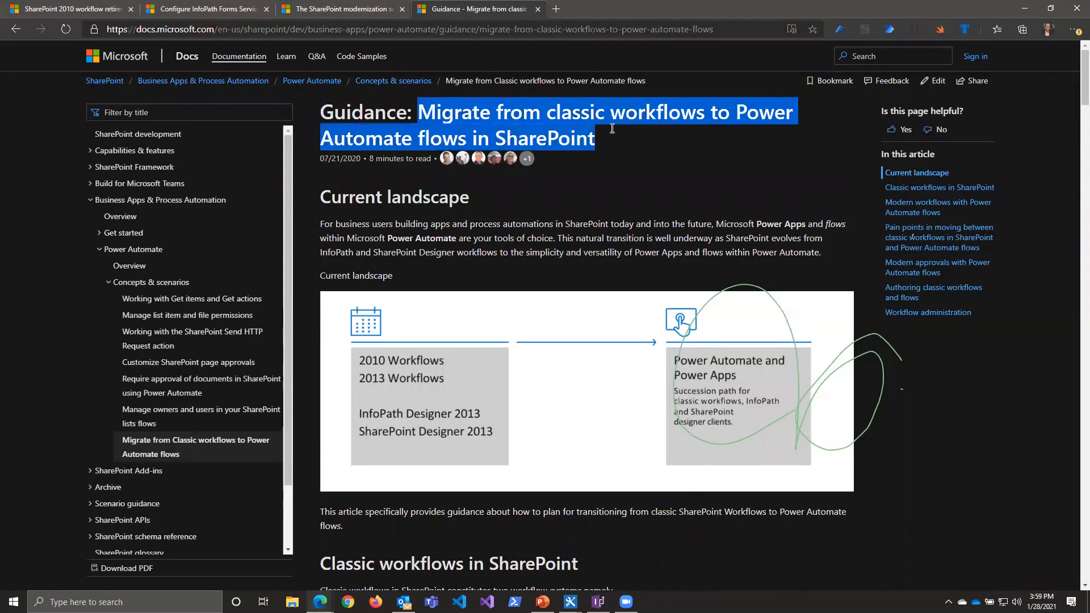
# Step: Review the Power Automate migration guidance down to the pain points section and highlight the Impersonation item
pyautogui.click(627, 151)
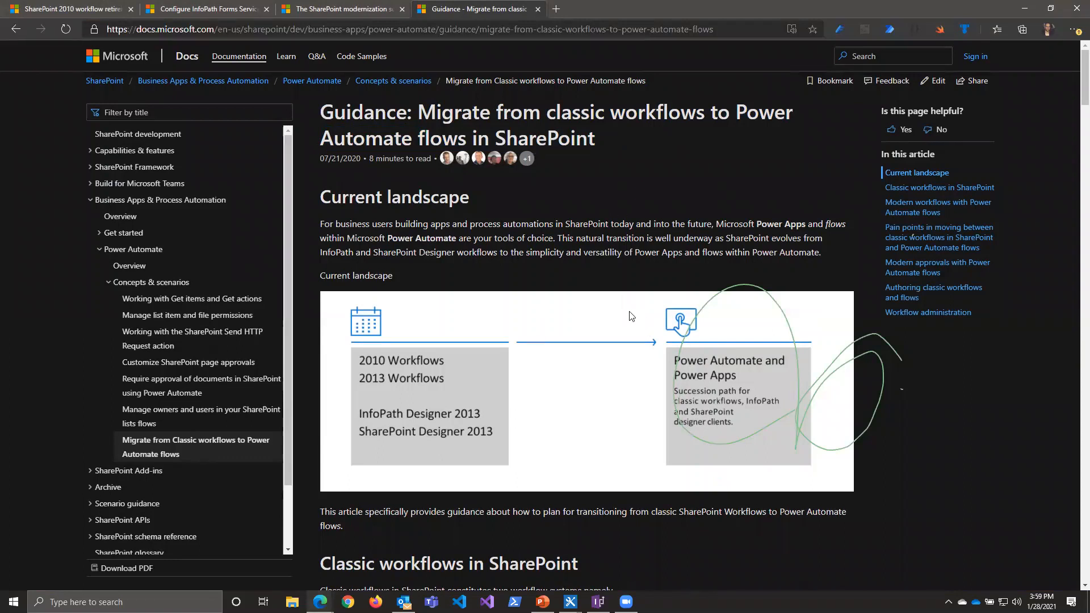
pyautogui.scroll(-10, 631, 316)
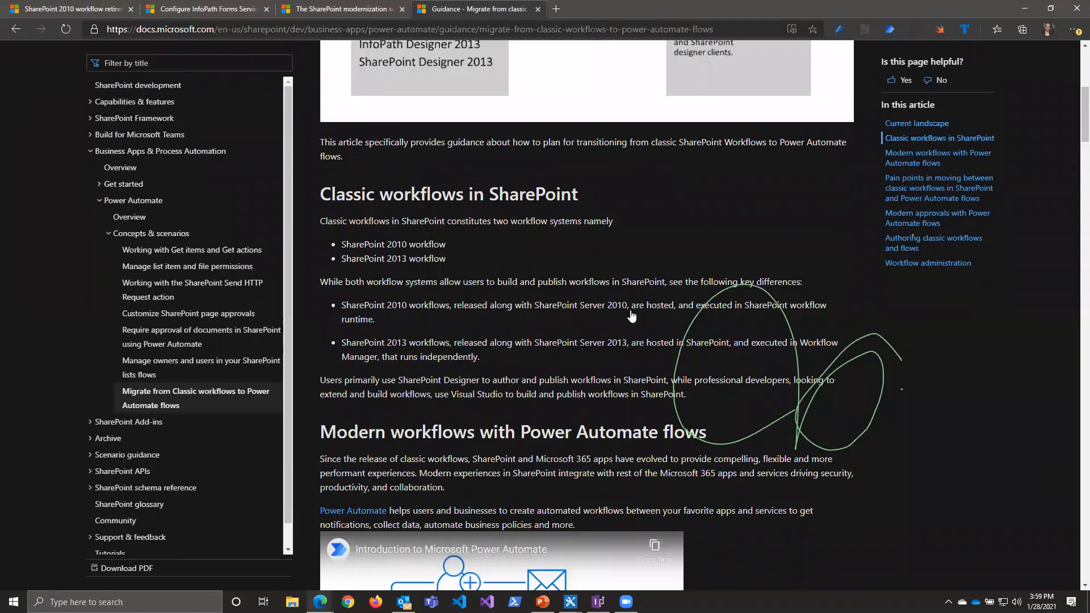
pyautogui.scroll(-3, 461, 320)
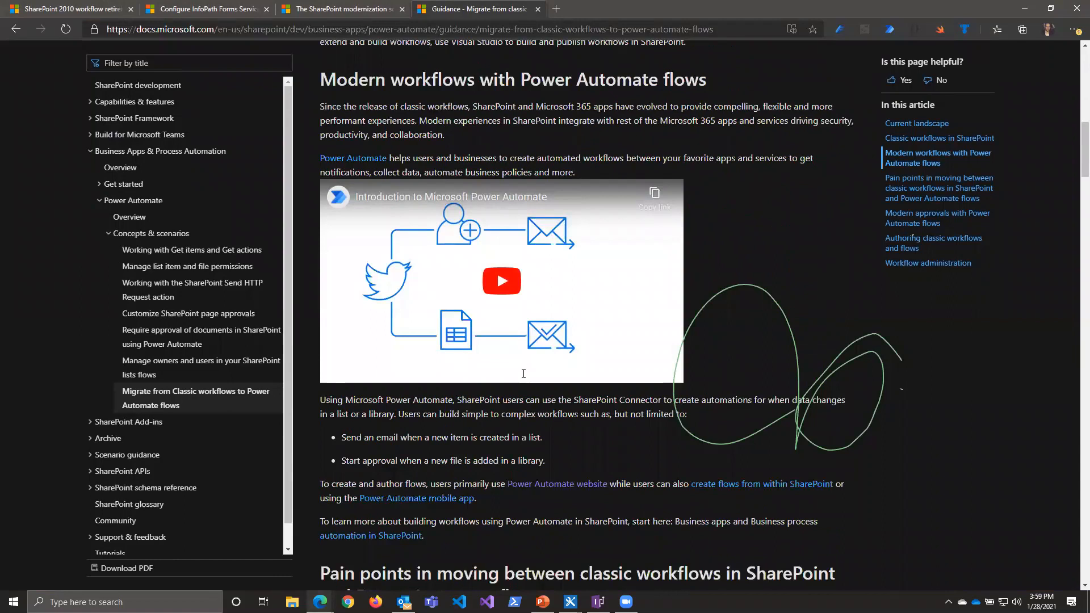
pyautogui.scroll(-6, 523, 371)
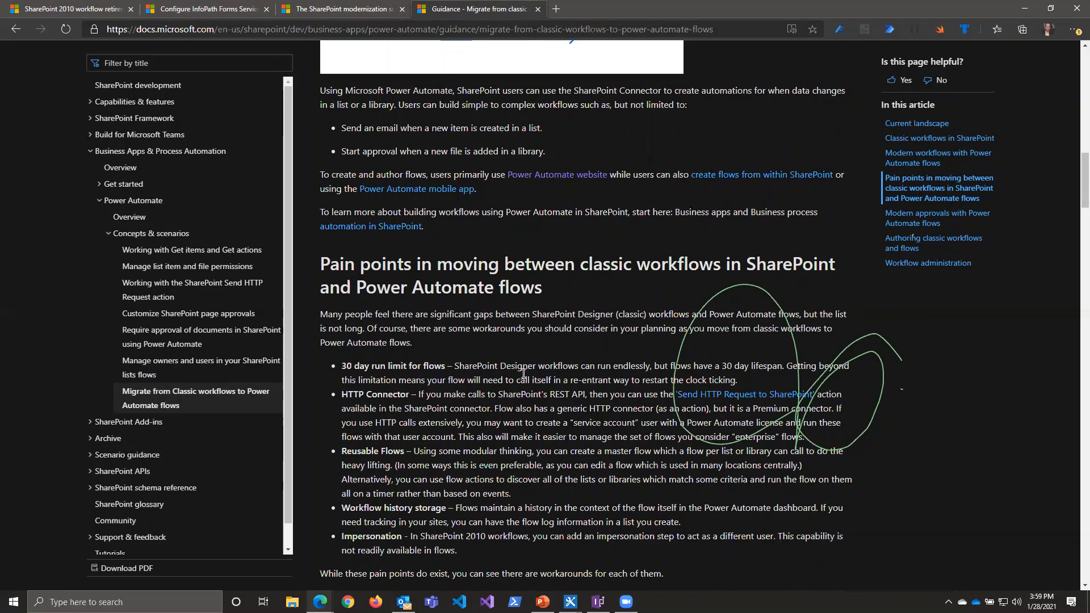
pyautogui.scroll(-3, 563, 332)
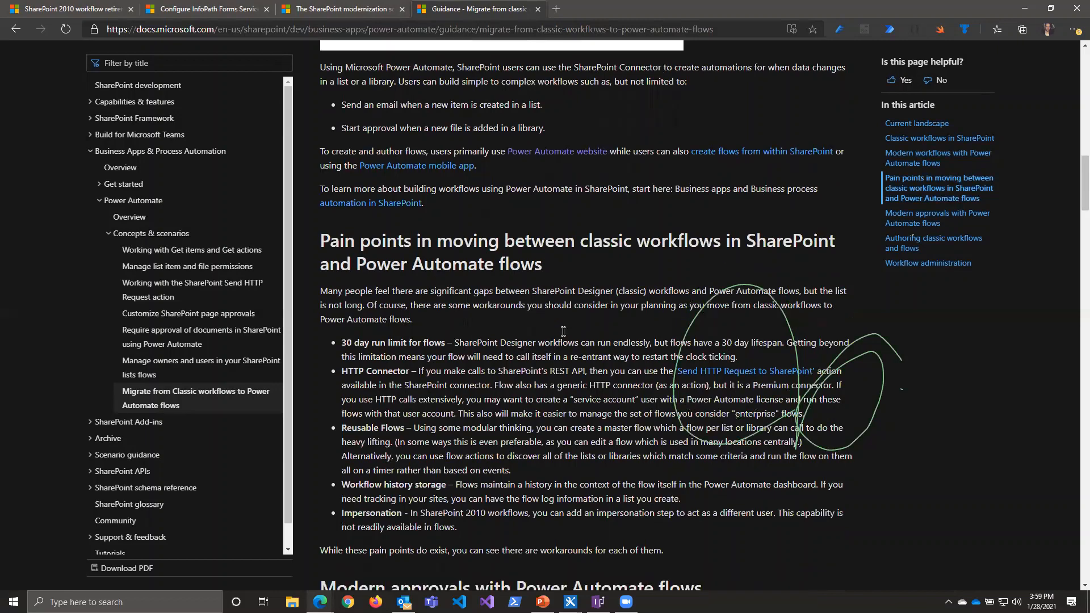
pyautogui.moveTo(344, 200); pyautogui.dragTo(395, 379)
pyautogui.click(440, 397)
pyautogui.moveTo(470, 387); pyautogui.dragTo(352, 373)
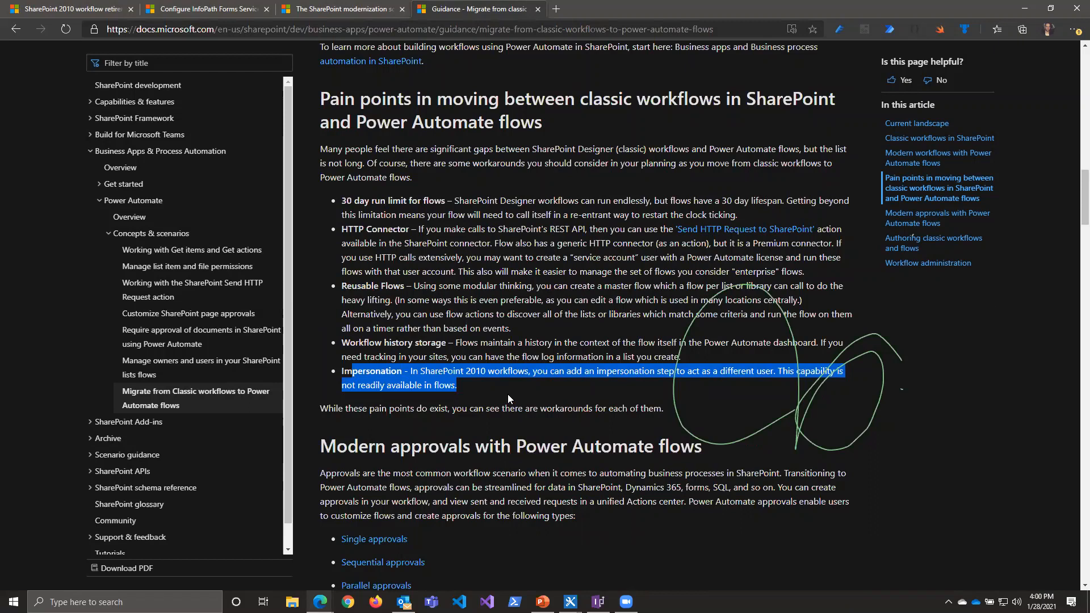
# Step: Read on through the approvals and authoring sections to the Workflow concepts table and highlight the Power Automate term Trigger
pyautogui.scroll(-1, 508, 394)
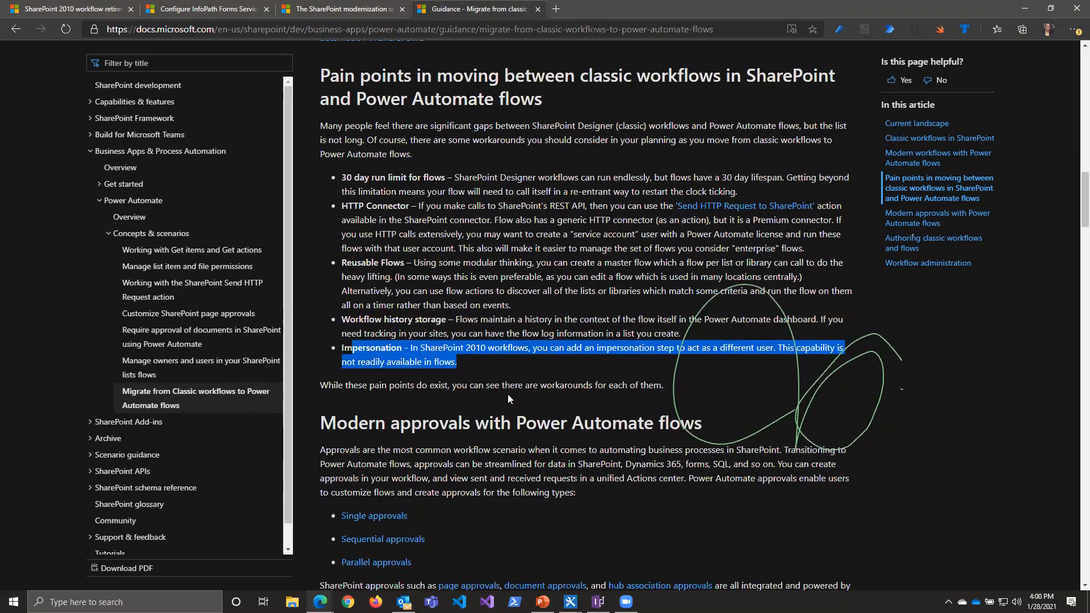
pyautogui.scroll(-6, 509, 394)
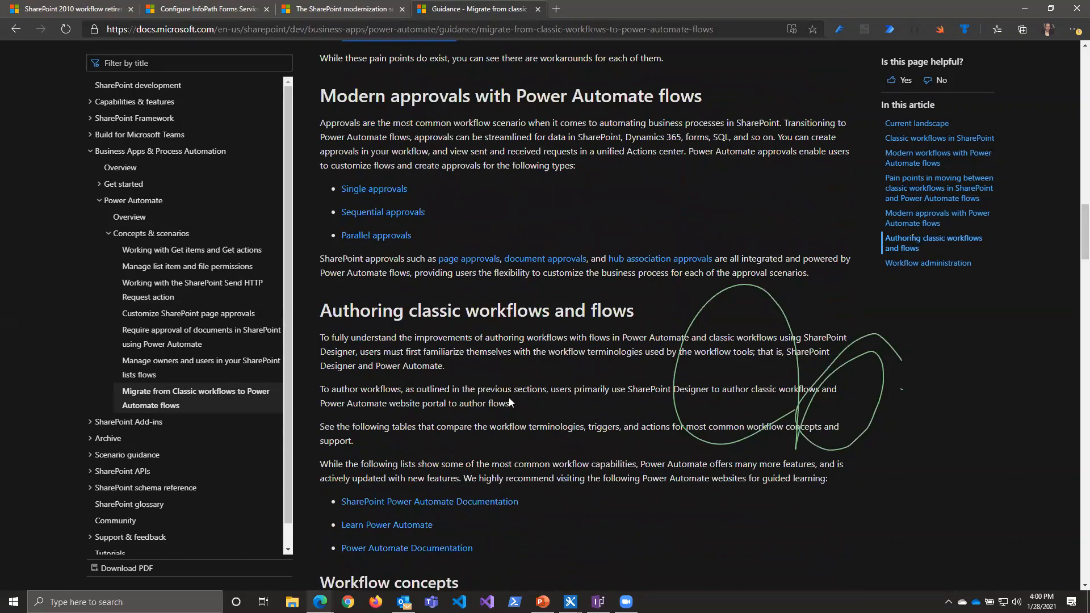
pyautogui.scroll(-5, 509, 397)
pyautogui.scroll(-1, 517, 404)
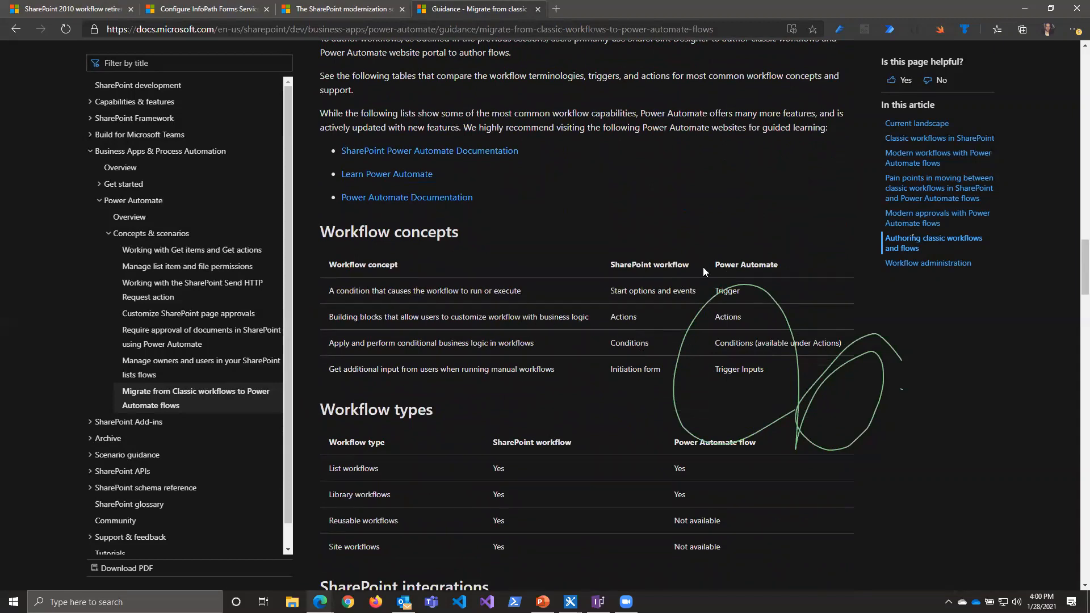
pyautogui.scroll(-1, 703, 267)
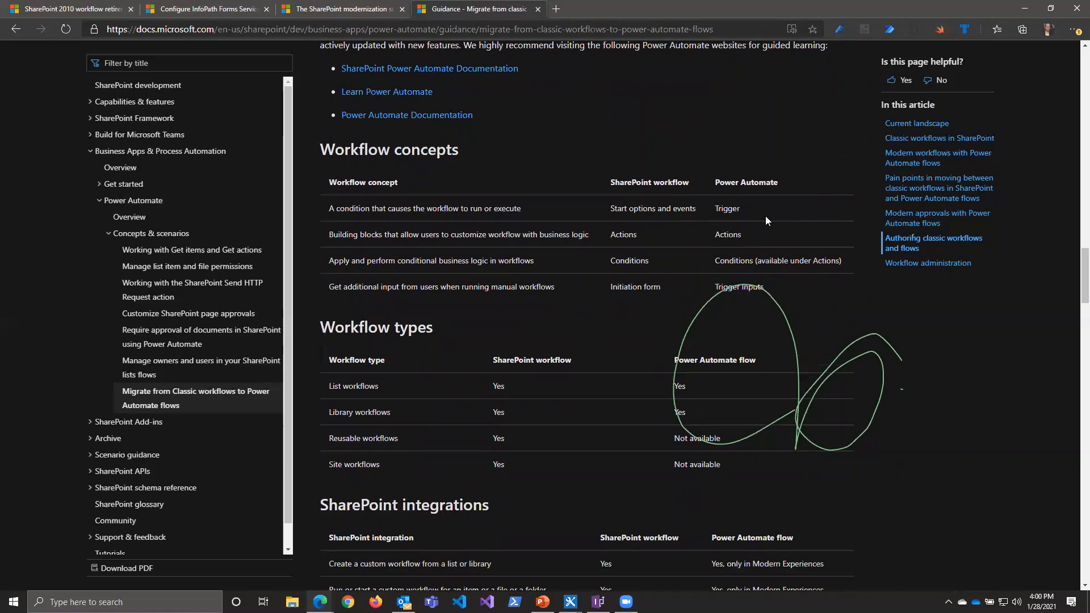
pyautogui.scroll(-1, 761, 216)
pyautogui.doubleClick(728, 188)
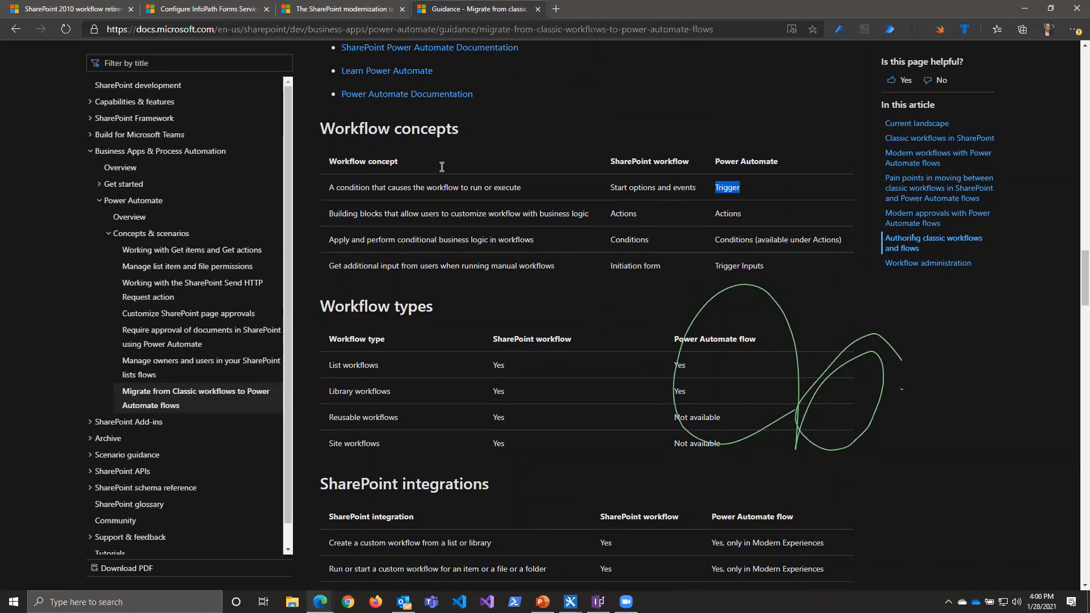
# Step: Review the SharePoint modernization scanner article and highlight the SharePoint Migration Assessment Tool in its note
pyautogui.click(349, 9)
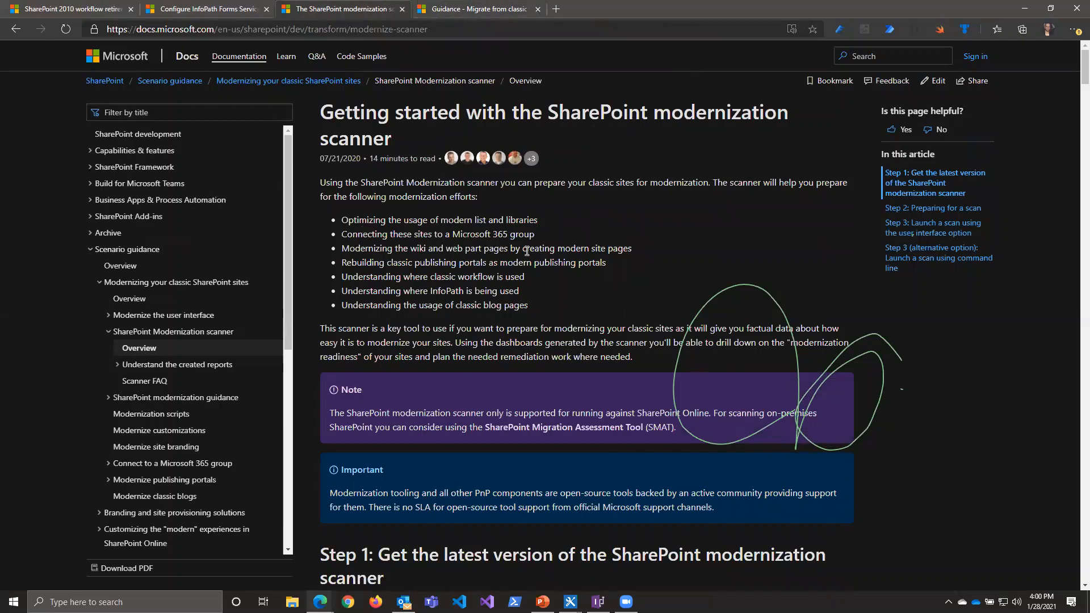
pyautogui.scroll(-1, 608, 385)
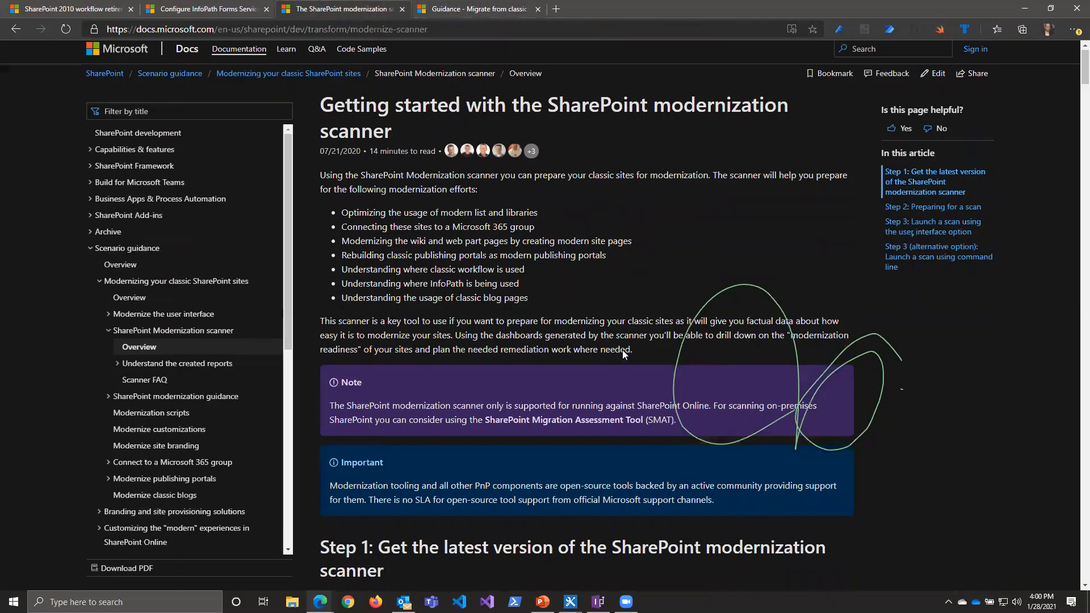
pyautogui.scroll(-2, 622, 350)
pyautogui.moveTo(484, 322); pyautogui.dragTo(645, 319)
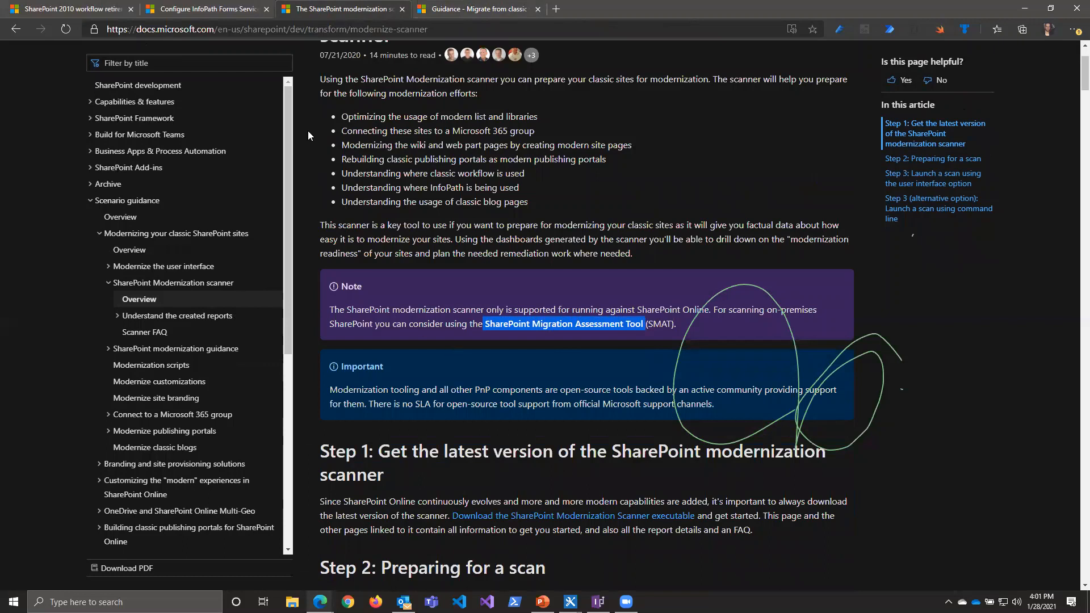
# Step: Look over the Configure InfoPath Forms Services article, highlighting its title and date, and return to the SharePoint 2010 workflow retirement article
pyautogui.click(201, 12)
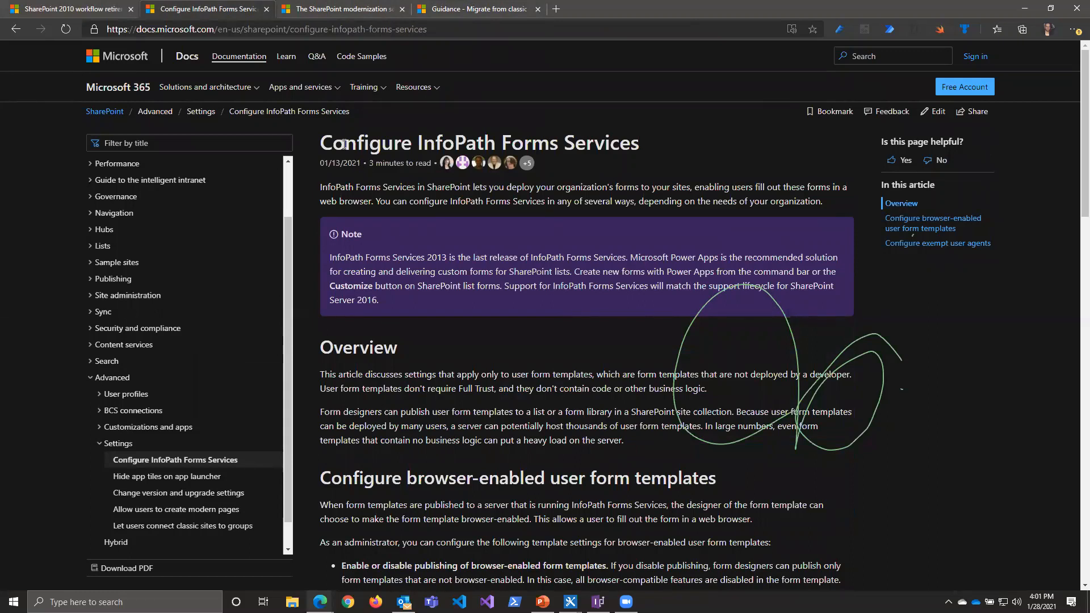
pyautogui.moveTo(324, 141); pyautogui.dragTo(642, 158)
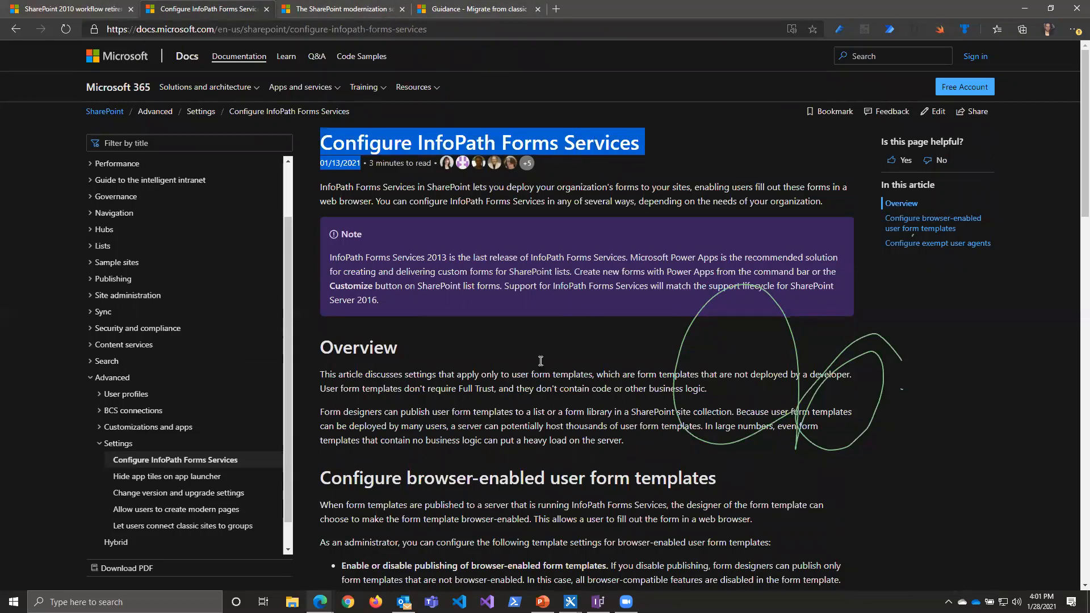
pyautogui.scroll(-3, 541, 361)
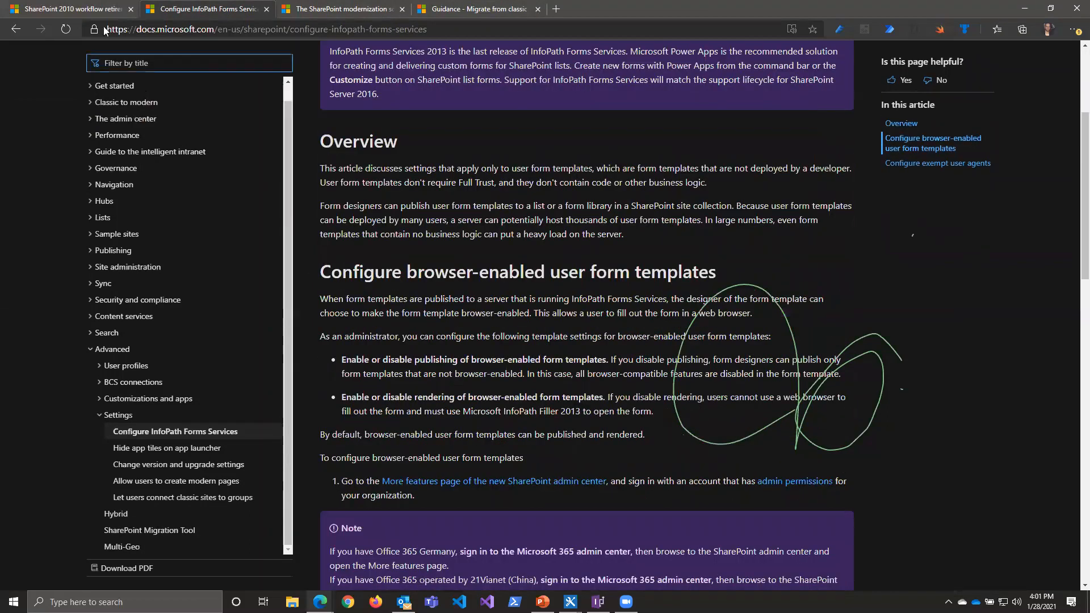
pyautogui.click(106, 15)
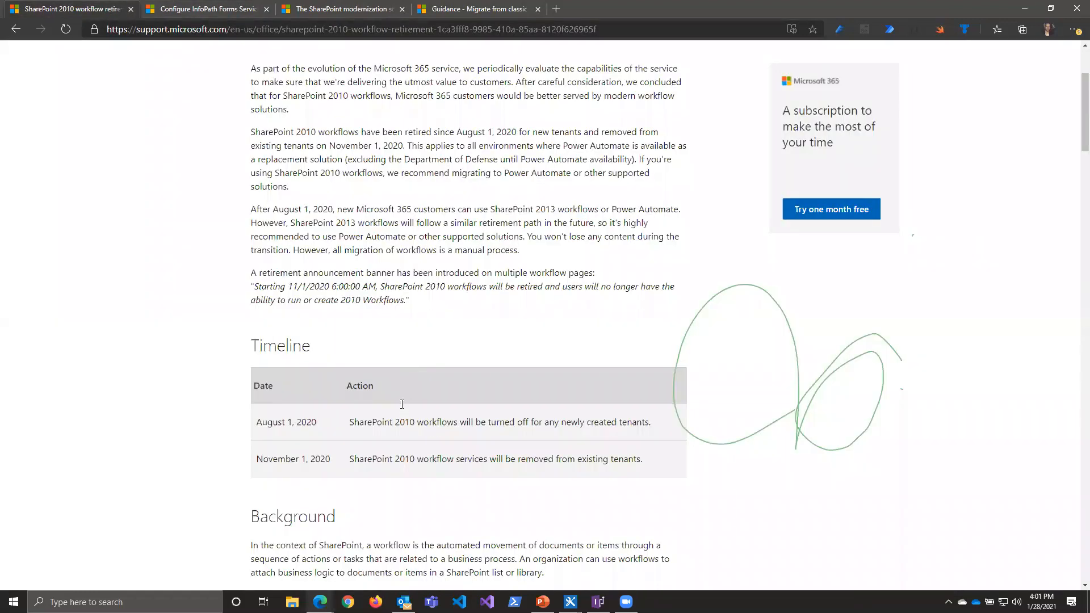
pyautogui.scroll(3, 402, 403)
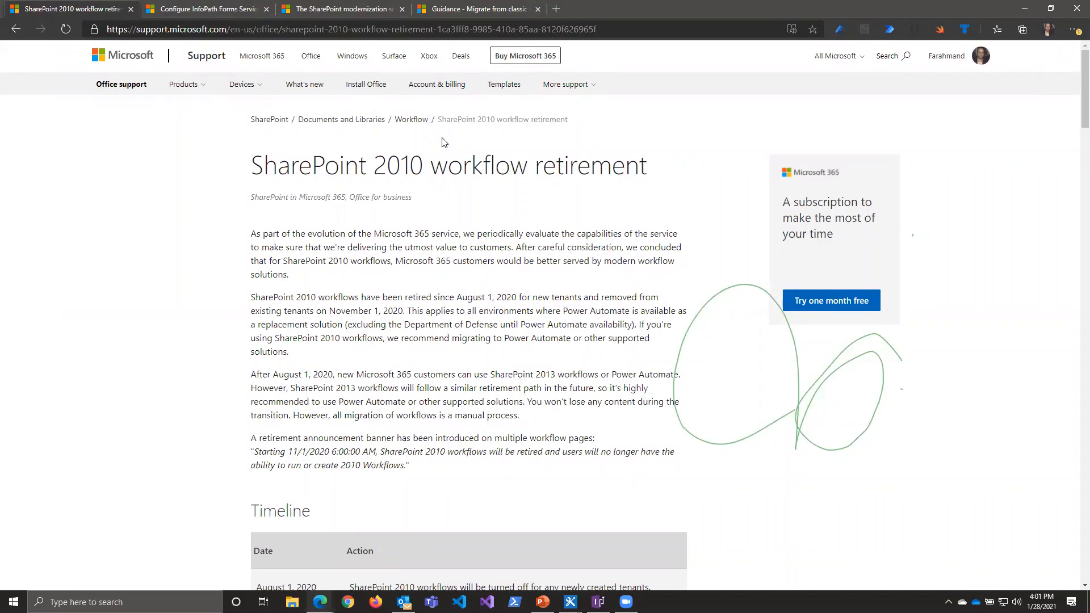
# Step: Switch to the browser window showing the SharePoint Demo site and sign in to office.com in a new tab
pyautogui.click(1024, 8)
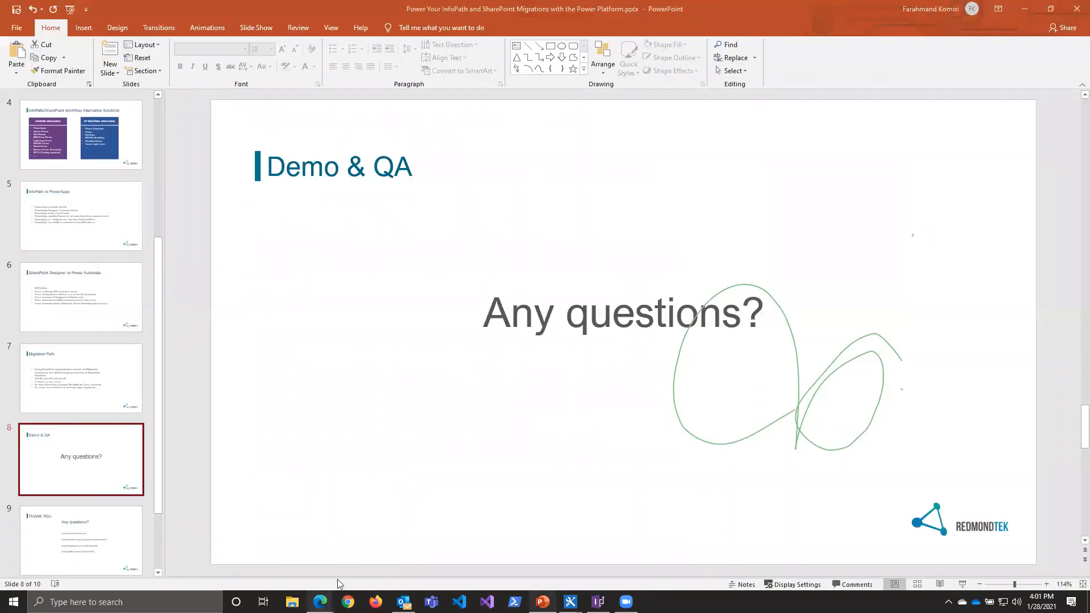
pyautogui.click(311, 516)
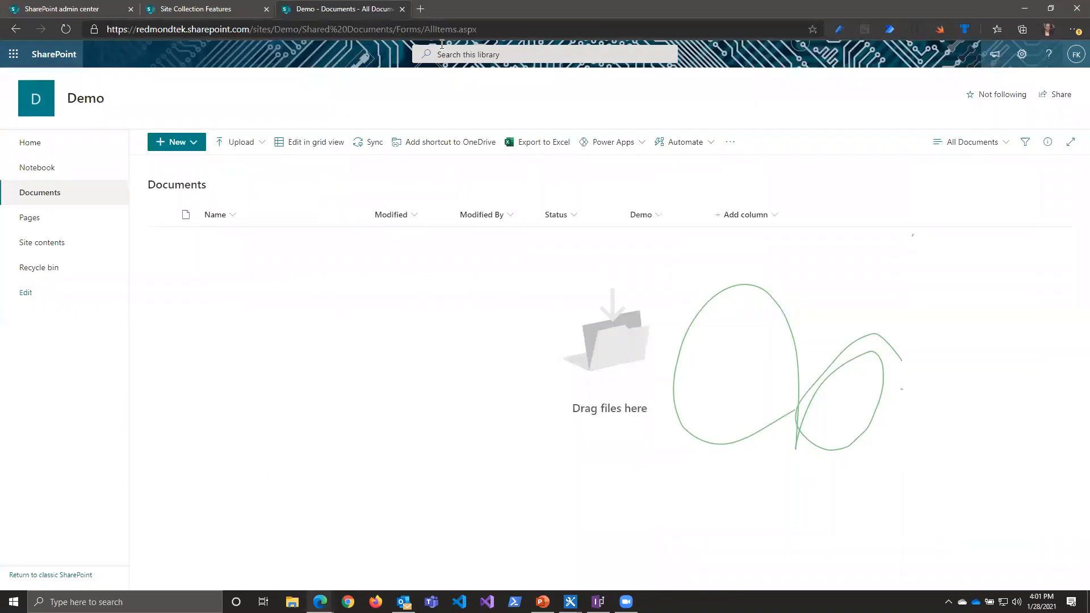
pyautogui.click(421, 8)
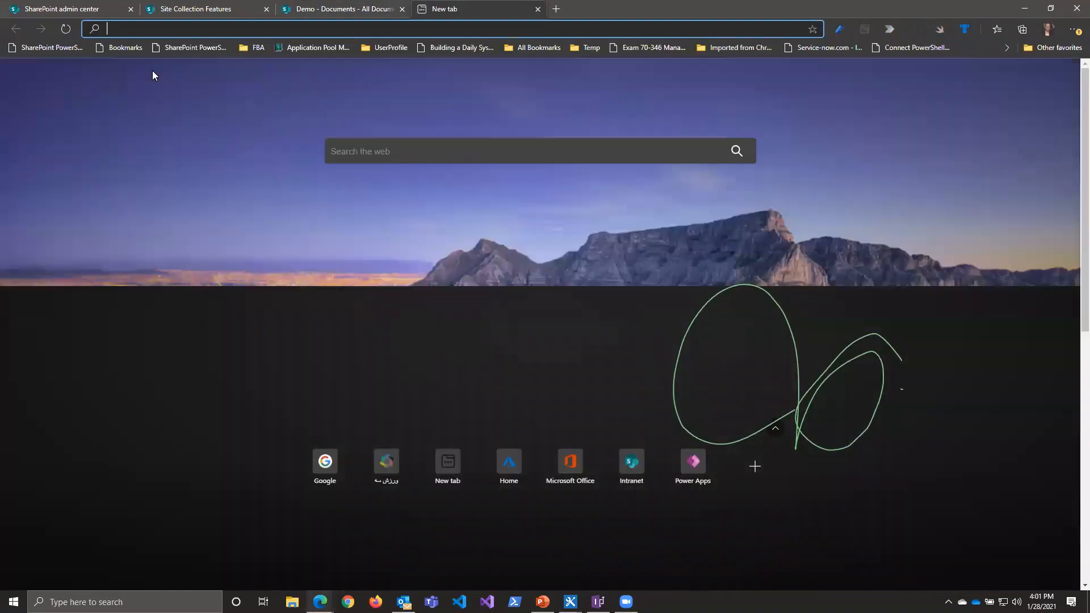
pyautogui.write('of')
pyautogui.press('Return')
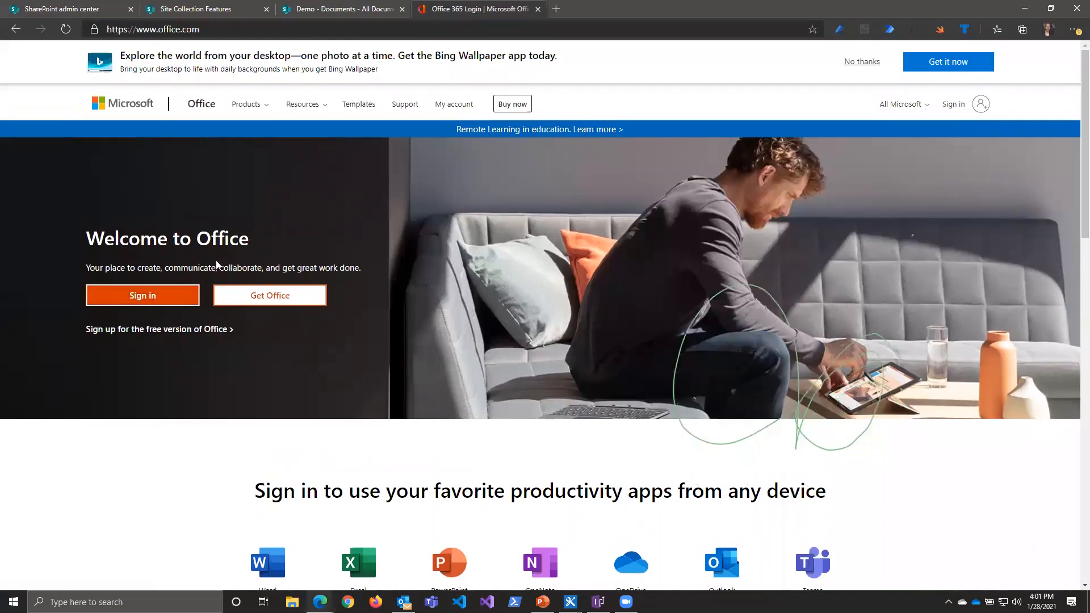
pyautogui.click(148, 295)
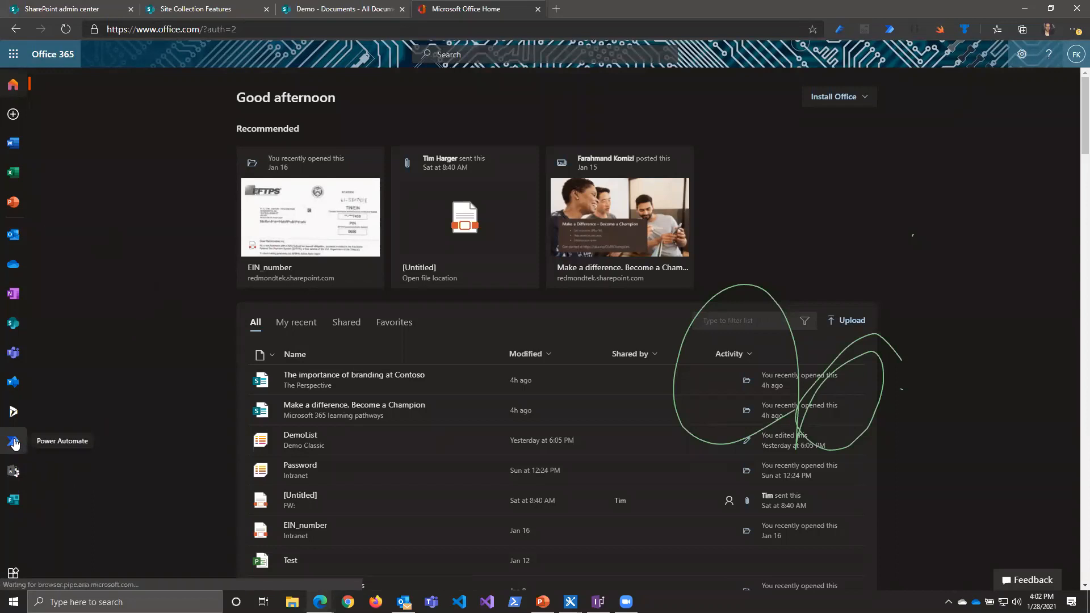
# Step: Open Power Apps from the full list of Office 365 apps and highlight its web address
pyautogui.click(13, 572)
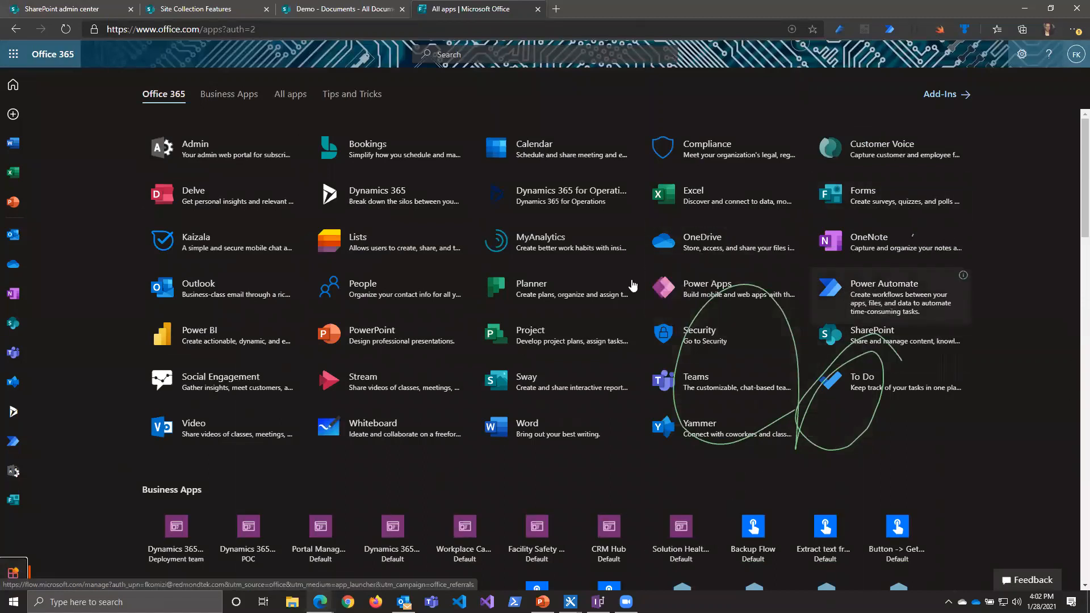
pyautogui.click(710, 290)
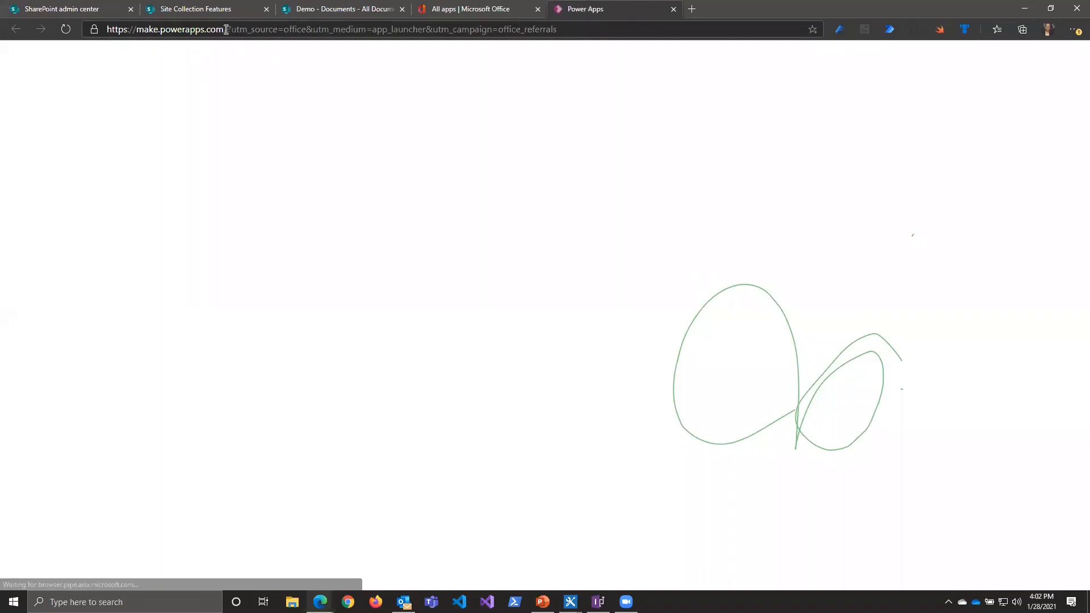
pyautogui.moveTo(223, 29); pyautogui.dragTo(99, 32)
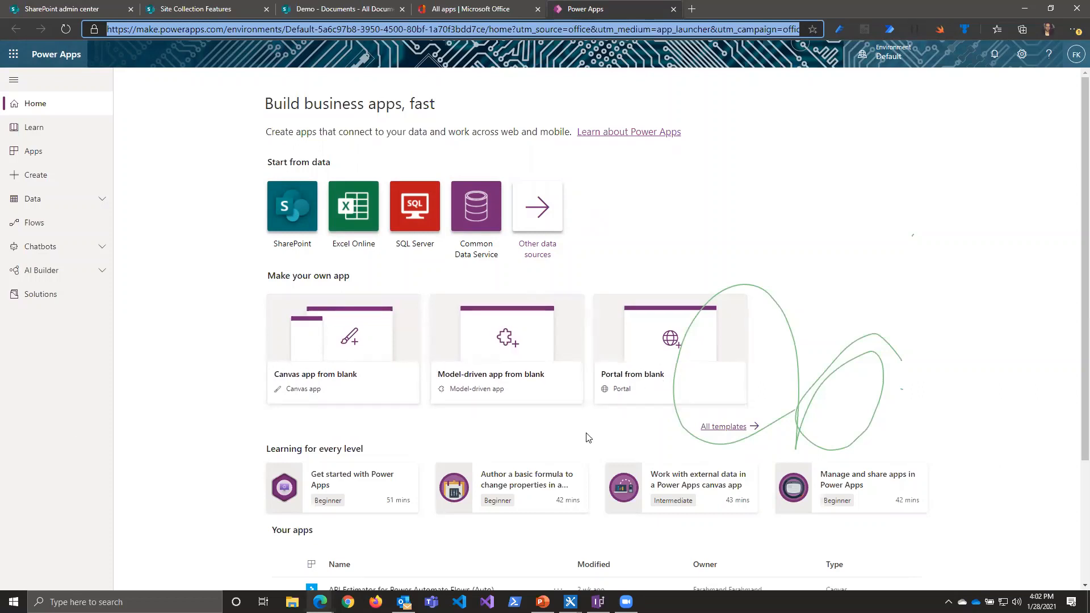
# Step: Look over the Power Apps home page, including the app starting options, learning modules and existing apps
pyautogui.scroll(-2, 177, 451)
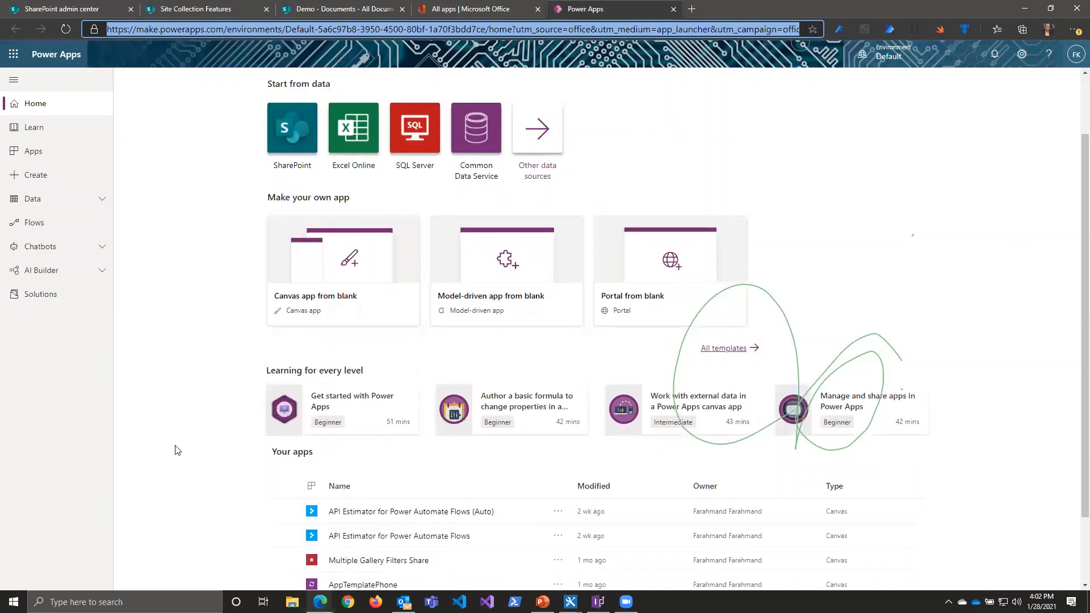
pyautogui.scroll(3, 116, 227)
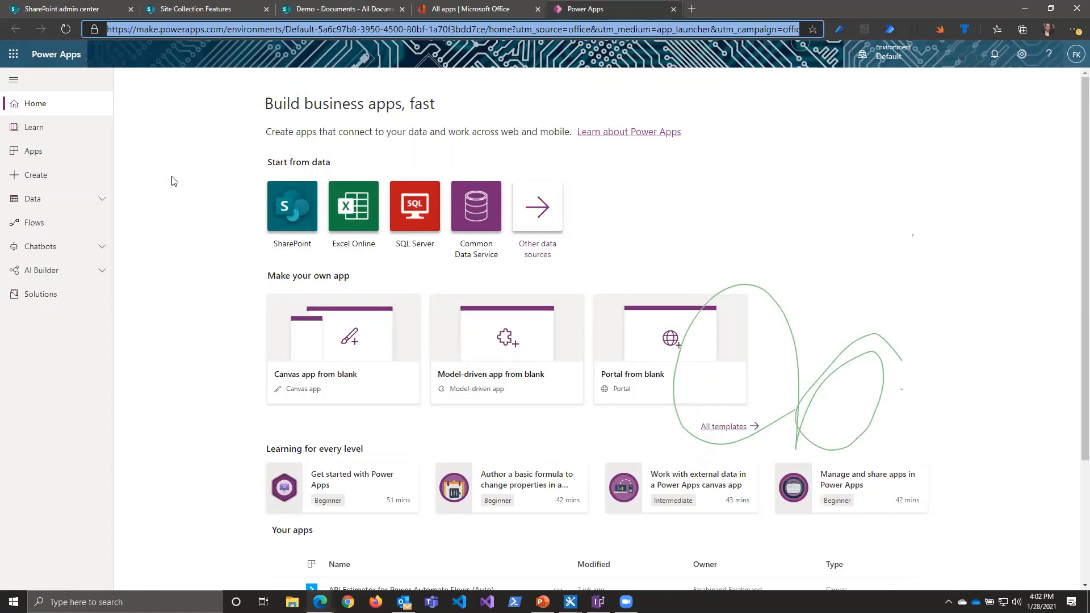
pyautogui.scroll(-1, 273, 180)
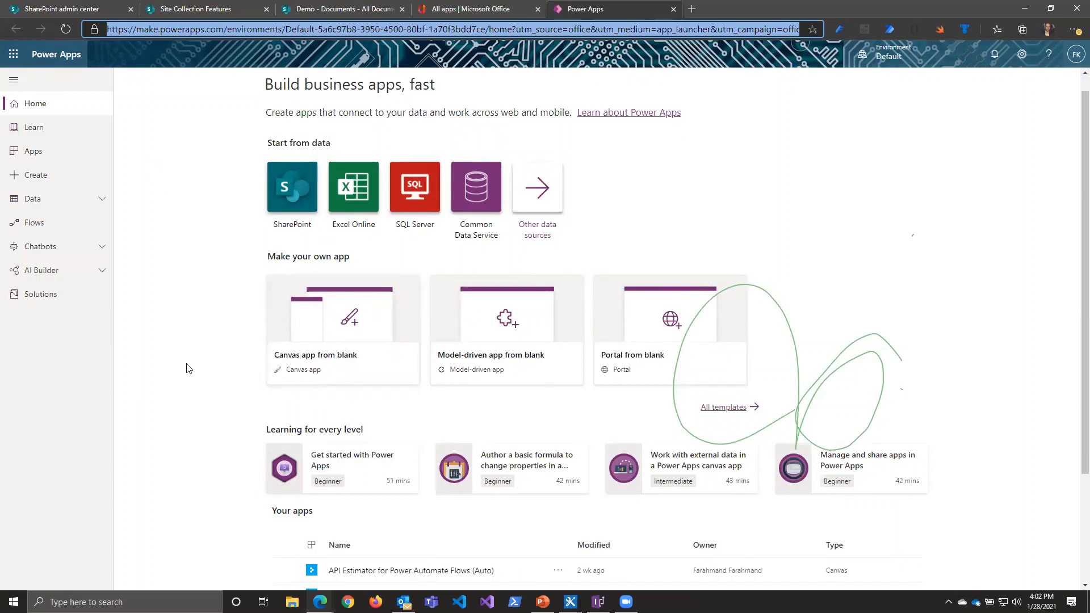
# Step: Show the list of existing apps and check the new app choices and the My apps and Org apps views
pyautogui.click(46, 152)
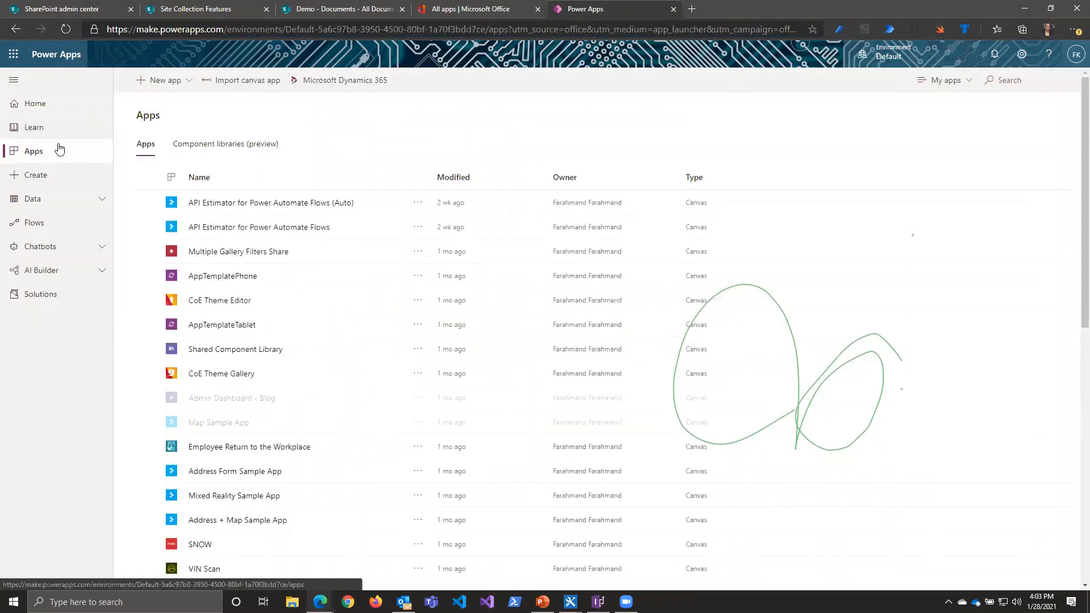
pyautogui.click(187, 83)
pyautogui.click(388, 135)
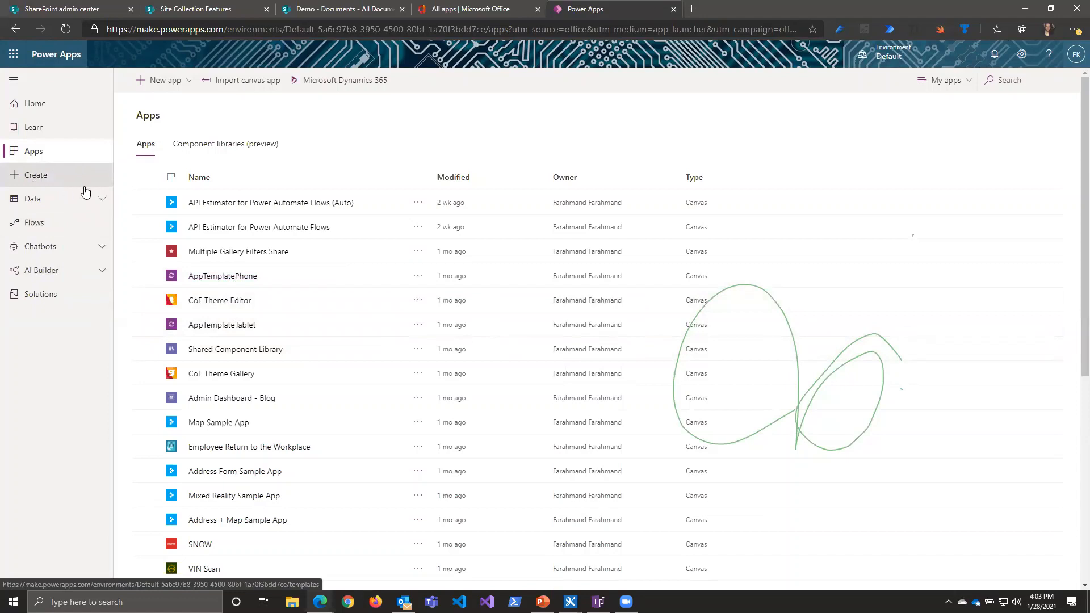
pyautogui.click(964, 80)
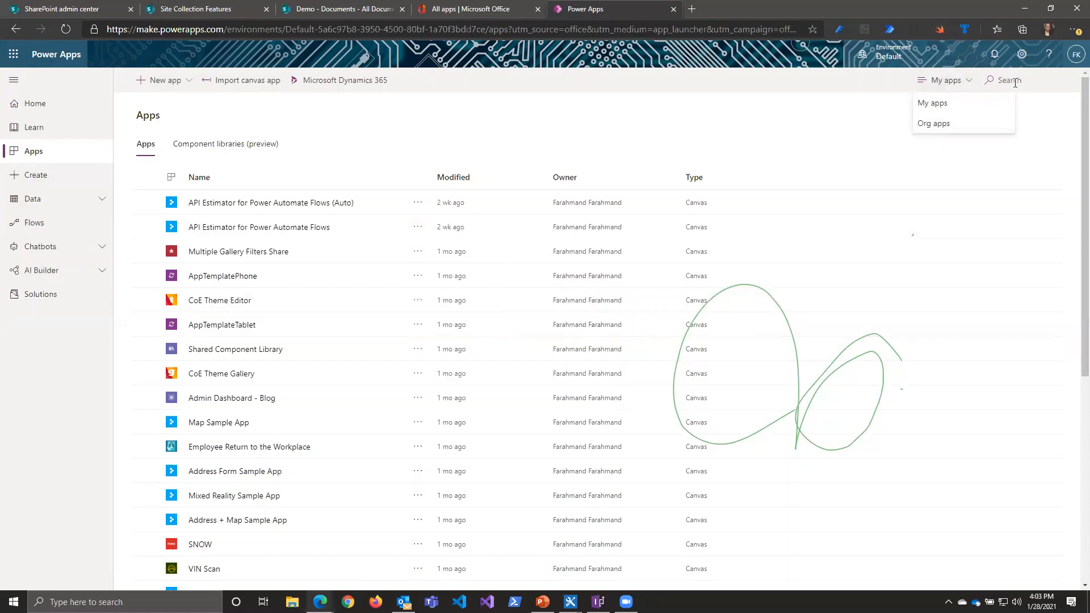
pyautogui.click(457, 126)
# Step: Open the app creation page and examine the options for starting from blank, data or template
pyautogui.click(68, 184)
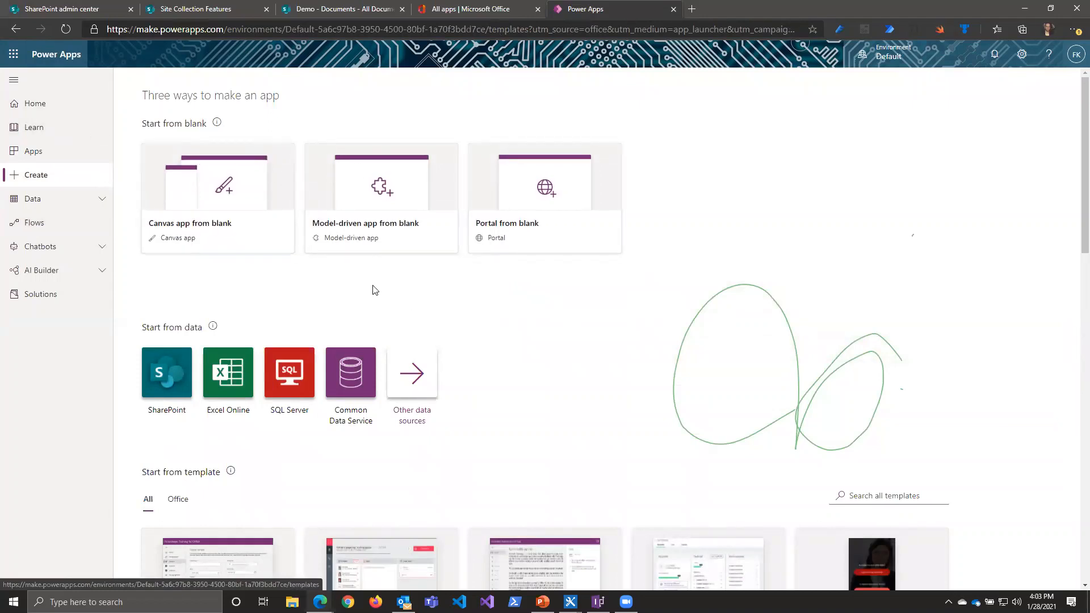
pyautogui.scroll(-2, 245, 290)
pyautogui.scroll(2, 245, 290)
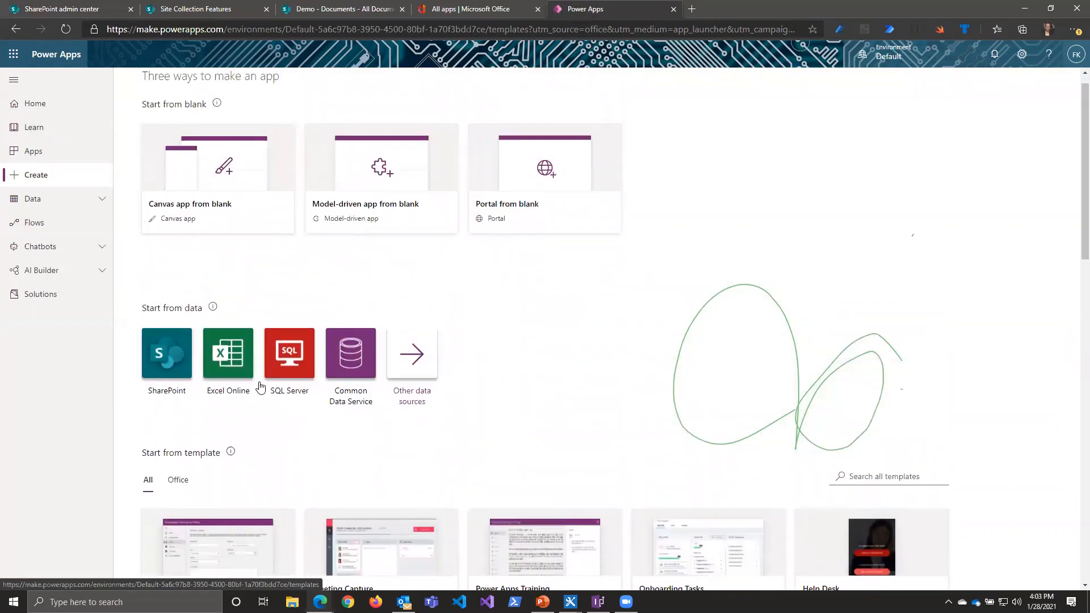
# Step: Browse the app templates on the creation page, from Power Apps Training for Office down to Inventory Management and beyond
pyautogui.scroll(-3, 251, 418)
pyautogui.scroll(-1, 251, 418)
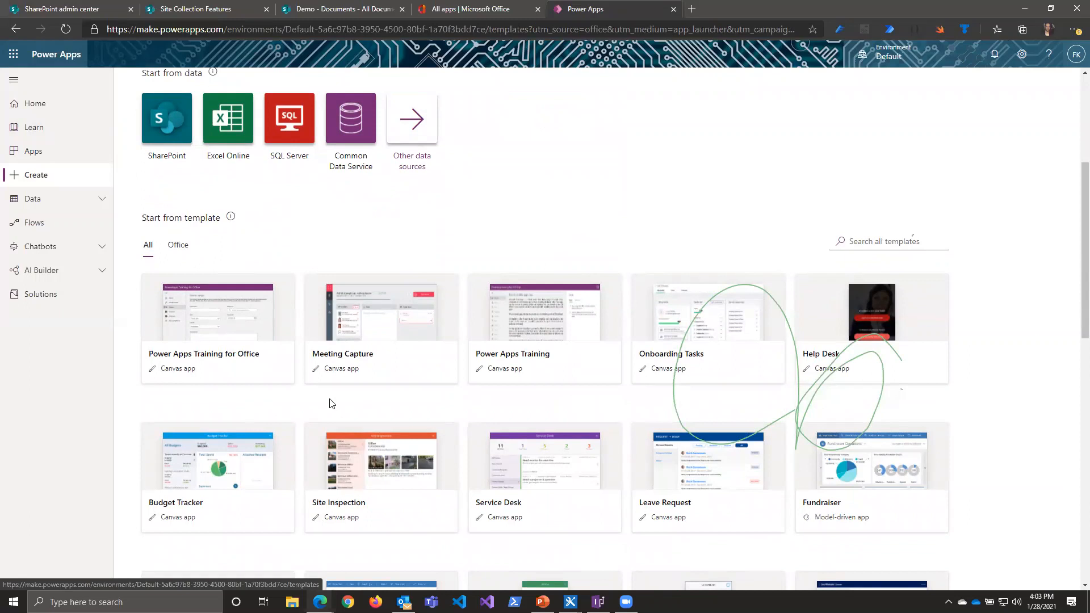
pyautogui.scroll(-1, 329, 400)
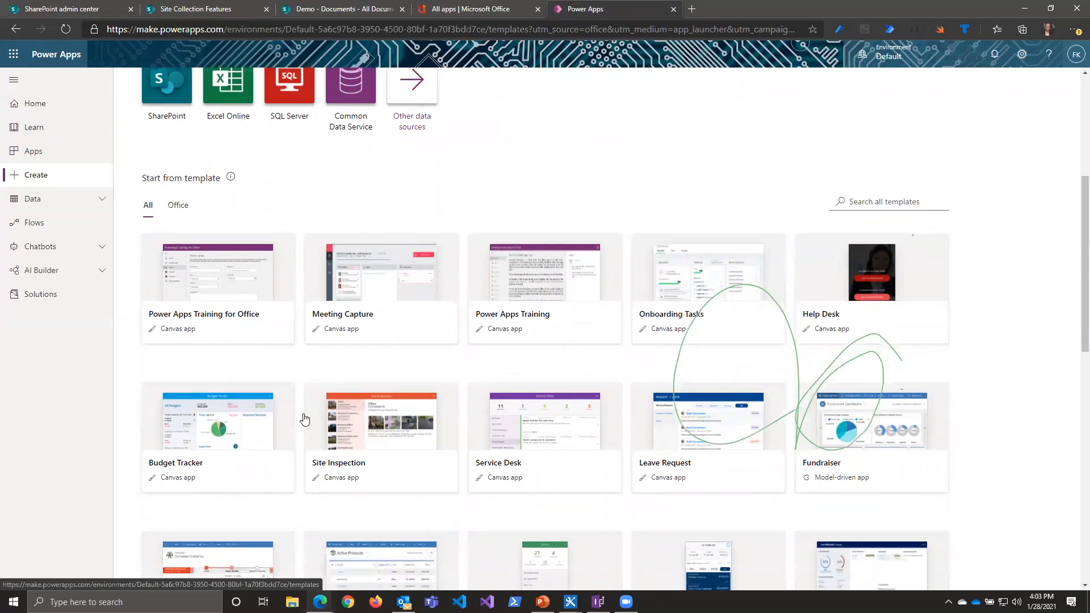
pyautogui.scroll(-3, 299, 420)
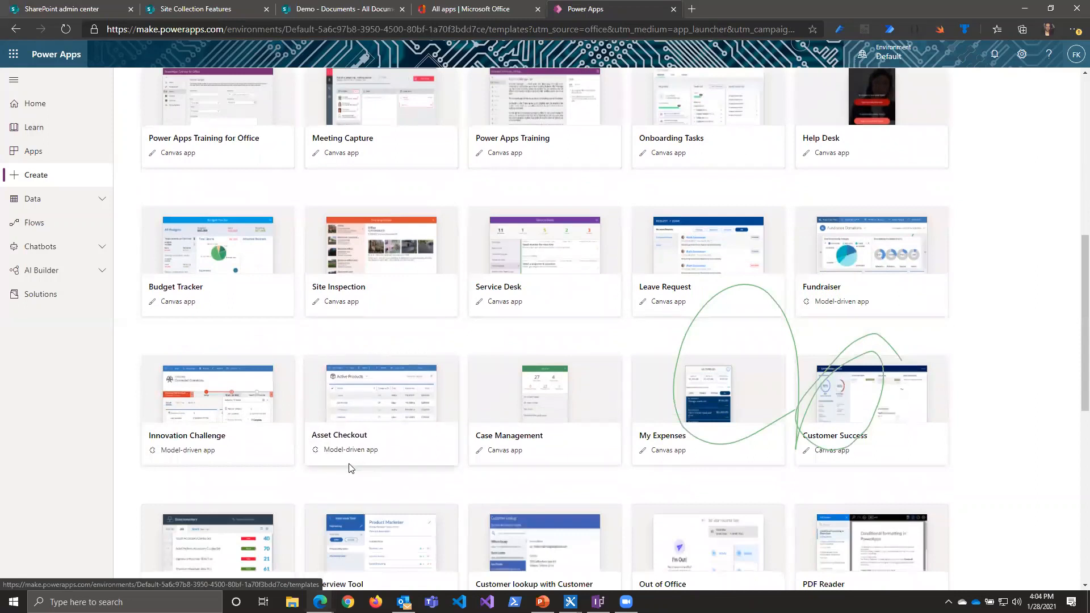
pyautogui.scroll(-1, 347, 466)
pyautogui.scroll(-1, 347, 465)
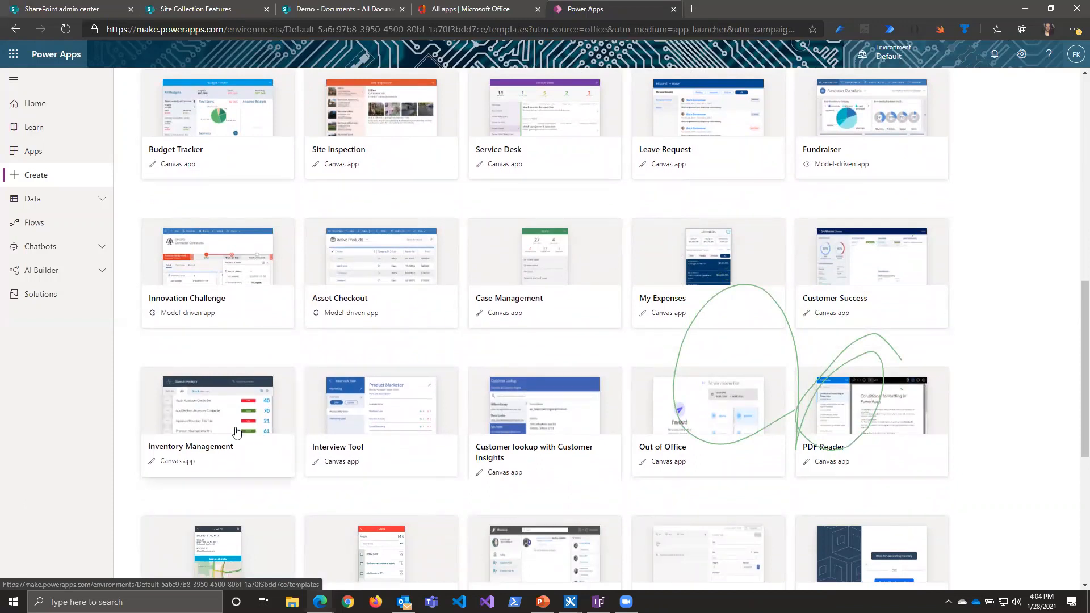
# Step: View the environment's data gateways and open the list of connectors available for a new connection
pyautogui.click(89, 199)
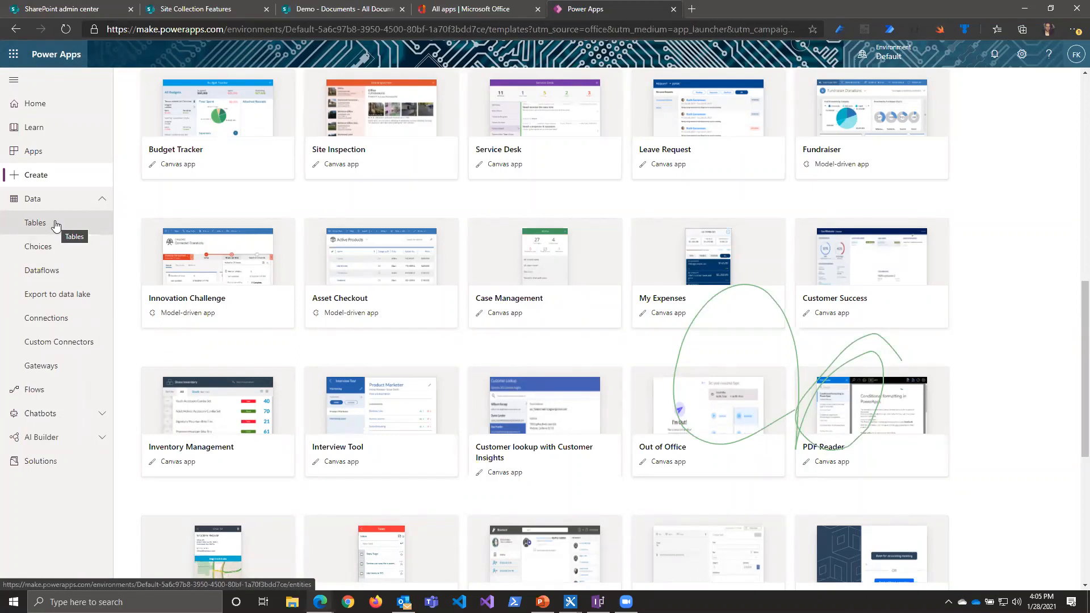
pyautogui.click(51, 370)
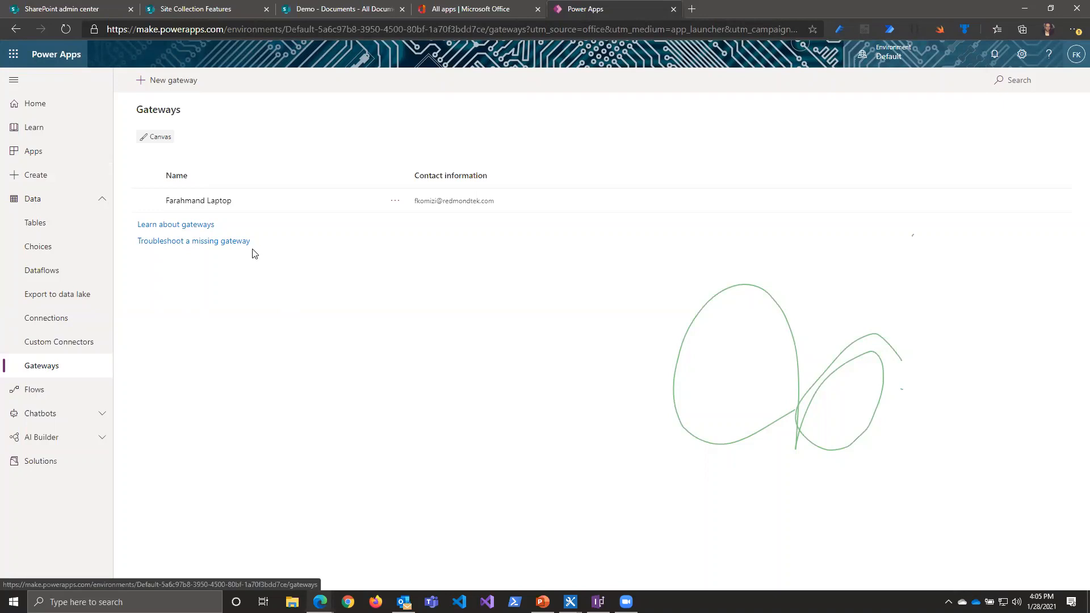
pyautogui.click(53, 322)
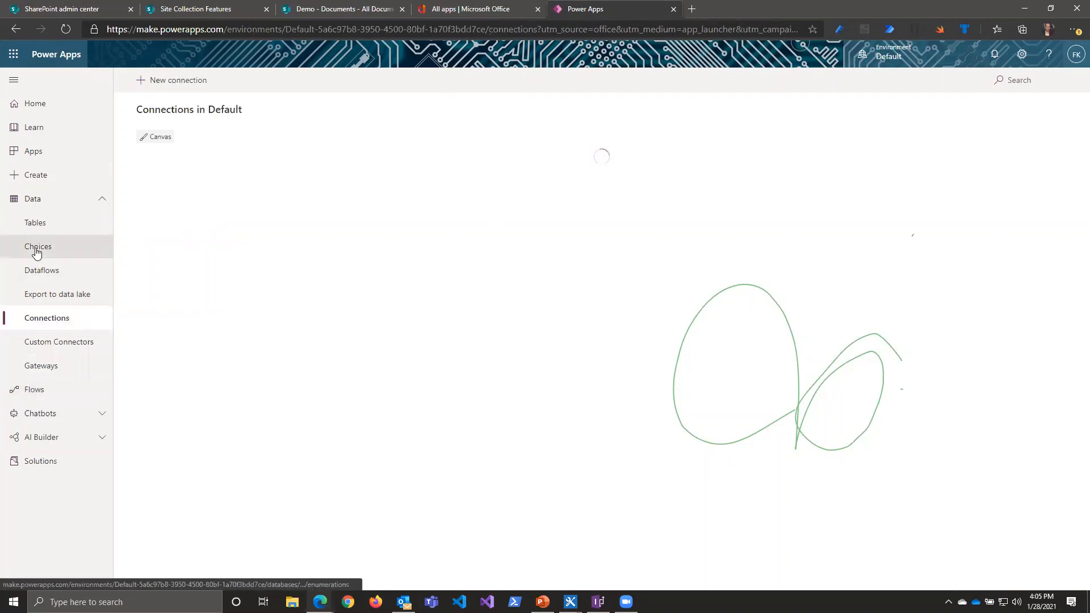
pyautogui.click(174, 81)
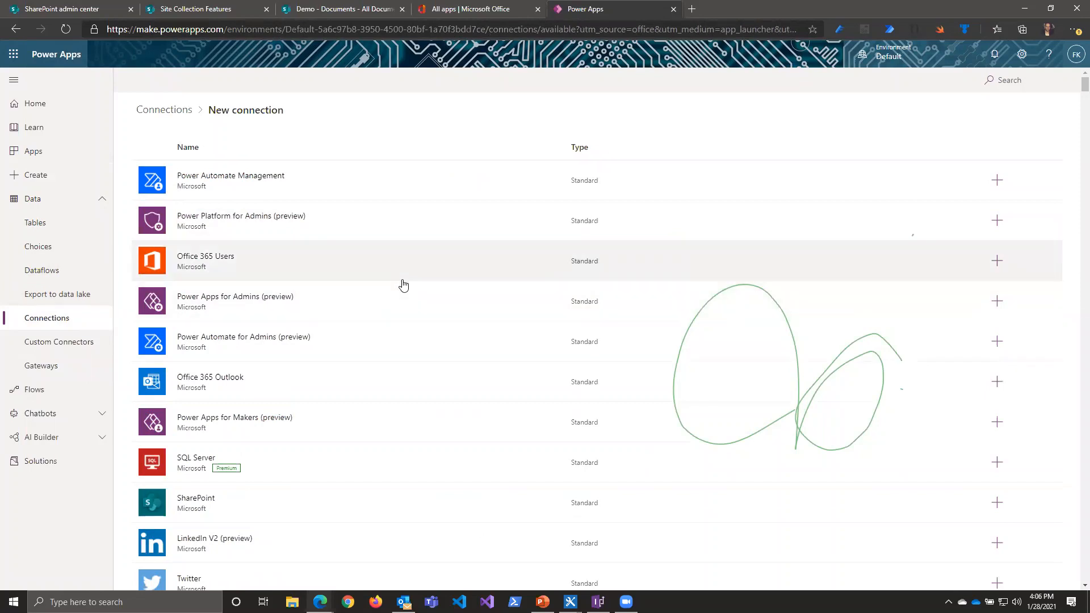
# Step: Browse the available connectors, comparing standard and premium ones such as ServiceNow, Adobe Sign and Azure AD
pyautogui.scroll(-5, 401, 292)
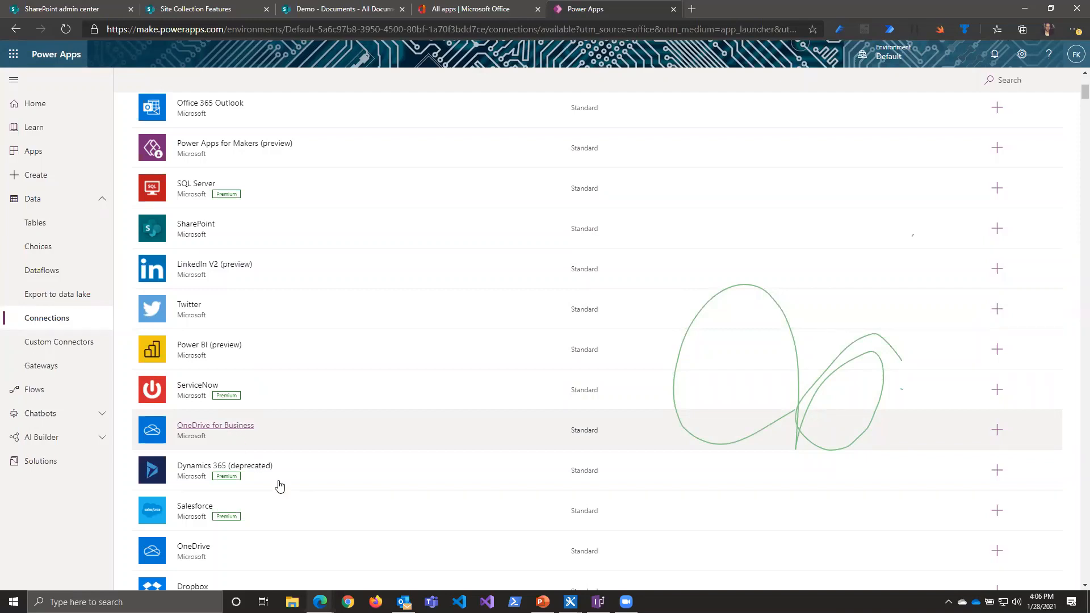
pyautogui.scroll(-10, 304, 497)
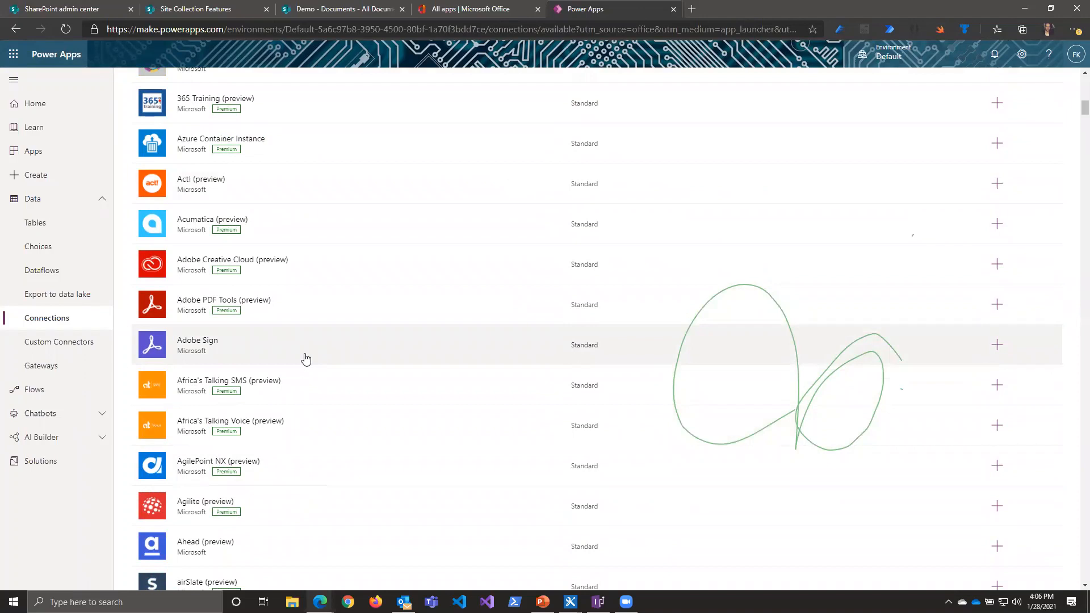
pyautogui.scroll(-1, 273, 355)
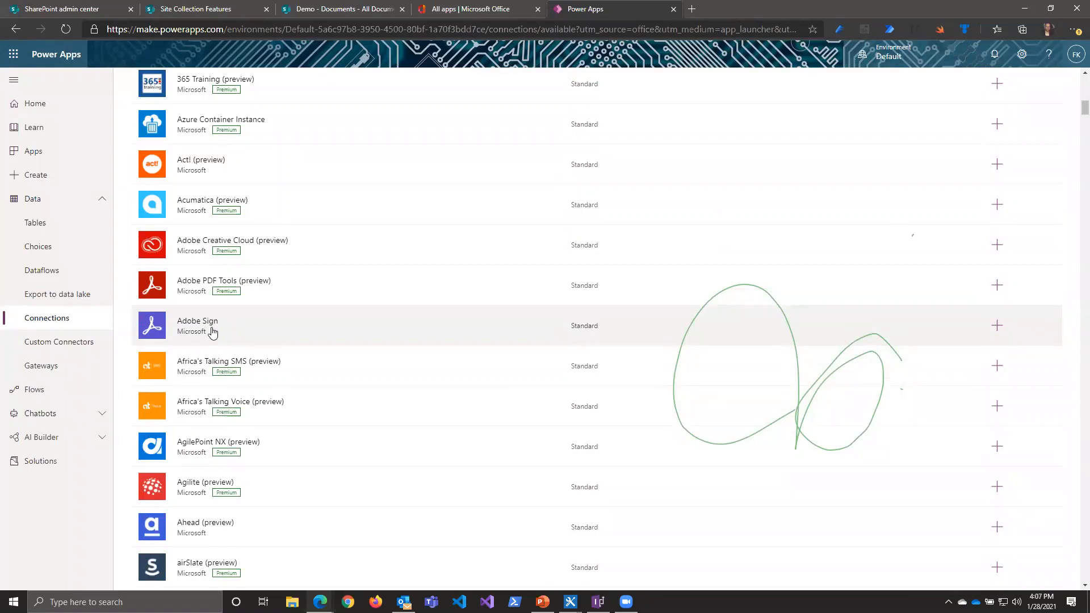
pyautogui.scroll(-10, 213, 333)
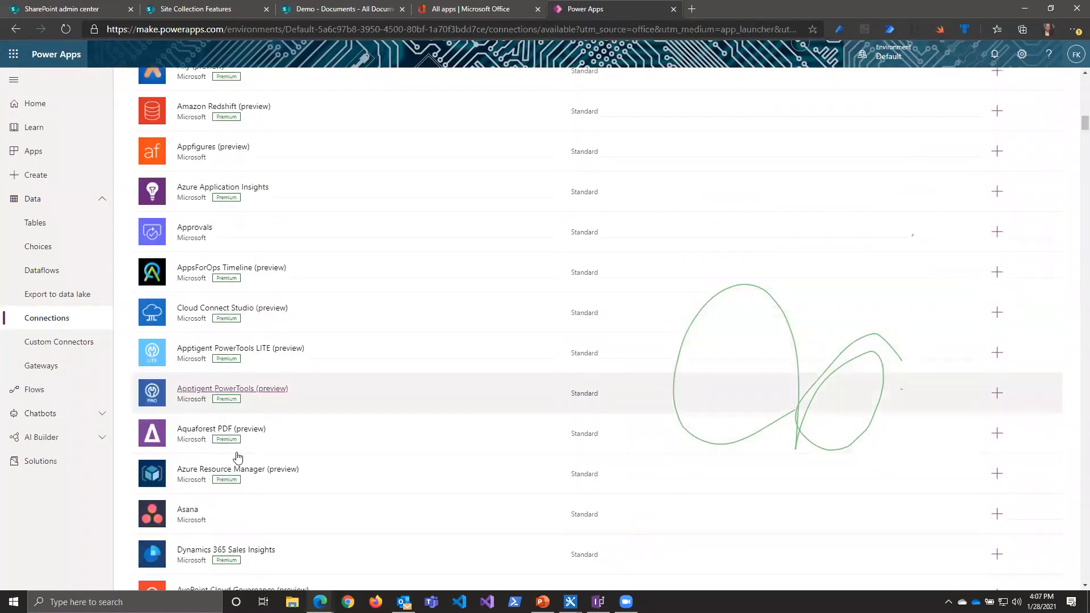
pyautogui.scroll(-8, 238, 457)
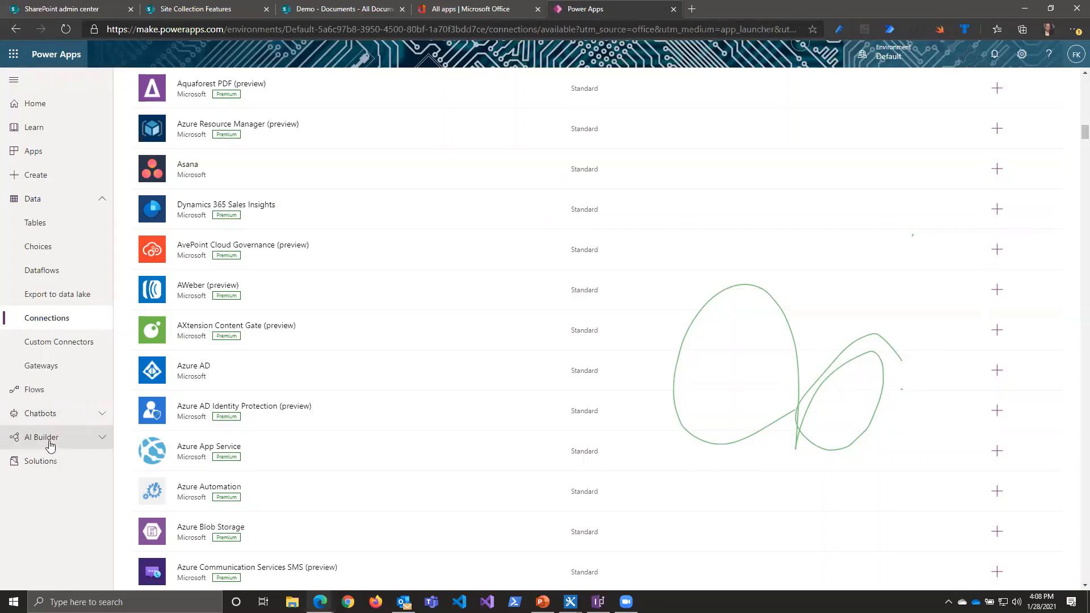
# Step: Reveal the AI Builder options and search the available connectors for "bmc"
pyautogui.click(50, 438)
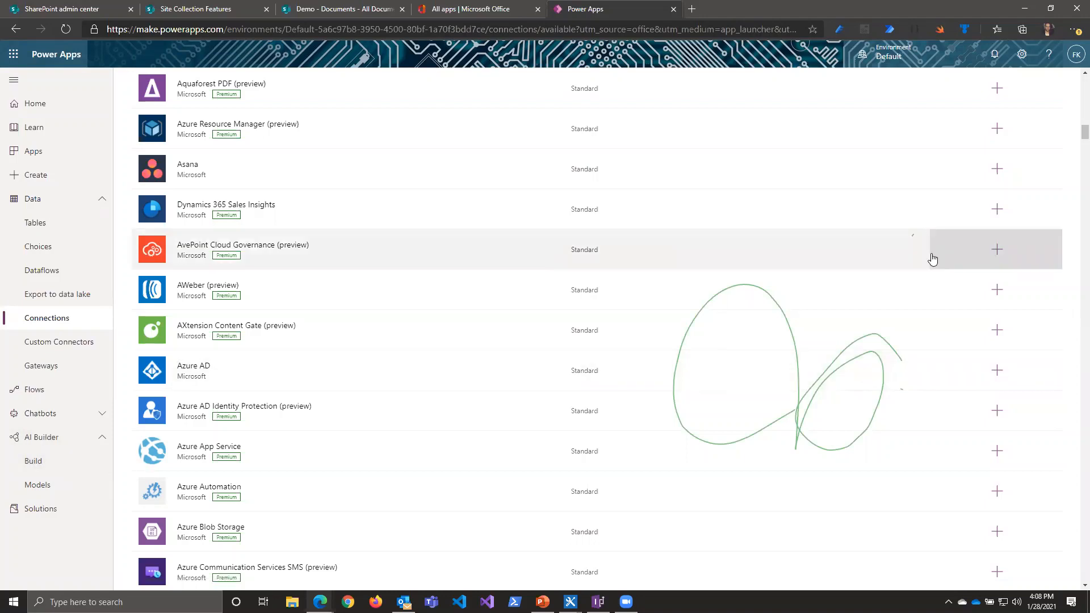
pyautogui.scroll(10, 931, 252)
pyautogui.scroll(15, 934, 231)
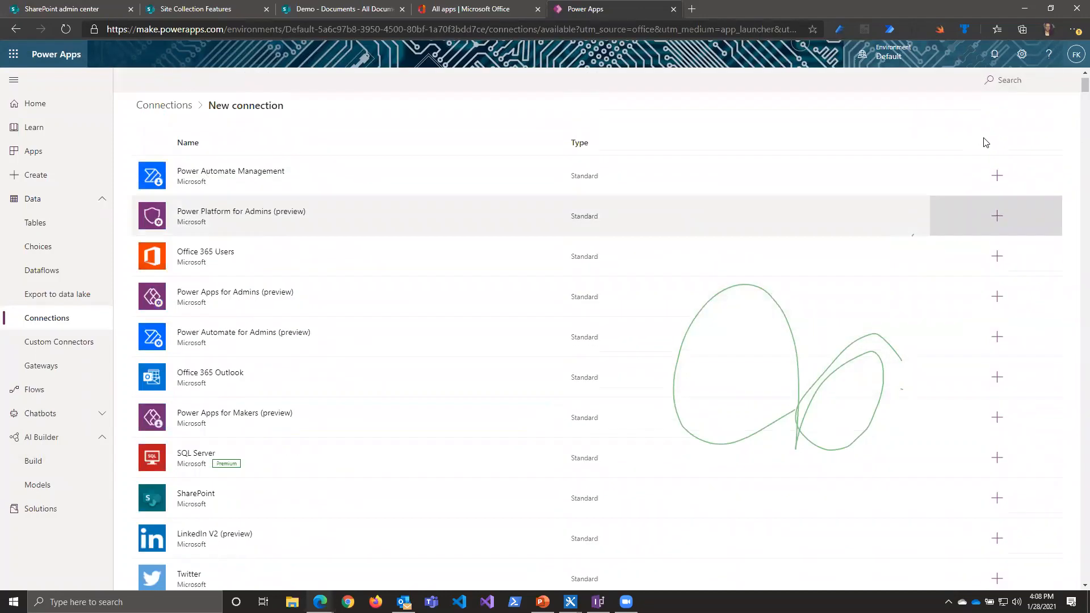
pyautogui.click(1008, 82)
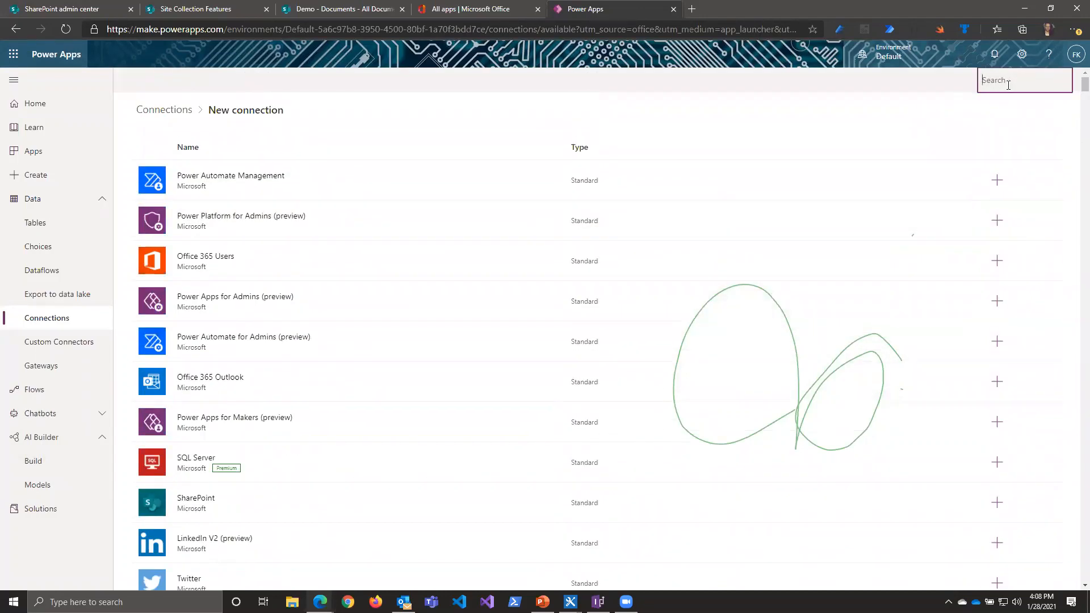
pyautogui.write('bmc')
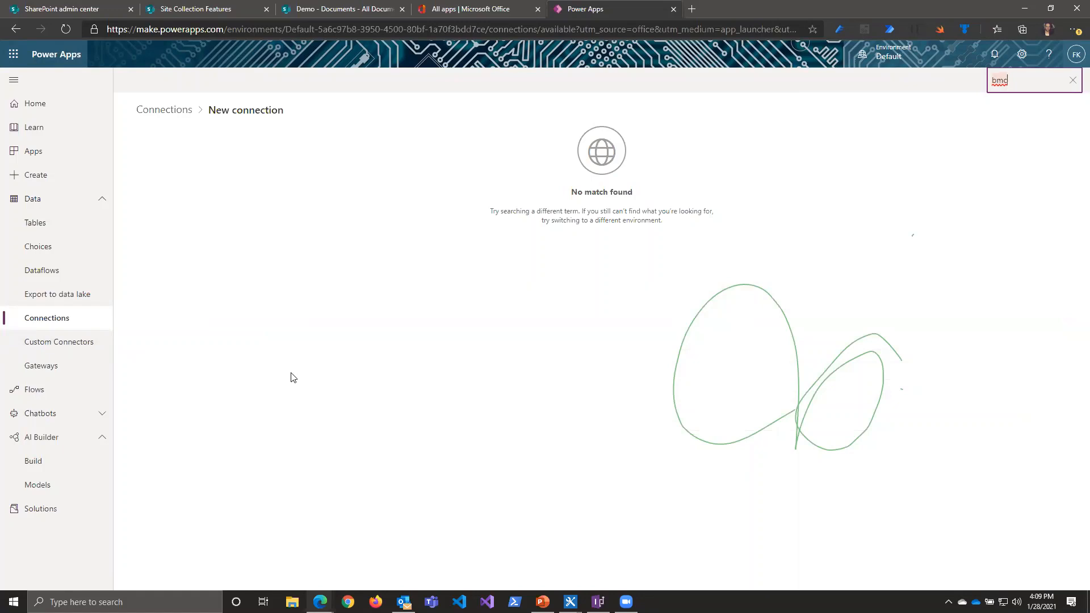
# Step: Look over the existing AI Builder models, the model types that can be built, and the environment's solutions
pyautogui.click(73, 491)
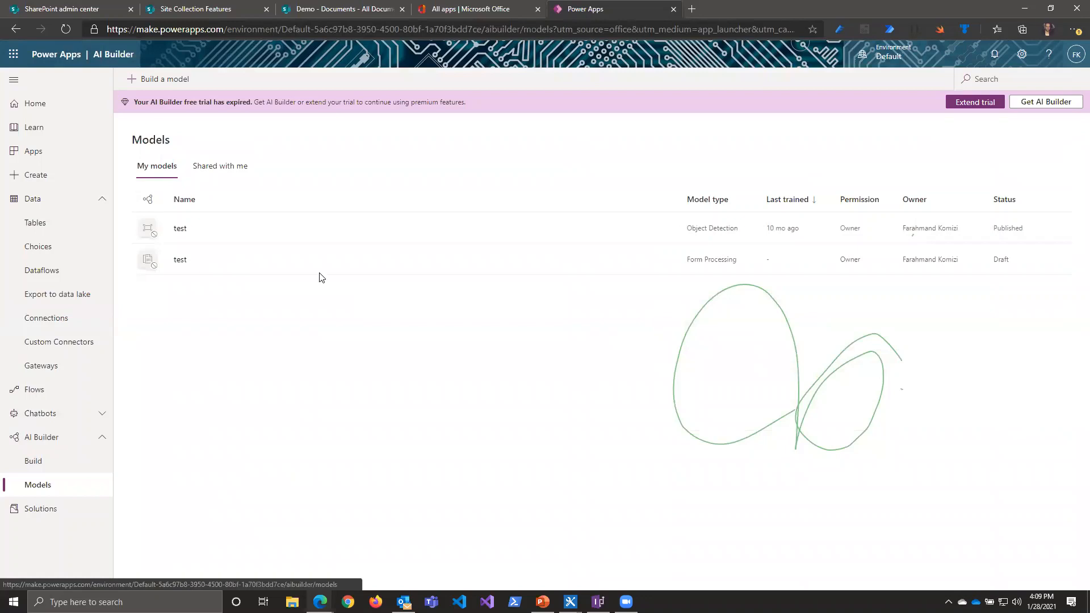
pyautogui.click(177, 81)
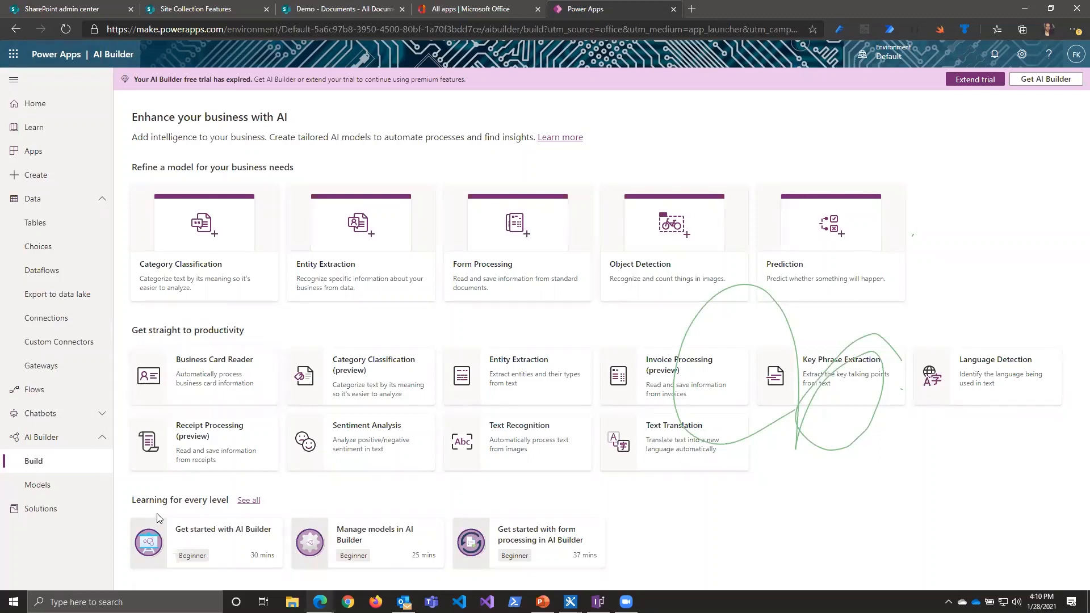
pyautogui.click(48, 513)
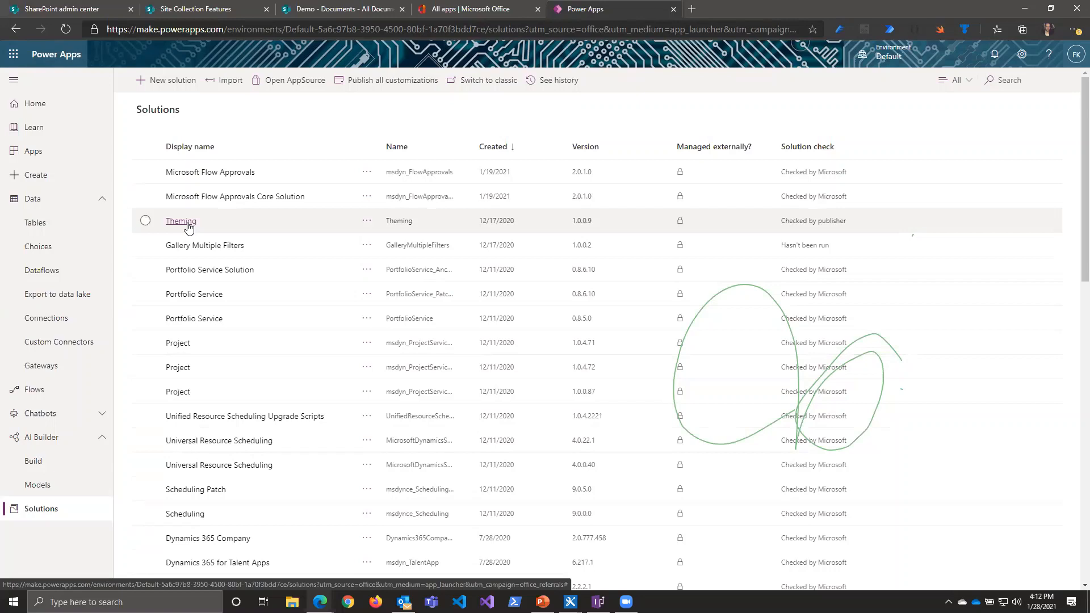
# Step: Create a blank canvas app named "Demo 1" in Tablet format and dismiss the studio welcome message permanently
pyautogui.click(69, 176)
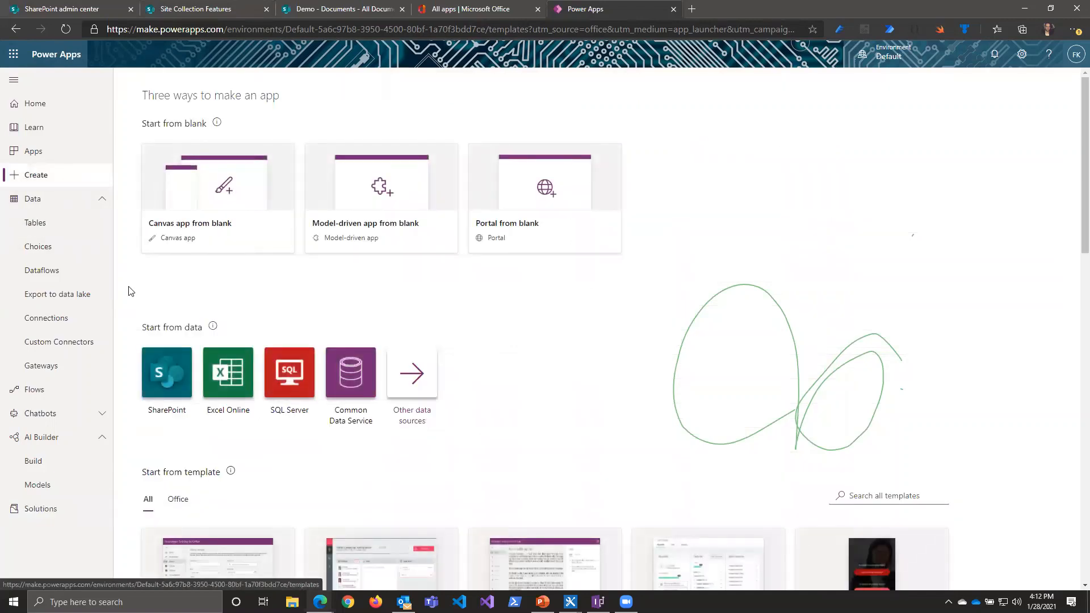
pyautogui.click(177, 236)
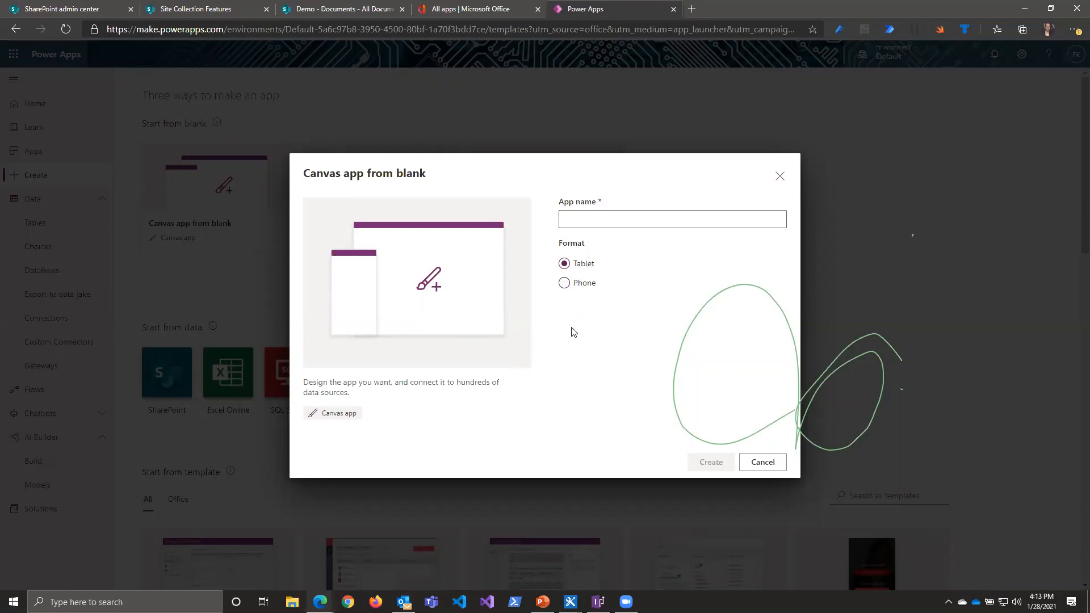
pyautogui.click(617, 217)
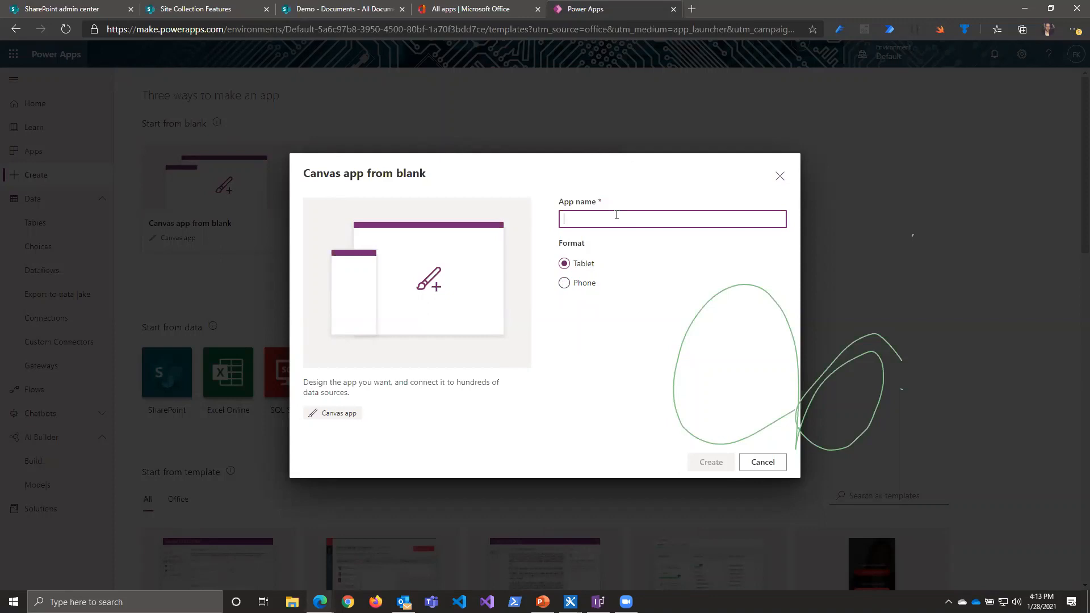
pyautogui.write('Te')
pyautogui.press('BackSpace')
pyautogui.press('BackSpace')
pyautogui.write('Demo 1')
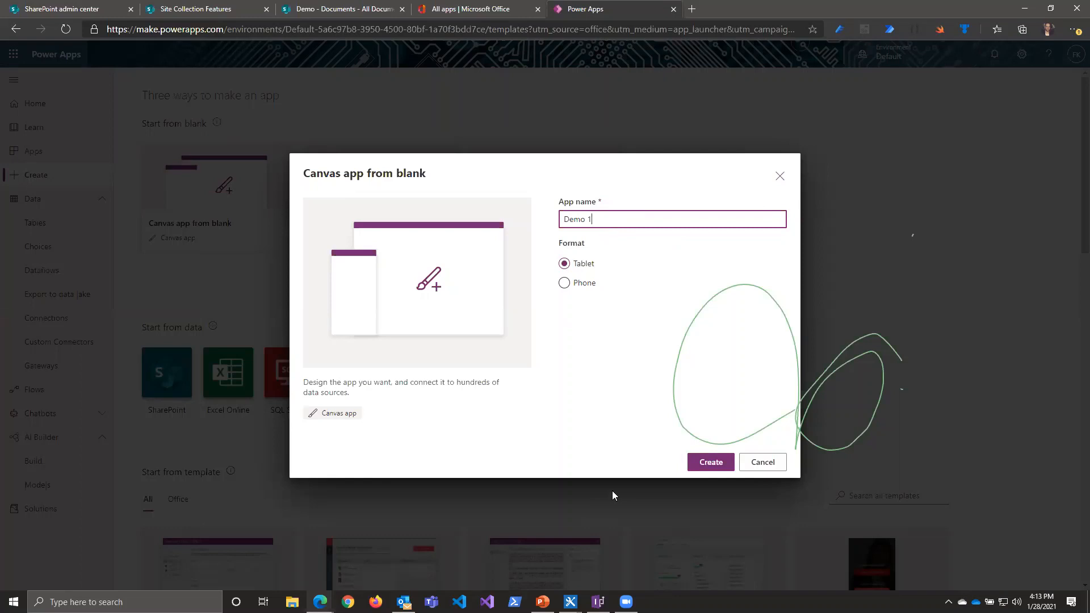
pyautogui.click(703, 464)
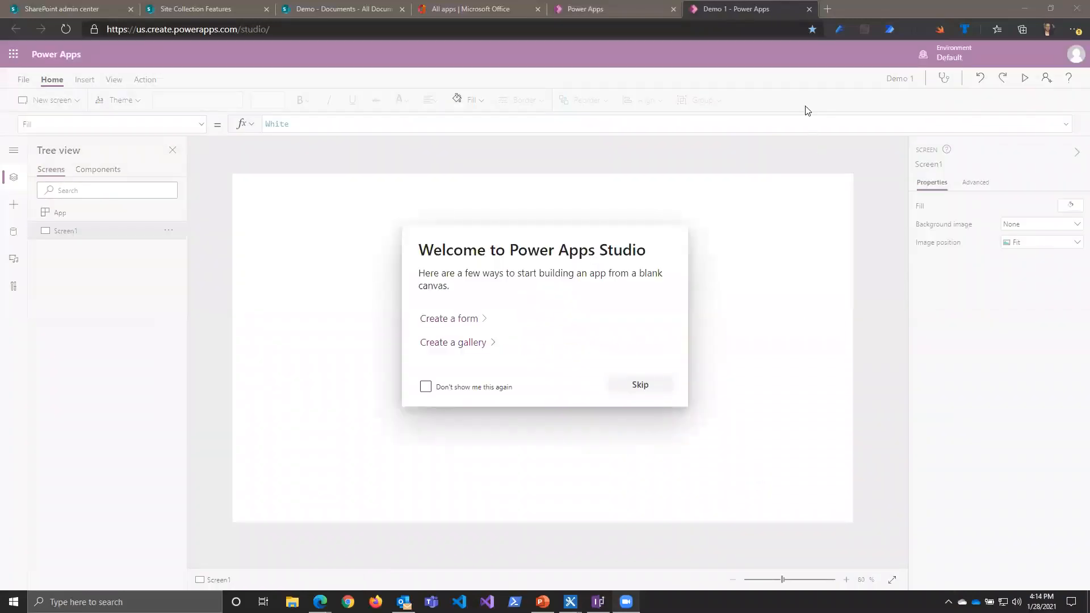
pyautogui.click(489, 387)
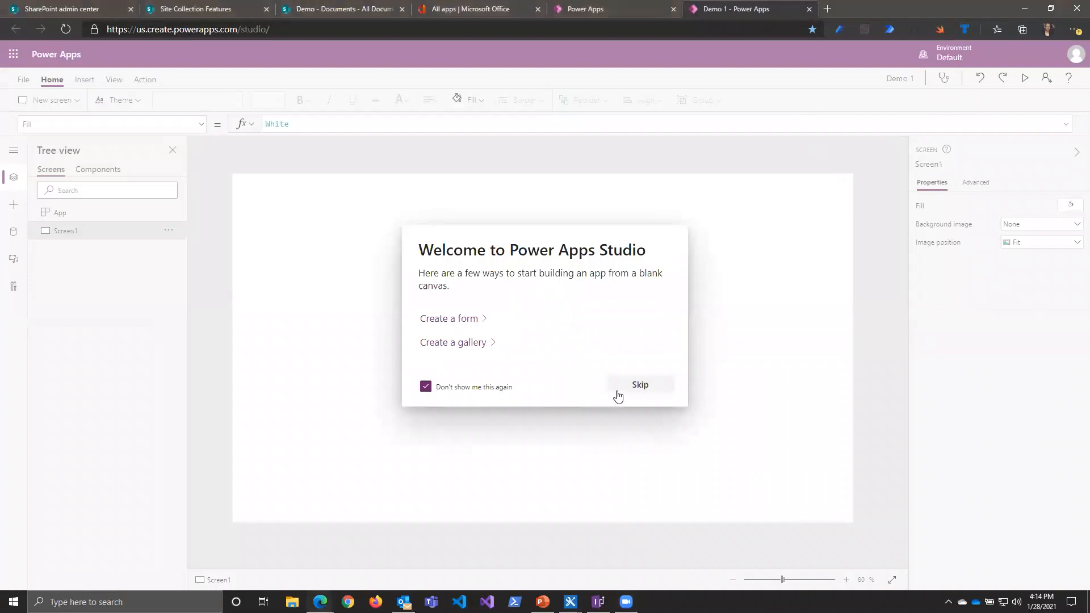
pyautogui.click(631, 387)
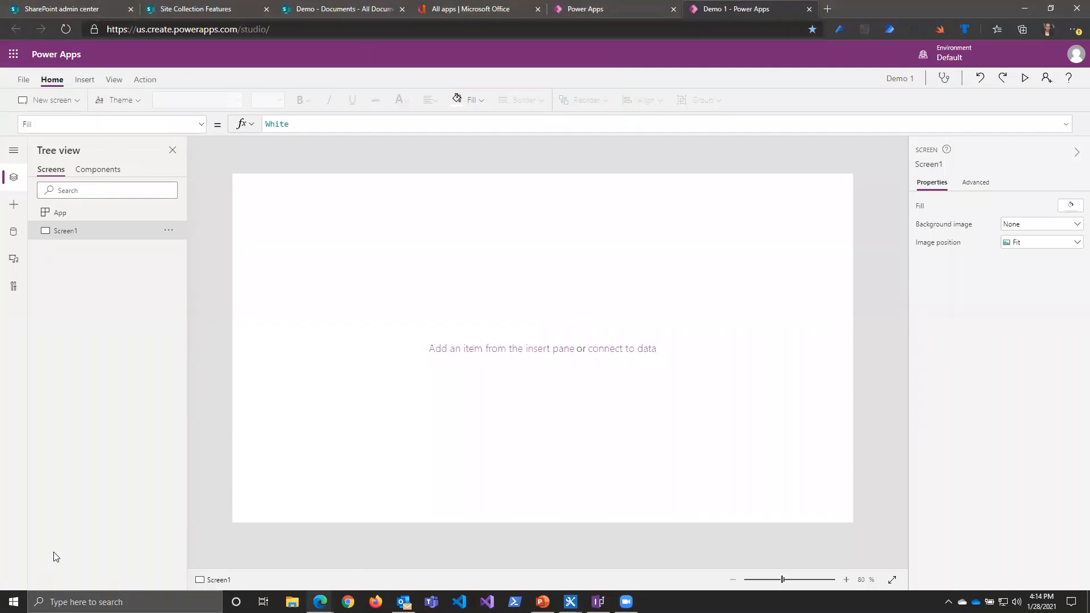
# Step: Revisit the app creation page, return to the Demo 1 app and view the available themes without applying one
pyautogui.click(642, 11)
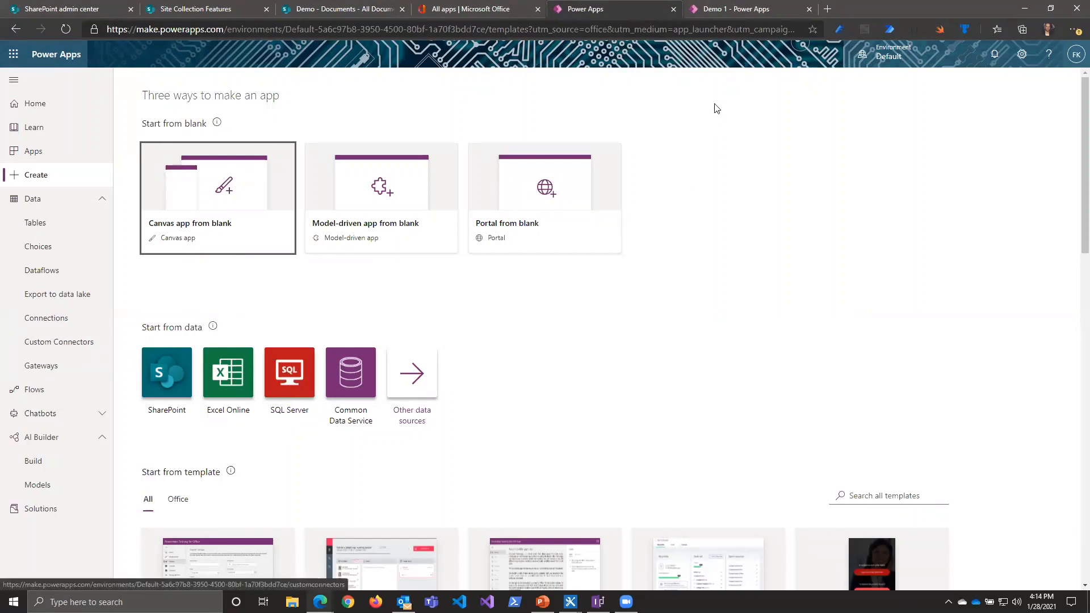
pyautogui.click(718, 8)
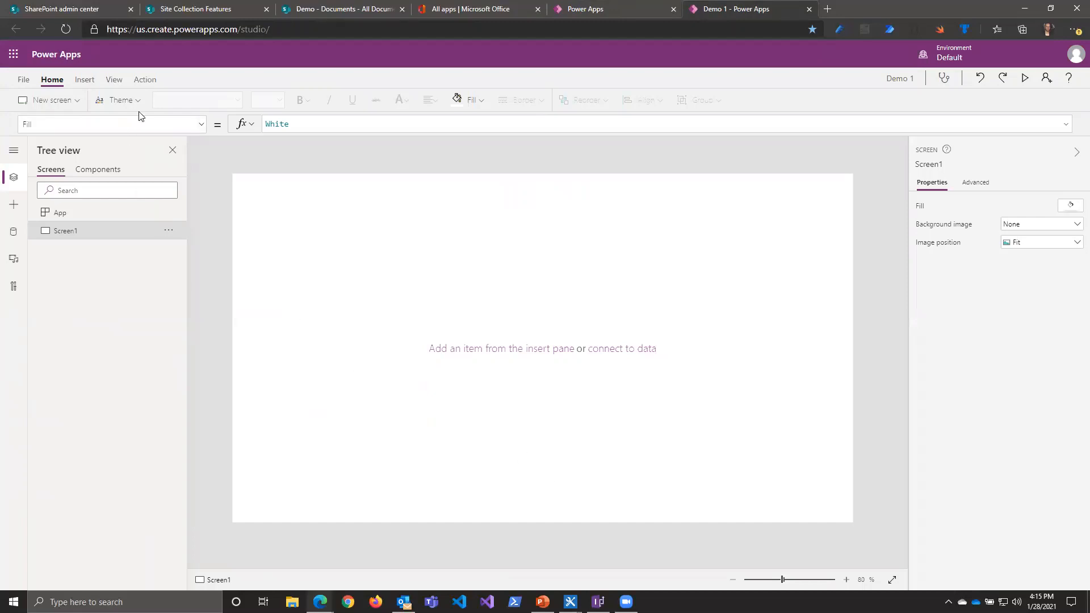
pyautogui.click(117, 100)
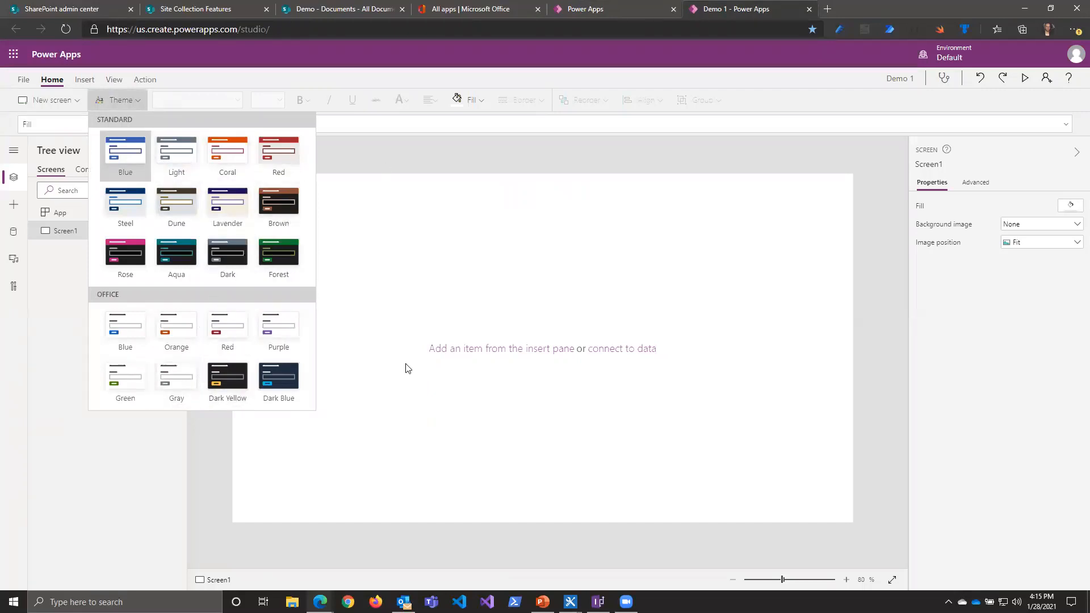
pyautogui.click(169, 488)
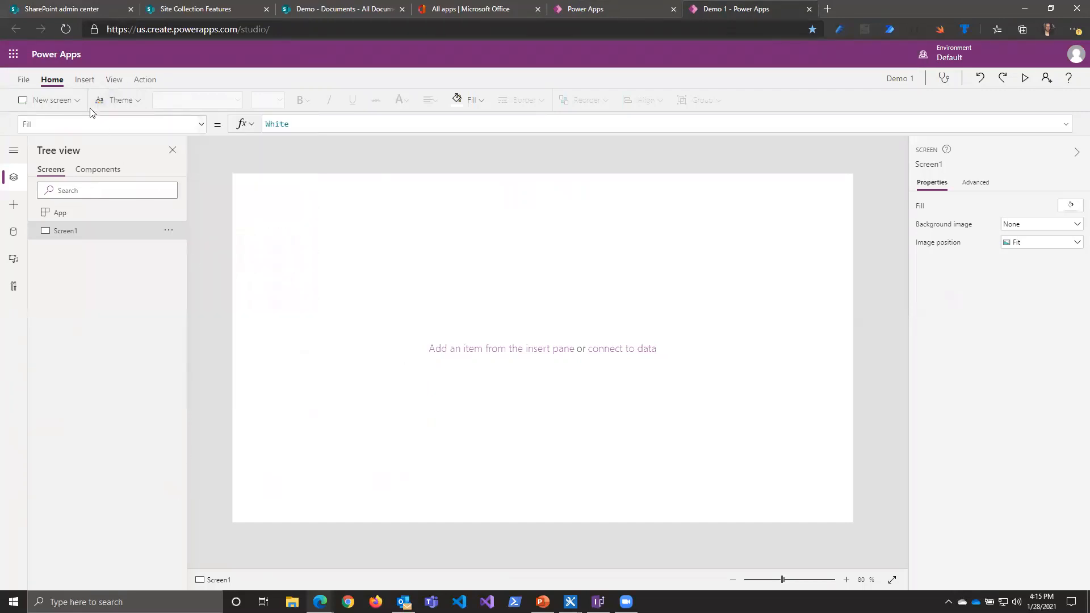
# Step: Look over the gallery, form and media controls that can be inserted on Screen1 without adding any
pyautogui.click(84, 79)
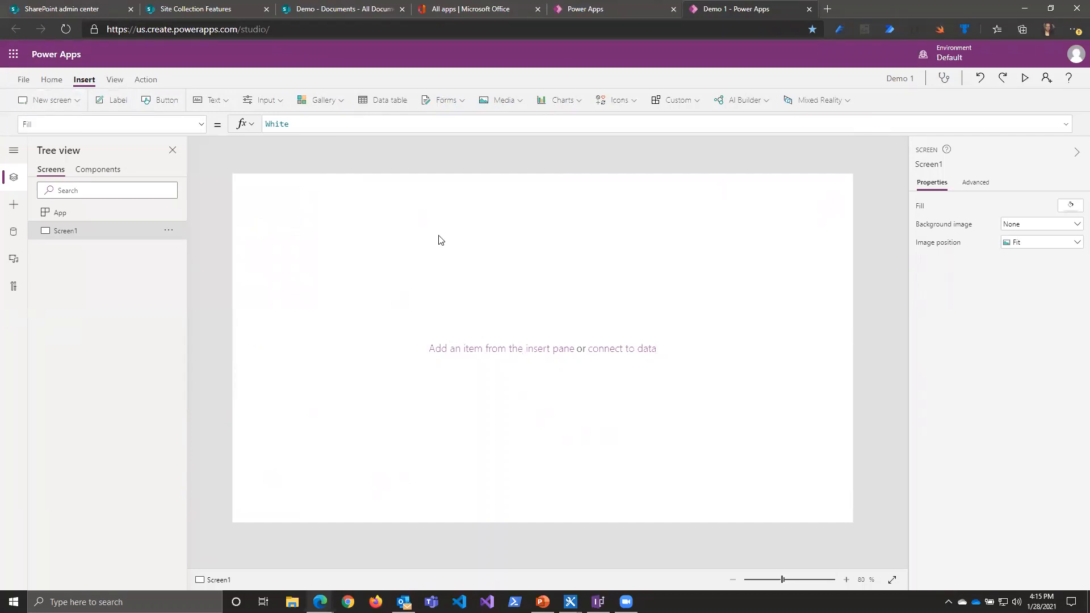
pyautogui.click(345, 101)
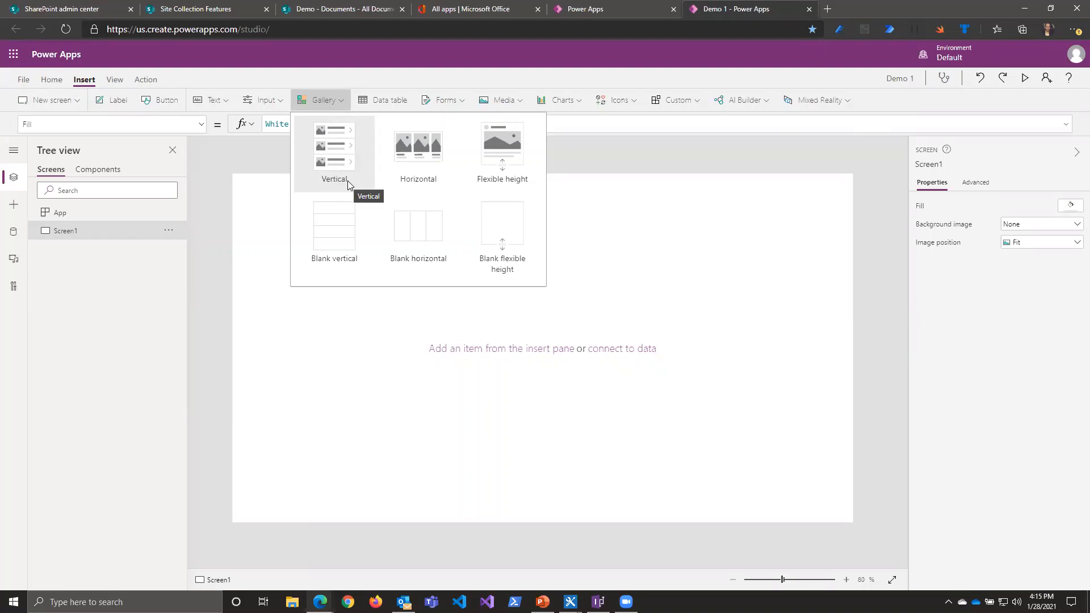
pyautogui.click(327, 344)
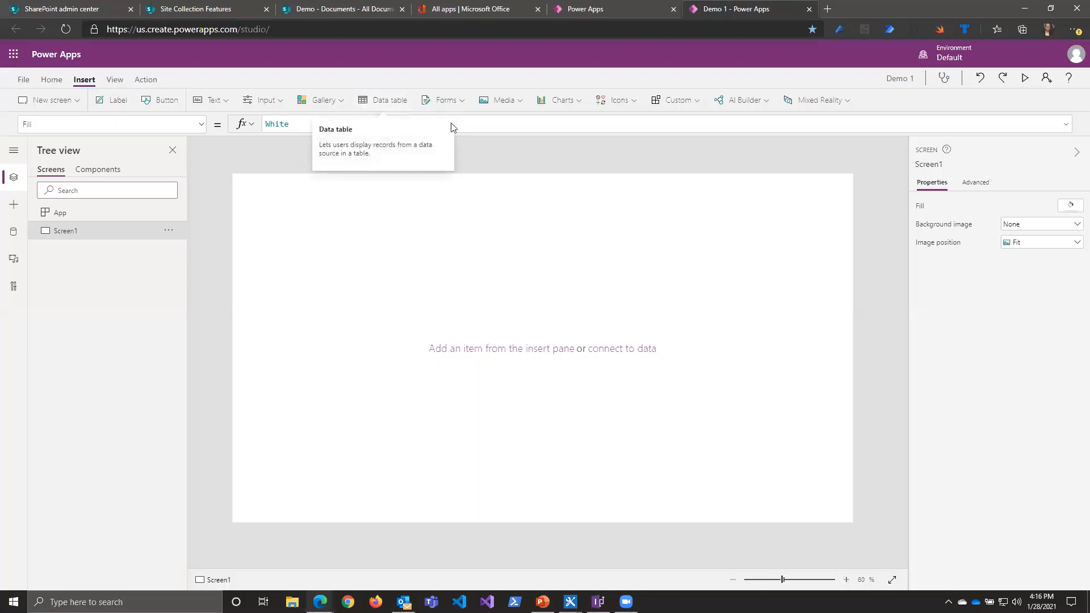
pyautogui.click(462, 102)
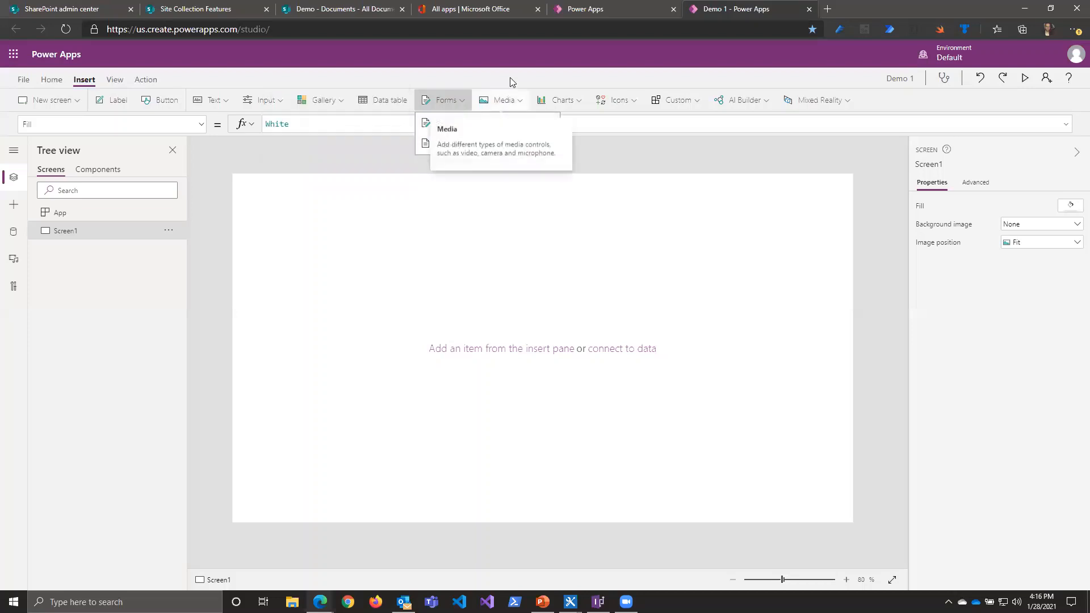
pyautogui.click(515, 102)
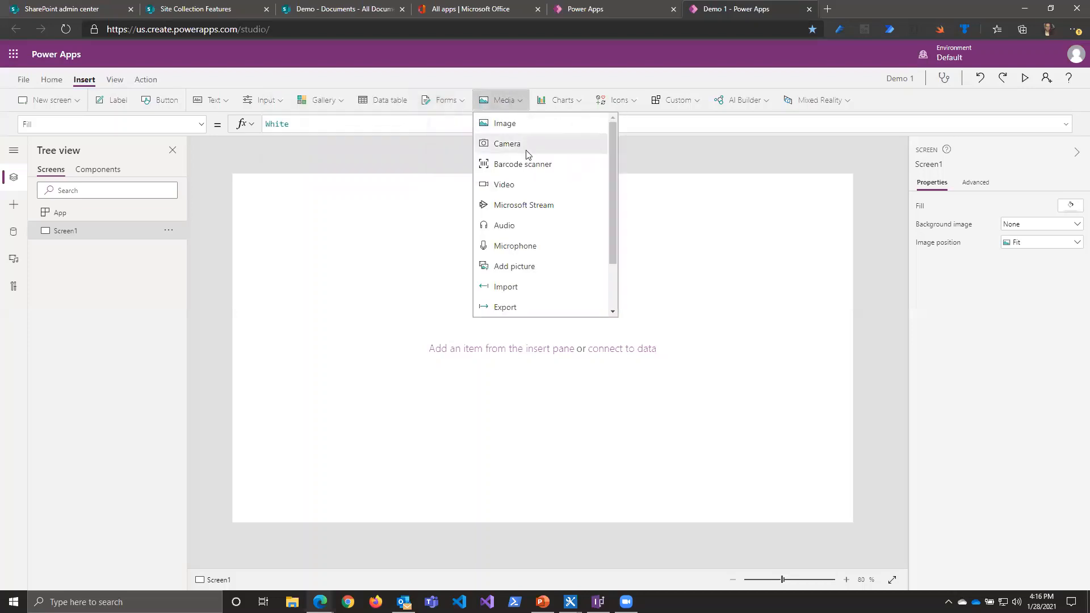
pyautogui.scroll(-2, 555, 217)
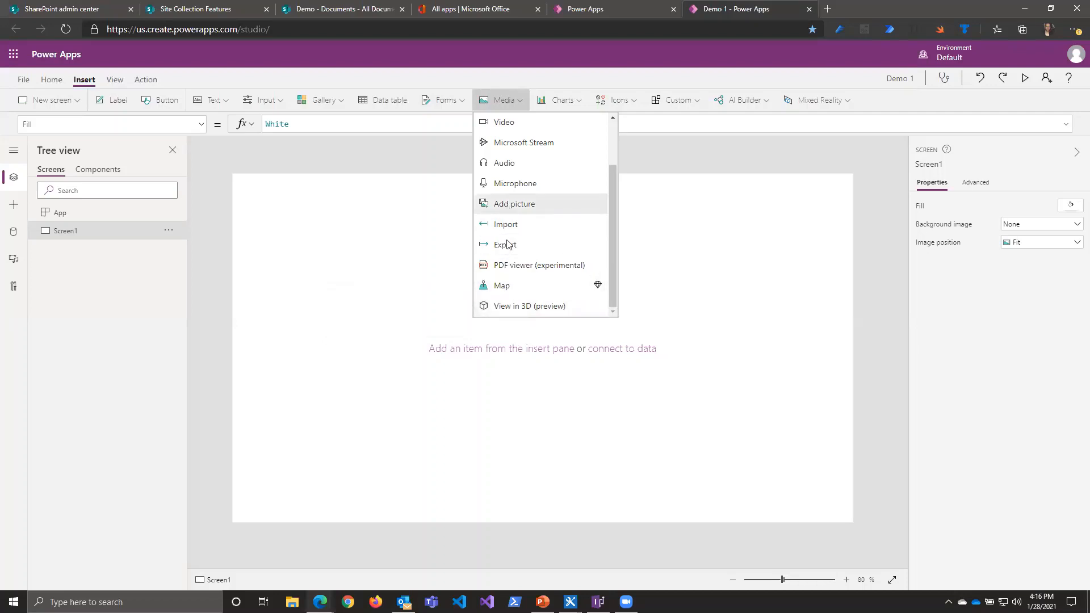
pyautogui.scroll(3, 507, 244)
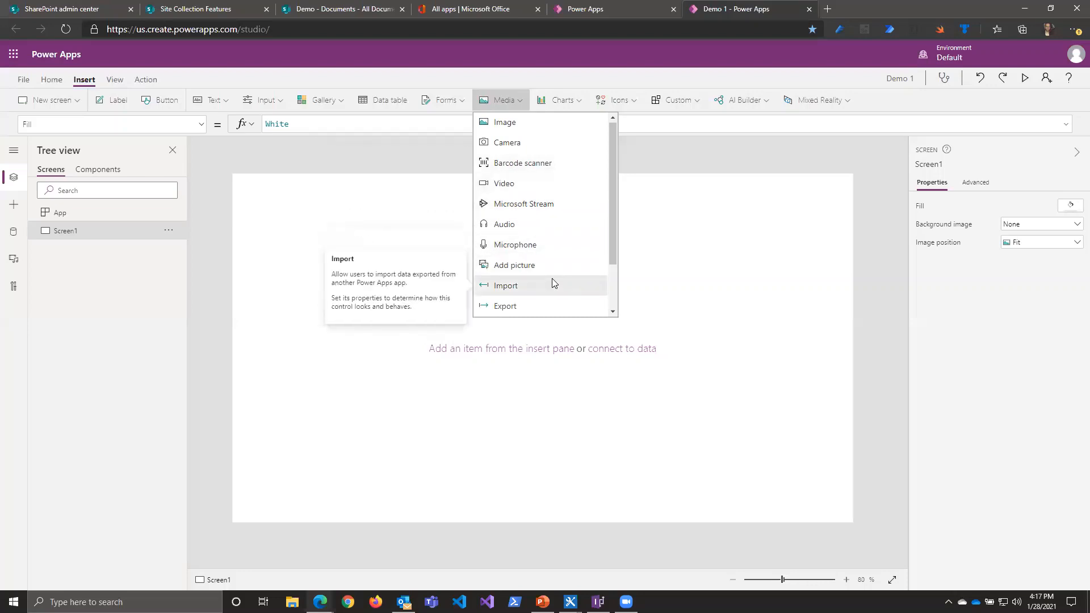
pyautogui.click(704, 224)
# Step: Look over the insertable chart types and browse the list of icons without adding any
pyautogui.click(580, 105)
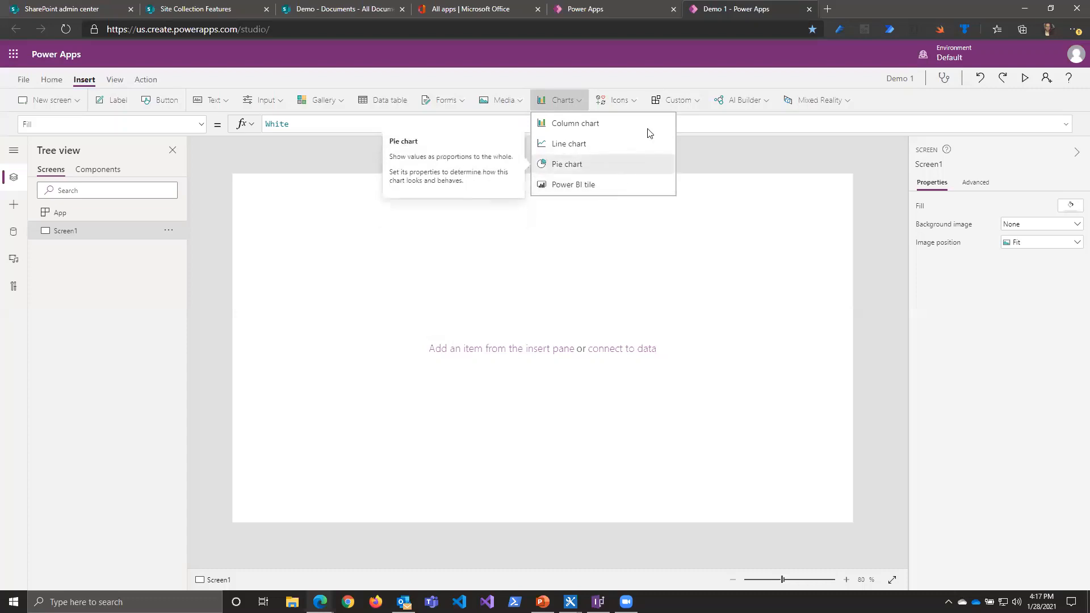
pyautogui.click(630, 109)
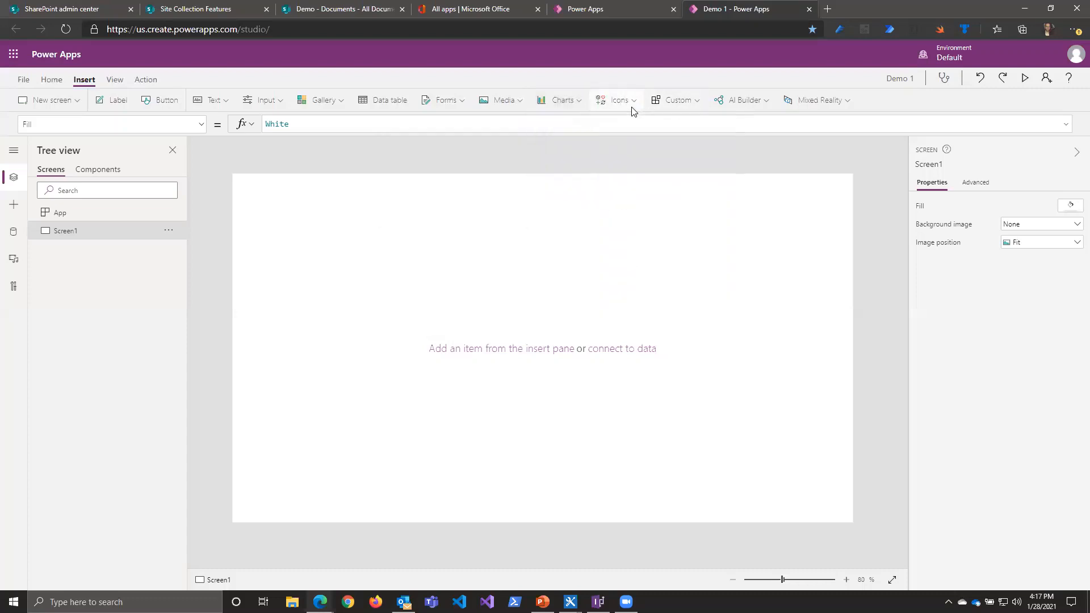
pyautogui.scroll(-10, 693, 202)
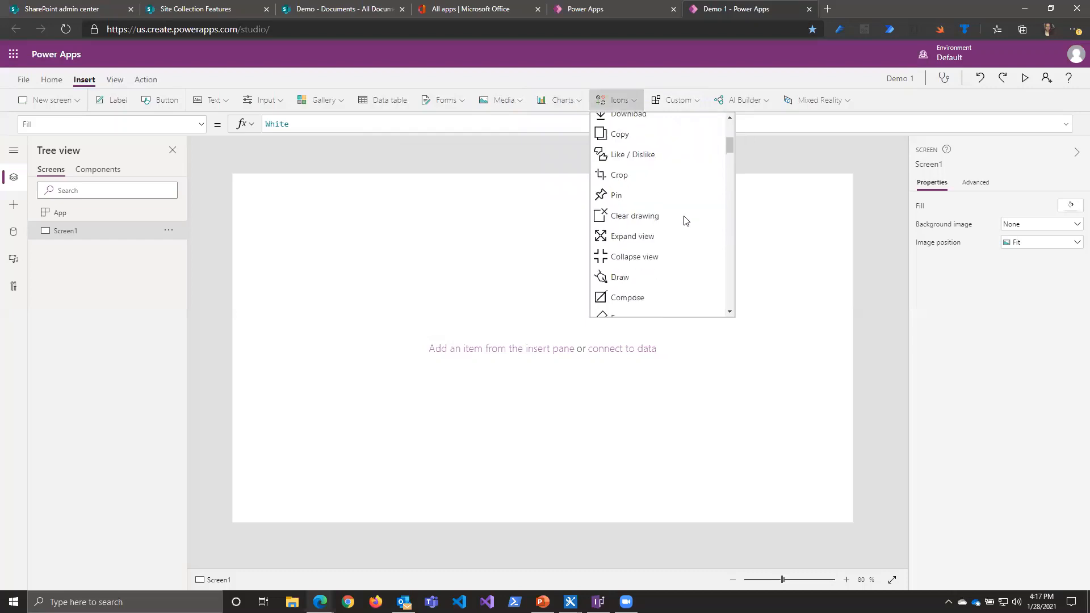
pyautogui.scroll(-15, 653, 226)
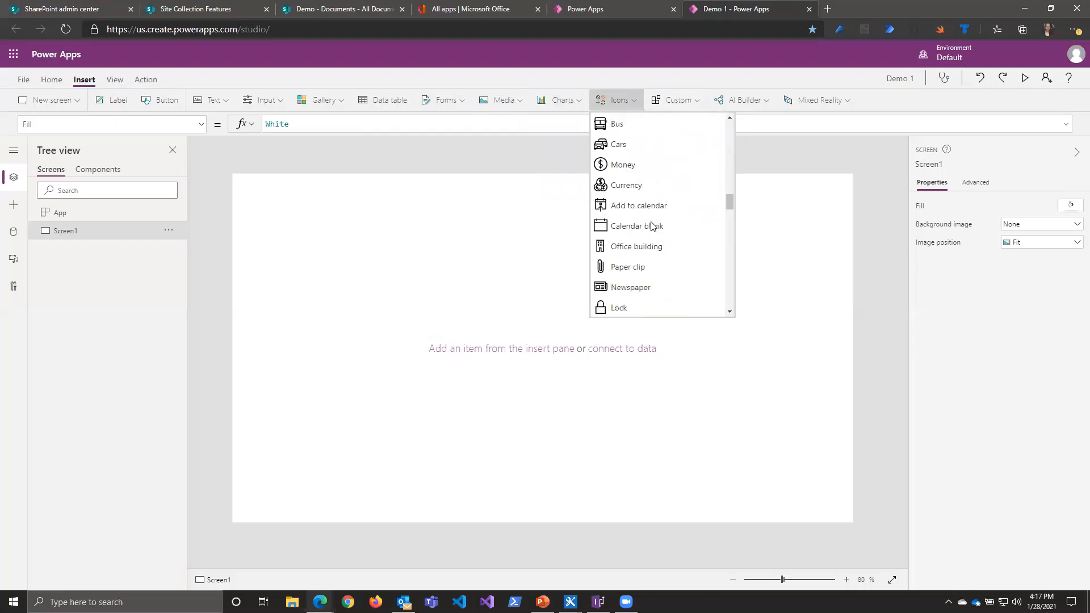
pyautogui.scroll(-15, 653, 226)
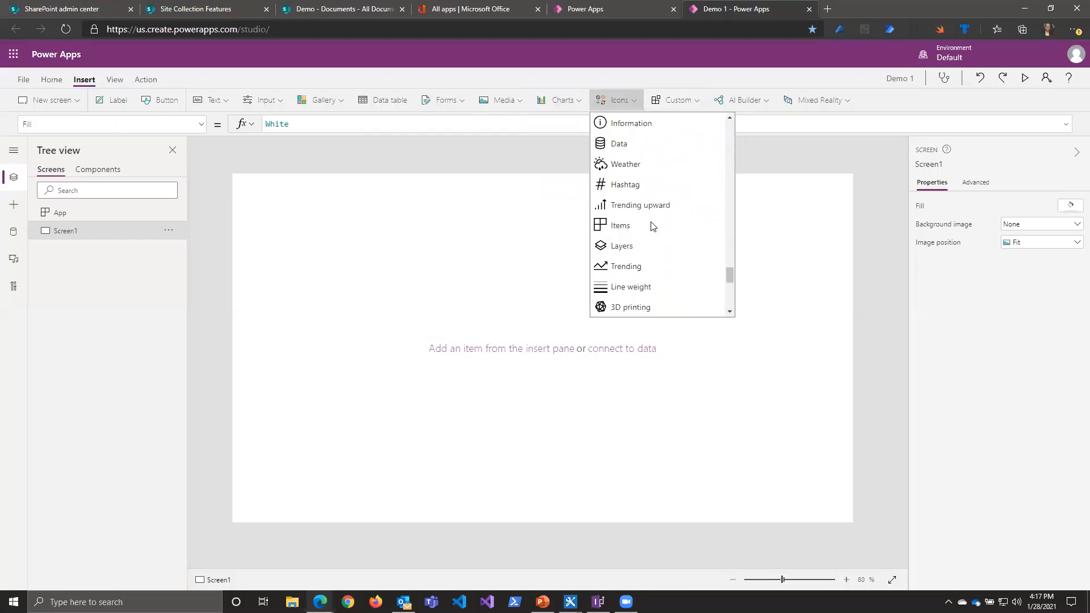
pyautogui.click(510, 202)
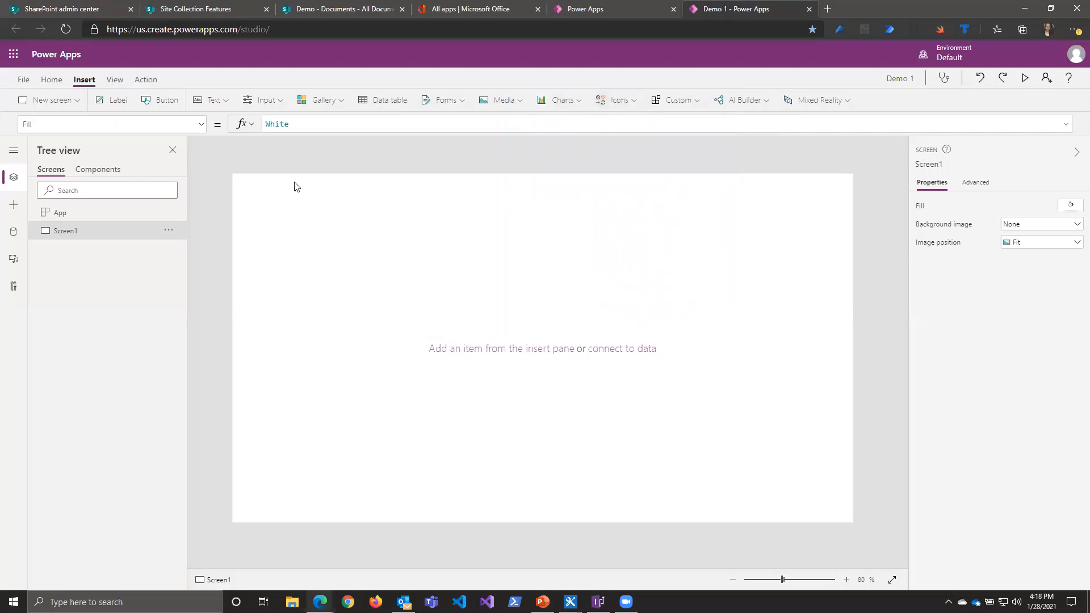
# Step: Look over the input and text controls and the new screen layouts without adding any
pyautogui.click(286, 101)
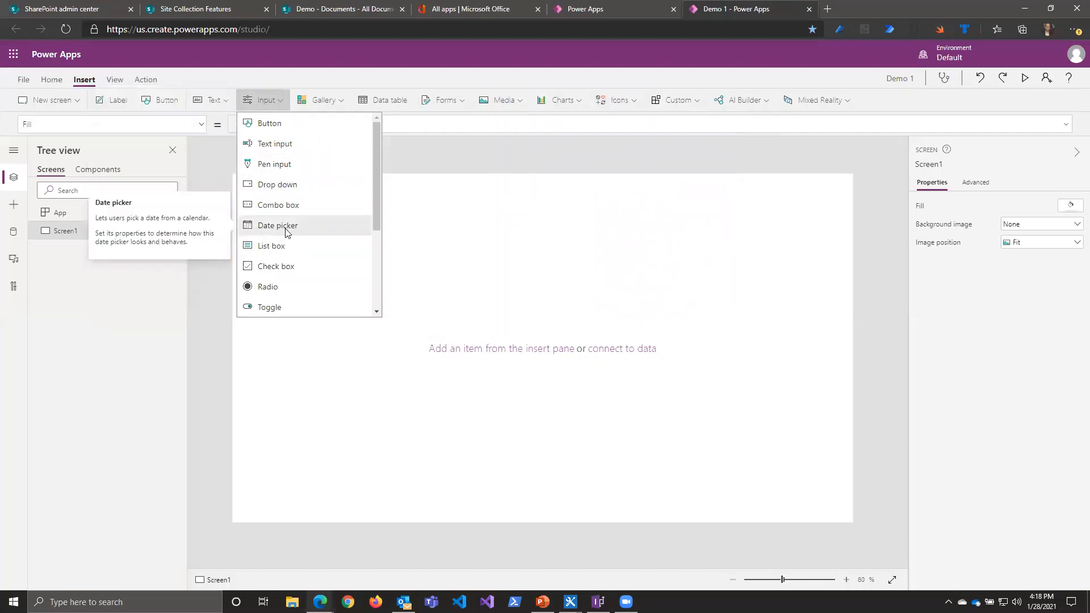
pyautogui.scroll(-3, 293, 295)
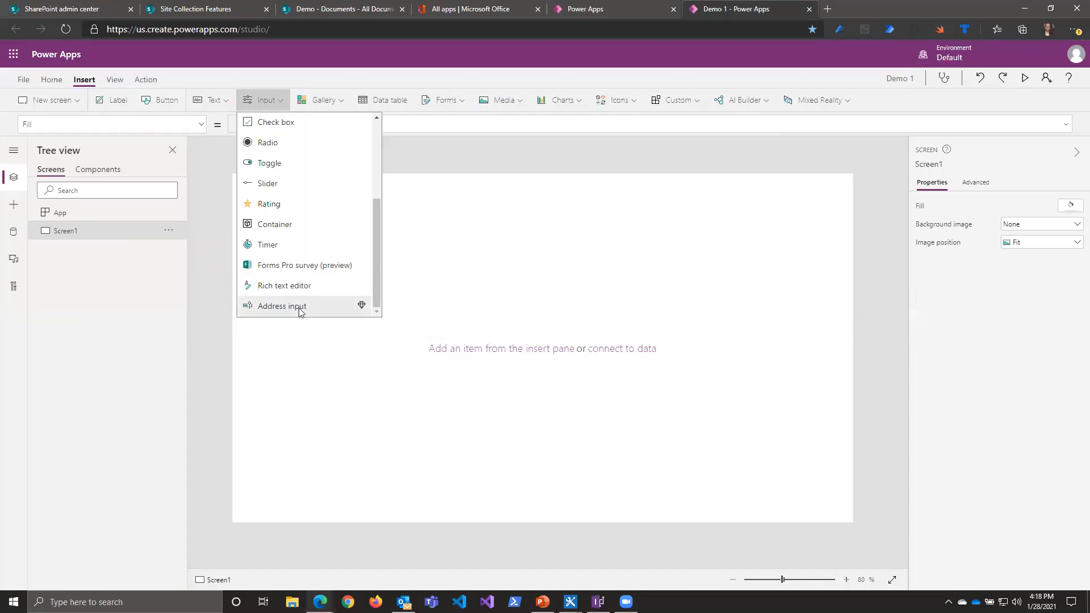
pyautogui.click(217, 108)
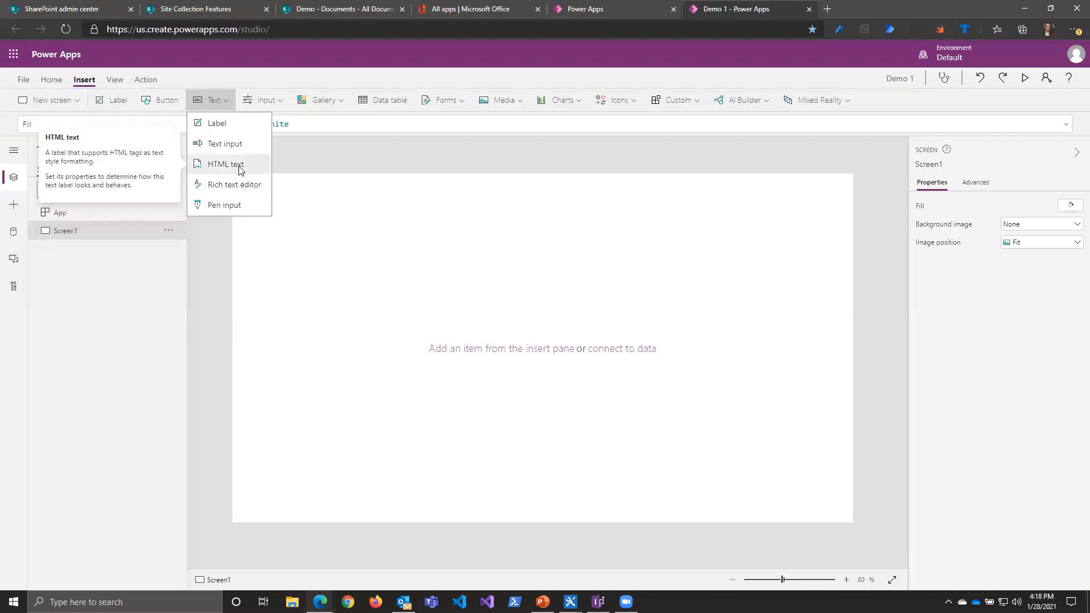
pyautogui.click(226, 70)
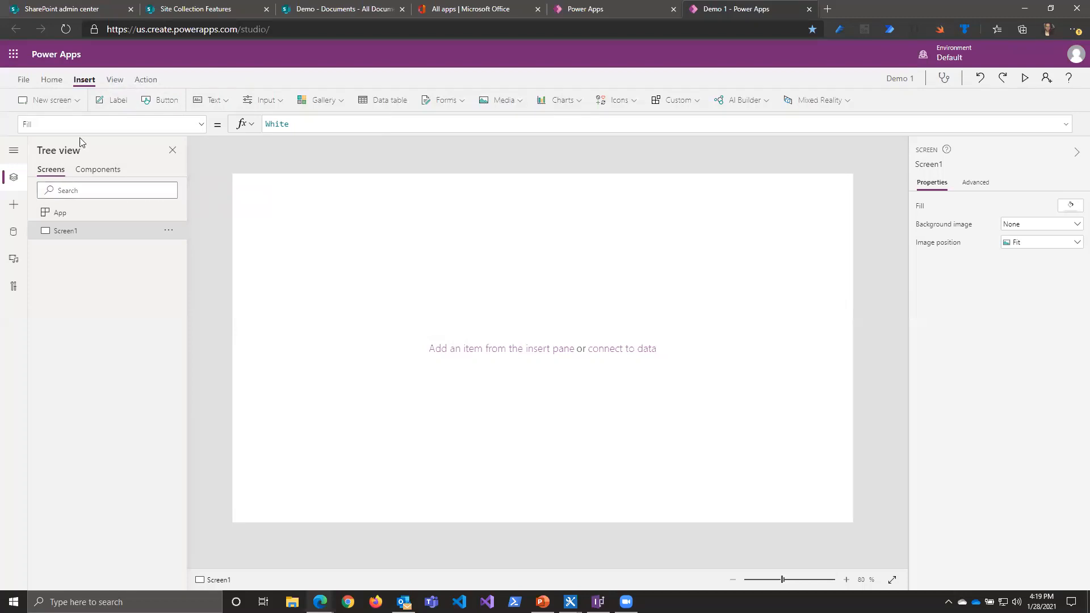
pyautogui.click(75, 103)
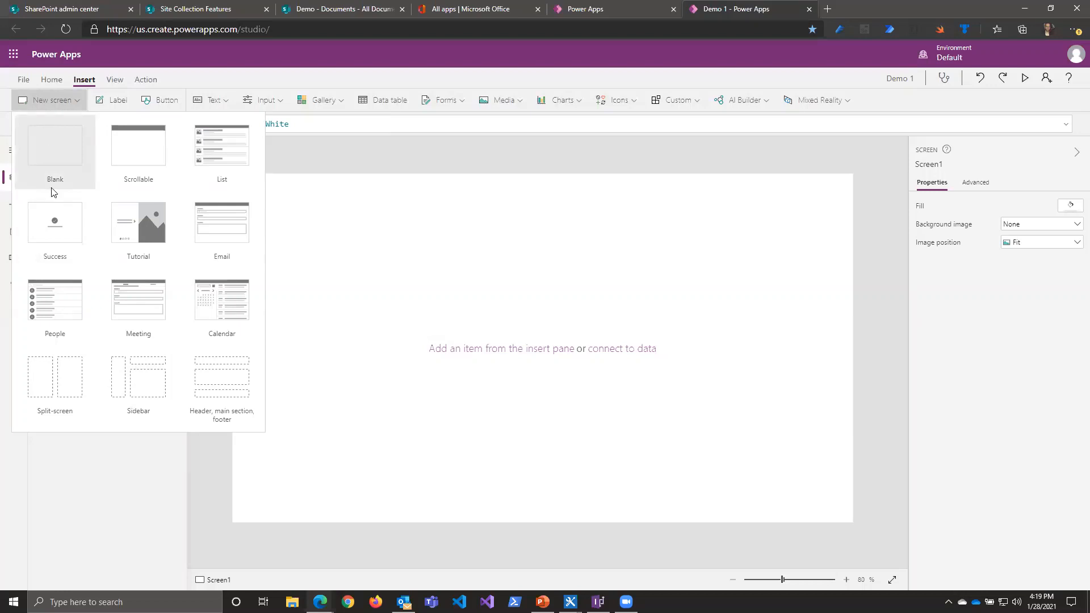
pyautogui.click(273, 151)
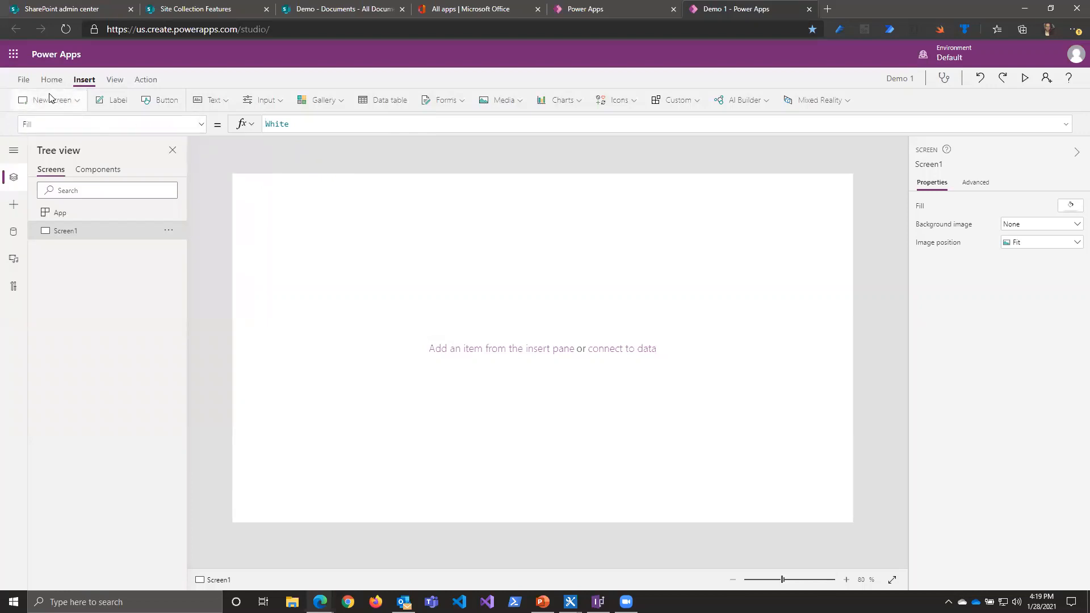
# Step: Open the Demo 1 app's name and icon settings, check the list of existing apps and return to the settings
pyautogui.click(22, 80)
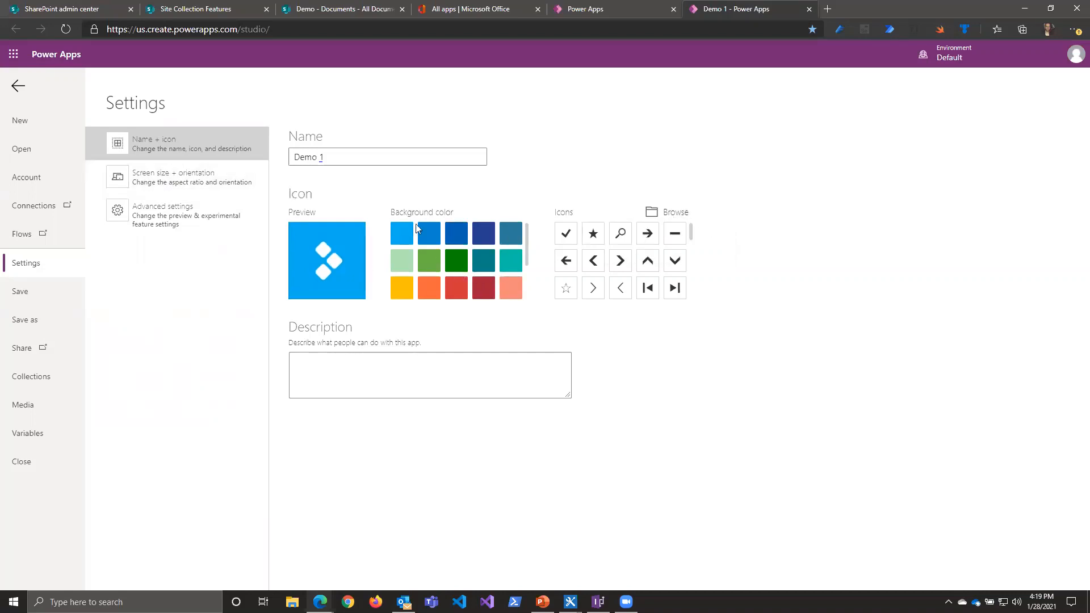
pyautogui.click(604, 11)
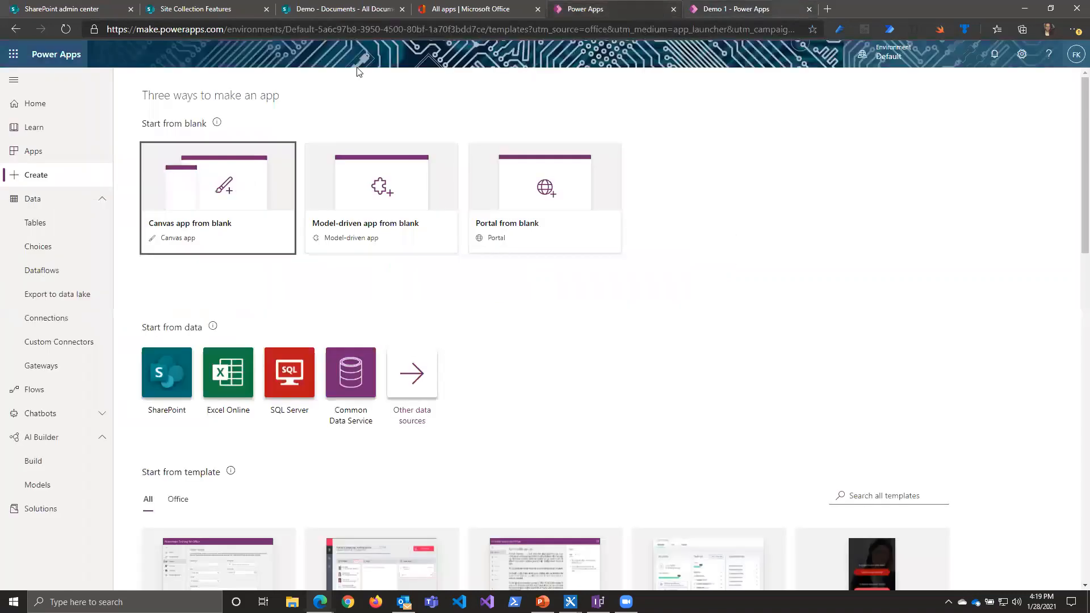
pyautogui.click(64, 156)
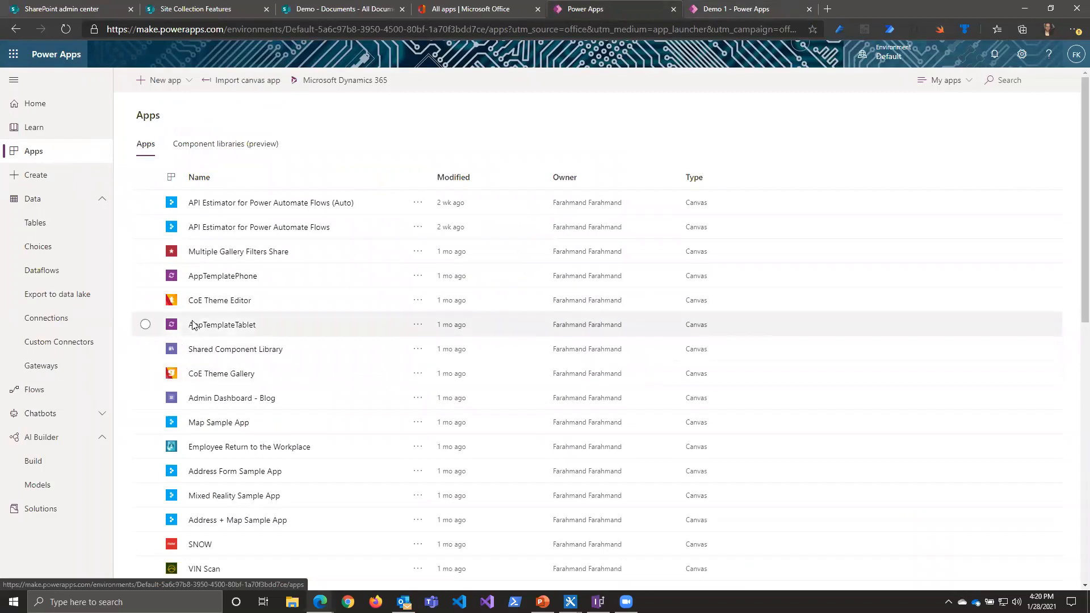
pyautogui.click(727, 10)
# Step: Open the screen size and orientation settings and try the Custom size to reveal its width and height fields
pyautogui.click(152, 179)
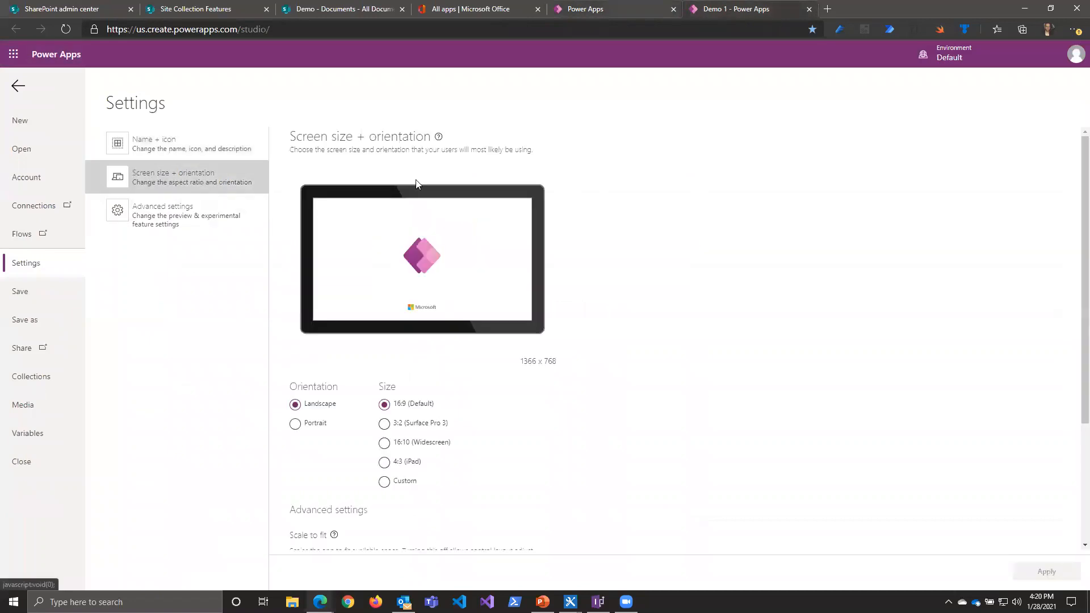
pyautogui.scroll(-1, 300, 436)
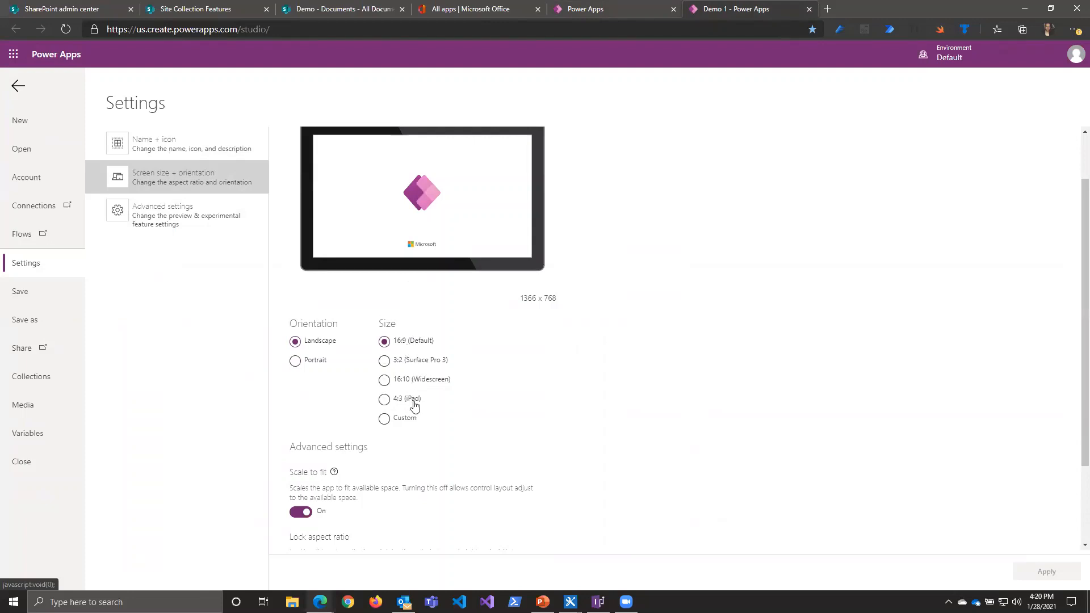
pyautogui.click(384, 419)
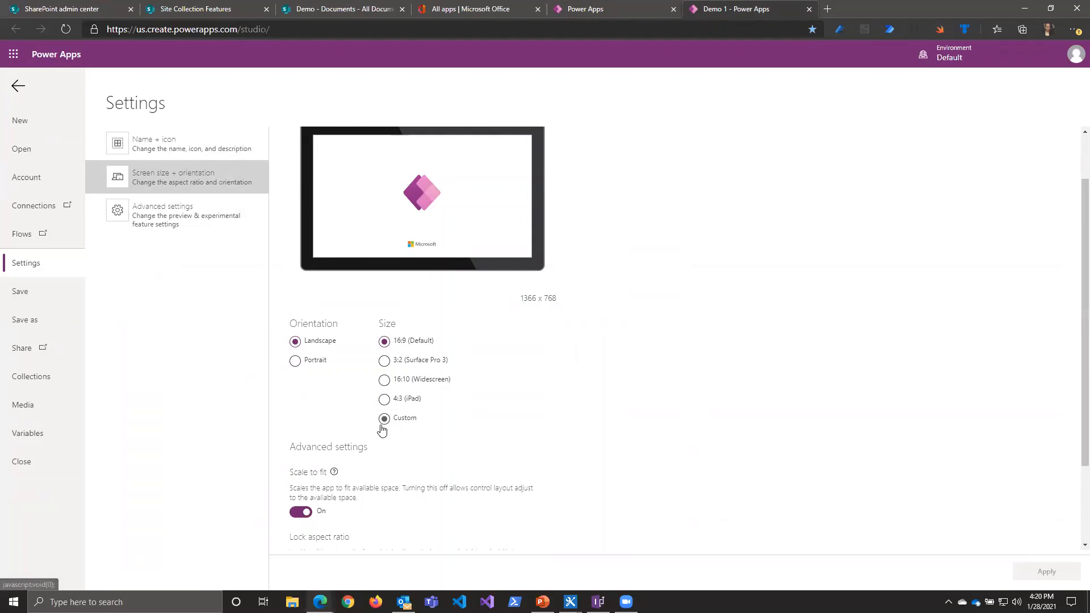
pyautogui.scroll(-1, 301, 435)
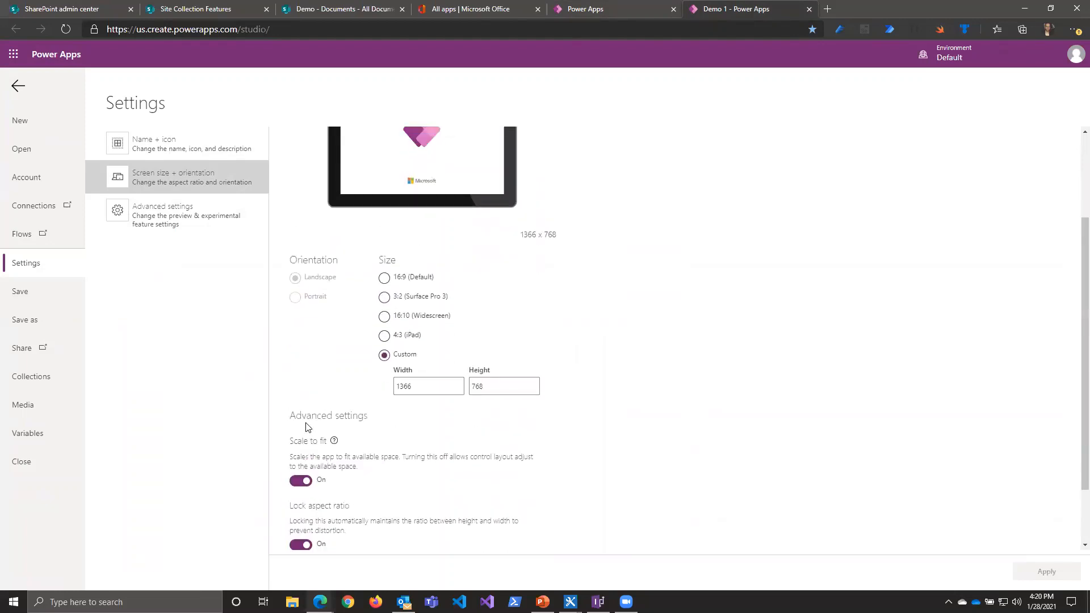
pyautogui.scroll(1, 306, 427)
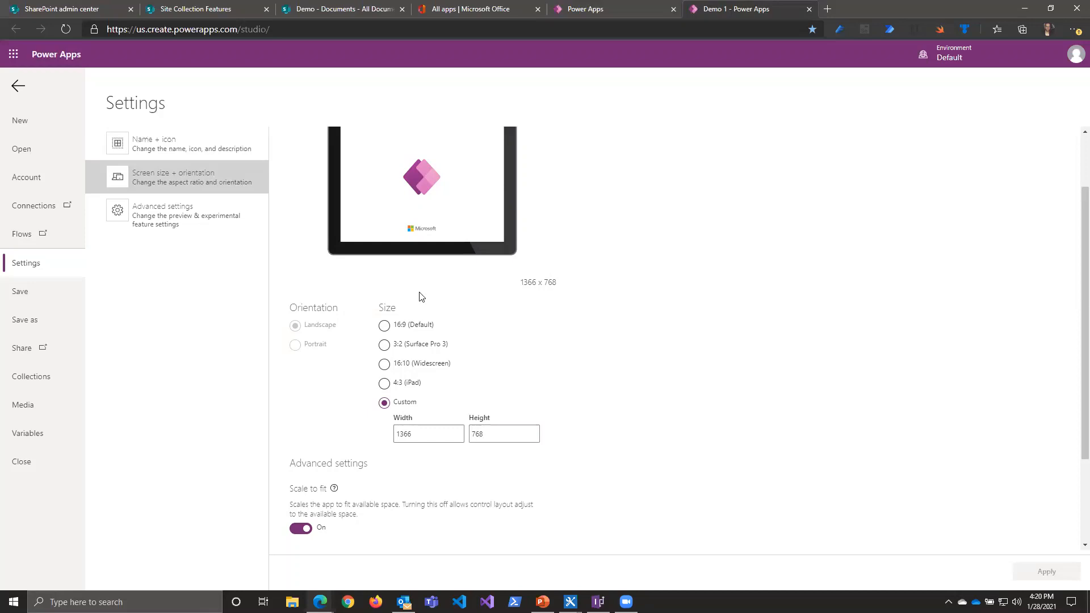
# Step: Review the scale to fit, aspect ratio and orientation lock options, and return the screen size to 16:9 (Default)
pyautogui.click(410, 346)
pyautogui.scroll(-1, 640, 363)
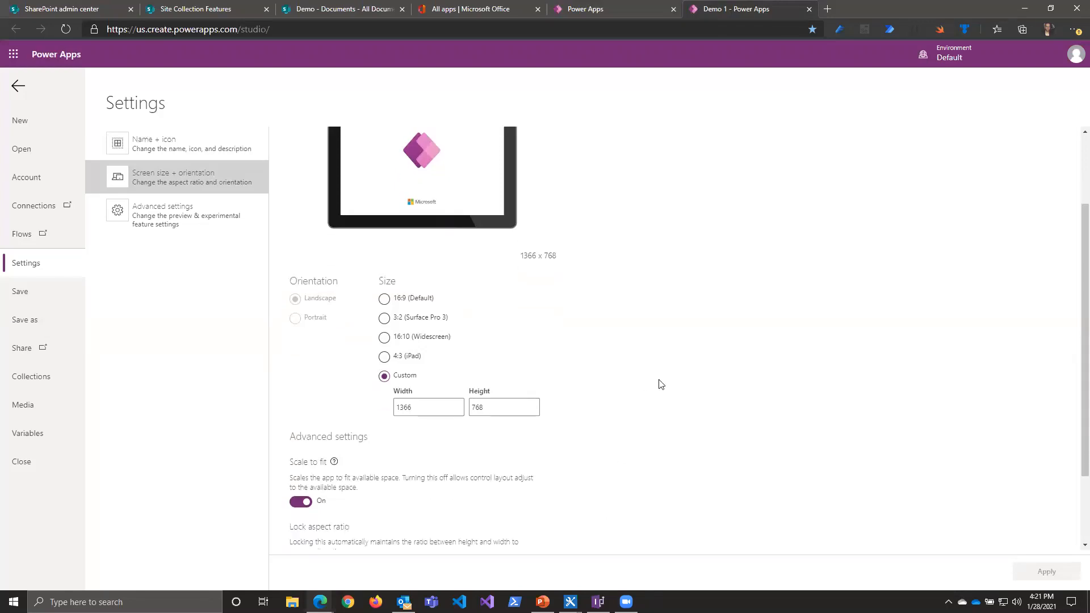
pyautogui.scroll(-2, 660, 385)
pyautogui.scroll(-2, 661, 385)
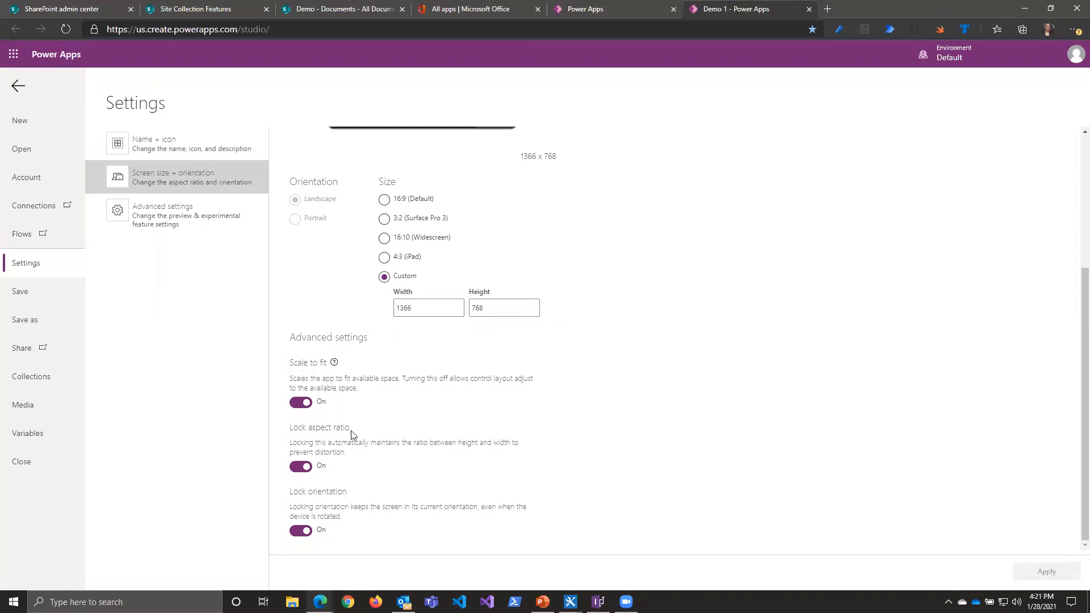
pyautogui.click(386, 200)
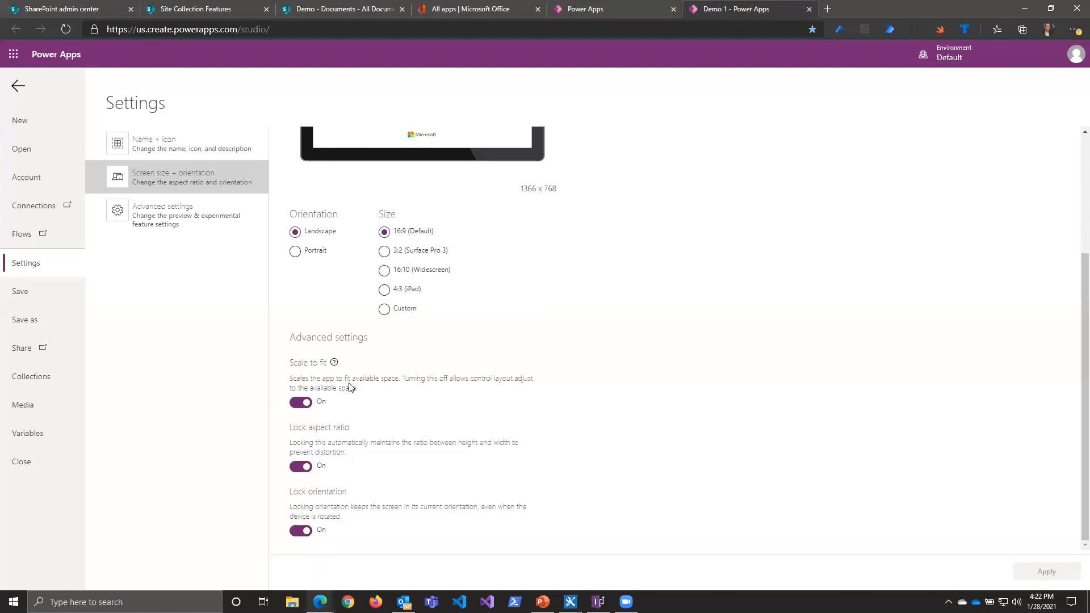
# Step: Open the Demo 1 app's advanced settings and examine the data row limit for non-delegable queries
pyautogui.click(169, 228)
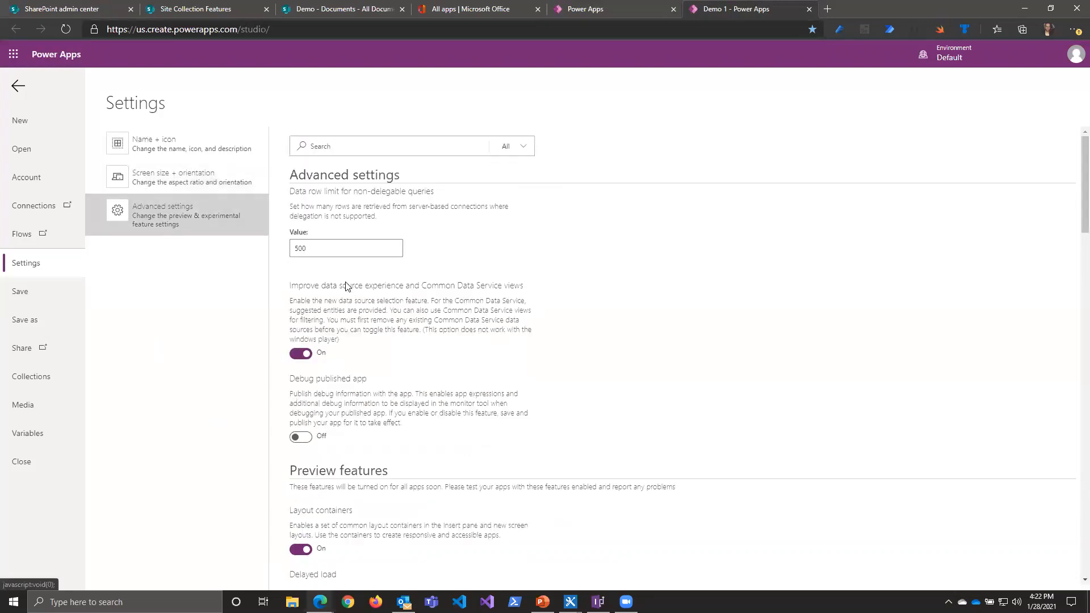
pyautogui.doubleClick(298, 244)
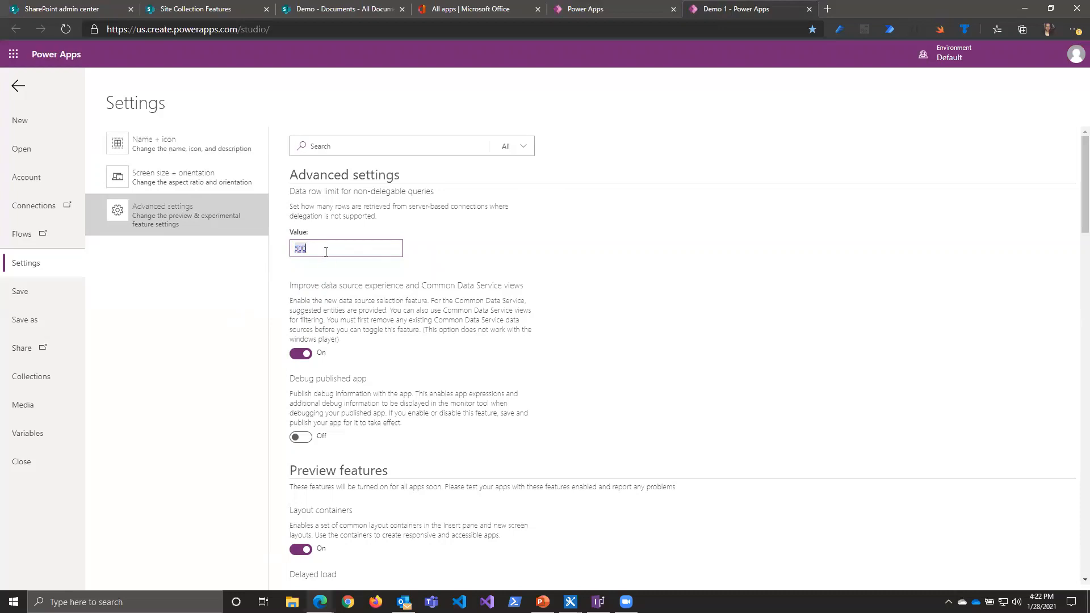
pyautogui.write('000')
pyautogui.doubleClick(326, 252)
# Step: Review the preview, experimental and deprecated feature switches in the advanced settings, and return to the app canvas
pyautogui.scroll(-1, 557, 461)
pyautogui.scroll(-5, 534, 477)
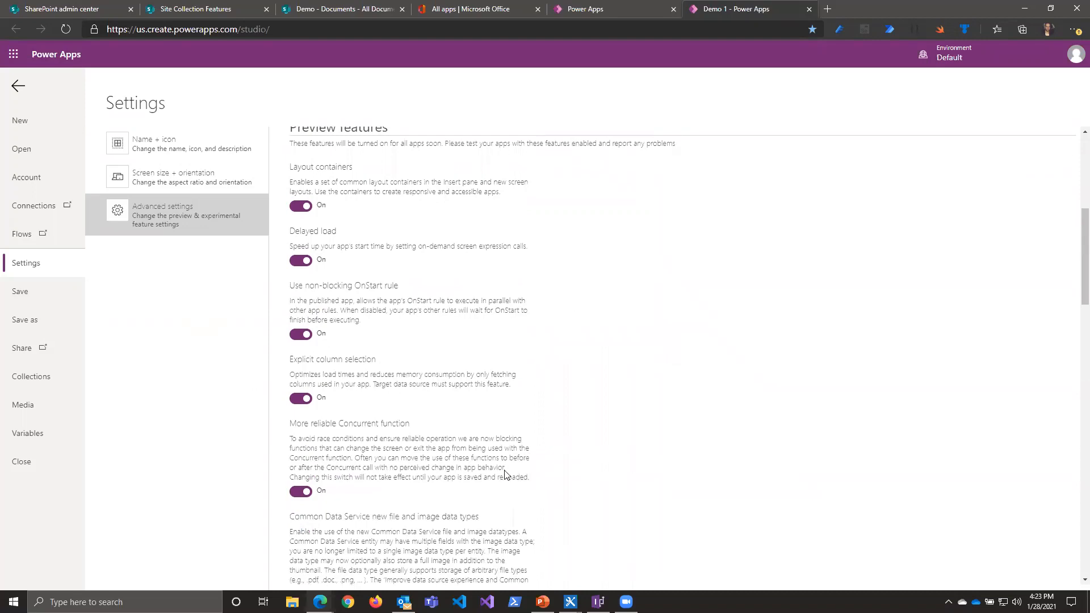
pyautogui.scroll(-5, 406, 430)
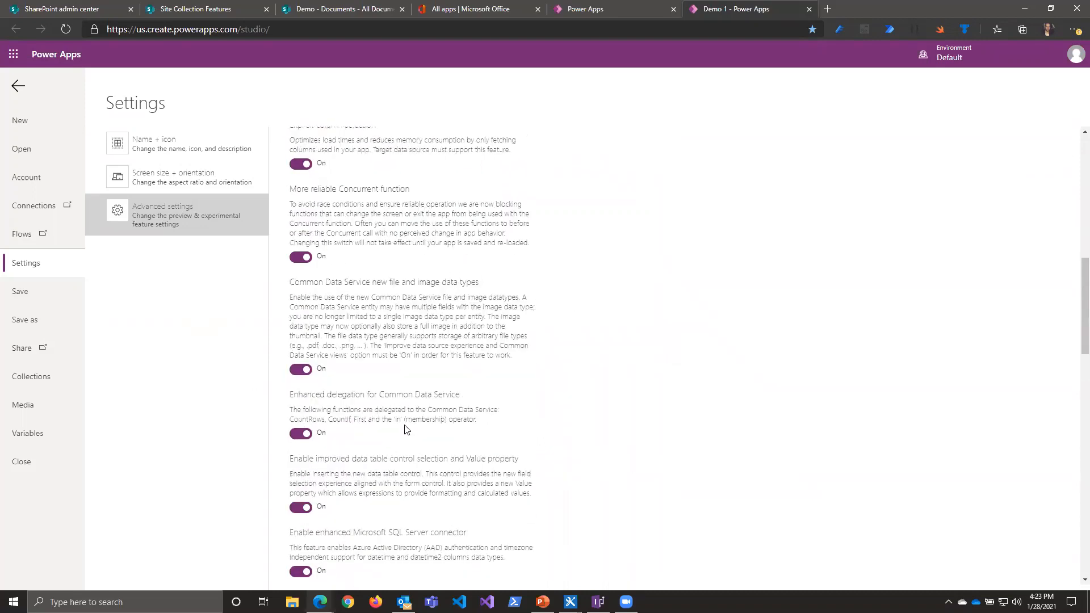
pyautogui.scroll(-6, 406, 430)
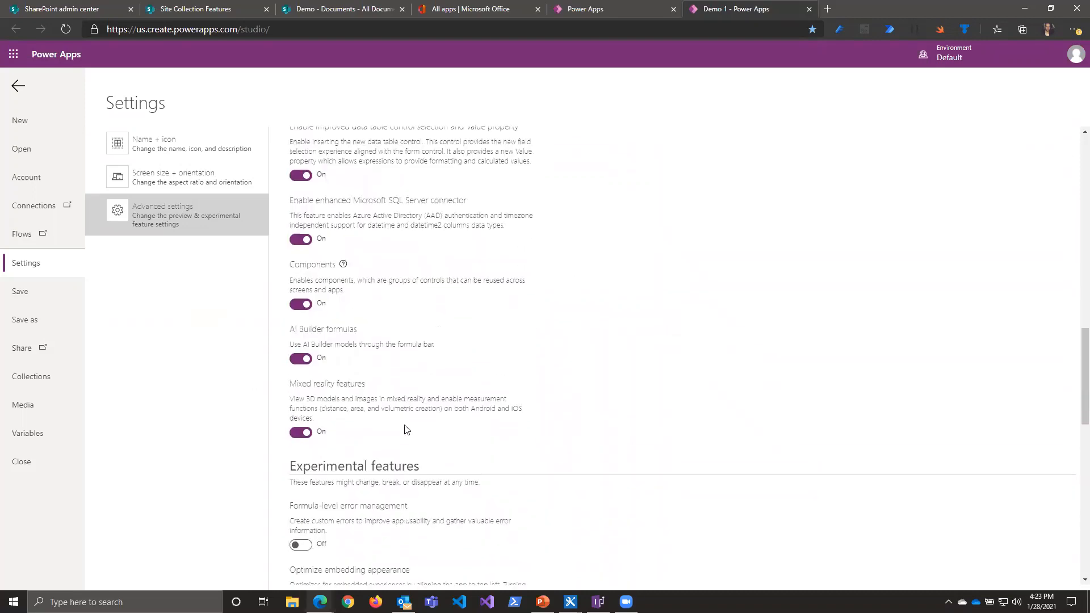
pyautogui.scroll(-2, 406, 430)
pyautogui.scroll(-8, 406, 430)
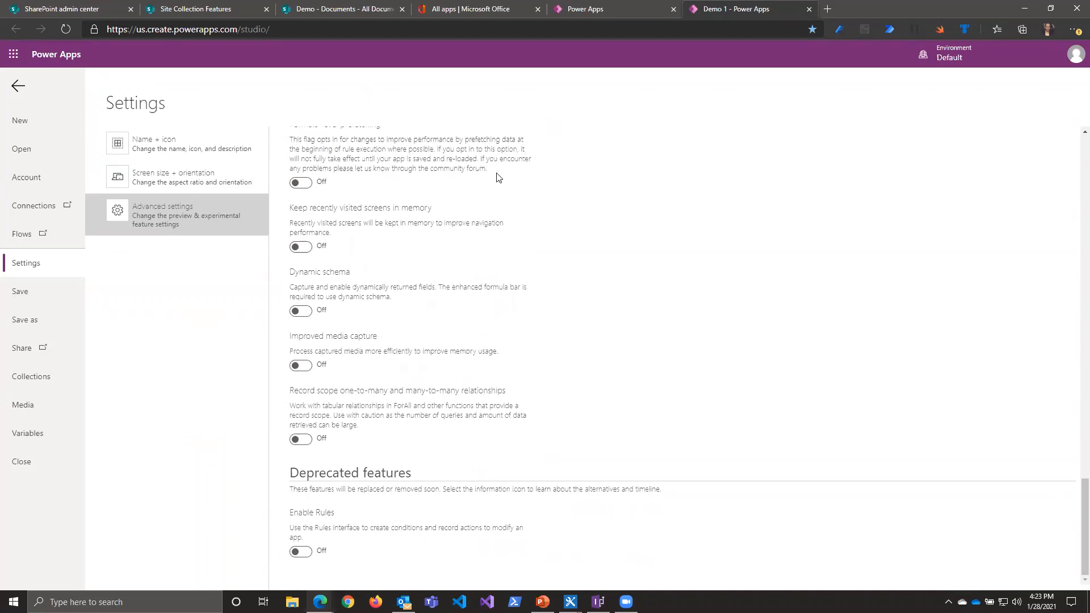
pyautogui.scroll(4, 393, 307)
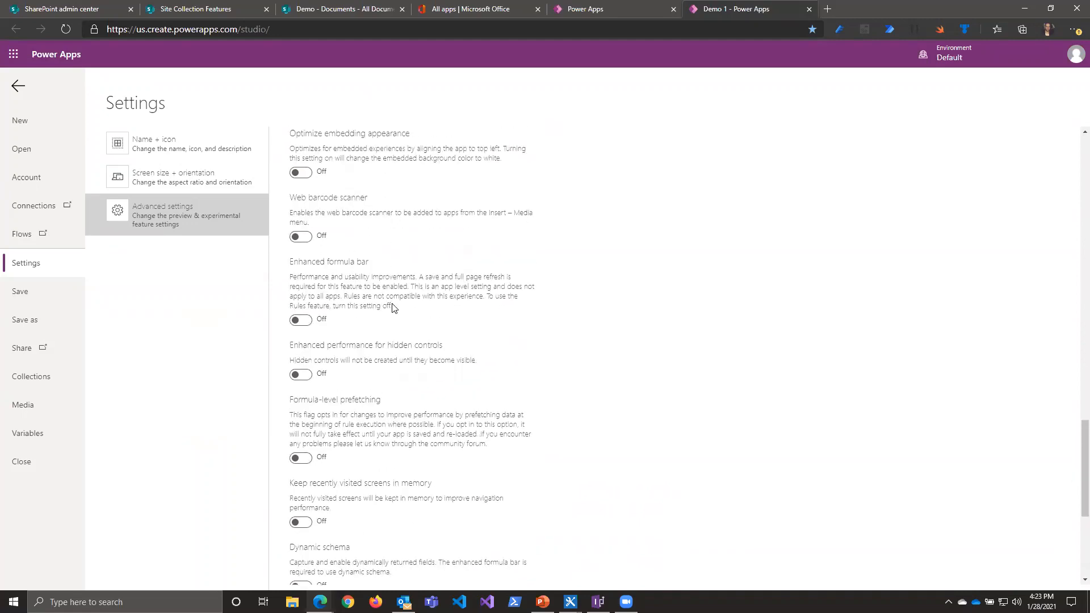
pyautogui.scroll(8, 348, 321)
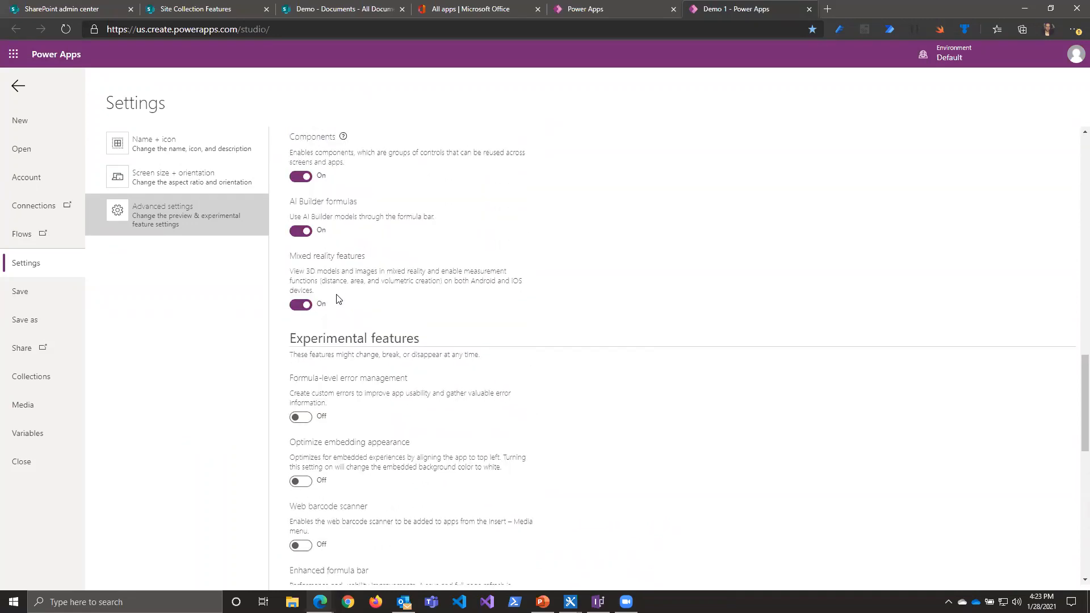
pyautogui.scroll(10, 337, 303)
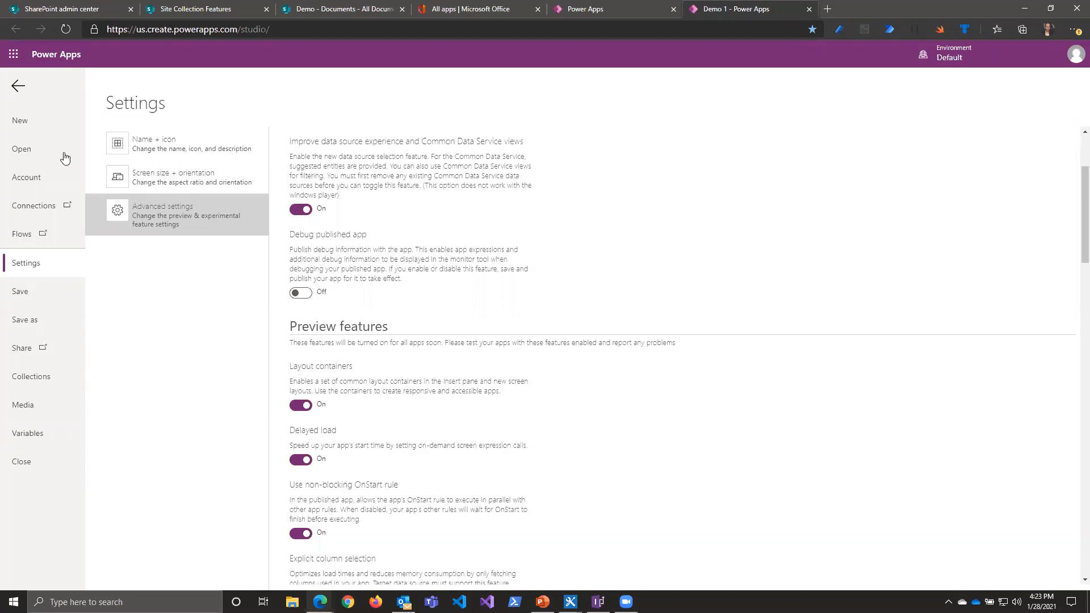
pyautogui.click(19, 88)
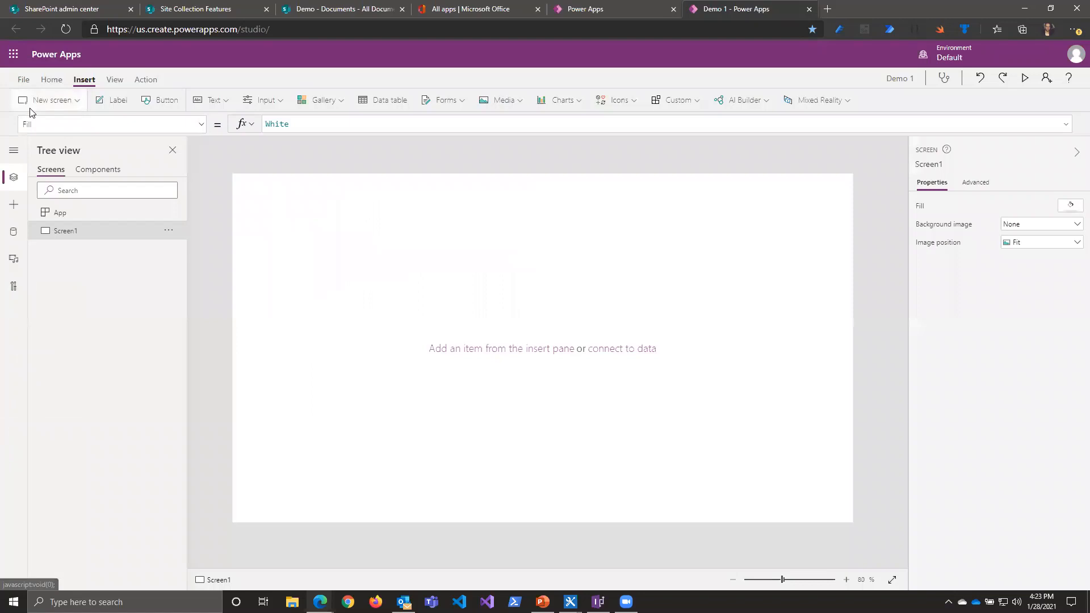
# Step: Create a new blank canvas app with the phone layout, starting from the Apps list
pyautogui.click(605, 10)
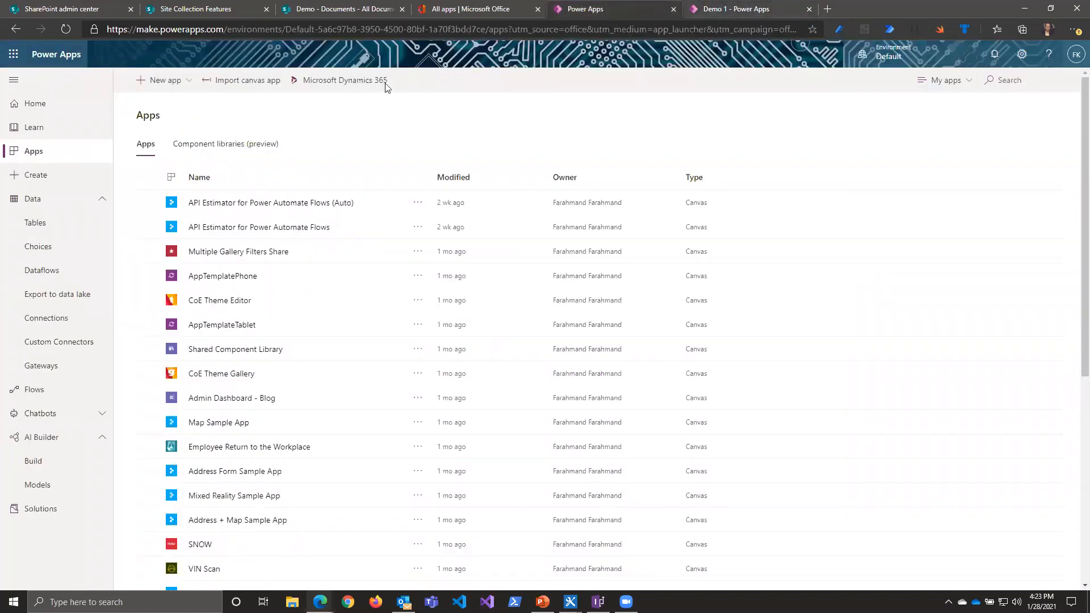
pyautogui.click(179, 83)
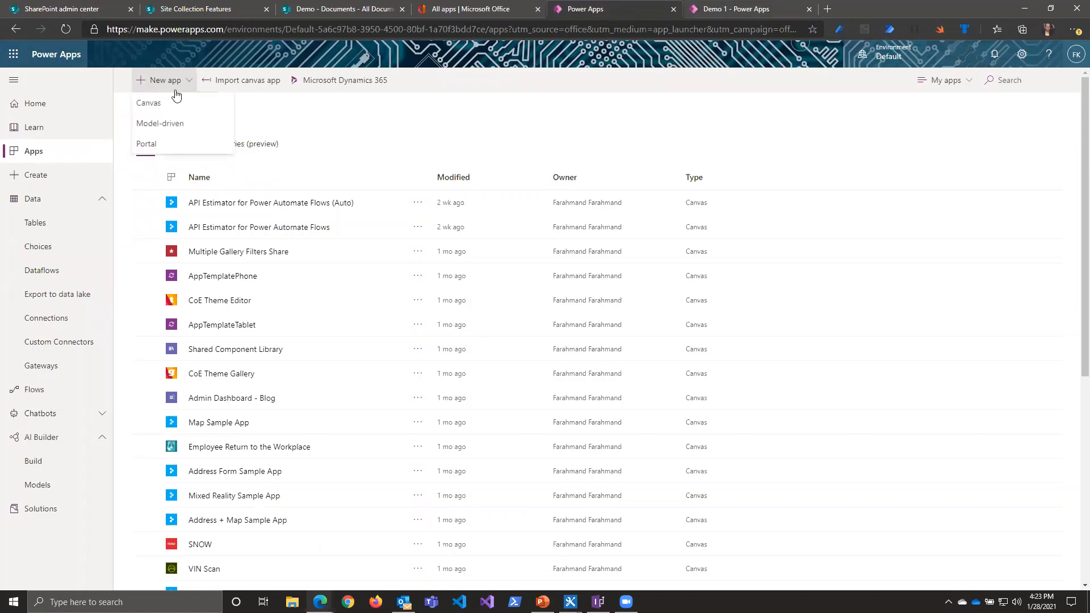
pyautogui.click(173, 105)
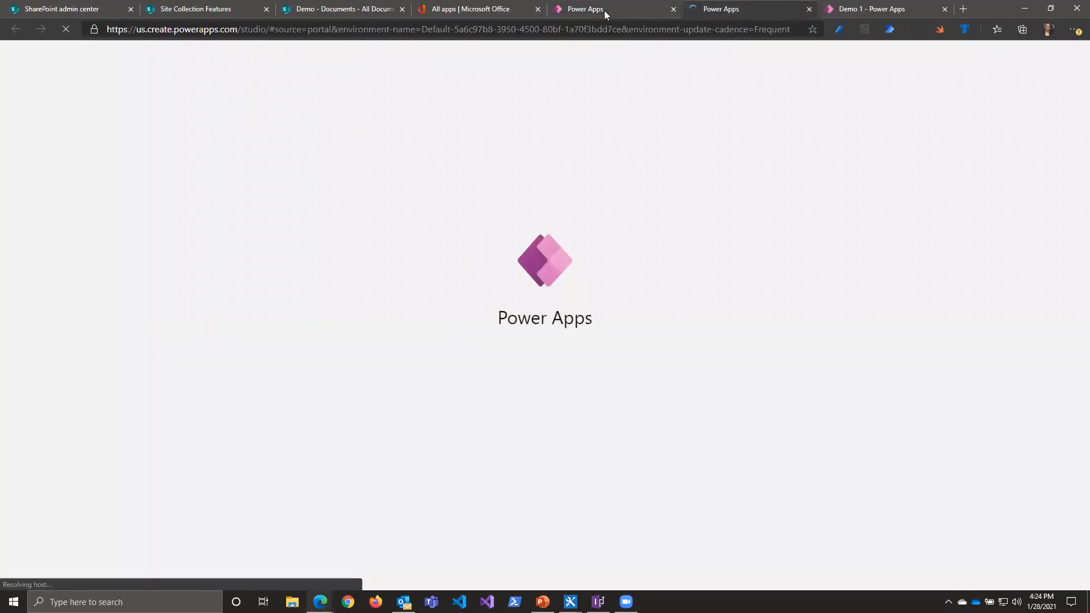
pyautogui.click(604, 10)
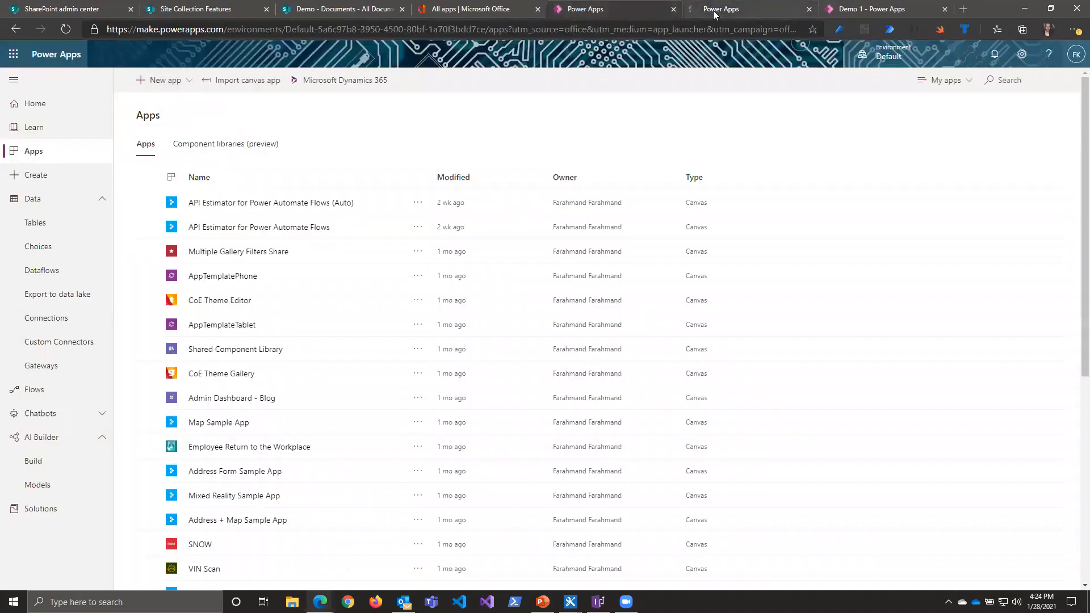
pyautogui.click(719, 10)
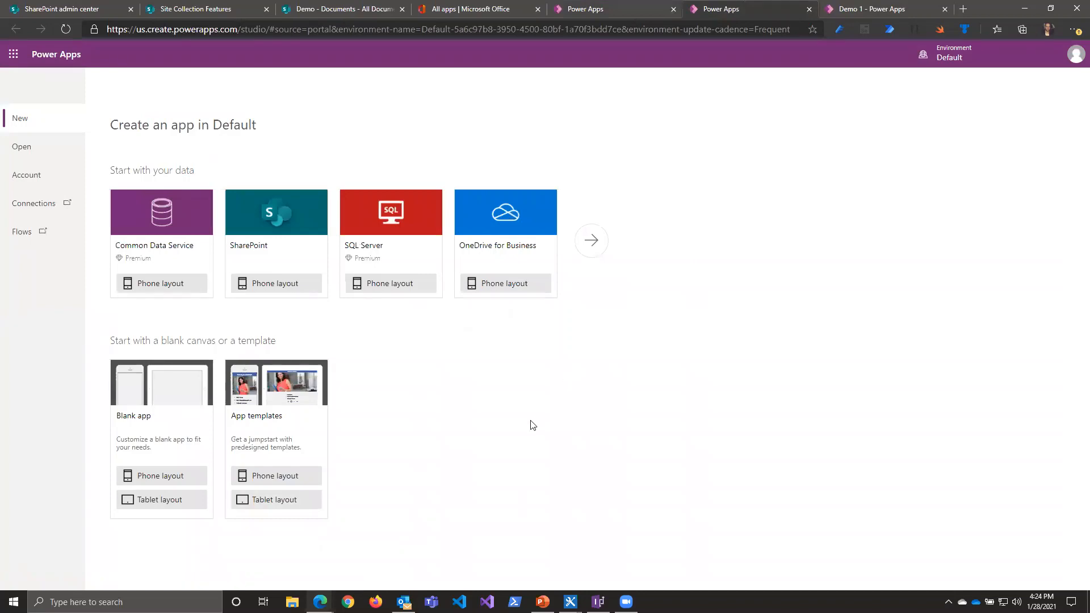
pyautogui.click(158, 480)
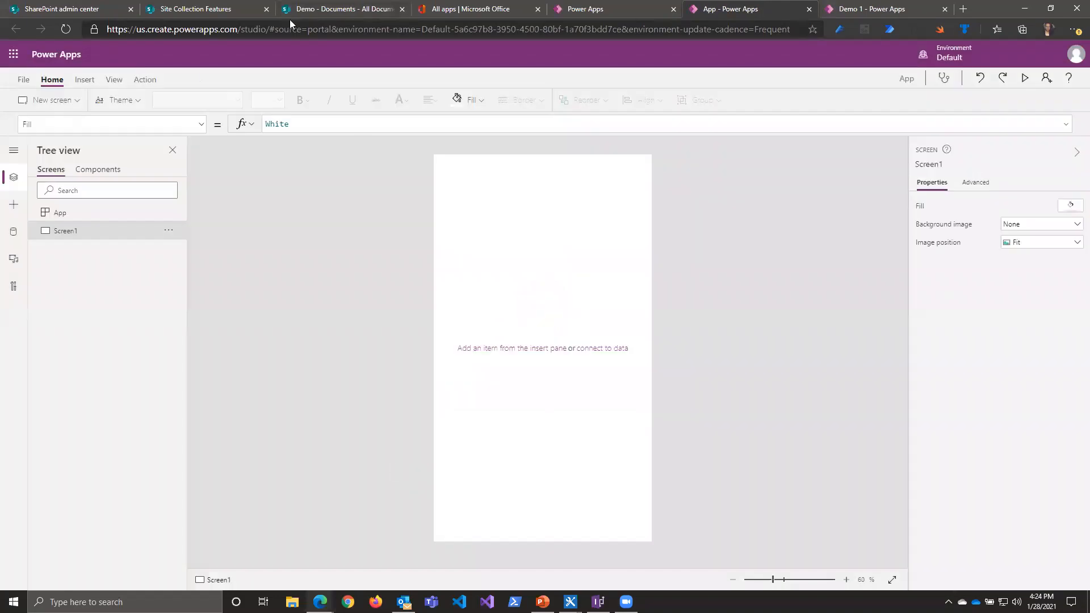
# Step: Turn off Scale to fit in the new phone app's screen size and orientation settings, apply it and return to the canvas
pyautogui.click(24, 80)
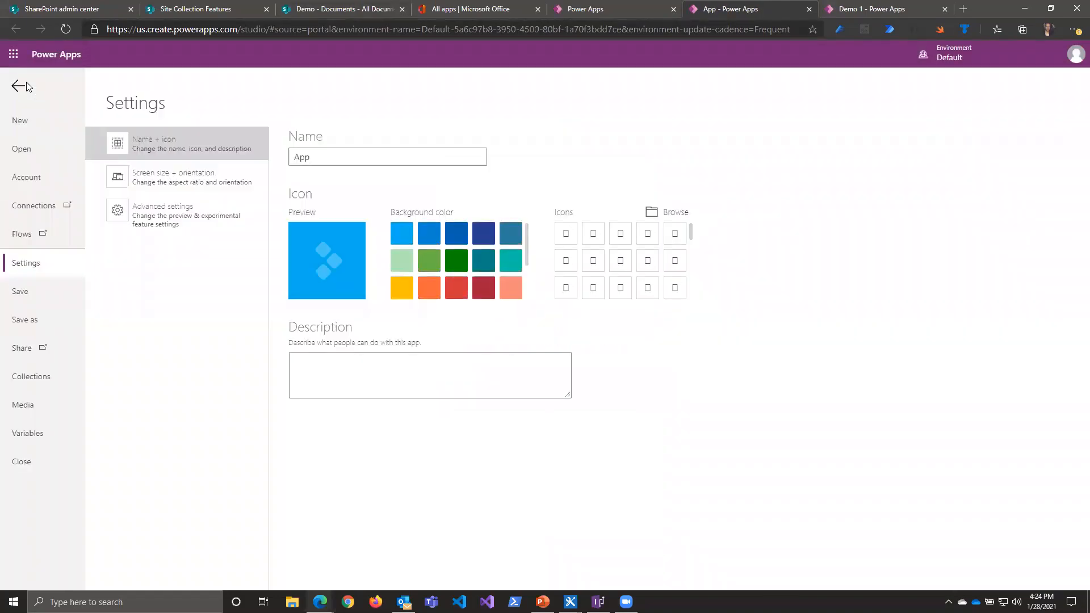
pyautogui.click(149, 182)
pyautogui.scroll(-2, 482, 434)
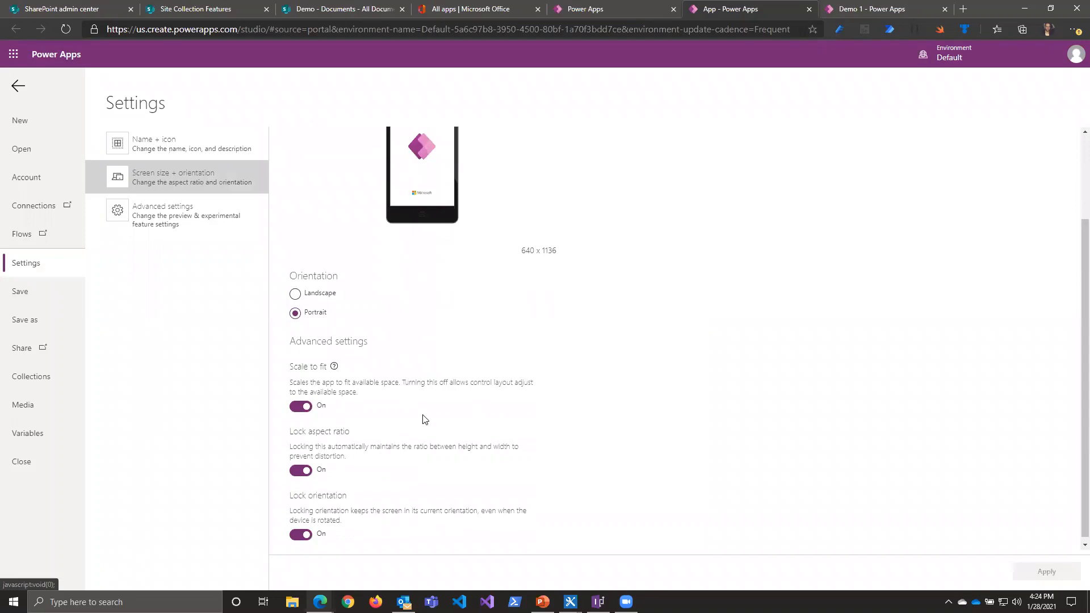
pyautogui.scroll(-1, 398, 417)
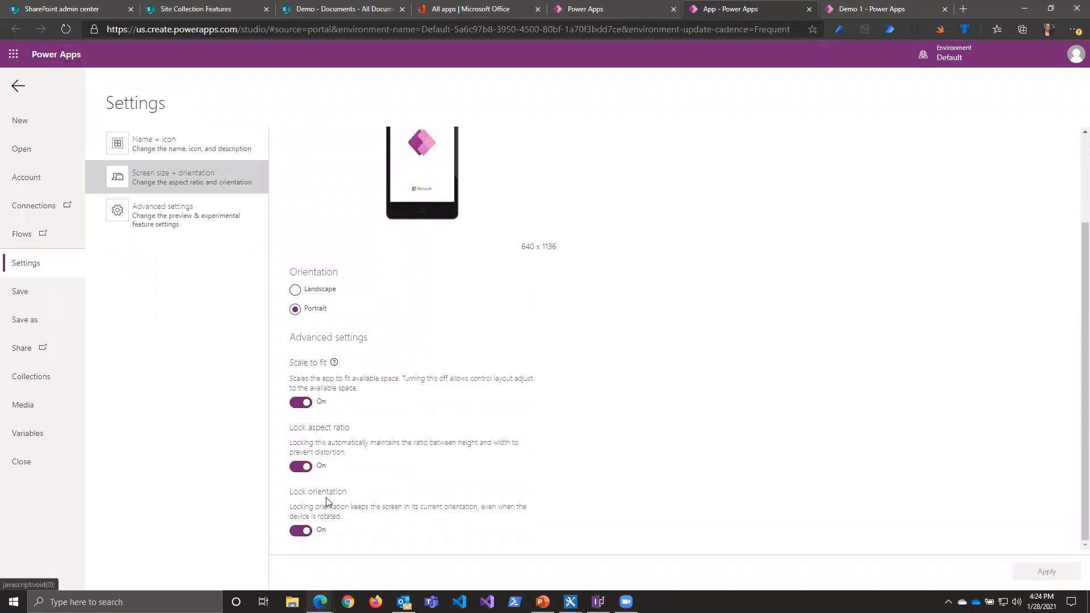
pyautogui.click(307, 404)
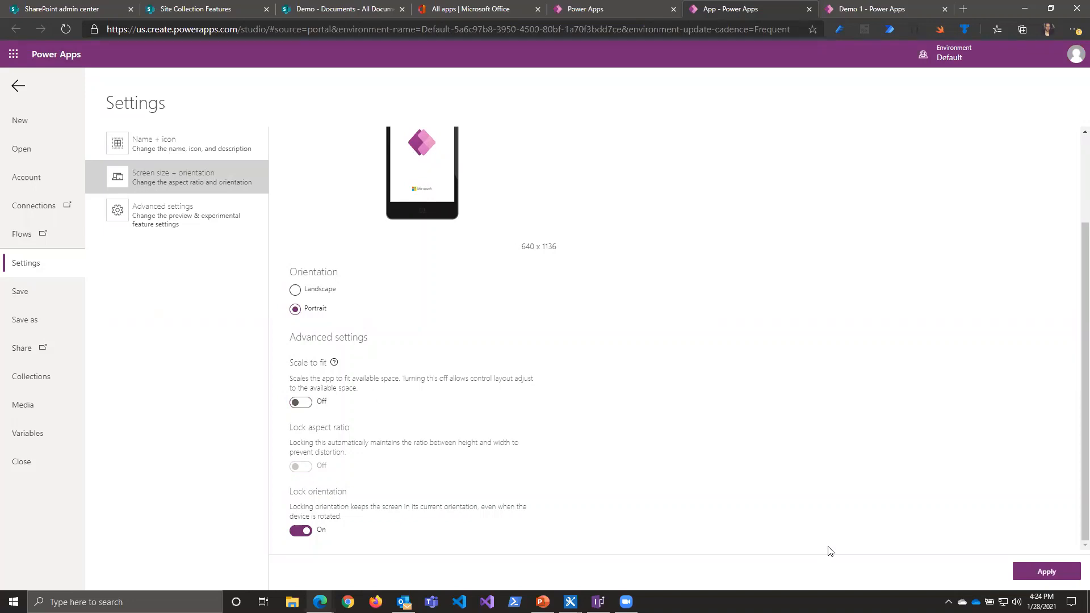
pyautogui.click(1042, 572)
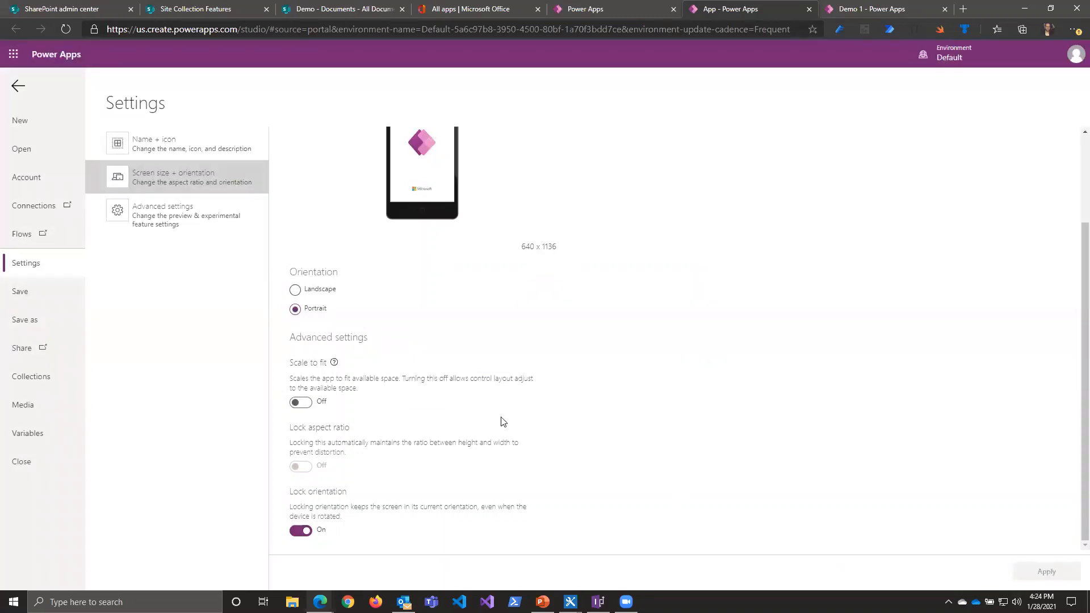
pyautogui.click(23, 90)
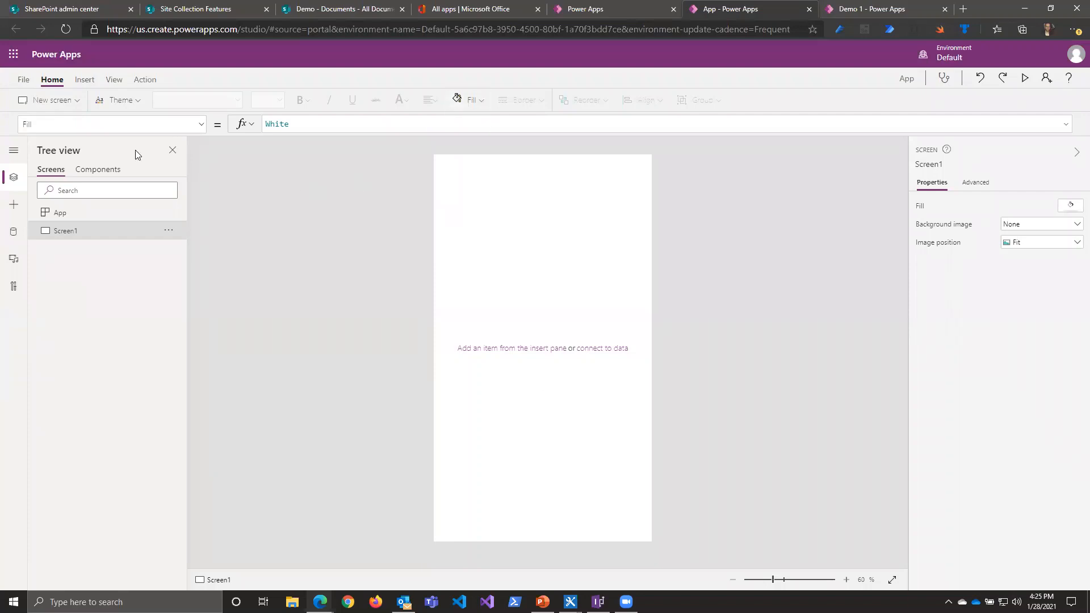
# Step: Look over the new screen layouts offered for the phone app without adding any
pyautogui.click(92, 83)
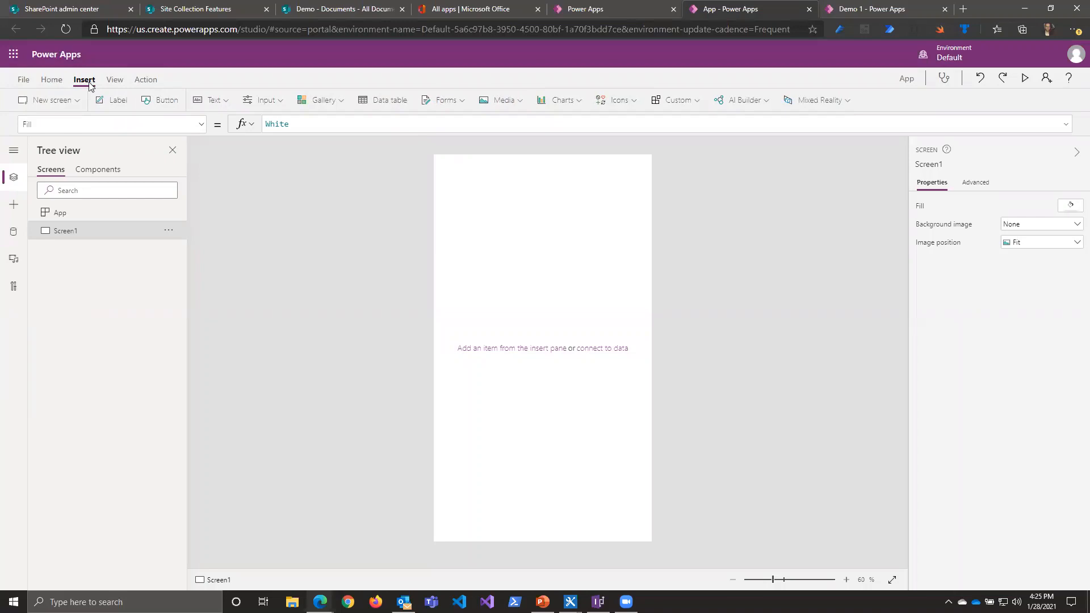
pyautogui.click(79, 102)
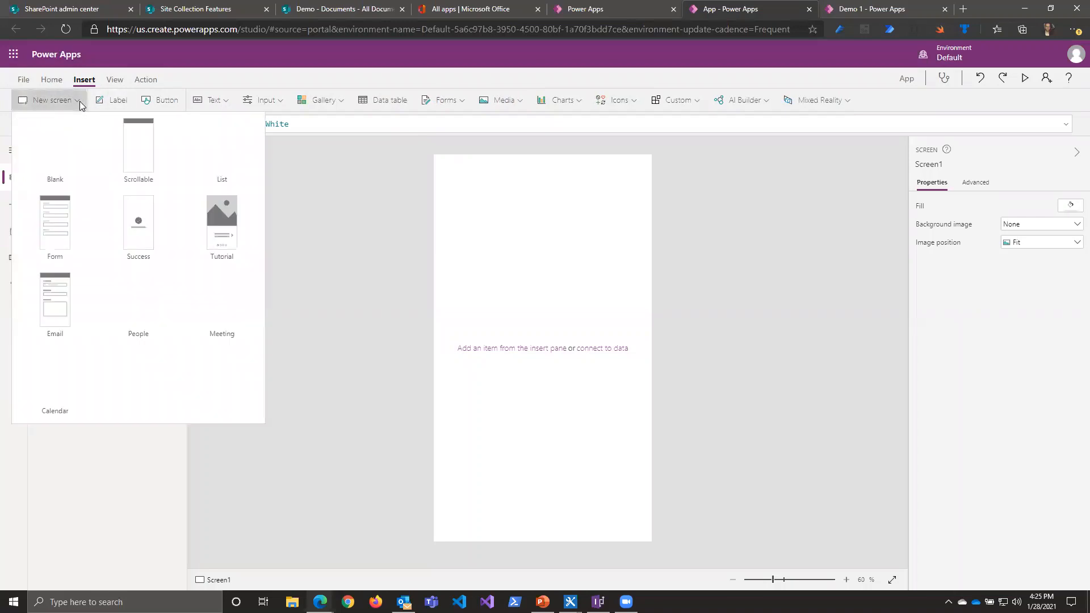
pyautogui.click(327, 273)
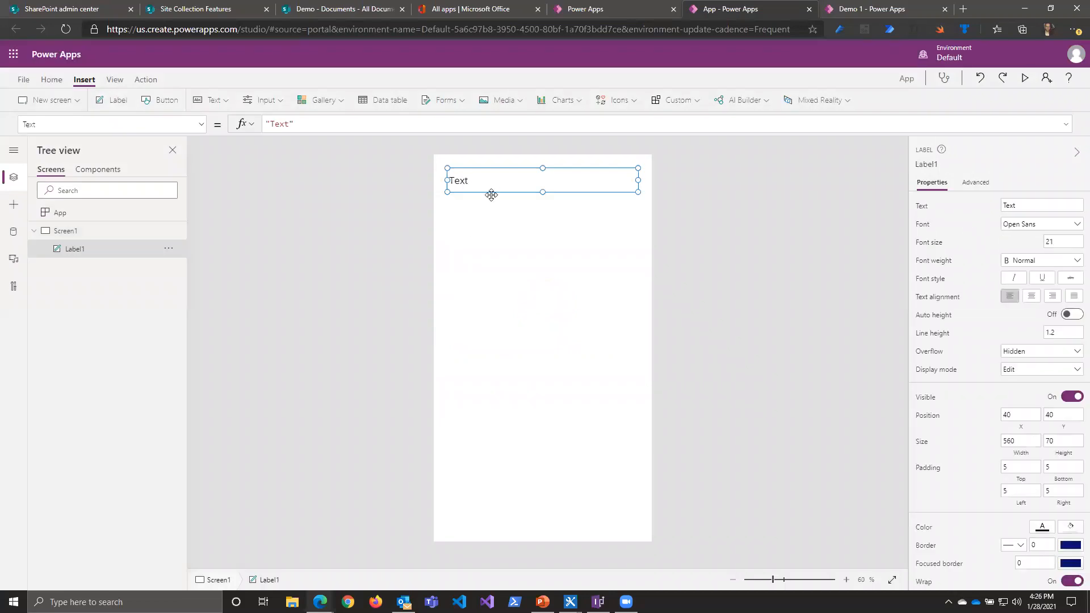
# Step: Add a text label at the top of Screen1, stretch it to a width of 640 and open its Width formula
pyautogui.moveTo(492, 194); pyautogui.dragTo(479, 179)
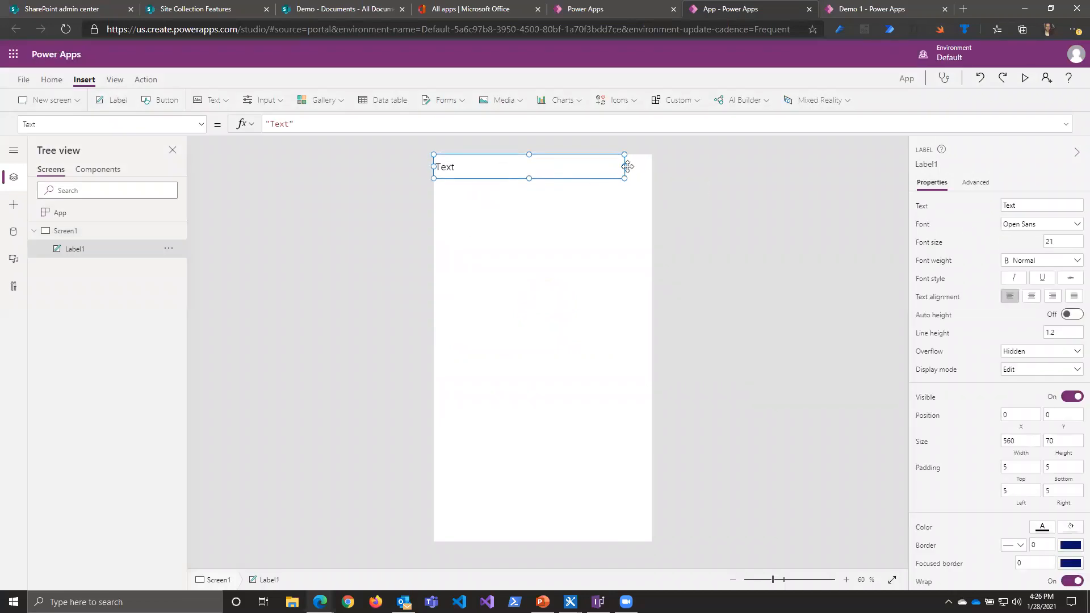
pyautogui.moveTo(627, 168); pyautogui.dragTo(673, 173)
pyautogui.click(1020, 449)
pyautogui.click(337, 130)
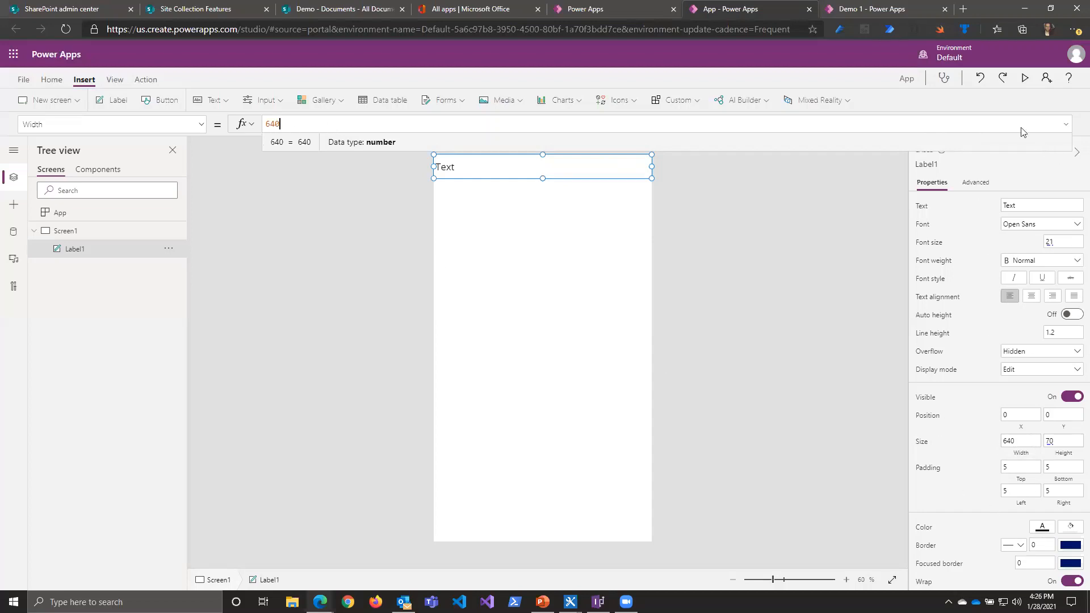
# Step: Examine the full list of properties available for the label, from Align through Underline
pyautogui.click(202, 125)
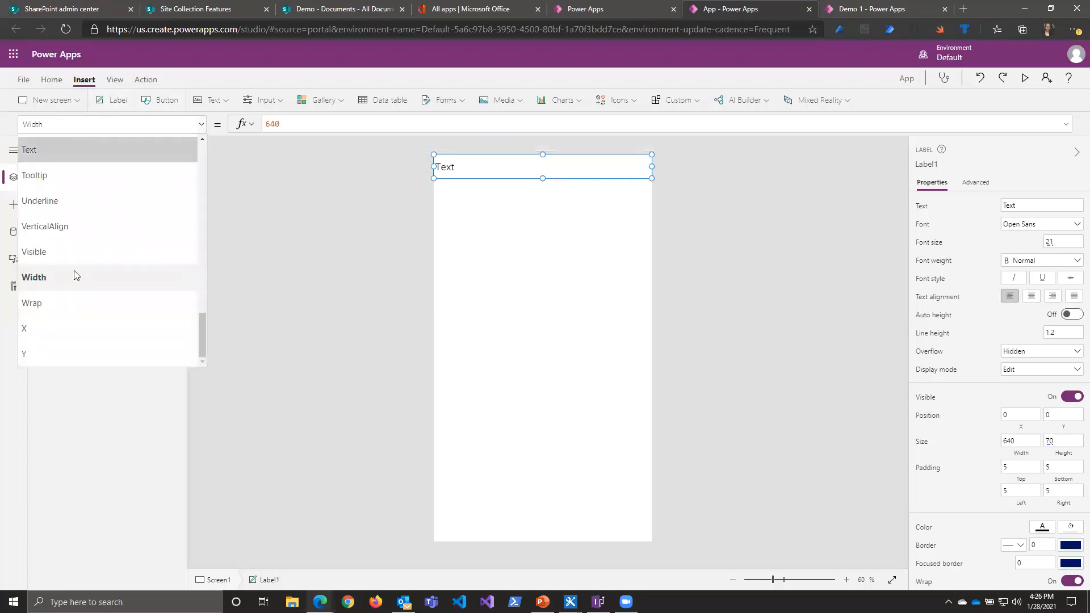
pyautogui.scroll(8, 105, 298)
pyautogui.scroll(5, 106, 298)
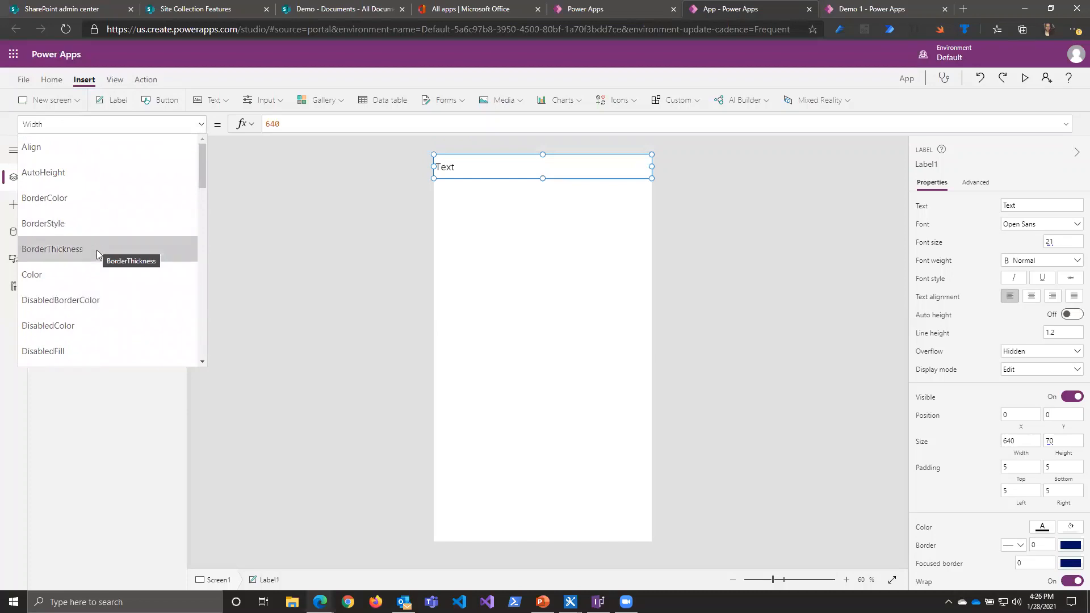
pyautogui.scroll(-3, 73, 286)
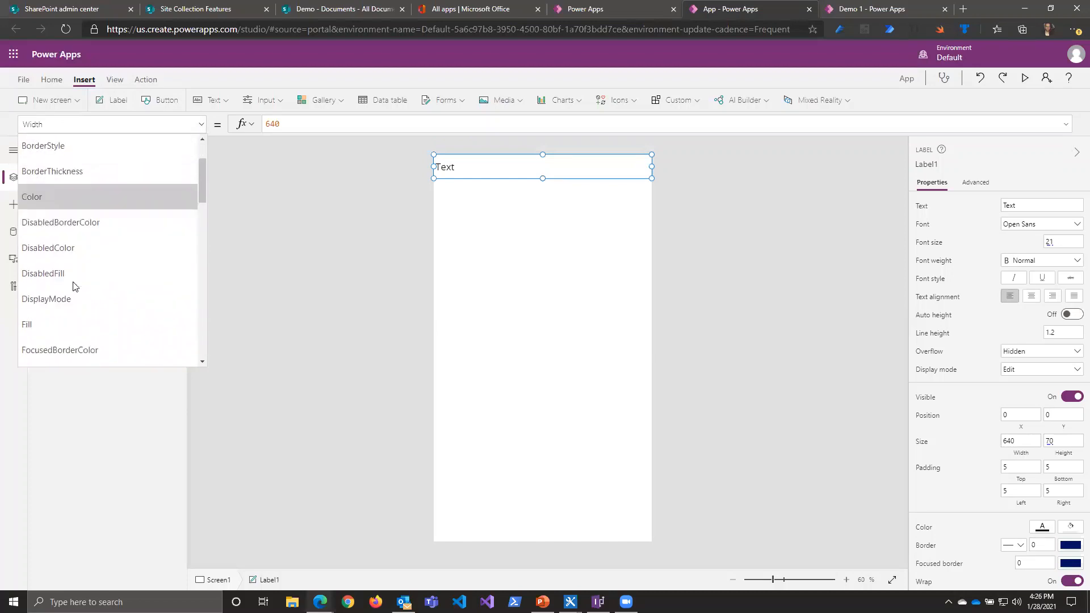
pyautogui.scroll(-2, 72, 286)
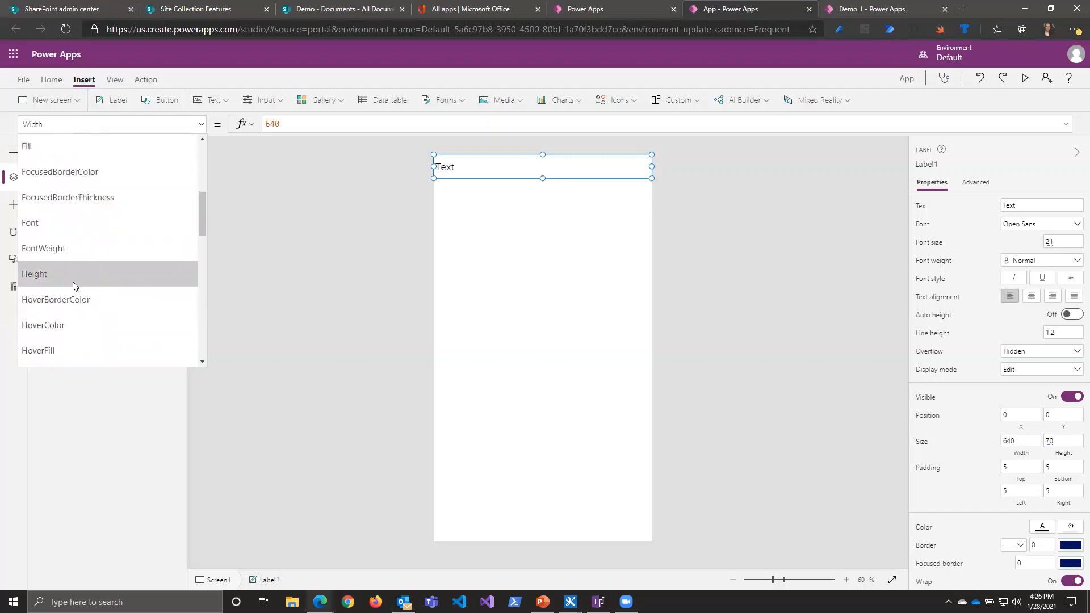
pyautogui.scroll(-1, 73, 286)
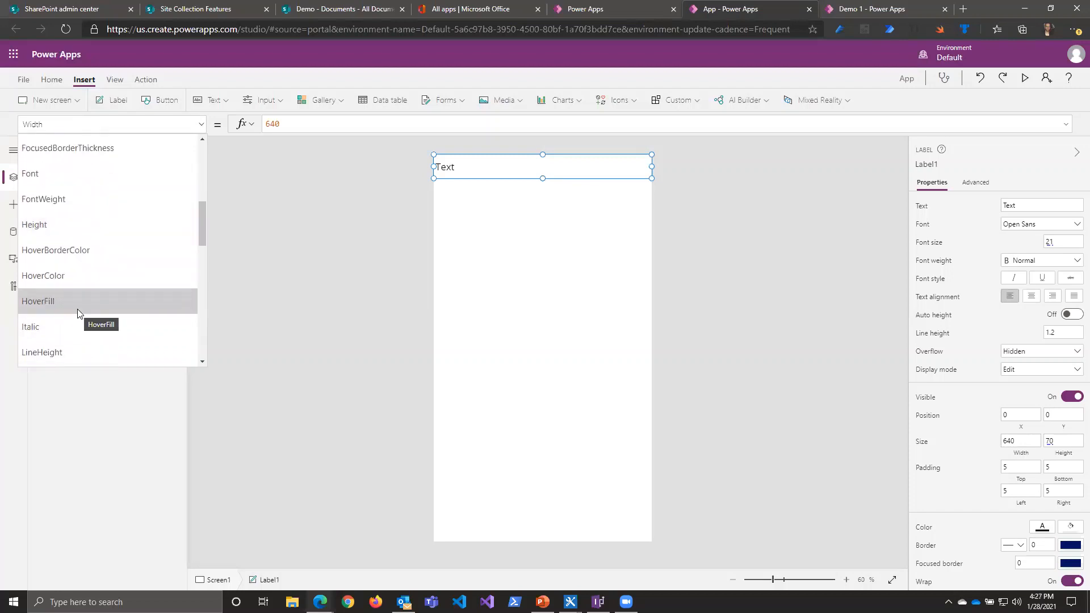
pyautogui.scroll(-3, 77, 314)
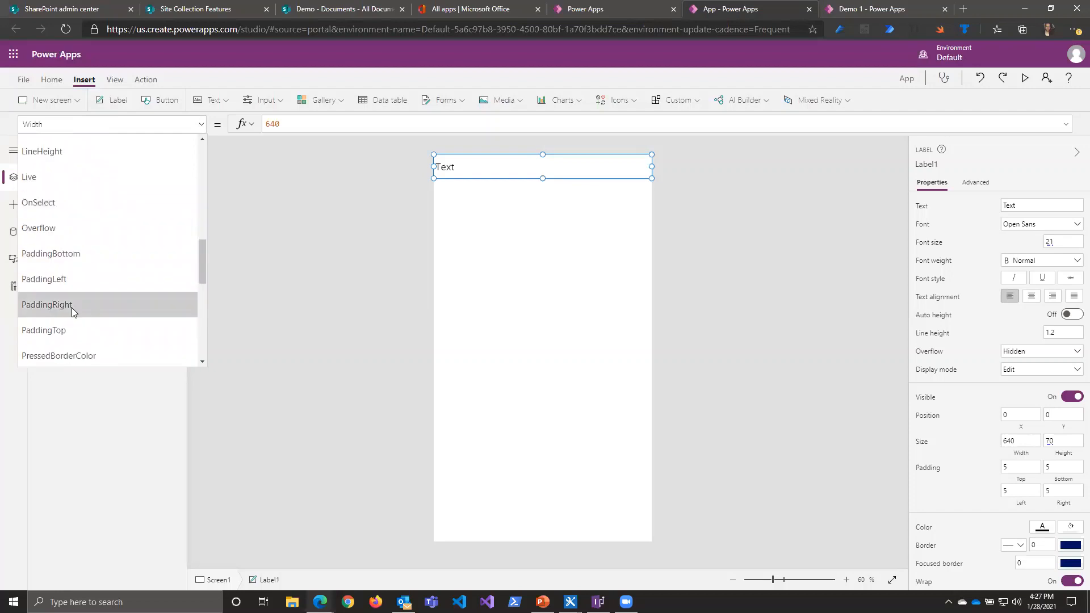
pyautogui.scroll(-5, 80, 319)
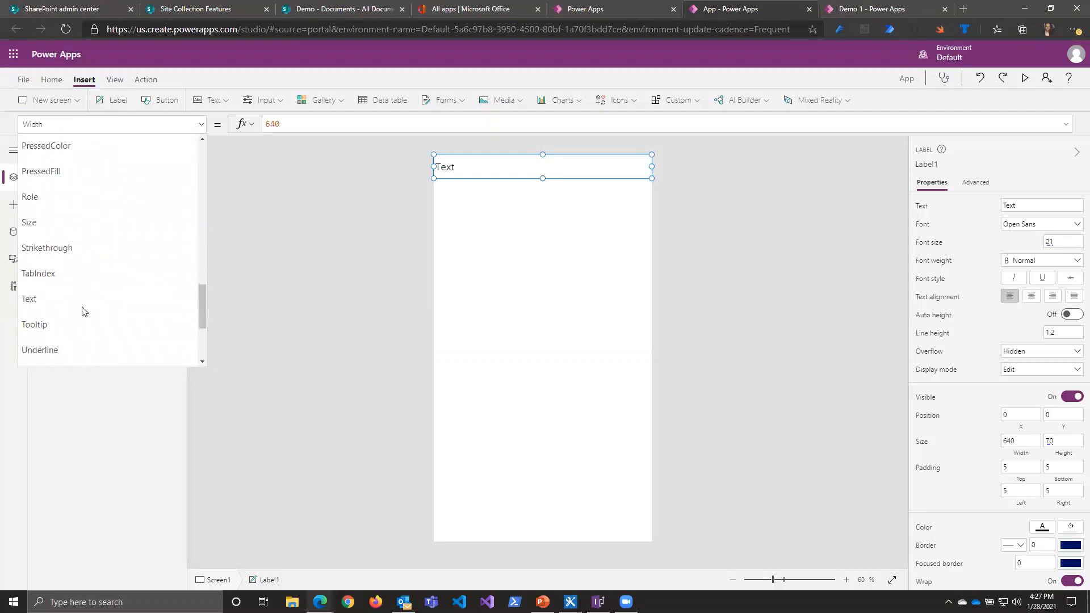
# Step: Replace the label's fixed Width value with the formula Parent.Width
pyautogui.click(58, 278)
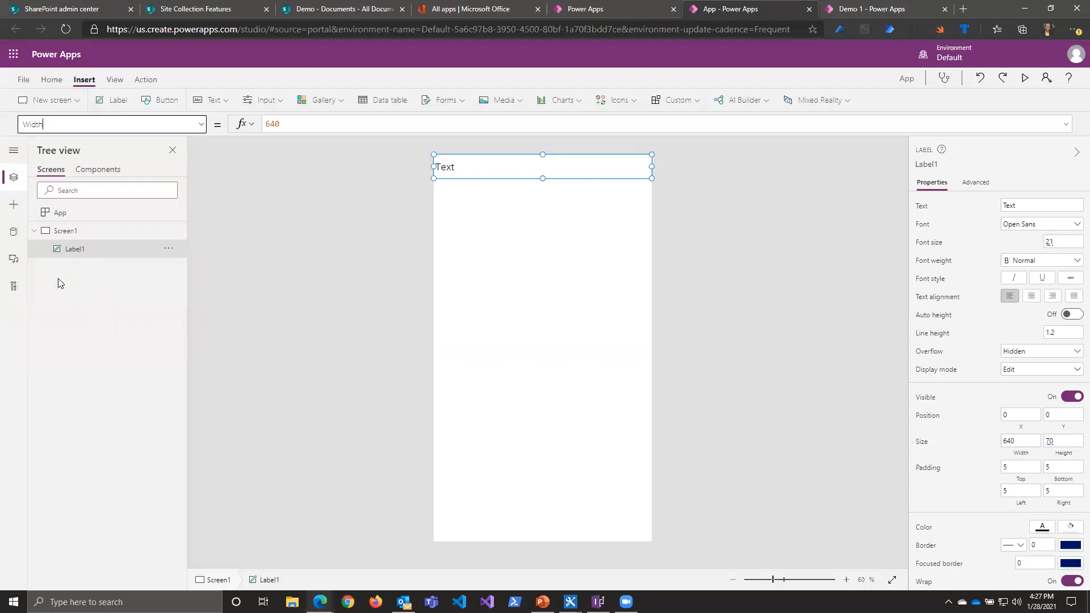
pyautogui.doubleClick(306, 125)
pyautogui.press('BackSpace')
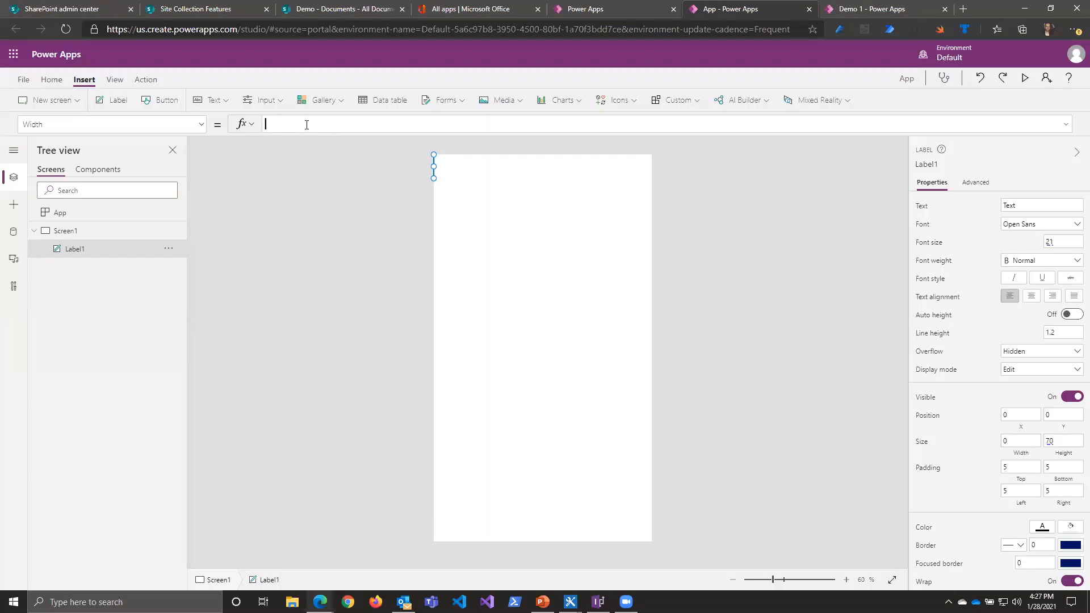
pyautogui.write('Parent')
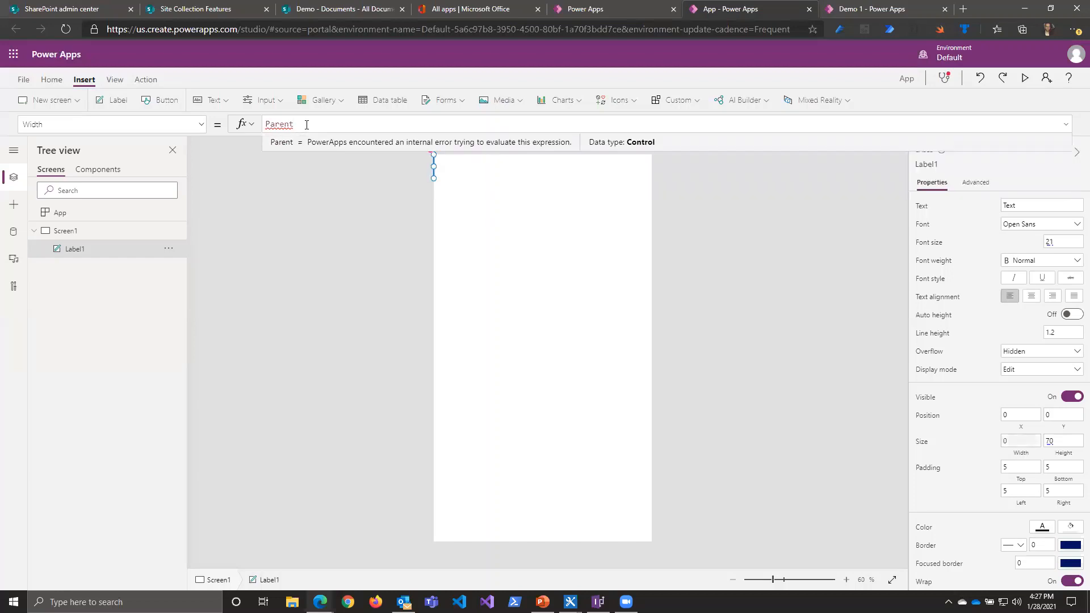
pyautogui.write('.')
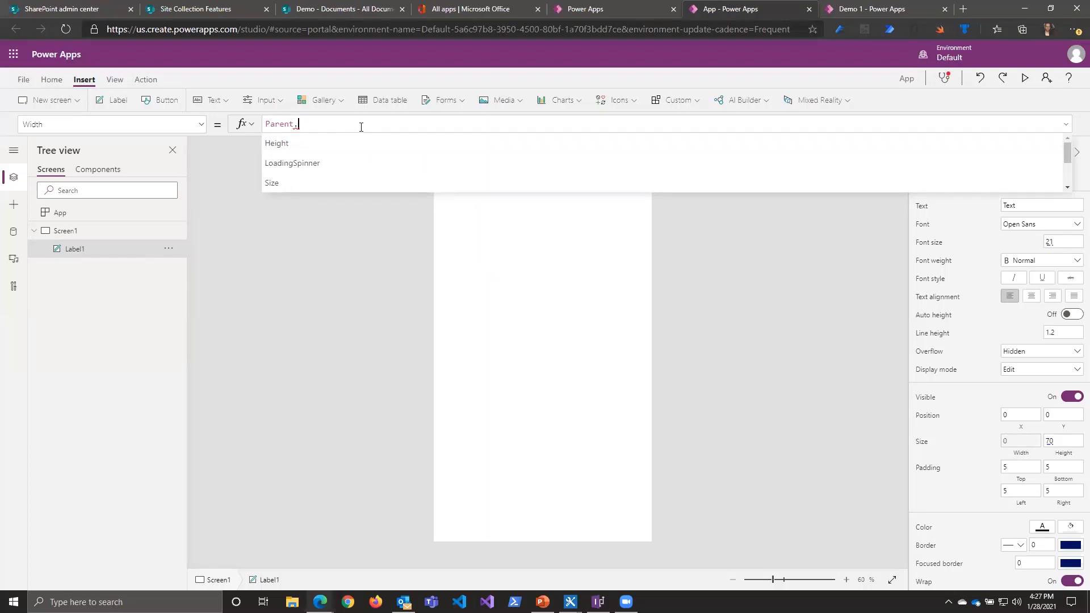
pyautogui.write('Width')
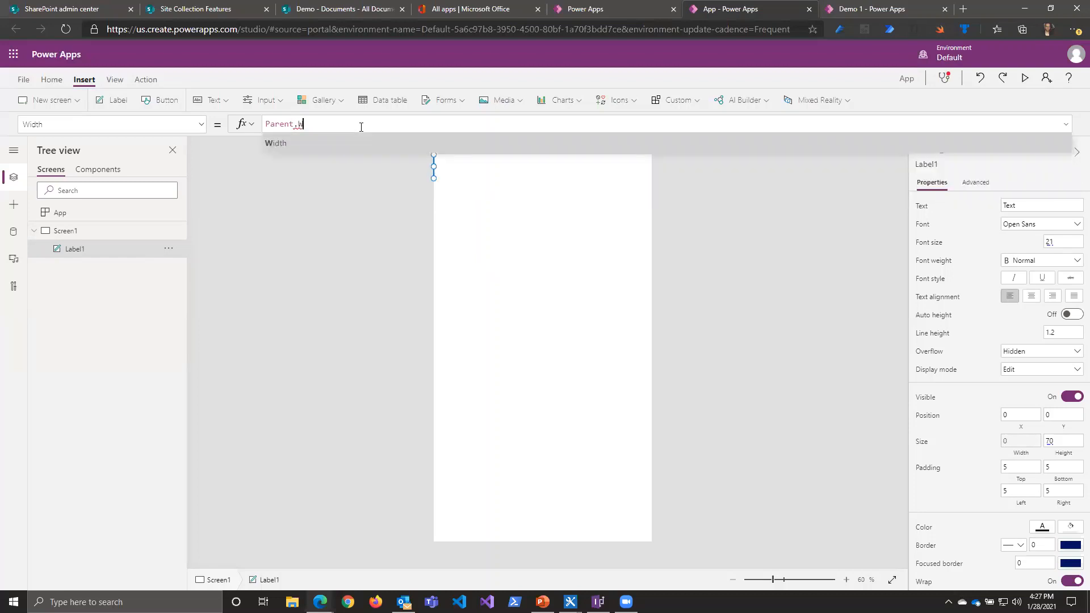
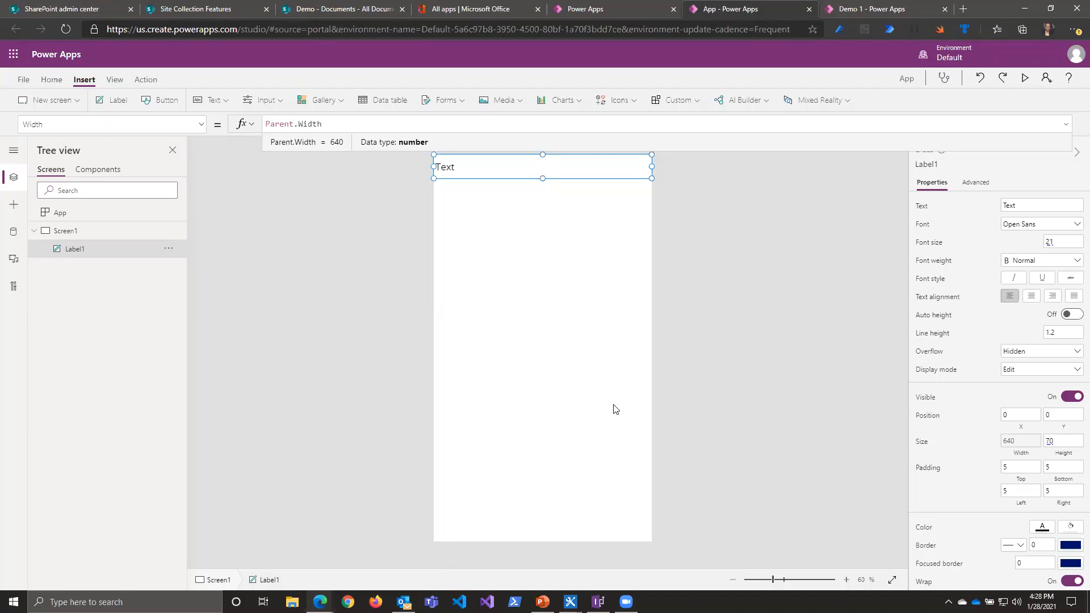
# Step: Set the Width formula of Label1 to Parent.Width /4
pyautogui.press('BackSpace')
pyautogui.press('BackSpace')
pyautogui.press('BackSpace')
pyautogui.press('BackSpace')
pyautogui.press('BackSpace')
pyautogui.press('BackSpace')
pyautogui.press('BackSpace')
pyautogui.press('BackSpace')
pyautogui.press('BackSpace')
pyautogui.press('BackSpace')
pyautogui.press('BackSpace')
pyautogui.write('600')
pyautogui.press('BackSpace')
pyautogui.press('BackSpace')
pyautogui.press('BackSpace')
pyautogui.write('Pare')
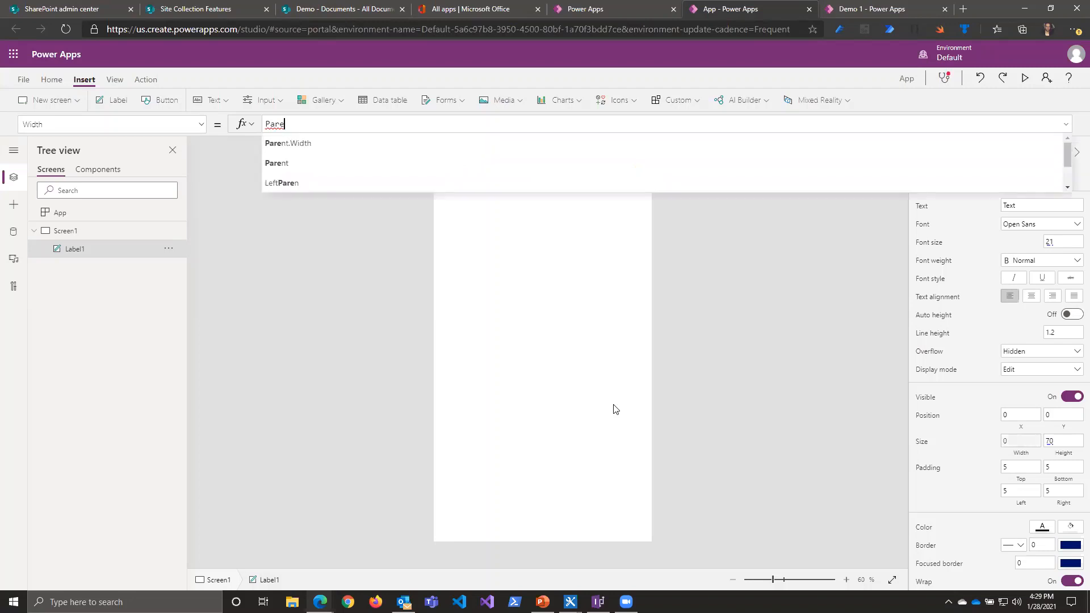
pyautogui.write('n')
pyautogui.press('Tab')
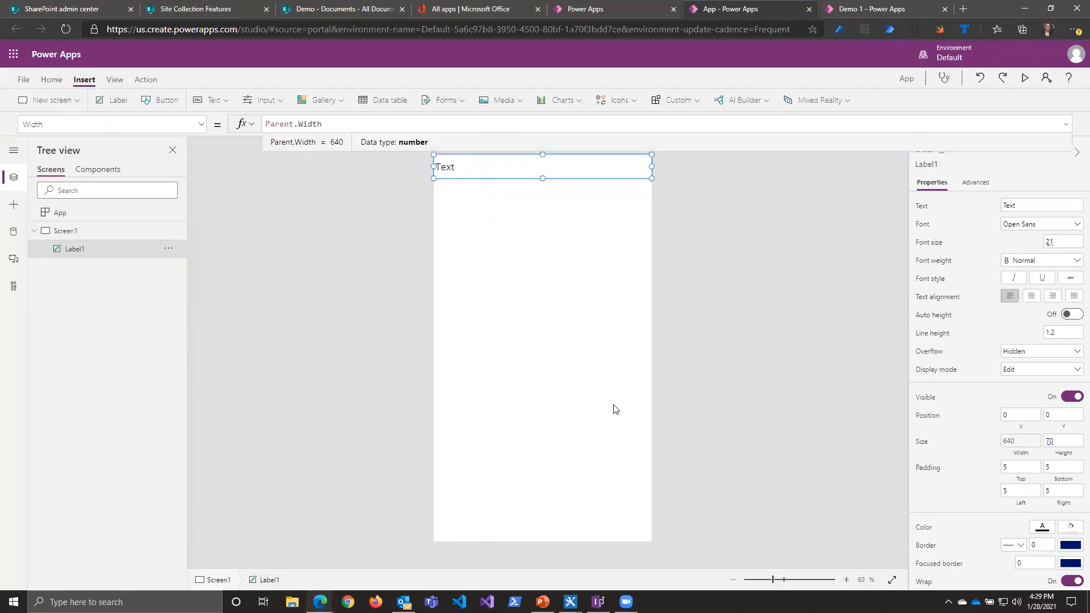
pyautogui.write('/4')
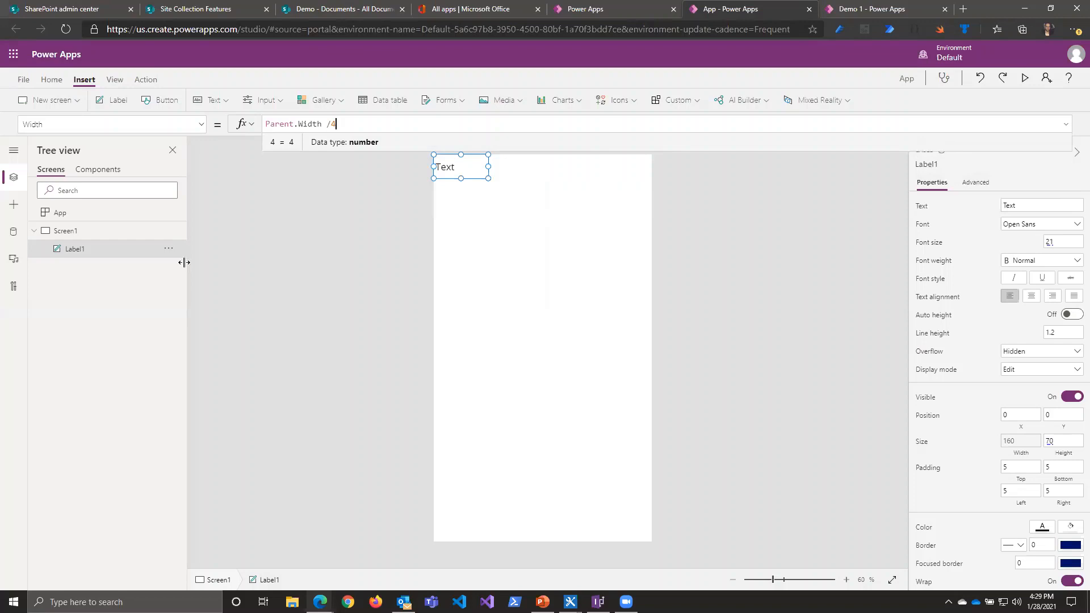
# Step: Add a second text label below the first, at about Y 120, and set its X position to 0
pyautogui.click(119, 100)
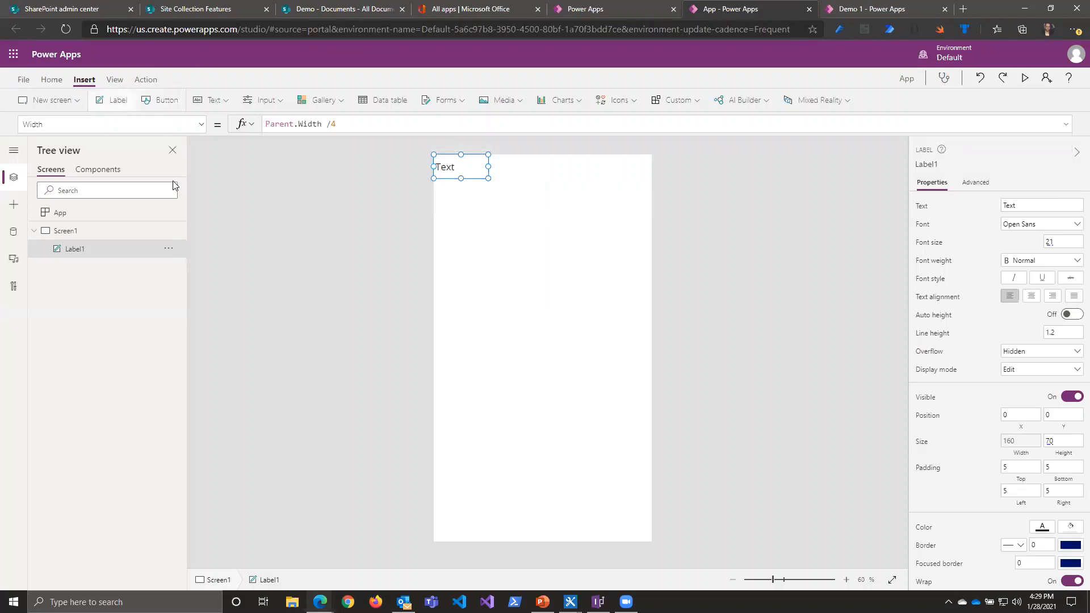
pyautogui.moveTo(505, 191); pyautogui.dragTo(499, 218)
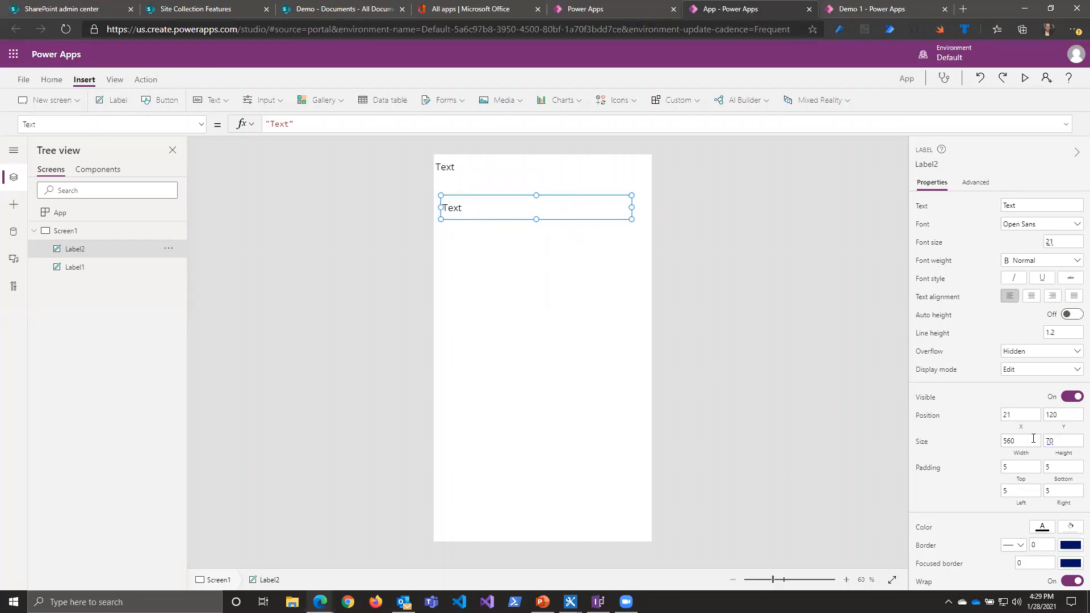
pyautogui.click(1017, 427)
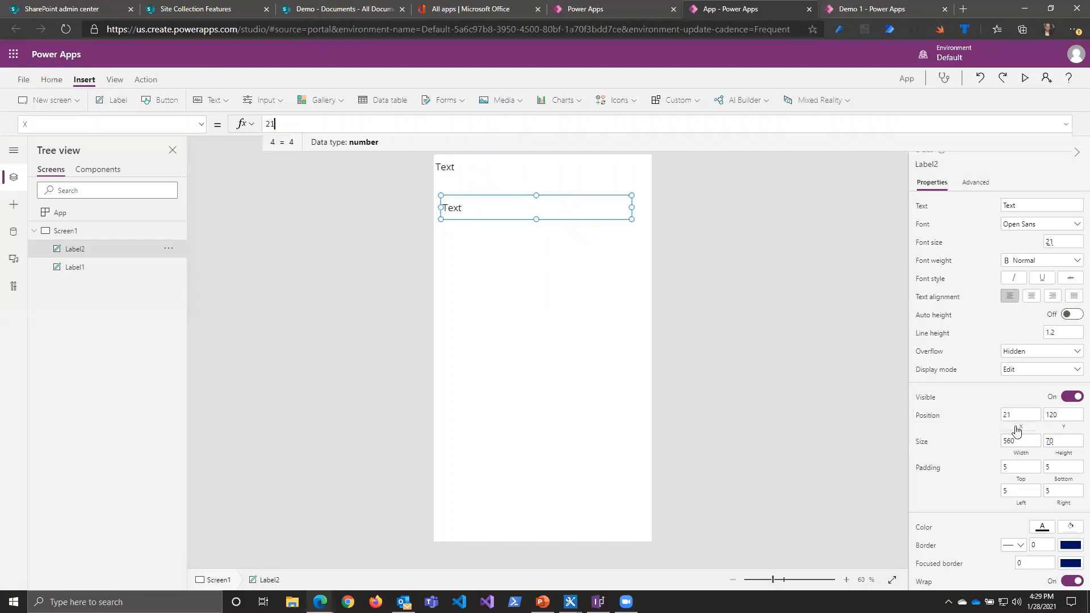
pyautogui.doubleClick(317, 123)
pyautogui.write('0')
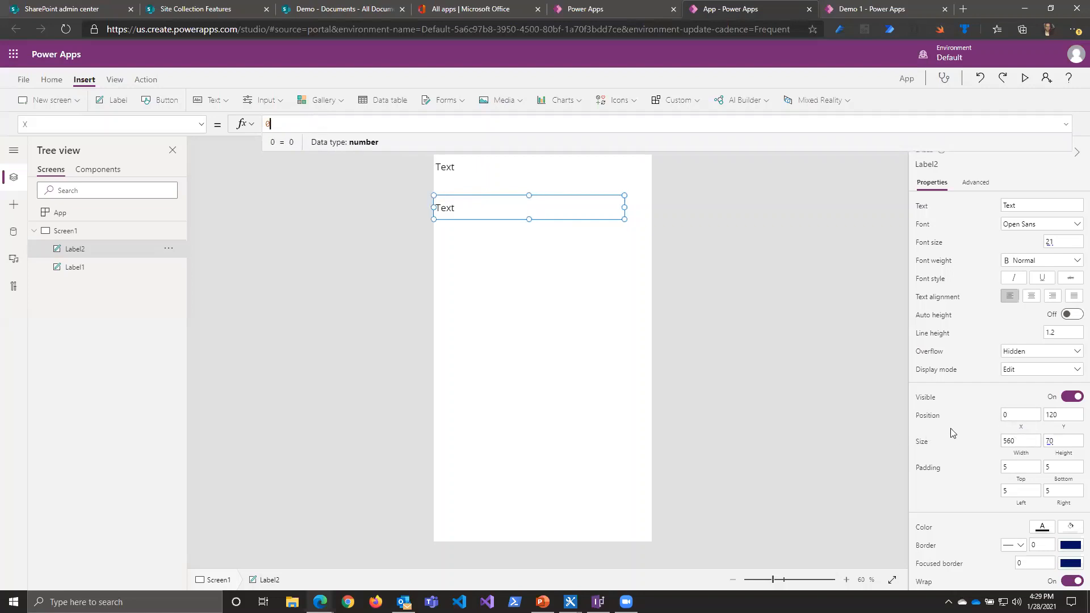
# Step: Set the Y formula of Label2 to Label1.Y + Label1.Height
pyautogui.click(1063, 415)
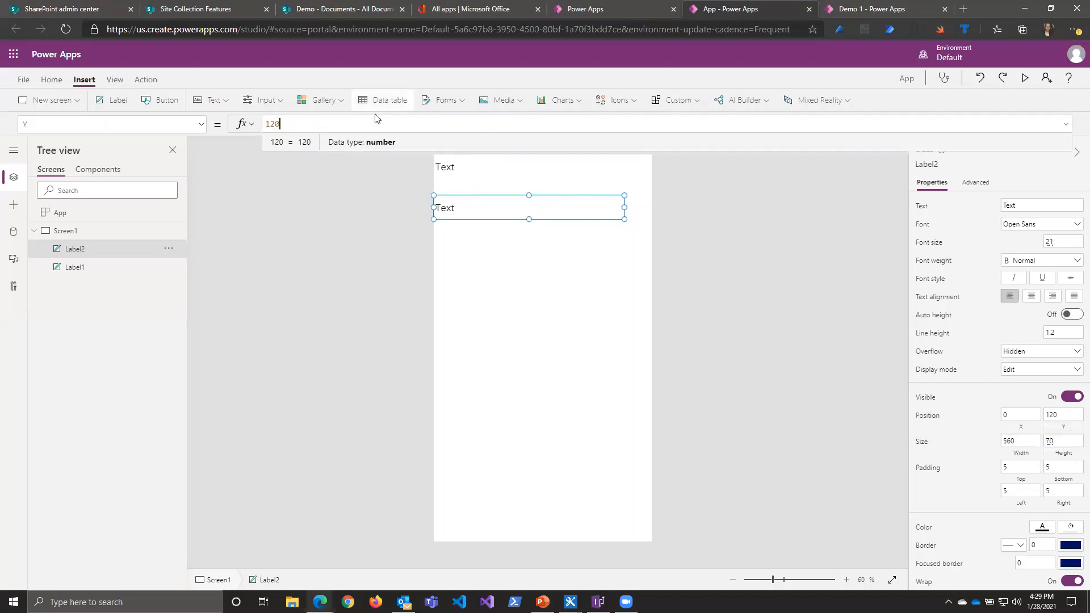
pyautogui.doubleClick(369, 120)
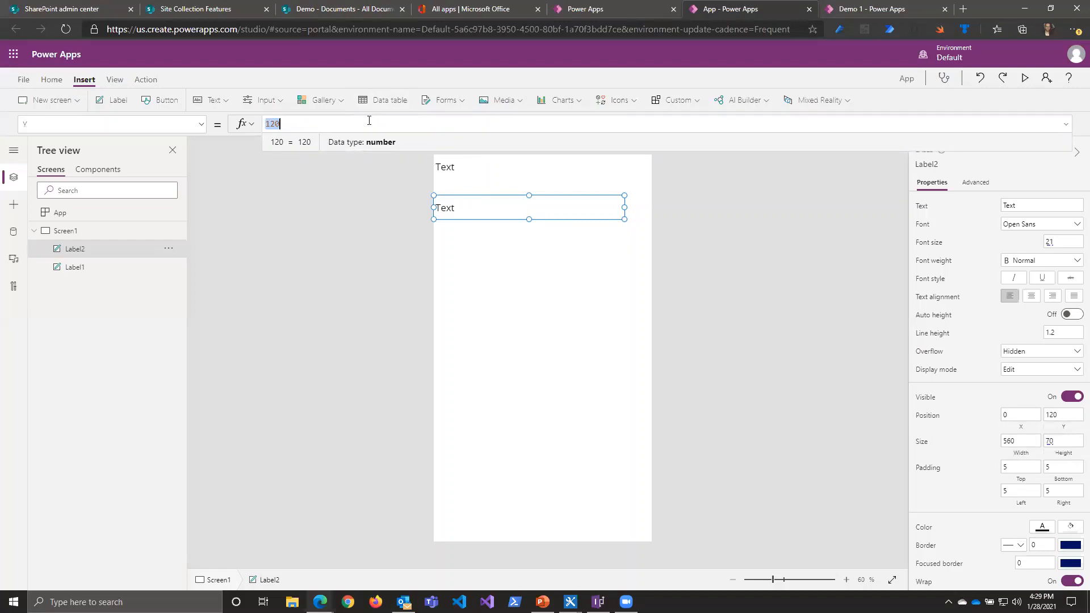
pyautogui.write('Lab')
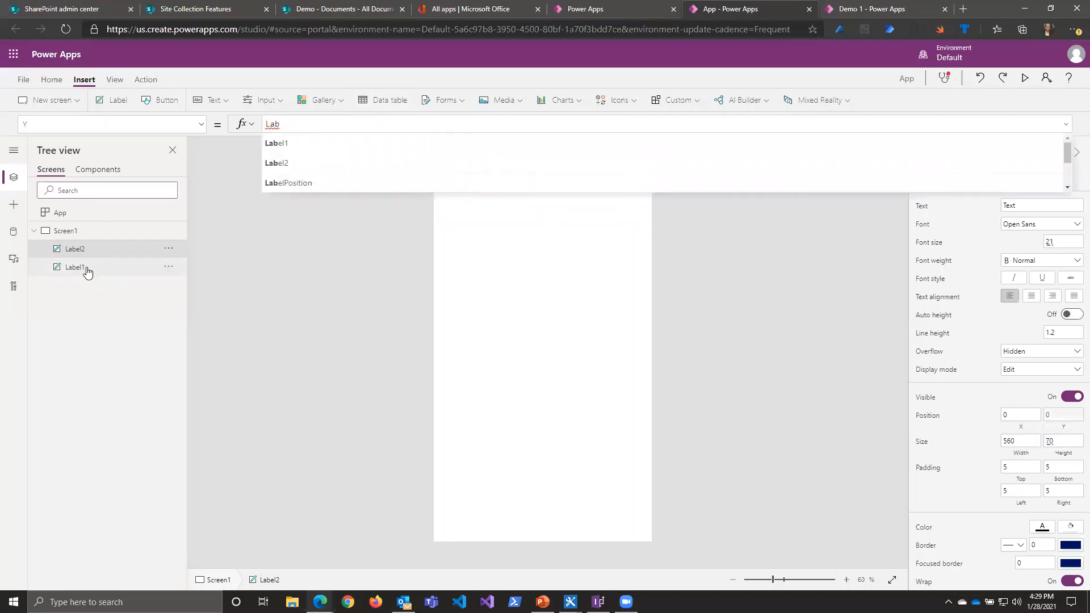
pyautogui.write('el1')
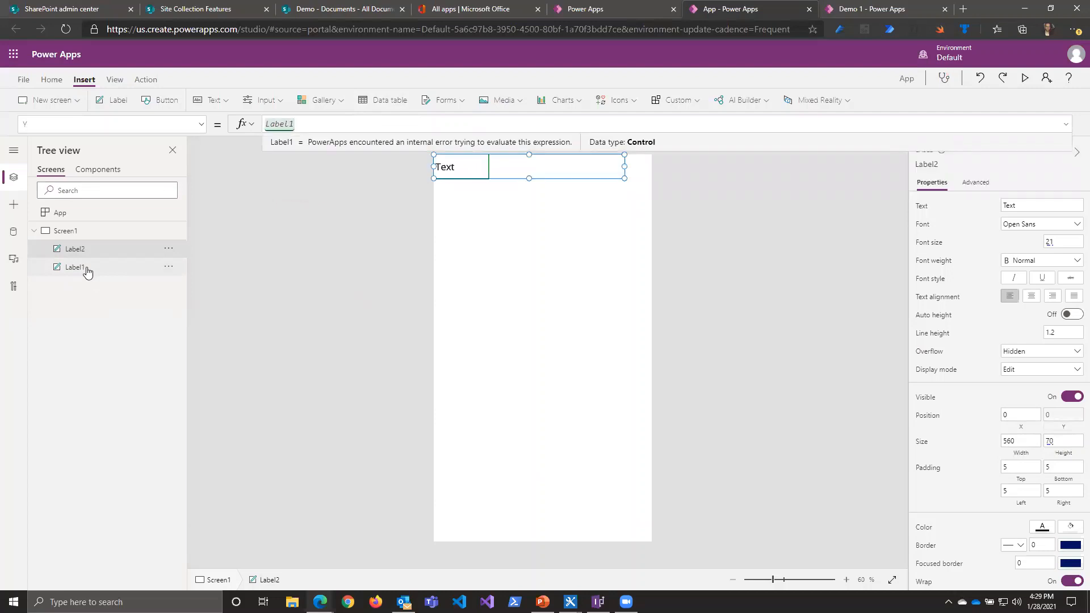
pyautogui.write('.Y')
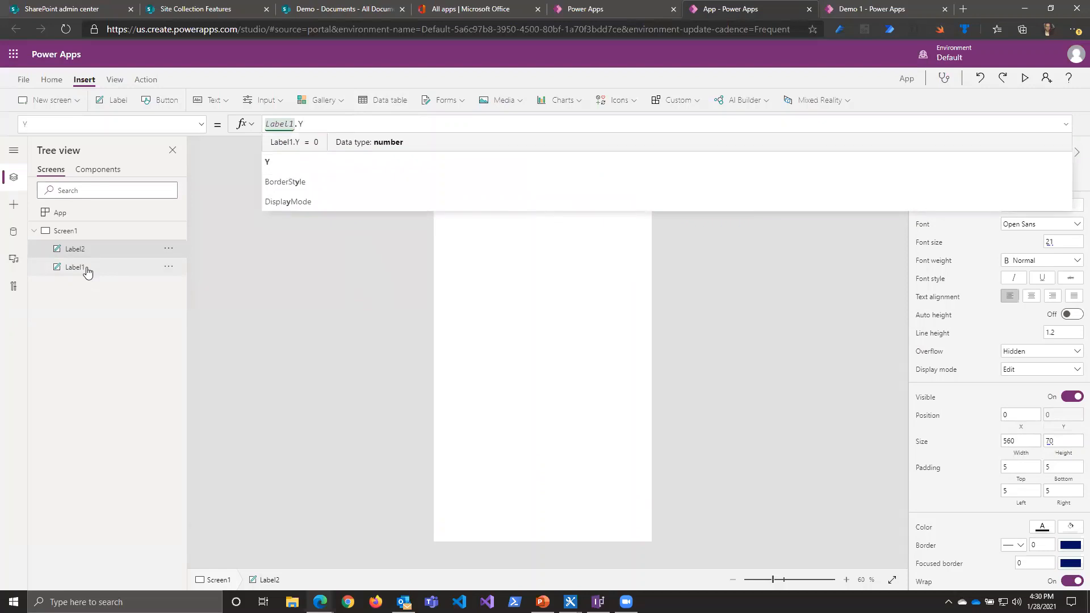
pyautogui.write('+ ')
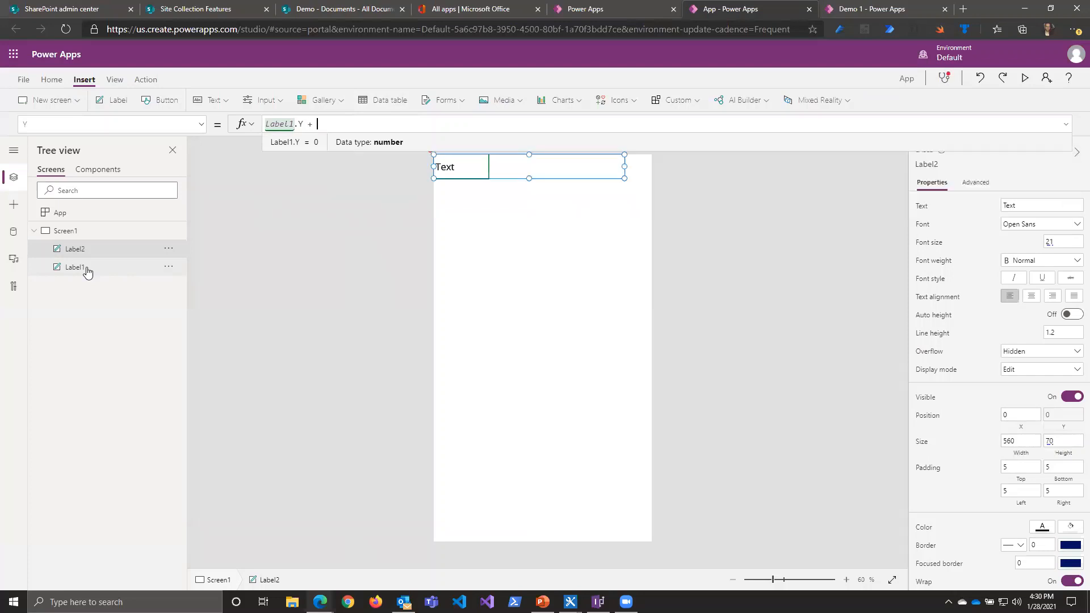
pyautogui.write('Lab')
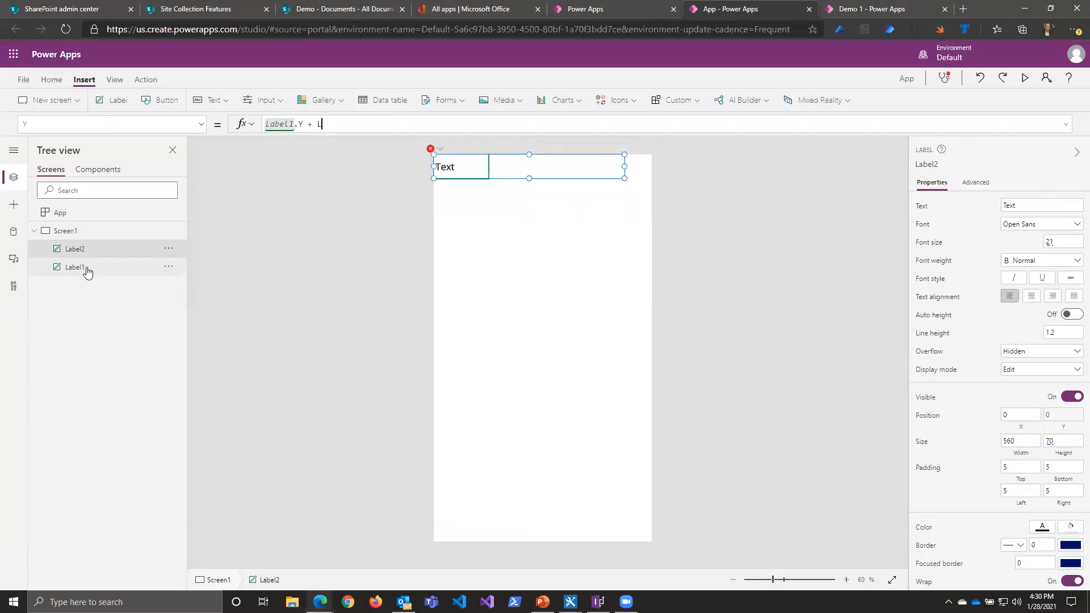
pyautogui.press('Tab')
pyautogui.write('.')
pyautogui.write('Hei')
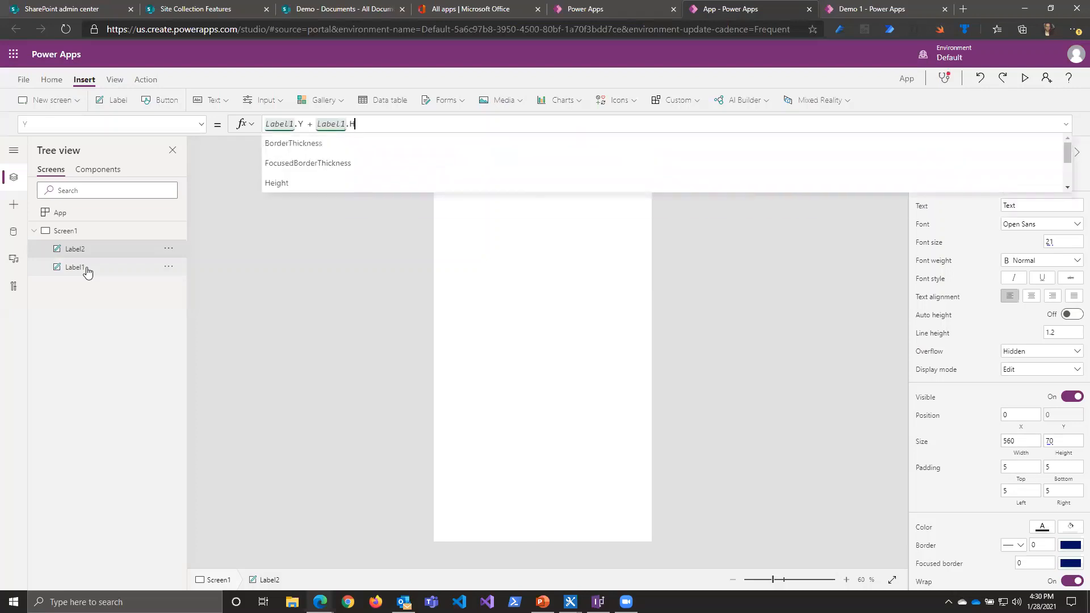
pyautogui.press('Tab')
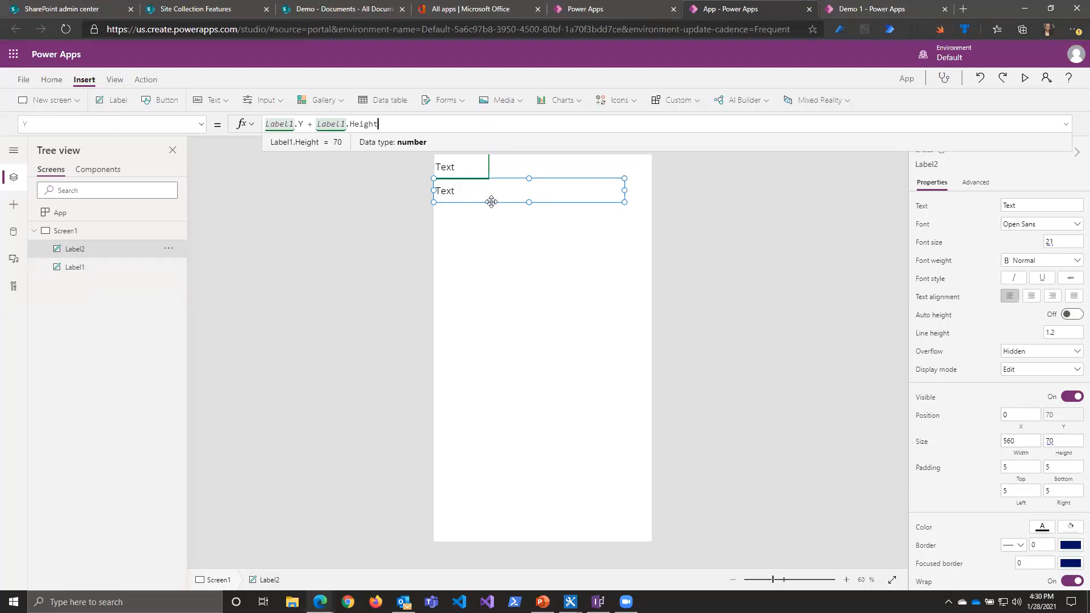
# Step: Set the X formula of Label2 to Label1.X + Label1.Width
pyautogui.click(1005, 414)
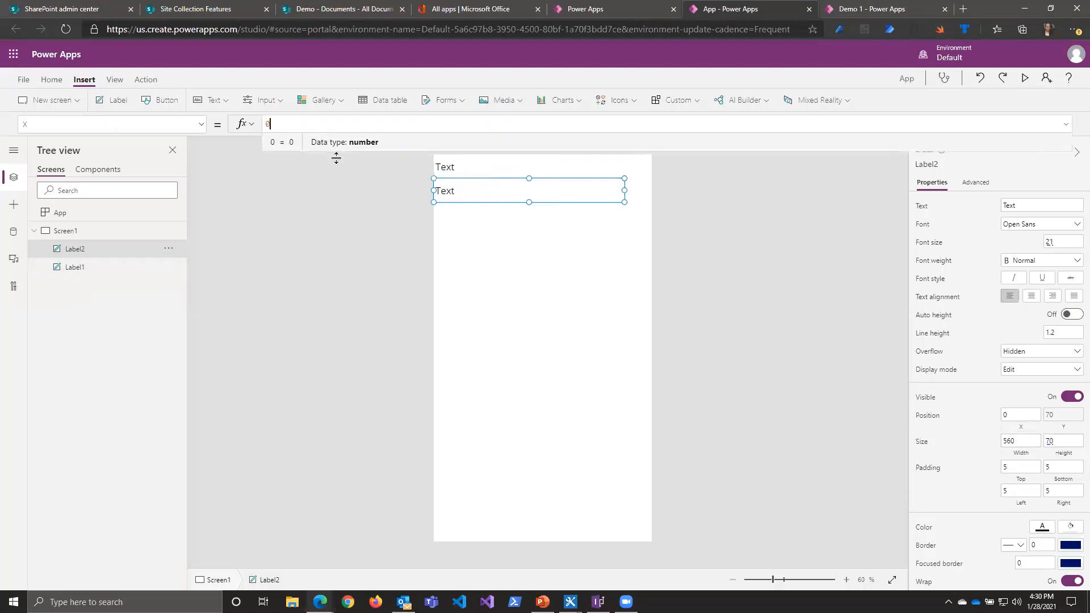
pyautogui.click(334, 126)
pyautogui.press('BackSpace')
pyautogui.write('Label1.X')
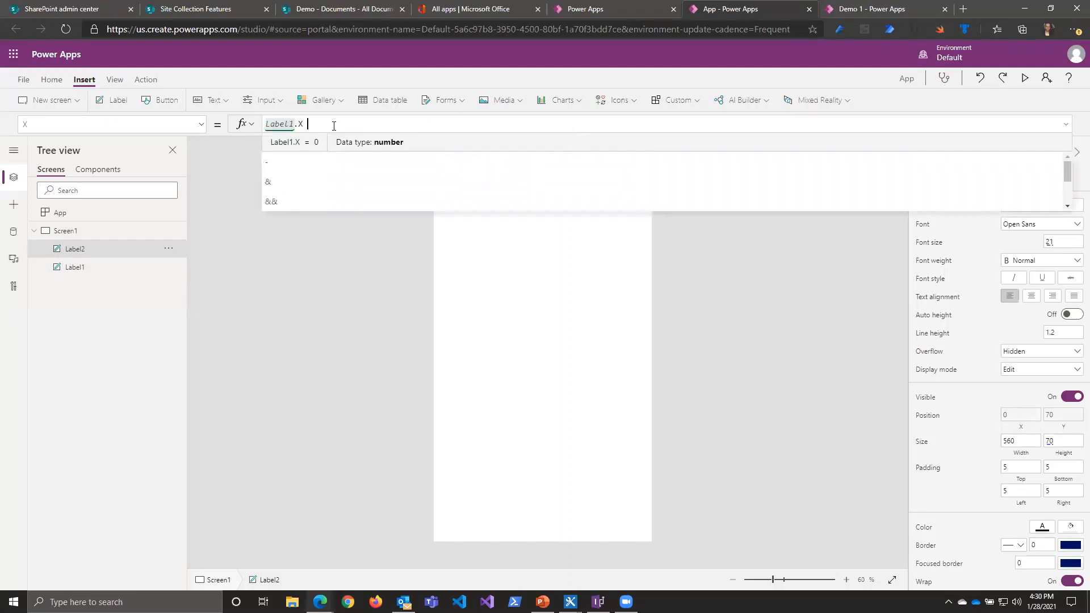
pyautogui.write(' + L')
pyautogui.write('a')
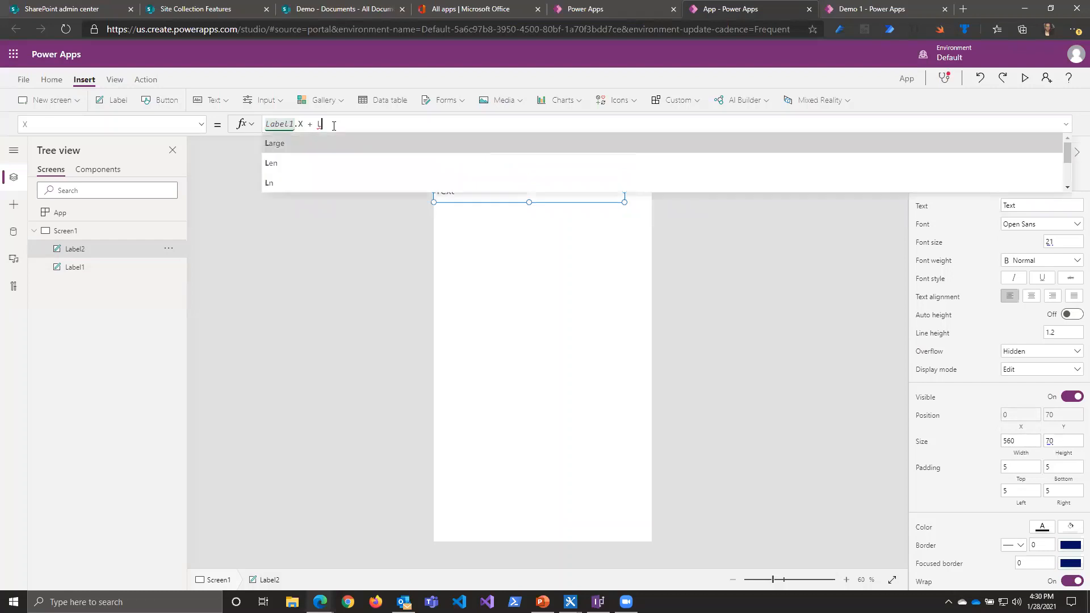
pyautogui.write('bel1')
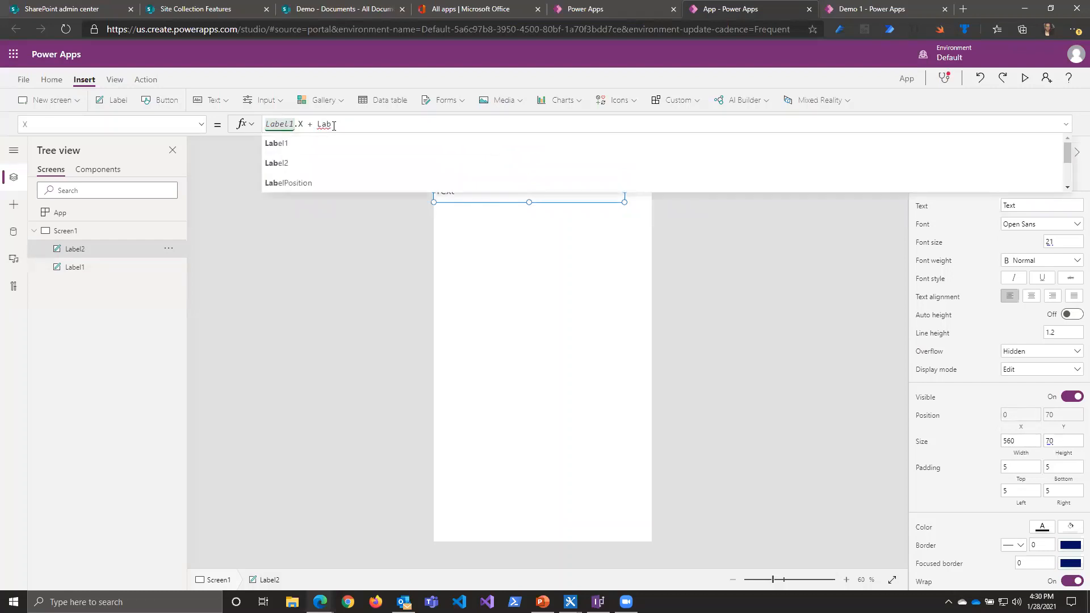
pyautogui.write('.')
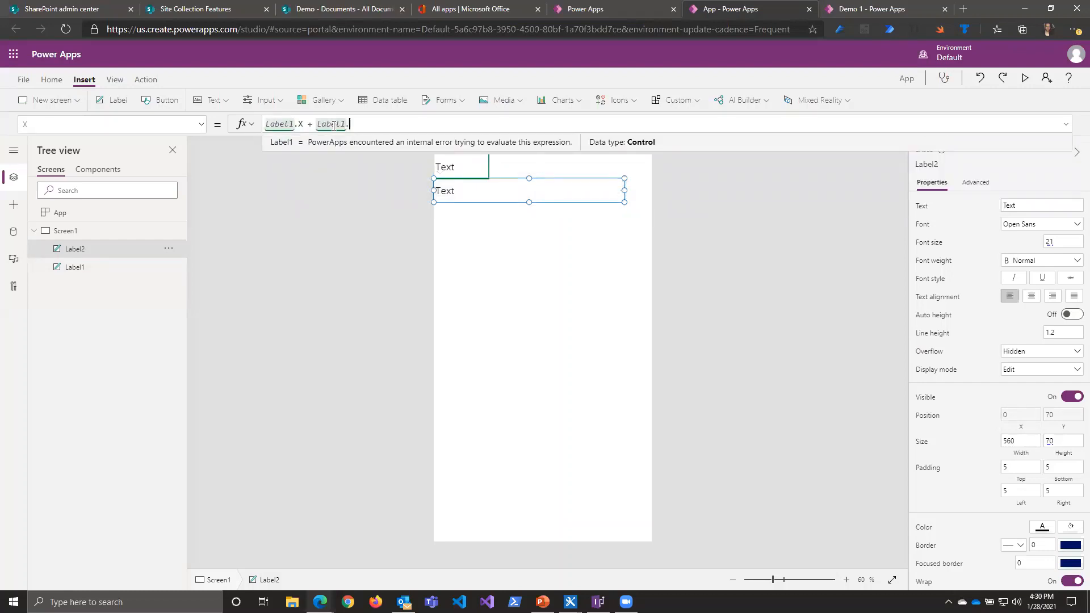
pyautogui.write('Width')
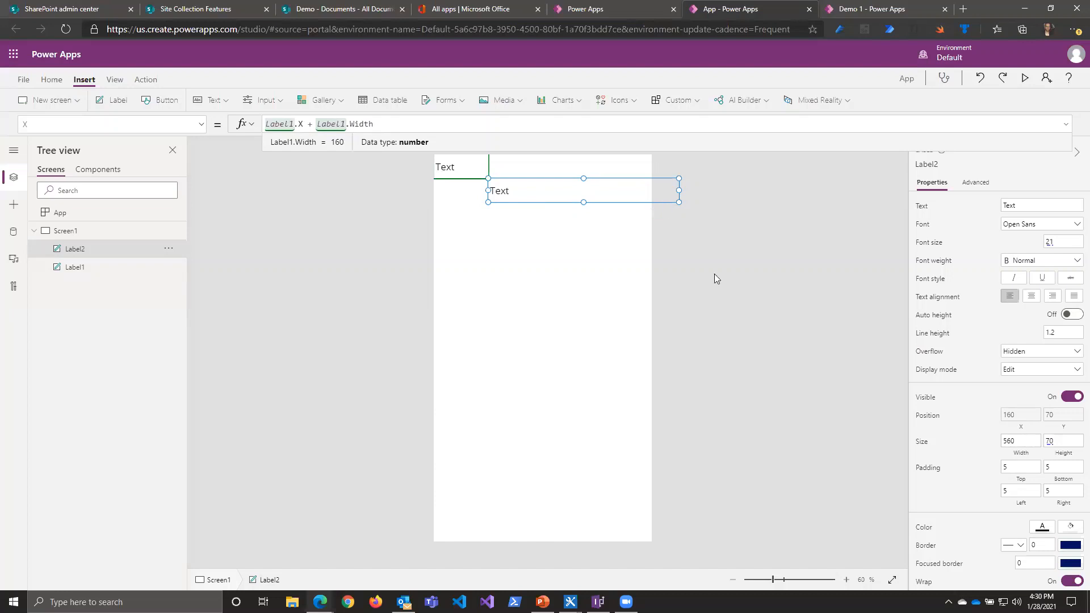
# Step: Replace the fixed Width of Label2 with the formula Parent.Width - Label1.Width
pyautogui.click(1017, 454)
pyautogui.hotkey('ctrl', 'a')
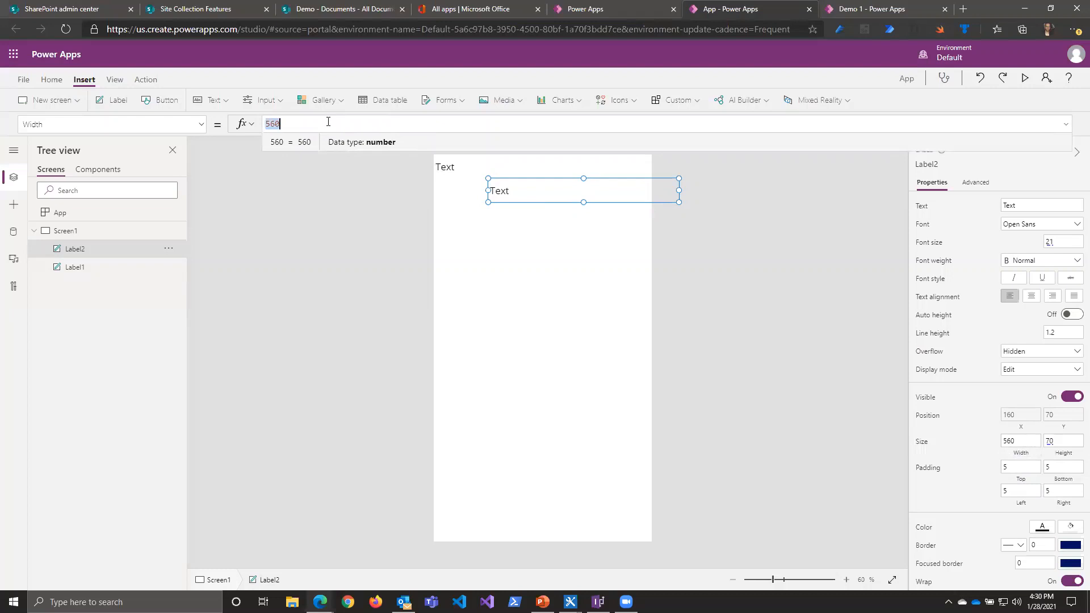
pyautogui.write('Pare')
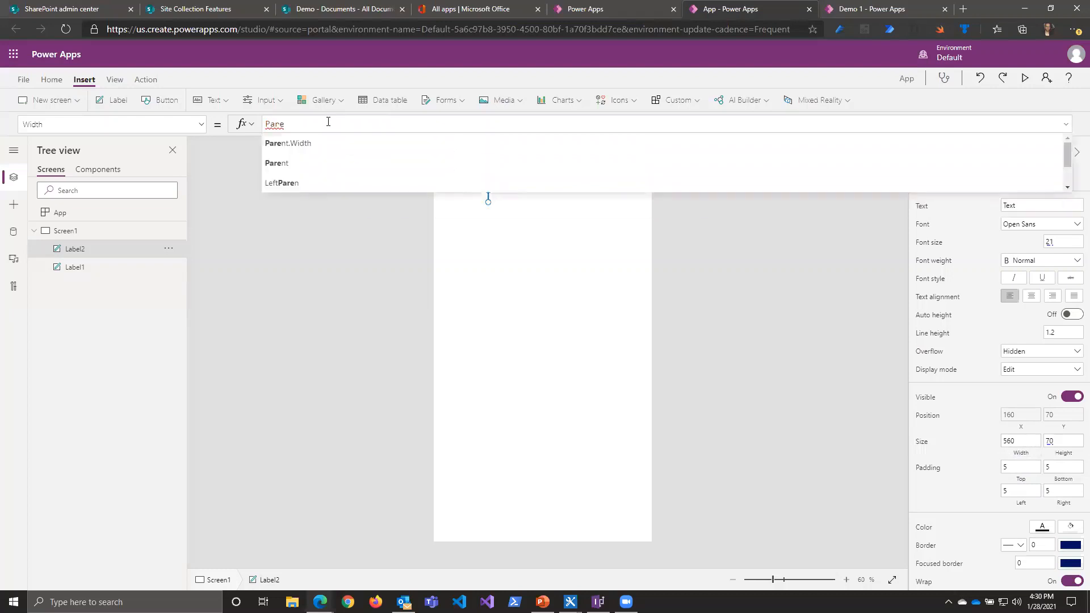
pyautogui.write('nt.Width - ')
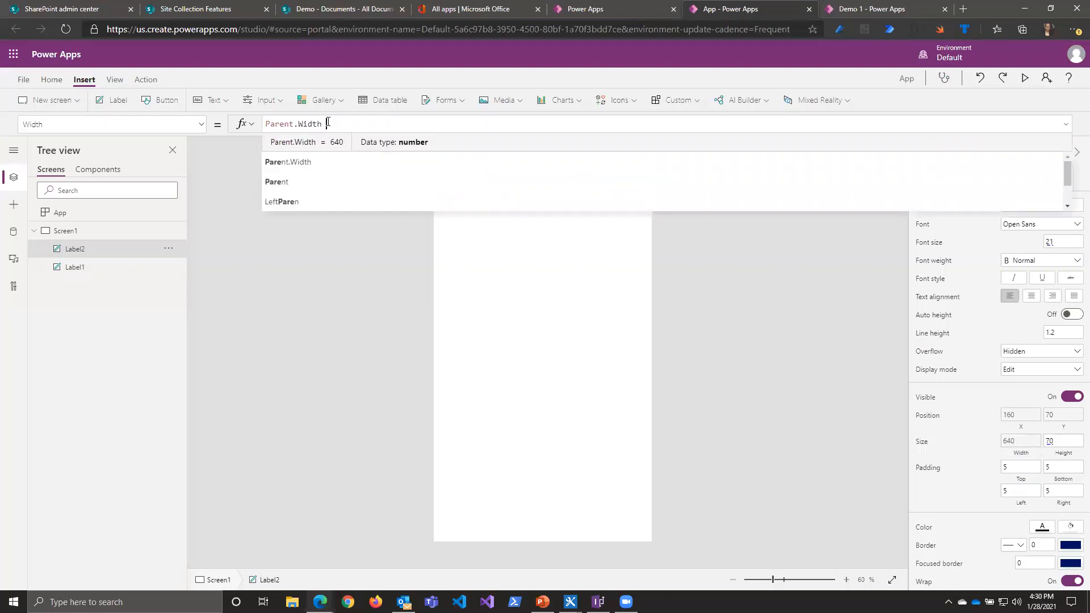
pyautogui.write('La')
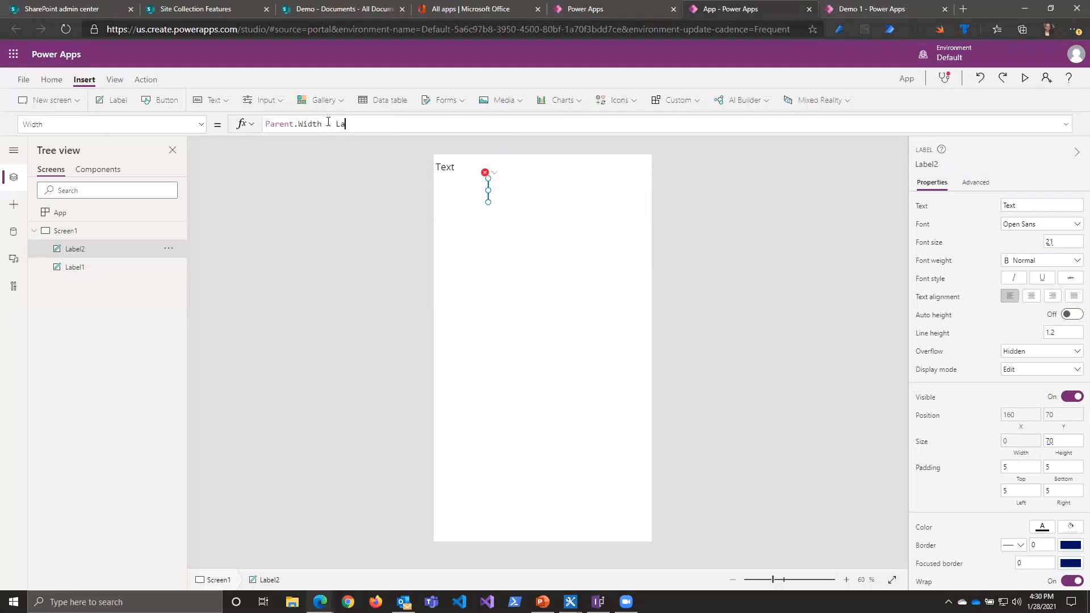
pyautogui.press('Tab')
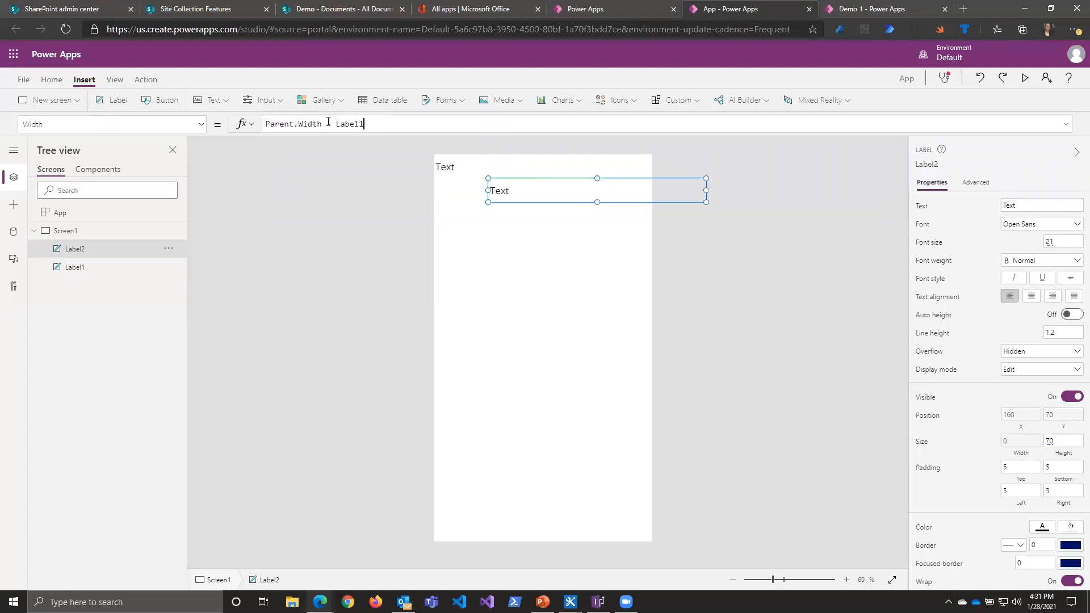
pyautogui.write('.W')
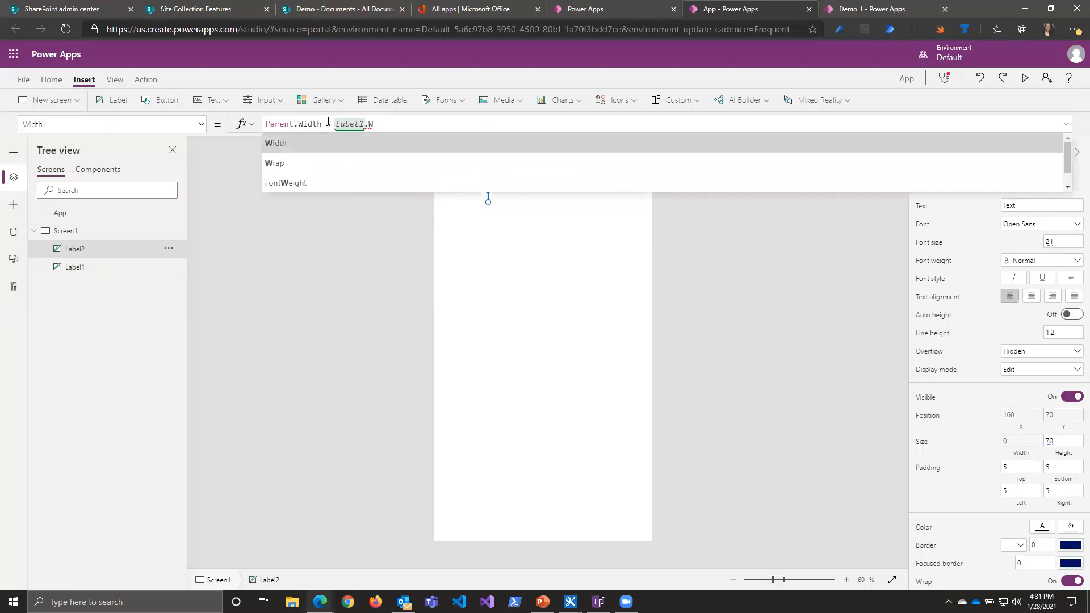
pyautogui.press('Tab')
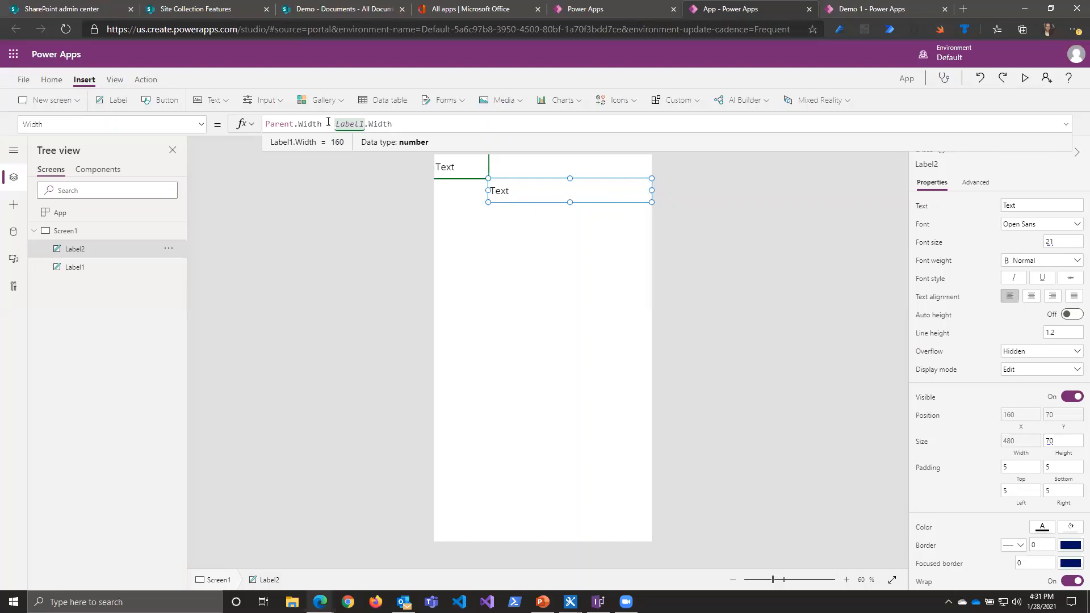
# Step: Change the Width formula of Label2 to Parent.Width - Label2.X
pyautogui.press('BackSpace')
pyautogui.press('BackSpace')
pyautogui.press('BackSpace')
pyautogui.press('BackSpace')
pyautogui.press('BackSpace')
pyautogui.press('BackSpace')
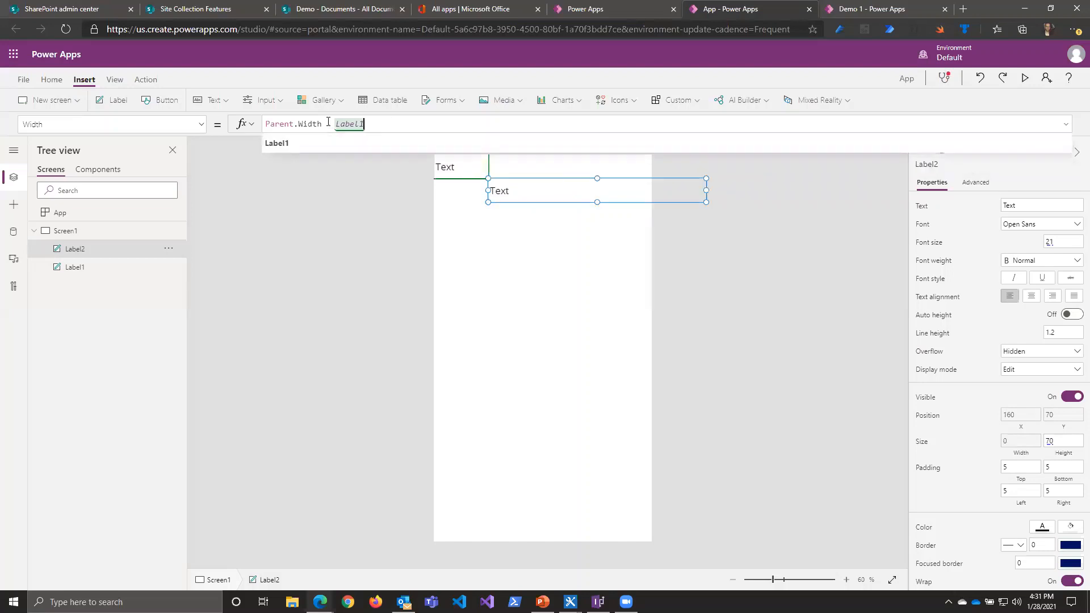
pyautogui.press('BackSpace')
pyautogui.write('2')
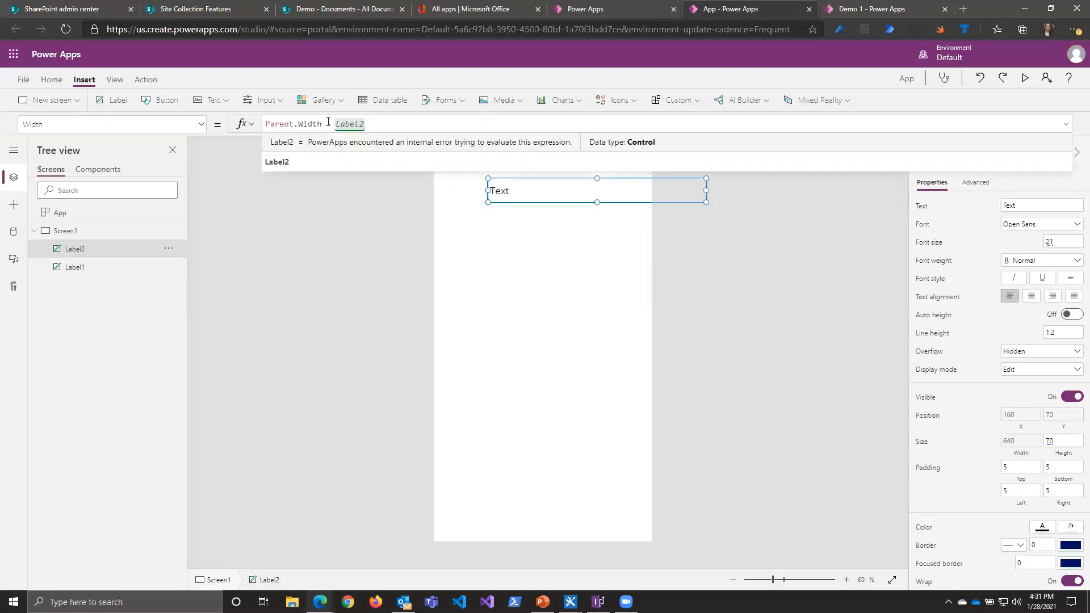
pyautogui.write('.X')
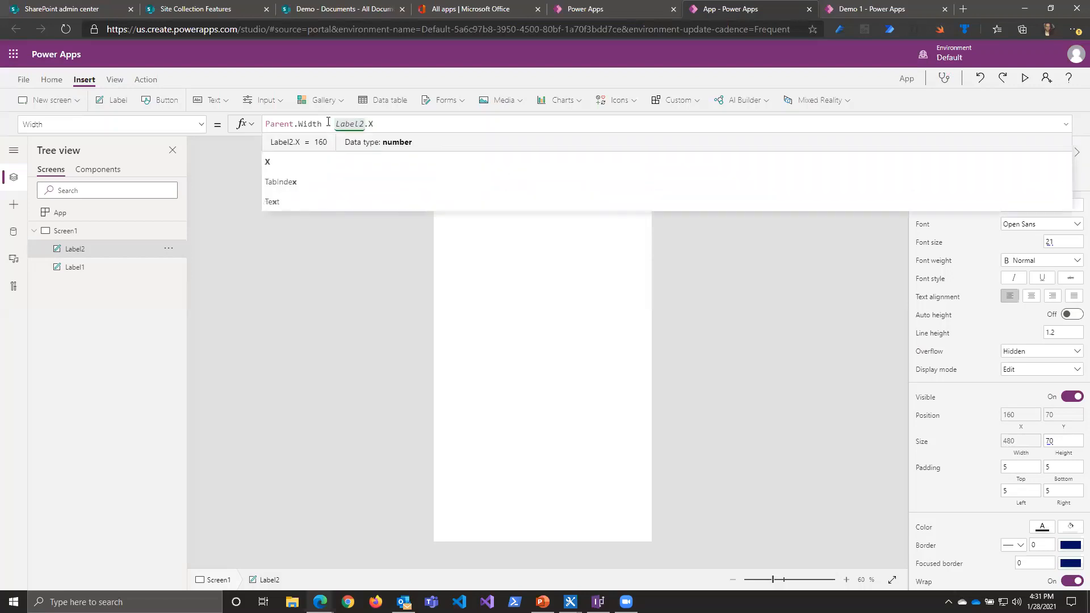
pyautogui.click(328, 123)
pyautogui.write('-')
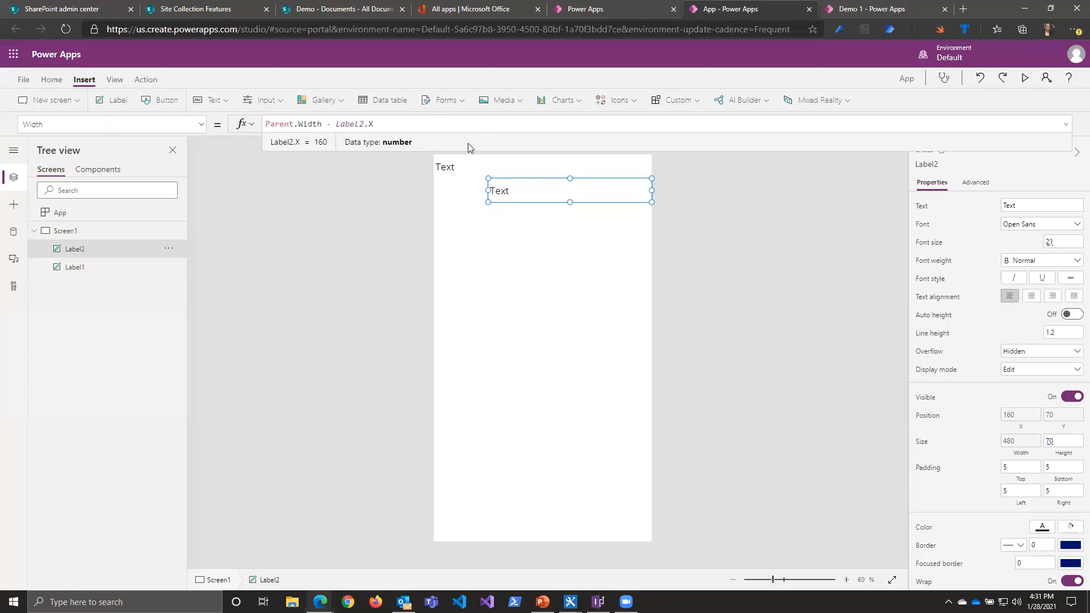
# Step: Preview the app to check how the two labels are laid out, and close the preview
pyautogui.click(1025, 80)
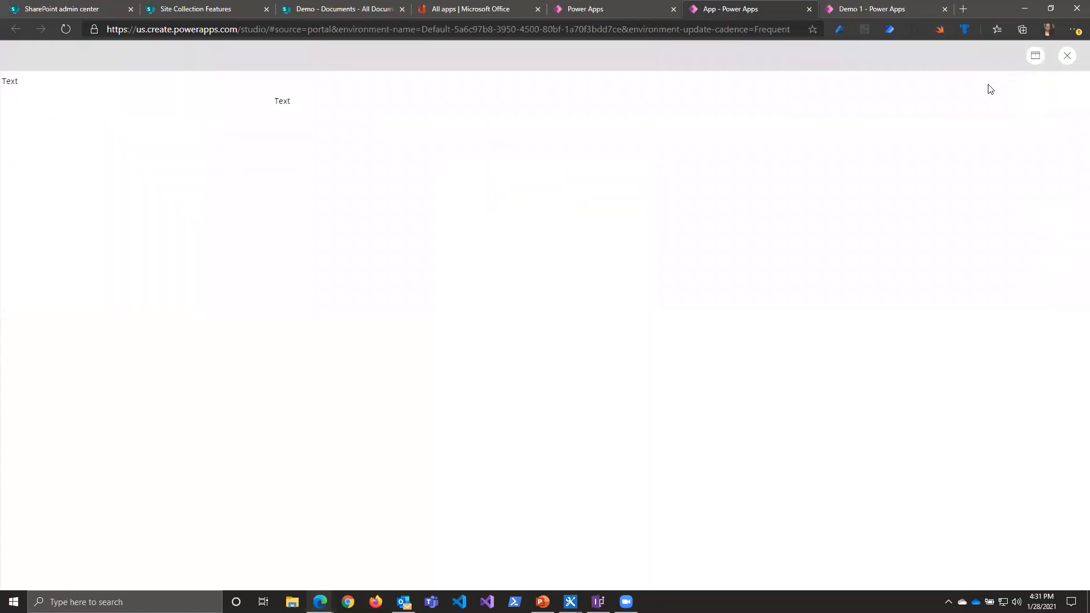
pyautogui.click(1067, 55)
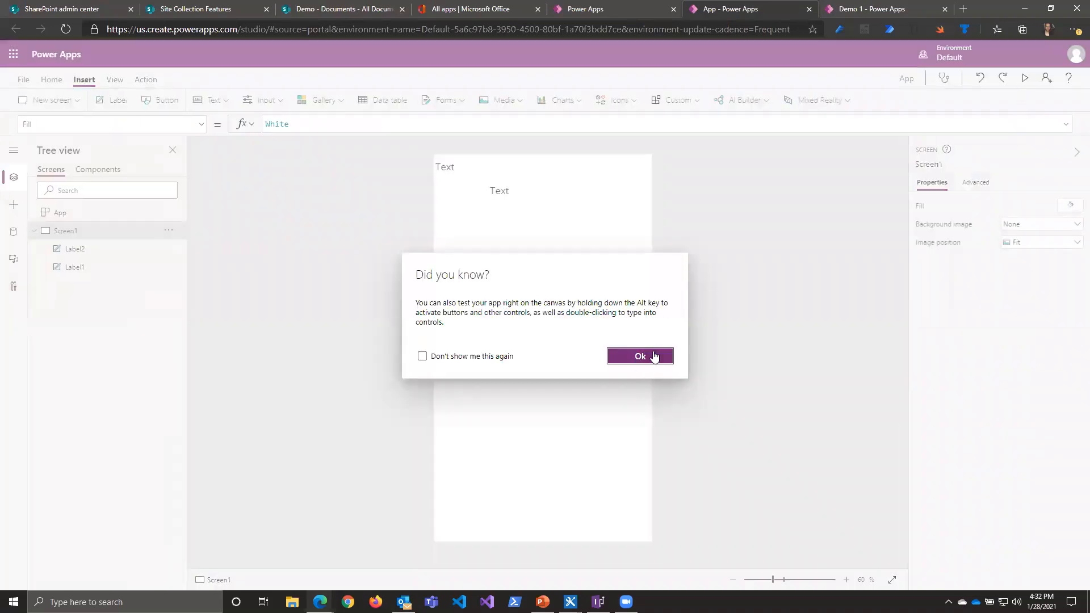
# Step: Preview the app in both canvas size and window size to compare how the two labels are laid out, and close the preview
pyautogui.click(654, 356)
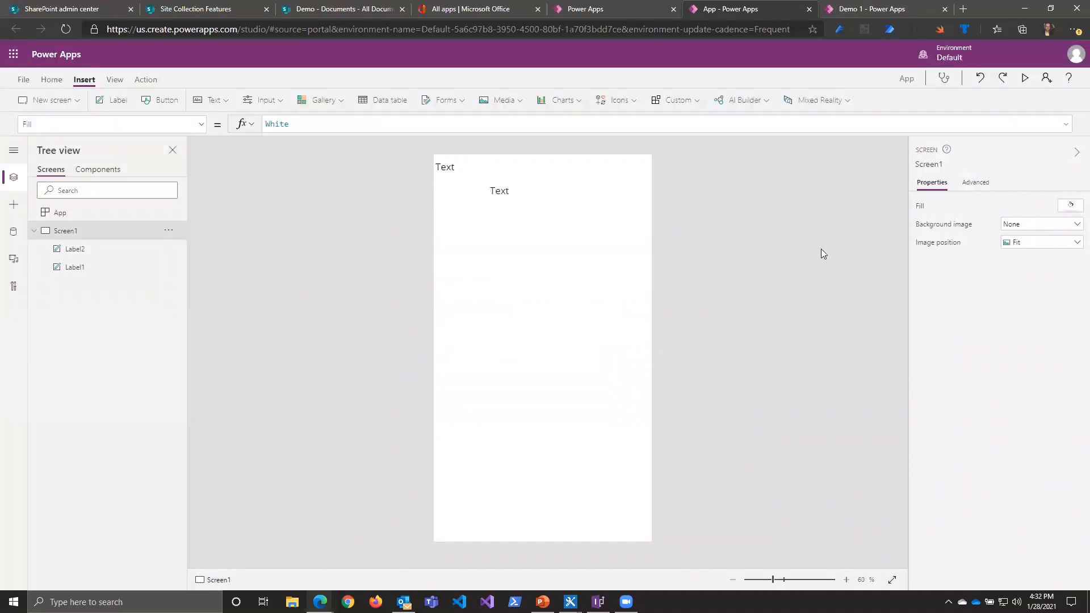
pyautogui.click(1022, 78)
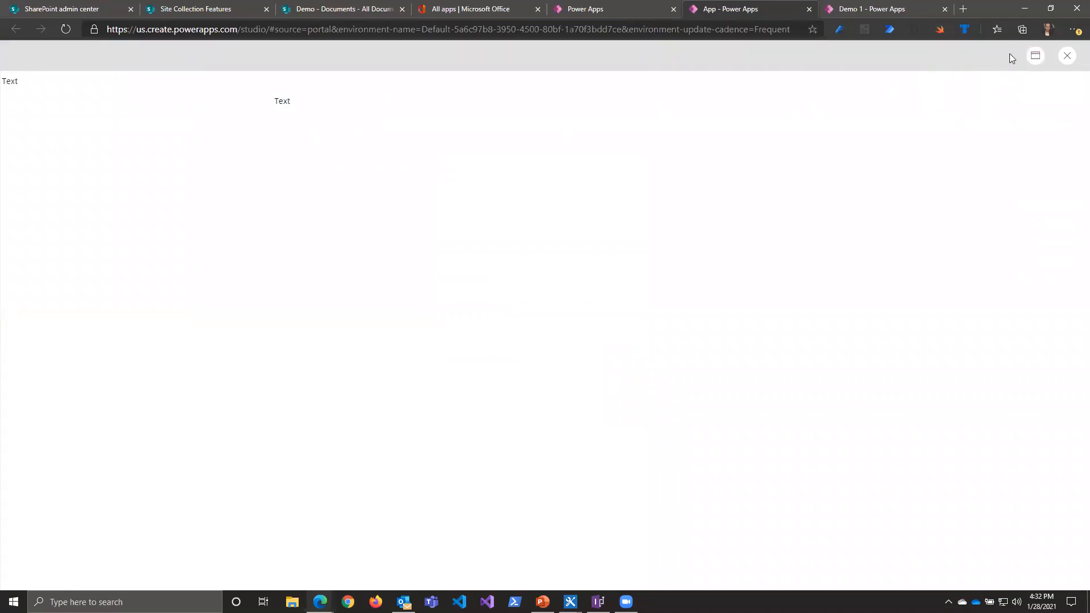
pyautogui.click(1035, 55)
pyautogui.click(1019, 100)
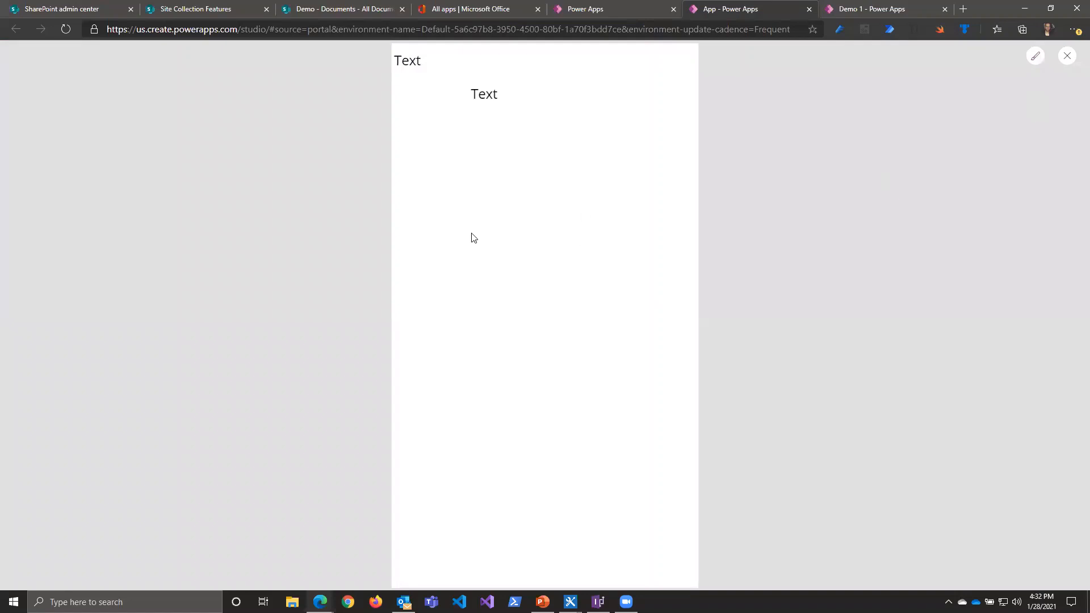
pyautogui.click(1035, 59)
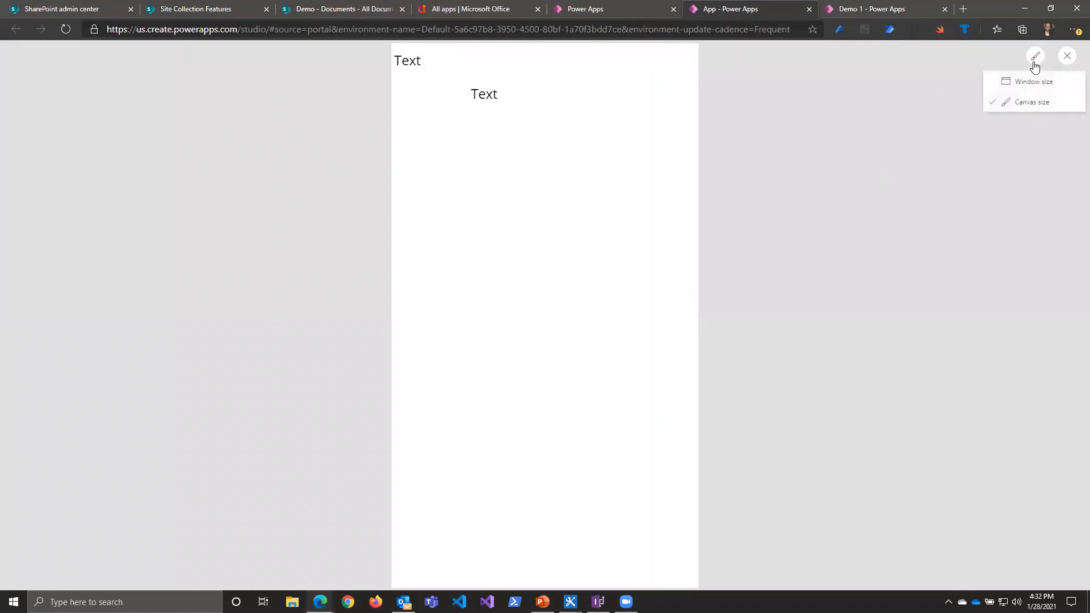
pyautogui.click(1027, 81)
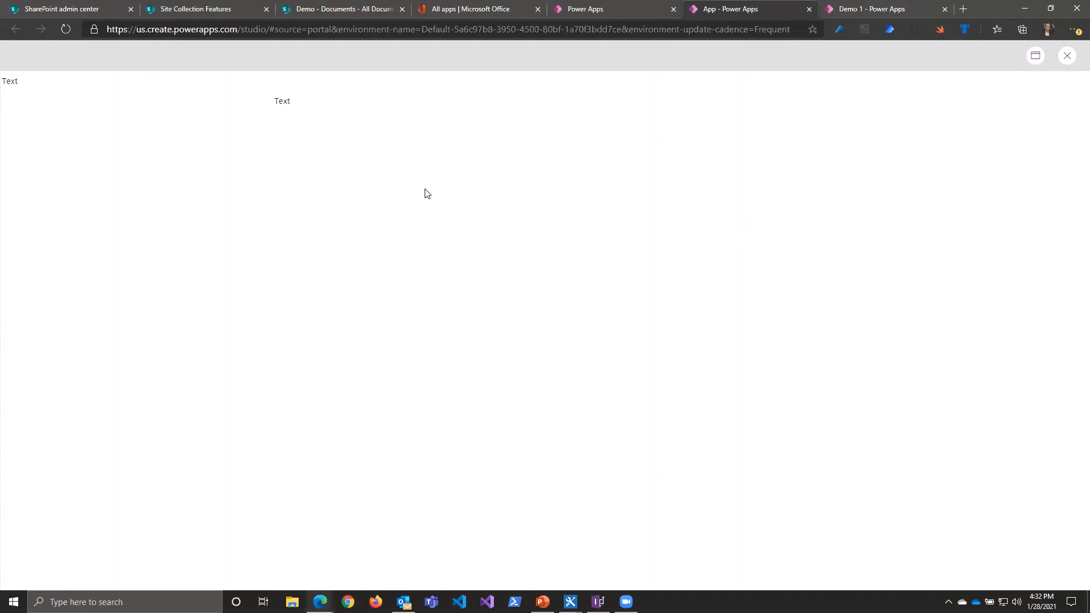
pyautogui.rightClick(398, 208)
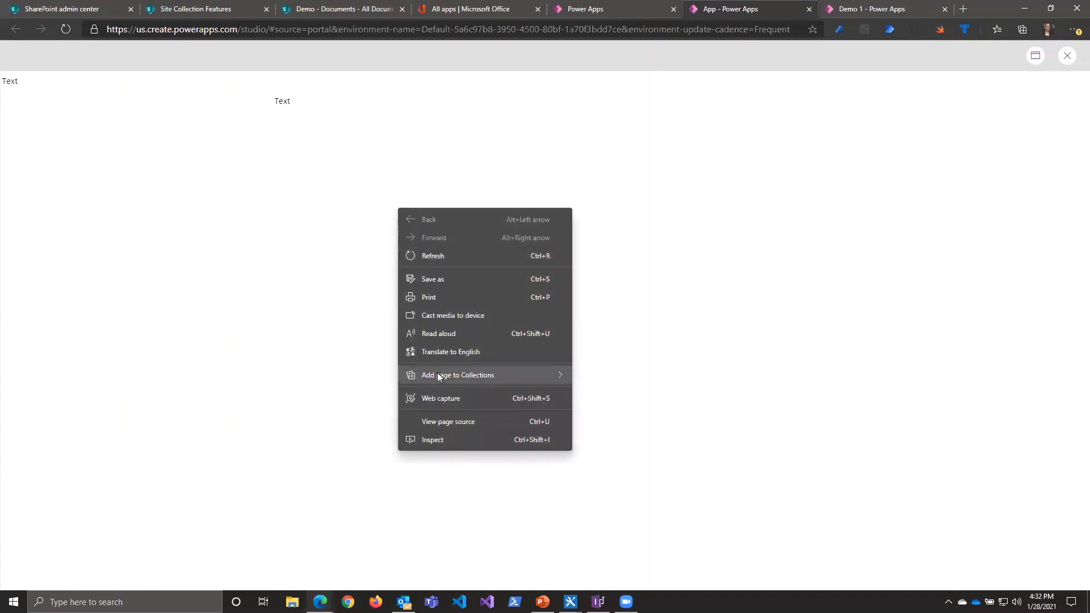
pyautogui.click(1067, 55)
pyautogui.click(1067, 55)
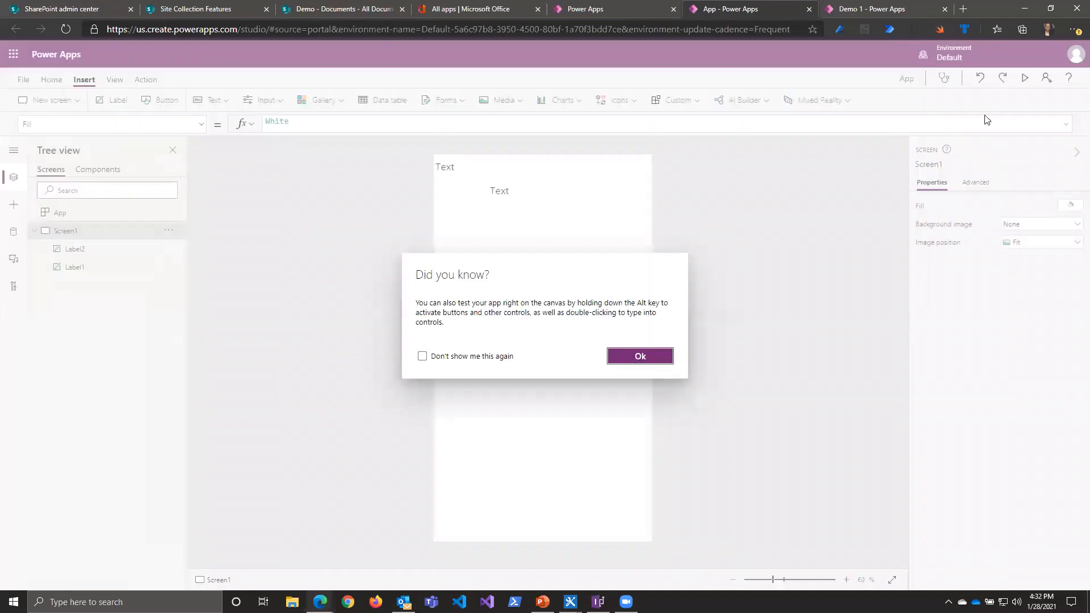
pyautogui.click(668, 360)
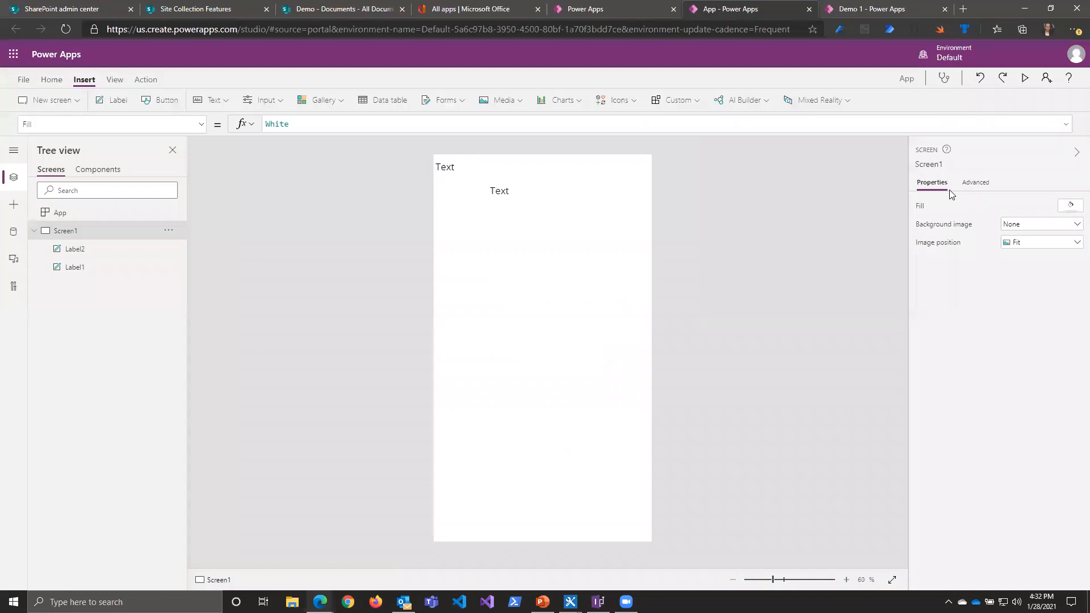
# Step: Preview the app once more, close it, and view the check categories in the App checker
pyautogui.click(1025, 79)
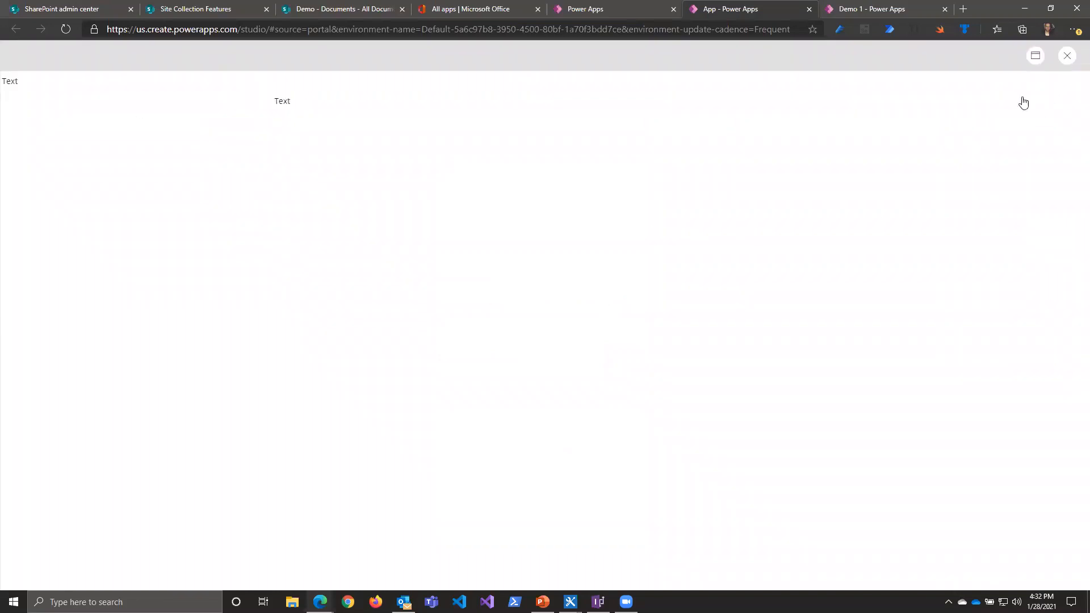
pyautogui.press('Escape')
pyautogui.click(658, 358)
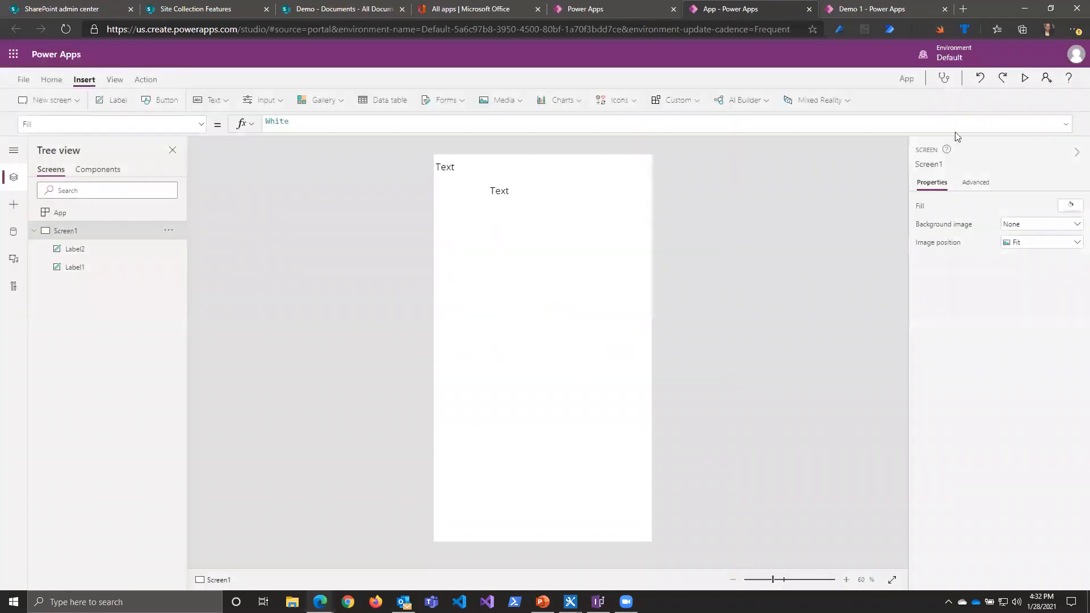
pyautogui.click(944, 78)
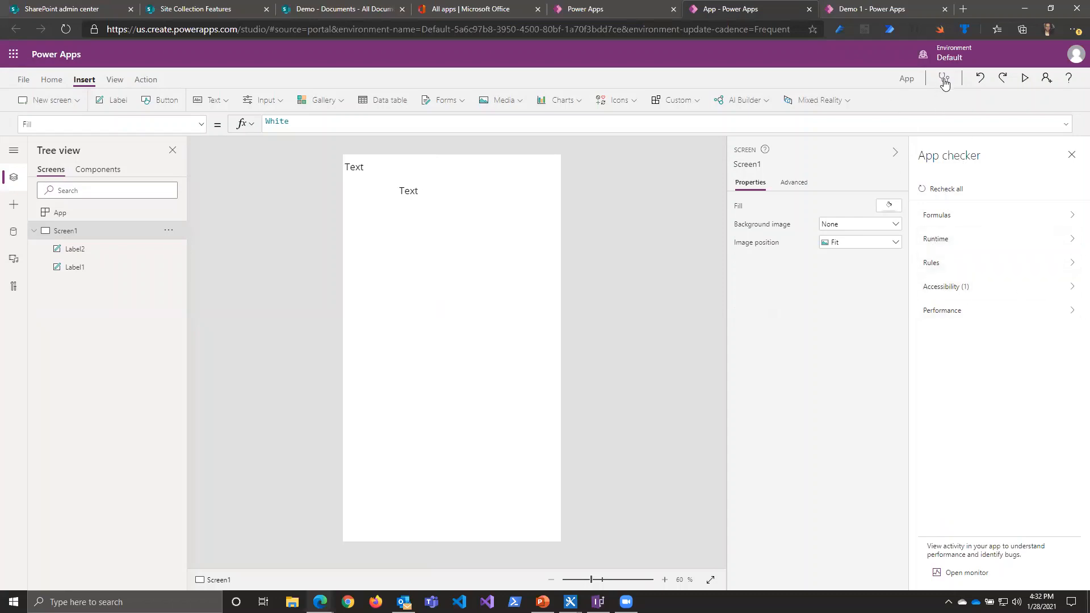
pyautogui.click(1074, 154)
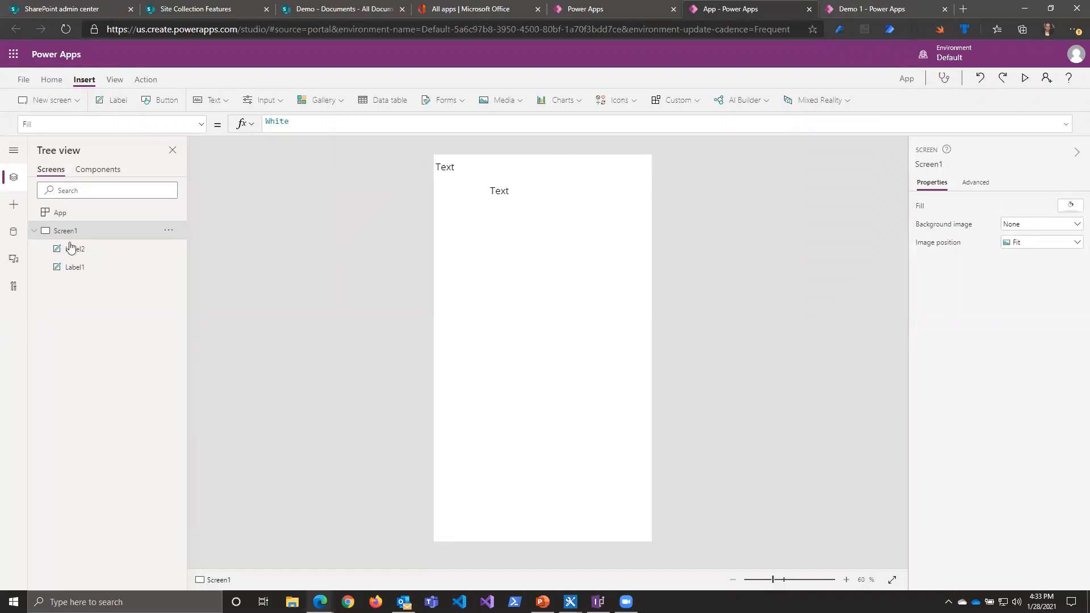
# Step: Search the data sources for sharepoint and look at the site selection of the existing SharePoint connection without choosing a site
pyautogui.click(15, 235)
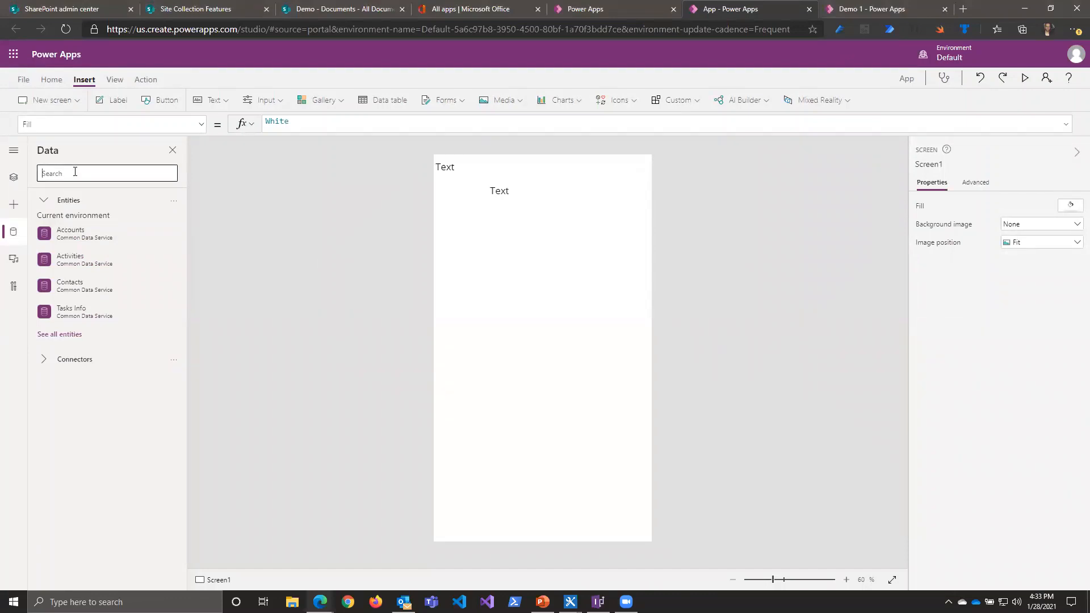
pyautogui.write('sharepoint')
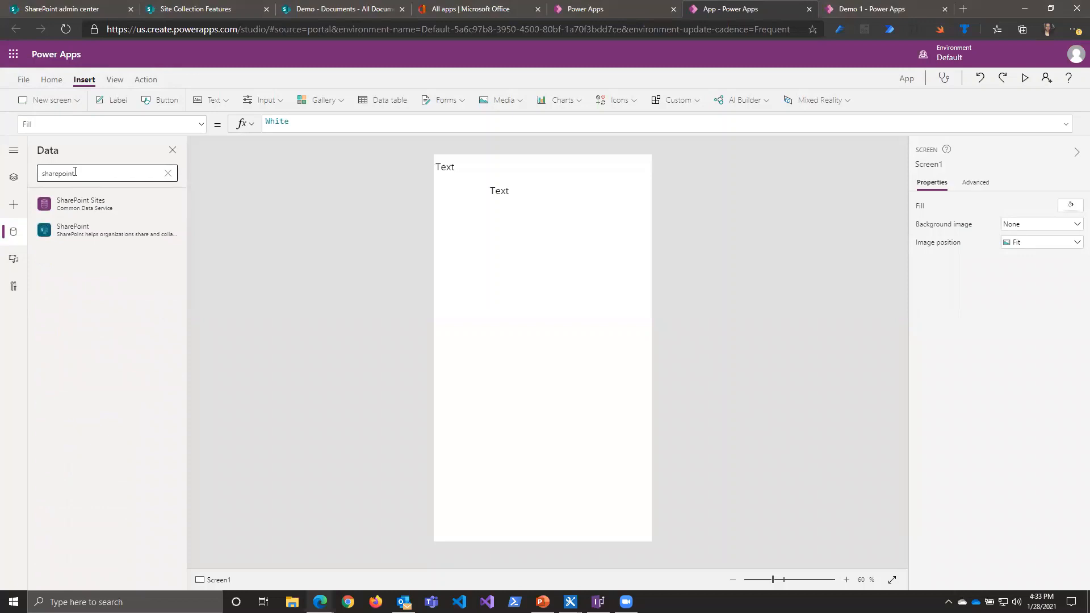
pyautogui.click(85, 233)
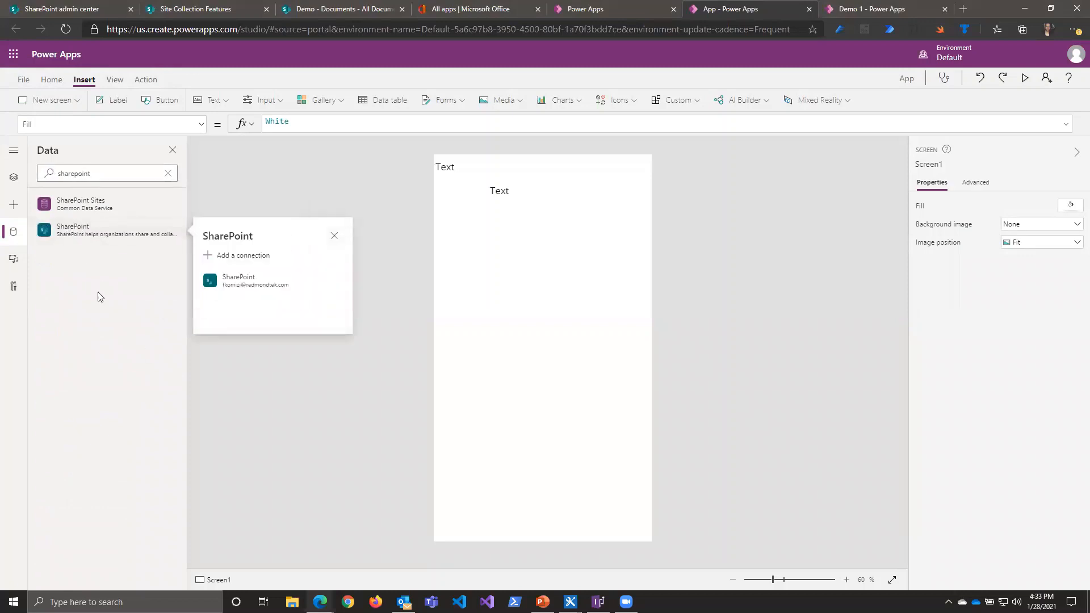
pyautogui.click(235, 284)
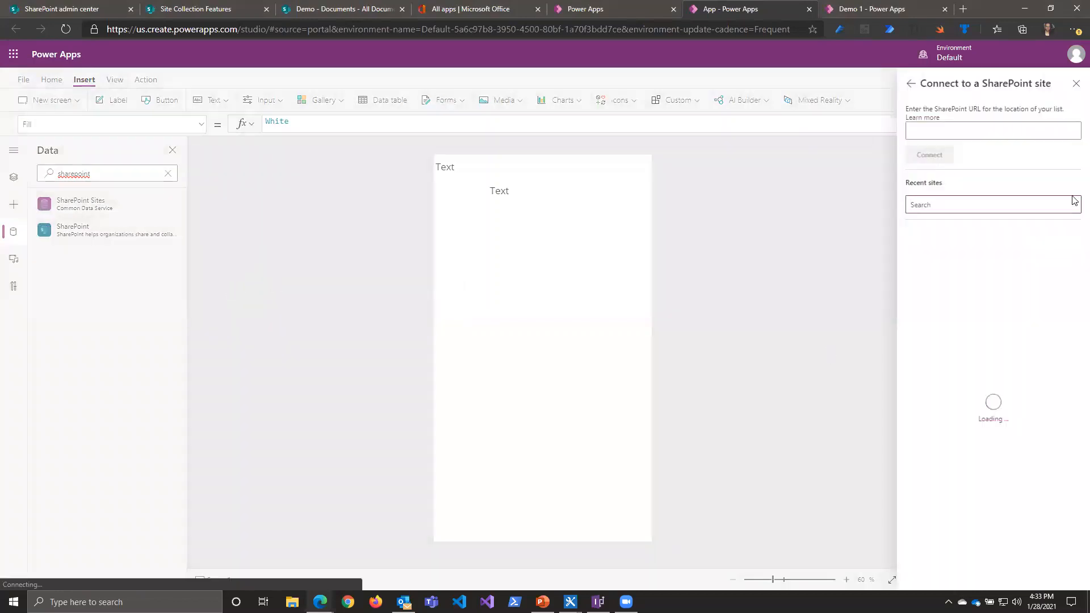
pyautogui.click(1075, 85)
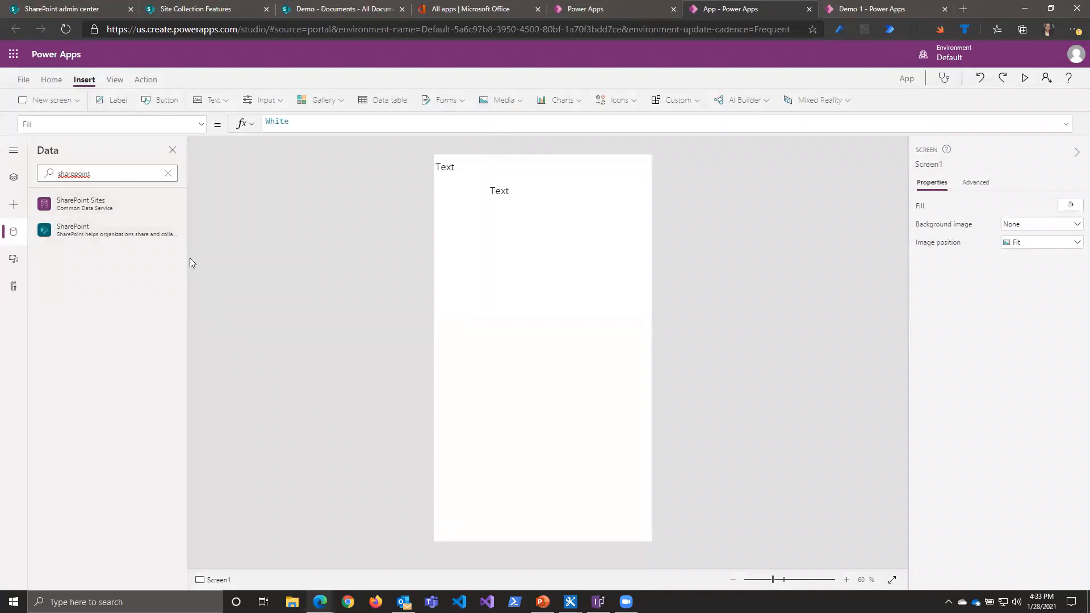
pyautogui.click(633, 9)
pyautogui.click(825, 10)
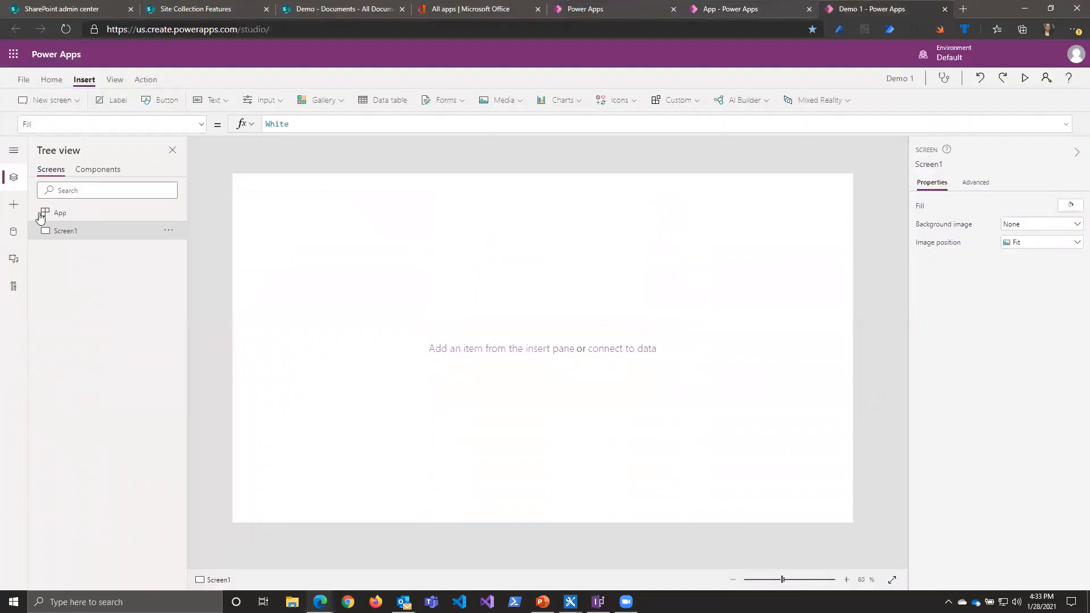
pyautogui.click(717, 12)
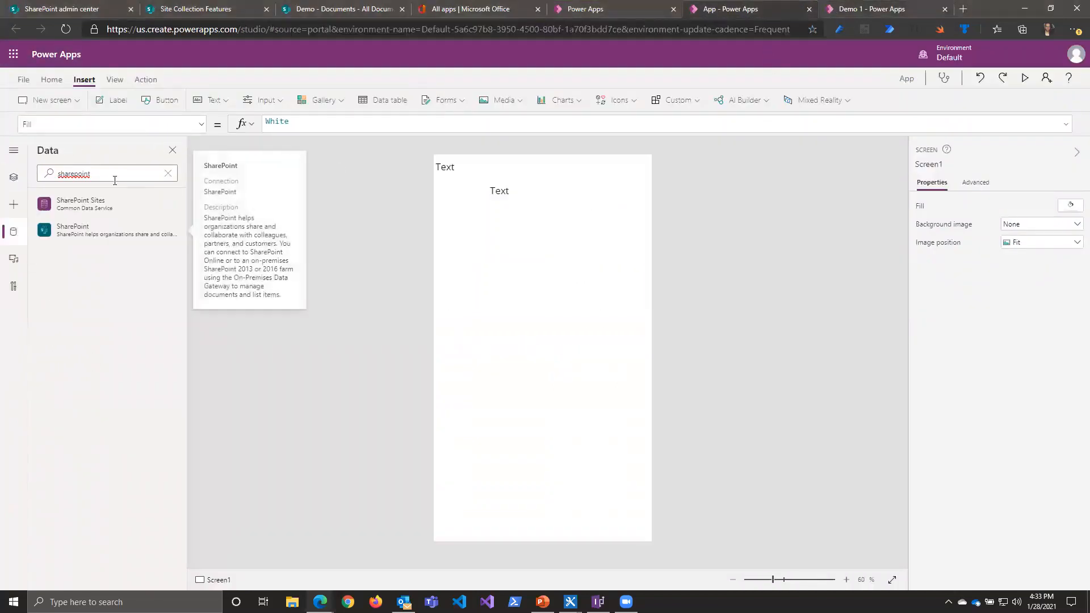
# Step: Review the on-premises data gateway options for a new SharePoint connection, and create it with Connect directly (cloud services)
pyautogui.click(71, 233)
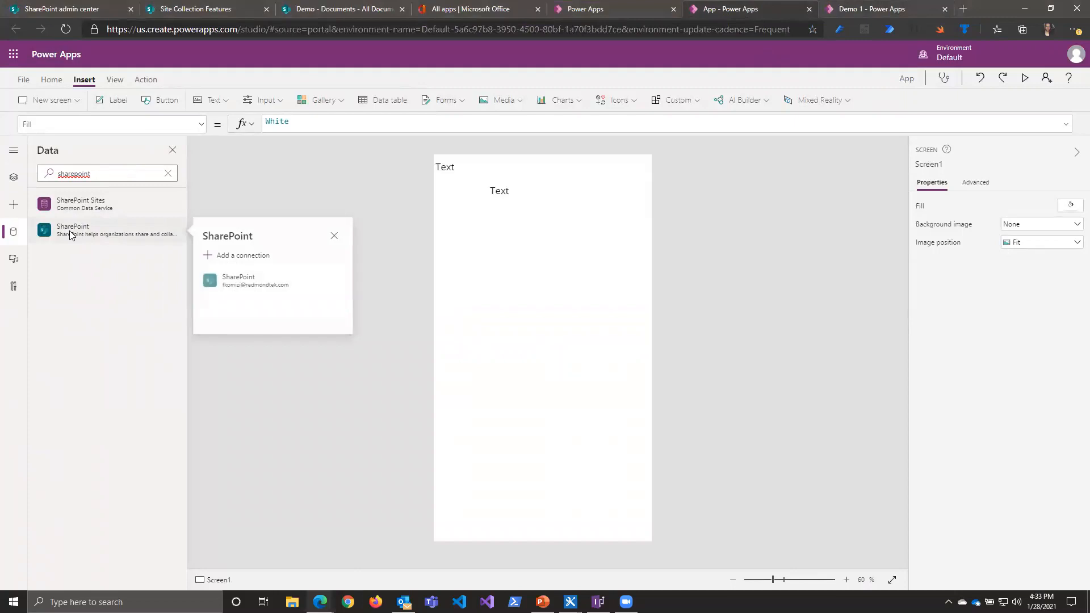
pyautogui.click(228, 257)
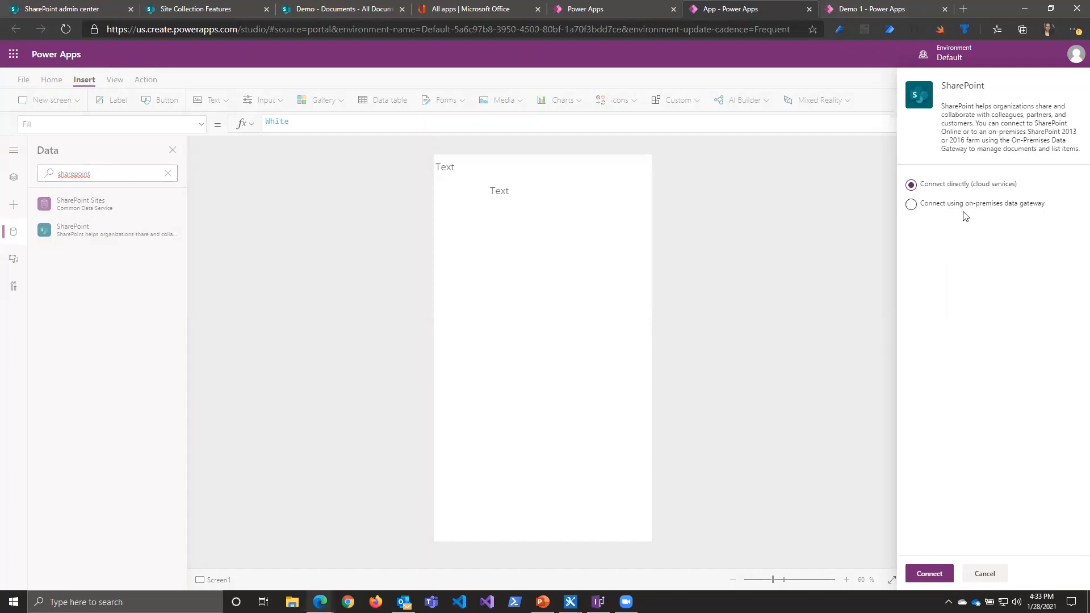
pyautogui.click(934, 209)
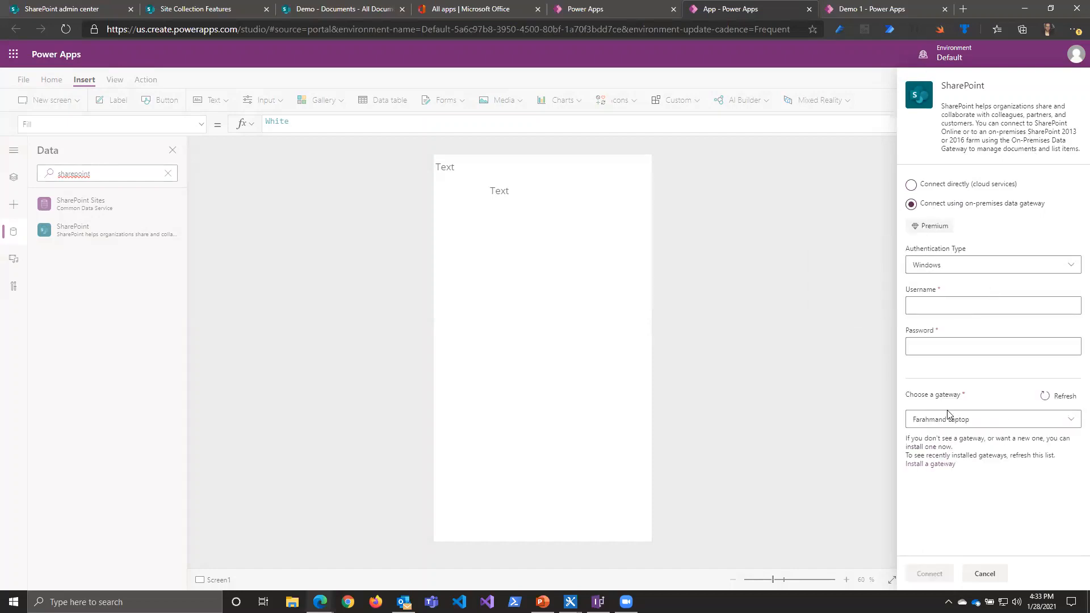
pyautogui.click(957, 419)
pyautogui.click(958, 420)
pyautogui.click(957, 185)
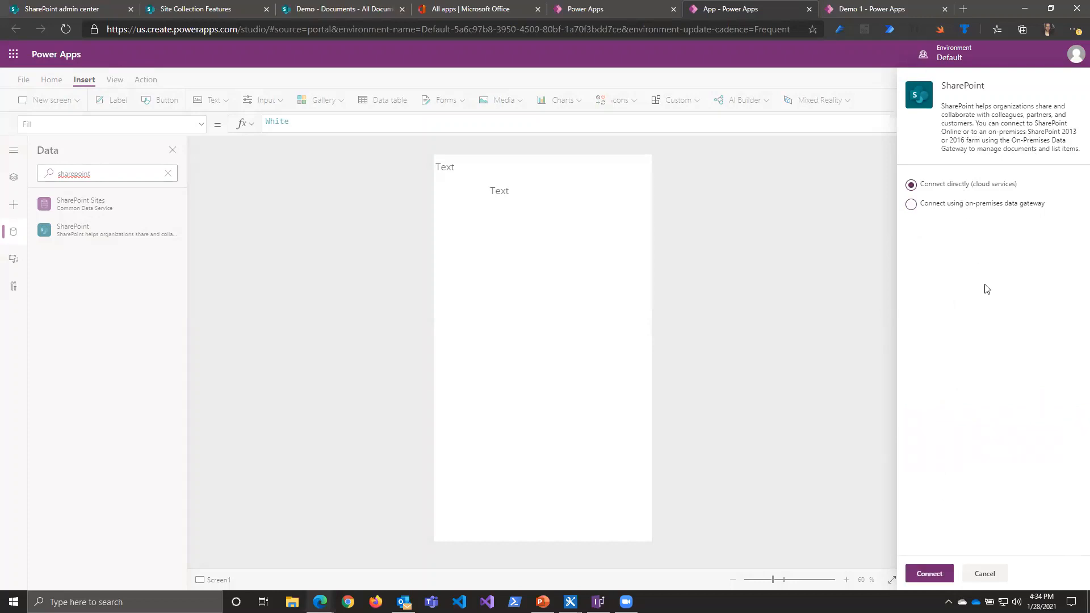
pyautogui.click(927, 574)
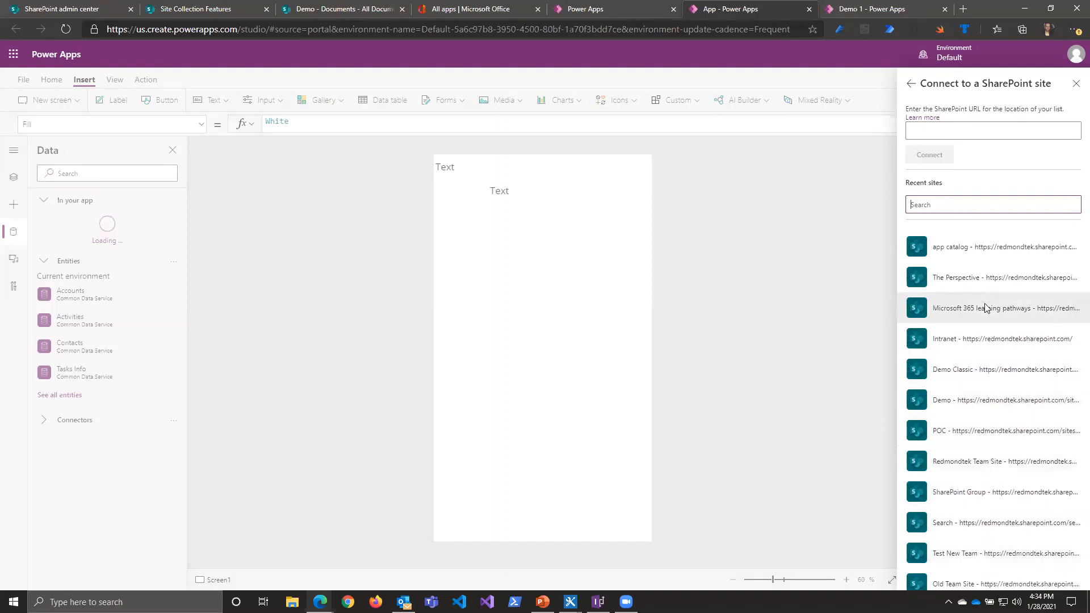
# Step: Choose the Demo SharePoint site and add its Documents library as a data source of the app
pyautogui.click(929, 133)
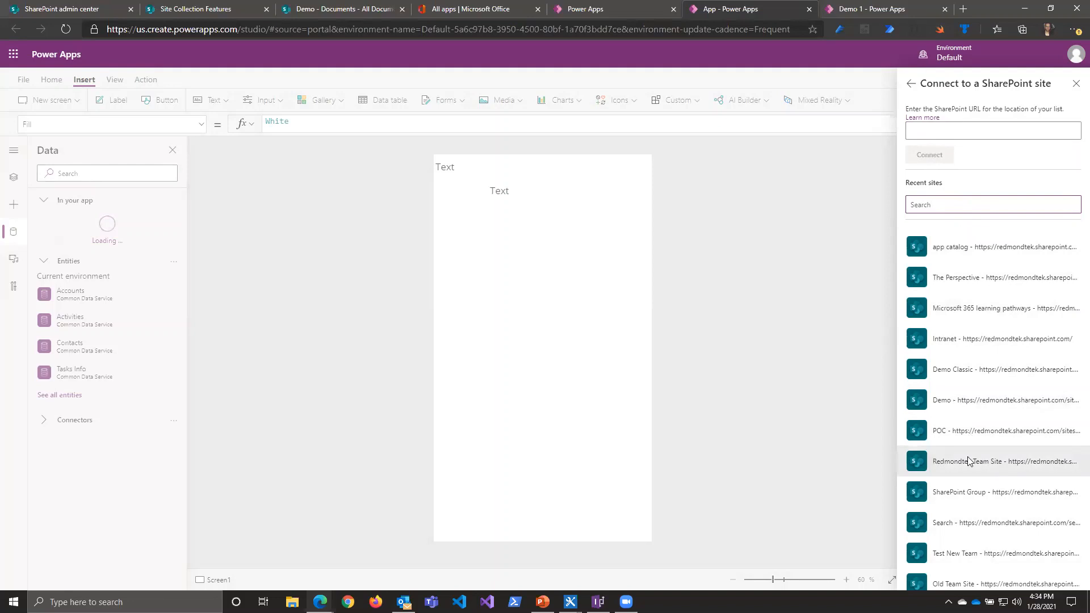
pyautogui.click(963, 406)
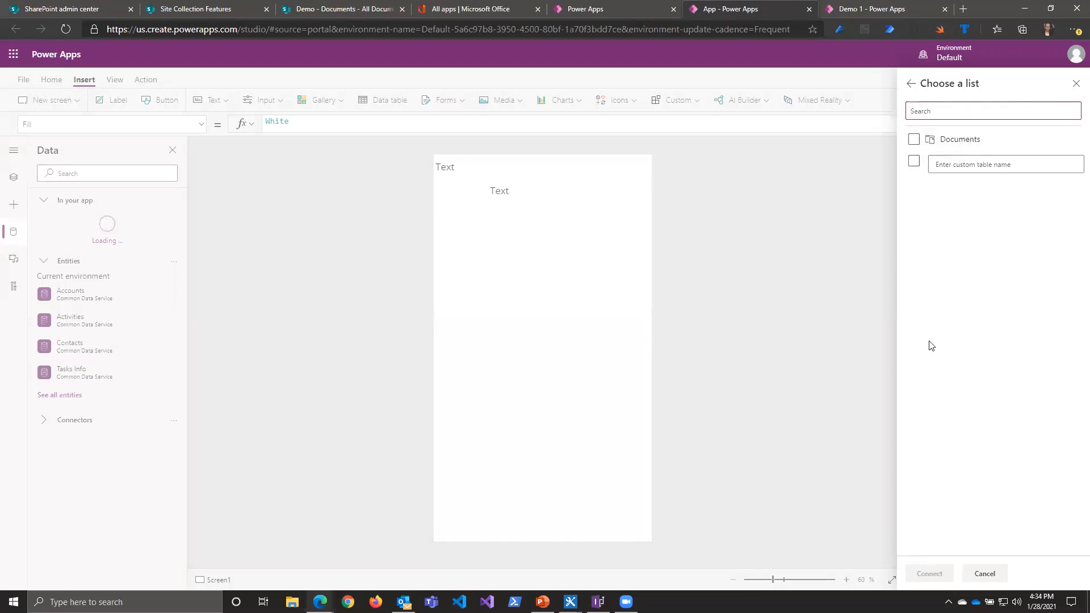
pyautogui.click(916, 141)
pyautogui.click(930, 574)
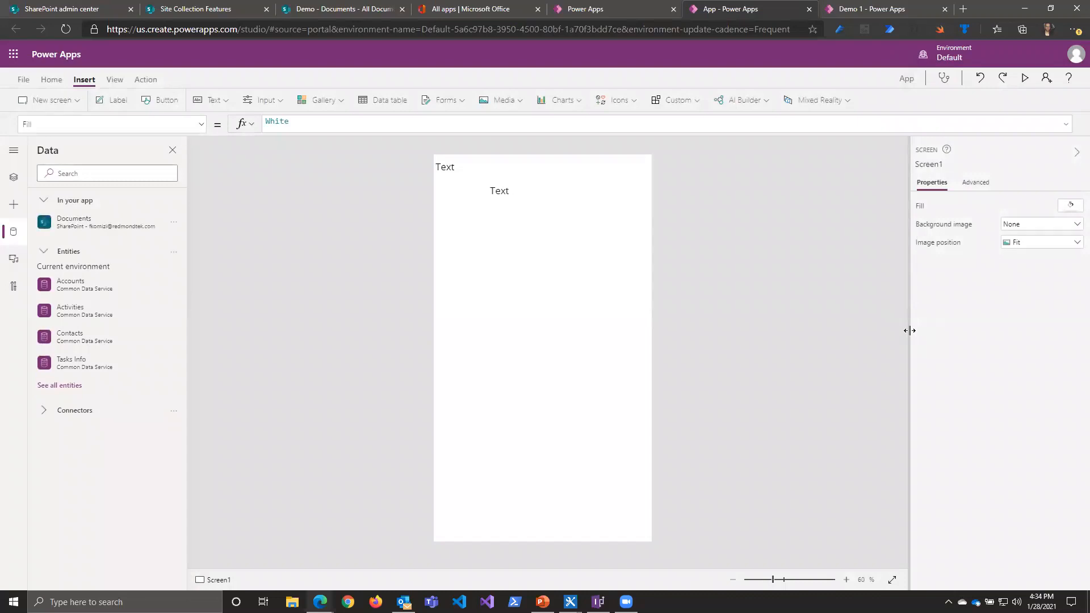
pyautogui.moveTo(113, 230)
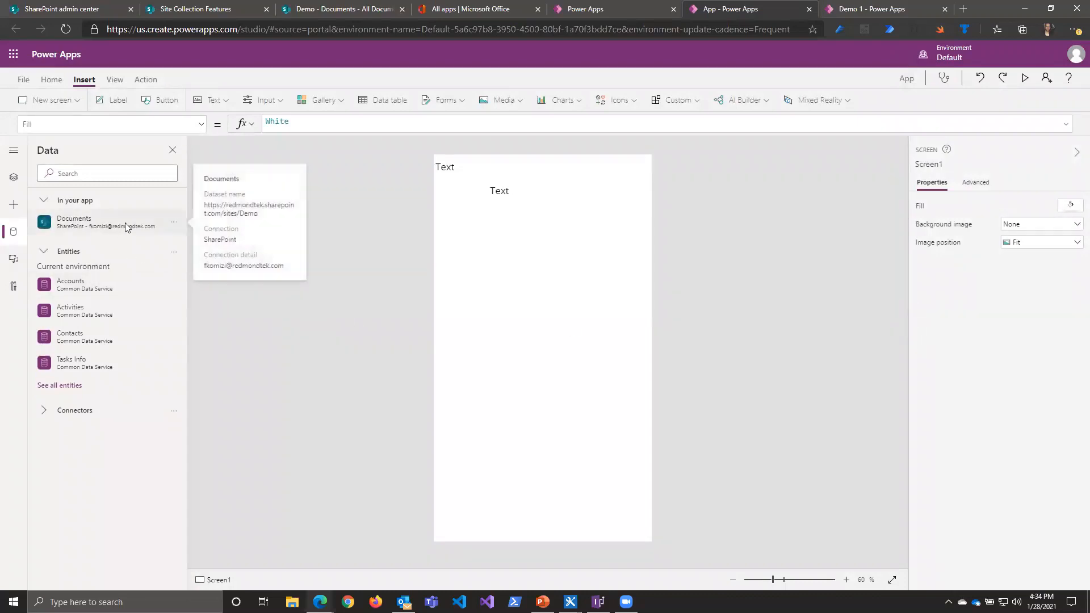
# Step: Insert a vertical gallery, move it below the labels to Y 201, and extend it to a height of 935
pyautogui.click(14, 178)
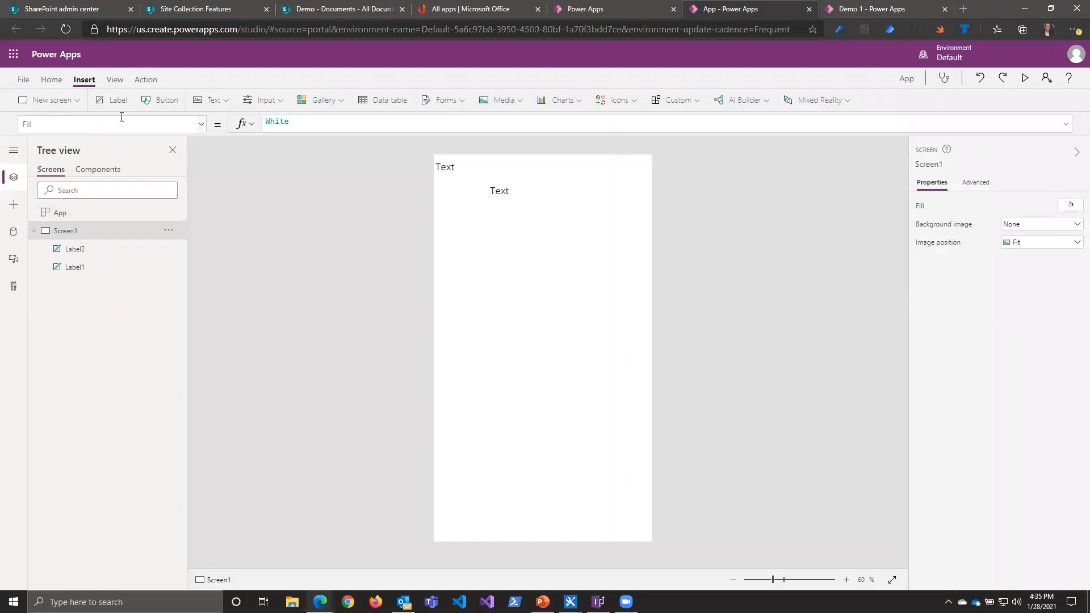
pyautogui.click(340, 104)
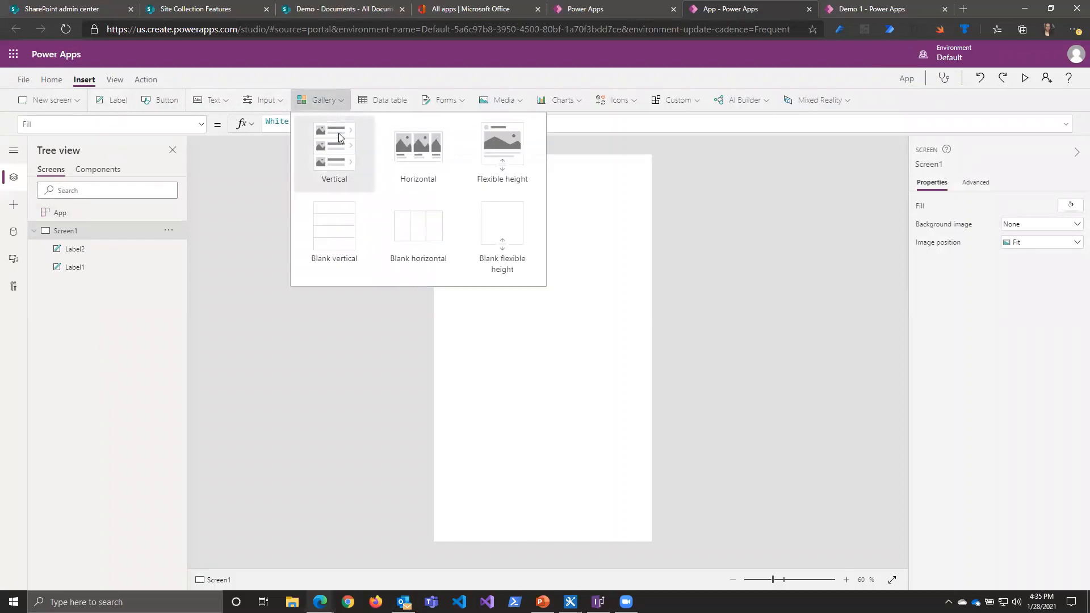
pyautogui.click(337, 161)
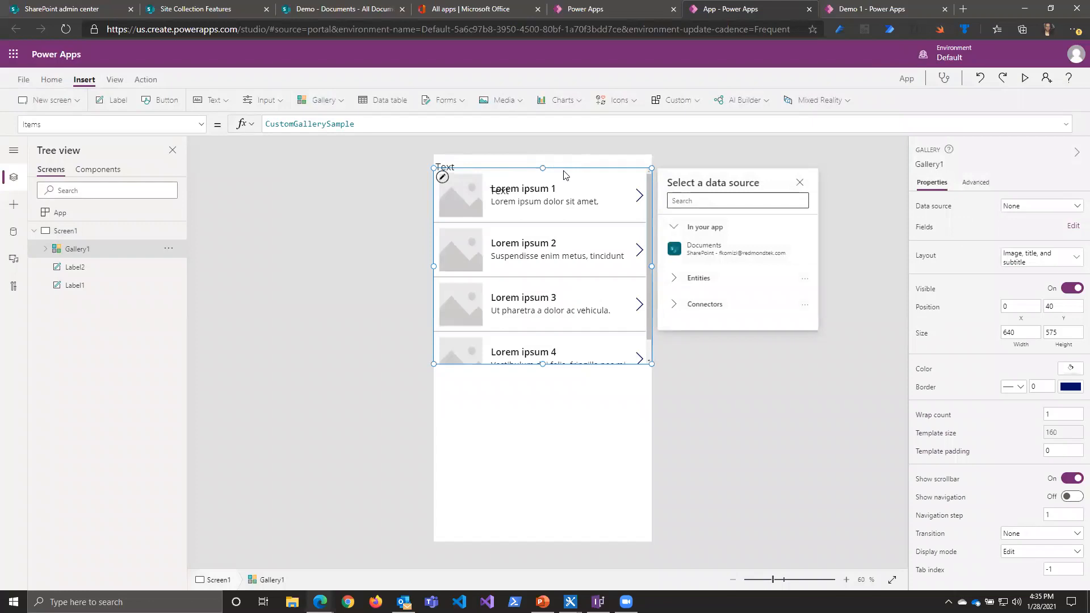
pyautogui.moveTo(564, 169); pyautogui.dragTo(558, 222)
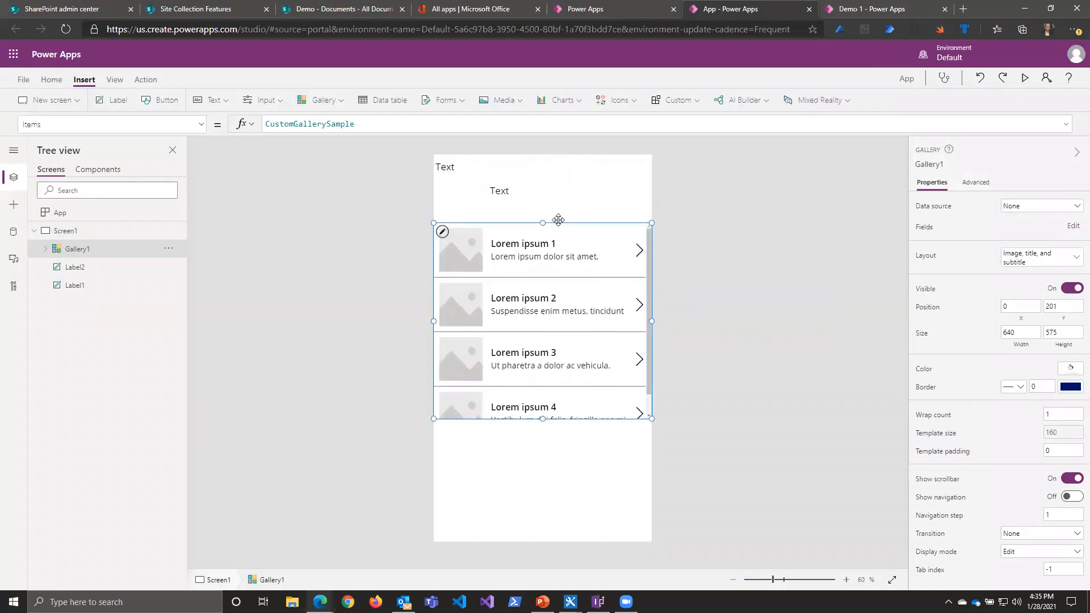
pyautogui.moveTo(543, 421); pyautogui.dragTo(543, 543)
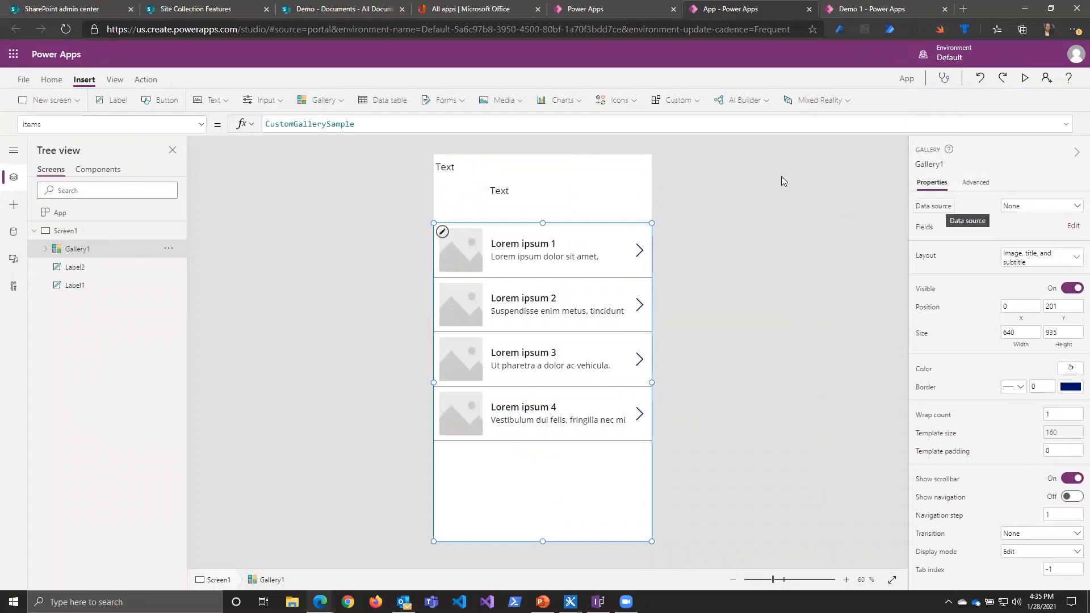
# Step: Set the gallery's Items property to the Documents data source in place of the sample data
pyautogui.click(197, 124)
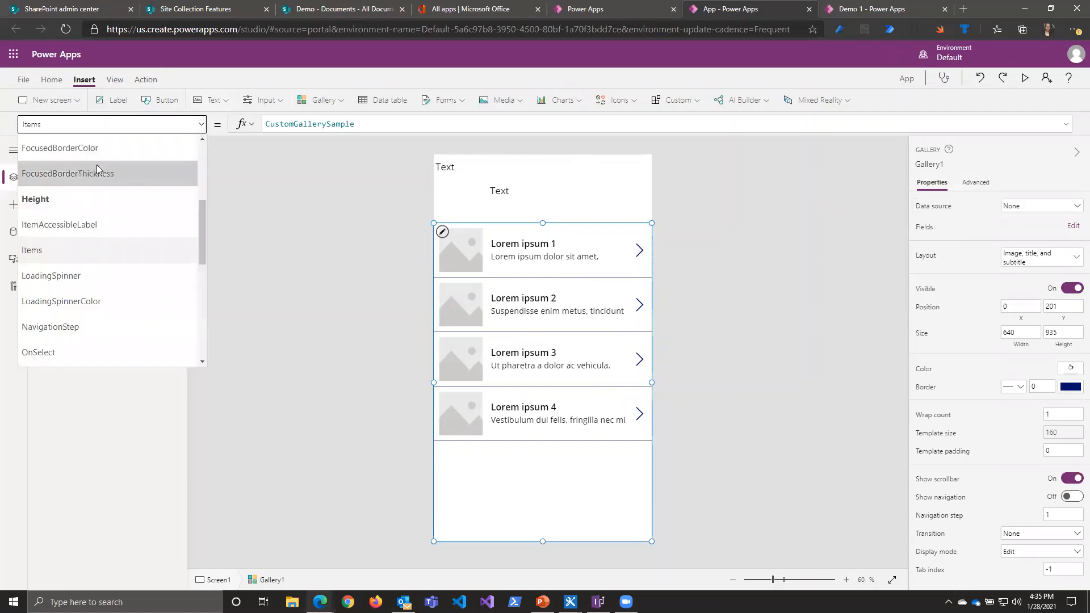
pyautogui.scroll(1, 142, 272)
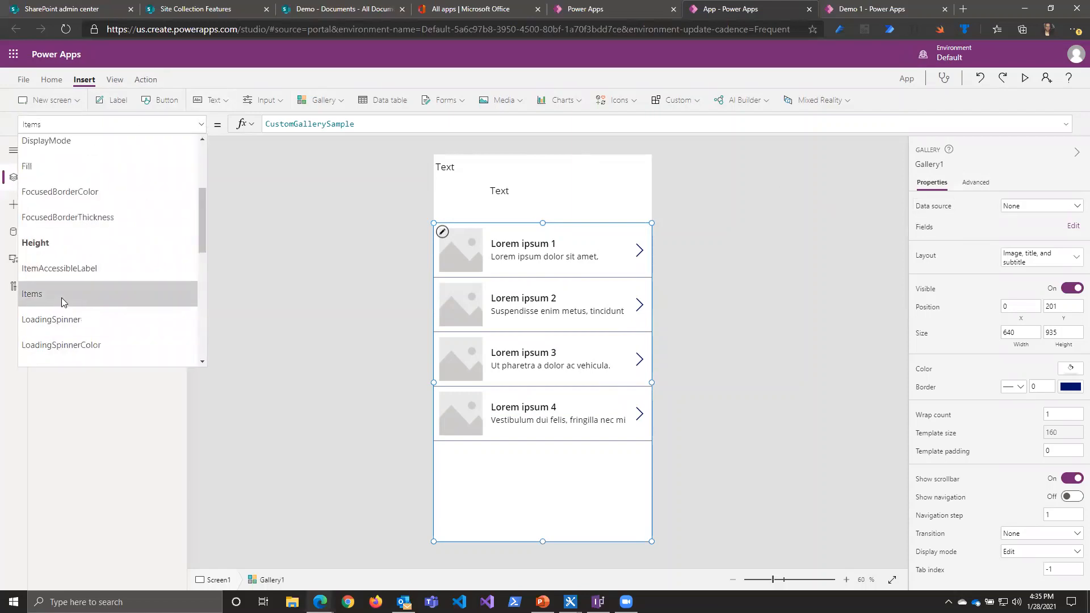
pyautogui.click(61, 296)
pyautogui.doubleClick(333, 123)
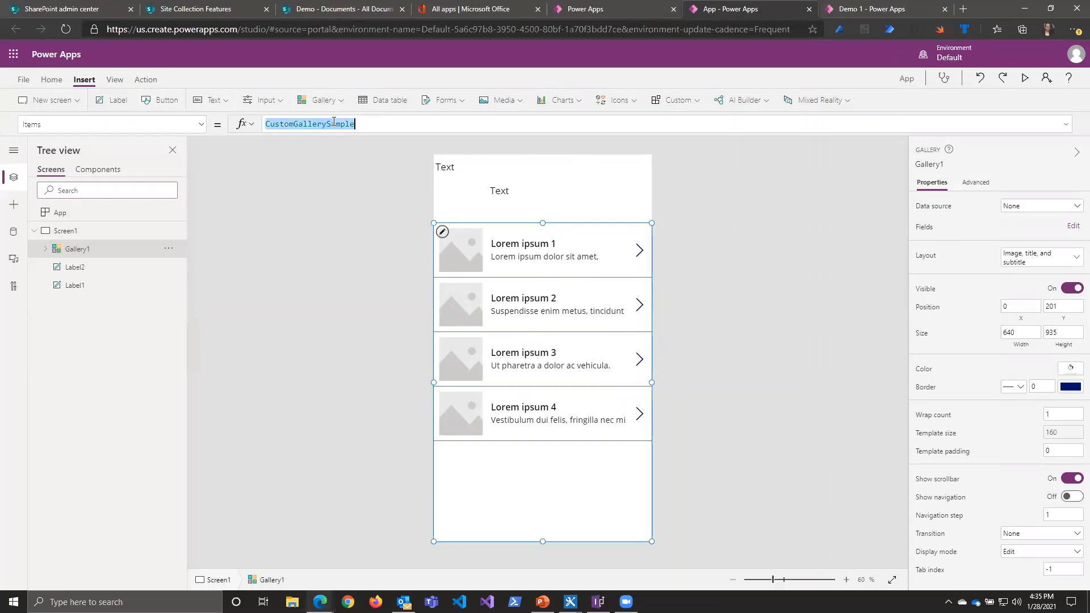
pyautogui.press('BackSpace')
pyautogui.write('Doc')
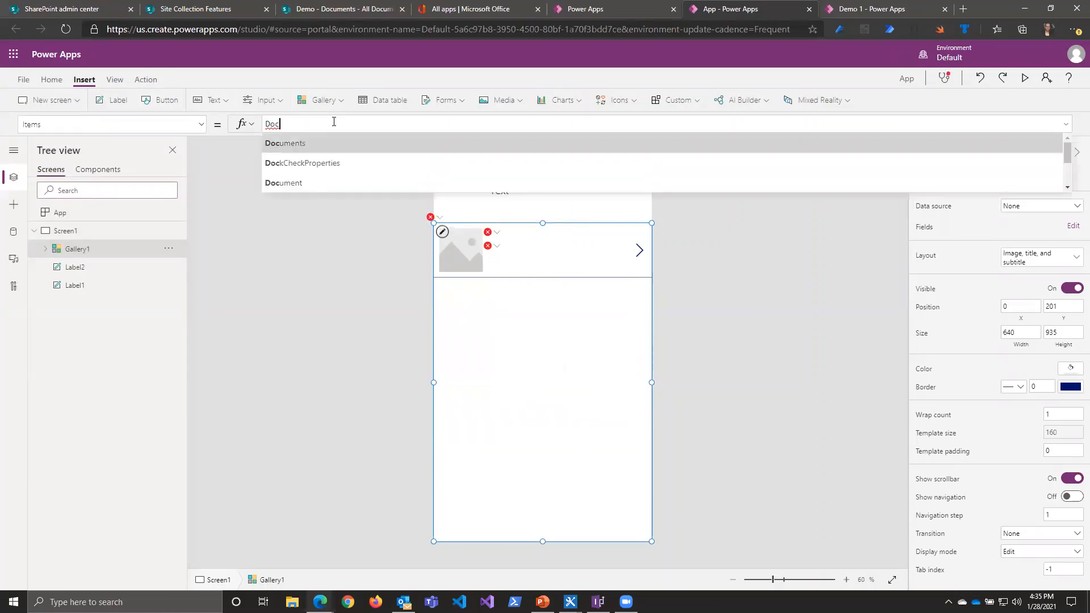
pyautogui.press('Down')
pyautogui.press('Down')
pyautogui.press('Down')
pyautogui.press('Down')
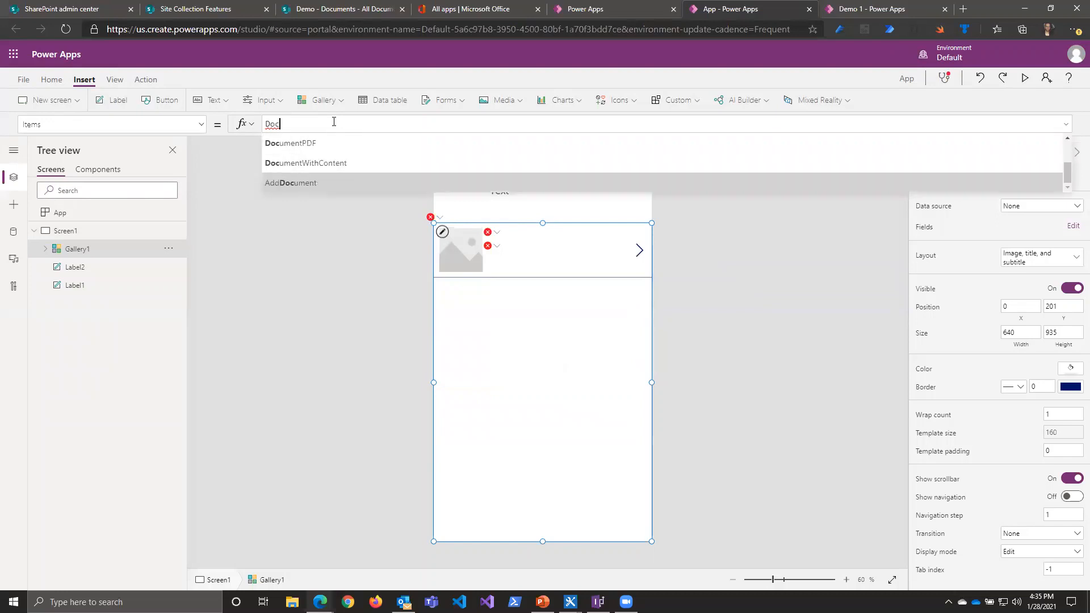
pyautogui.press('Up')
pyautogui.press('Up')
pyautogui.press('Up')
pyautogui.press('Up')
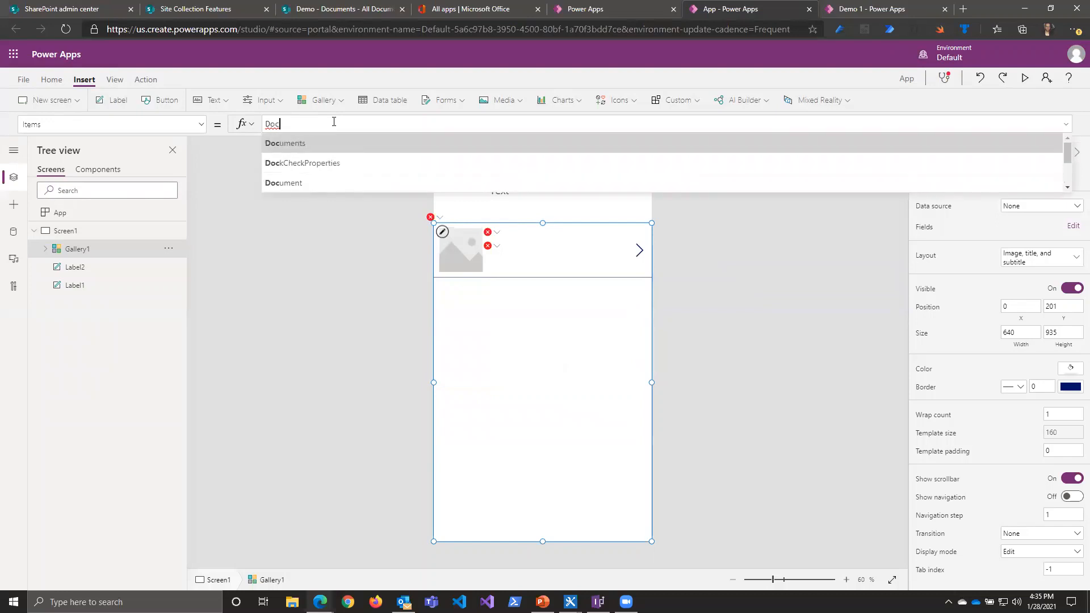
pyautogui.press('Return')
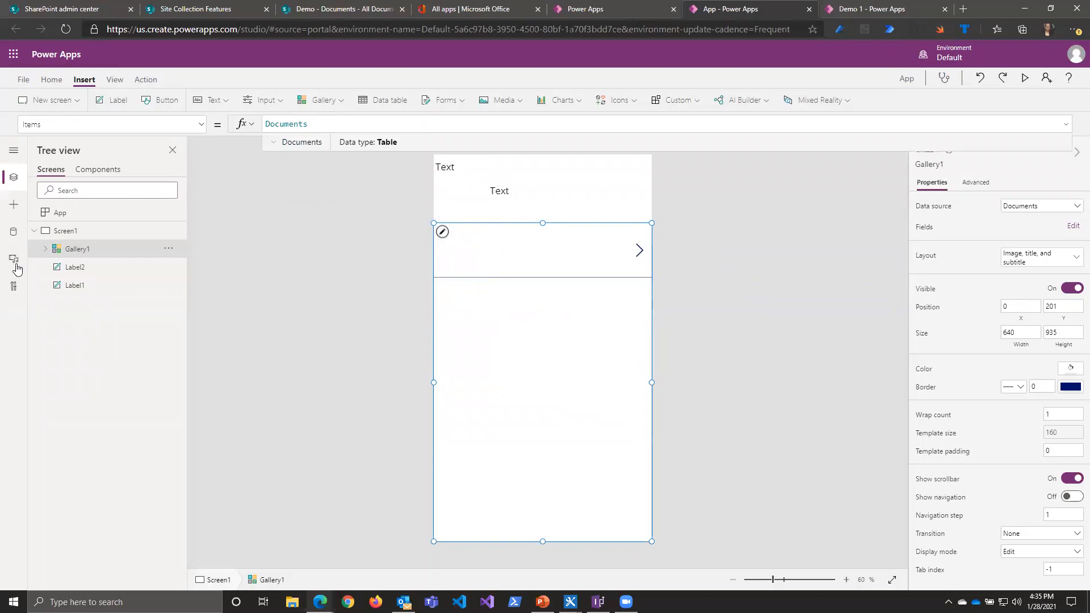
# Step: Edit the gallery's fields so that the subtitle shows Name and the title shows Created
pyautogui.click(45, 249)
pyautogui.click(46, 249)
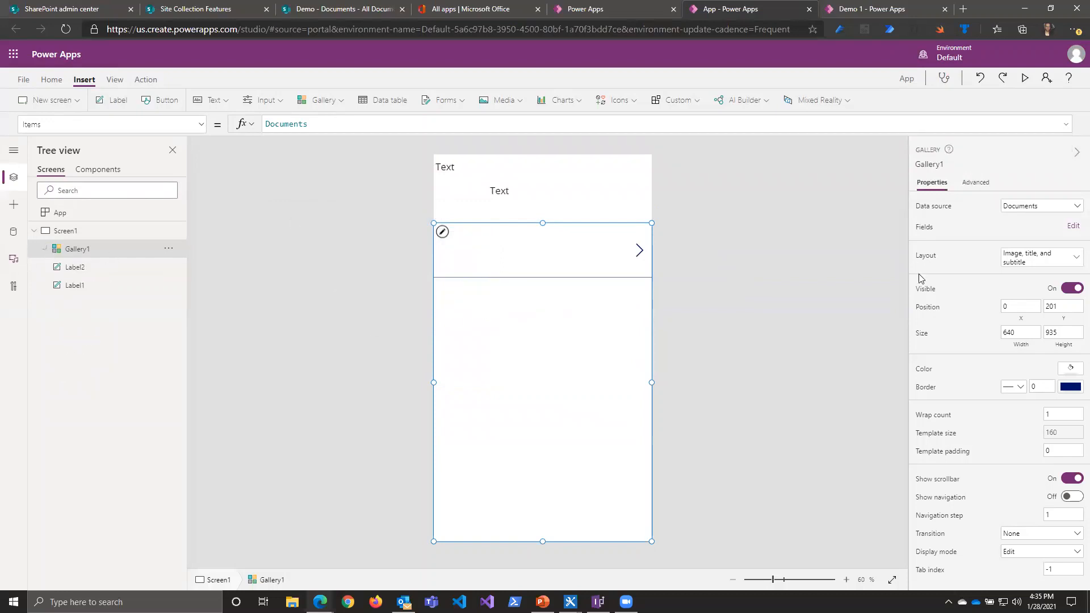
pyautogui.click(1073, 226)
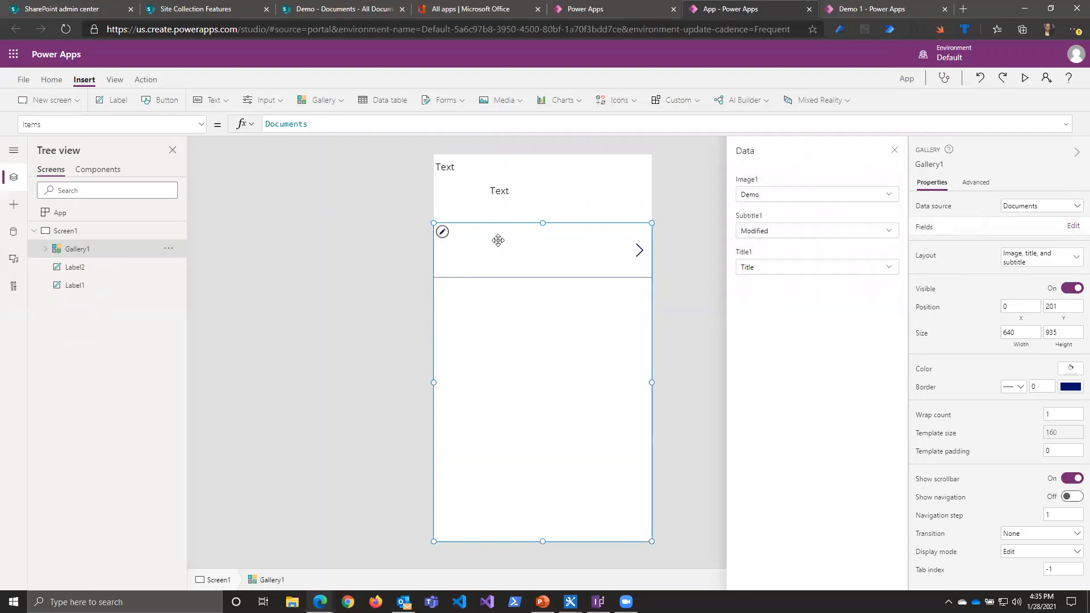
pyautogui.click(792, 237)
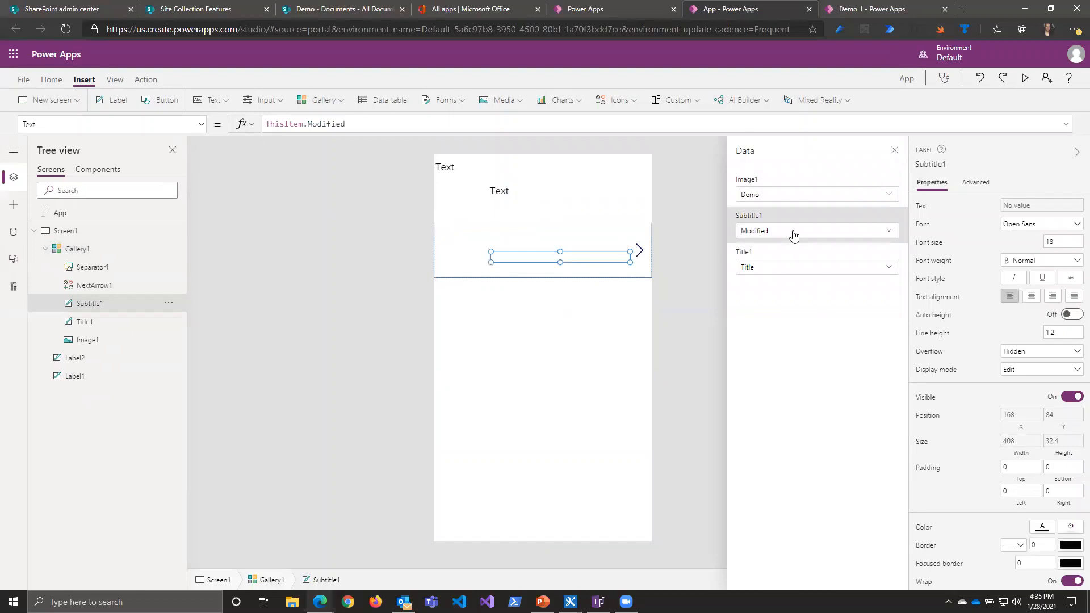
pyautogui.click(792, 234)
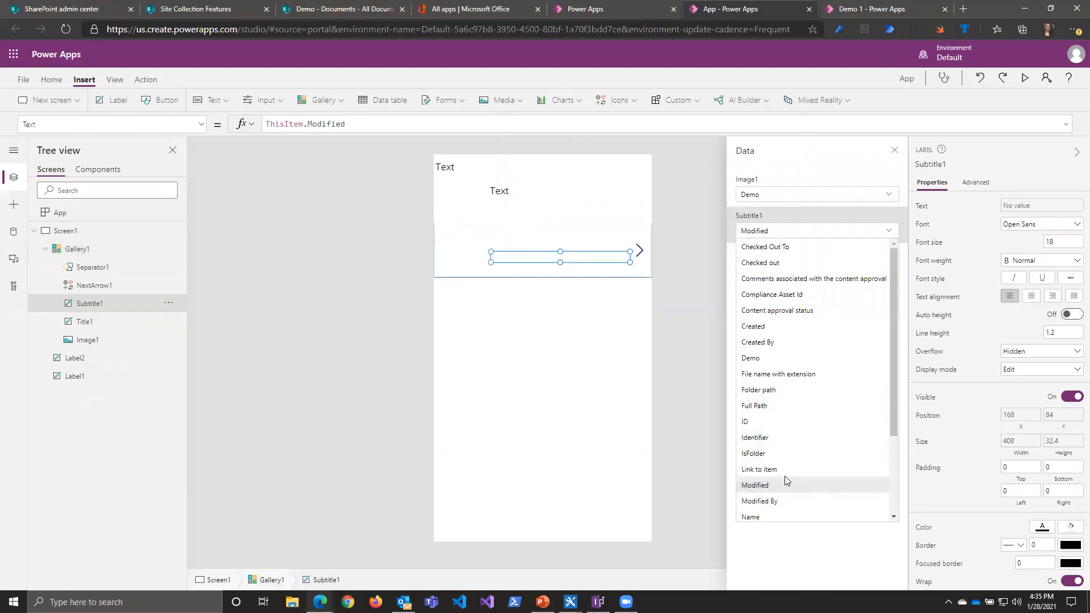
pyautogui.scroll(-3, 783, 483)
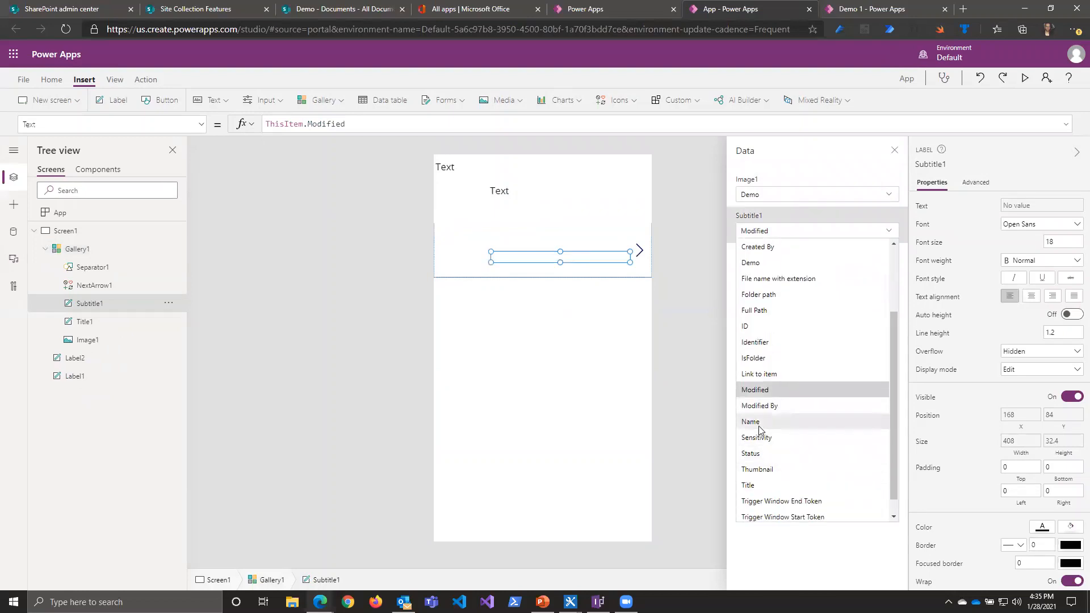
pyautogui.click(761, 423)
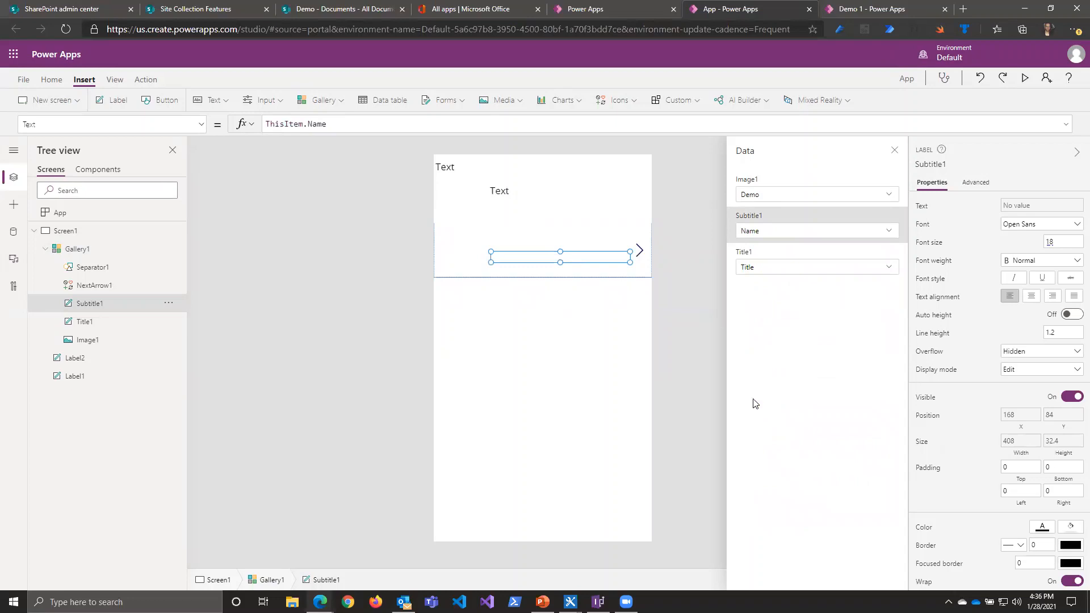
pyautogui.click(766, 268)
pyautogui.click(767, 268)
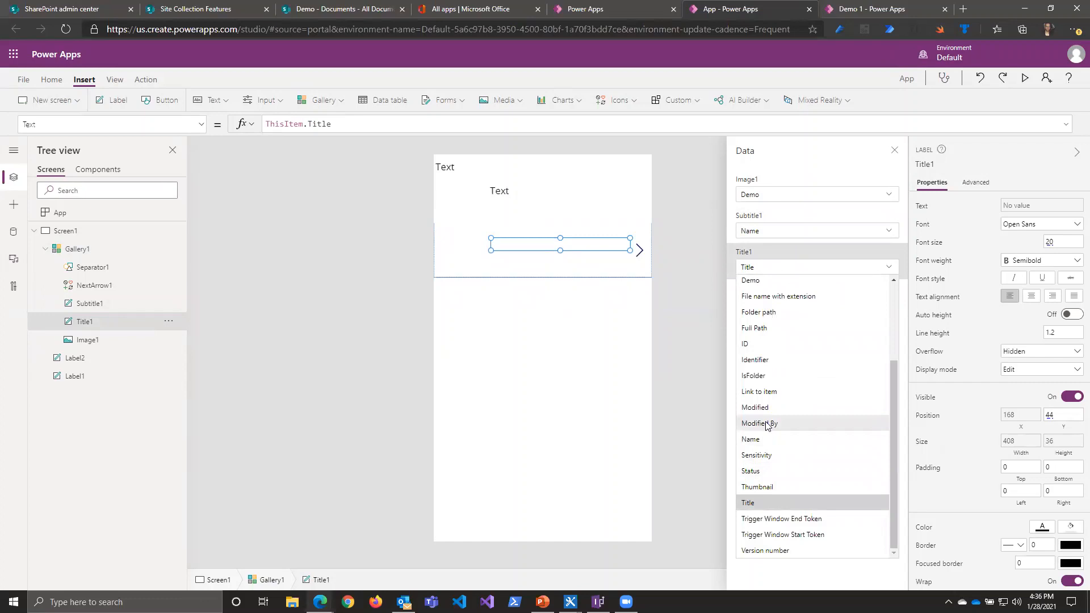
pyautogui.scroll(3, 769, 502)
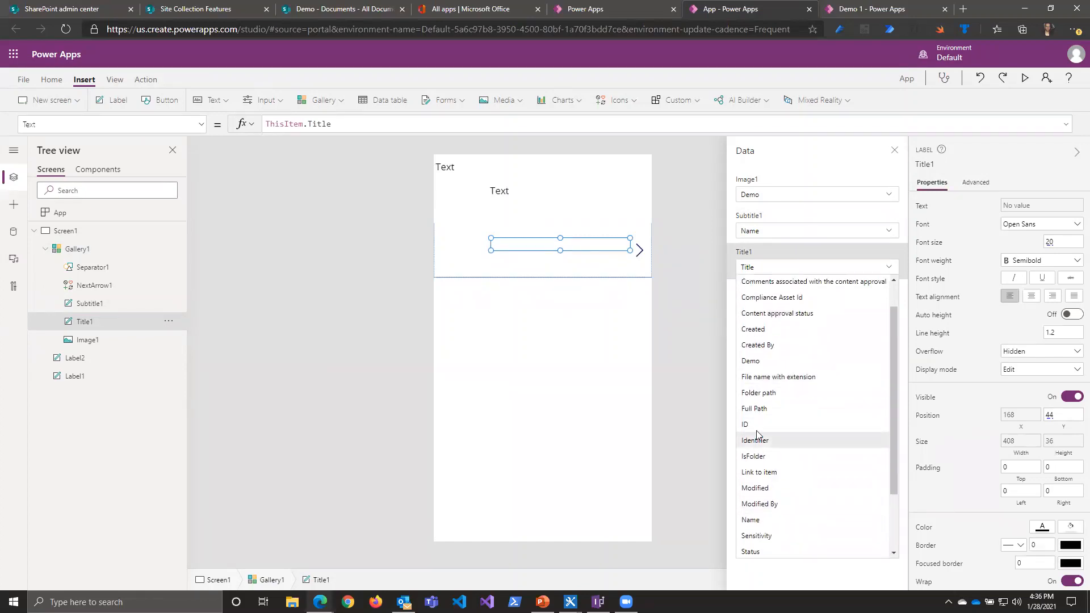
pyautogui.click(755, 345)
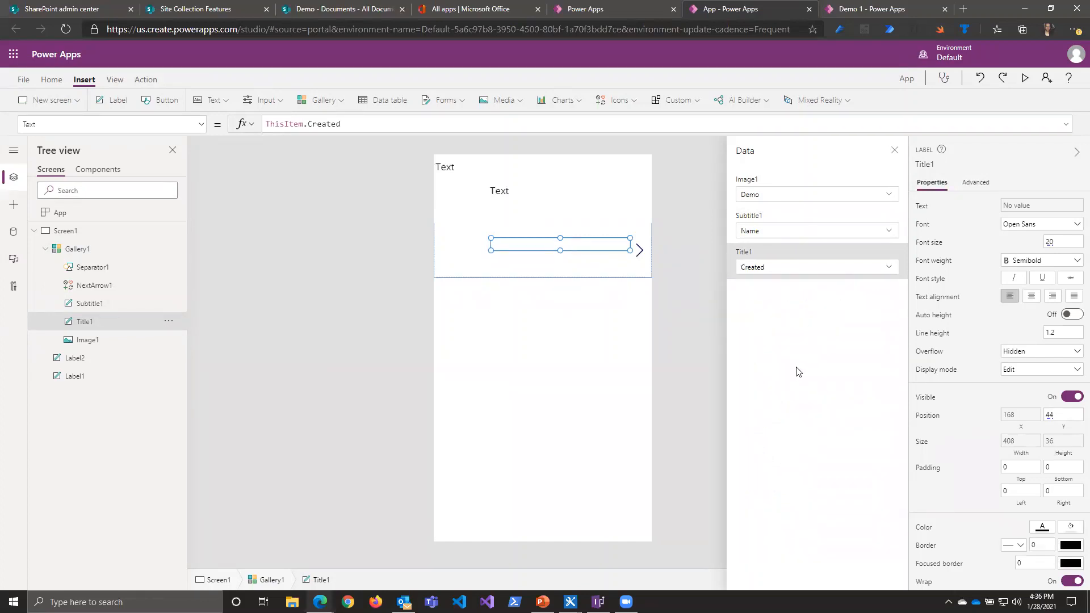
# Step: In the Demo site's SharePoint Documents library, upload the seven zip files from adv-types-02-intersection-types.zip through prj-00-initial-starting-setup.zip in Downloads
pyautogui.click(341, 11)
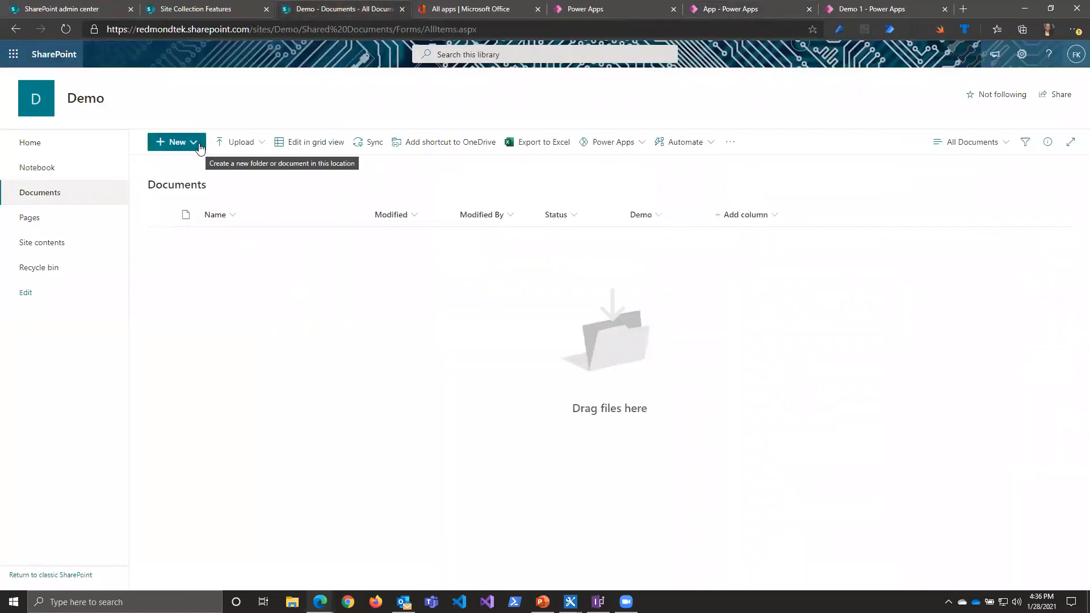
pyautogui.click(195, 146)
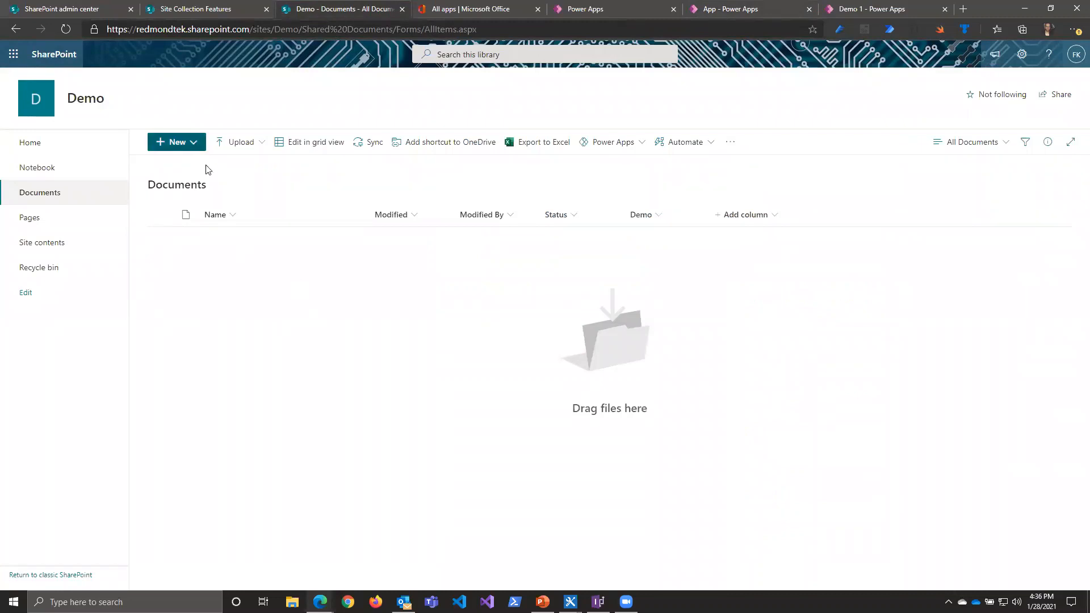
pyautogui.click(239, 148)
pyautogui.click(241, 168)
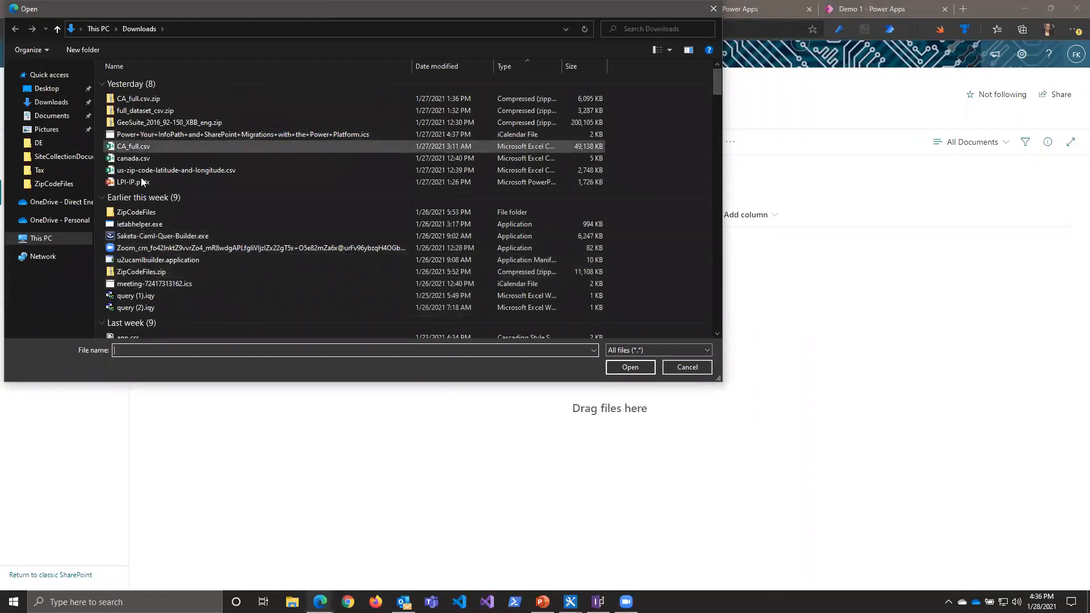
pyautogui.scroll(-6, 185, 308)
pyautogui.scroll(-2, 159, 260)
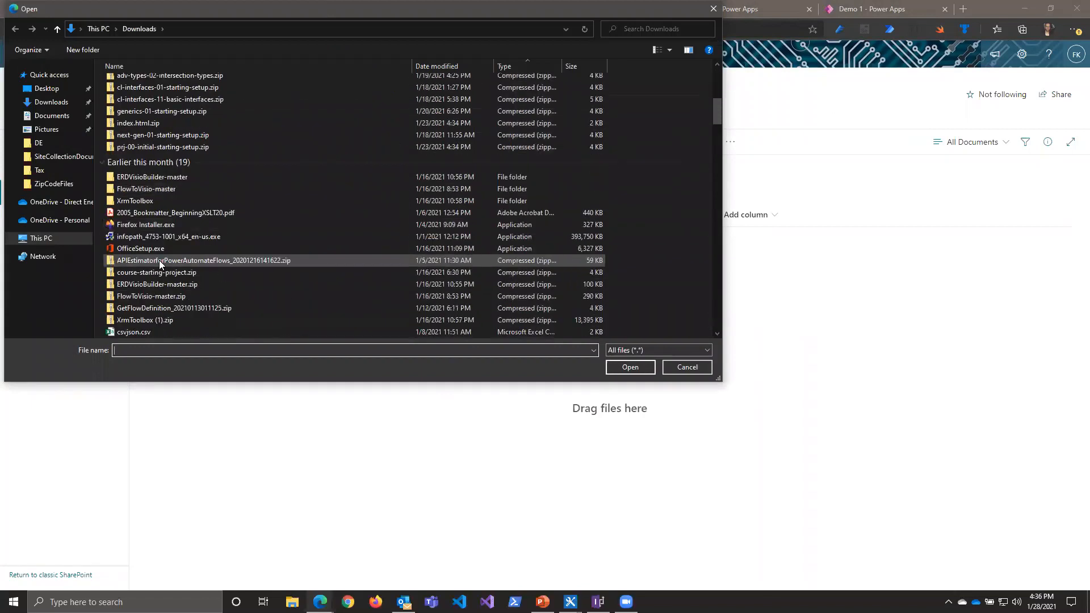
pyautogui.click(169, 78)
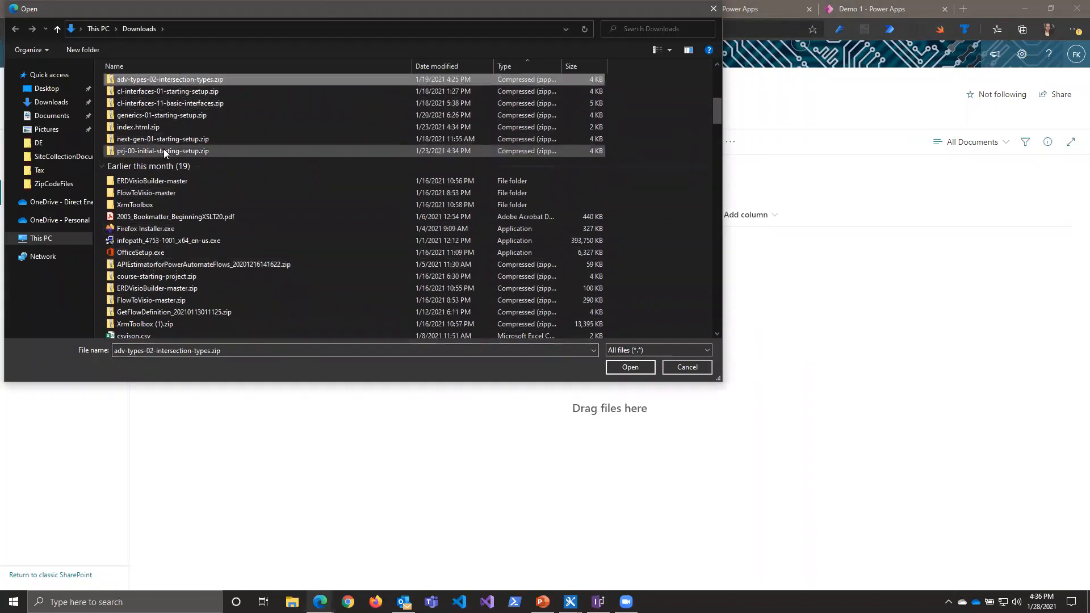
pyautogui.keyDown('shift'); pyautogui.click(164, 150); pyautogui.keyUp('shift')
pyautogui.click(618, 368)
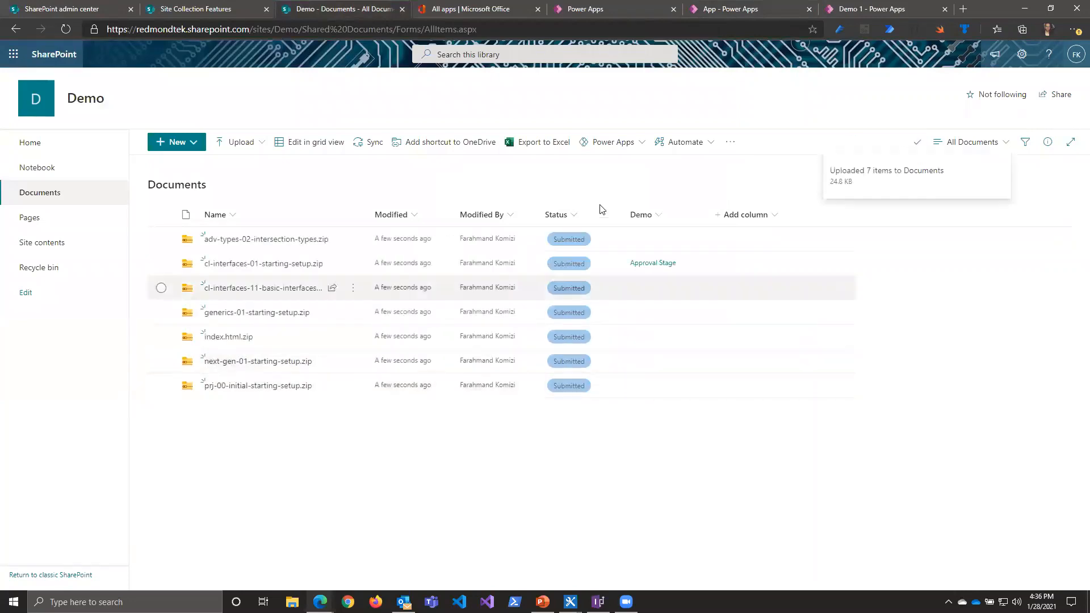
# Step: Return to the canvas app in Power Apps and refresh the Documents data source
pyautogui.click(749, 8)
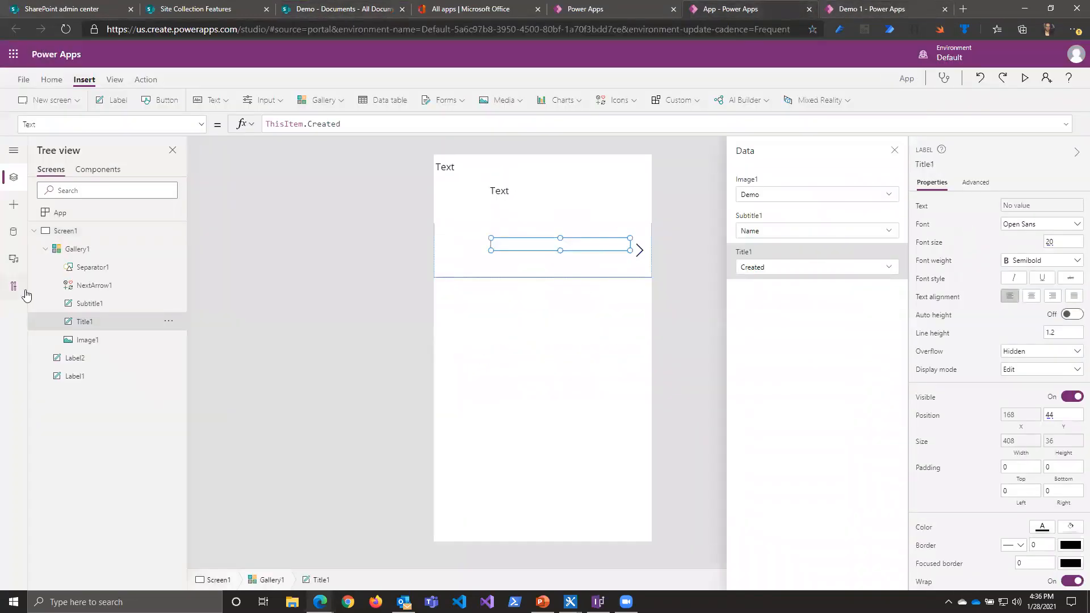
pyautogui.click(16, 233)
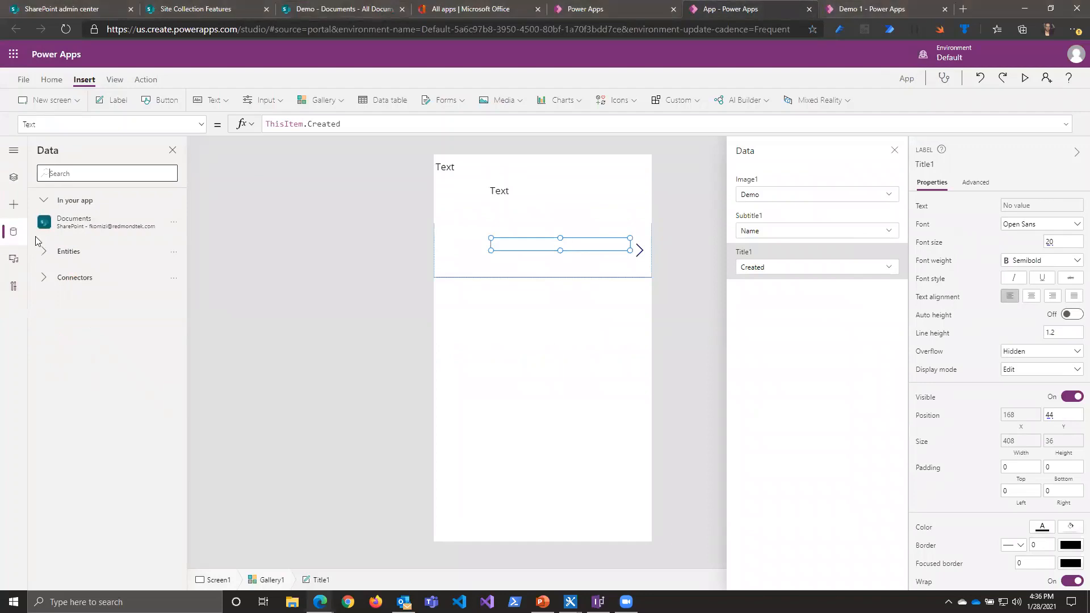
pyautogui.click(169, 223)
pyautogui.click(191, 258)
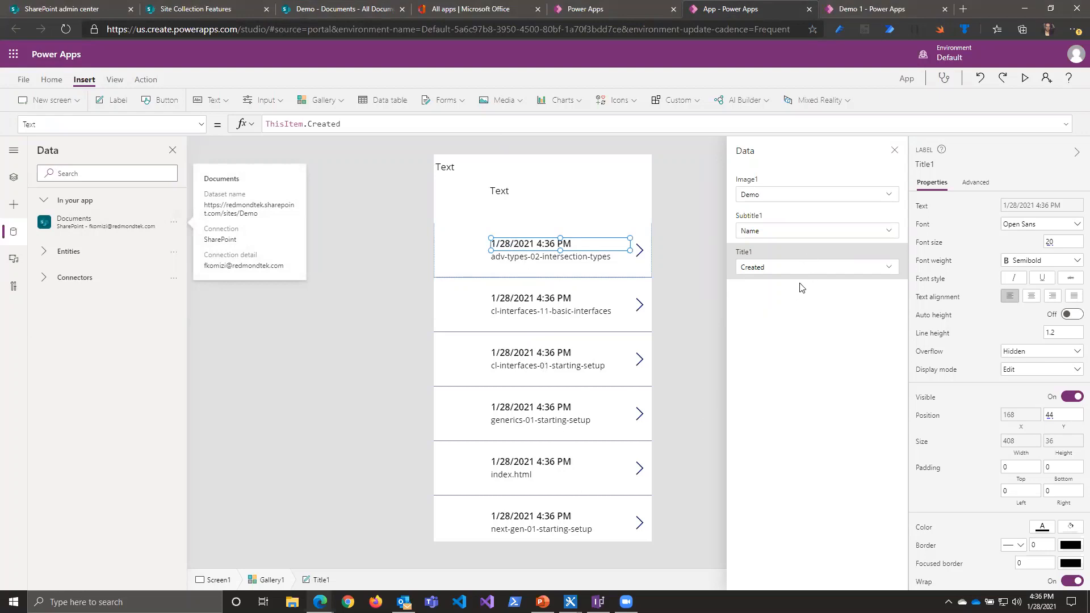
# Step: Change the gallery's layout to Title and subtitle, and bind its title to the Name field
pyautogui.click(13, 177)
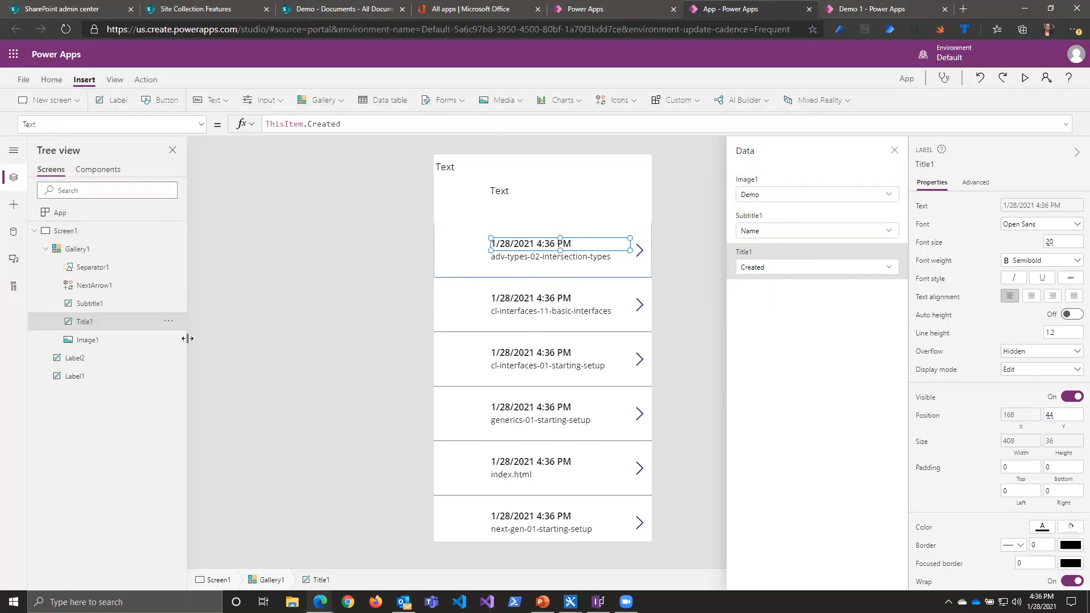
pyautogui.click(96, 251)
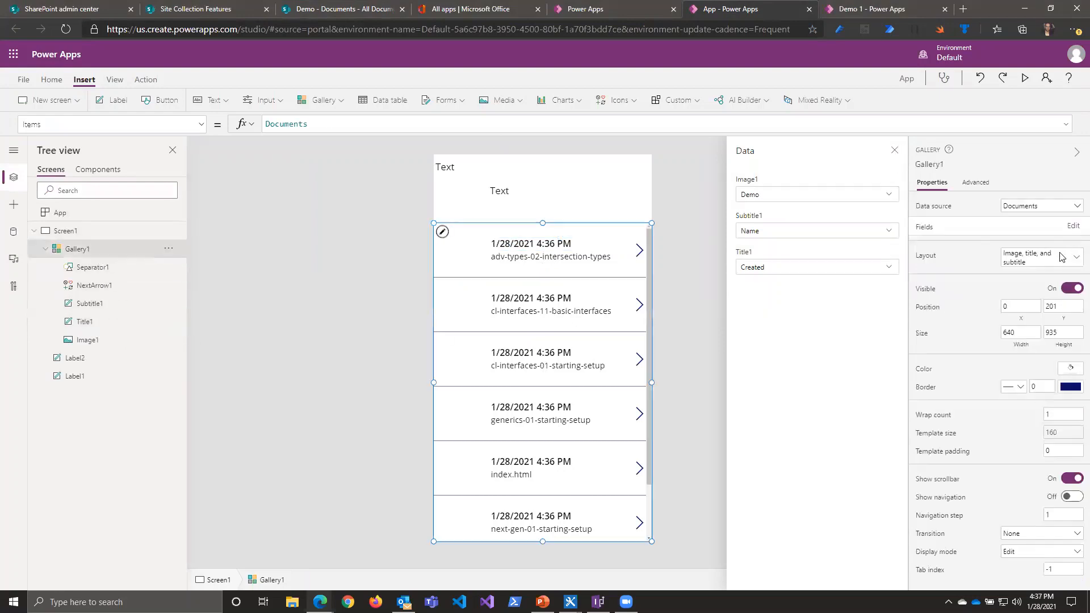
pyautogui.click(1062, 256)
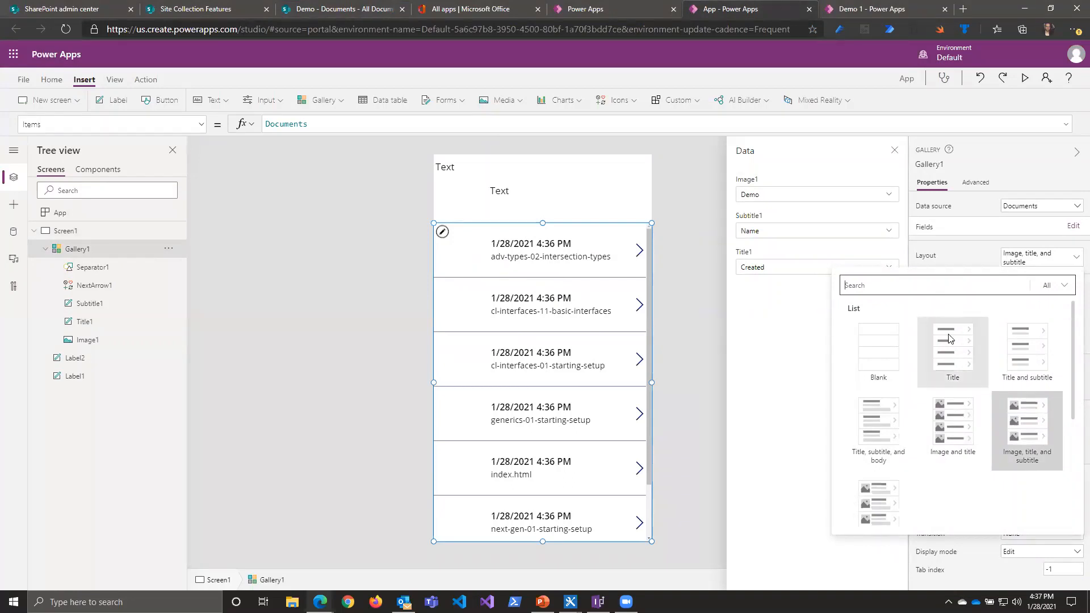
pyautogui.click(1035, 356)
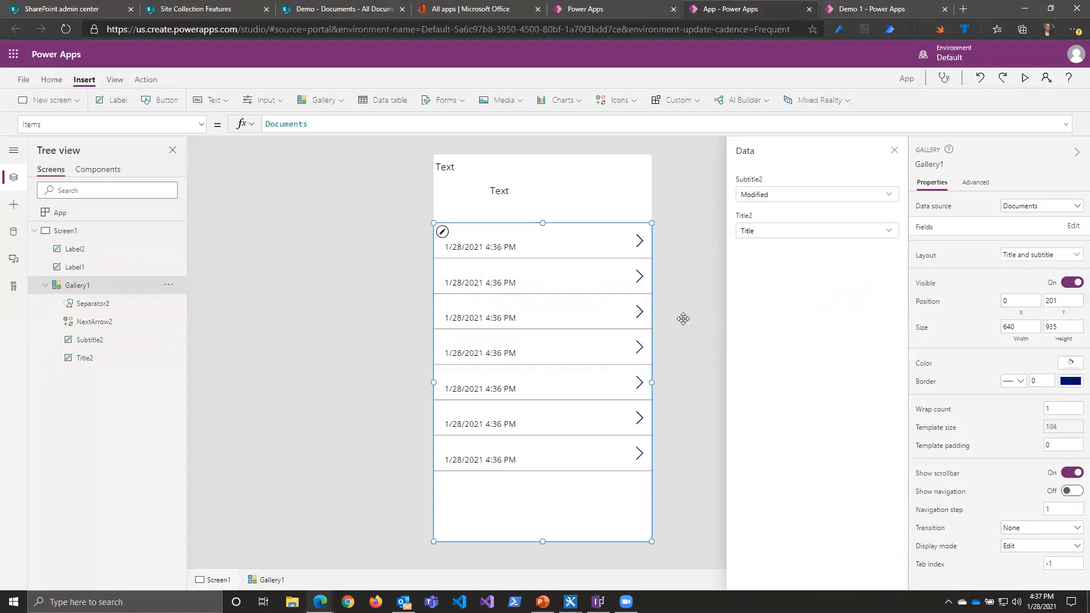
pyautogui.click(765, 237)
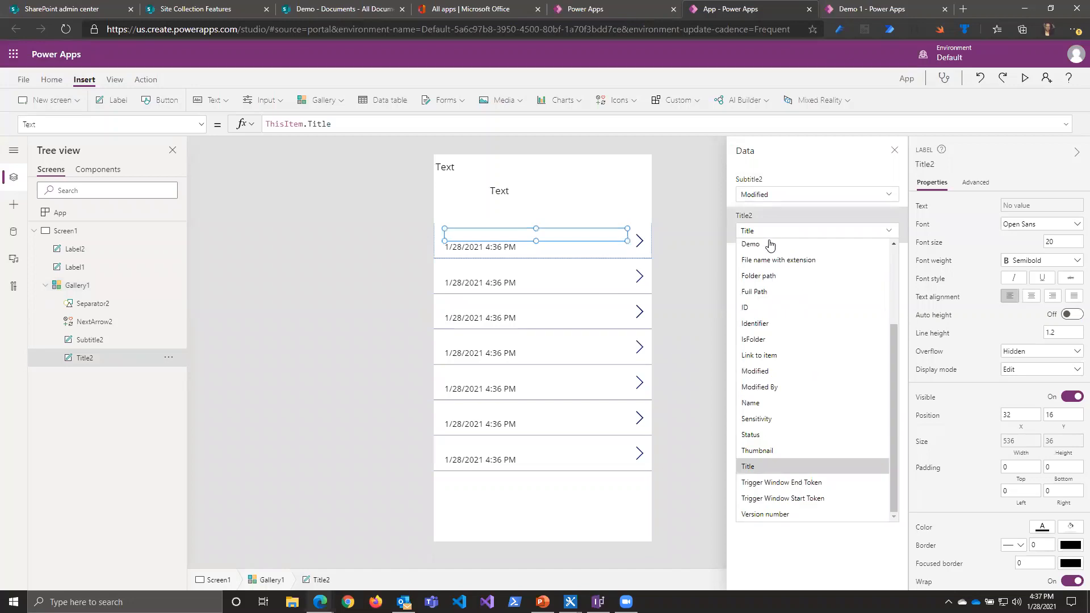
pyautogui.click(755, 402)
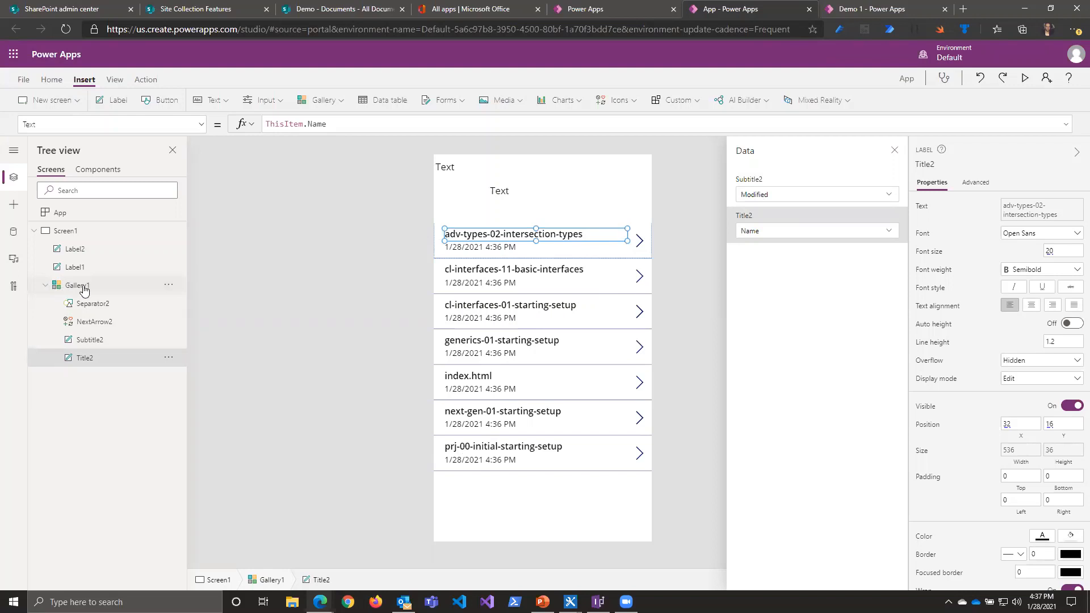
# Step: Add a label to the gallery's item template and bind it to the Status field
pyautogui.click(85, 289)
pyautogui.click(74, 322)
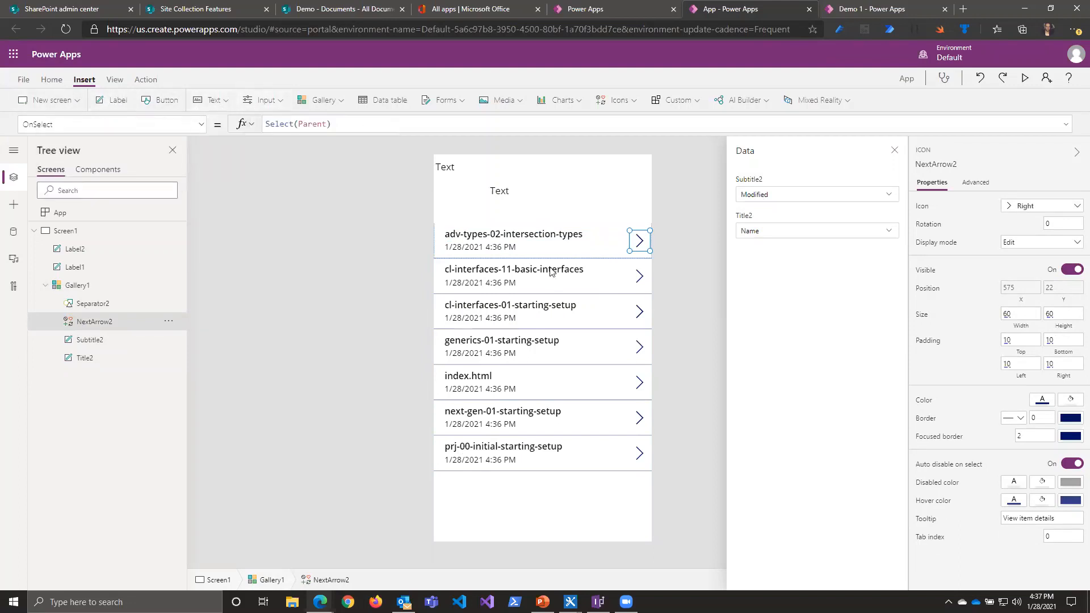
pyautogui.click(117, 102)
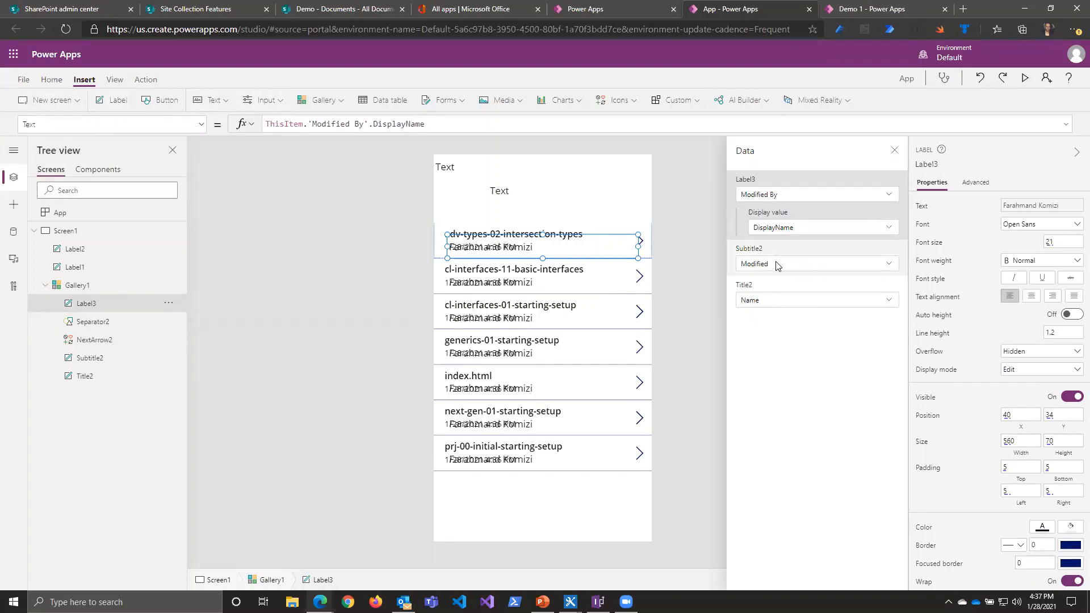
pyautogui.click(786, 232)
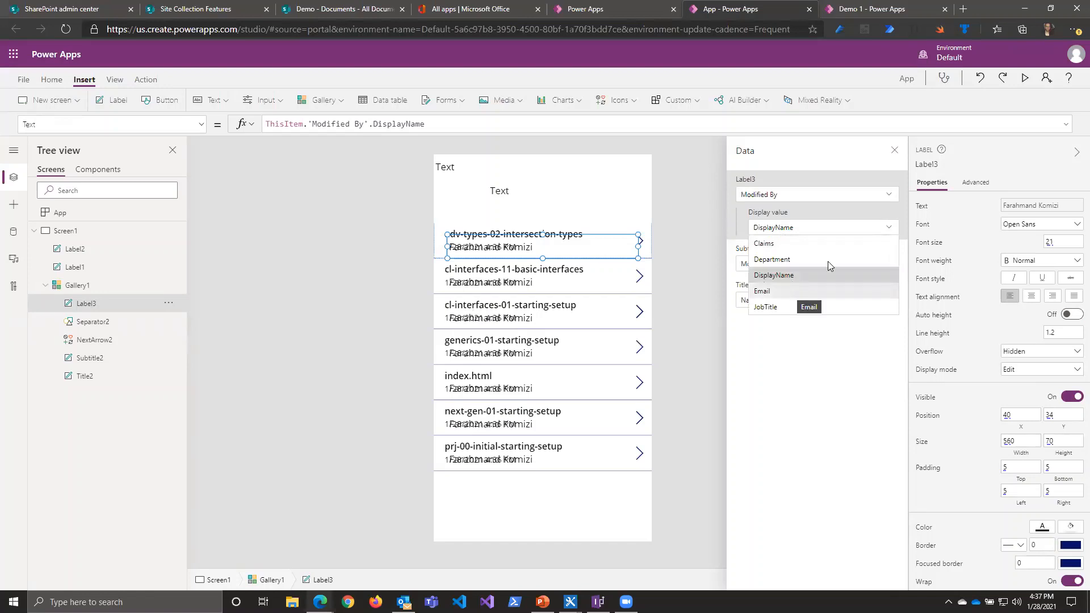
pyautogui.click(881, 197)
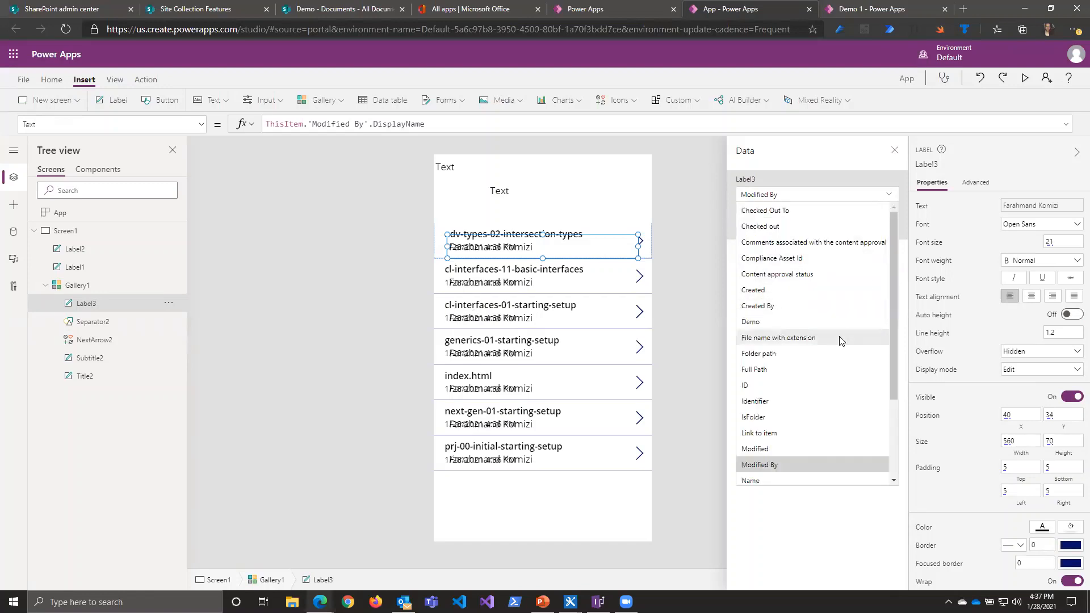
pyautogui.scroll(-3, 821, 409)
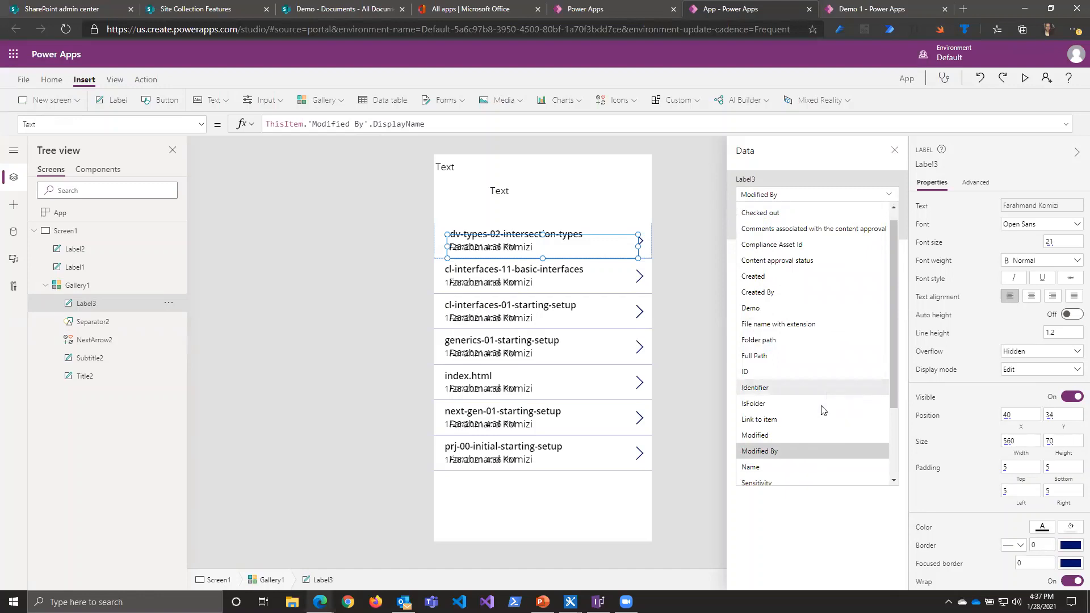
pyautogui.click(750, 398)
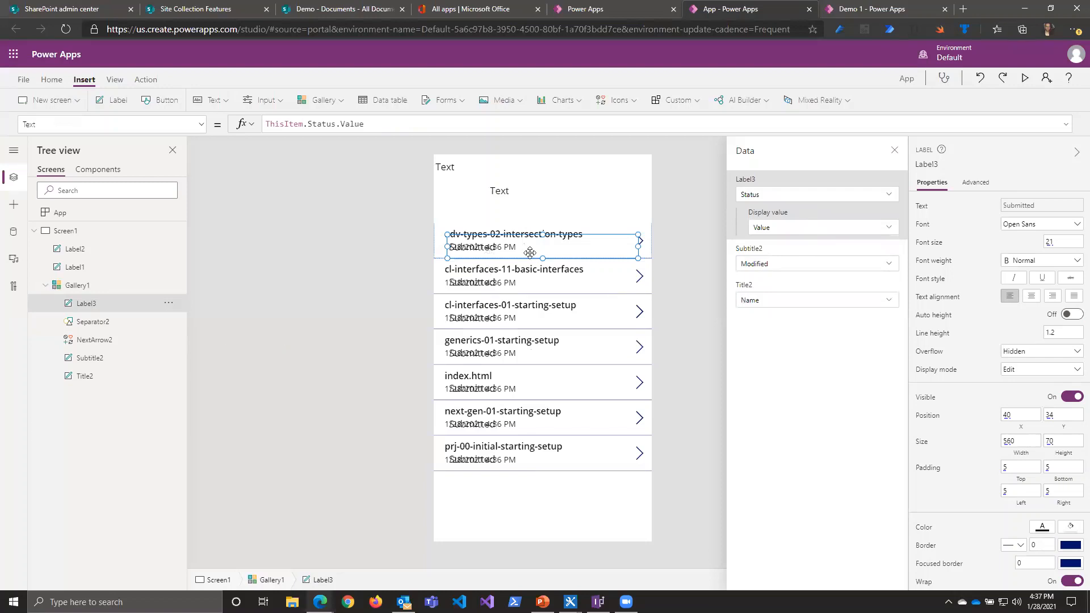
# Step: Make the gallery's item template taller and move the Status label below the modified date
pyautogui.click(436, 245)
pyautogui.moveTo(543, 255); pyautogui.dragTo(543, 285)
pyautogui.click(500, 247)
pyautogui.moveTo(500, 247); pyautogui.dragTo(497, 272)
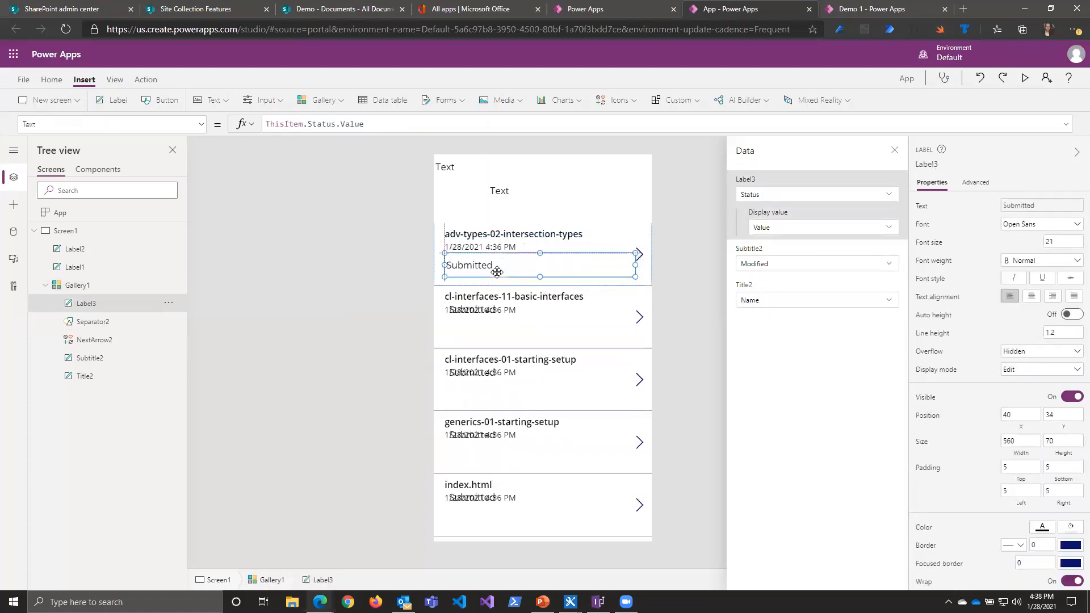
pyautogui.click(342, 342)
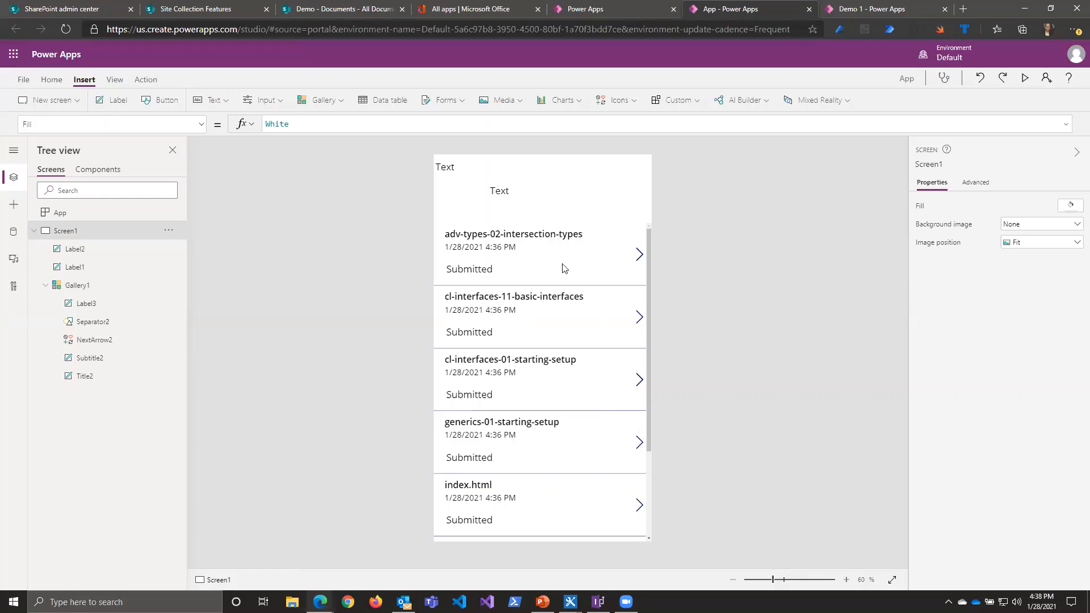
# Step: Add a blank second screen to the app
pyautogui.click(80, 102)
pyautogui.click(739, 340)
pyautogui.click(639, 254)
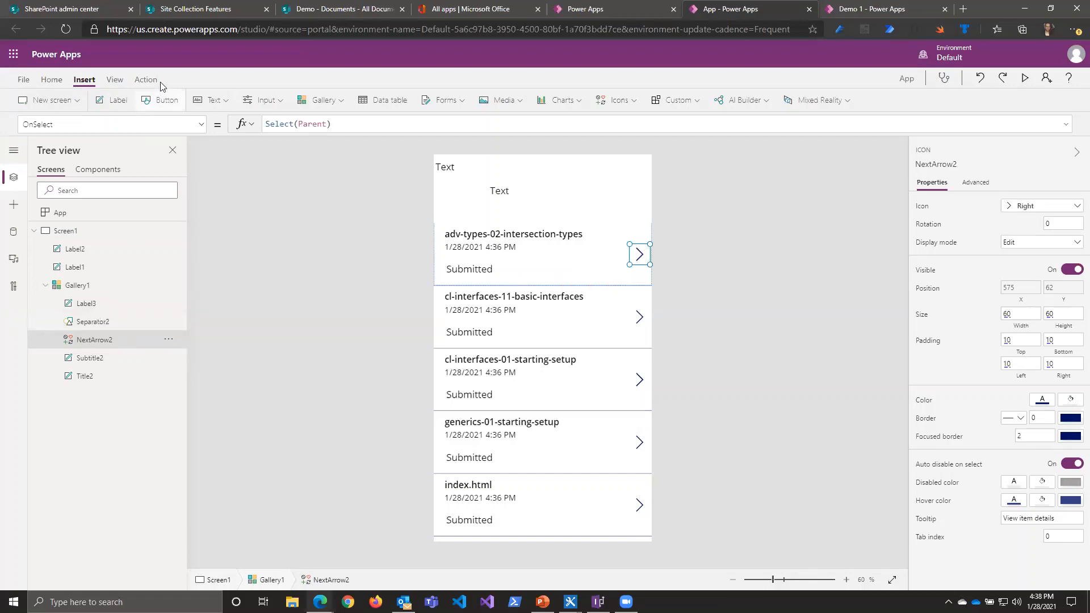
pyautogui.click(73, 101)
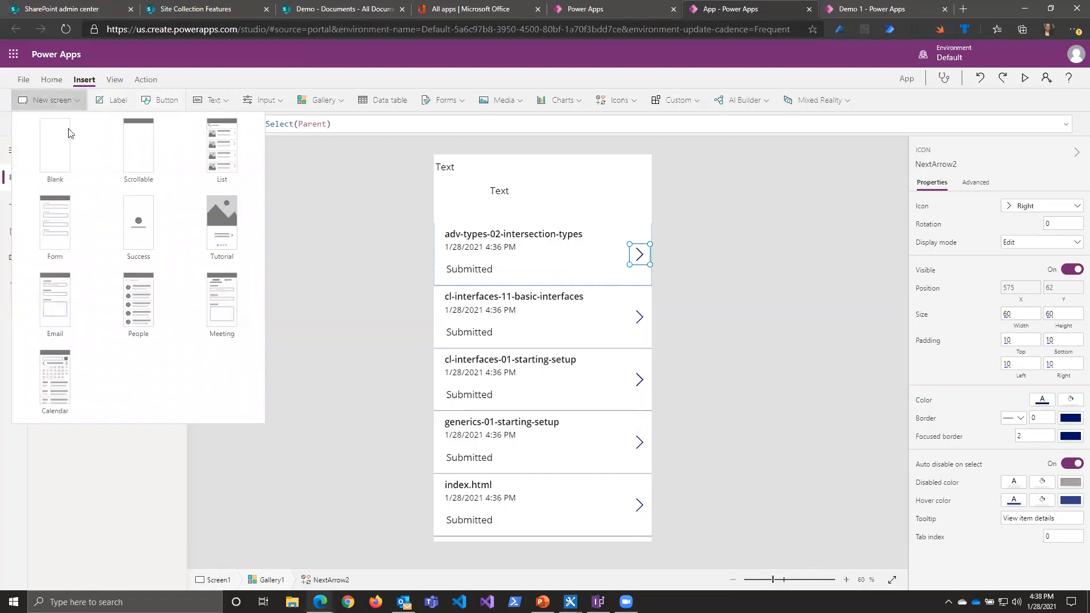
pyautogui.click(59, 160)
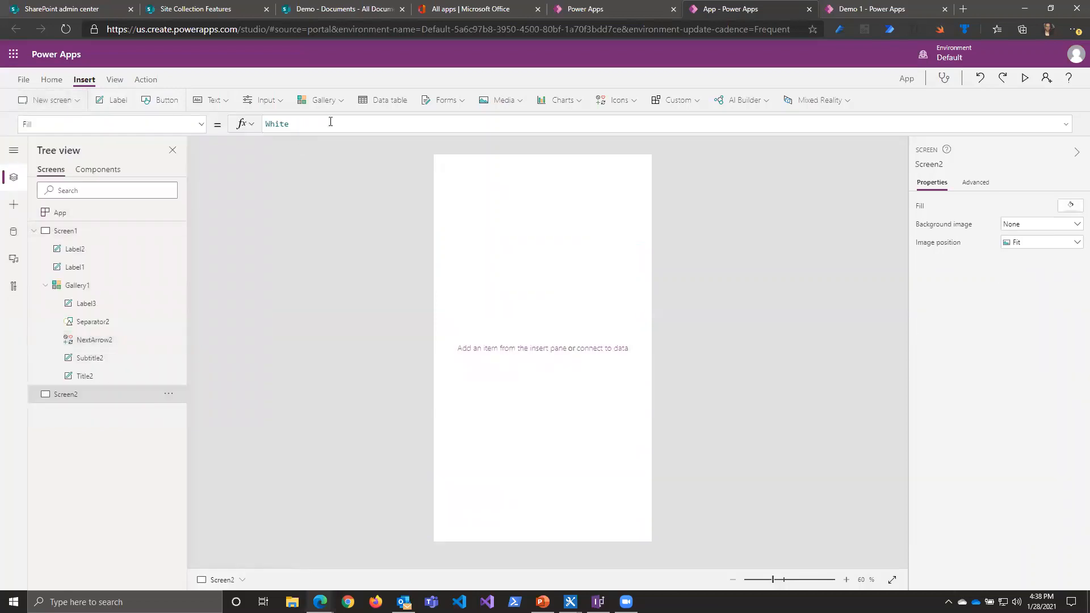
# Step: Insert an edit form on the blank screen and stretch it to the full screen, 640 by 1136
pyautogui.click(462, 102)
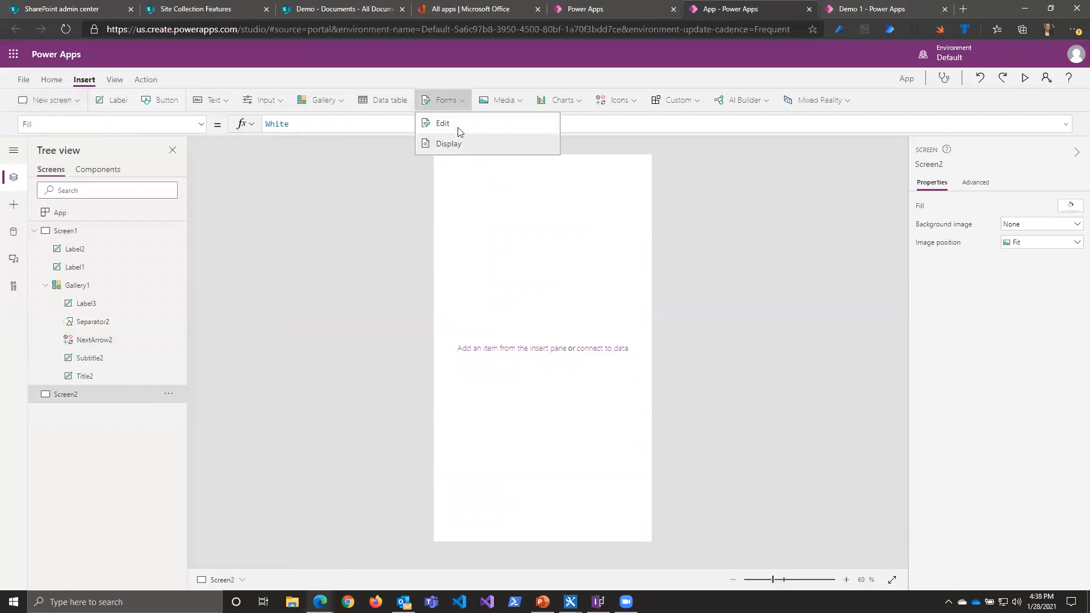
pyautogui.click(460, 131)
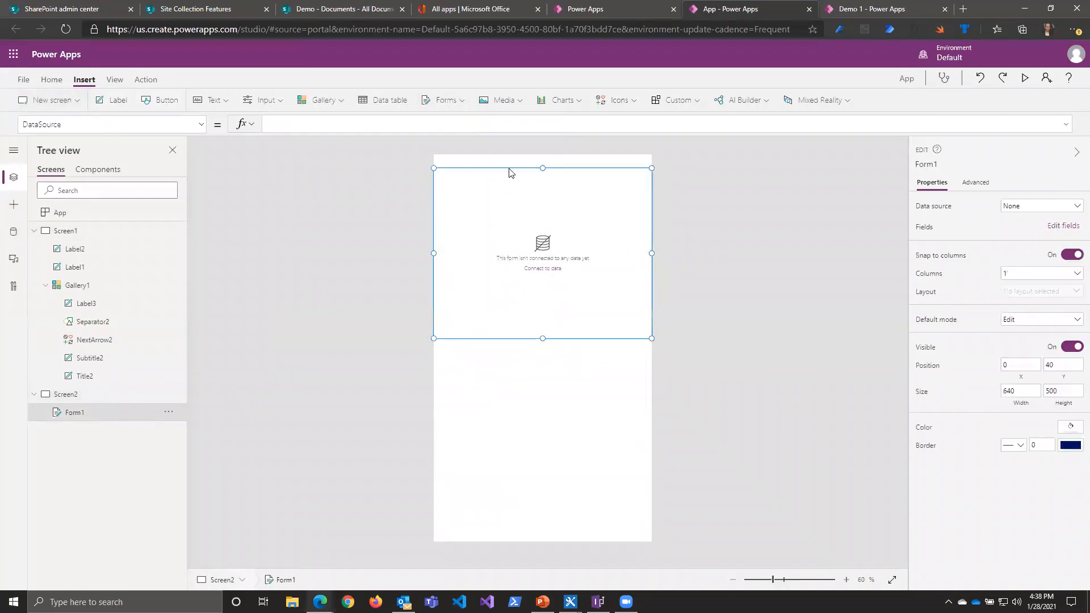
pyautogui.moveTo(510, 172); pyautogui.dragTo(512, 155)
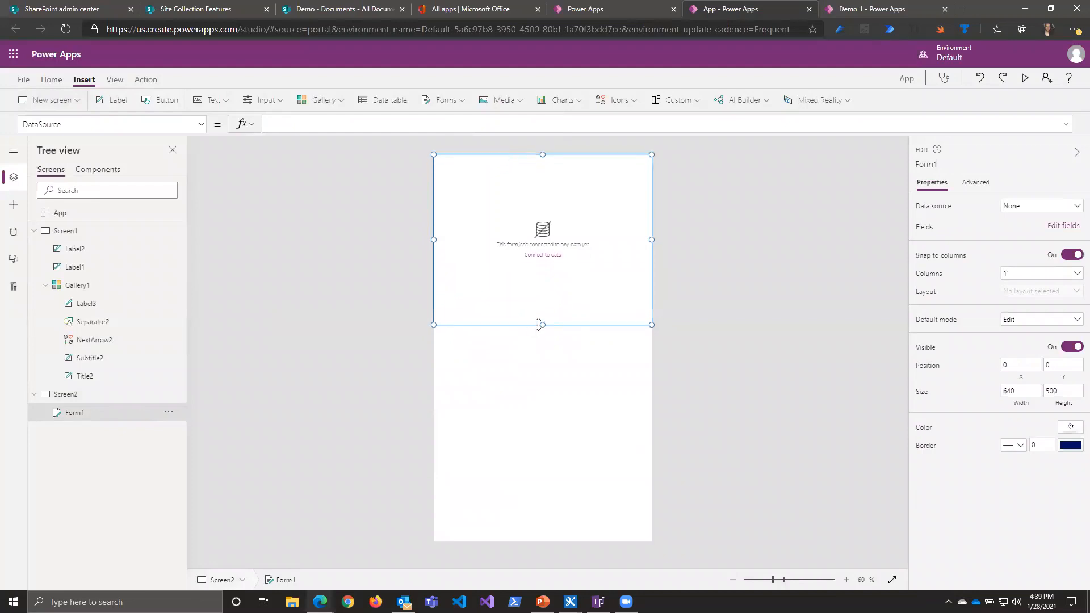
pyautogui.moveTo(538, 325); pyautogui.dragTo(523, 583)
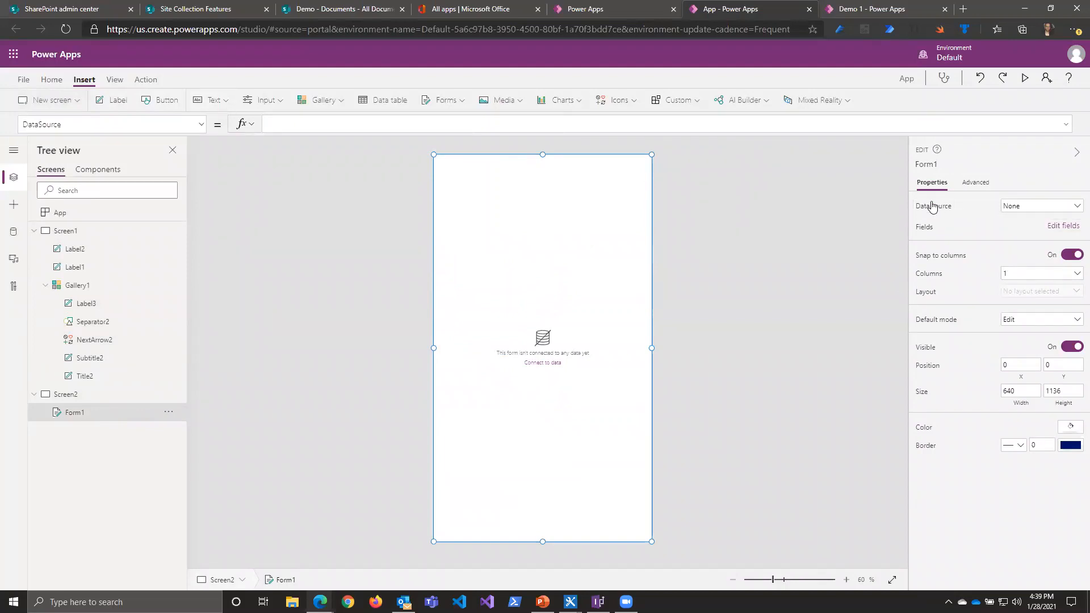
# Step: Connect the form to the Documents data source and add the Created and Created By fields
pyautogui.click(1077, 209)
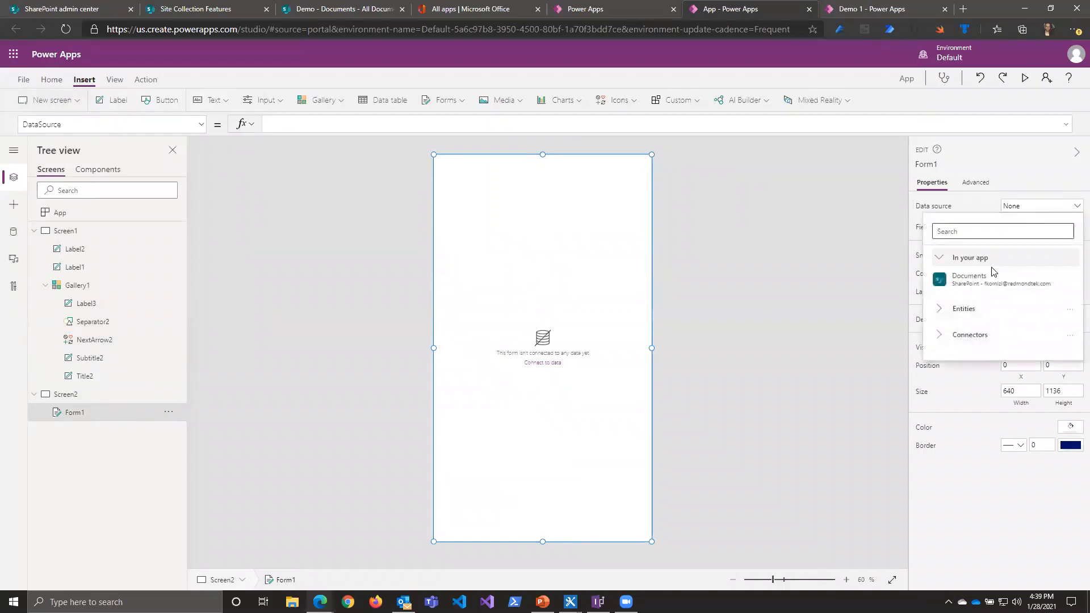
pyautogui.click(855, 305)
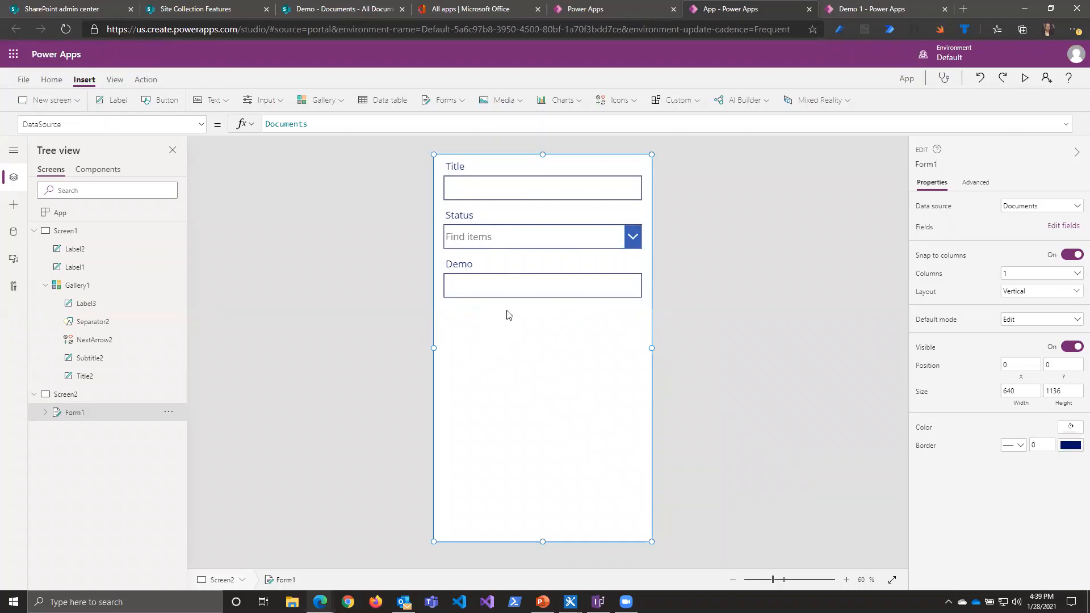
pyautogui.click(1058, 226)
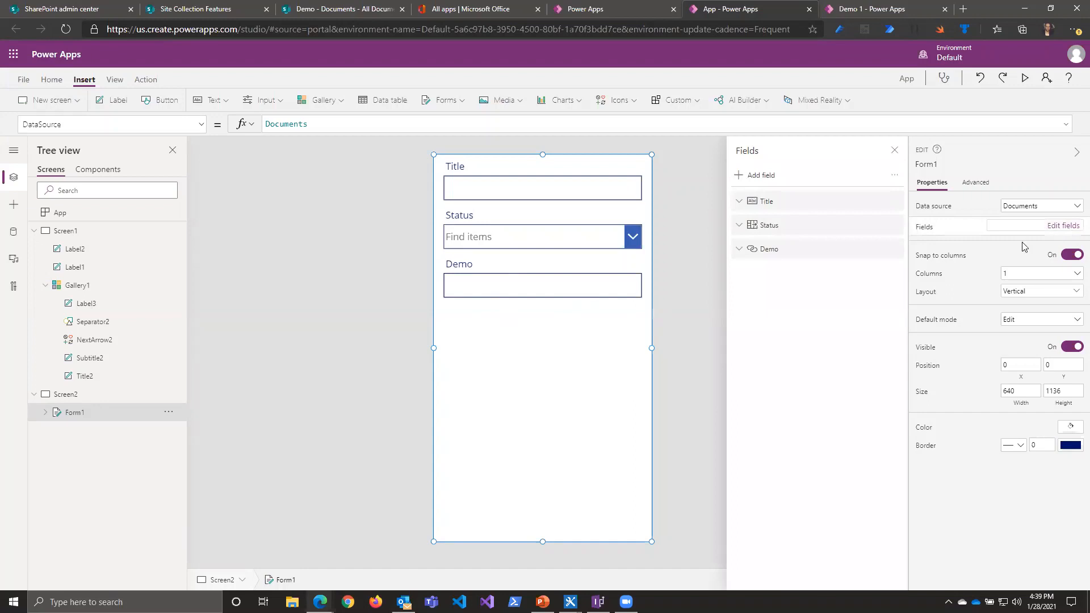
pyautogui.click(766, 176)
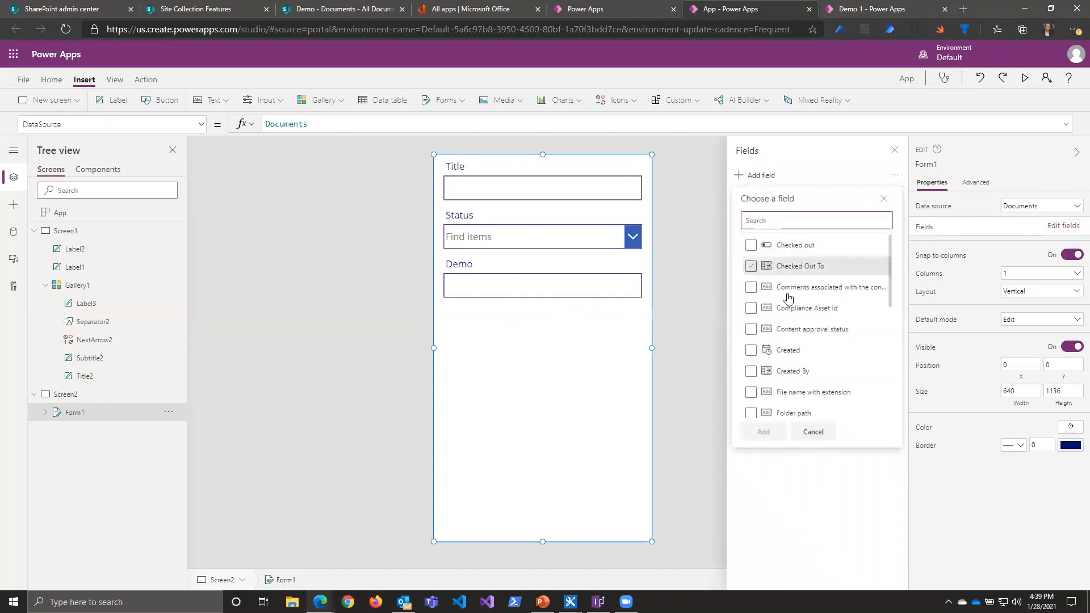
pyautogui.scroll(-1, 804, 374)
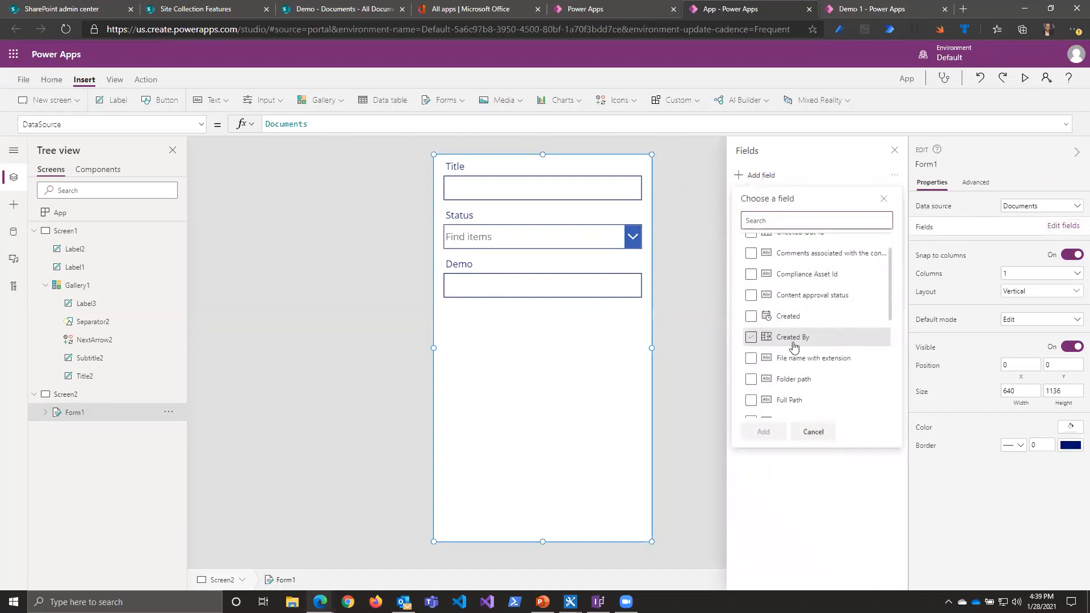
pyautogui.click(752, 318)
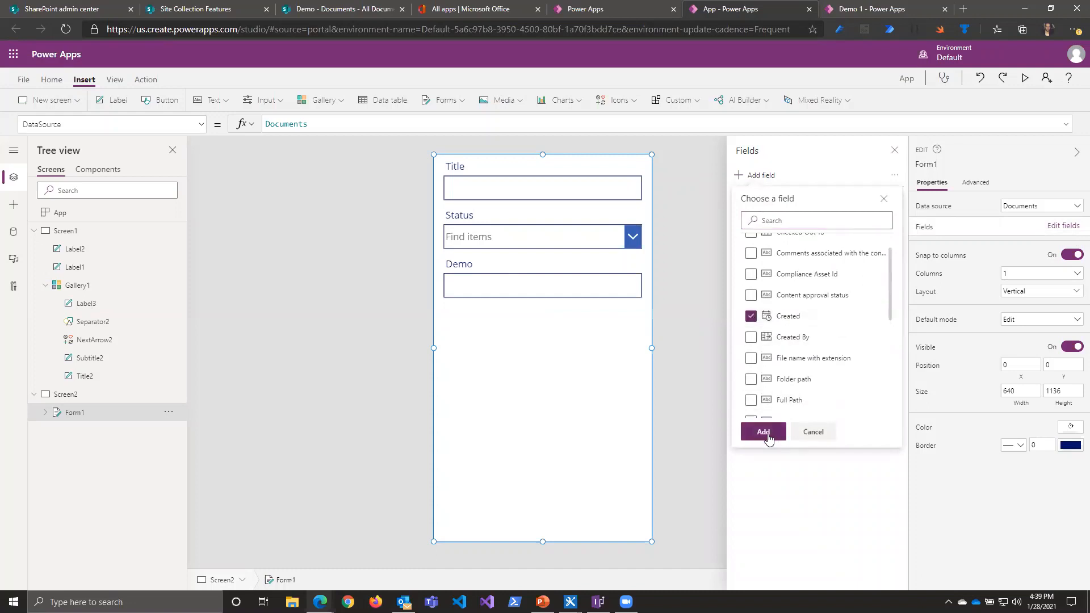
pyautogui.click(751, 338)
pyautogui.click(763, 432)
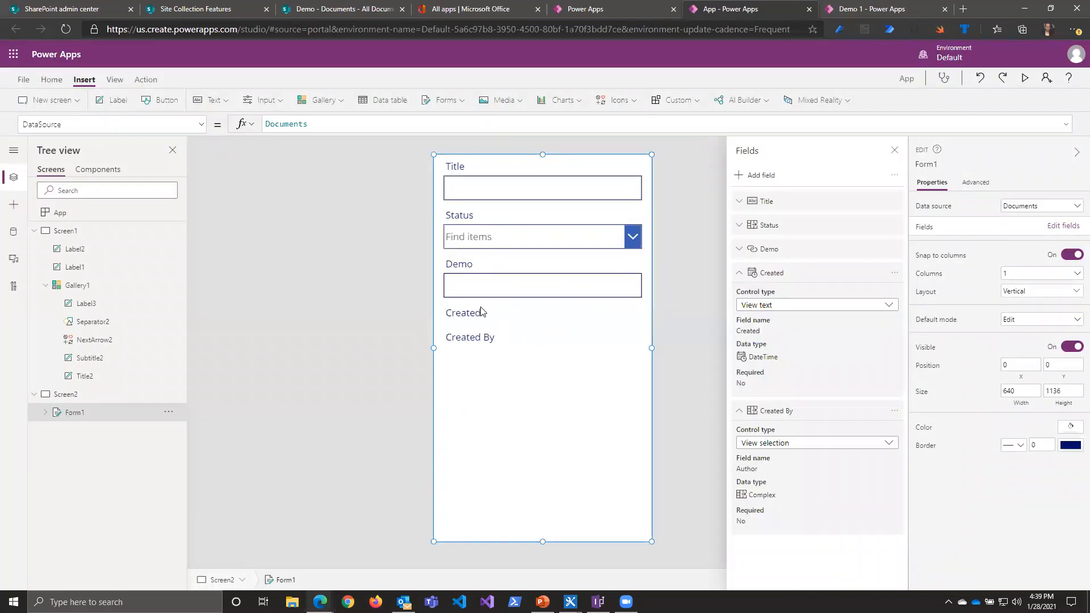
pyautogui.click(545, 319)
pyautogui.click(537, 344)
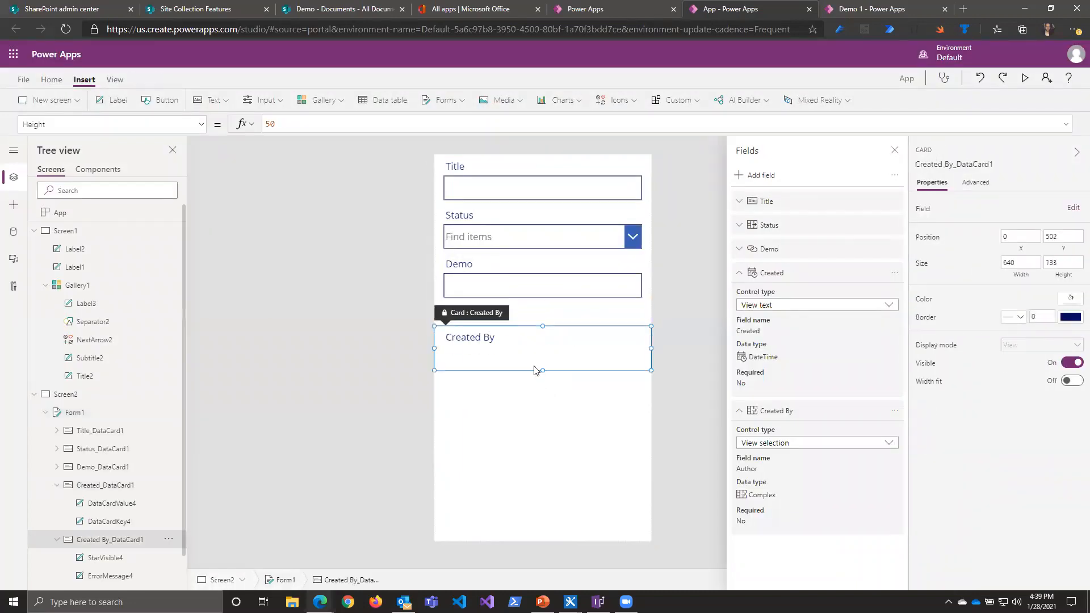
# Step: Unlock the form's Title card and set its Required property to true
pyautogui.click(523, 184)
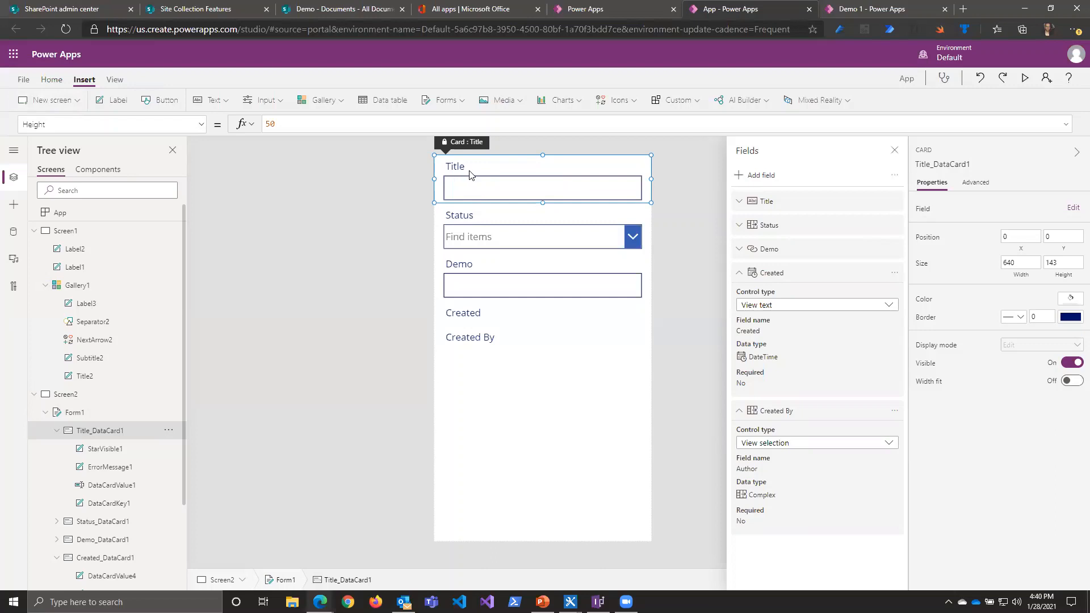
pyautogui.click(199, 124)
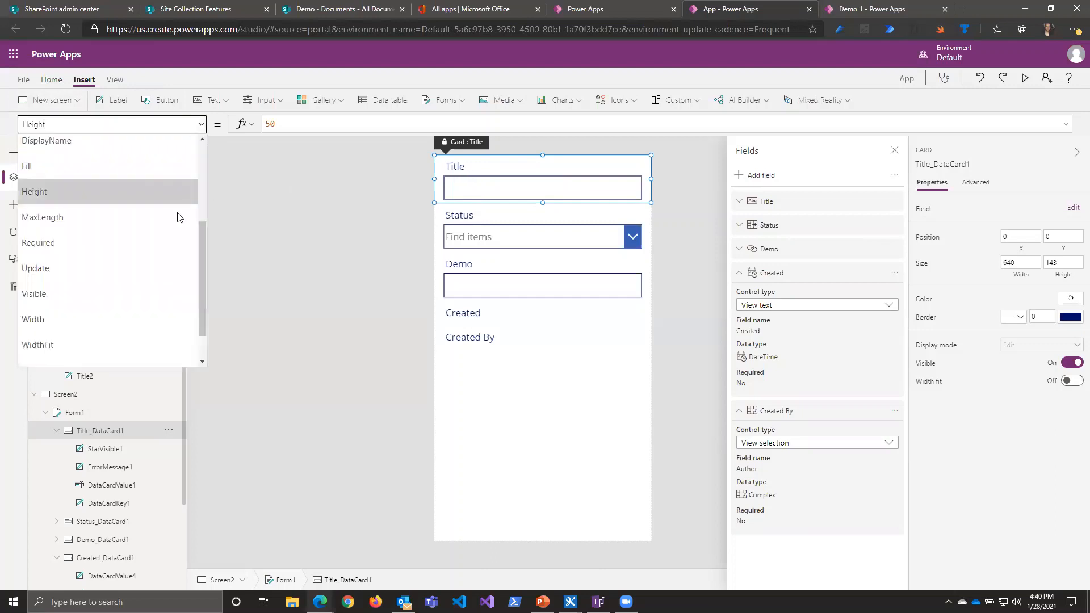
pyautogui.click(70, 241)
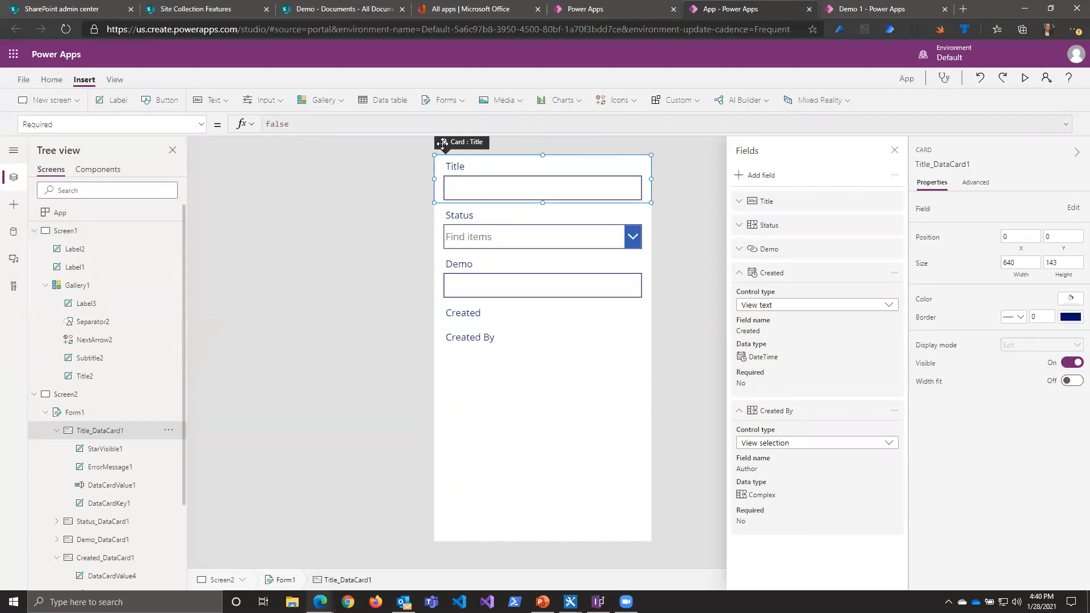
pyautogui.click(975, 190)
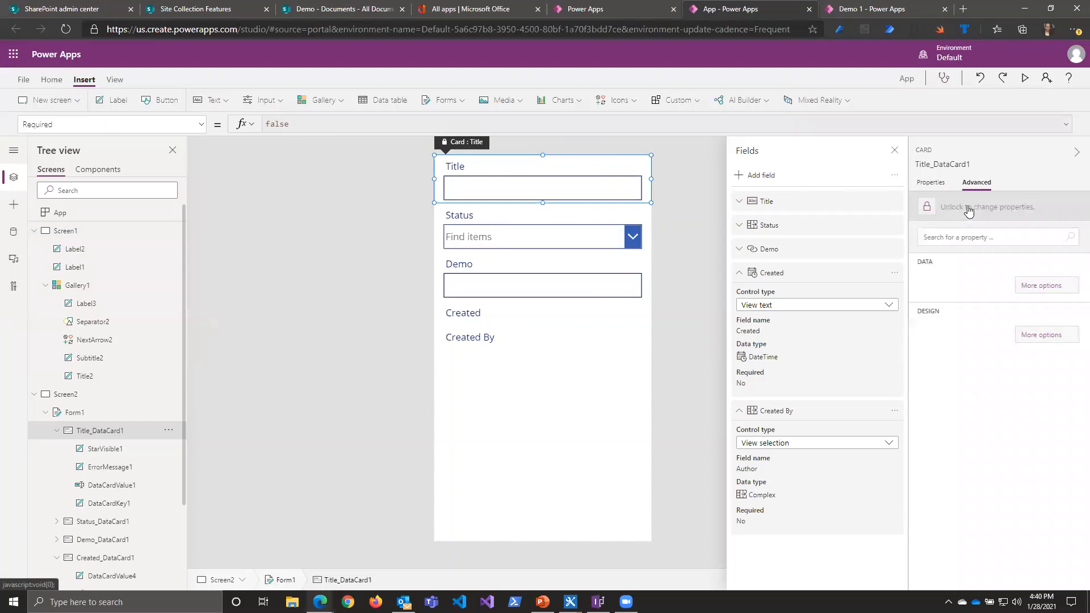
pyautogui.click(970, 211)
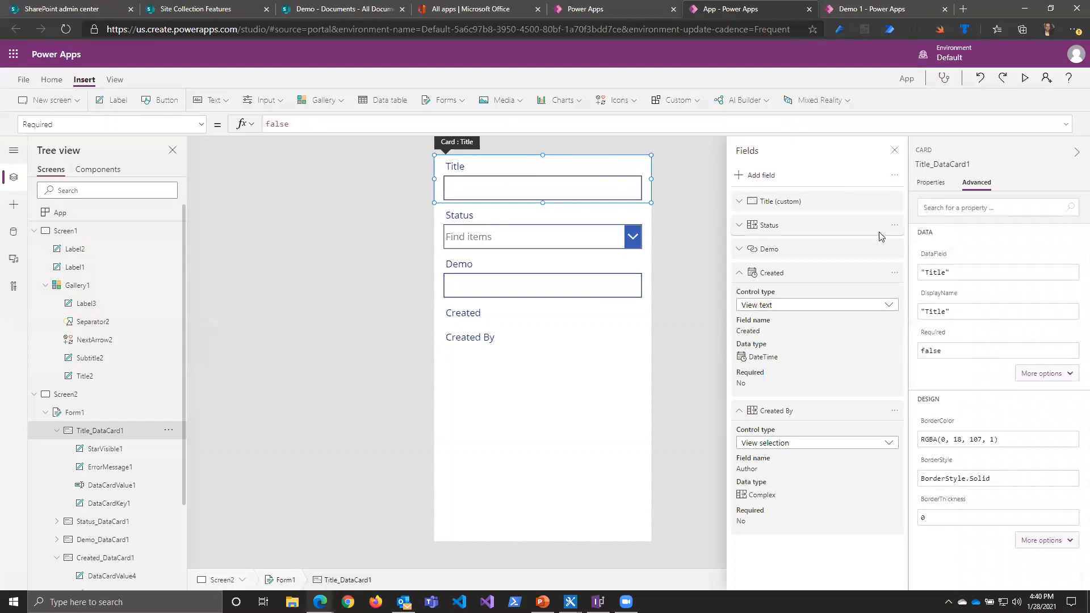
pyautogui.doubleClick(282, 123)
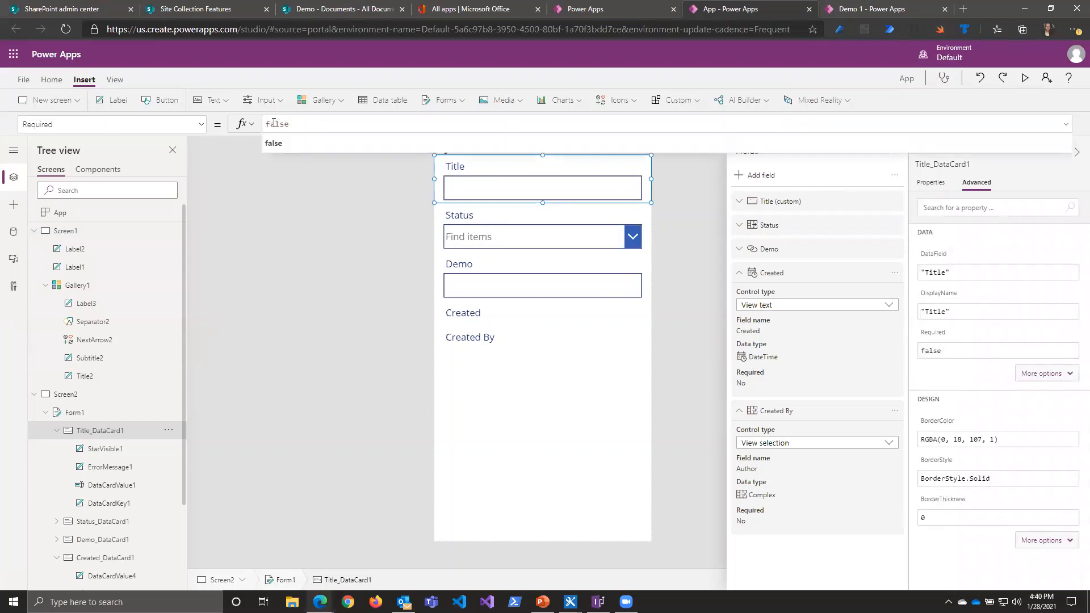
pyautogui.write('true')
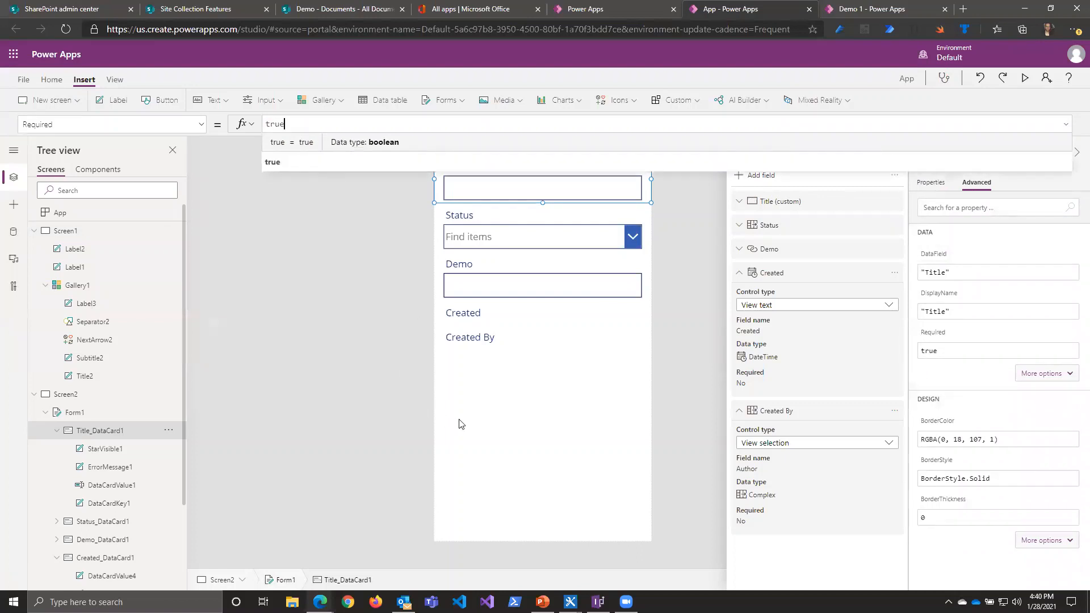
pyautogui.click(460, 424)
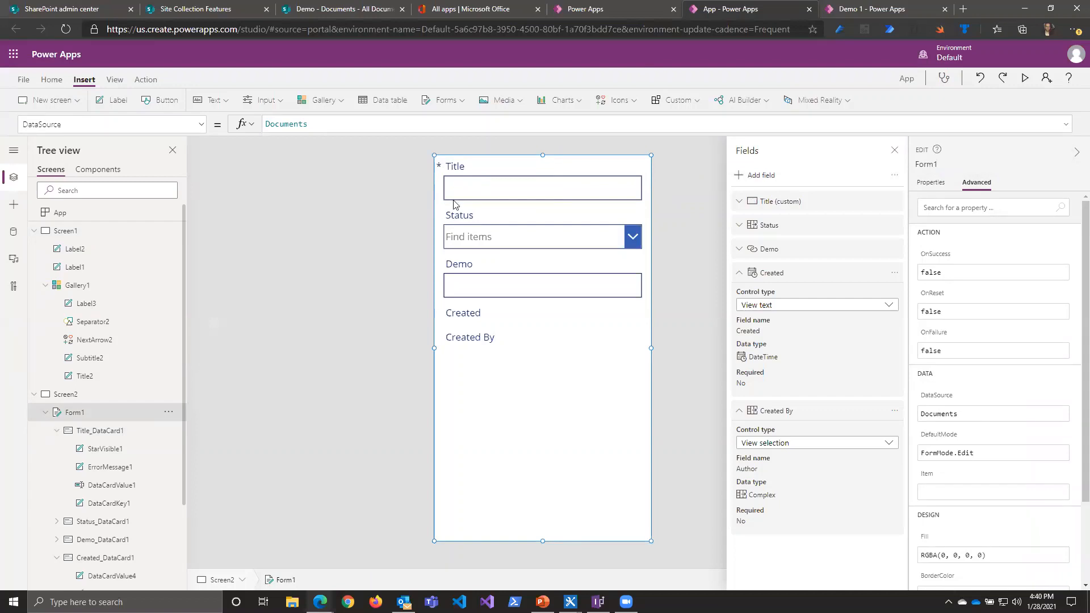
# Step: Shorten the form from its lower edge and place a button labelled Submit in the freed space at X 339, Y 1044
pyautogui.moveTo(536, 538); pyautogui.dragTo(538, 492)
pyautogui.click(169, 107)
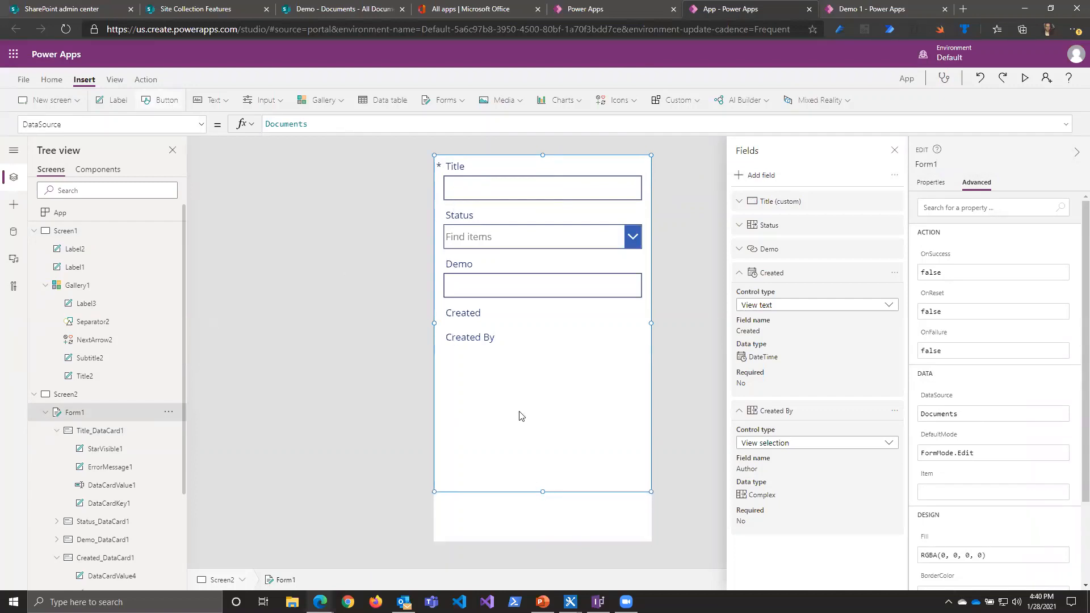
pyautogui.moveTo(511, 195); pyautogui.dragTo(611, 527)
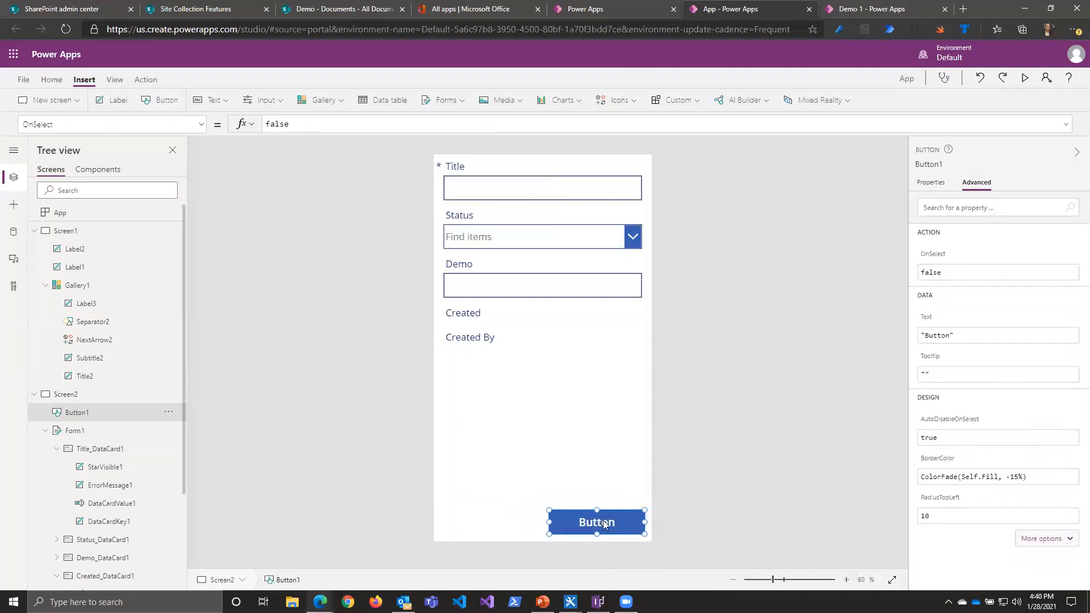
pyautogui.click(1014, 207)
pyautogui.write('Submit')
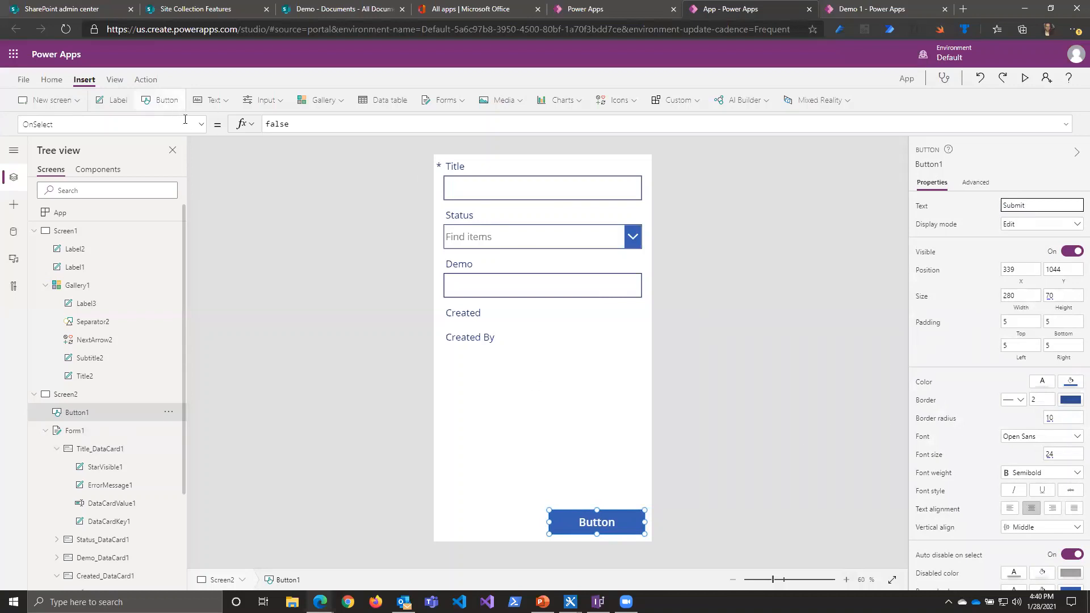
pyautogui.click(226, 79)
# Step: Set the Submit button's OnSelect formula to SubmitForm(Form1) and briefly preview the form screen
pyautogui.click(201, 125)
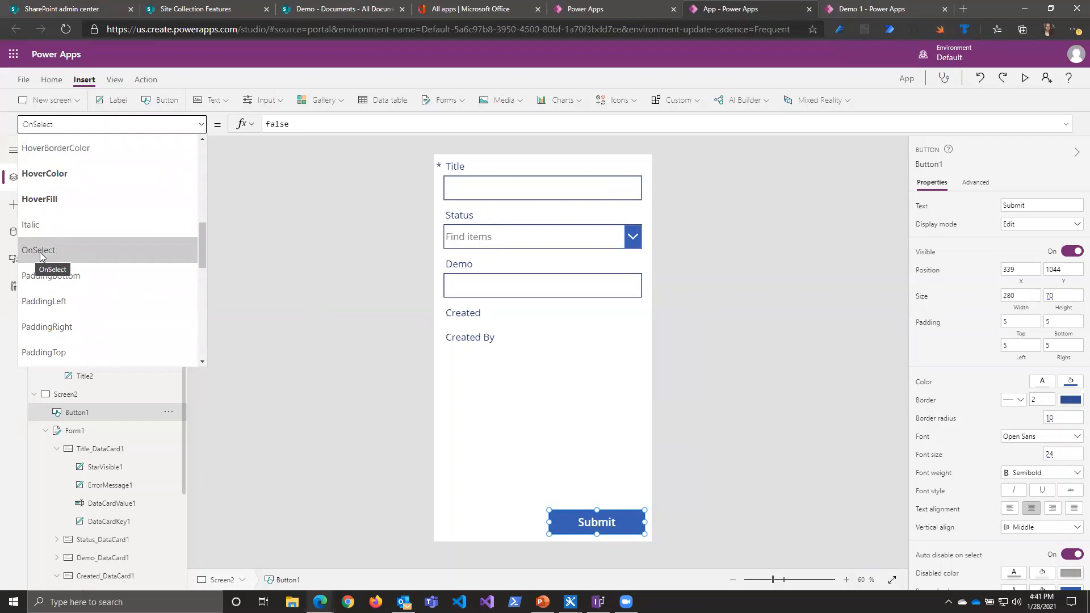
pyautogui.click(318, 124)
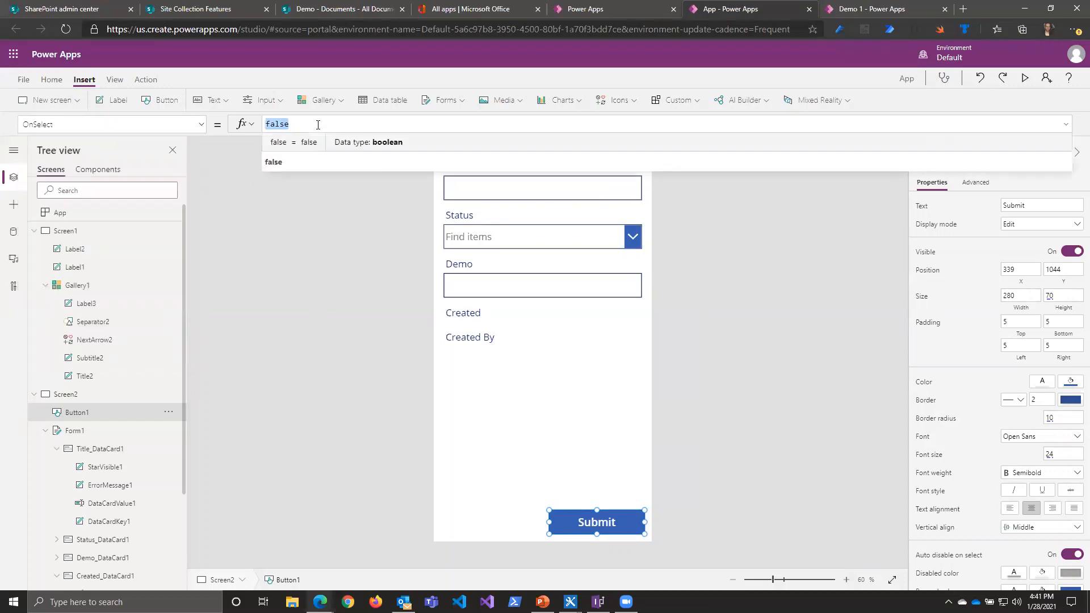
pyautogui.write('Submit')
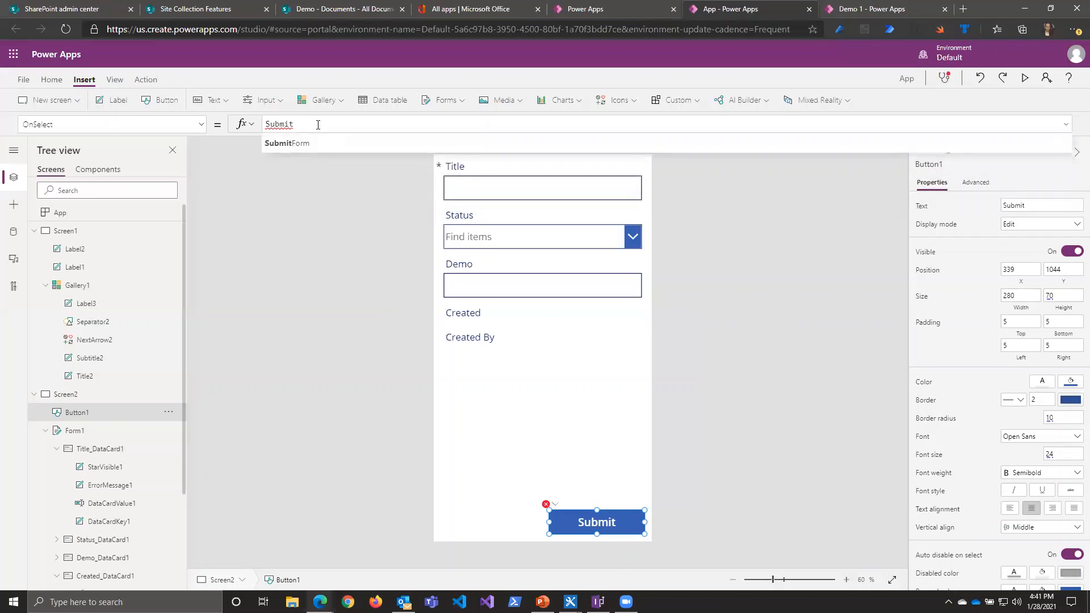
pyautogui.press('Tab')
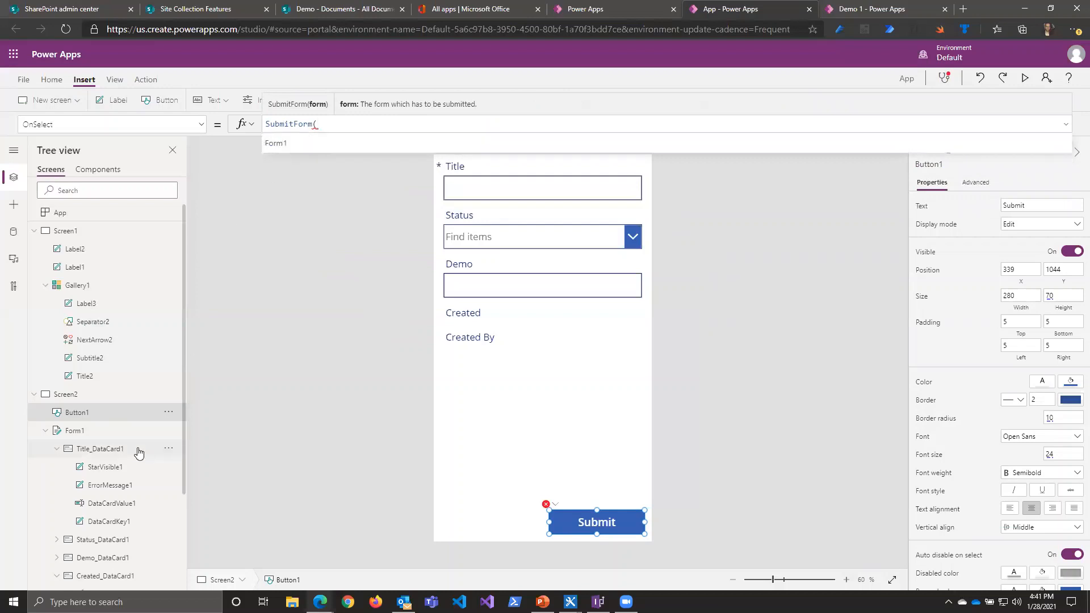
pyautogui.click(304, 152)
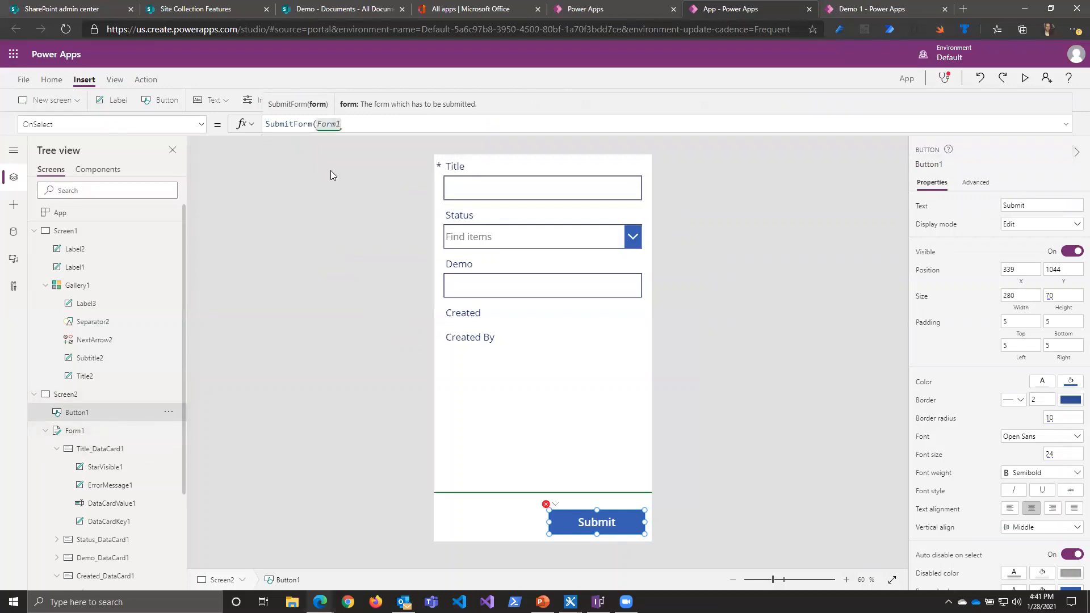
pyautogui.write(')')
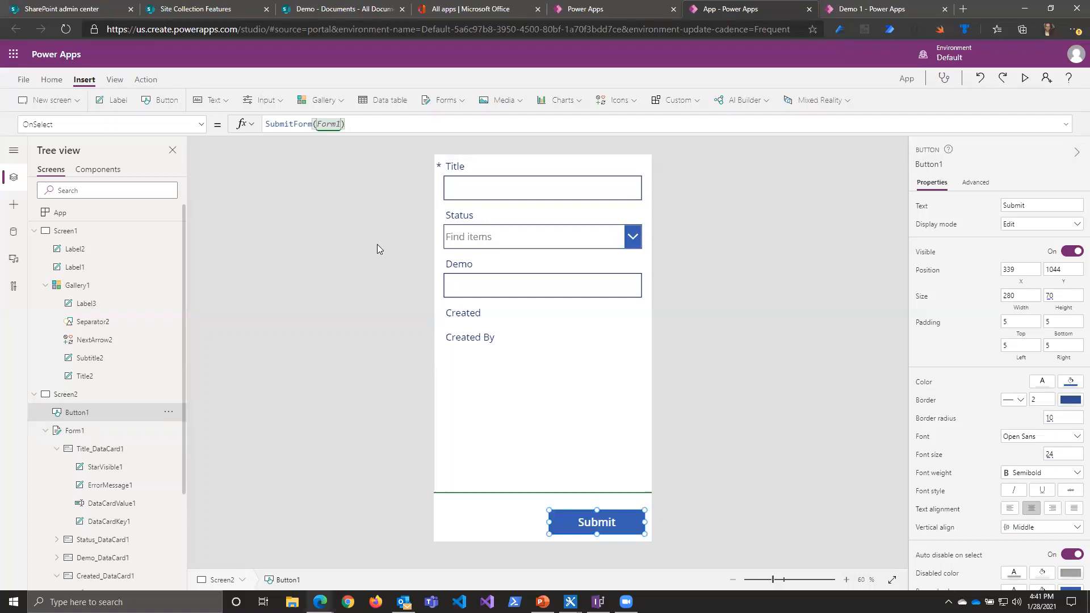
pyautogui.click(1025, 83)
pyautogui.click(1070, 55)
pyautogui.click(624, 355)
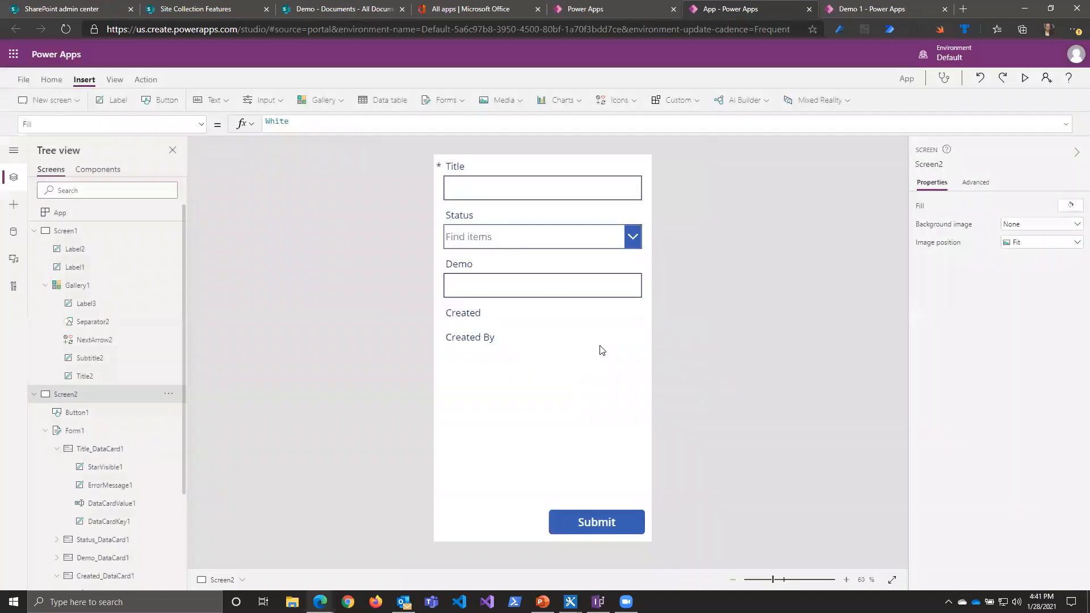
# Step: Open the Item property formula of the edit form Form1 for editing
pyautogui.click(75, 430)
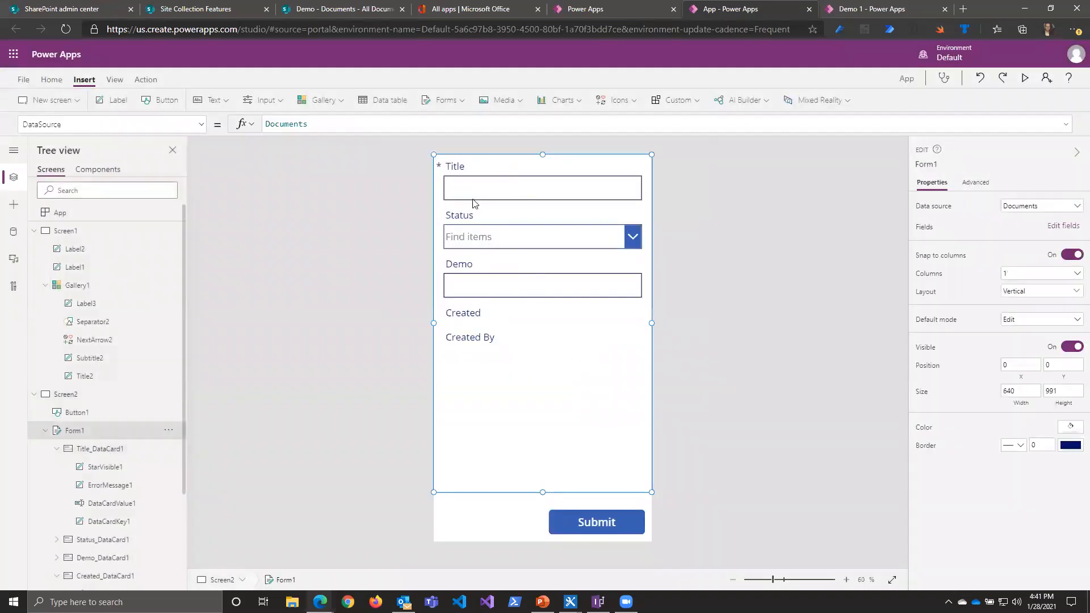
pyautogui.click(199, 126)
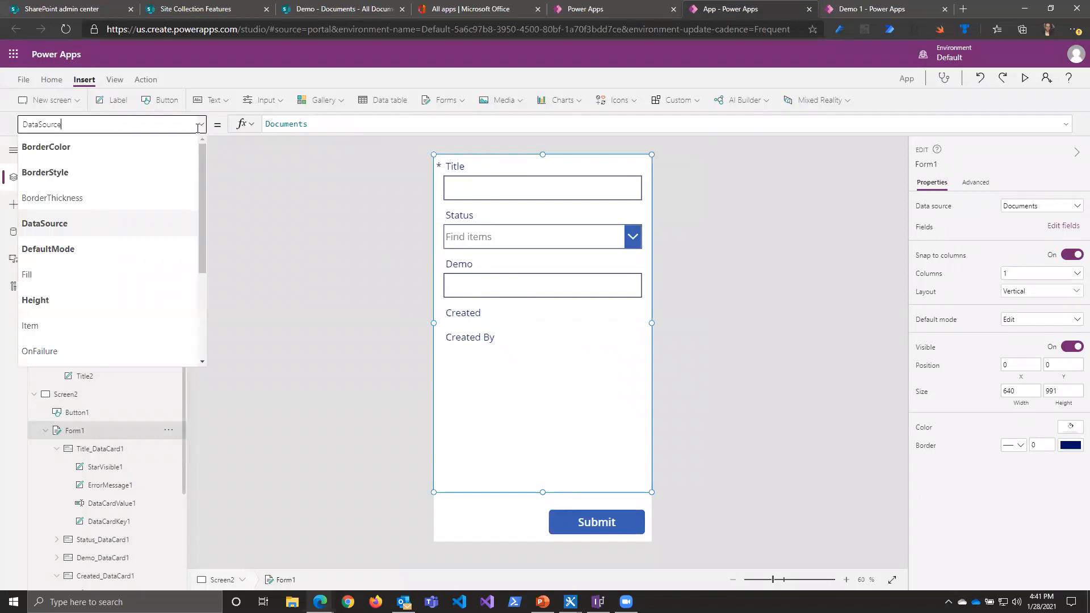
pyautogui.click(82, 327)
pyautogui.click(335, 128)
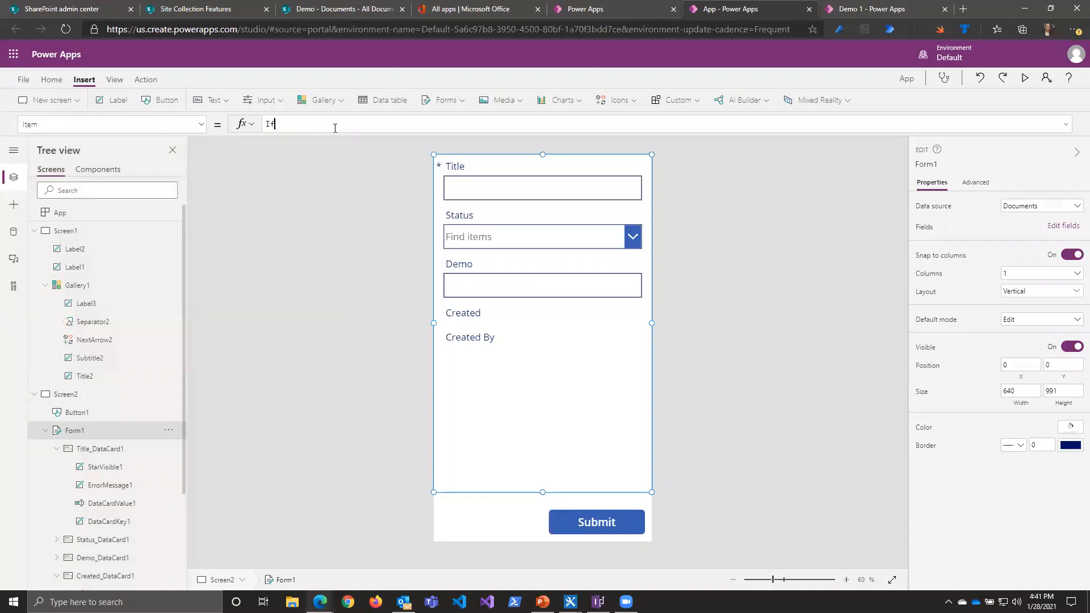
pyautogui.write('If(')
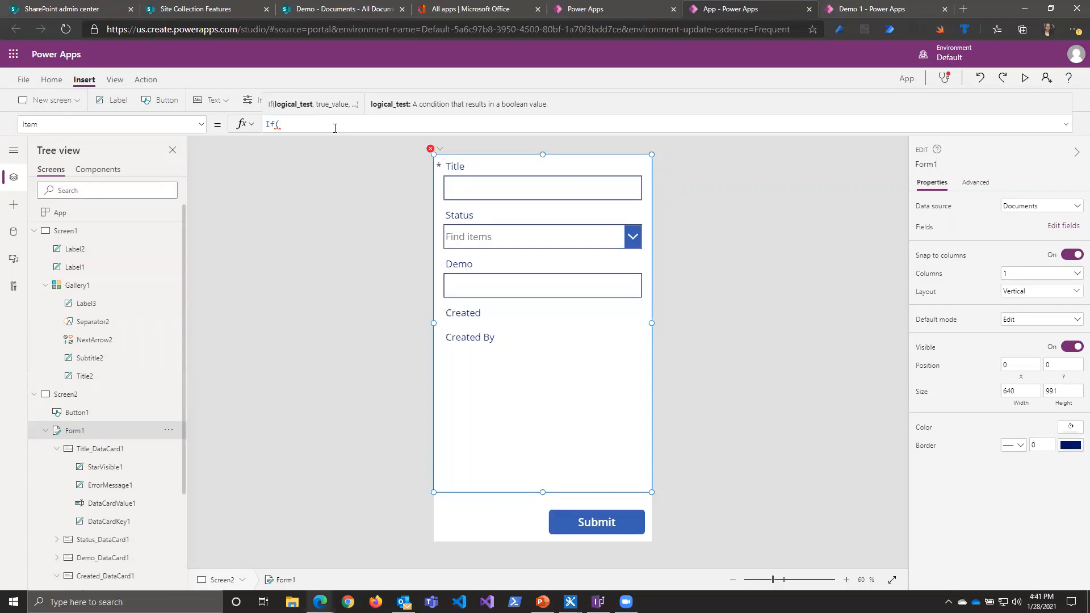
pyautogui.press('BackSpace')
pyautogui.press('BackSpace')
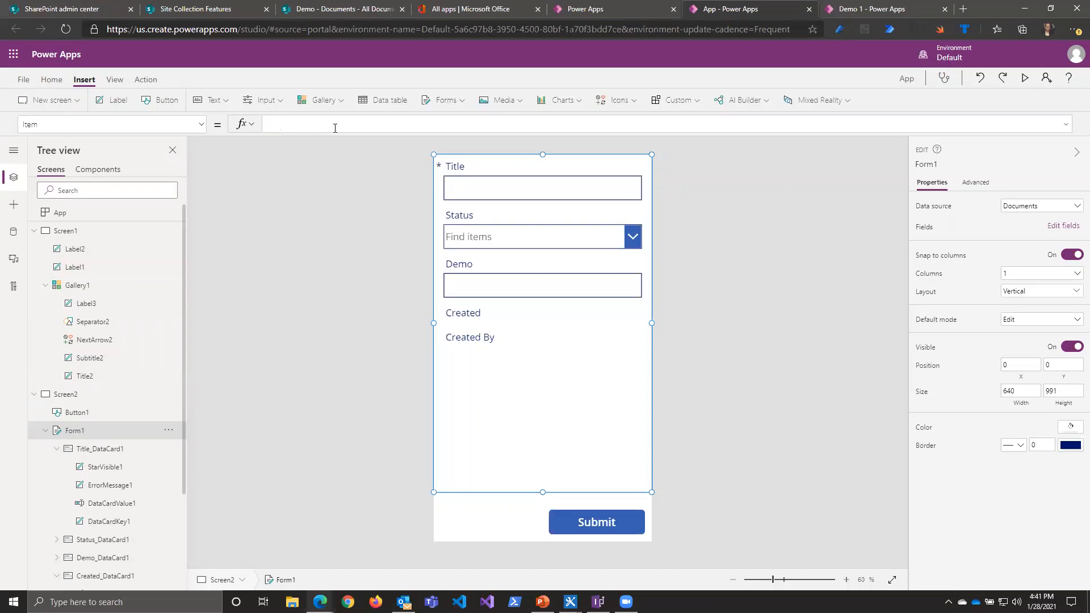
pyautogui.write('This')
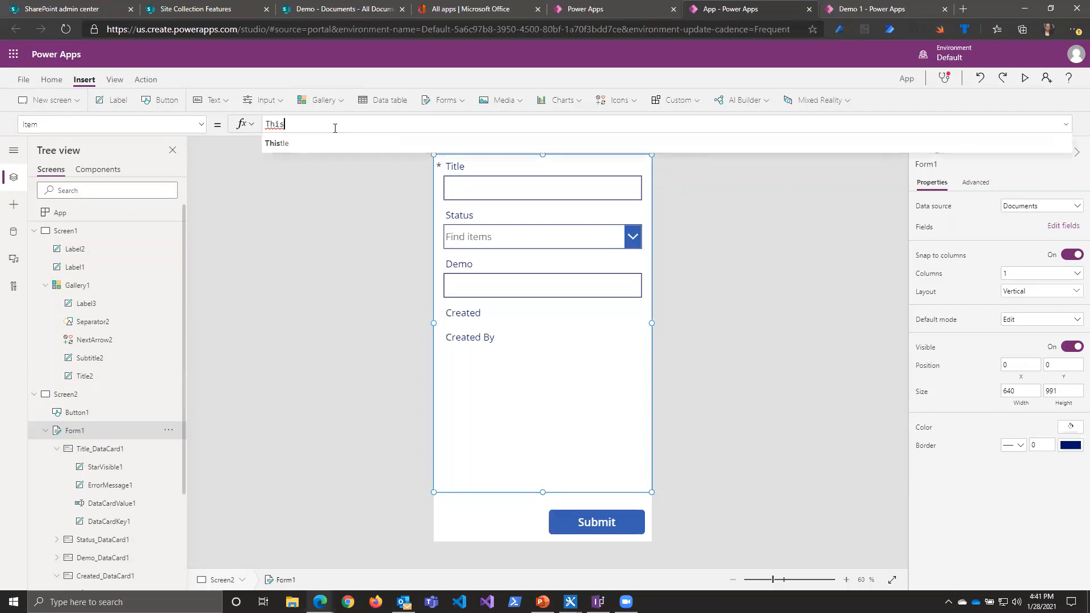
pyautogui.press('BackSpace')
pyautogui.press('BackSpace')
pyautogui.press('BackSpace')
pyautogui.press('BackSpace')
# Step: Set the form's Item property to Gallery1.Selected so it shows the record chosen in the gallery
pyautogui.write('Gallery1')
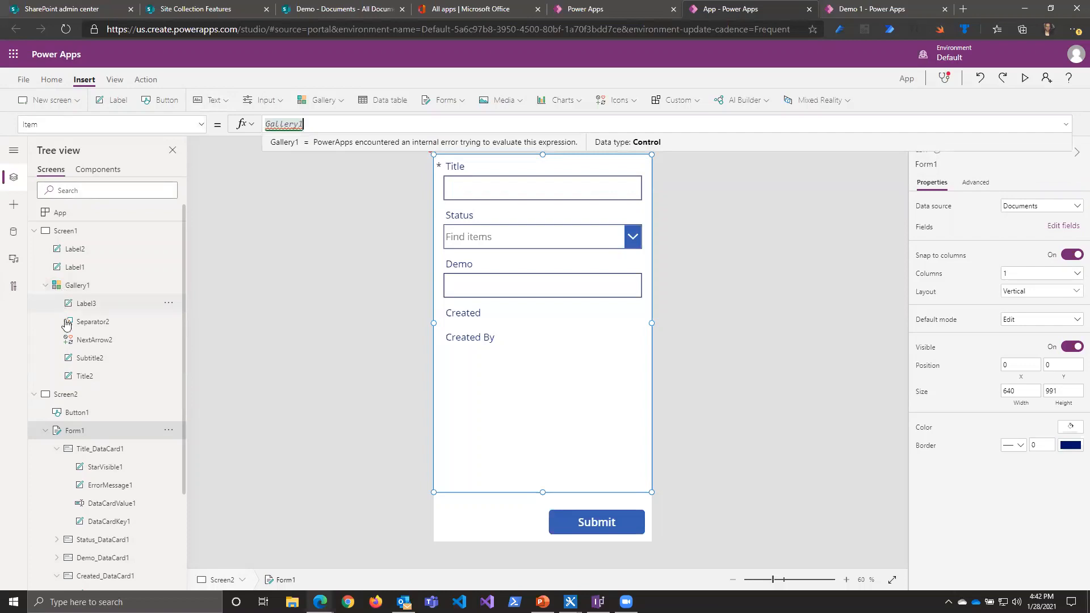
pyautogui.write('.')
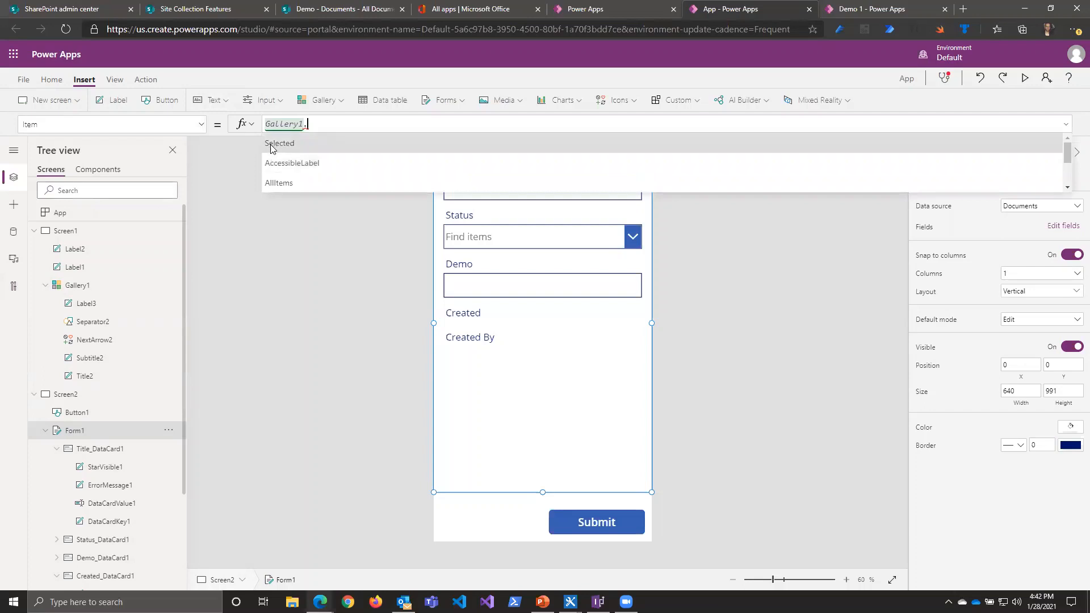
pyautogui.click(273, 144)
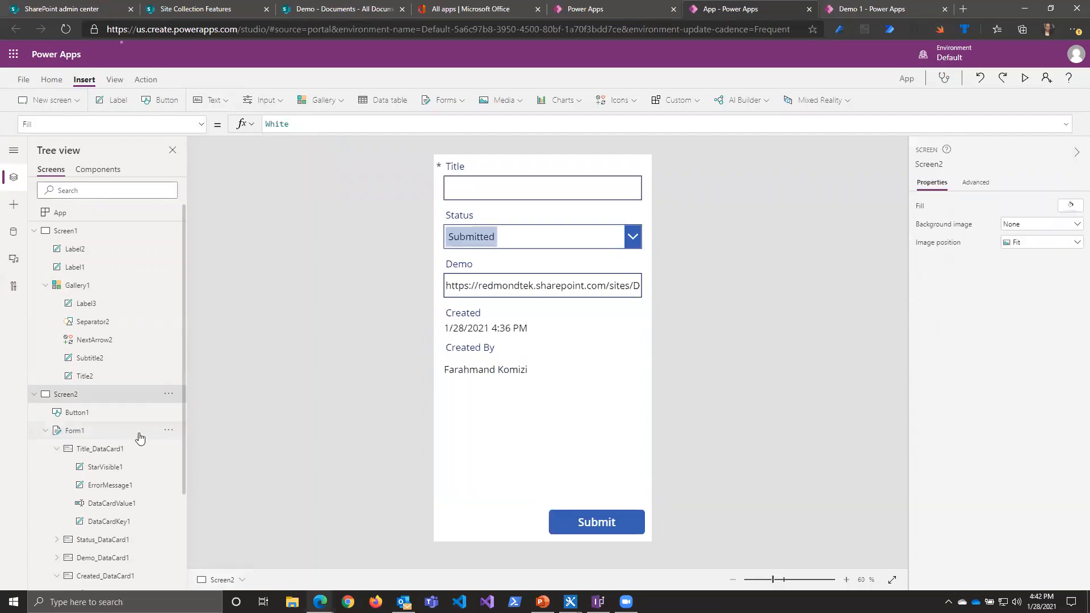
pyautogui.click(102, 432)
pyautogui.click(365, 122)
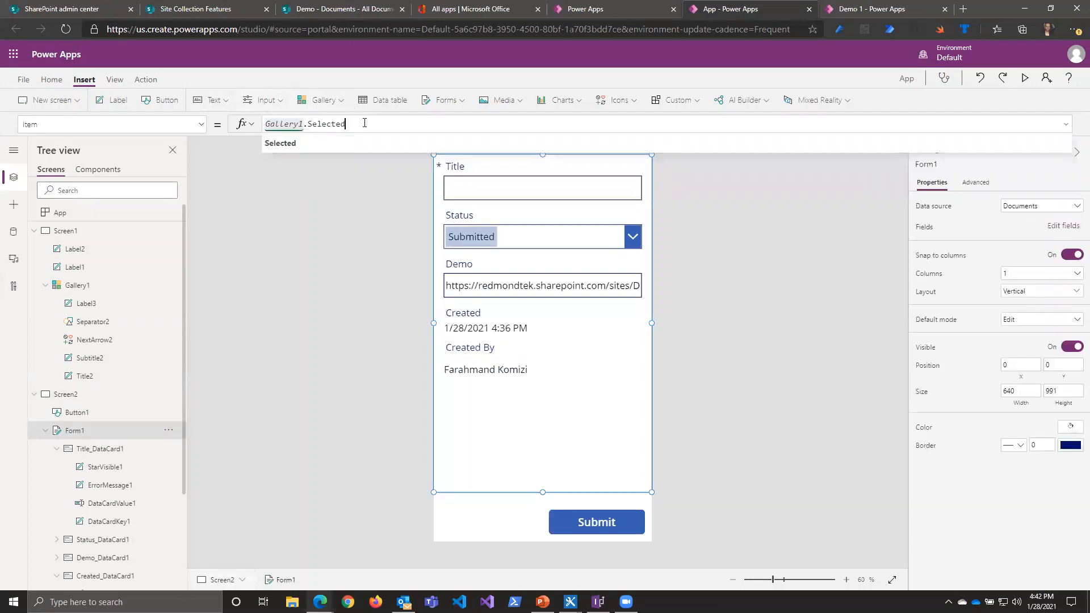
pyautogui.click(739, 349)
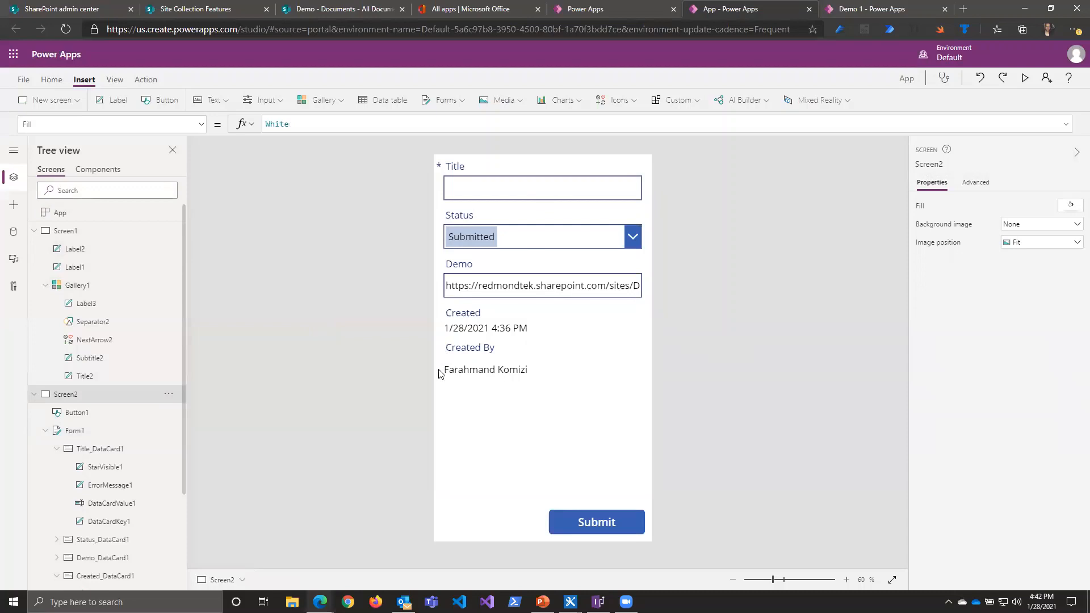
# Step: Replace the OnSelect formula of the gallery's next arrow on Screen1 with EditForm(Form1)
pyautogui.click(87, 285)
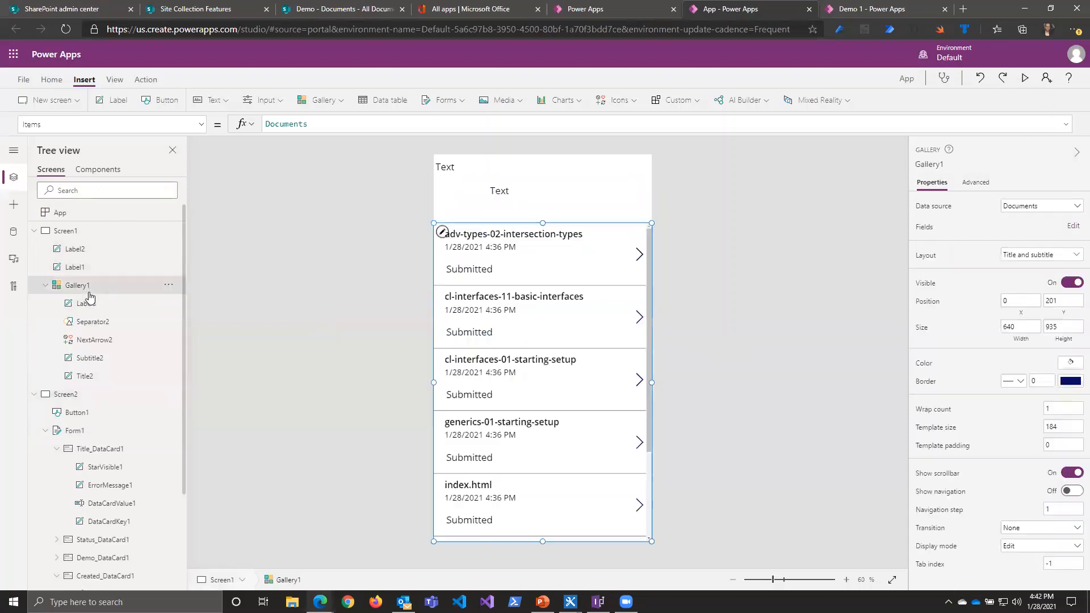
pyautogui.click(636, 254)
pyautogui.click(716, 311)
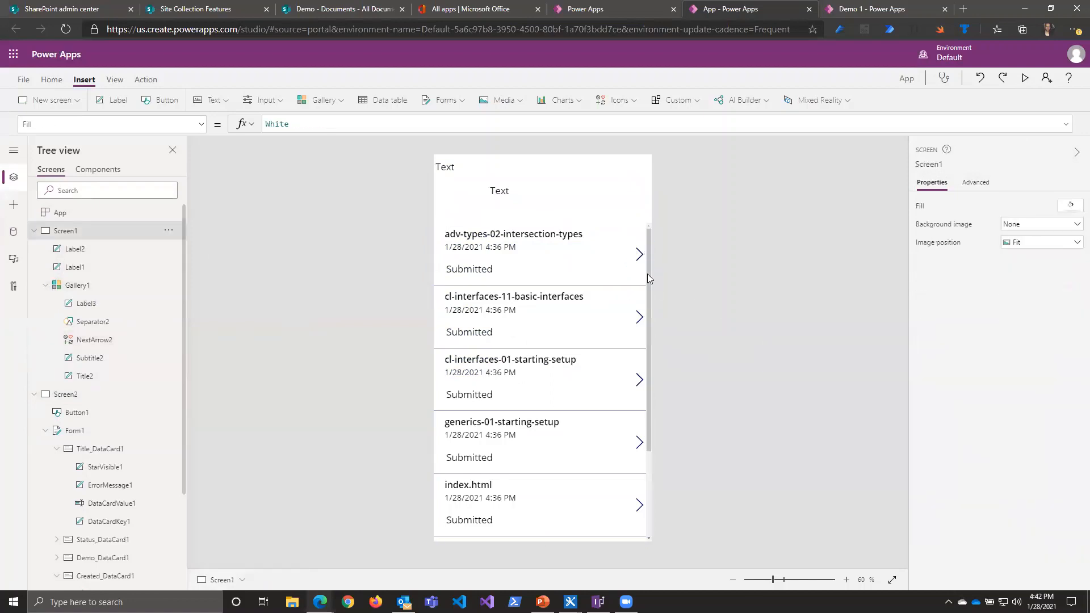
pyautogui.click(640, 254)
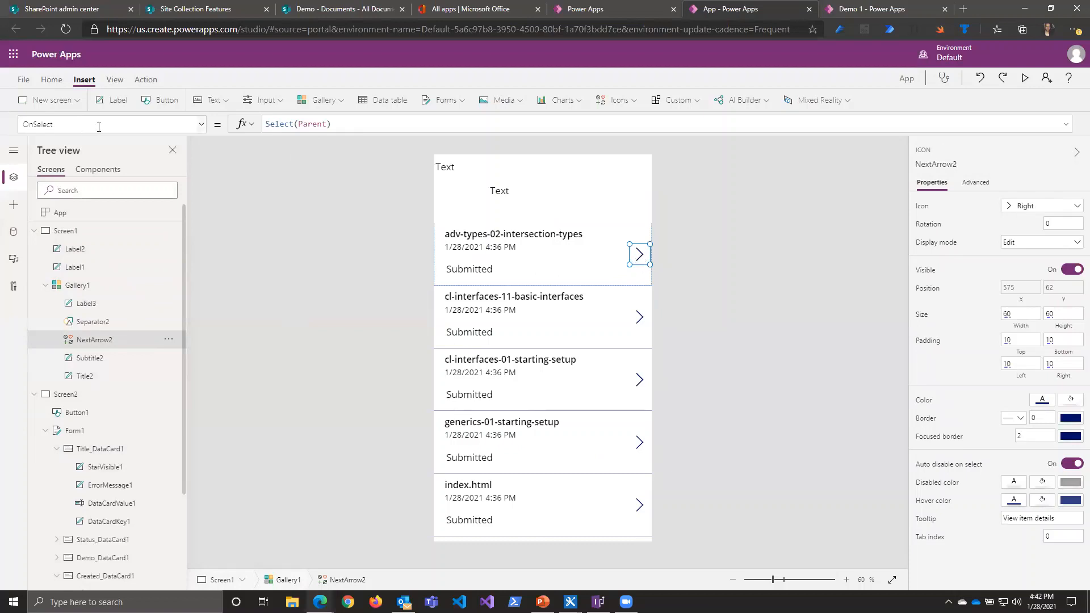
pyautogui.click(45, 123)
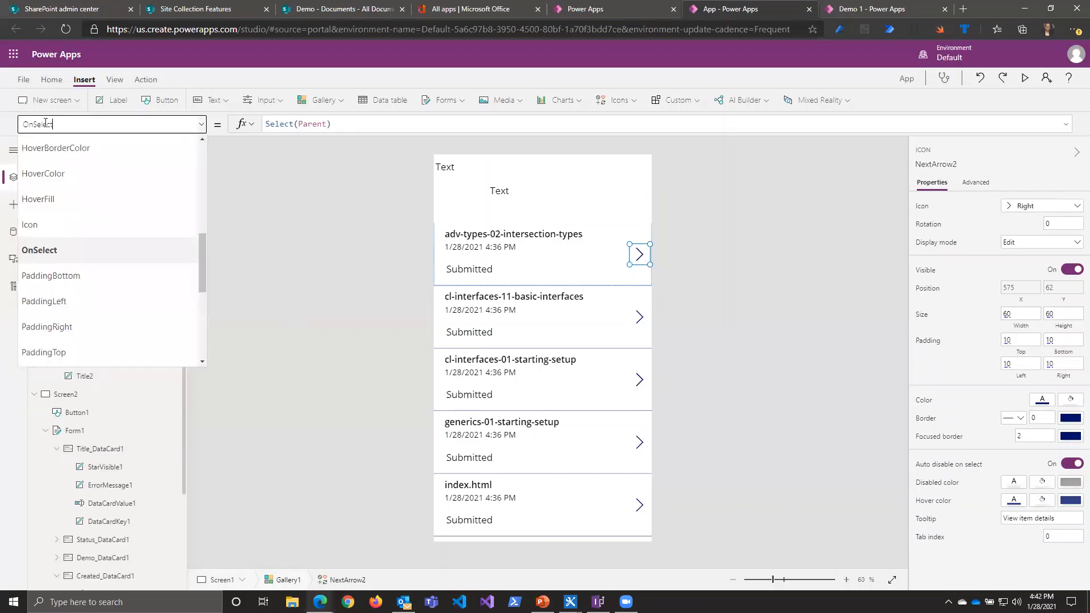
pyautogui.click(350, 131)
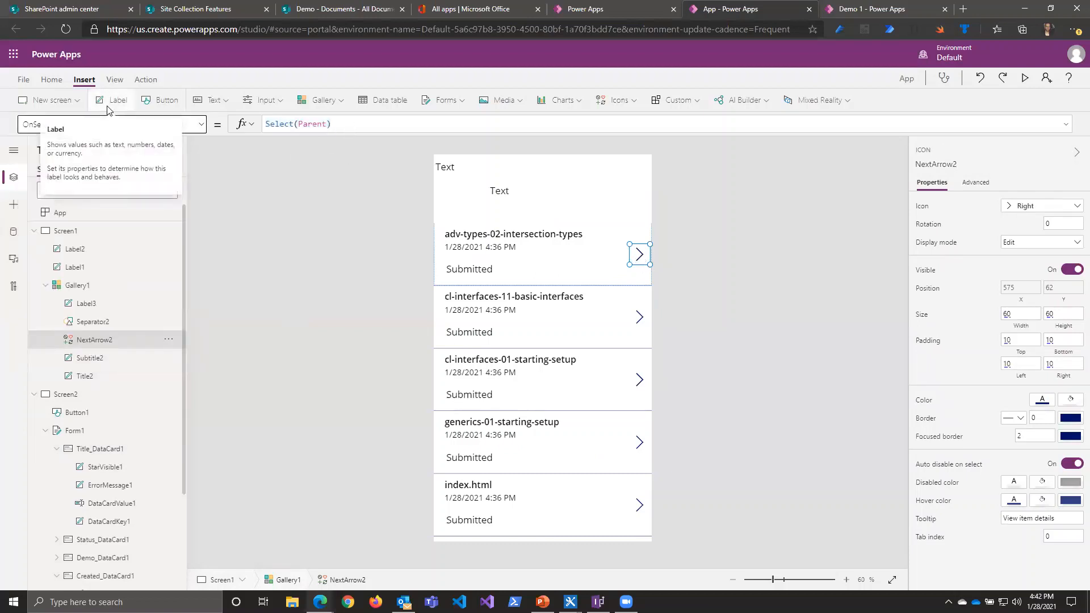
pyautogui.tripleClick(278, 124)
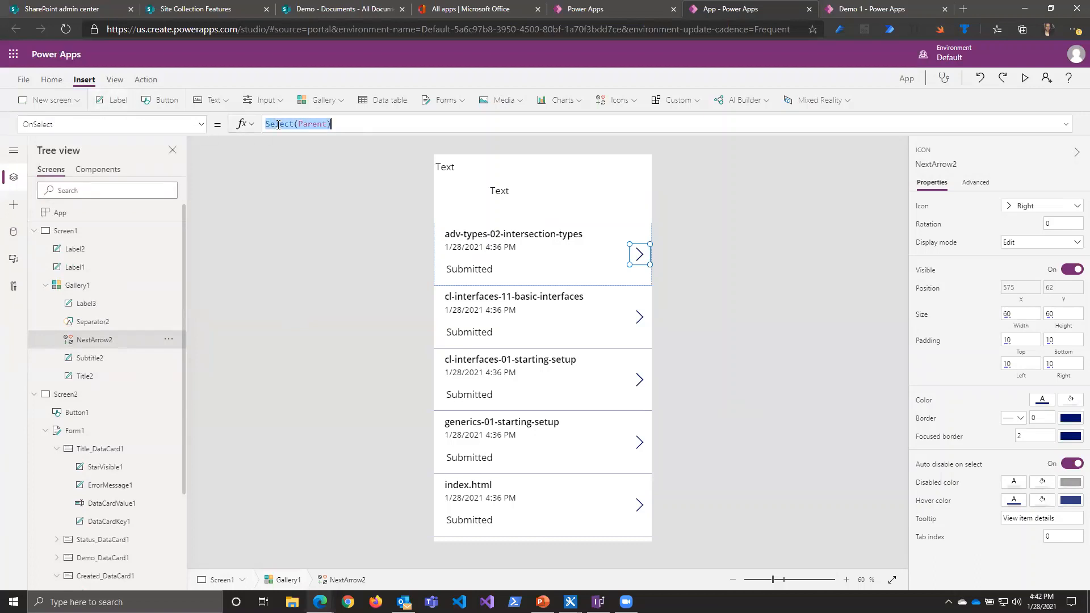
pyautogui.write('EditForm(Form1)')
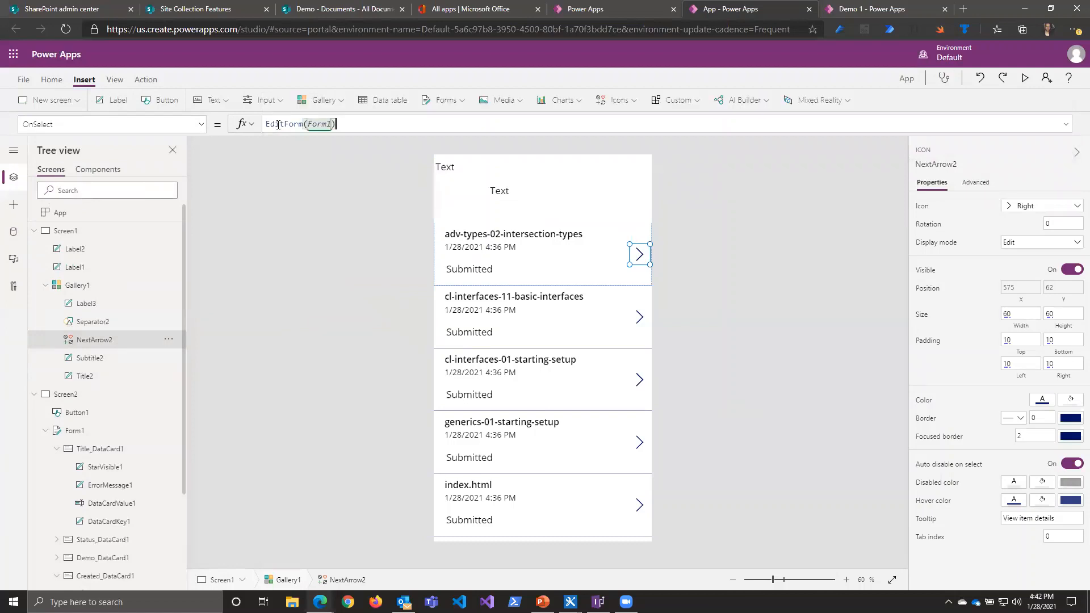
pyautogui.write(';Na')
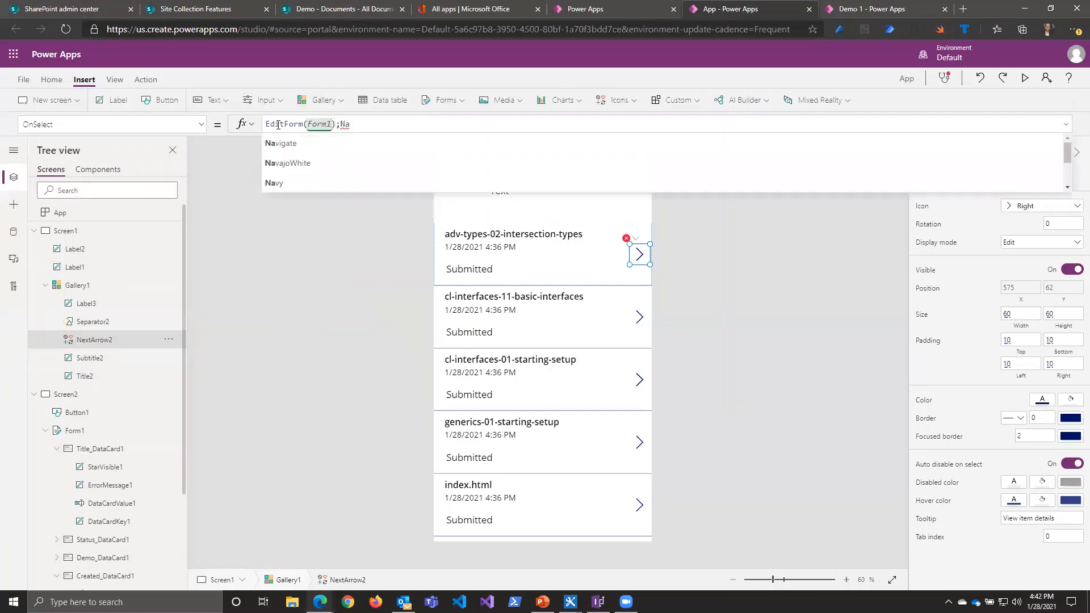
# Step: Append ;Navigate(Screen2) to the next arrow's OnSelect formula so it also opens the form screen
pyautogui.press('Left')
pyautogui.press('Left')
pyautogui.press('Left')
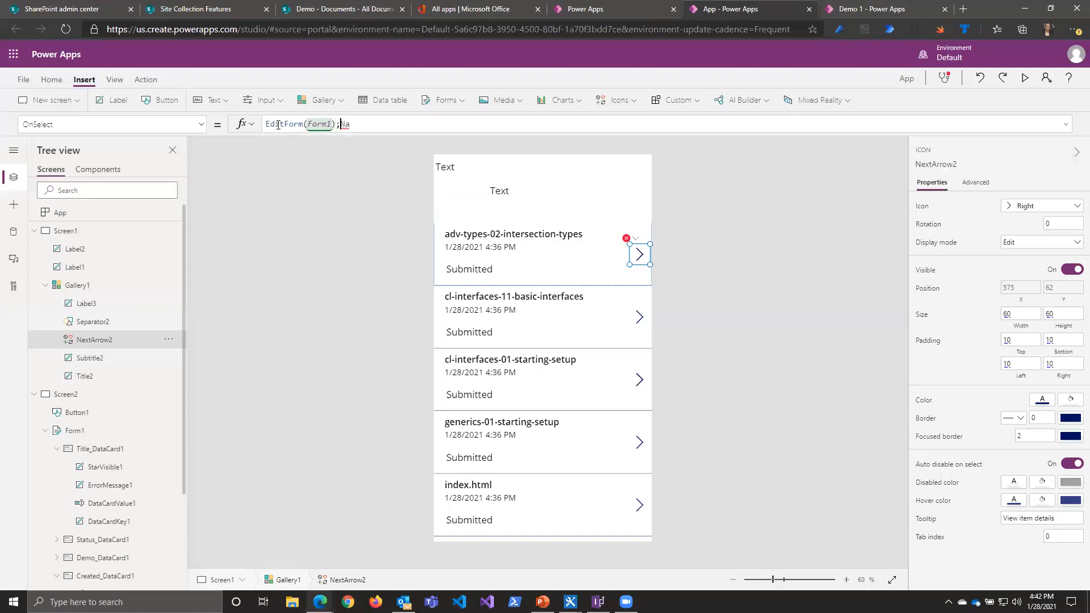
pyautogui.press('Right')
pyautogui.press('Right')
pyautogui.press('Right')
pyautogui.write('v')
pyautogui.press('Tab')
pyautogui.write('(')
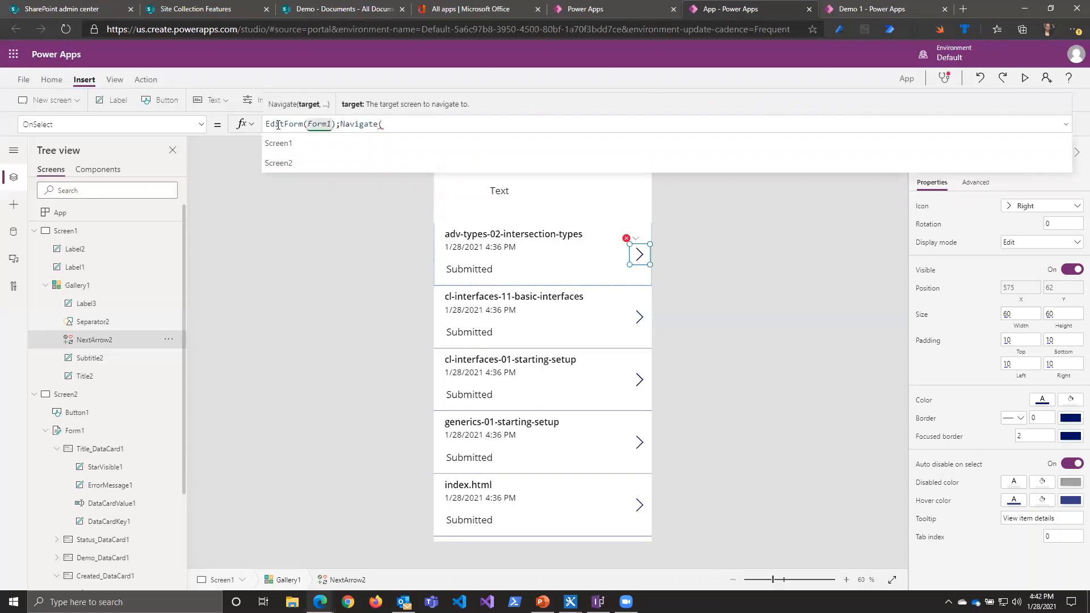
pyautogui.press('Down')
pyautogui.press('Tab')
pyautogui.write(')')
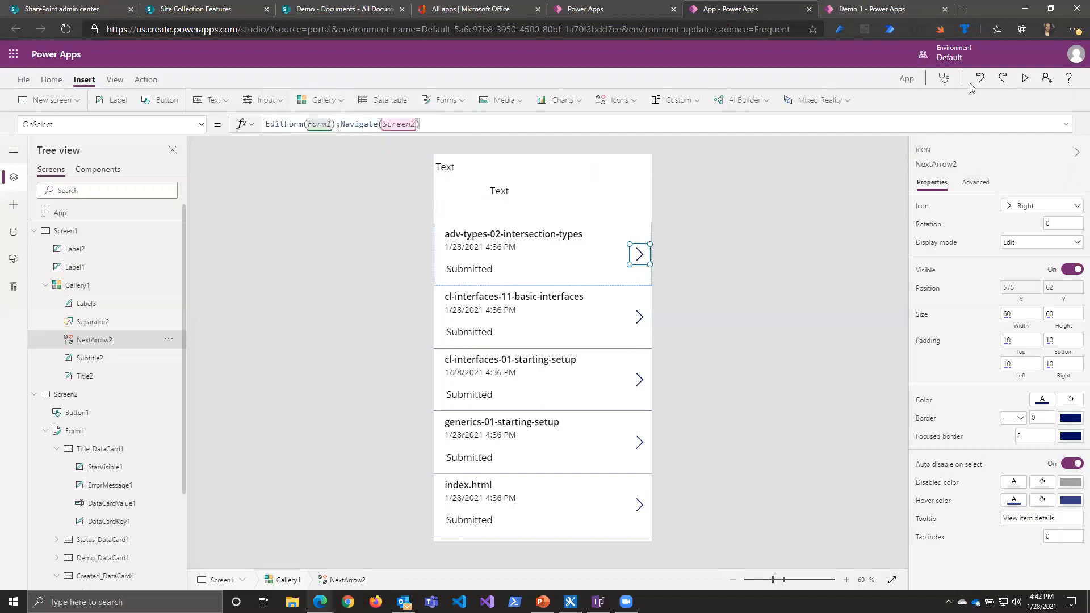
# Step: Preview the app, open the first document's form, try submitting it with an empty Title, and exit the preview
pyautogui.click(1026, 78)
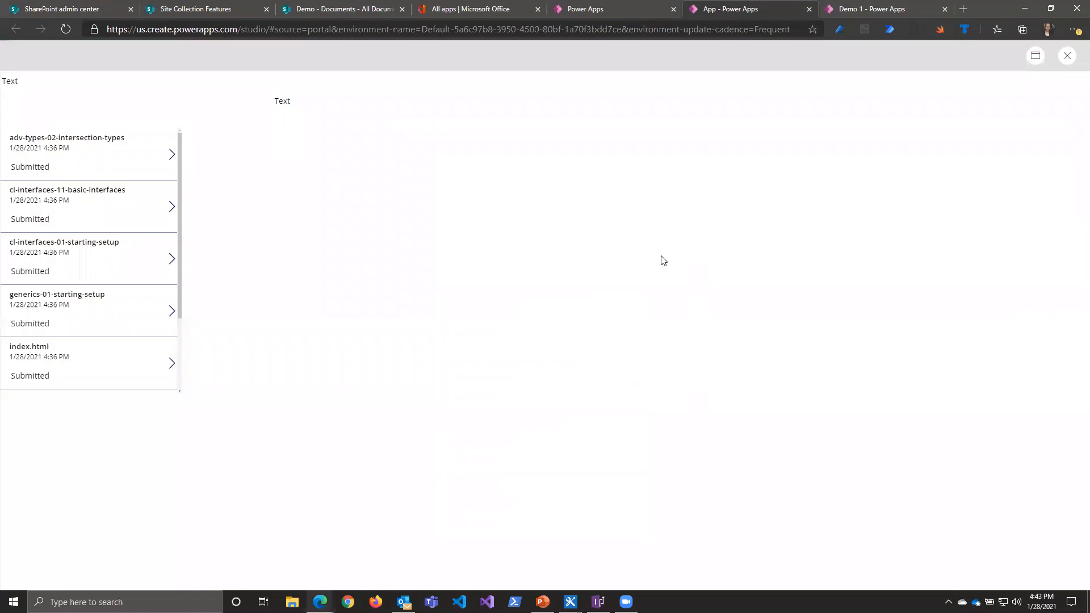
pyautogui.click(171, 154)
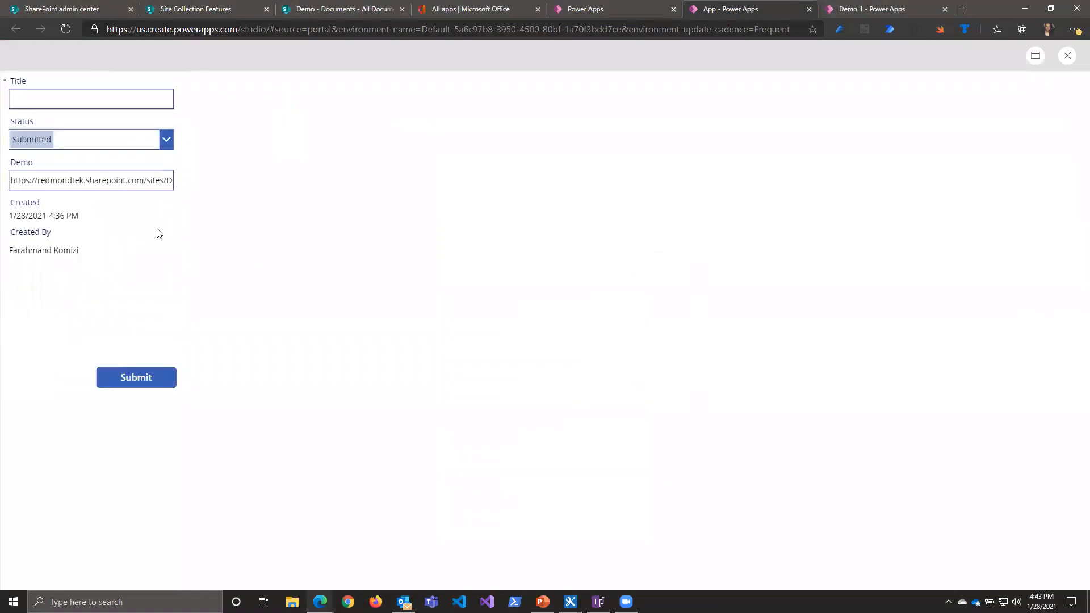
pyautogui.click(28, 100)
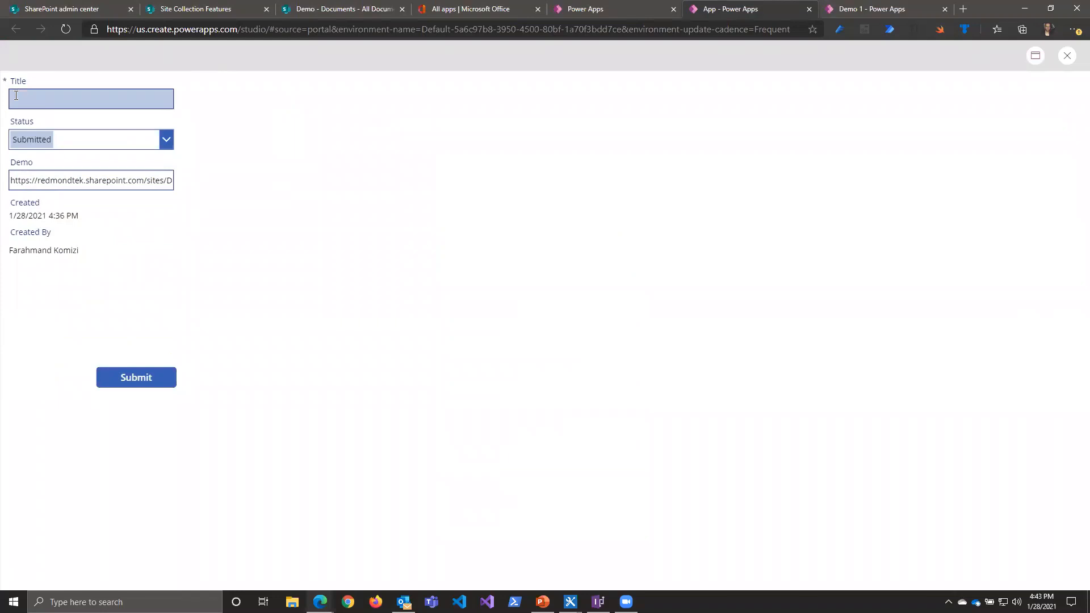
pyautogui.click(135, 380)
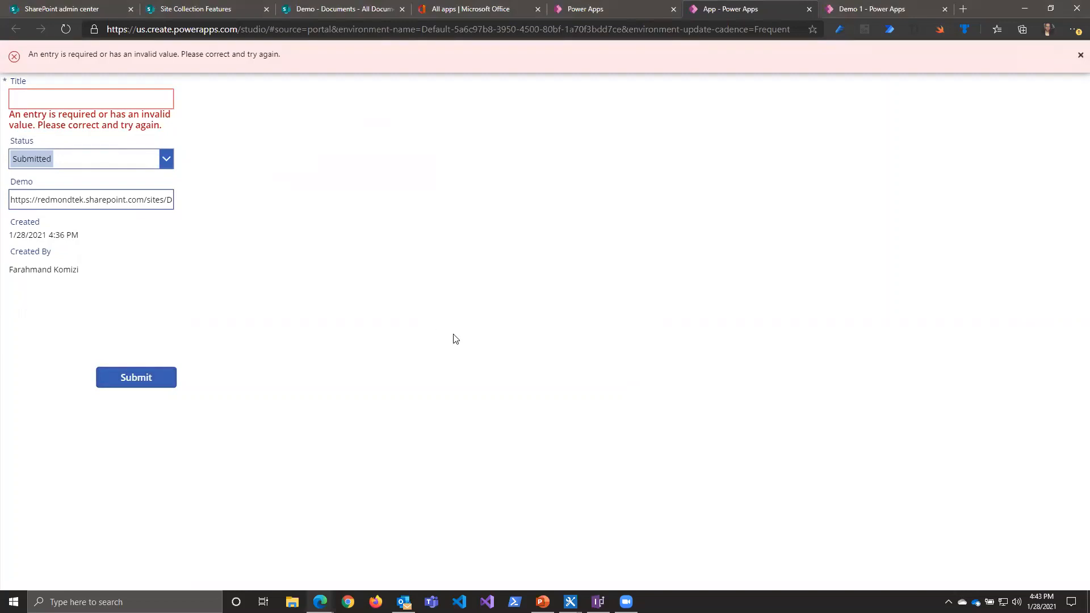
pyautogui.click(1079, 55)
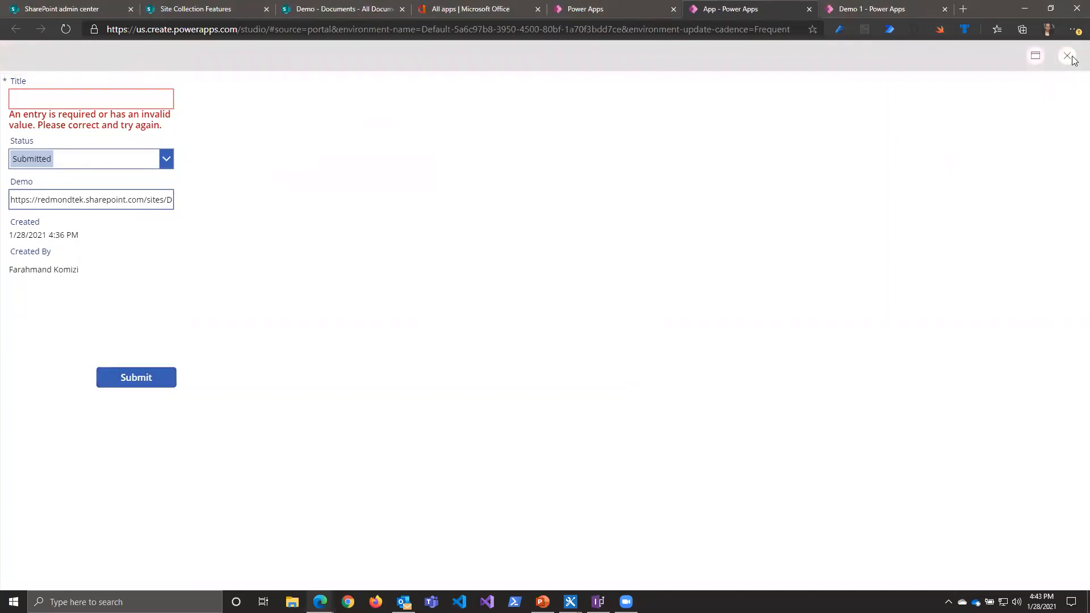
pyautogui.click(1074, 56)
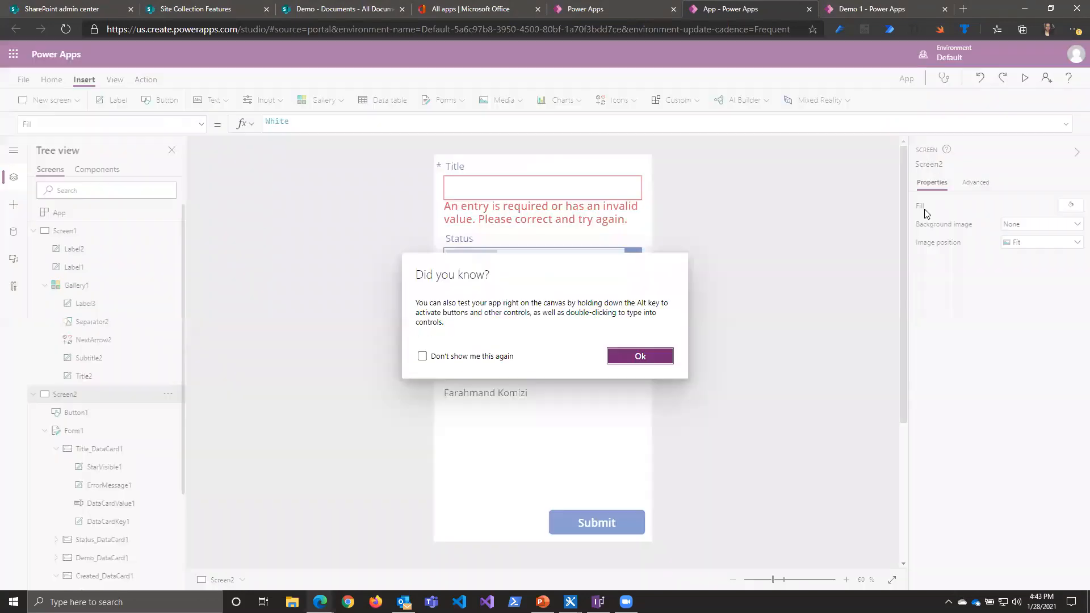
# Step: Add a plus icon to Screen1 and place it in the upper-right corner, above the gallery
pyautogui.click(638, 356)
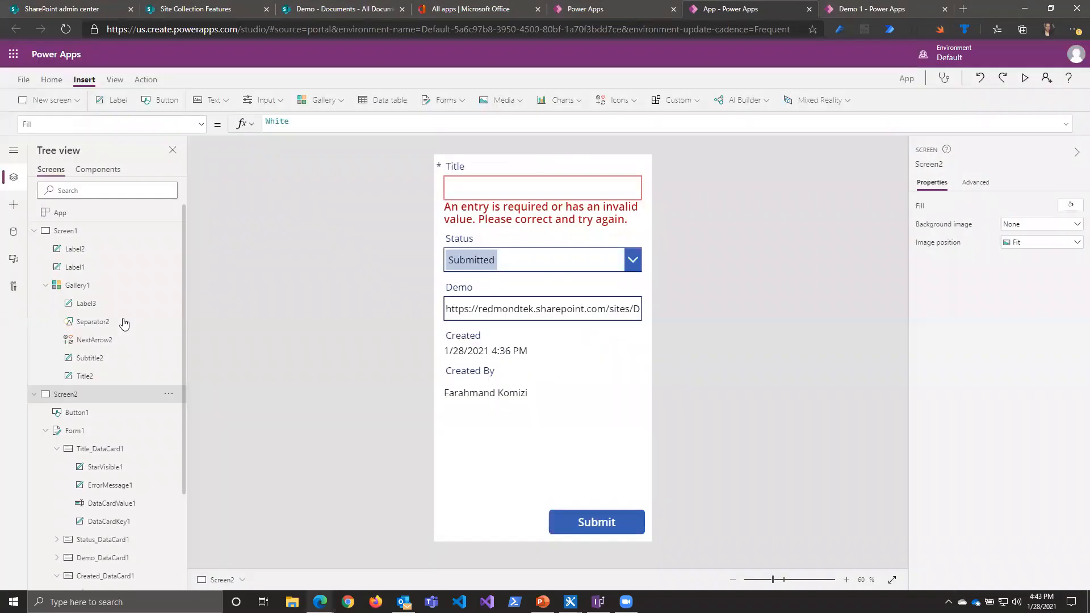
pyautogui.click(85, 235)
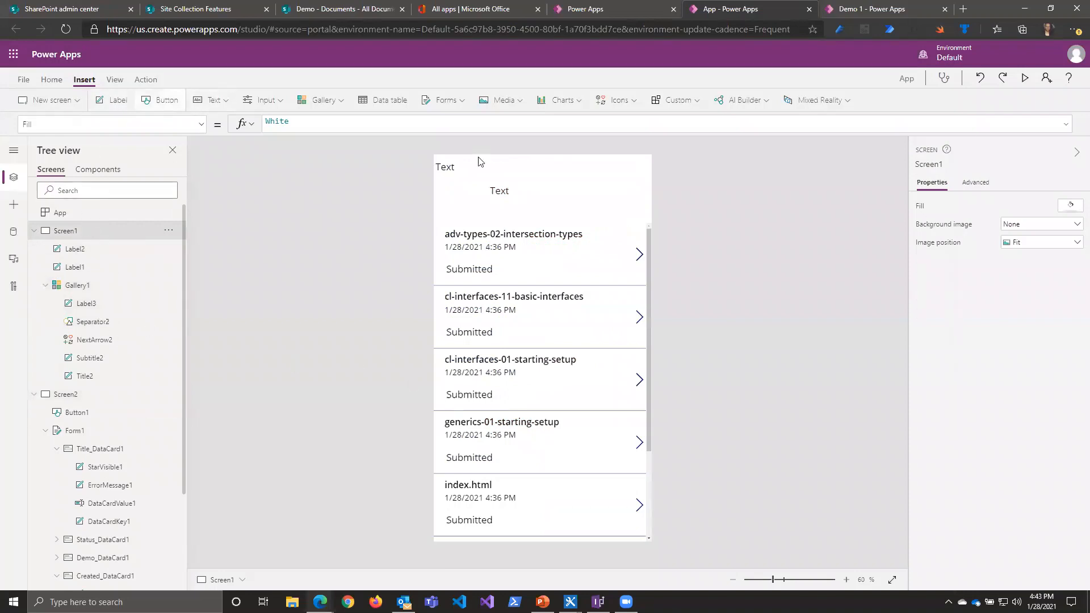
pyautogui.click(622, 106)
pyautogui.click(623, 122)
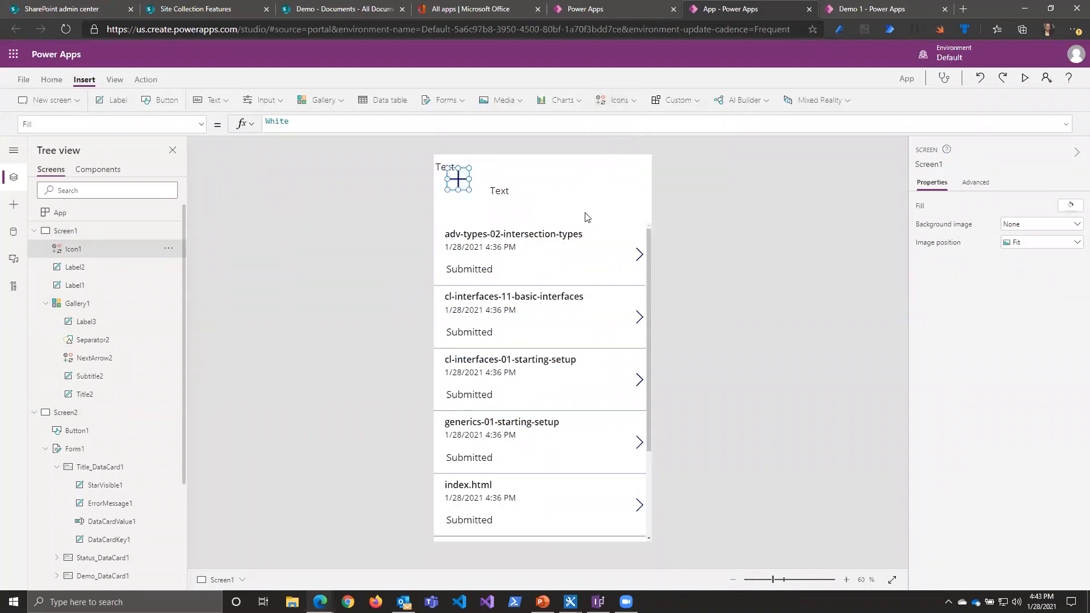
pyautogui.moveTo(463, 182); pyautogui.dragTo(629, 175)
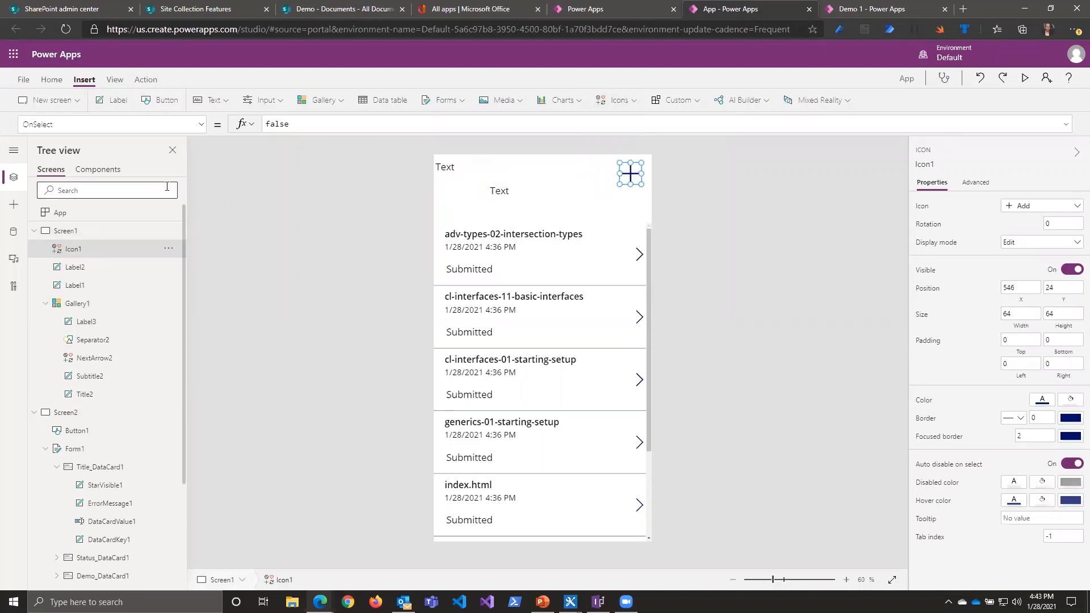
# Step: Replace the plus icon's OnSelect formula with NewForm(Form1)
pyautogui.click(178, 126)
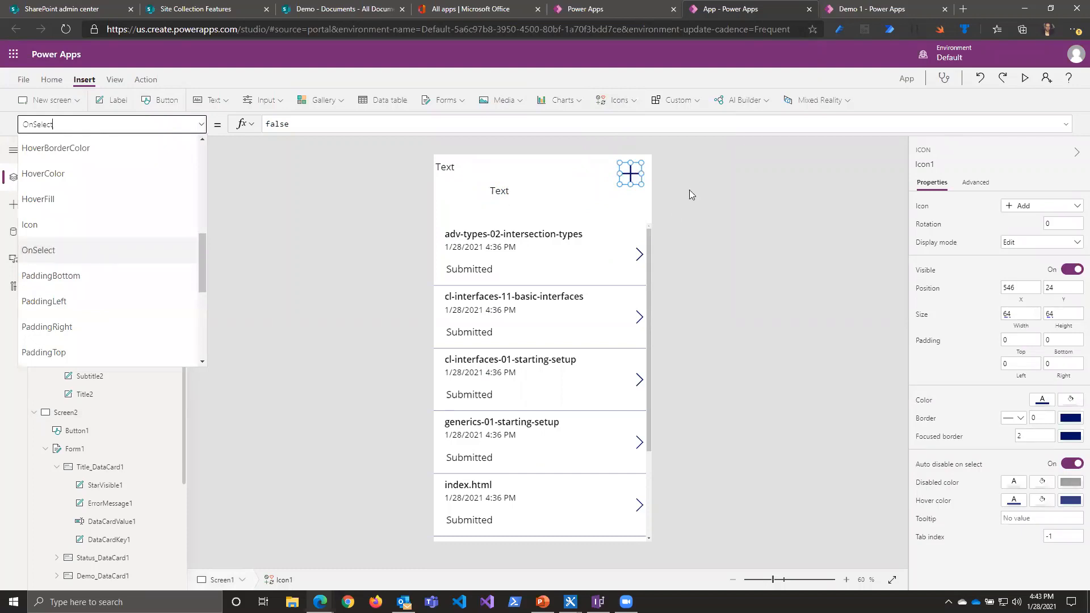
pyautogui.click(77, 246)
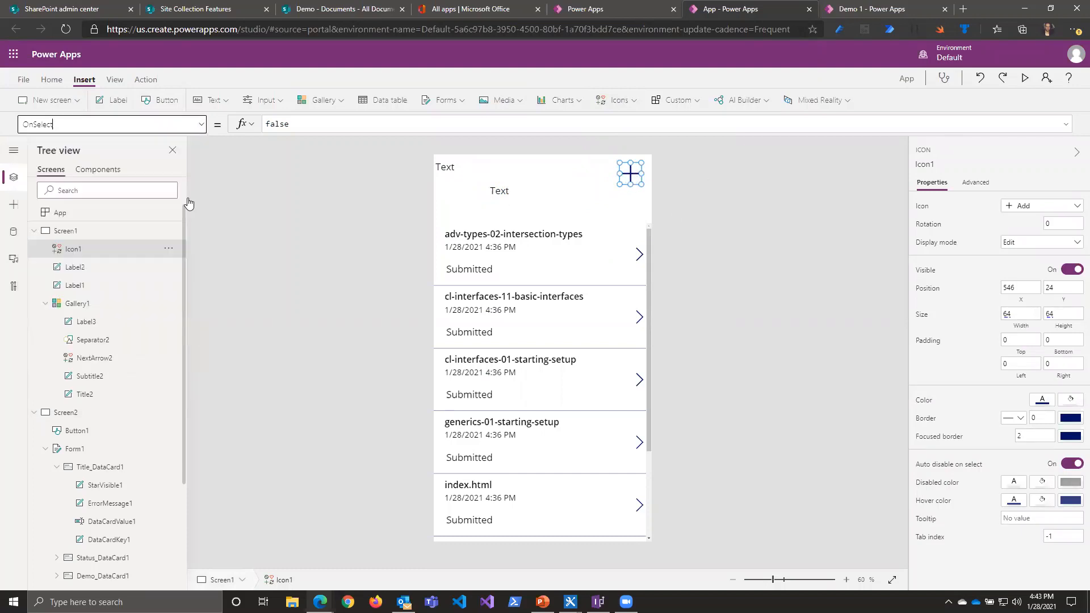
pyautogui.click(318, 129)
pyautogui.write('NewForm(')
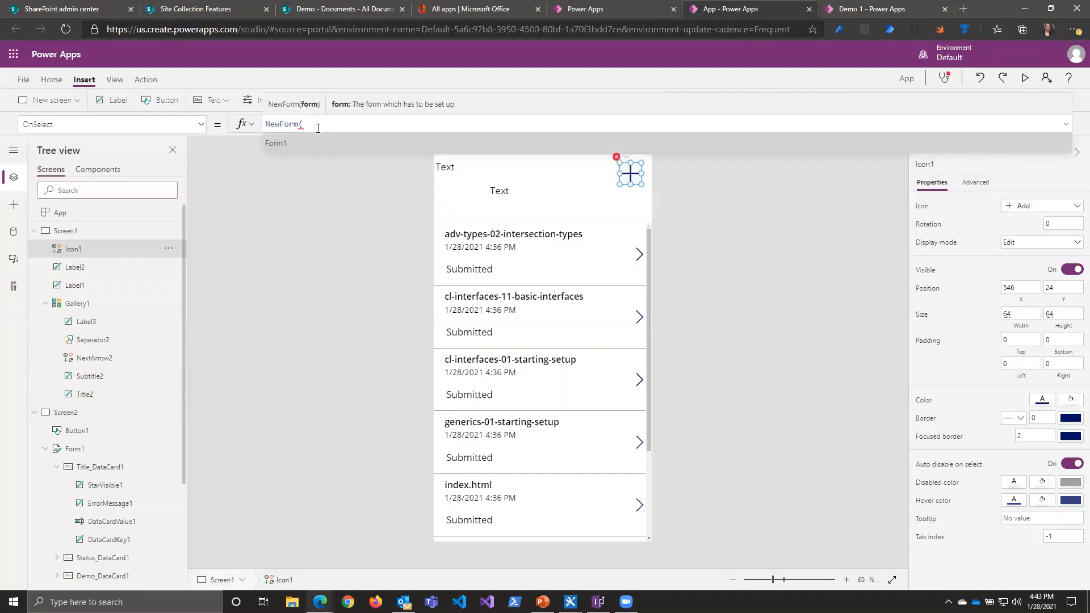
pyautogui.press('Tab')
pyautogui.write(')')
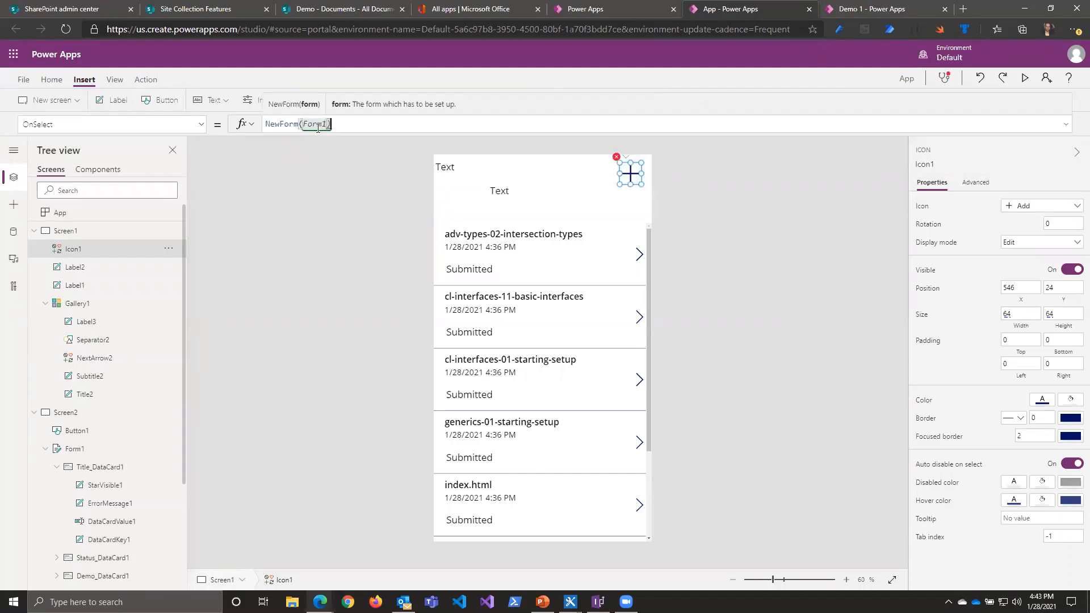
pyautogui.write(';Ma')
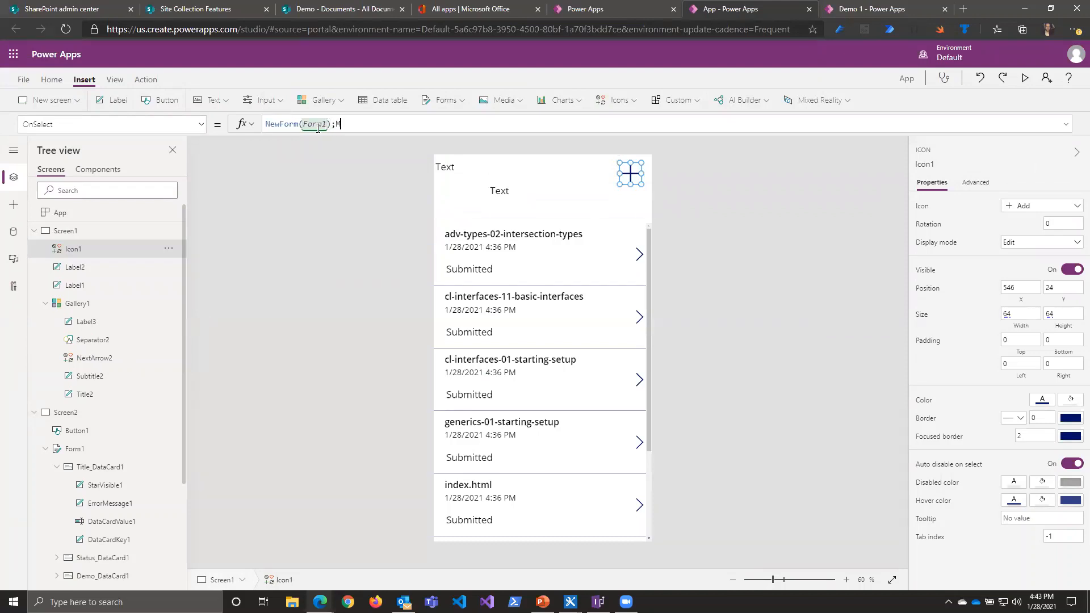
# Step: Append ;Navigate(Screen2) to the plus icon's OnSelect formula so it also opens the form screen
pyautogui.press('BackSpace')
pyautogui.press('BackSpace')
pyautogui.write('Na')
pyautogui.press('Tab')
pyautogui.write('(')
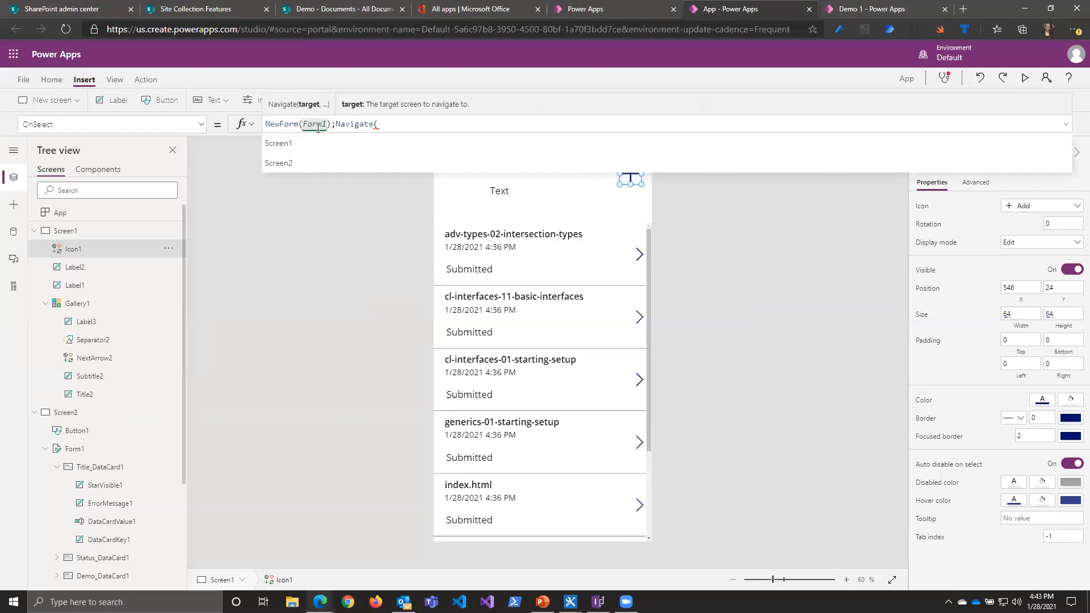
pyautogui.click(706, 162)
pyautogui.write(')')
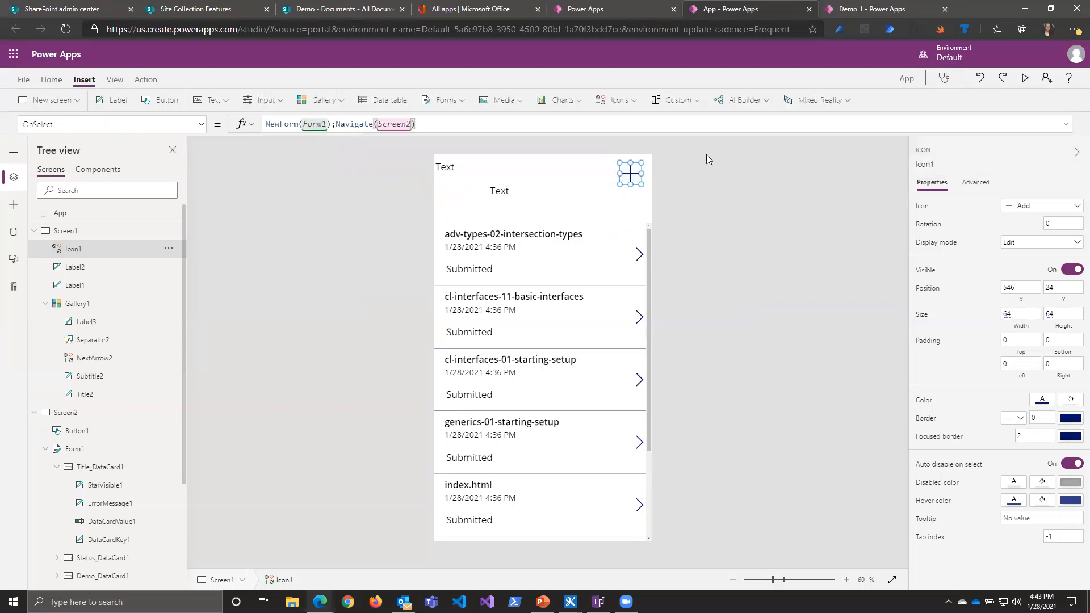
# Step: Preview the app, open a new blank form with the plus icon, and exit the preview
pyautogui.click(1025, 78)
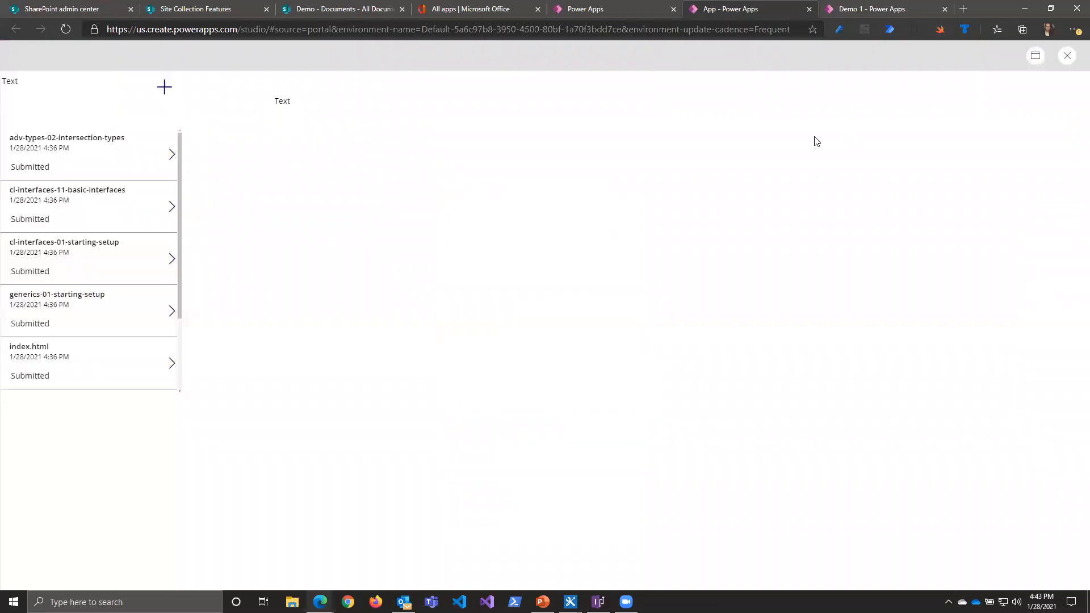
pyautogui.click(164, 87)
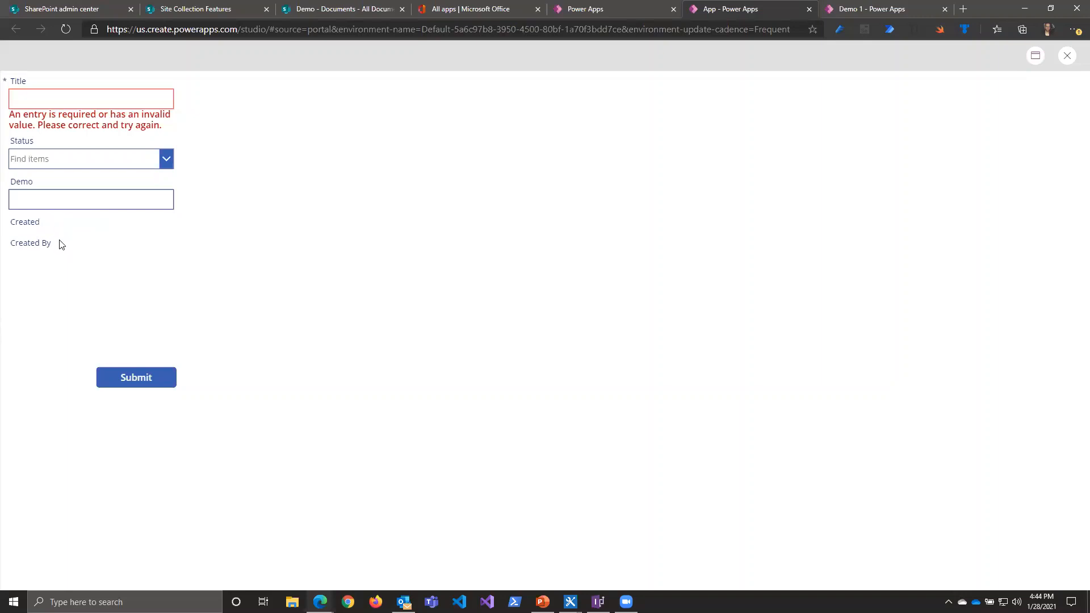
pyautogui.click(1059, 59)
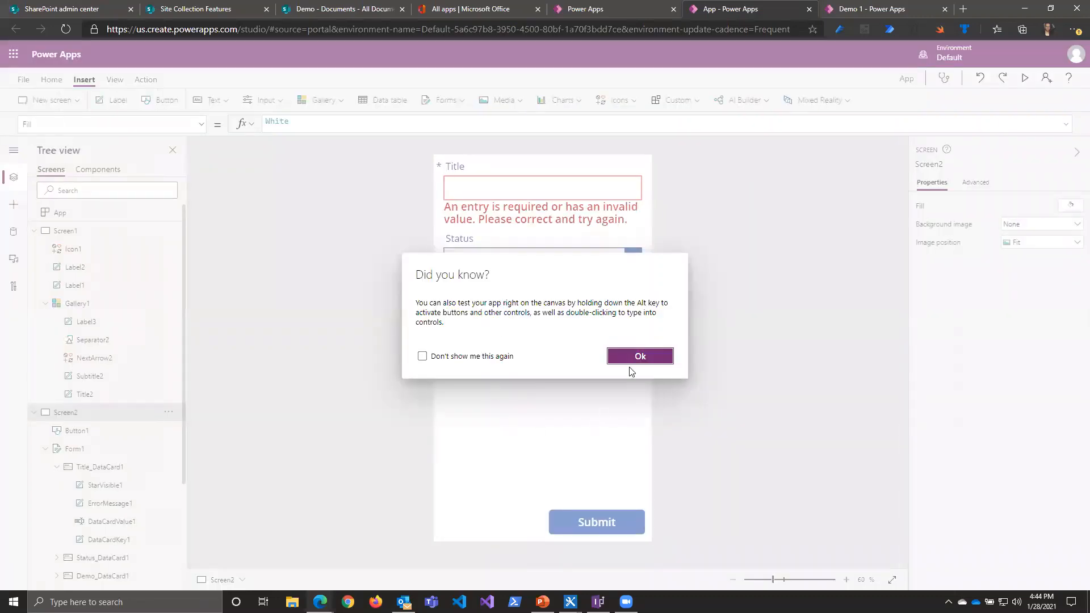
pyautogui.click(639, 356)
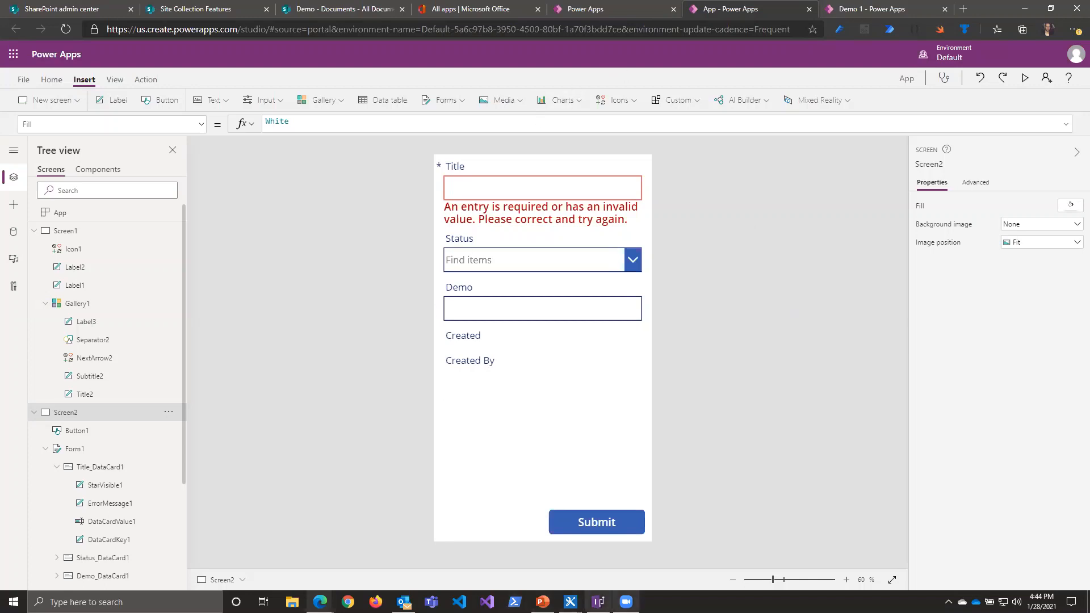
# Step: Switch to InfoPath and examine the form designer's table, control, rule, page design and data commands
pyautogui.click(599, 602)
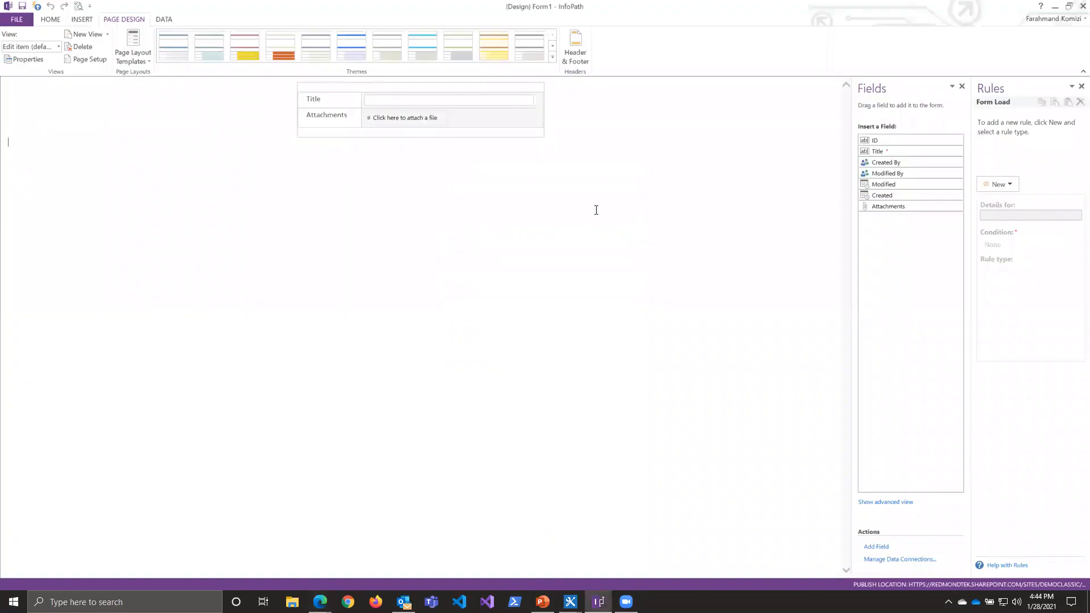
pyautogui.click(83, 20)
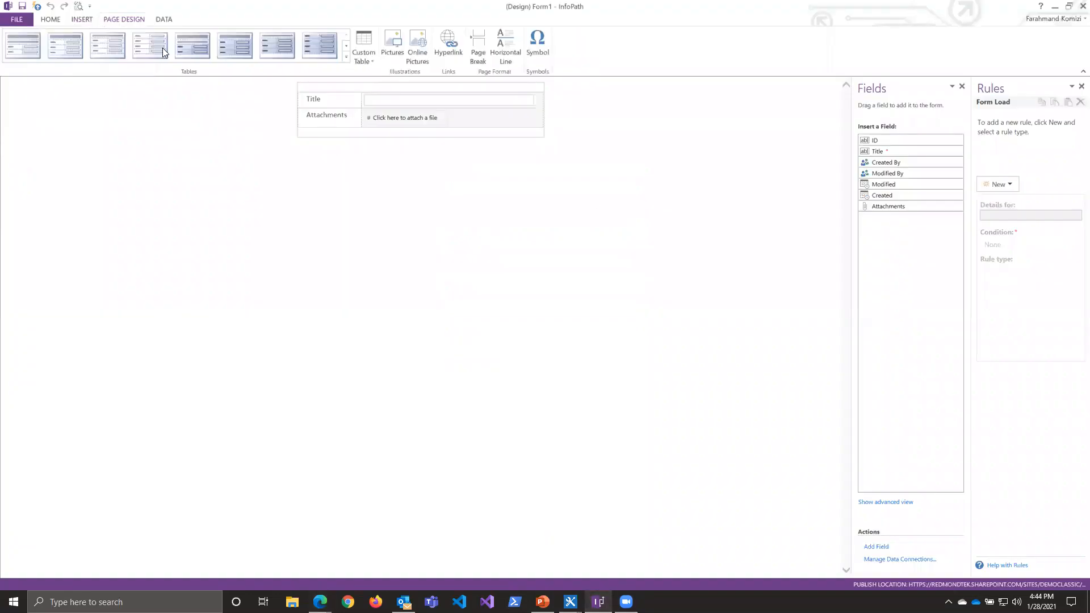
pyautogui.click(62, 20)
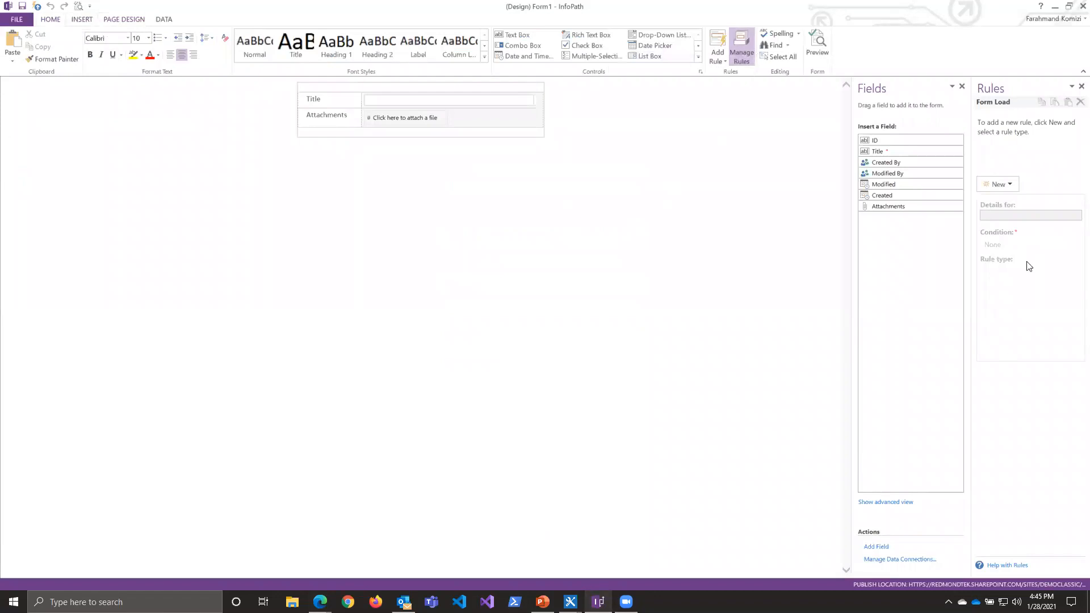
pyautogui.click(742, 104)
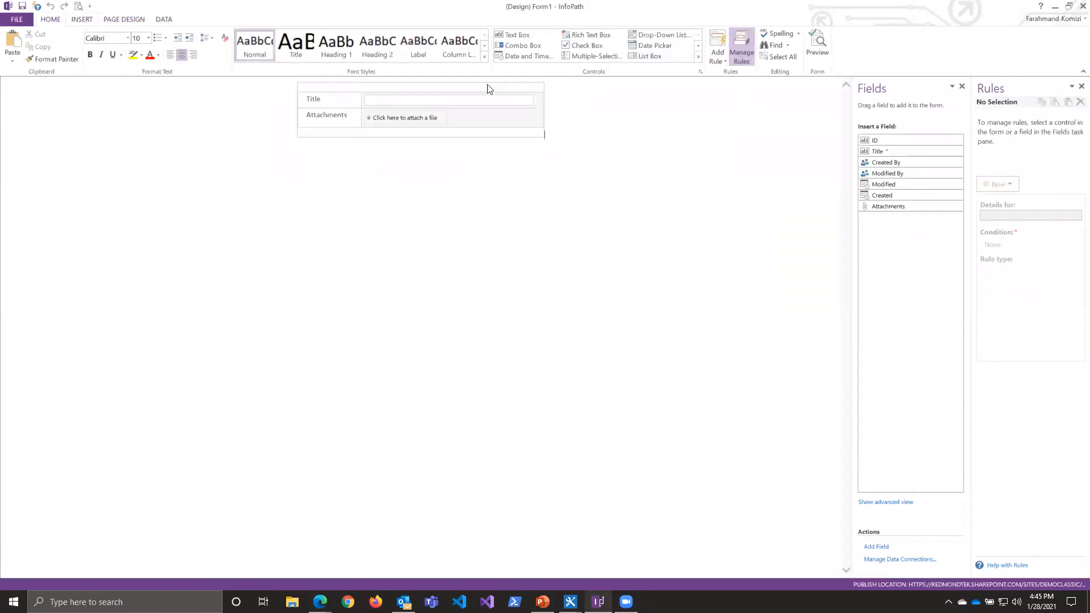
pyautogui.click(86, 19)
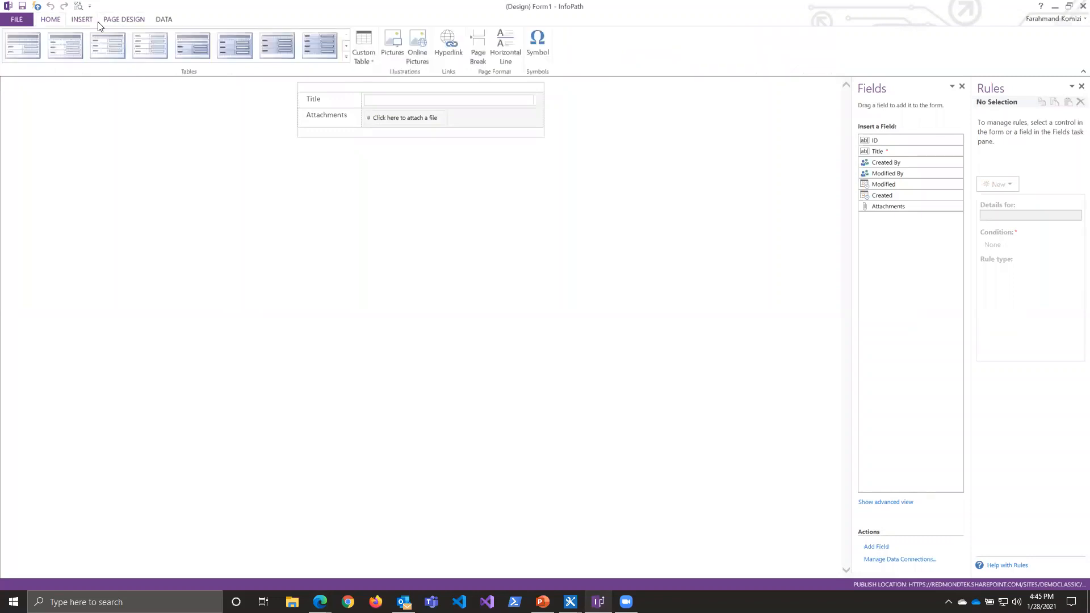
pyautogui.click(117, 19)
pyautogui.click(162, 21)
pyautogui.click(440, 48)
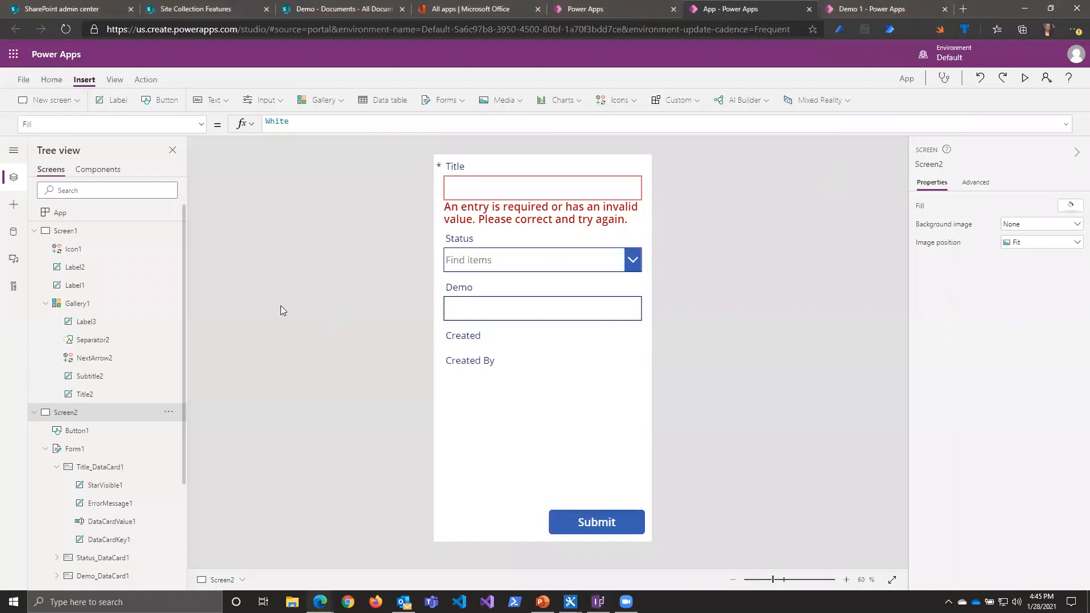
# Step: Start the App object's OnStart formula in Power Apps with If(User().Email
pyautogui.click(58, 215)
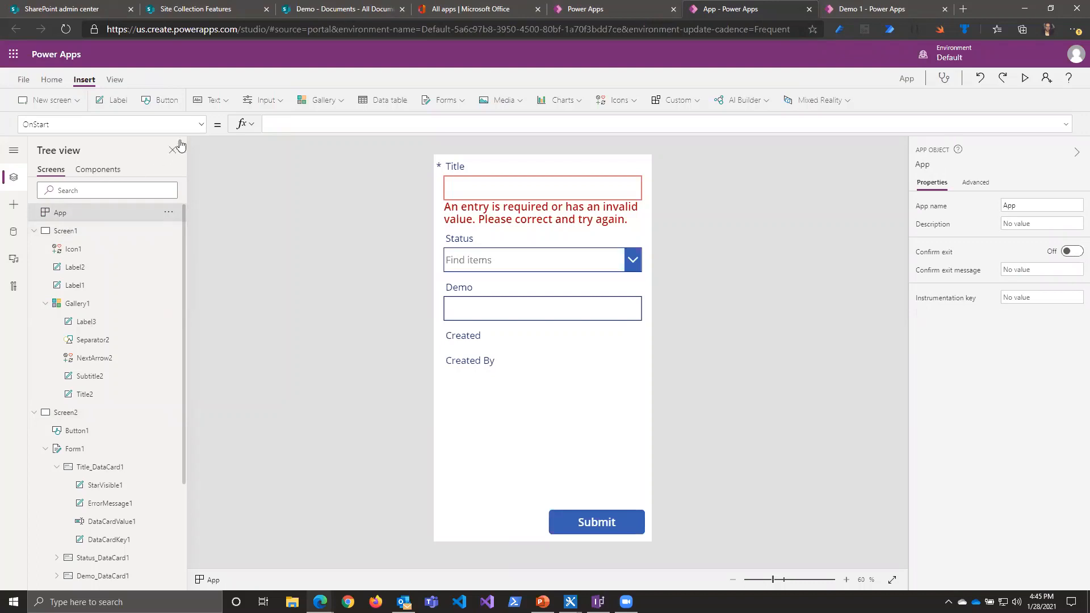
pyautogui.click(200, 125)
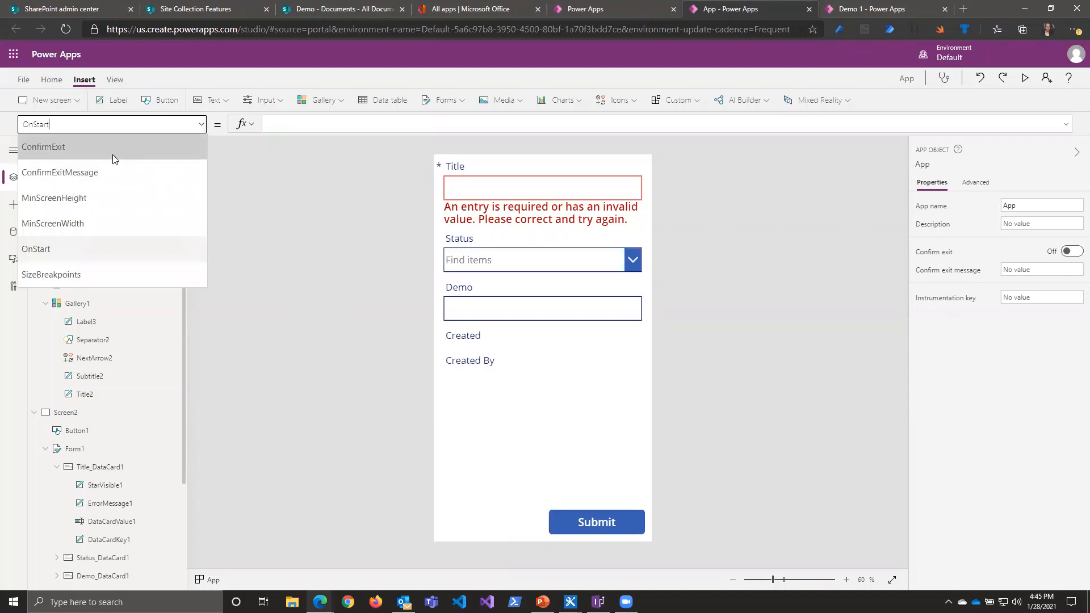
pyautogui.click(46, 253)
pyautogui.click(288, 122)
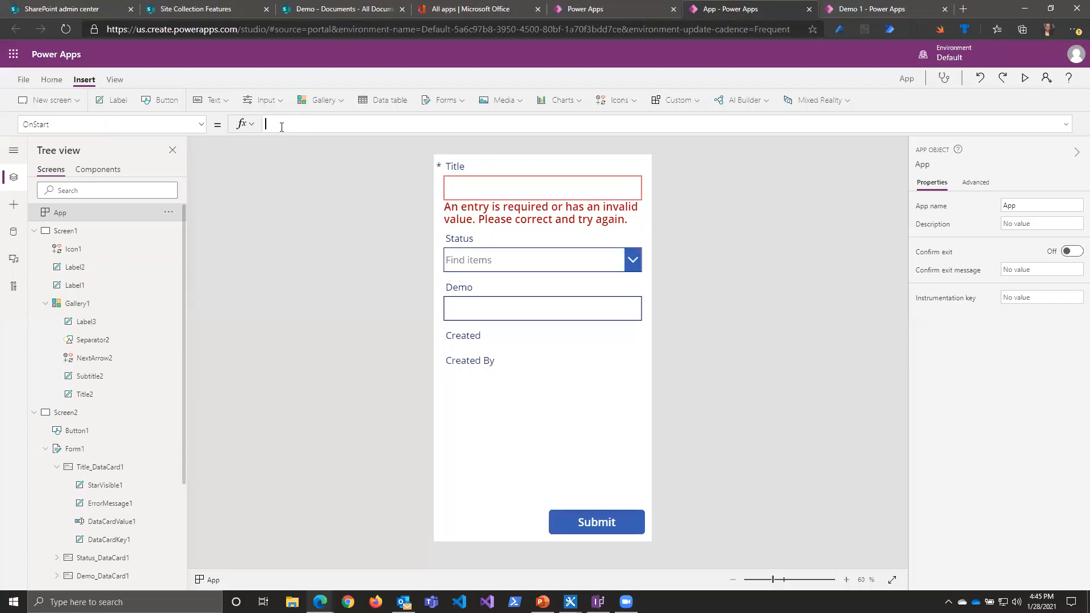
pyautogui.press('BackSpace')
pyautogui.click(70, 102)
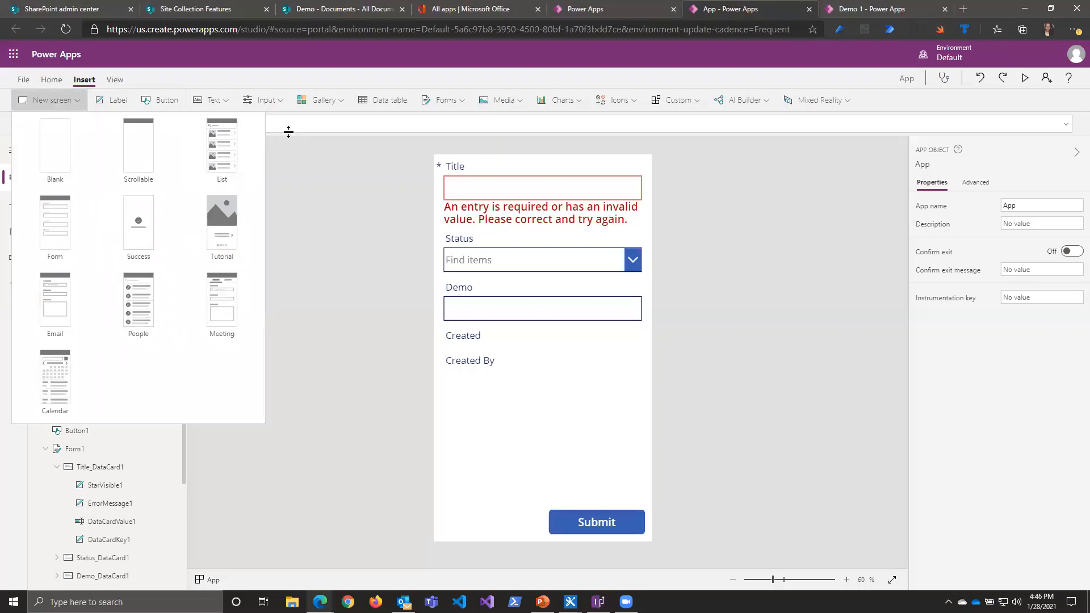
pyautogui.click(292, 128)
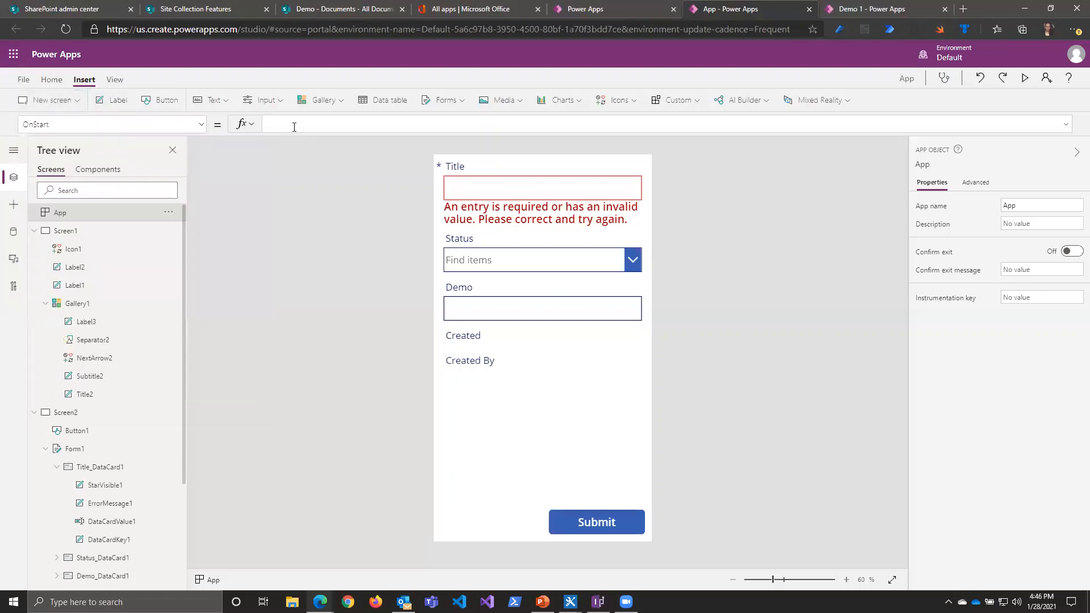
pyautogui.write('If(')
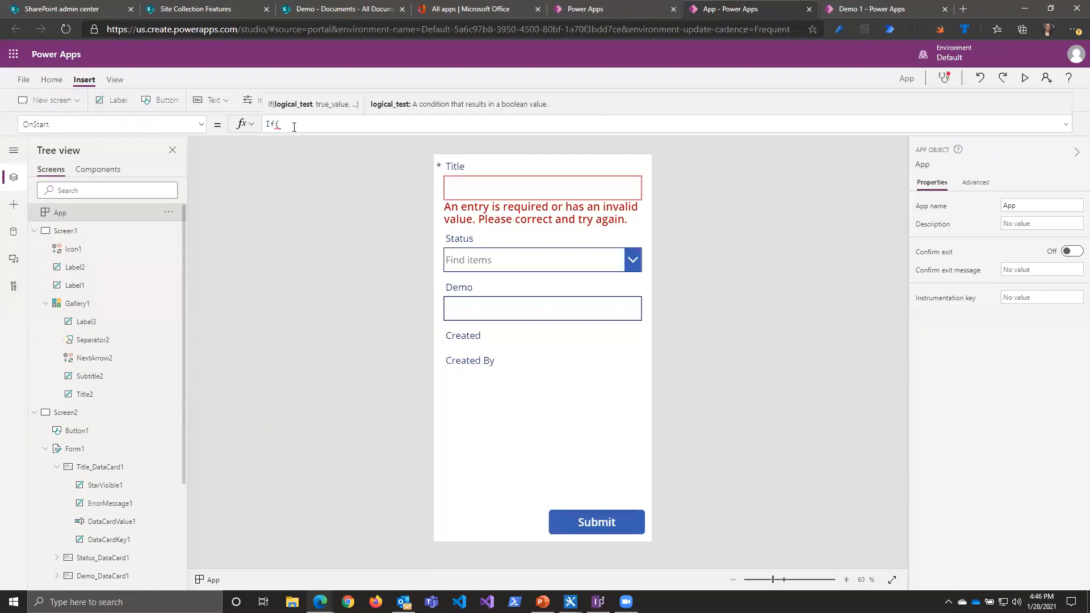
pyautogui.write('User')
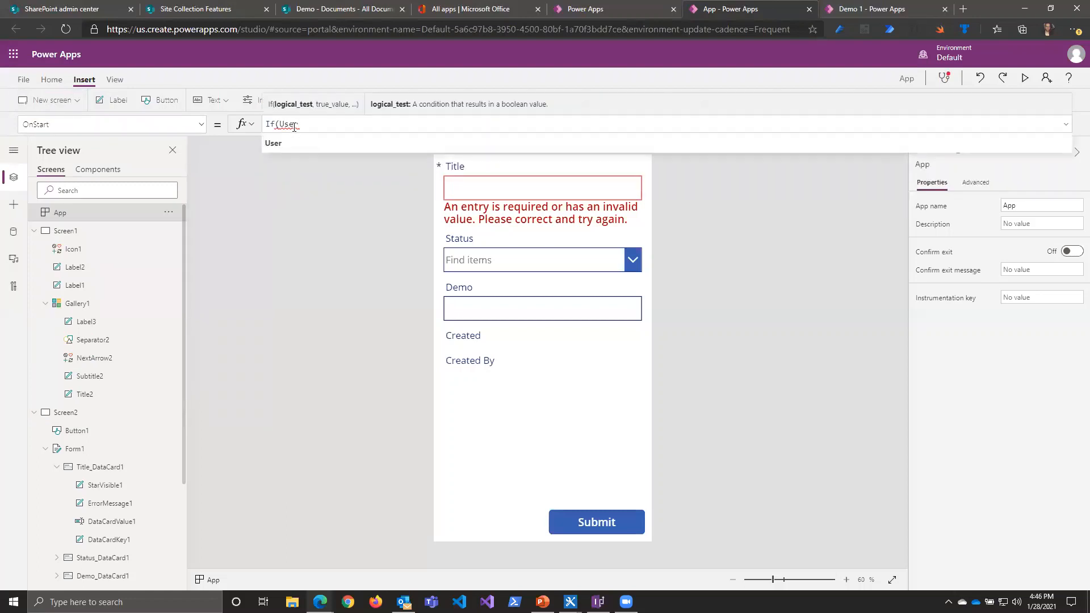
pyautogui.write('().')
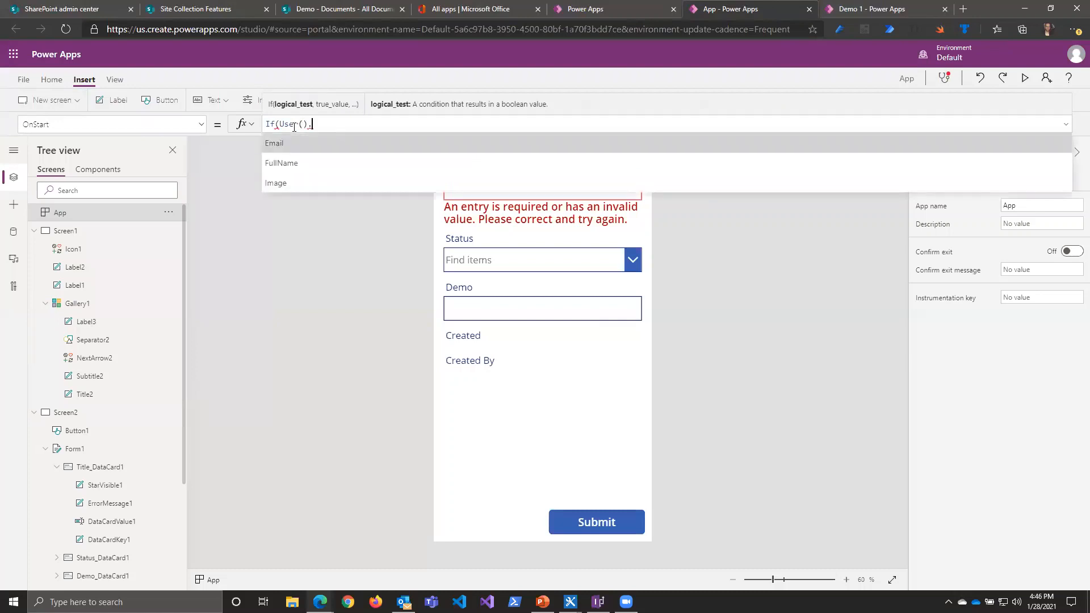
pyautogui.press('Tab')
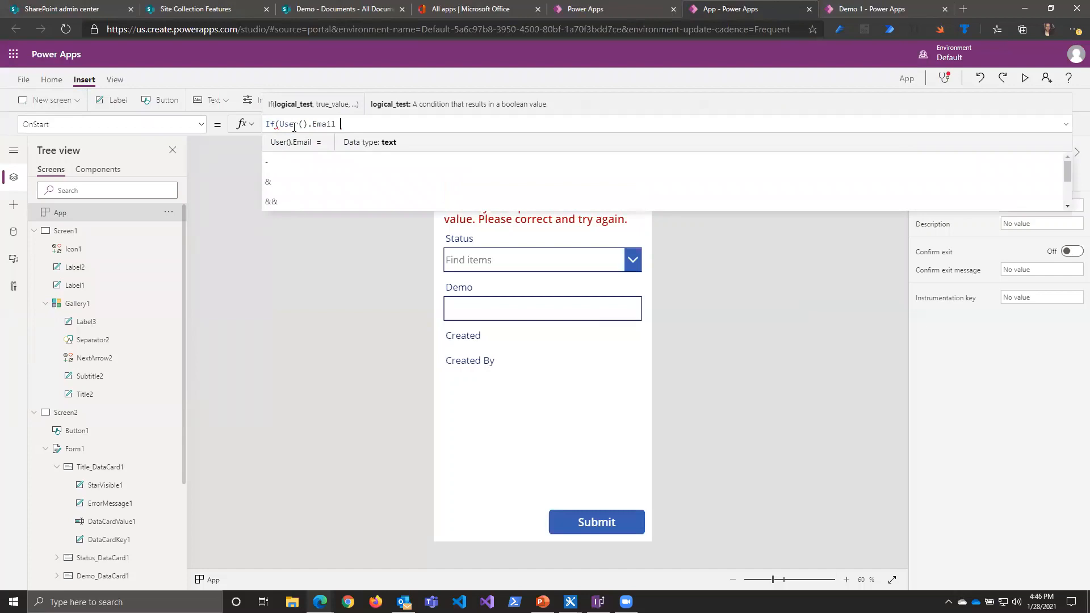
pyautogui.write('!=')
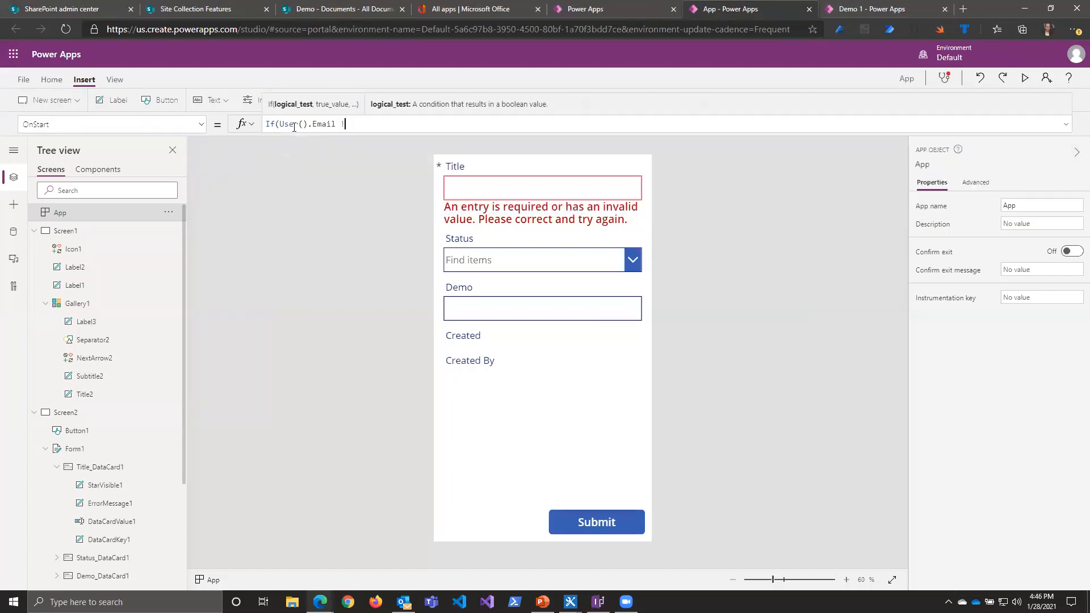
pyautogui.press('BackSpace')
pyautogui.press('BackSpace')
pyautogui.press('BackSpace')
# Step: Insert Not( before User().Email in the OnStart If condition
pyautogui.press('Left')
pyautogui.press('Left')
pyautogui.press('Left')
pyautogui.press('Left')
pyautogui.press('Left')
pyautogui.press('Left')
pyautogui.press('Left')
pyautogui.press('Left')
pyautogui.press('Left')
pyautogui.press('Left')
pyautogui.press('Left')
pyautogui.press('Left')
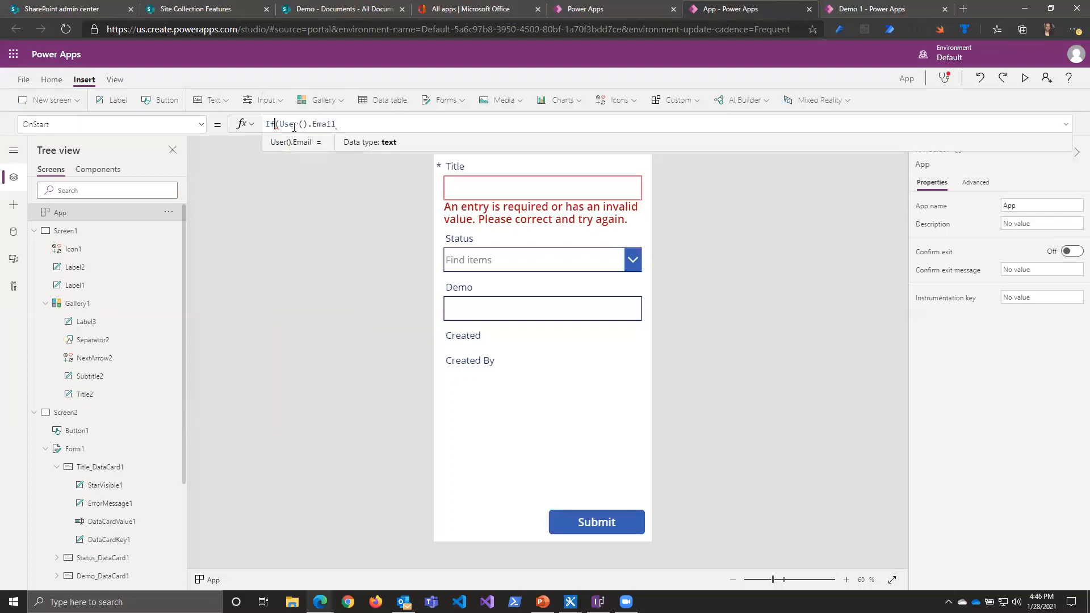
pyautogui.press('Right')
pyautogui.write('Not')
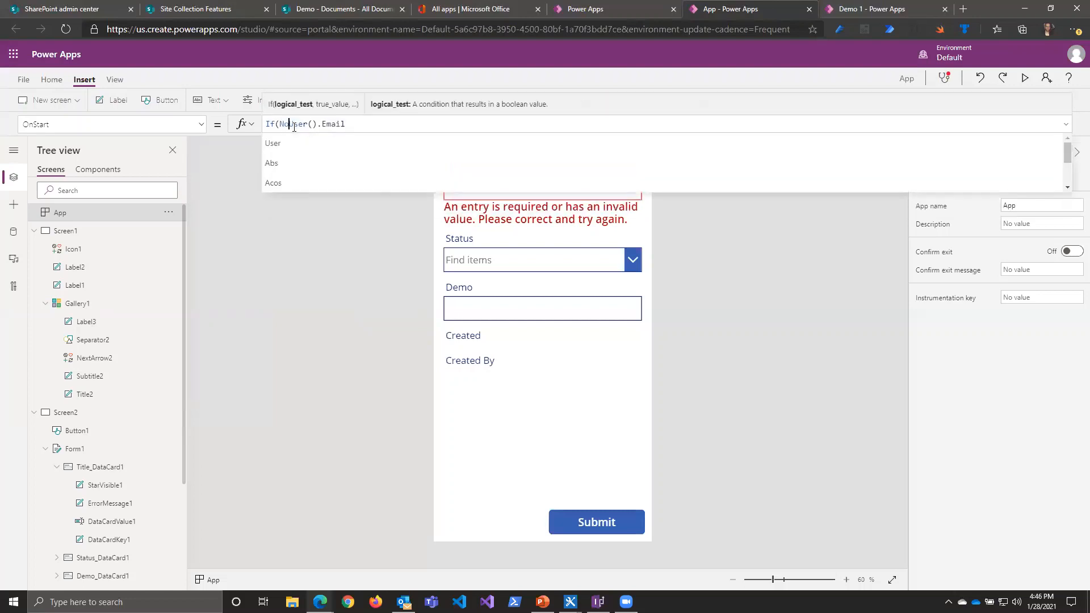
pyautogui.write('(')
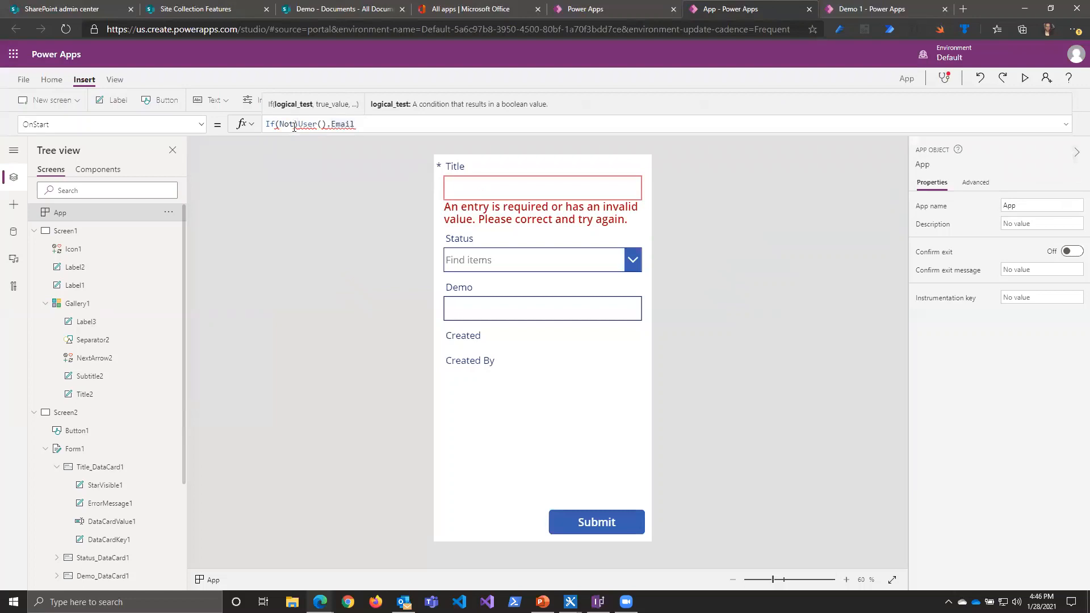
# Step: Add an equals comparison after User().Email inside the Not function
pyautogui.press('Left')
pyautogui.press('Left')
pyautogui.press('Left')
pyautogui.press('Left')
pyautogui.press('Left')
pyautogui.press('Left')
pyautogui.press('Left')
pyautogui.press('Left')
pyautogui.press('Left')
pyautogui.press('Left')
pyautogui.press('Left')
pyautogui.press('Left')
pyautogui.press('BackSpace')
pyautogui.write('().Email = ')
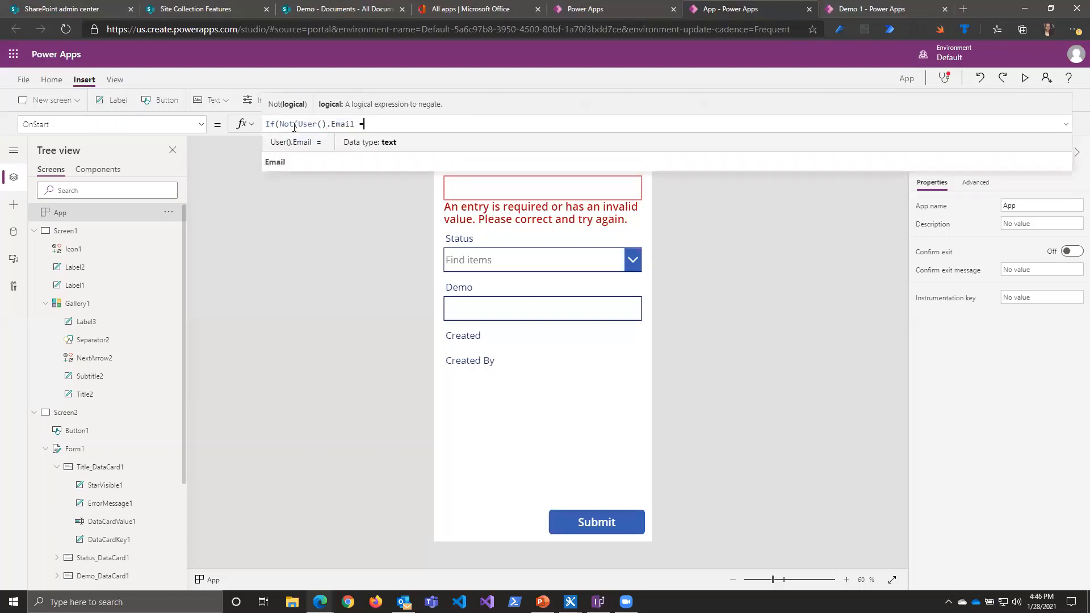
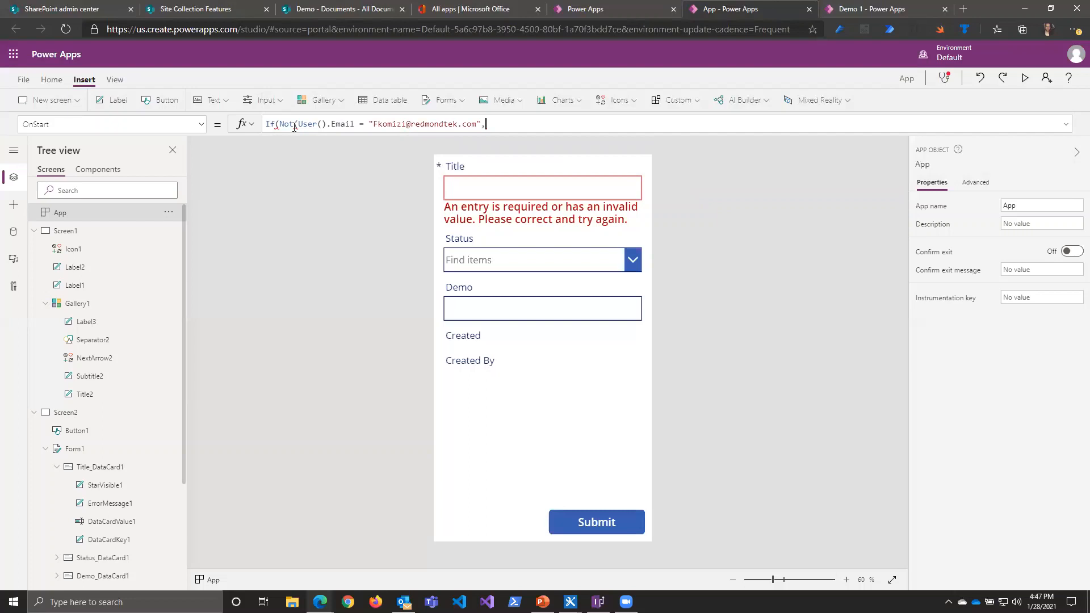
# Step: Enter the admin's e-mail address in quotes as the comparison value, followed by a comma
pyautogui.write('Set')
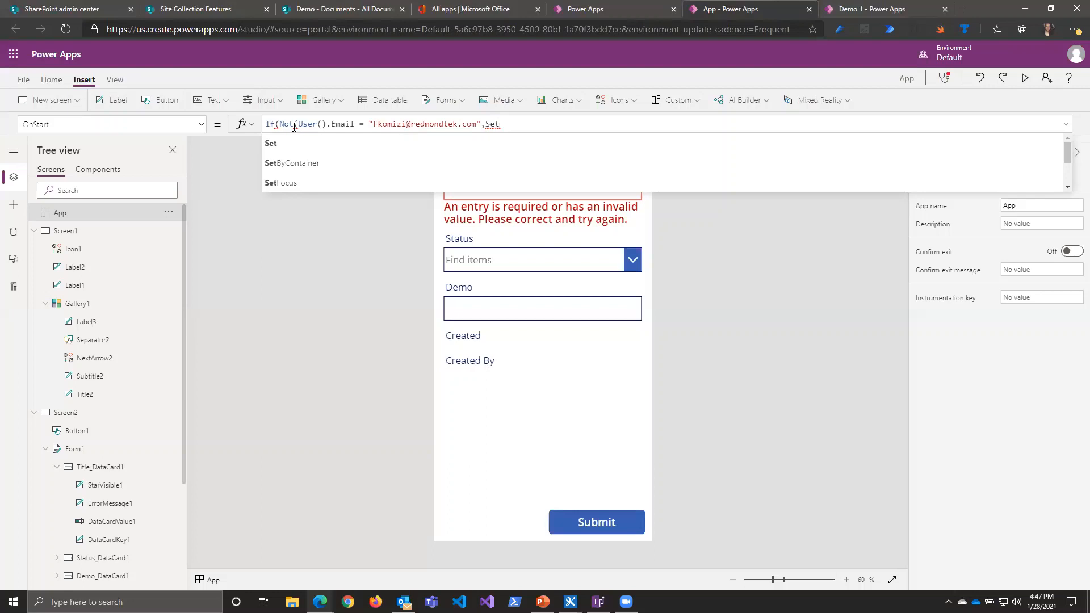
# Step: Add Set(Adminuser,false) as the If formula's true result, followed by a comma
pyautogui.write('(')
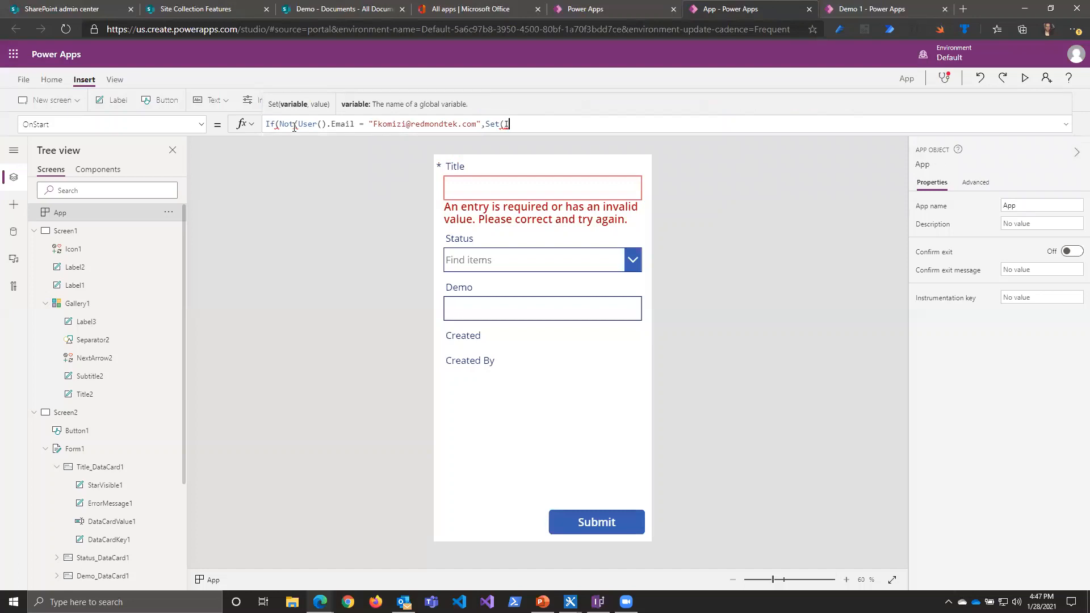
pyautogui.write('Adminuser,false')
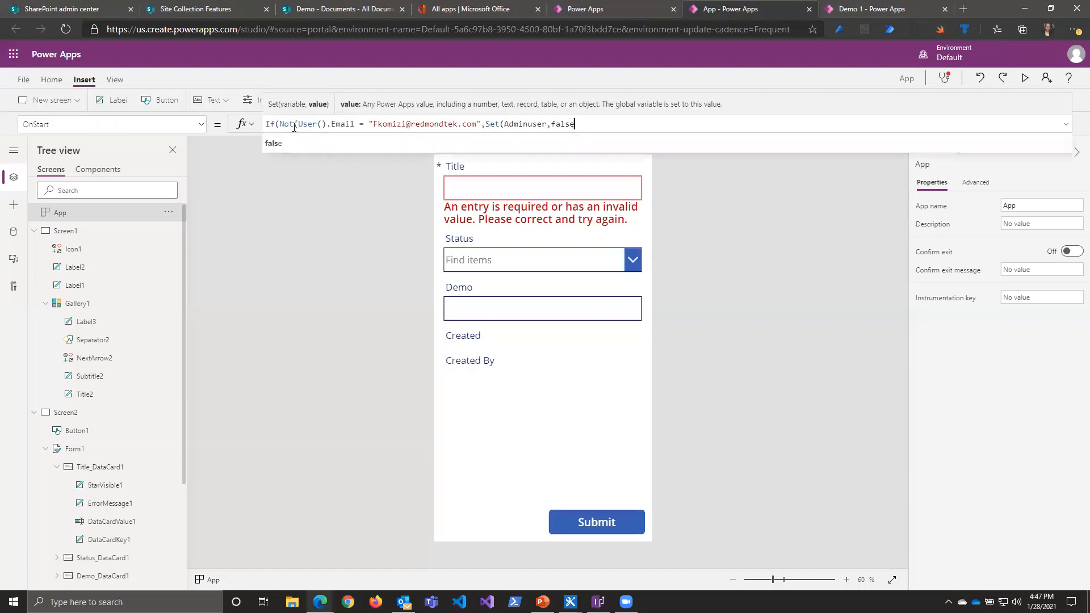
pyautogui.write('),')
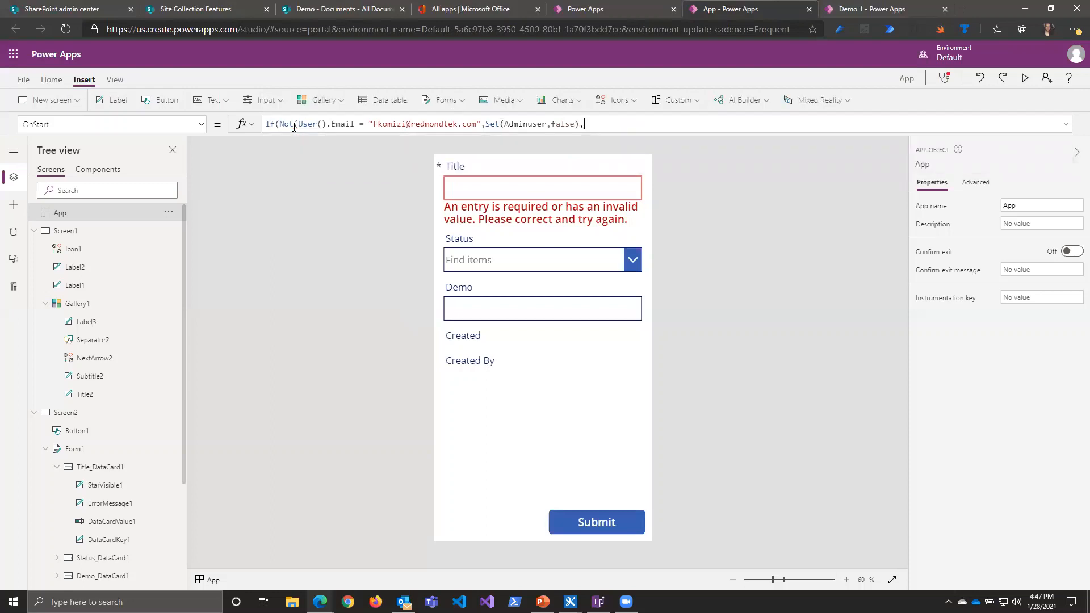
pyautogui.write('Set(Adminuser,')
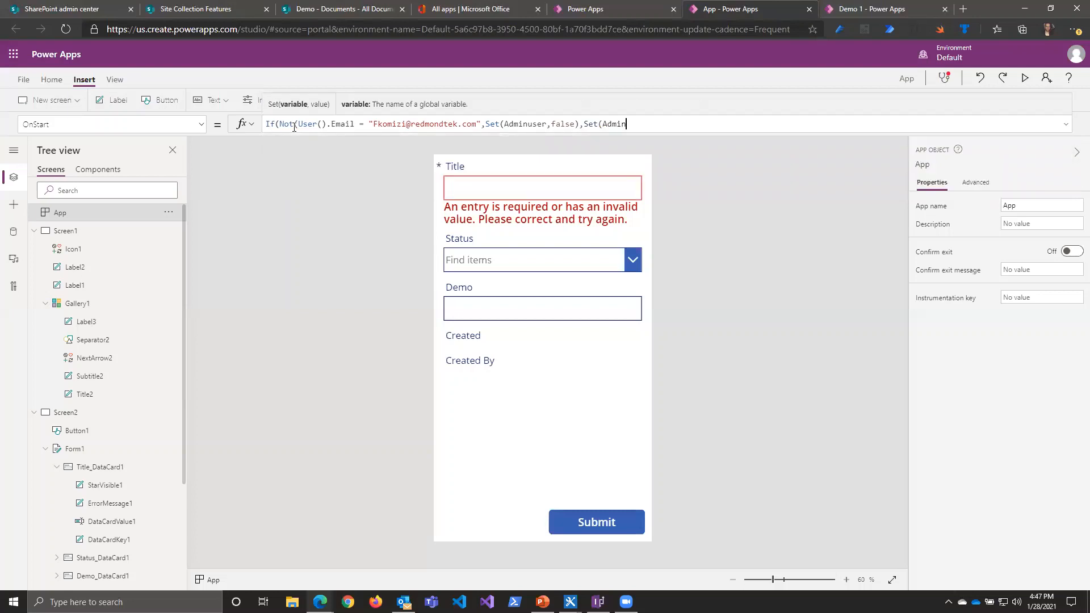
# Step: Add Set(Adminuser,true) as the else result, and close both the If and the Not parentheses
pyautogui.write('y')
pyautogui.write('rue)')
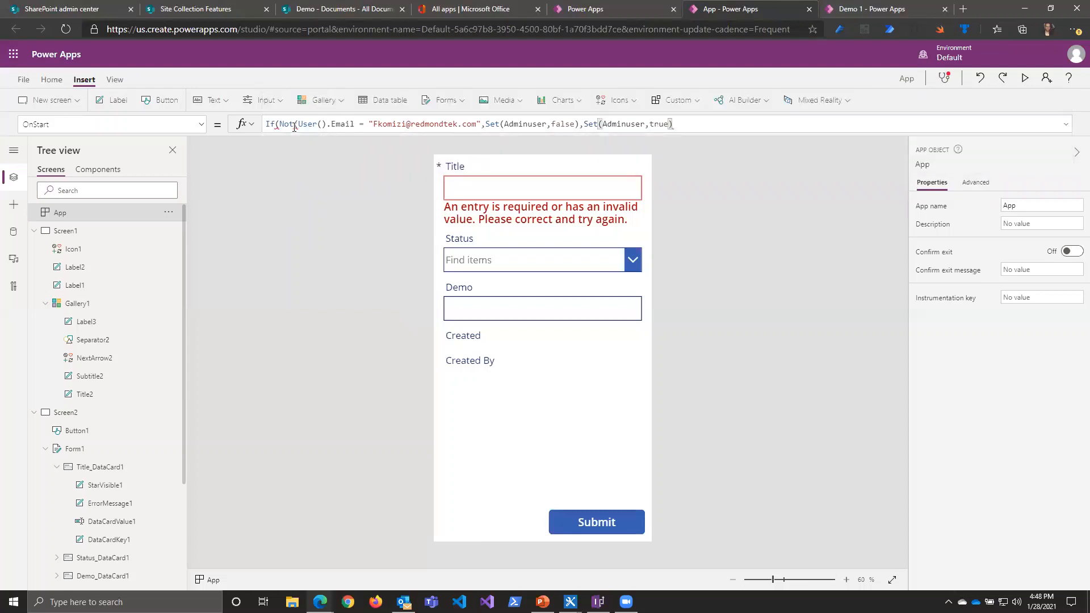
pyautogui.write(')')
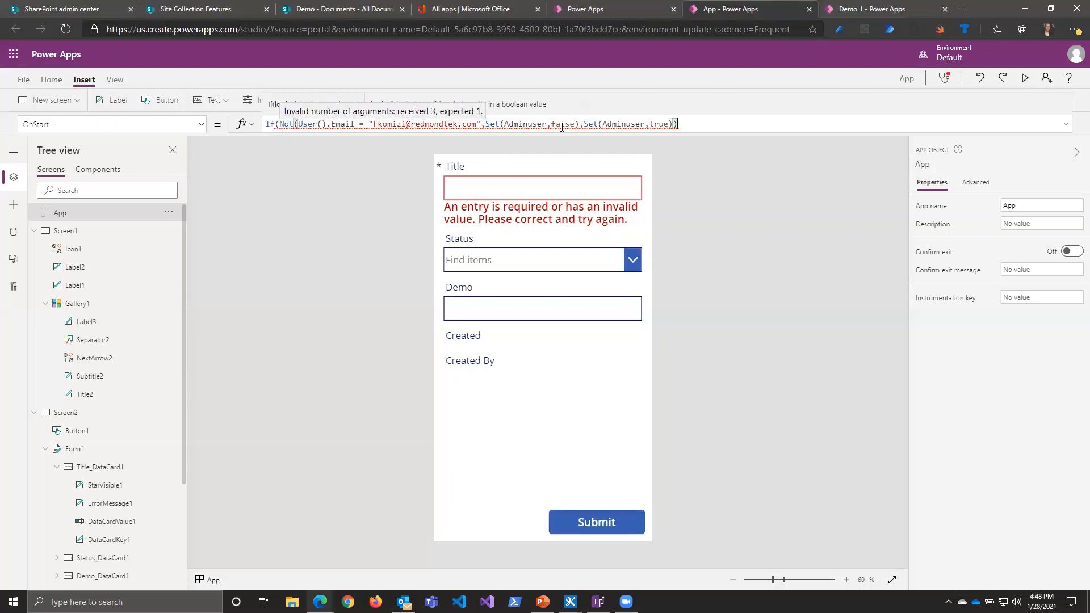
pyautogui.click(479, 121)
pyautogui.write(')')
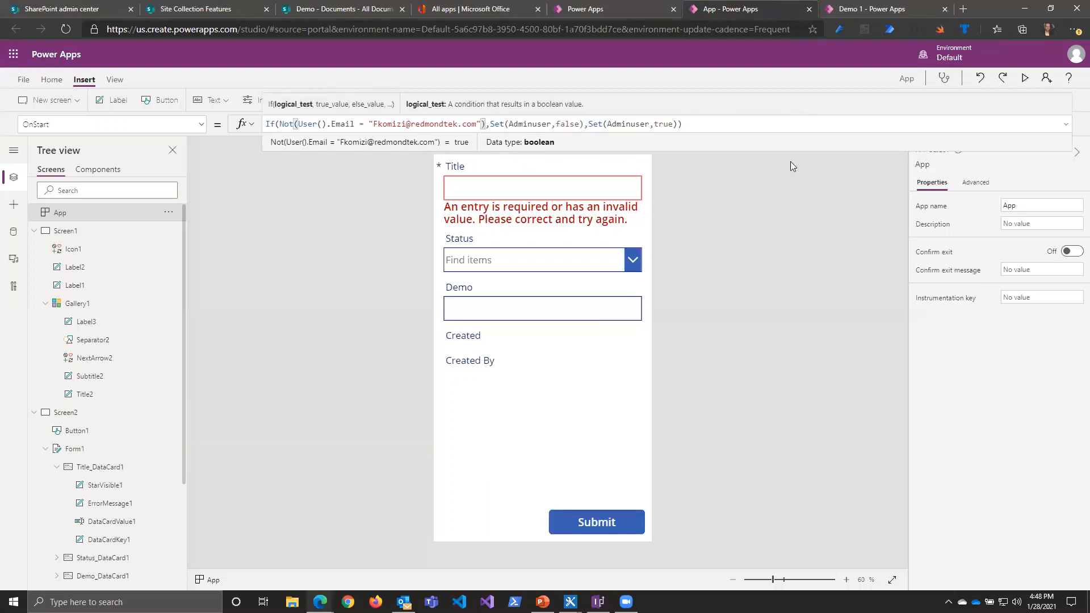
# Step: Format the OnStart formula over several lines and enlarge its editing area to review the e-mail check and both Adminuser assignments
pyautogui.click(1066, 124)
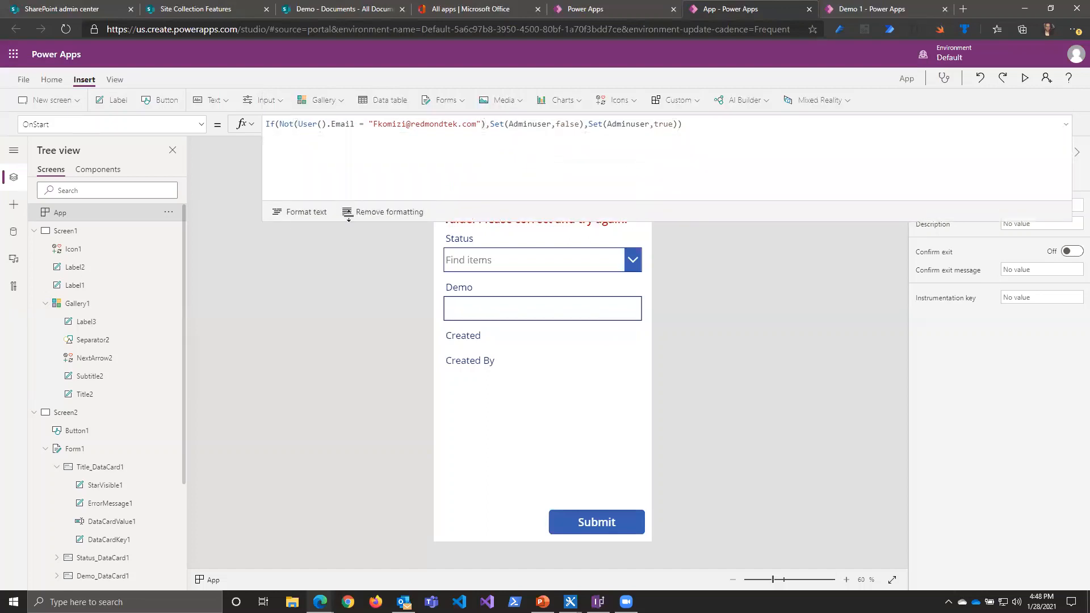
pyautogui.click(302, 219)
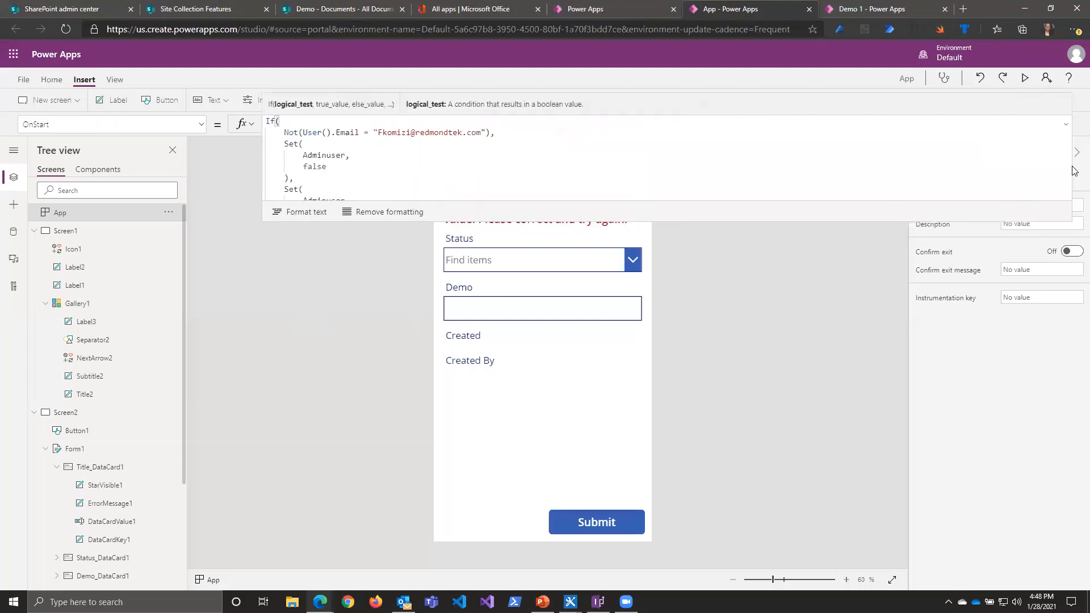
pyautogui.click(1065, 125)
pyautogui.moveTo(1038, 133); pyautogui.dragTo(984, 343)
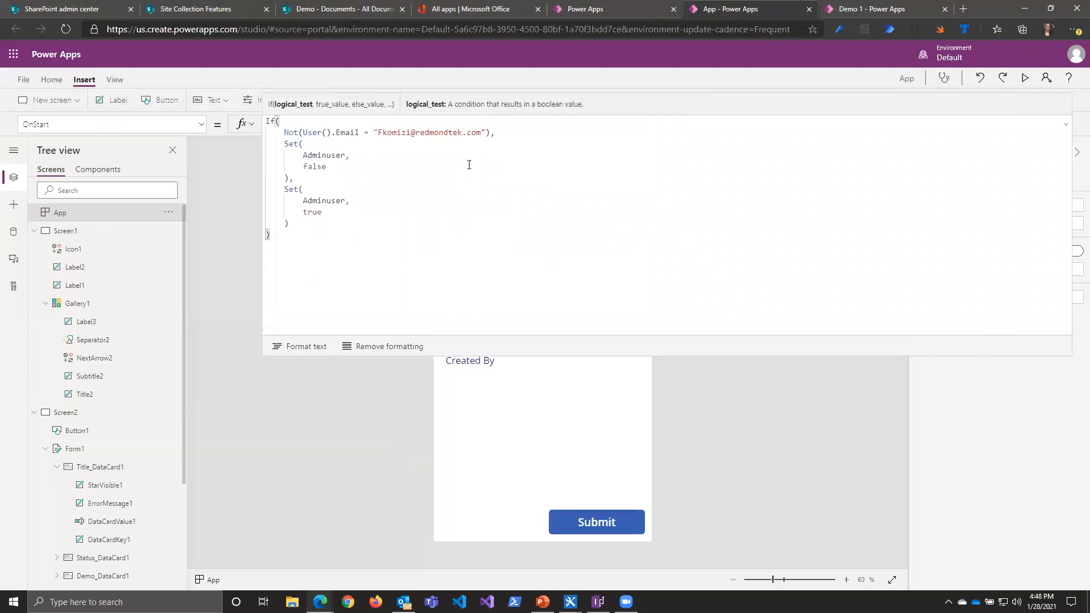
pyautogui.moveTo(491, 133); pyautogui.dragTo(304, 132)
pyautogui.click(336, 167)
pyautogui.click(316, 190)
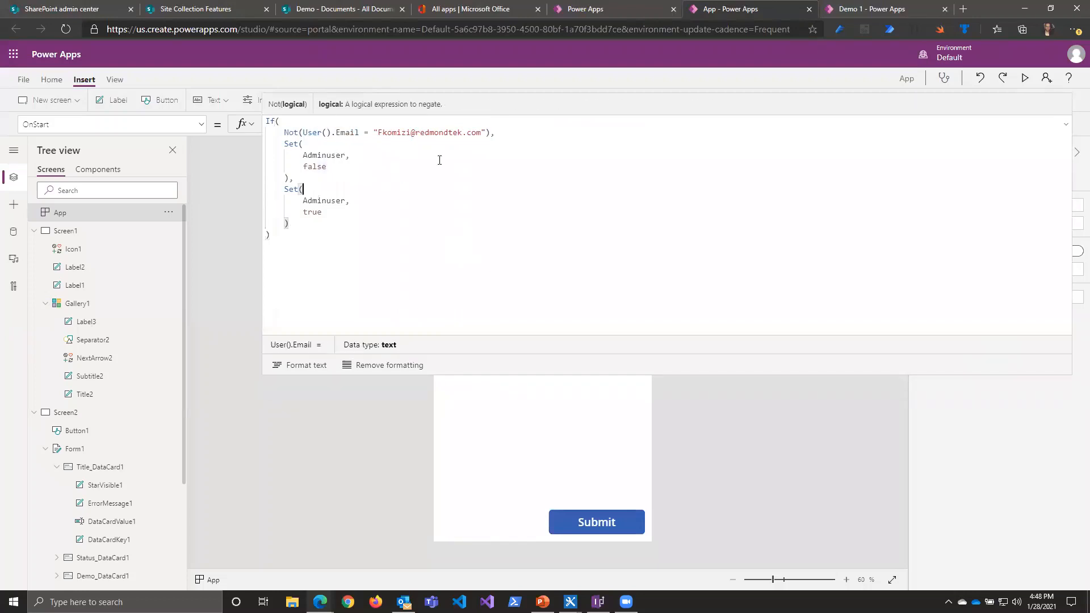
pyautogui.moveTo(486, 133); pyautogui.dragTo(374, 132)
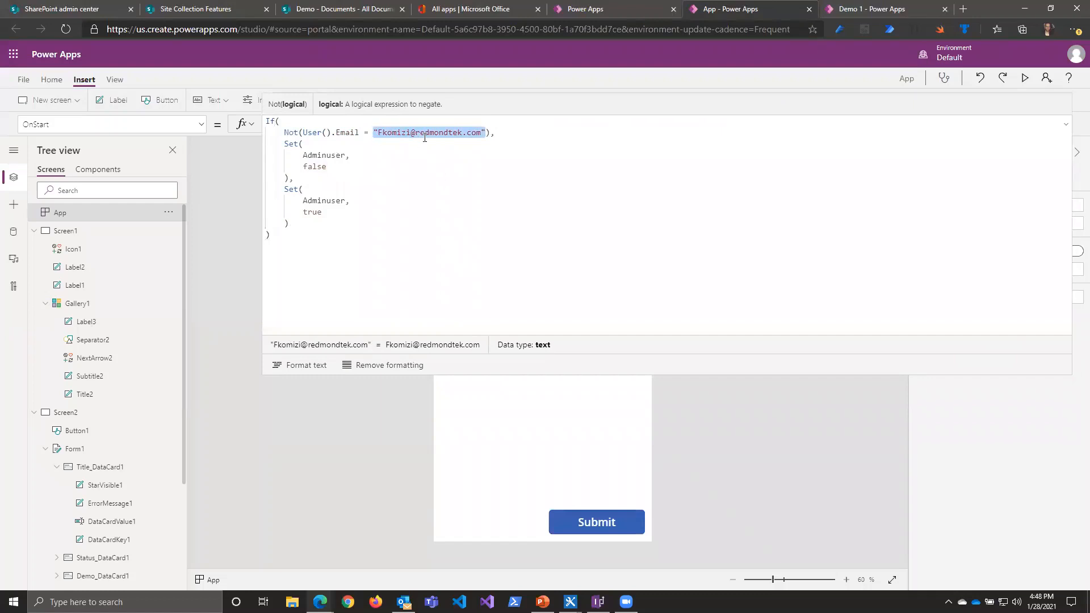
pyautogui.doubleClick(327, 156)
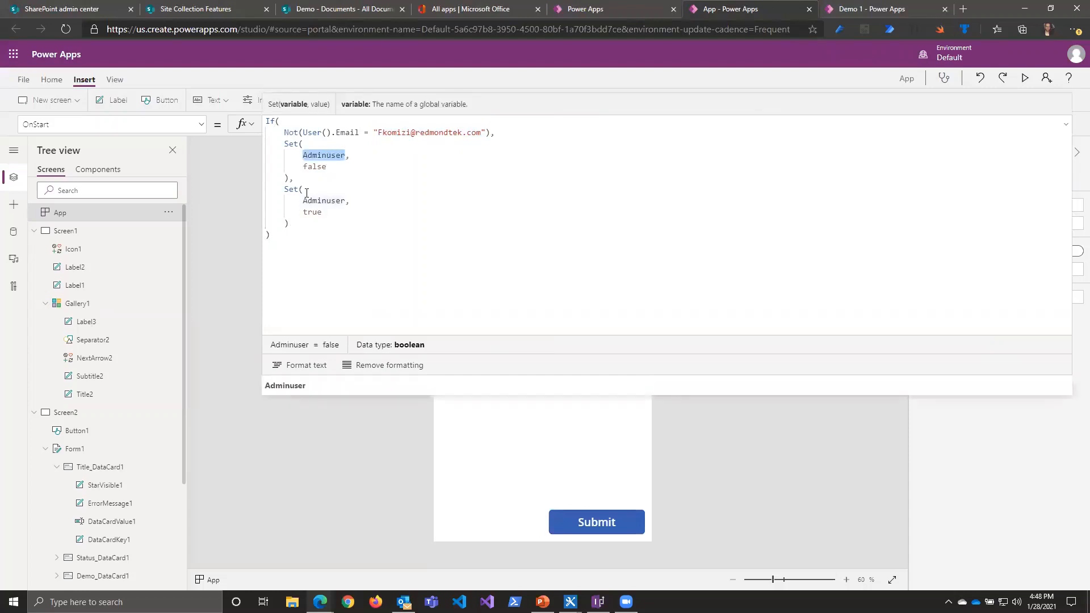
pyautogui.doubleClick(334, 202)
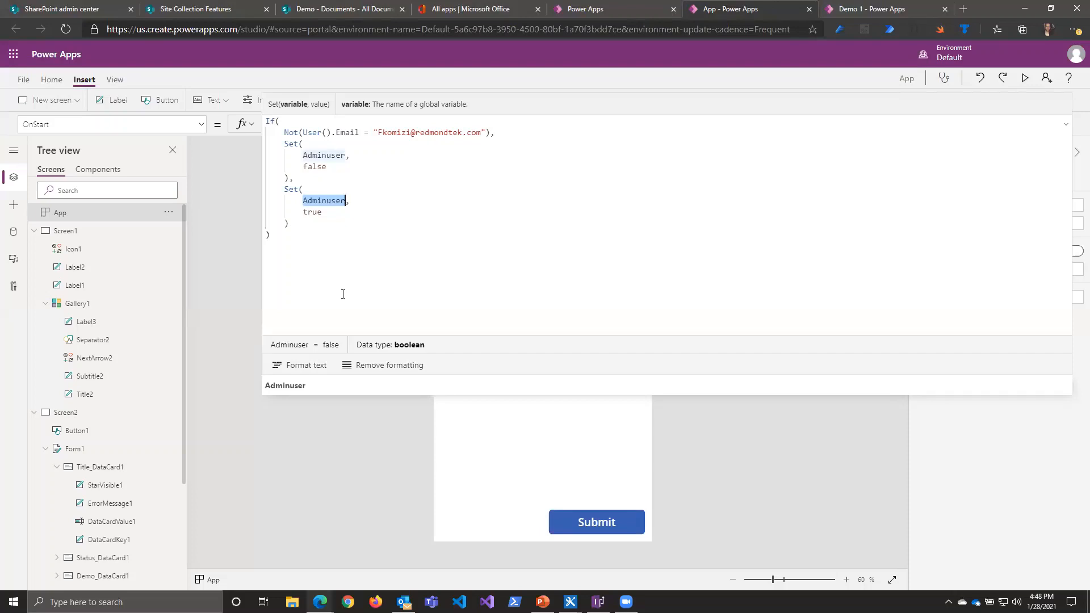
# Step: Set Gallery1's Visible property to Adminuser and run the app's OnStart
pyautogui.click(76, 305)
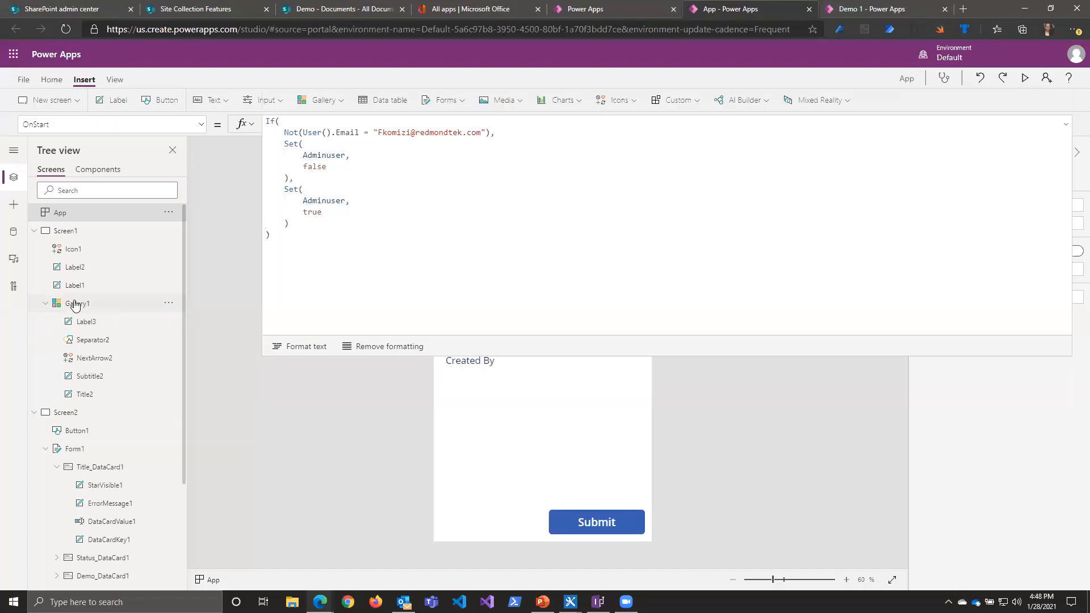
pyautogui.click(1066, 126)
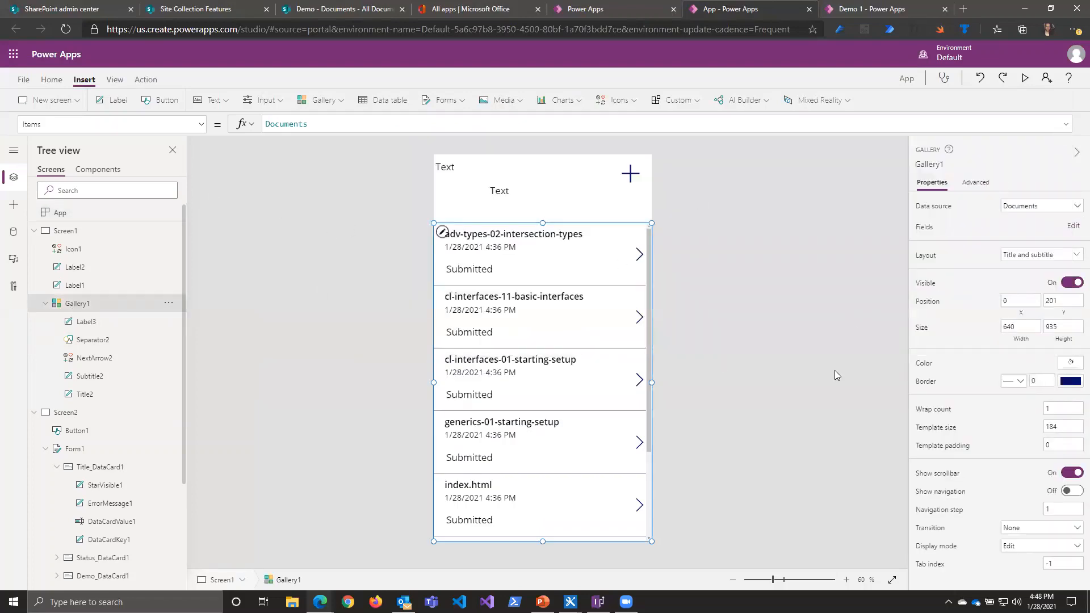
pyautogui.click(926, 287)
pyautogui.click(318, 126)
pyautogui.hotkey('ctrl', 'a')
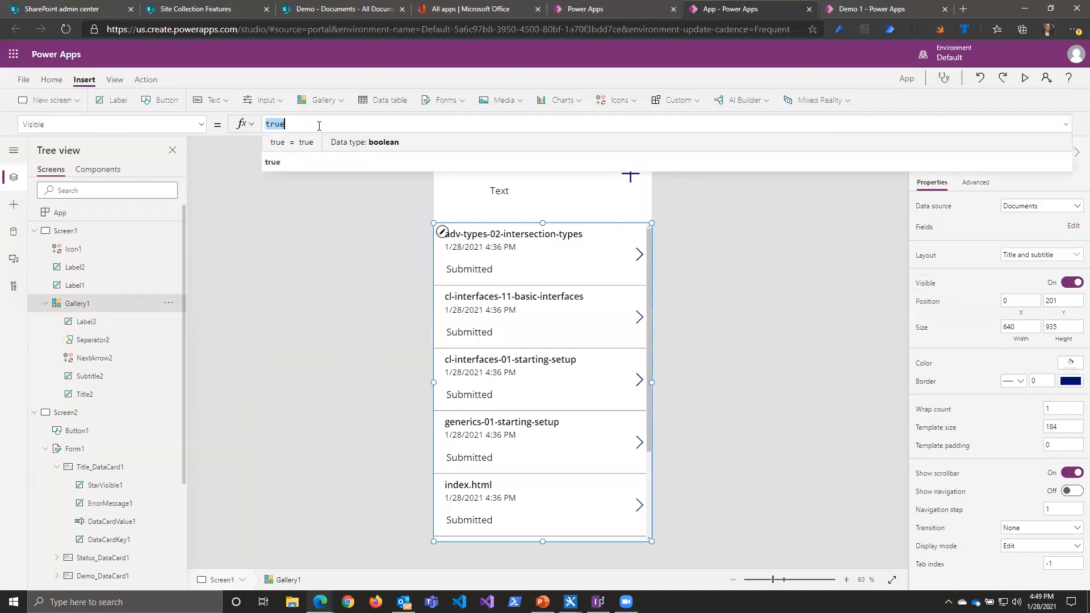
pyautogui.write('Admin')
pyautogui.press('Tab')
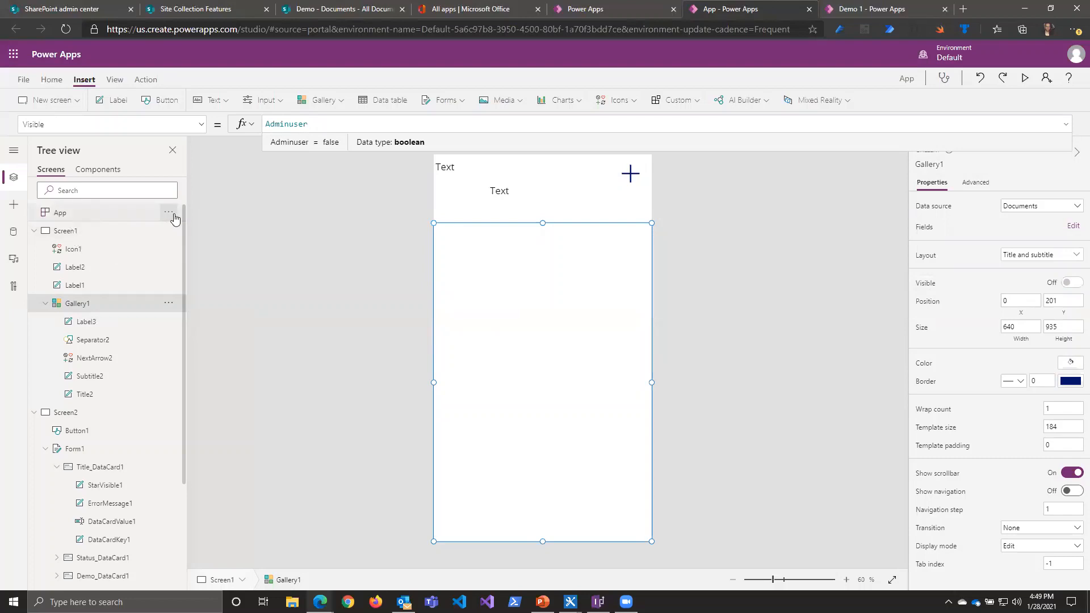
pyautogui.click(170, 216)
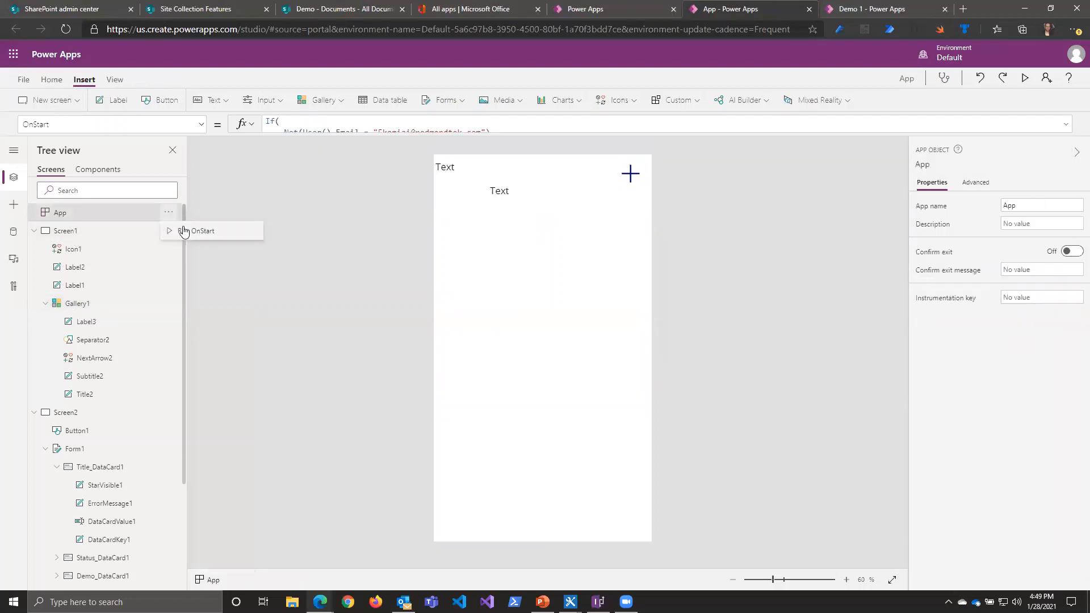
pyautogui.click(185, 232)
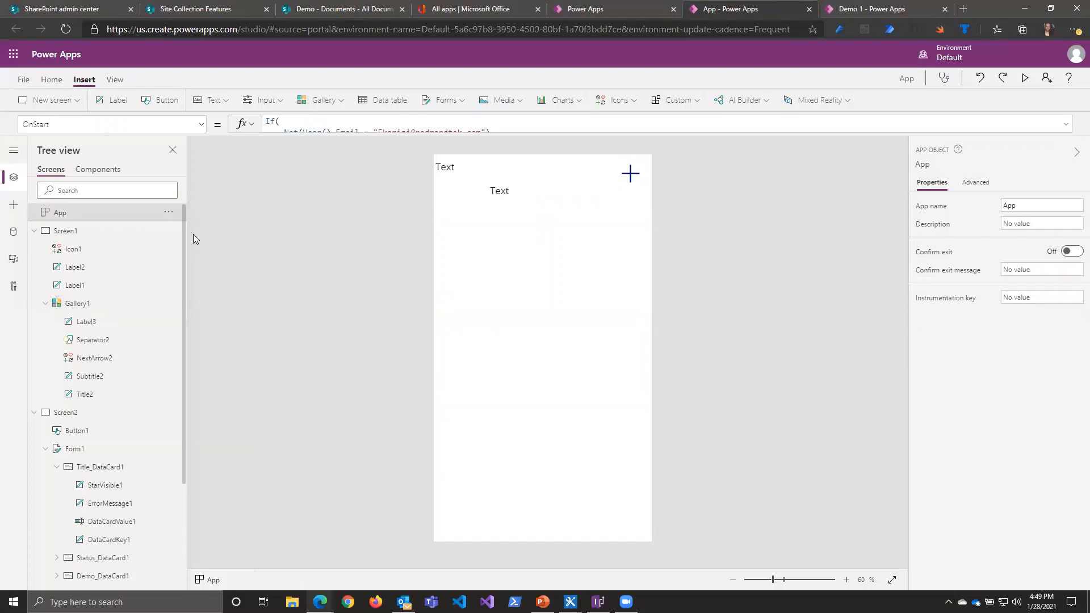
# Step: Set the Text property of Label1 on Screen1 to Adminuser
pyautogui.click(477, 169)
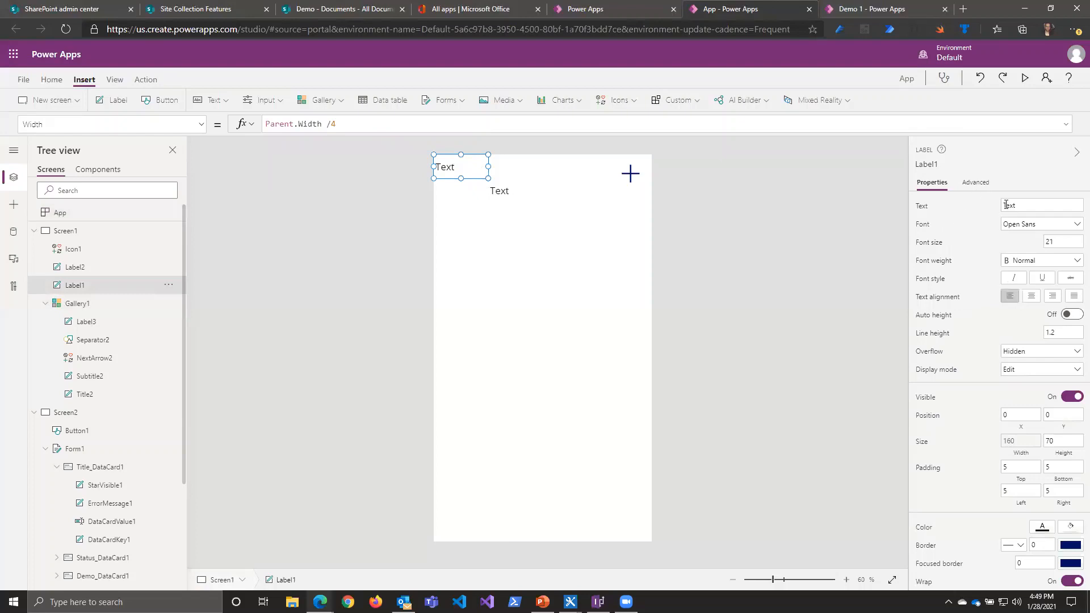
pyautogui.click(933, 207)
pyautogui.click(325, 122)
pyautogui.hotkey('ctrl', 'a')
pyautogui.write('Adm')
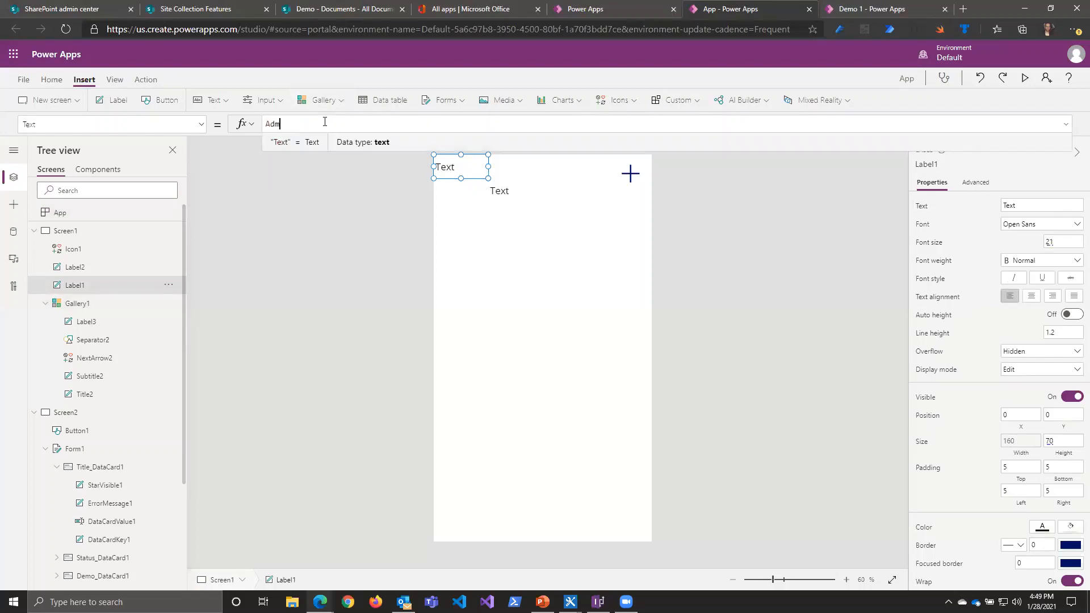
pyautogui.write('inuser')
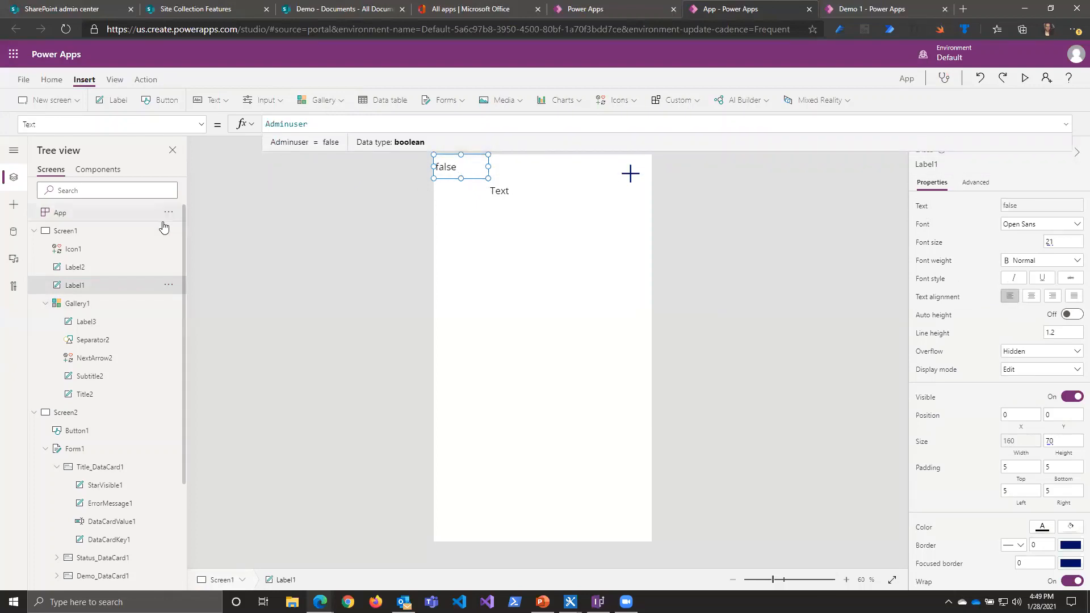
# Step: Wrap User().Email in Lower() in the App object's OnStart formula
pyautogui.click(133, 238)
pyautogui.click(125, 219)
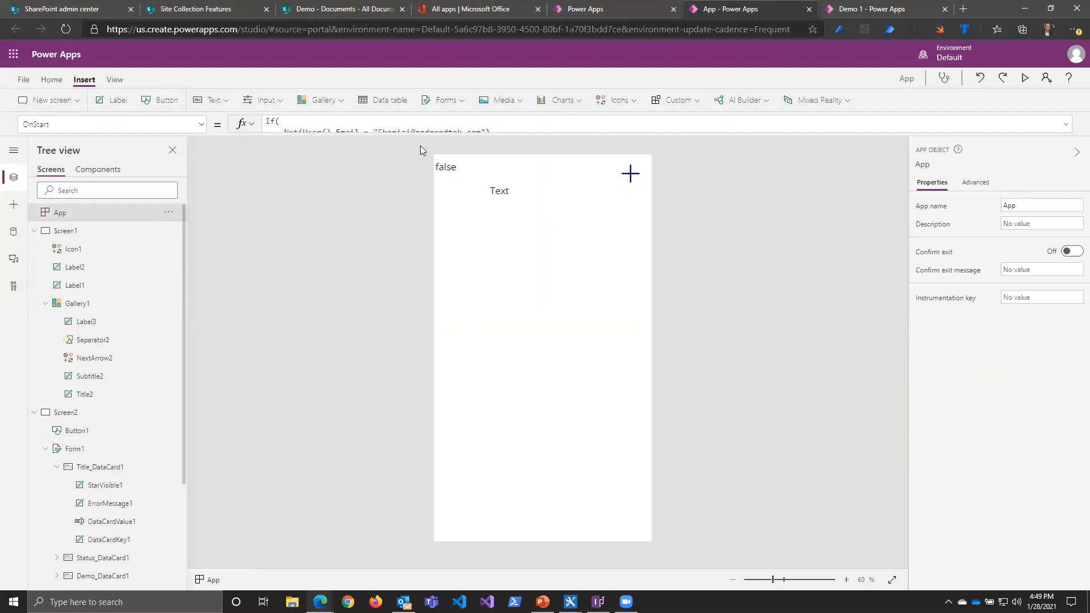
pyautogui.click(424, 128)
pyautogui.click(300, 132)
pyautogui.click(386, 152)
pyautogui.click(303, 132)
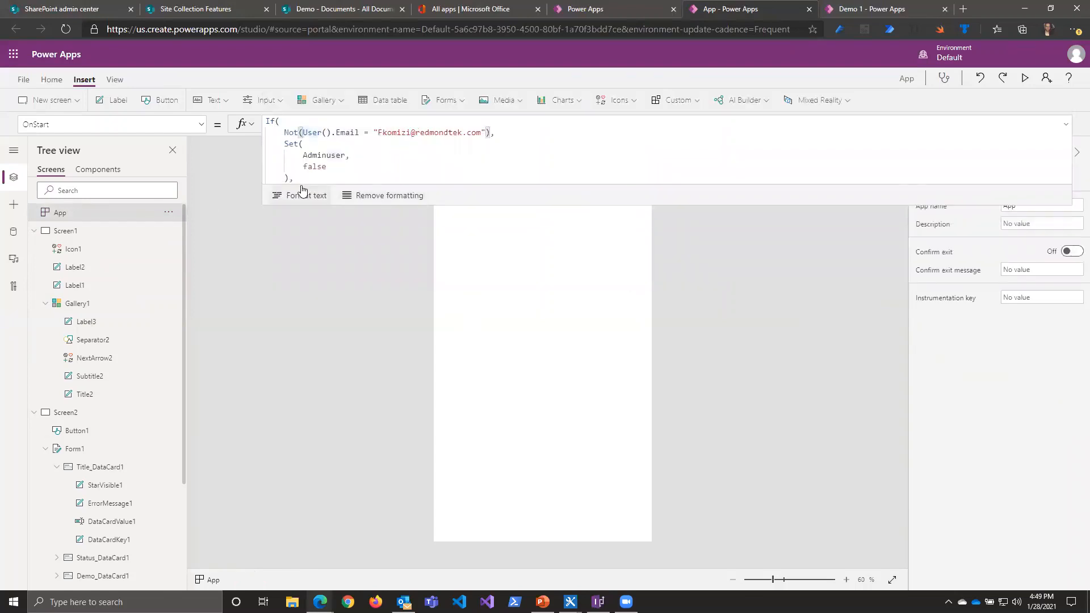
pyautogui.write('Lower(')
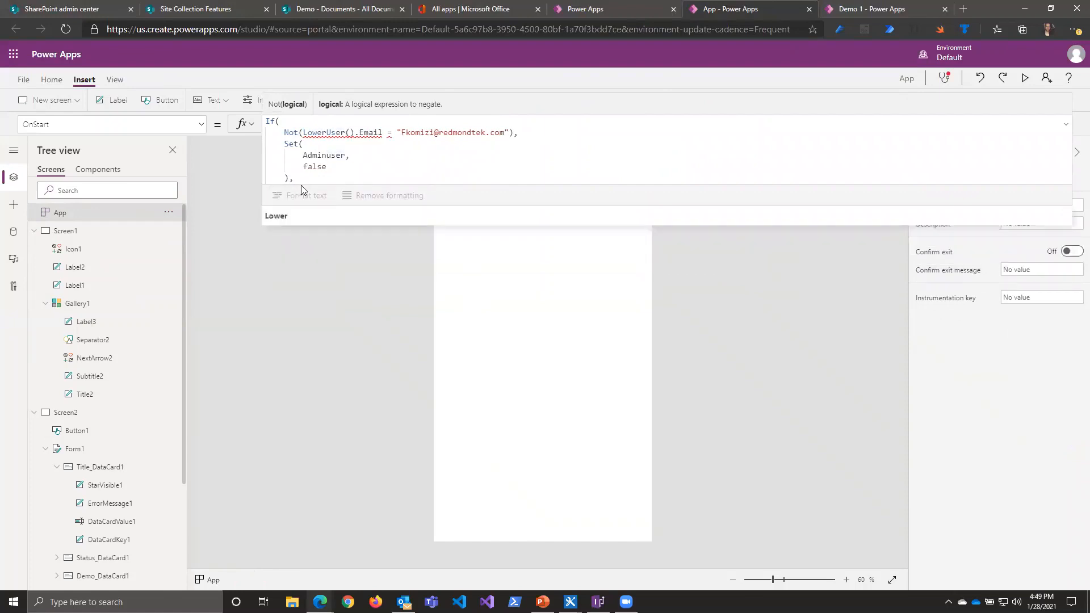
pyautogui.press('Right')
pyautogui.press('Right')
pyautogui.press('Right')
pyautogui.press('Right')
pyautogui.press('Right')
pyautogui.press('Right')
pyautogui.press('Right')
pyautogui.press('Right')
pyautogui.press('Right')
pyautogui.press('Right')
pyautogui.press('Right')
pyautogui.press('Right')
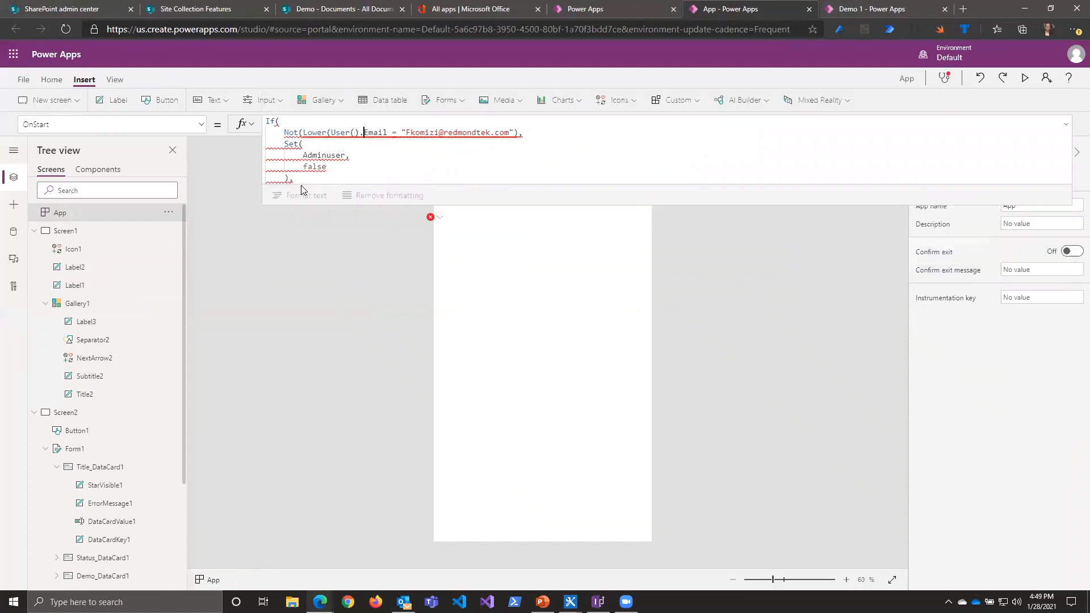
pyautogui.write(')')
# Step: Wrap the quoted e-mail address in Lower() in the OnStart comparison so both sides are compared in lowercase
pyautogui.press('Right')
pyautogui.press('Right')
pyautogui.press('Right')
pyautogui.write('Lower')
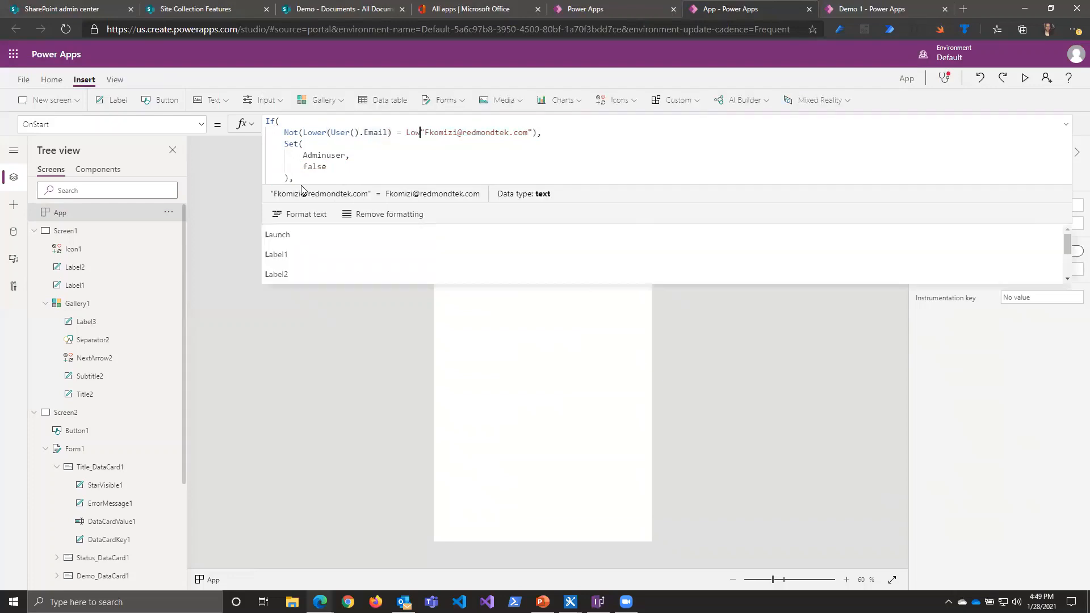
pyautogui.write('(')
pyautogui.press('Right')
pyautogui.press('Right')
pyautogui.press('Right')
pyautogui.press('Right')
pyautogui.press('Right')
pyautogui.press('Right')
pyautogui.press('Right')
pyautogui.press('Right')
pyautogui.press('Right')
pyautogui.press('Right')
pyautogui.press('Right')
pyautogui.press('Right')
pyautogui.press('Right')
pyautogui.press('Right')
pyautogui.press('Right')
pyautogui.press('Right')
pyautogui.press('Right')
pyautogui.press('Right')
pyautogui.press('Right')
pyautogui.press('Right')
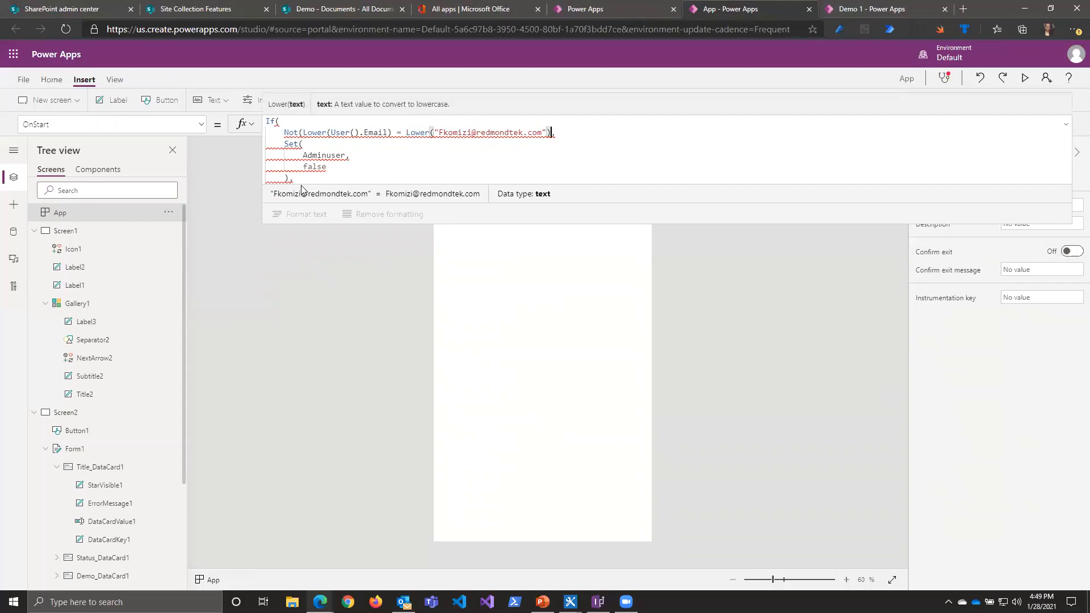
pyautogui.write(')')
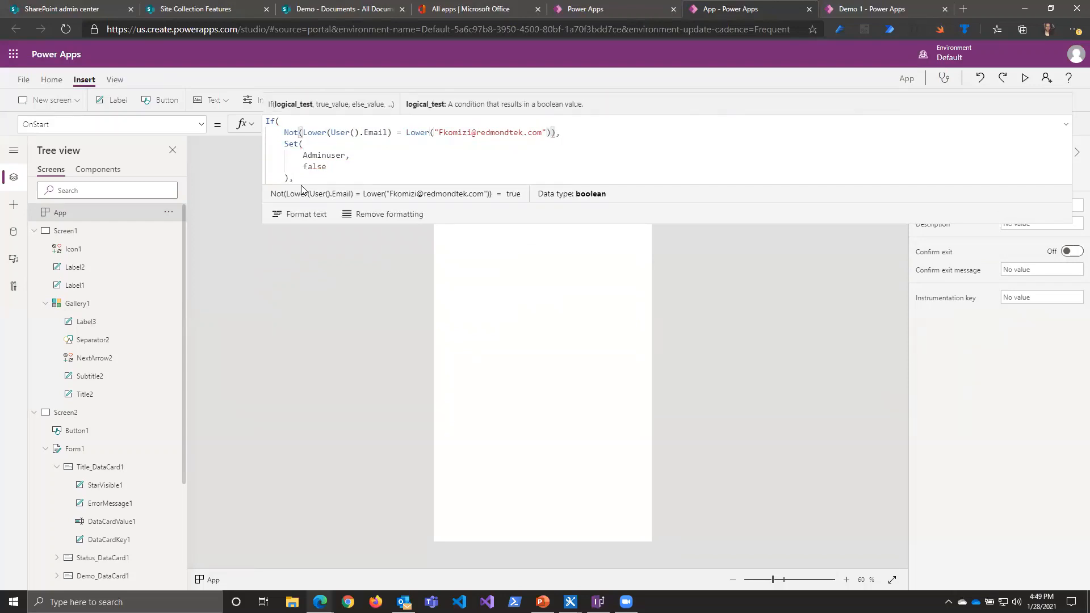
# Step: Run the app's OnStart with the edited formula and collapse the formula's editing area
pyautogui.rightClick(99, 214)
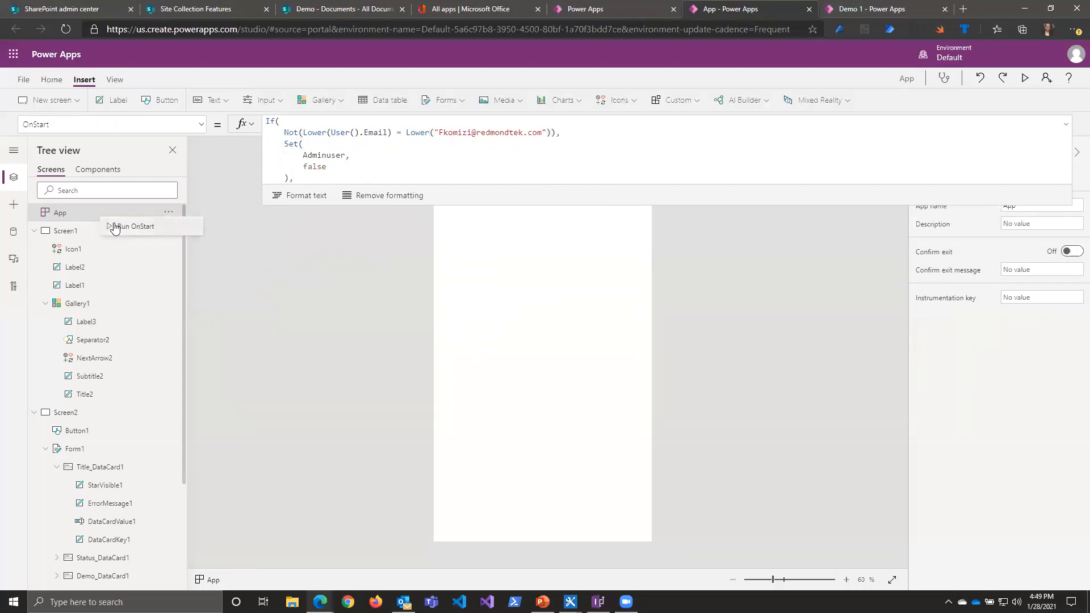
pyautogui.click(161, 225)
pyautogui.click(1066, 124)
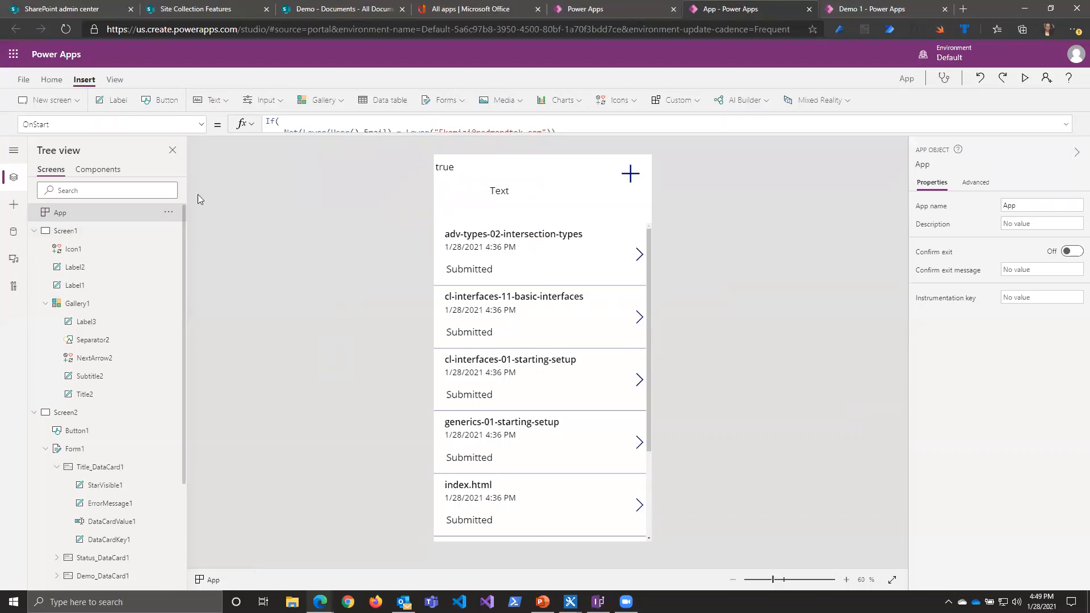
# Step: Inspect the Adminuser variable's value and data type in Gallery1's Visible formula
pyautogui.click(97, 303)
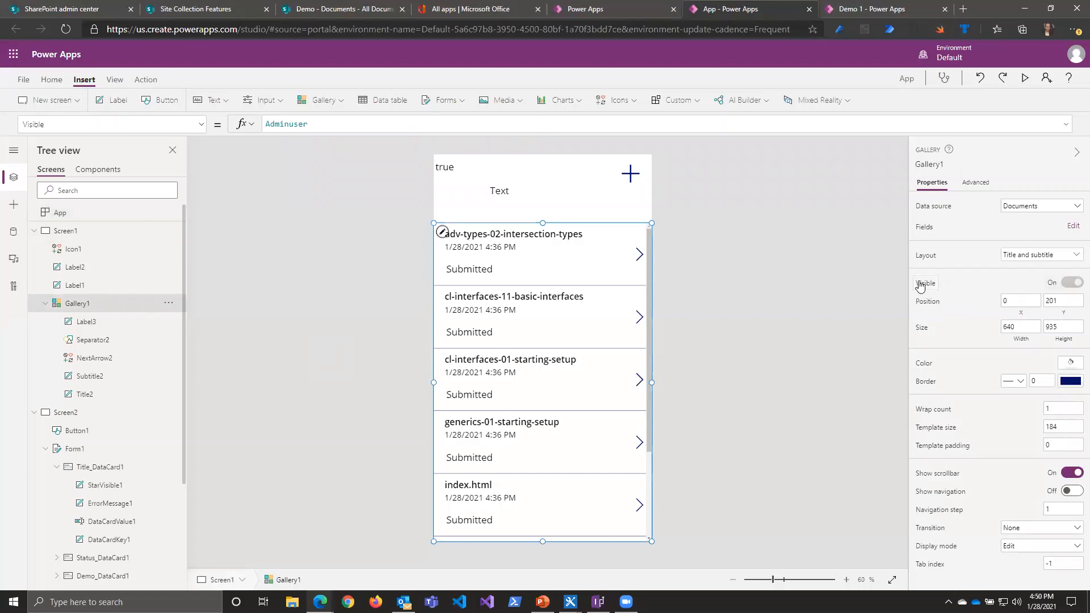
pyautogui.click(353, 126)
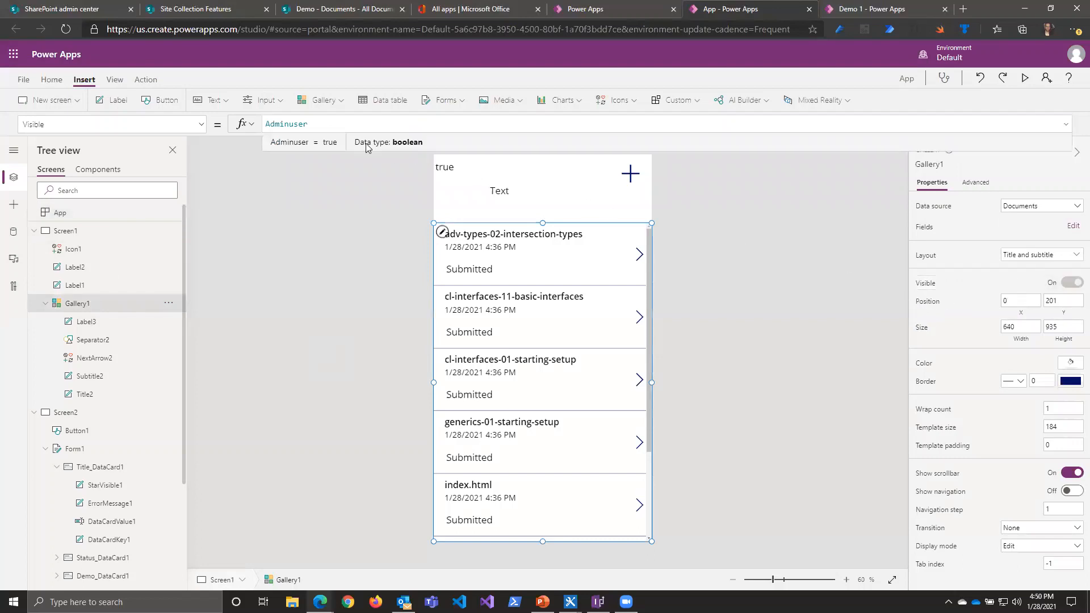
pyautogui.doubleClick(353, 126)
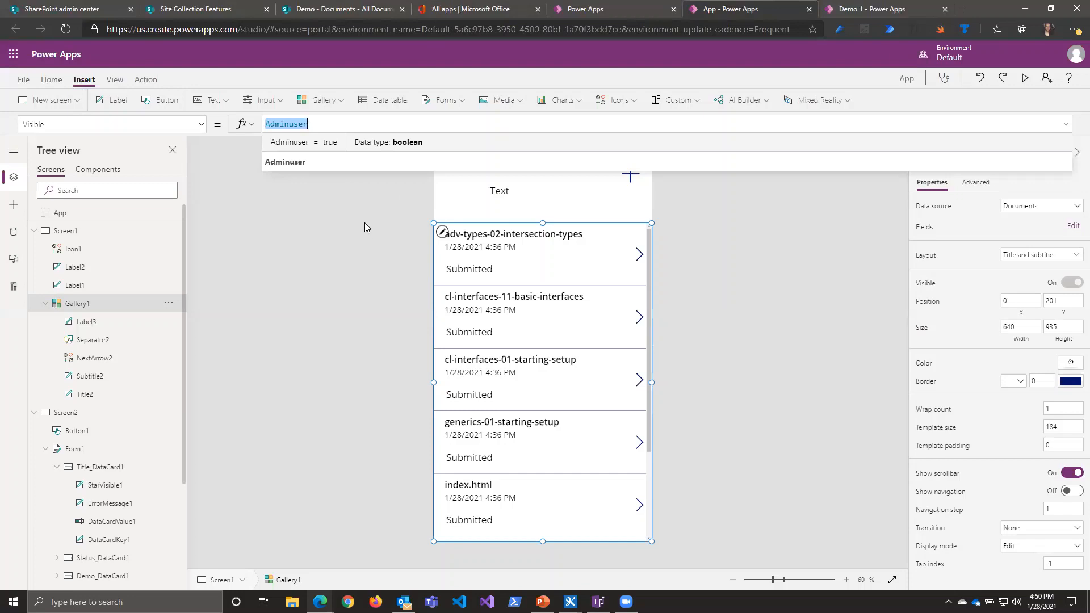
# Step: Switch to SharePoint, look over the library settings of the Demo site's Documents library, and return to its document list
pyautogui.click(341, 9)
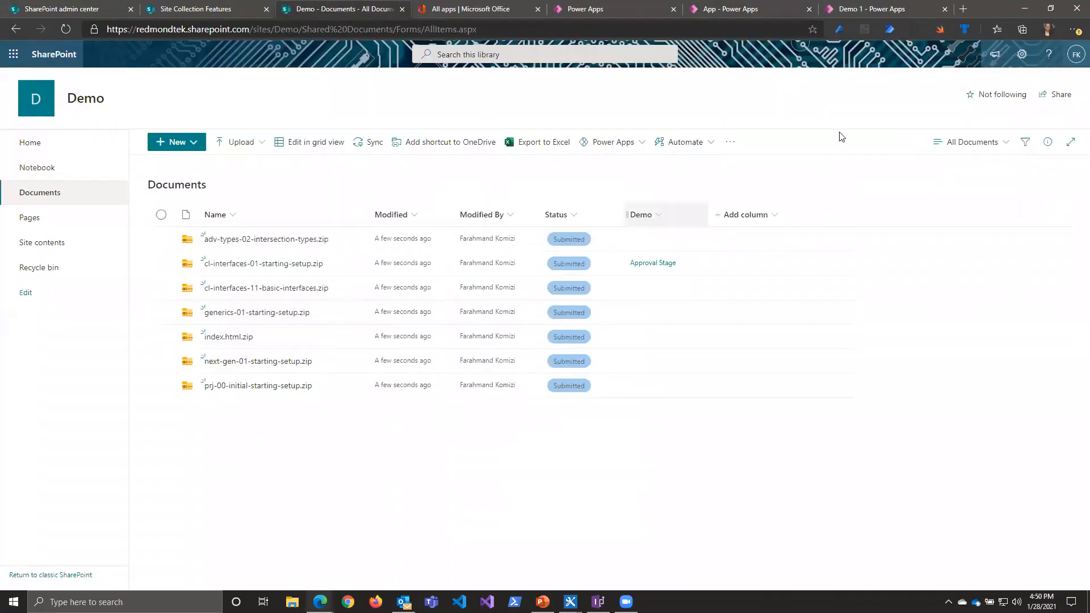
pyautogui.click(1021, 57)
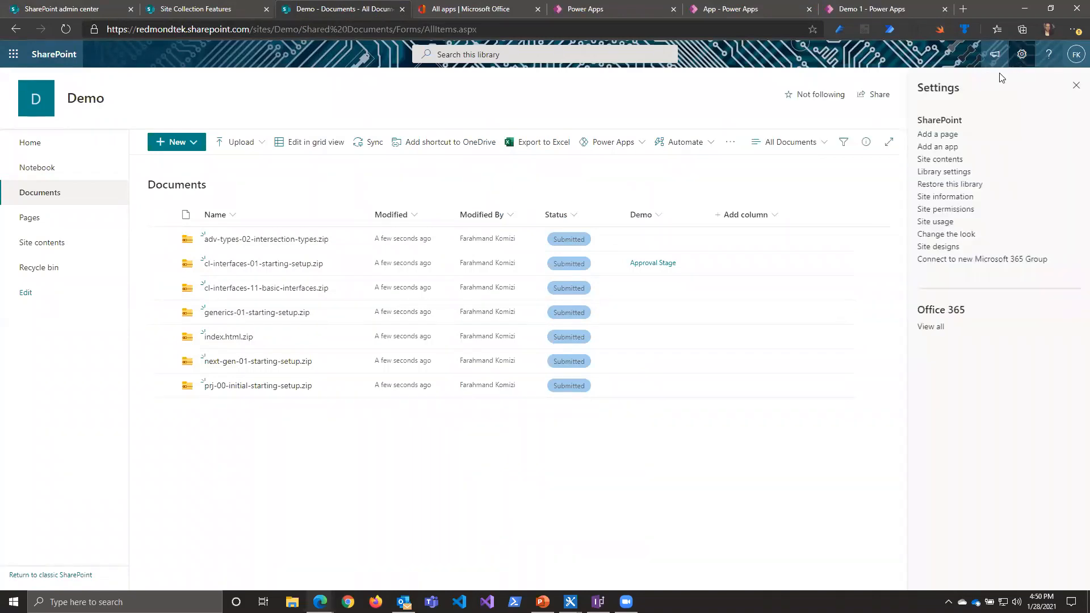
pyautogui.click(936, 172)
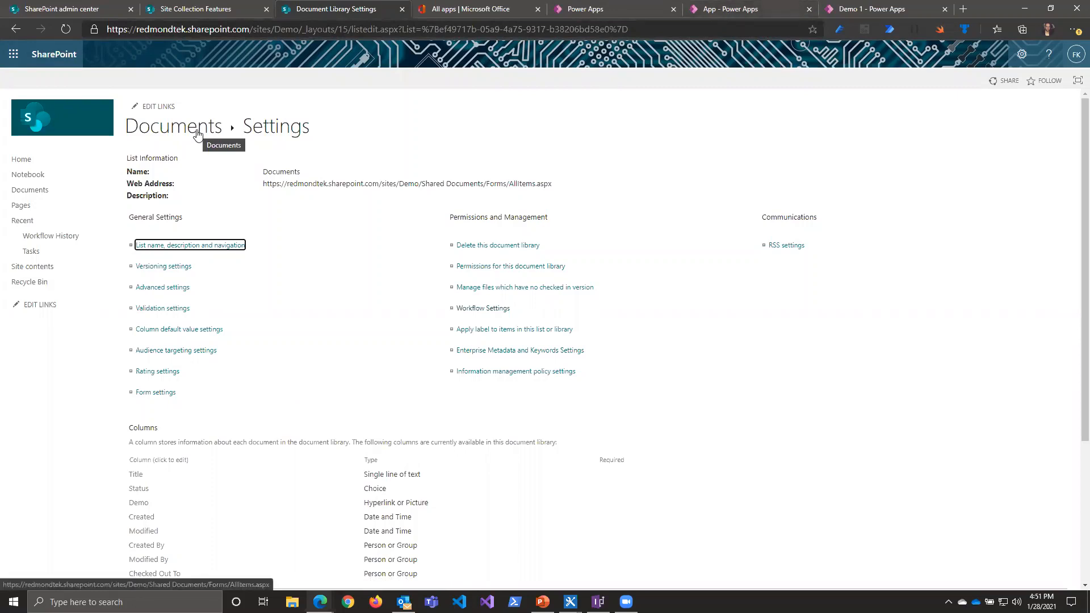
pyautogui.click(739, 8)
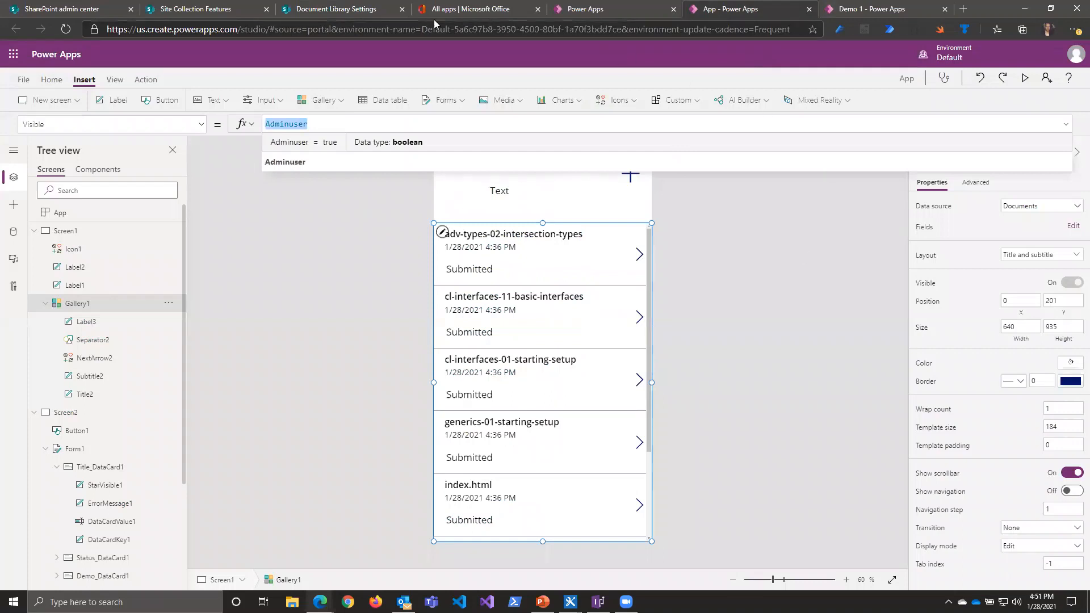
pyautogui.click(340, 9)
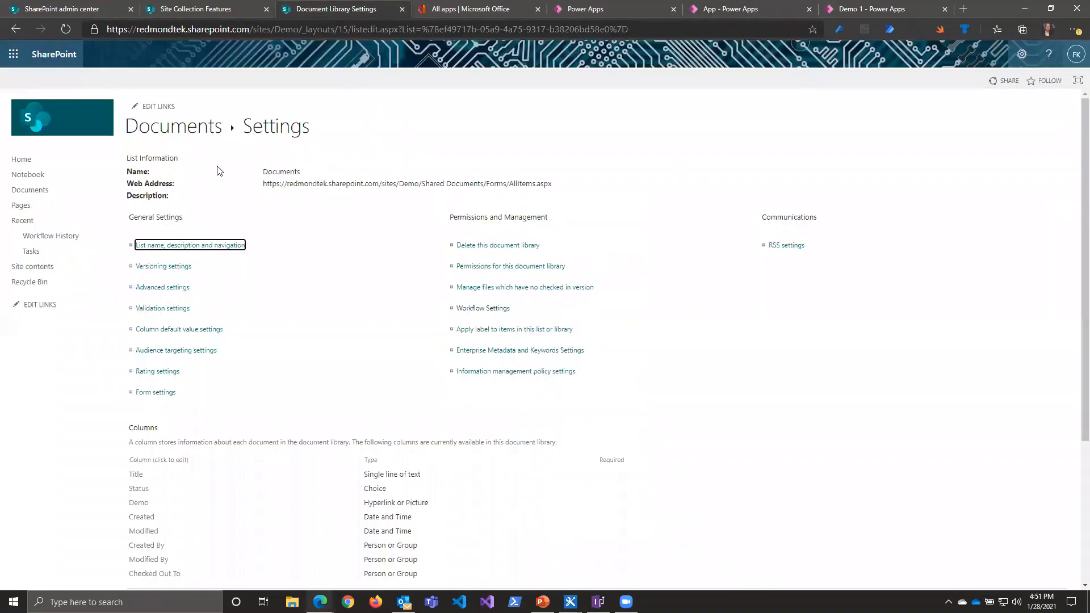
pyautogui.click(213, 115)
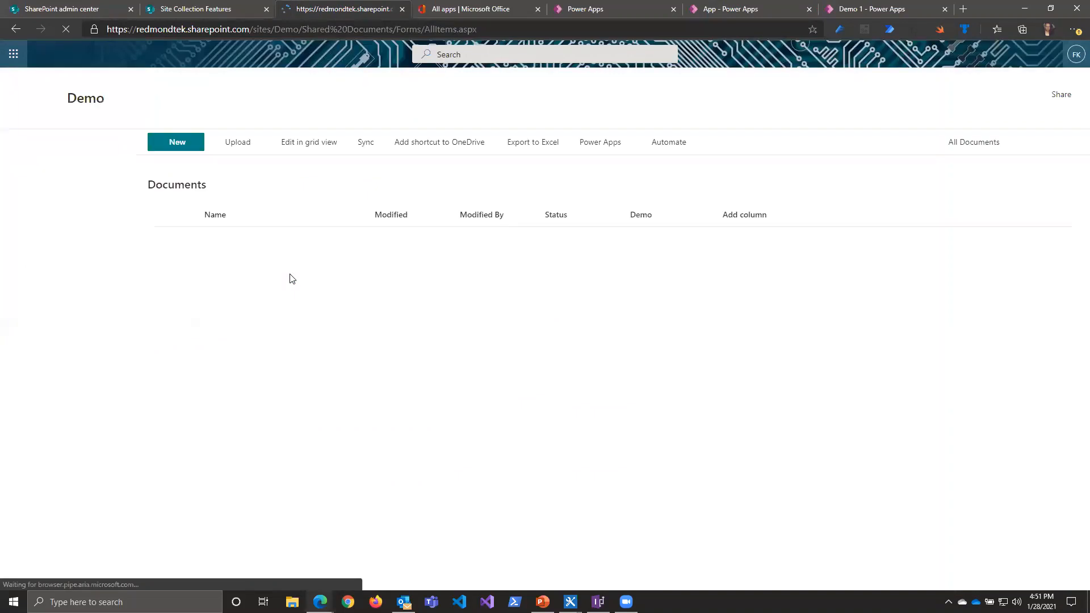
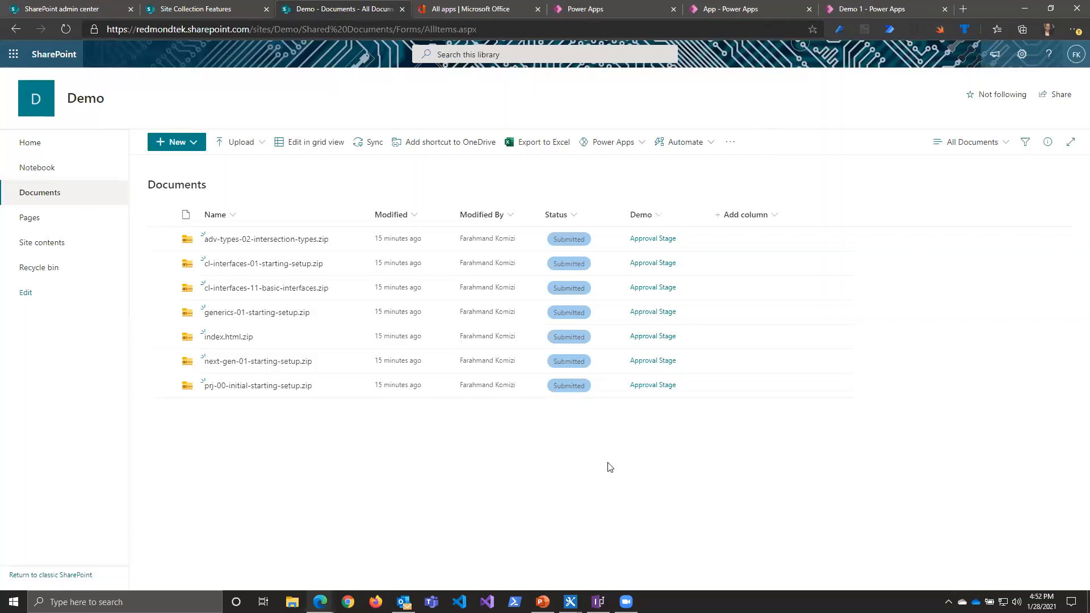
# Step: Open the Documents library's form for customization in Power Apps and bring its editor into view
pyautogui.click(642, 146)
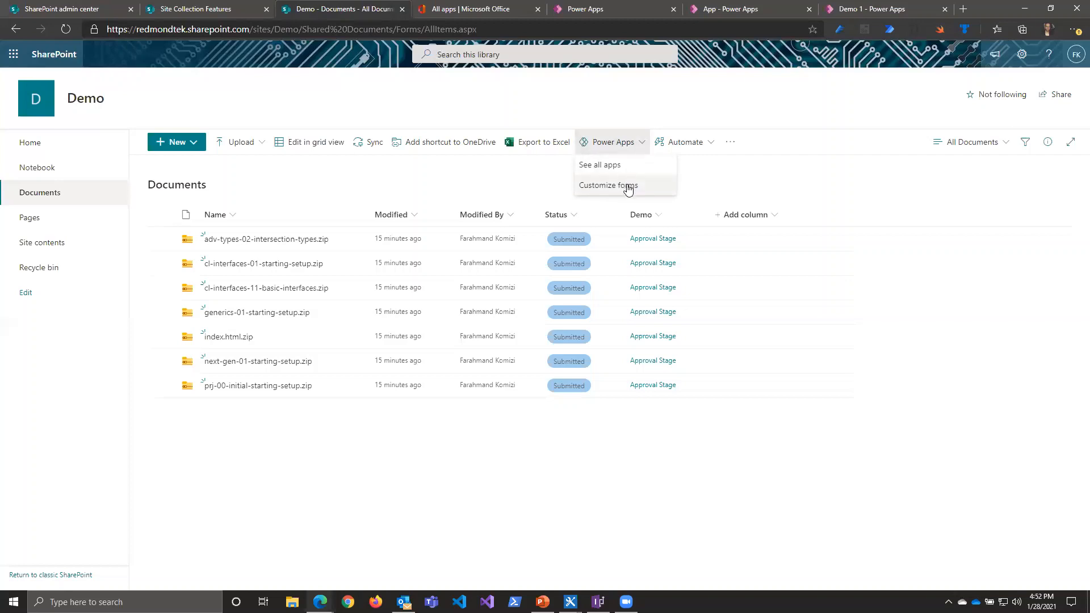
pyautogui.click(628, 189)
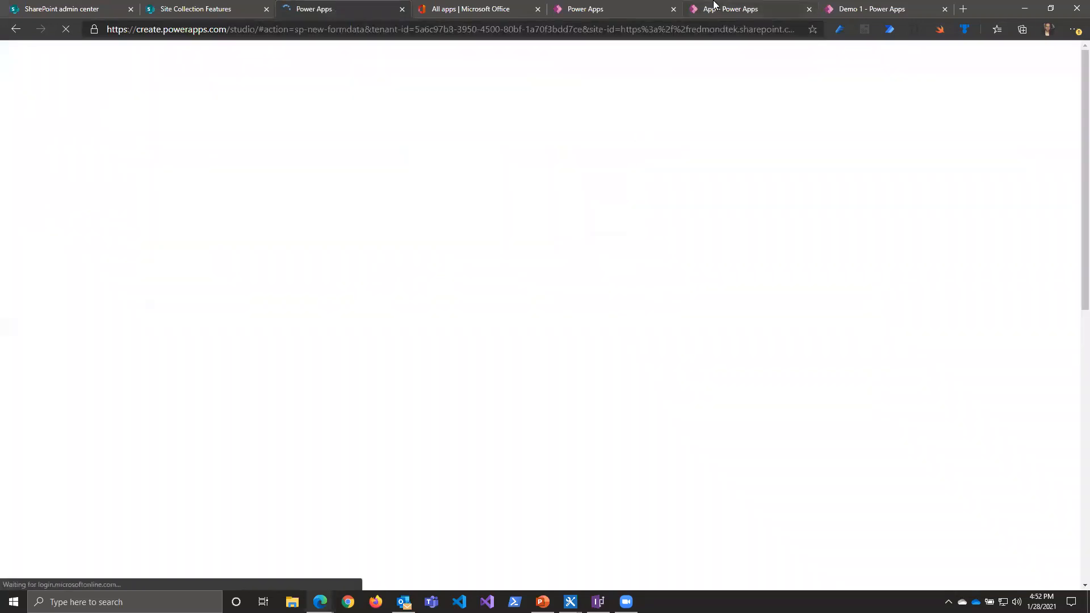
pyautogui.click(715, 7)
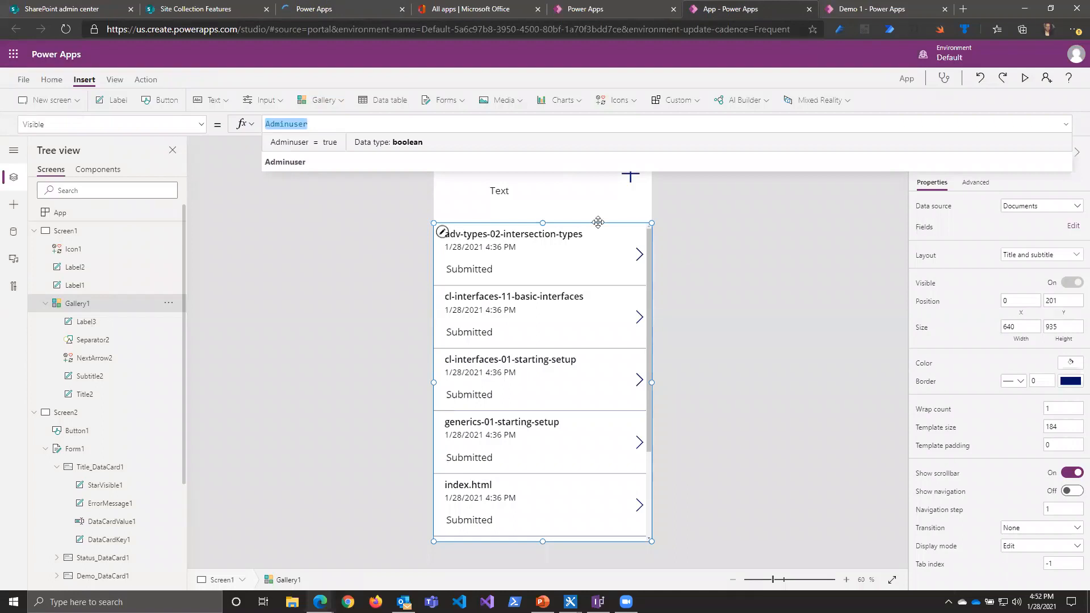
pyautogui.click(366, 10)
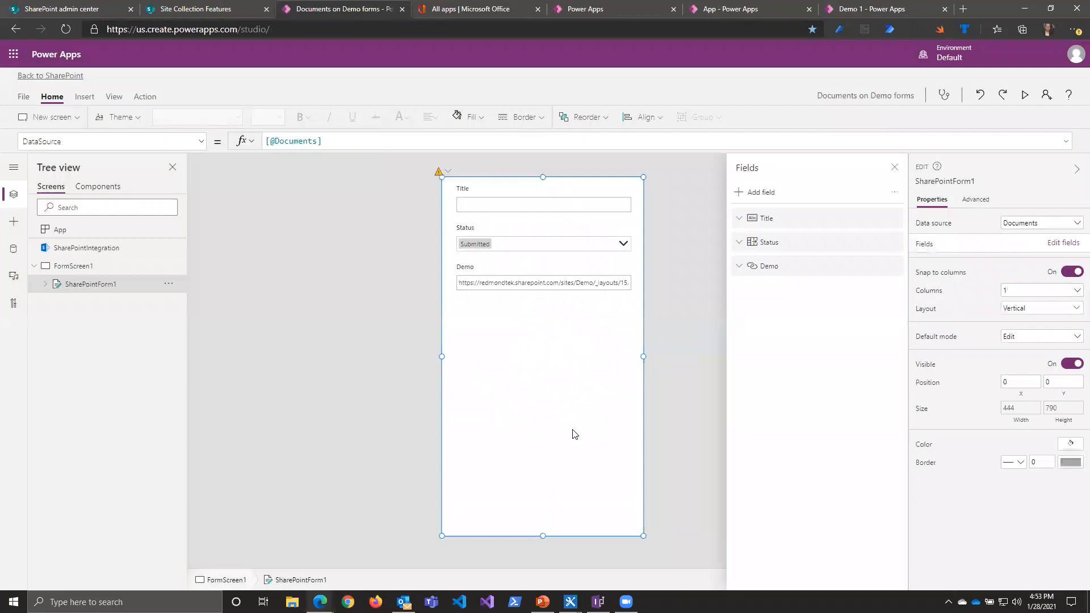
# Step: Lower the top edge of SharePointForm1 to Y 84 and insert a label about 444 by 61 across the screen's top
pyautogui.moveTo(543, 177); pyautogui.dragTo(543, 216)
pyautogui.click(84, 100)
pyautogui.click(114, 118)
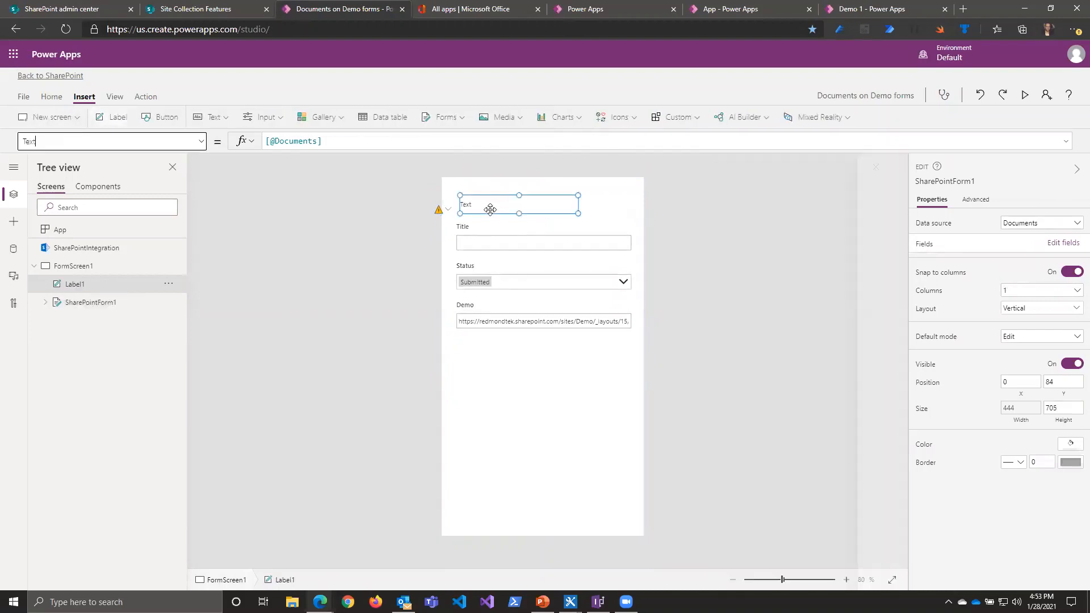
pyautogui.moveTo(490, 212); pyautogui.dragTo(472, 194)
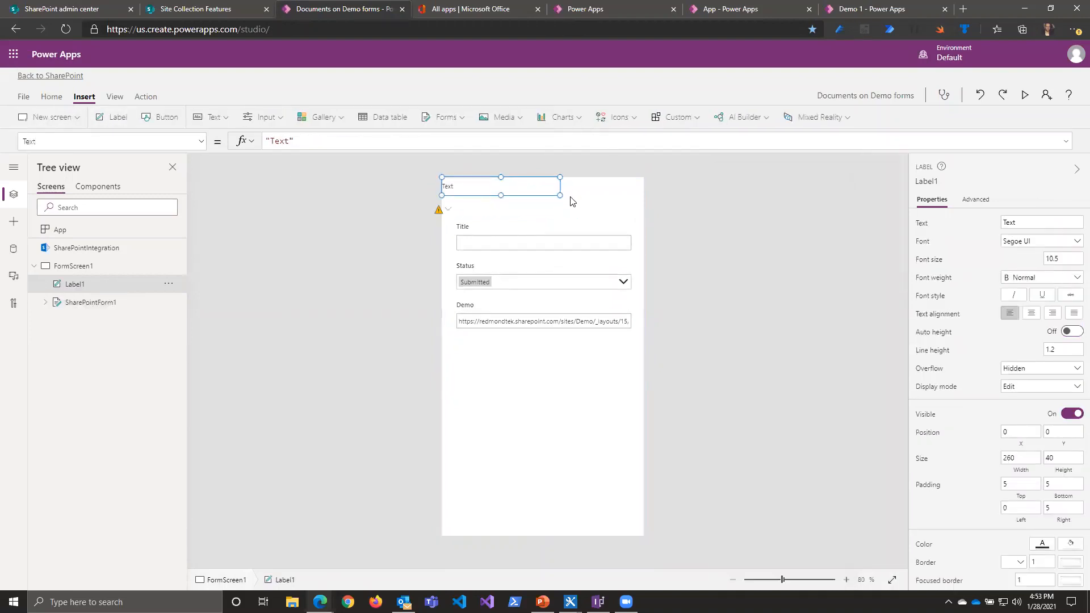
pyautogui.moveTo(562, 196); pyautogui.dragTo(644, 205)
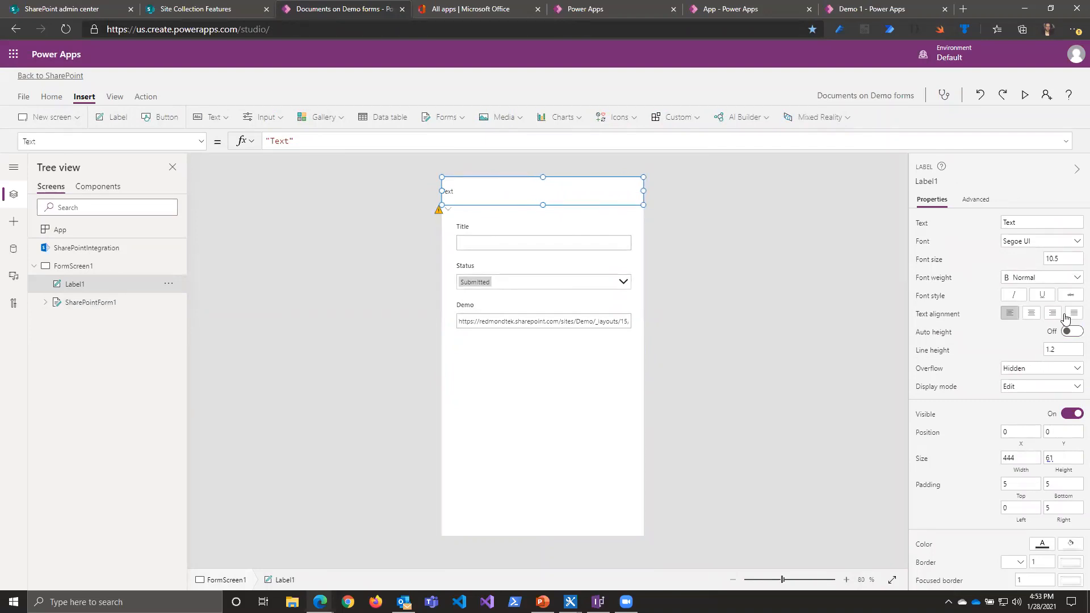
# Step: Center the label's text and set it to "Power Apps Form"
pyautogui.click(1031, 313)
pyautogui.click(1031, 221)
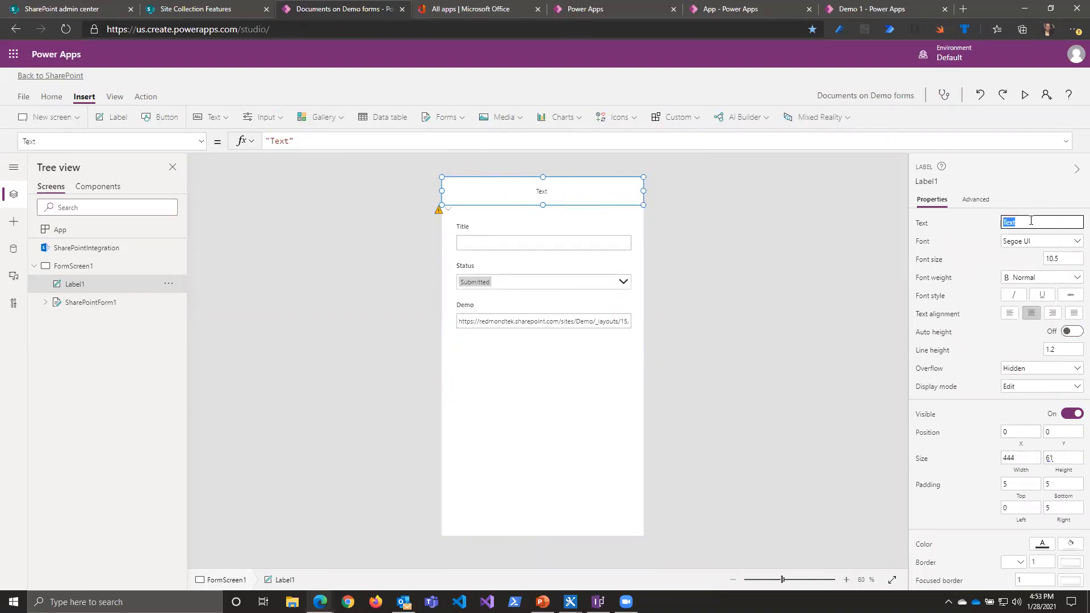
pyautogui.write('Power Apps Form')
pyautogui.click(1041, 205)
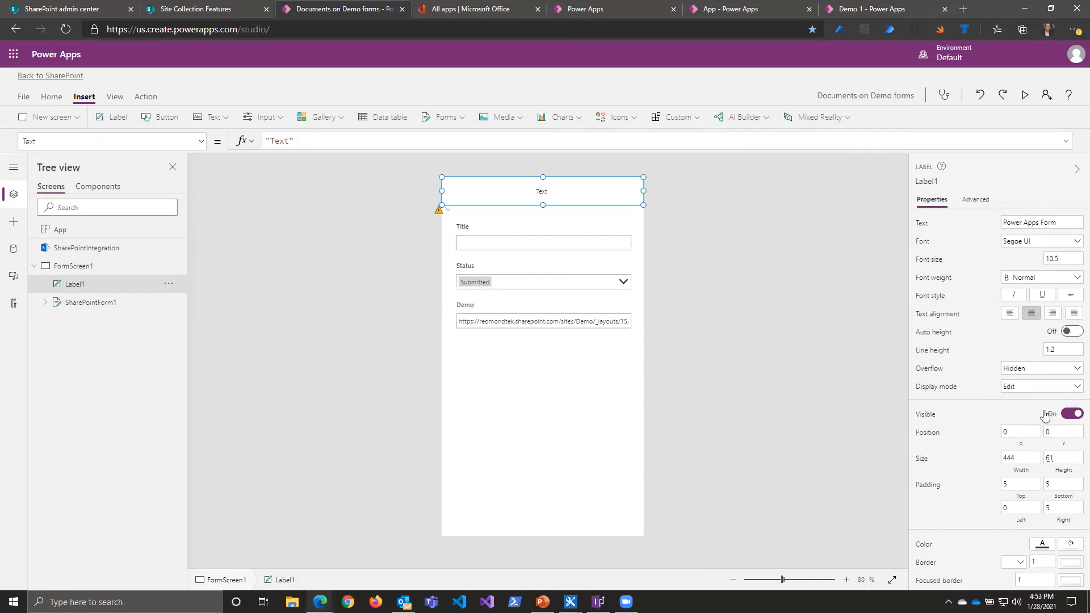
# Step: Give the header label a dark blue fill and white text
pyautogui.click(1070, 547)
pyautogui.click(930, 500)
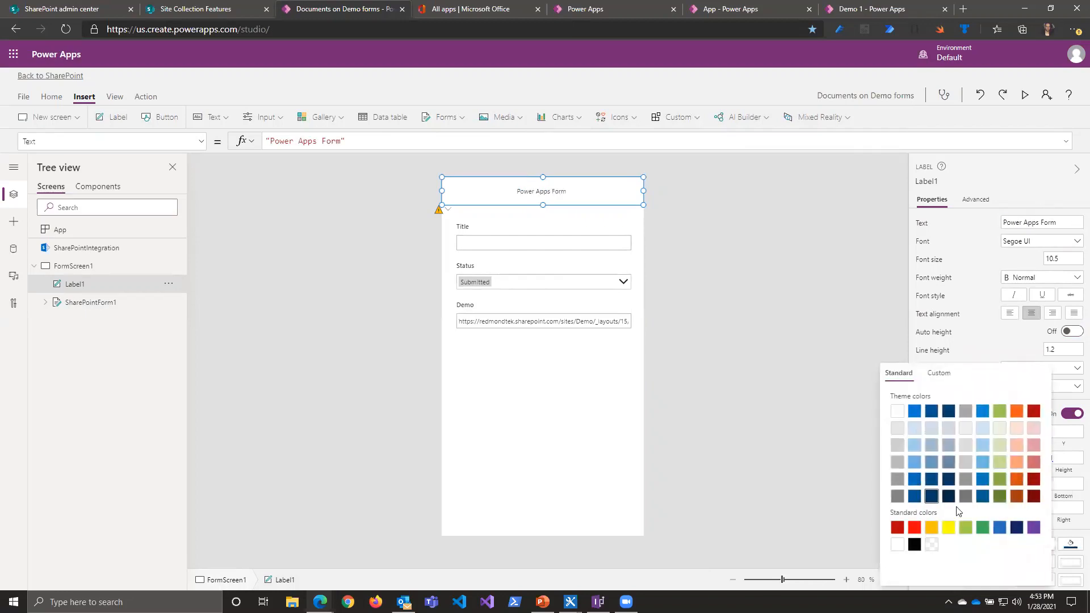
pyautogui.click(1072, 539)
pyautogui.click(1042, 544)
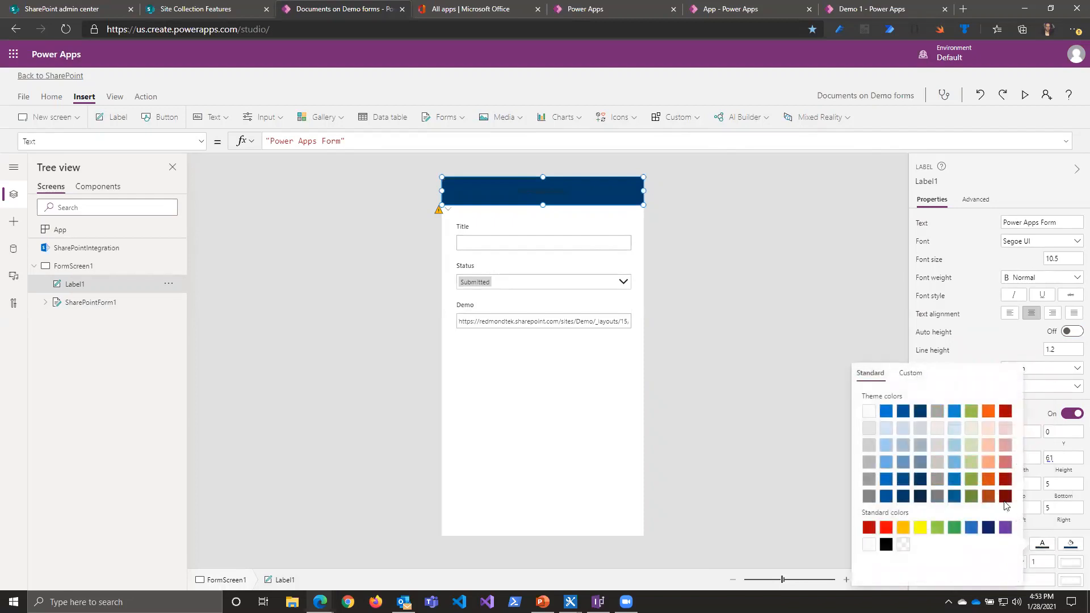
pyautogui.click(869, 412)
# Step: Set the header label's font size to 15 and its font weight to bold
pyautogui.click(1060, 258)
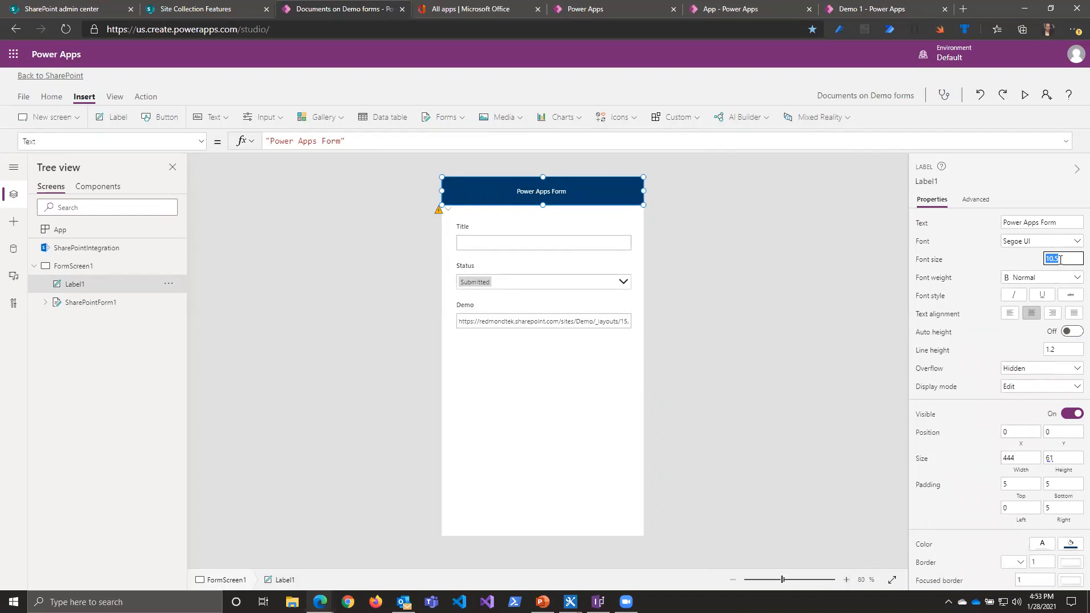
pyautogui.write('15')
pyautogui.click(981, 246)
pyautogui.click(1041, 284)
pyautogui.click(1022, 335)
pyautogui.click(760, 464)
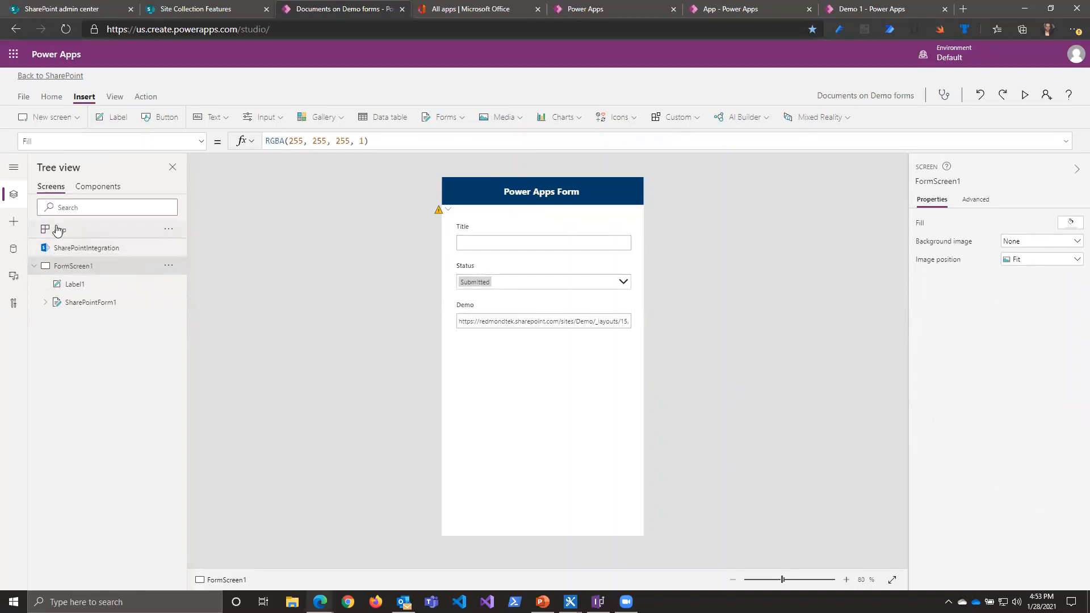
# Step: Examine the OnView and OnEdit formulas of SharePointIntegration
pyautogui.click(69, 253)
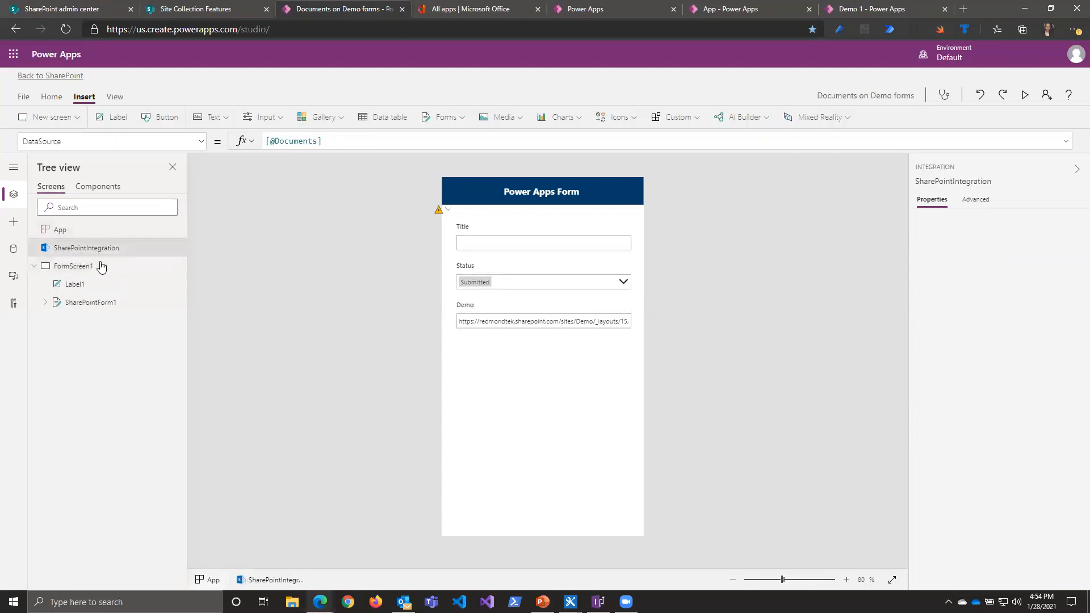
pyautogui.click(201, 141)
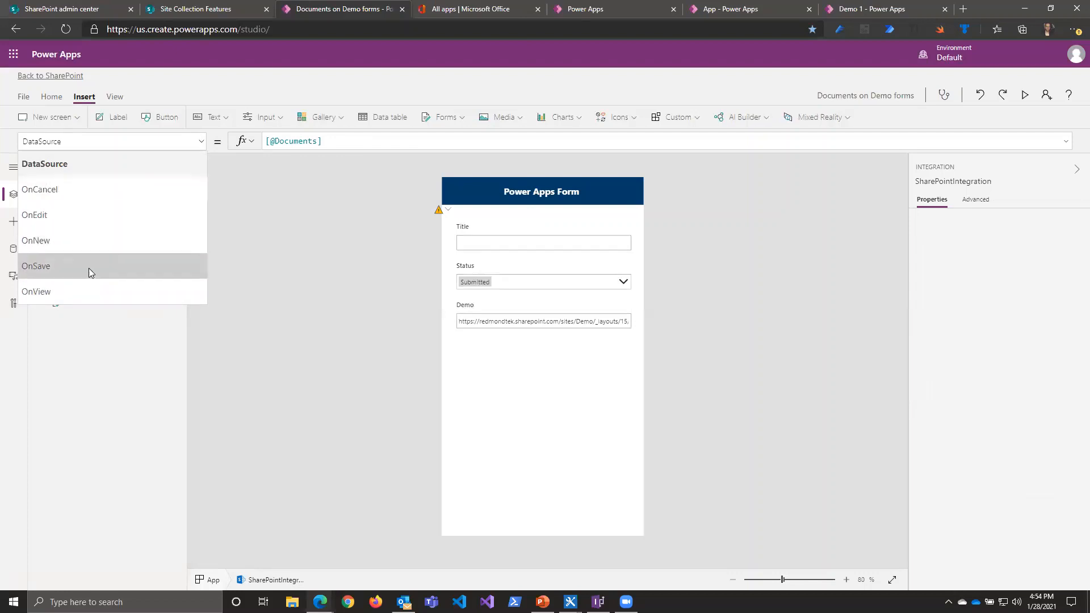
pyautogui.click(64, 292)
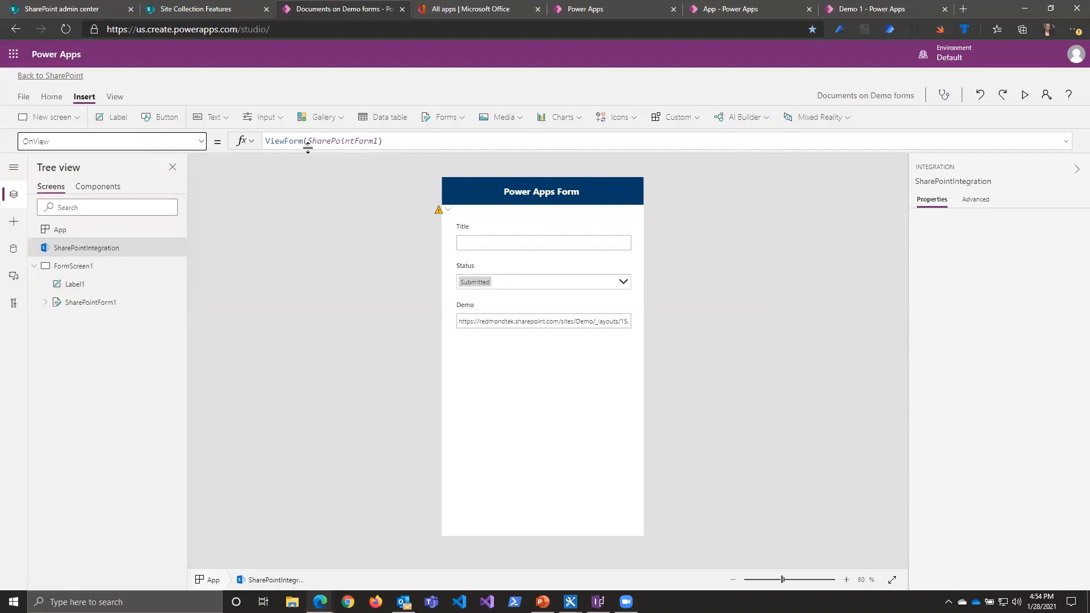
pyautogui.moveTo(271, 141); pyautogui.dragTo(393, 143)
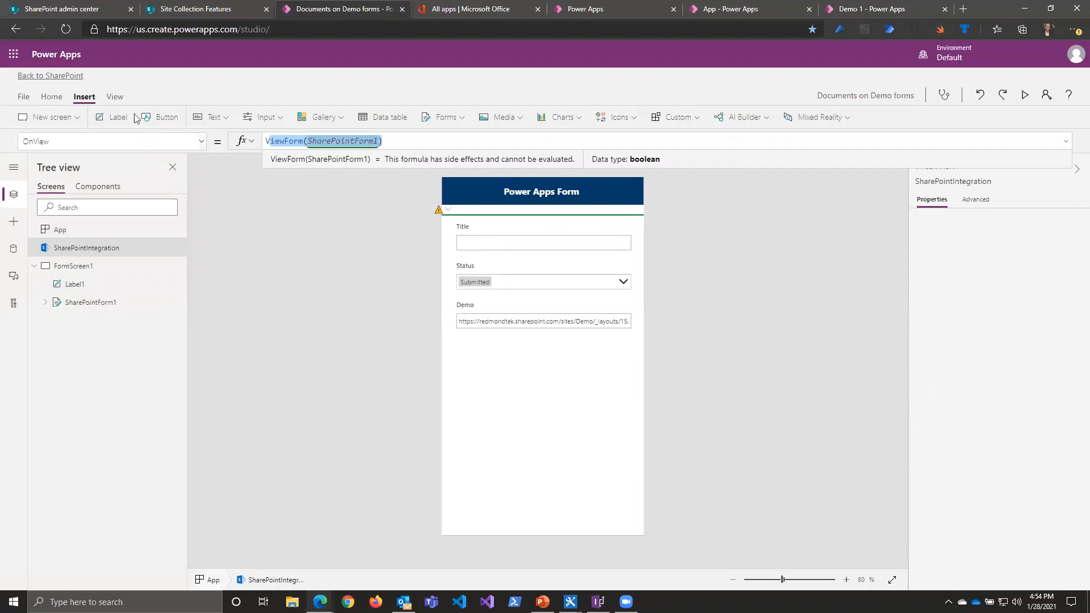
pyautogui.click(201, 143)
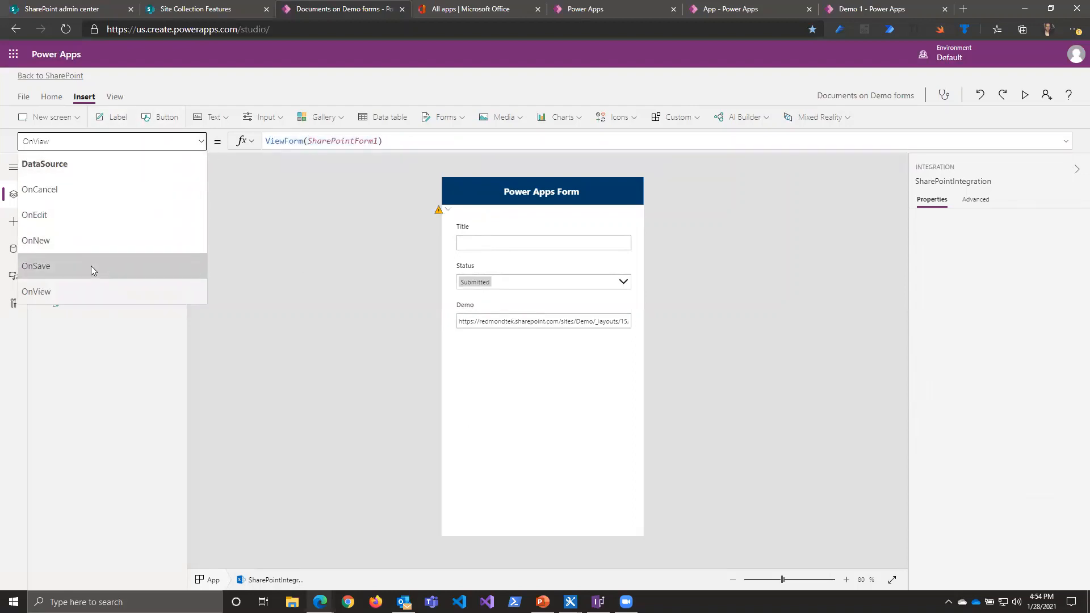
pyautogui.click(75, 230)
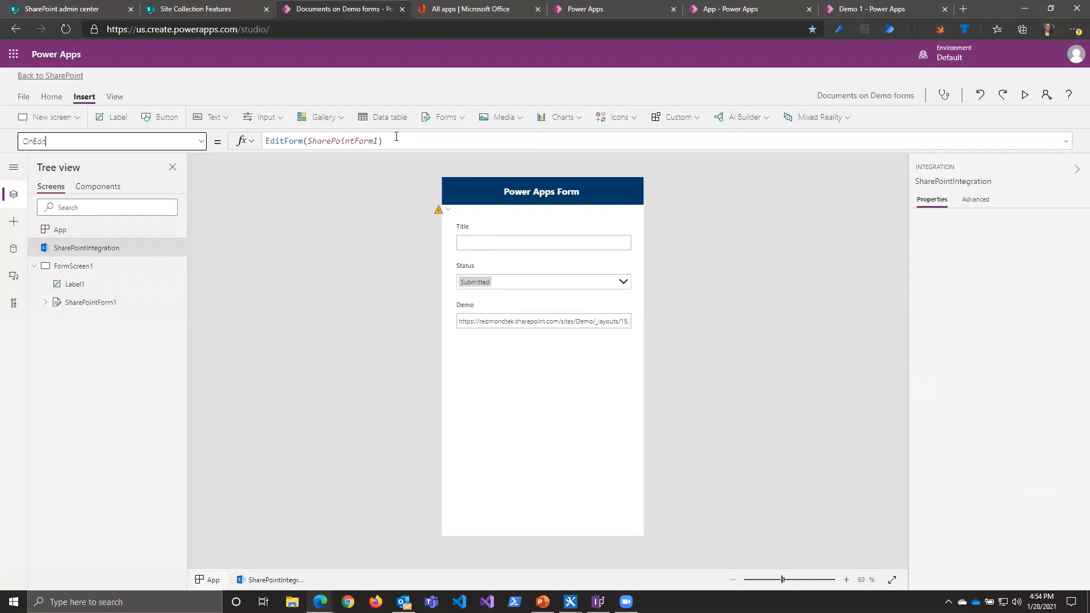
pyautogui.moveTo(406, 142); pyautogui.dragTo(231, 133)
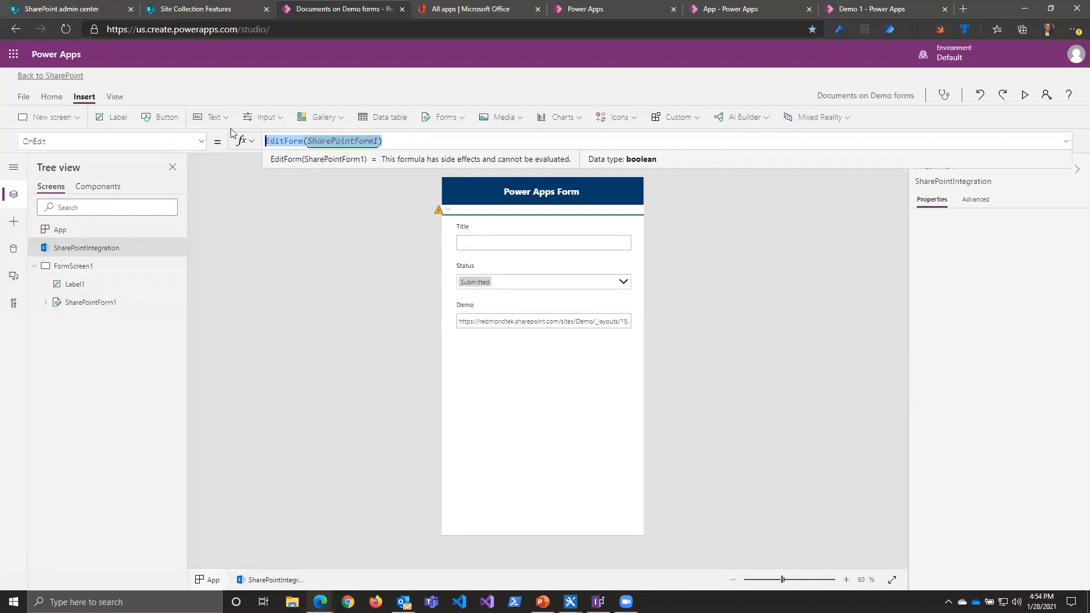
pyautogui.click(409, 142)
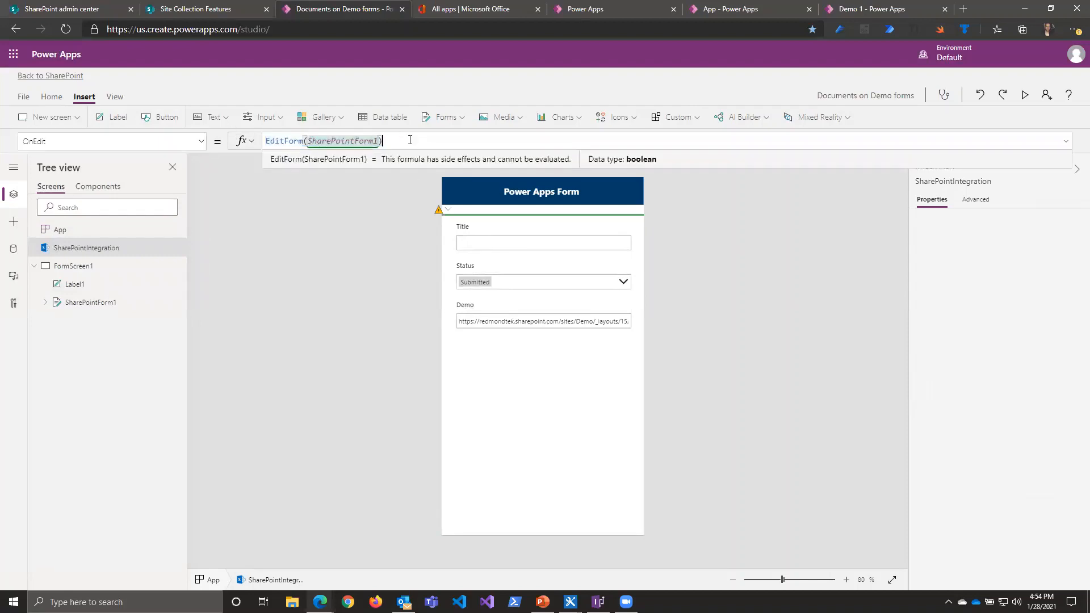
# Step: Append ";If" after EditForm(SharePointForm1) in SharePointIntegration's OnEdit formula
pyautogui.click(467, 252)
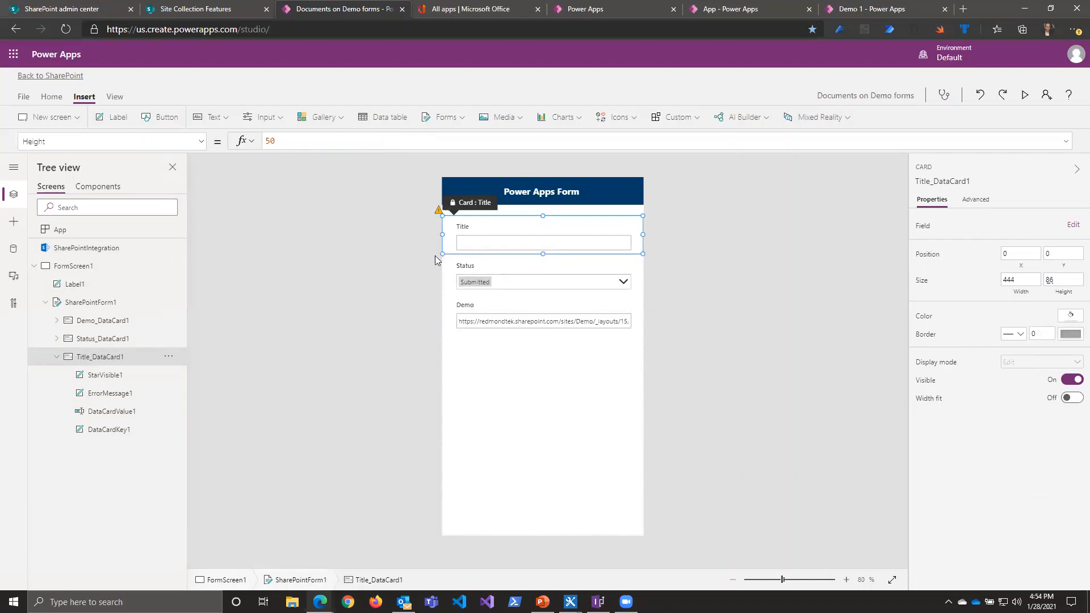
pyautogui.click(93, 248)
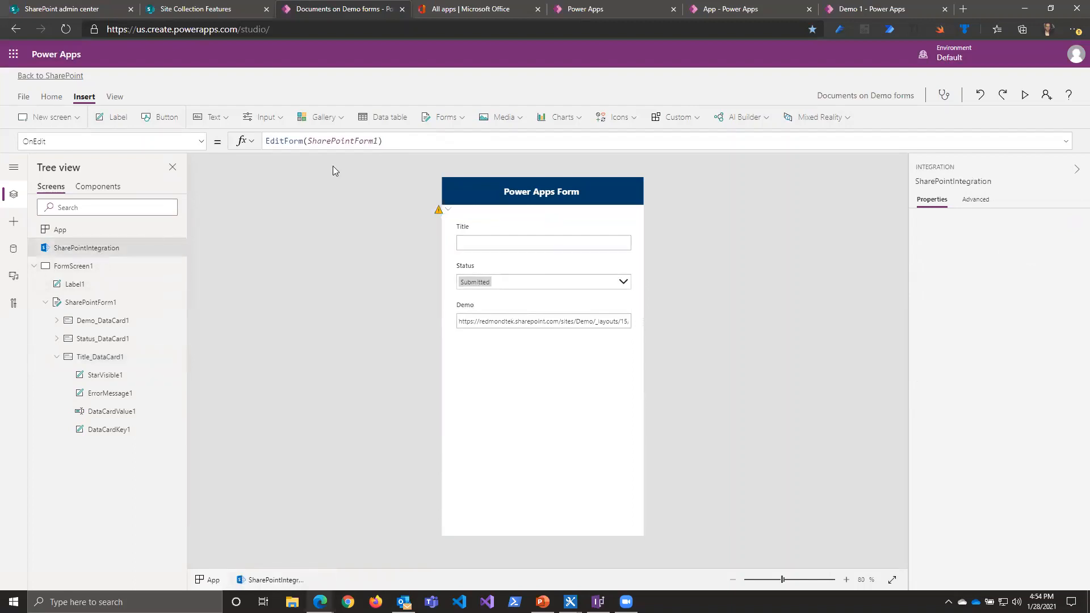
pyautogui.click(414, 143)
pyautogui.write(';If')
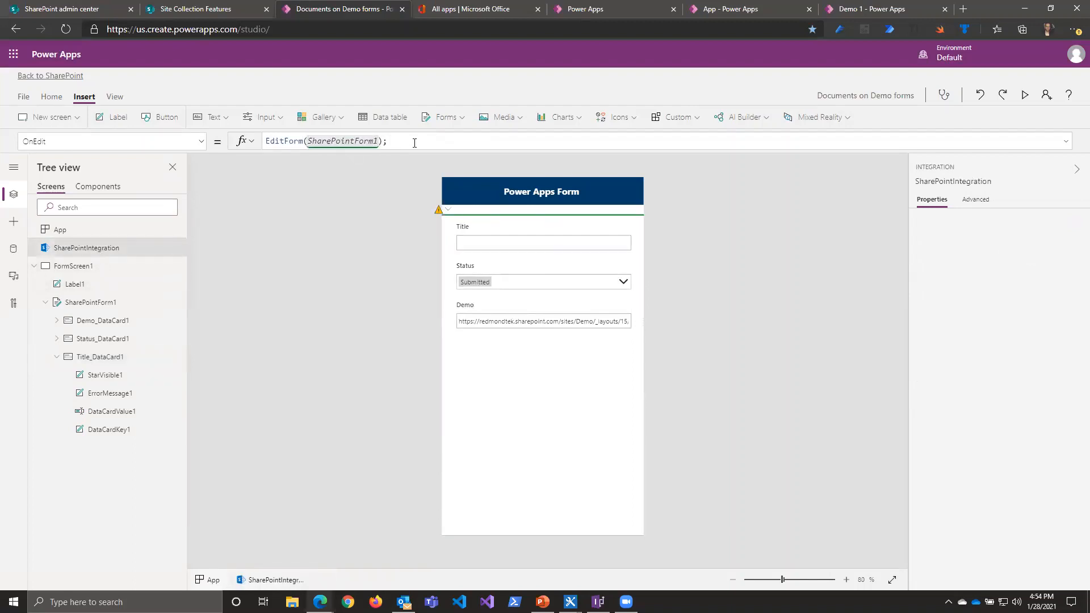
# Step: Switch to the canvas app's editor and copy the App object's entire OnStart If formula that sets Adminuser
pyautogui.click(697, 9)
pyautogui.click(79, 215)
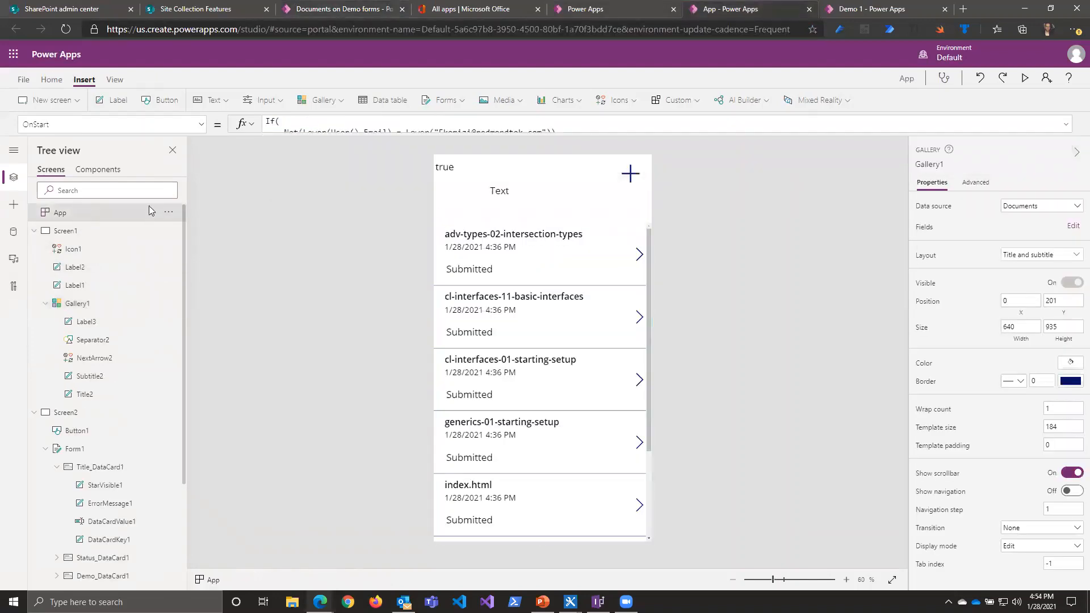
pyautogui.moveTo(457, 126); pyautogui.dragTo(432, 246)
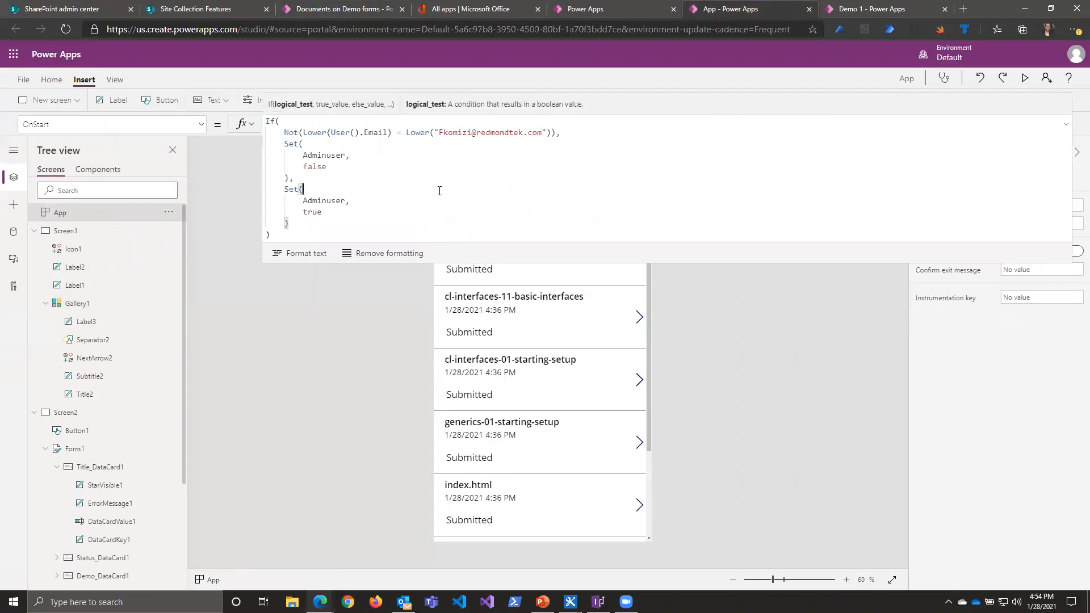
pyautogui.hotkey('ctrl', 'a')
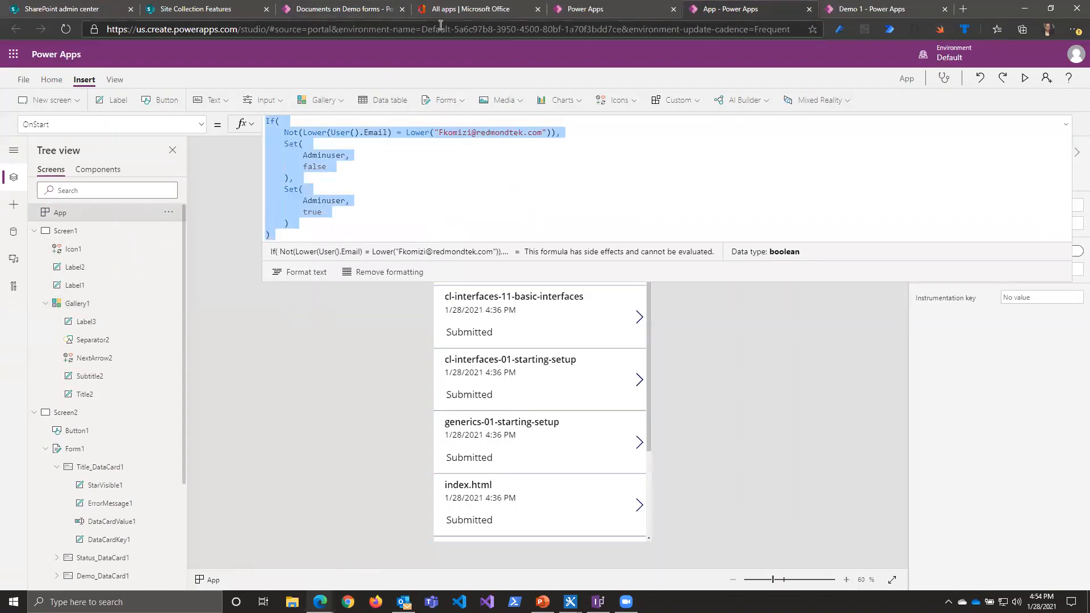
# Step: Return to the Documents form and replace the trailing If in OnEdit with the copied Adminuser formula, then check the combined formula
pyautogui.click(362, 12)
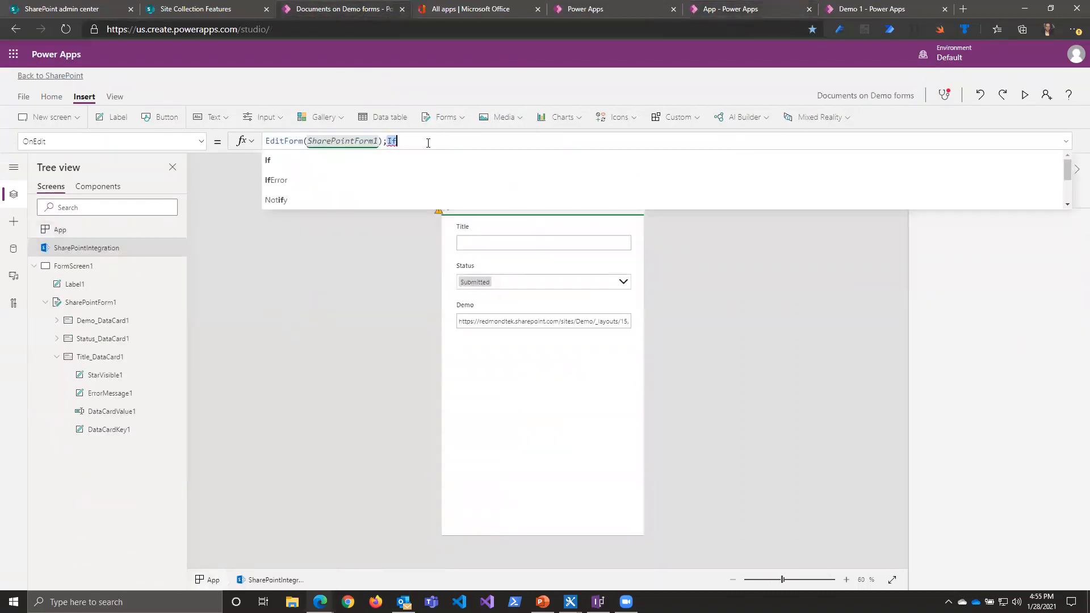
pyautogui.hotkey('ctrl', 'v')
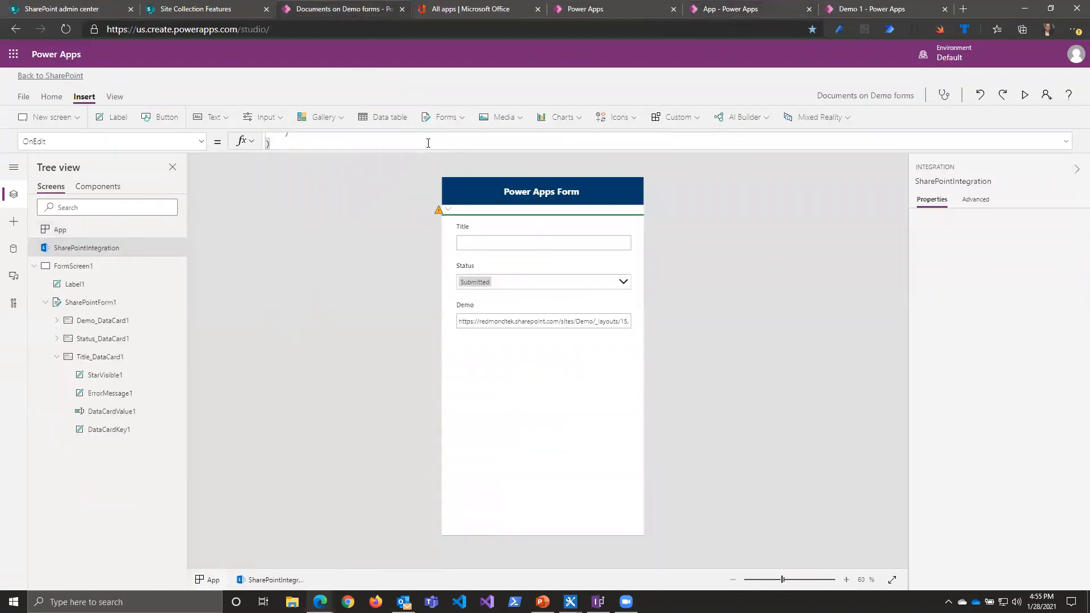
pyautogui.click(1066, 142)
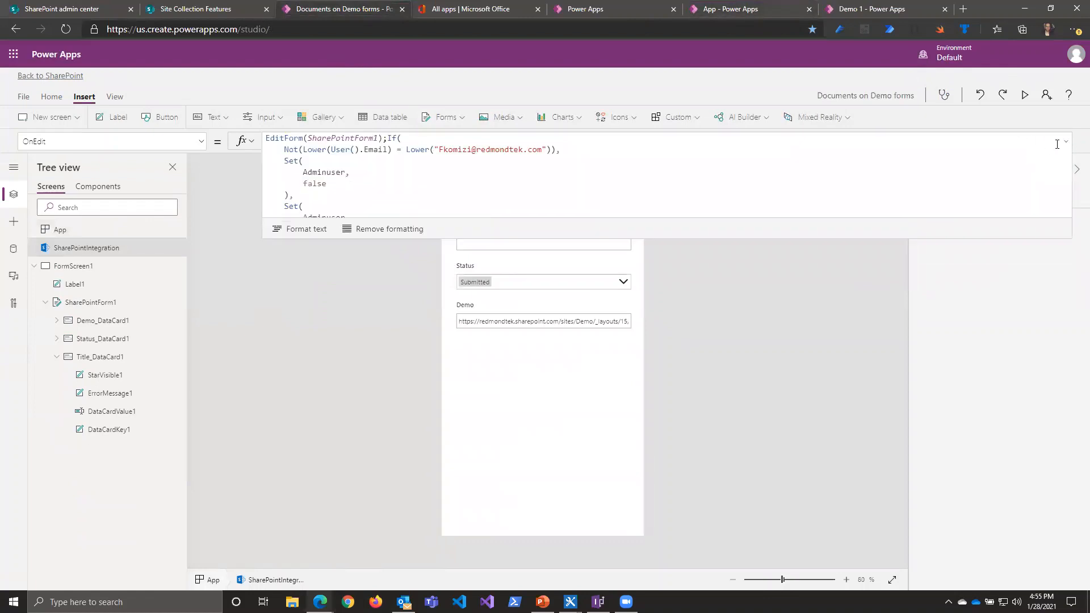
pyautogui.click(1066, 141)
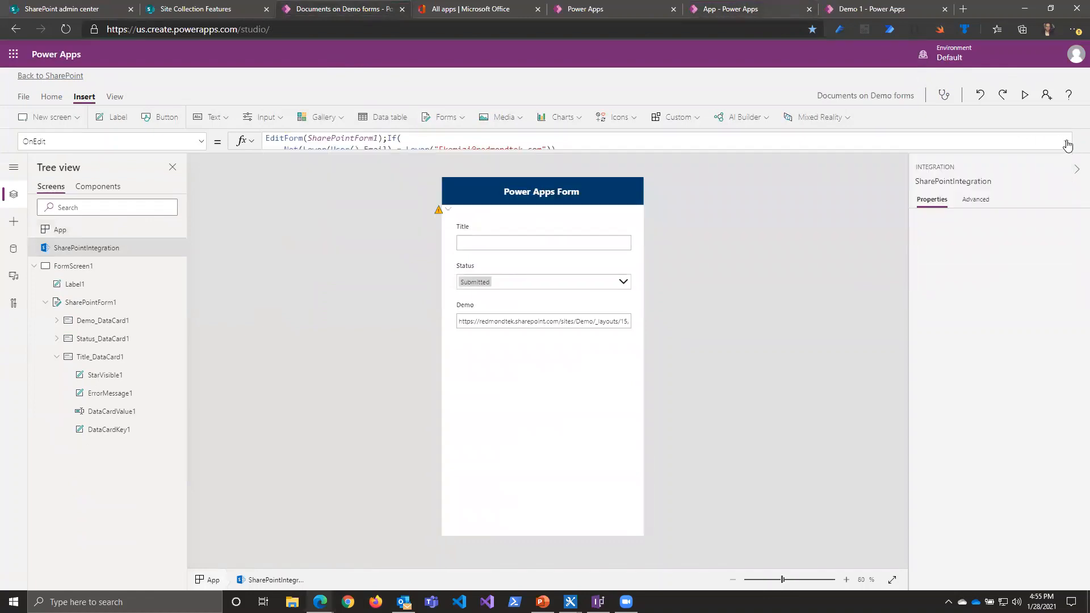
# Step: Select the Title data card in the form and unlock its advanced properties for editing
pyautogui.click(475, 248)
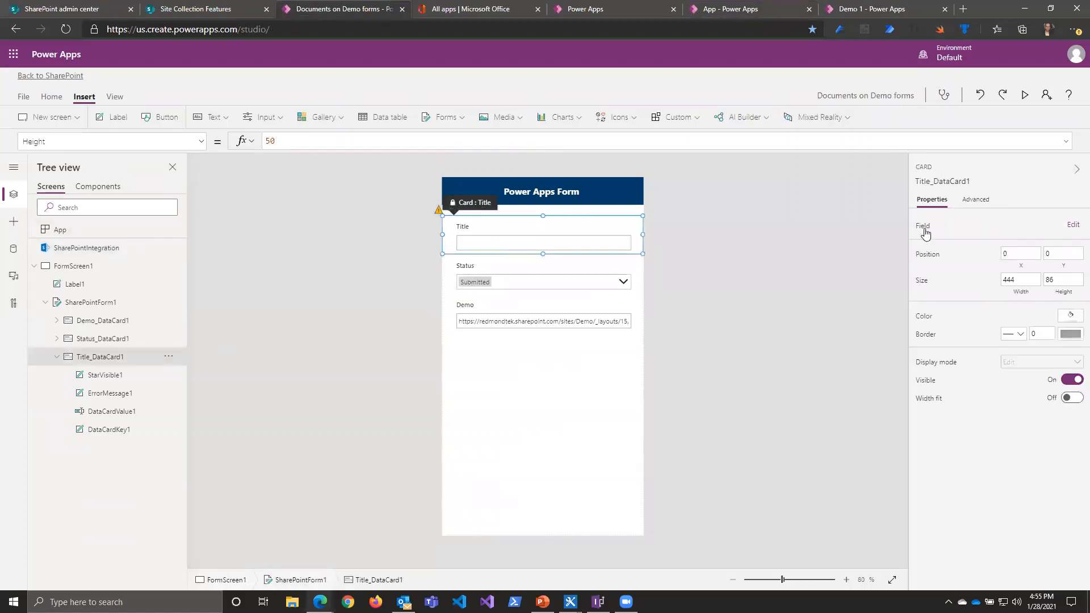
pyautogui.click(977, 202)
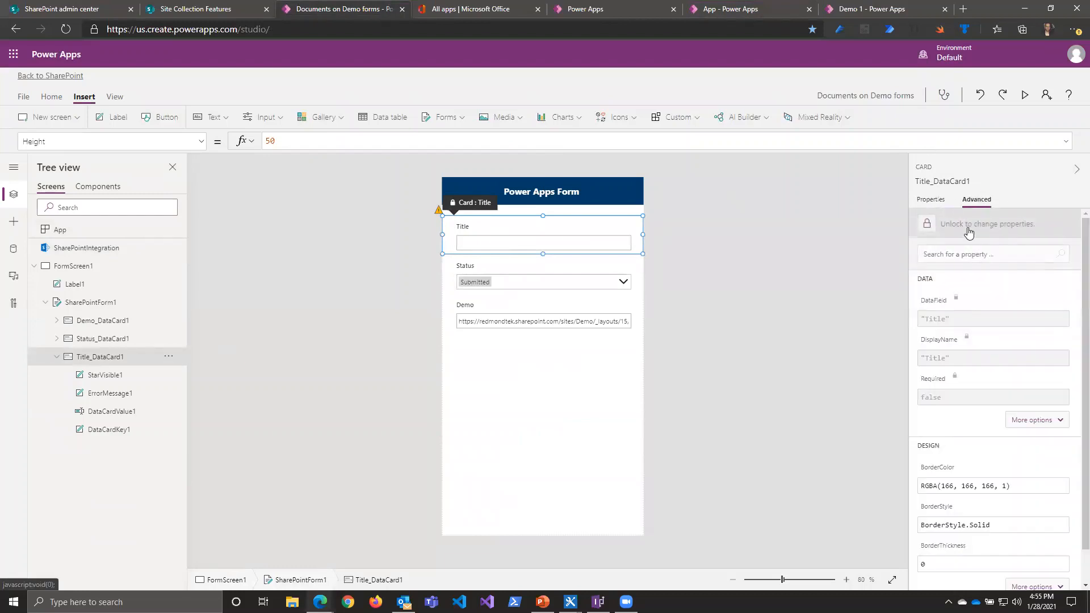
pyautogui.click(969, 230)
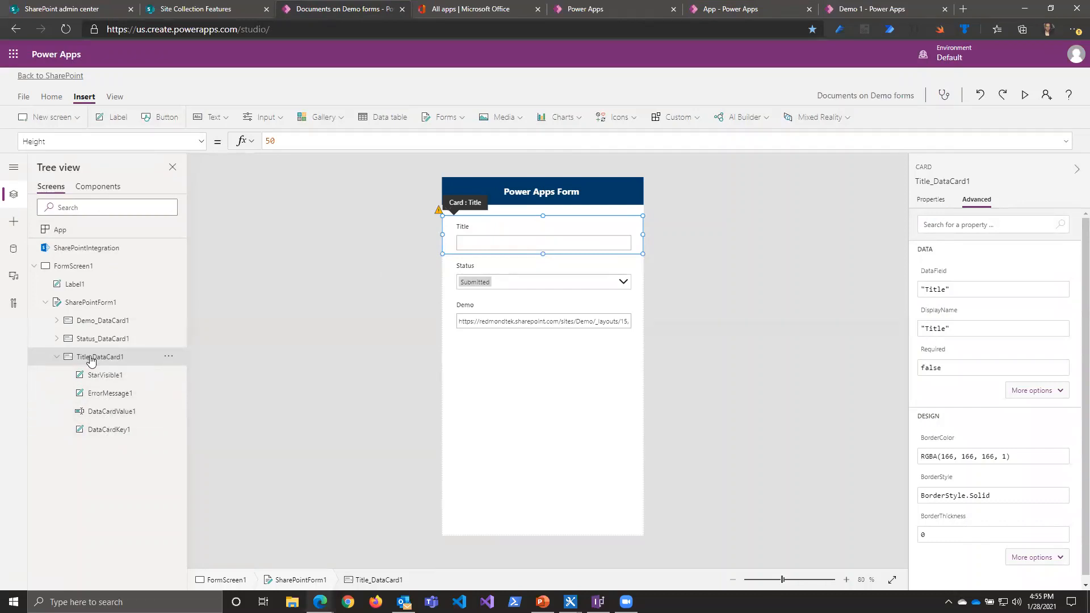
# Step: Replace the Title card's DisplayMode formula with the beginning of an If function that uses Adminuser as its condition
pyautogui.click(202, 143)
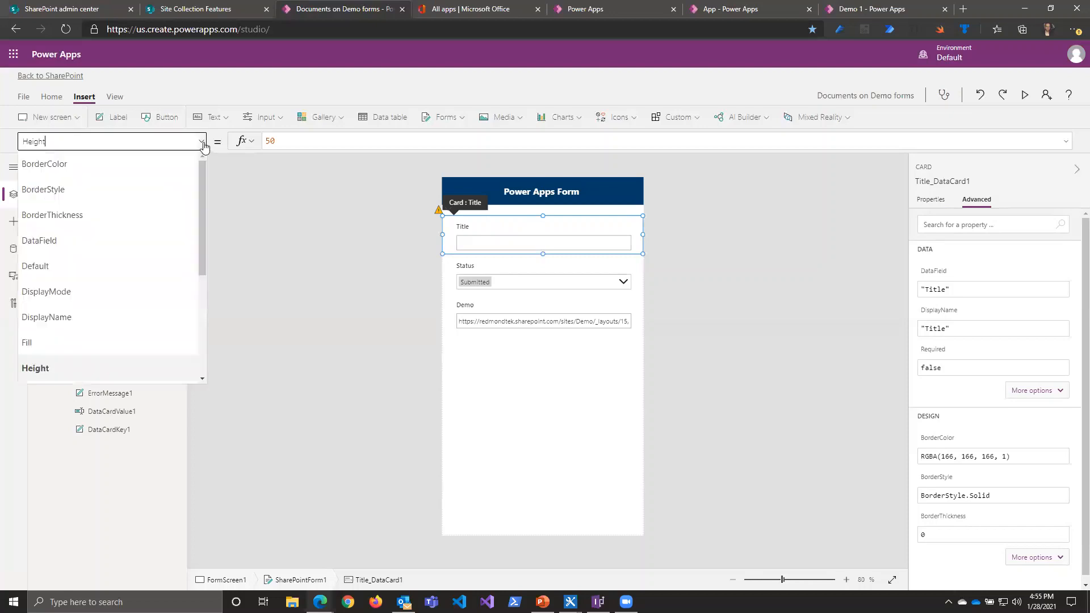
pyautogui.scroll(-2, 136, 276)
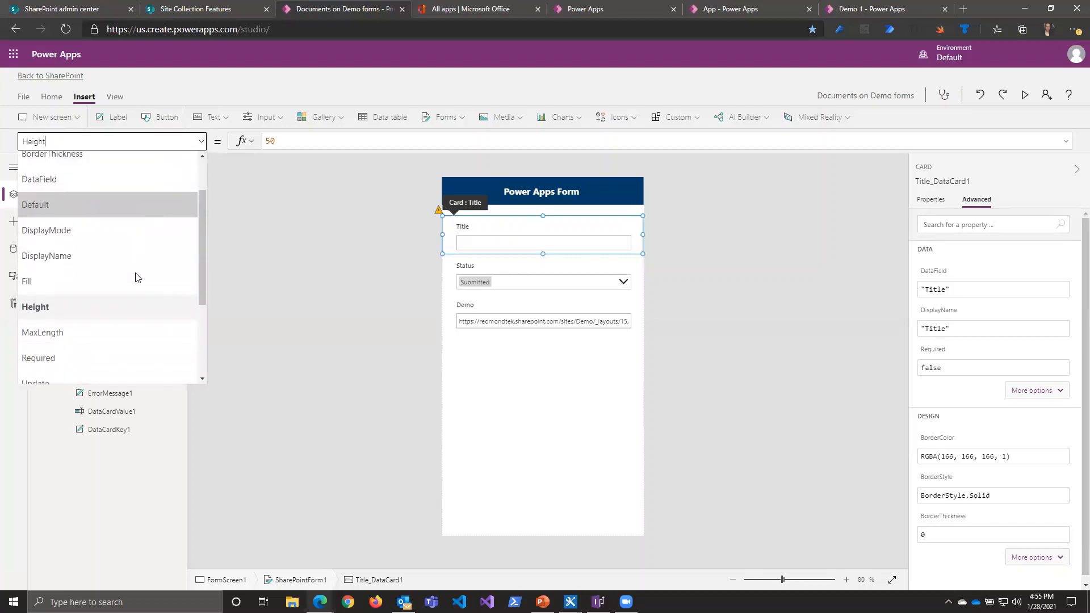
pyautogui.click(62, 233)
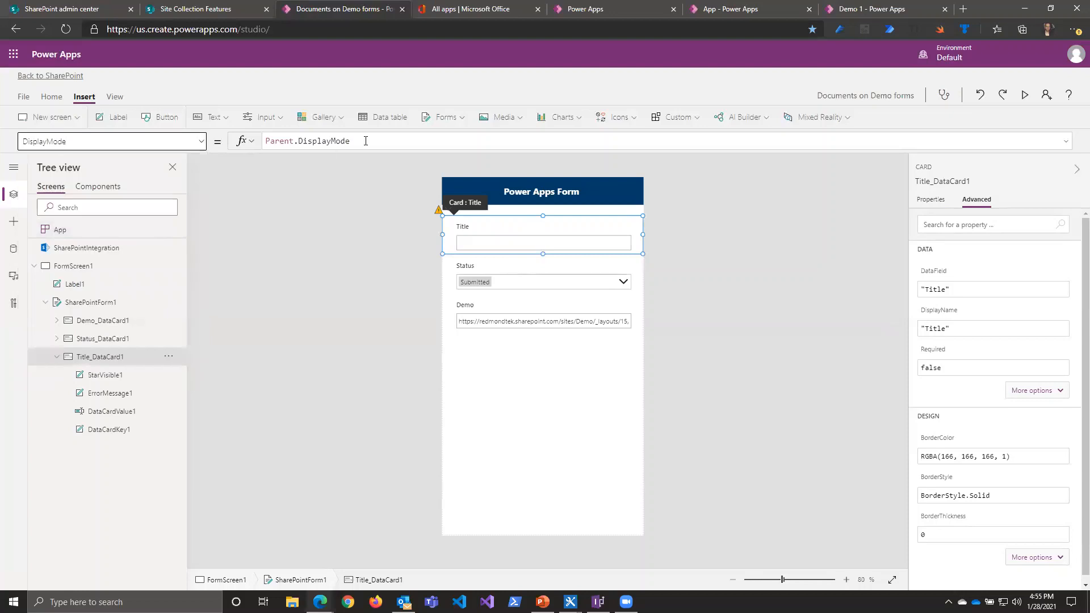
pyautogui.moveTo(366, 141); pyautogui.dragTo(226, 126)
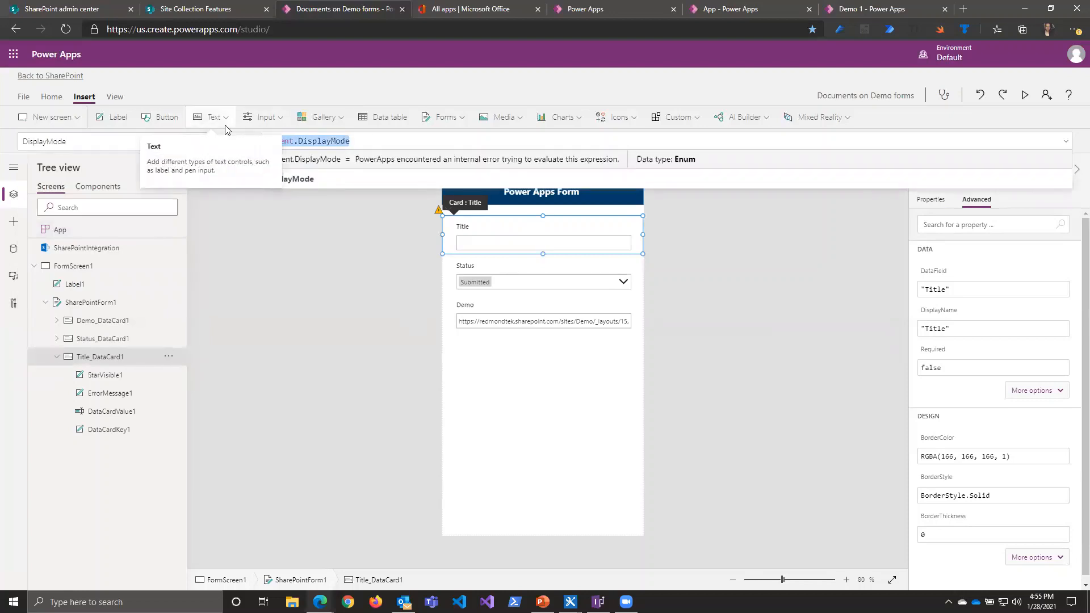
pyautogui.write('If')
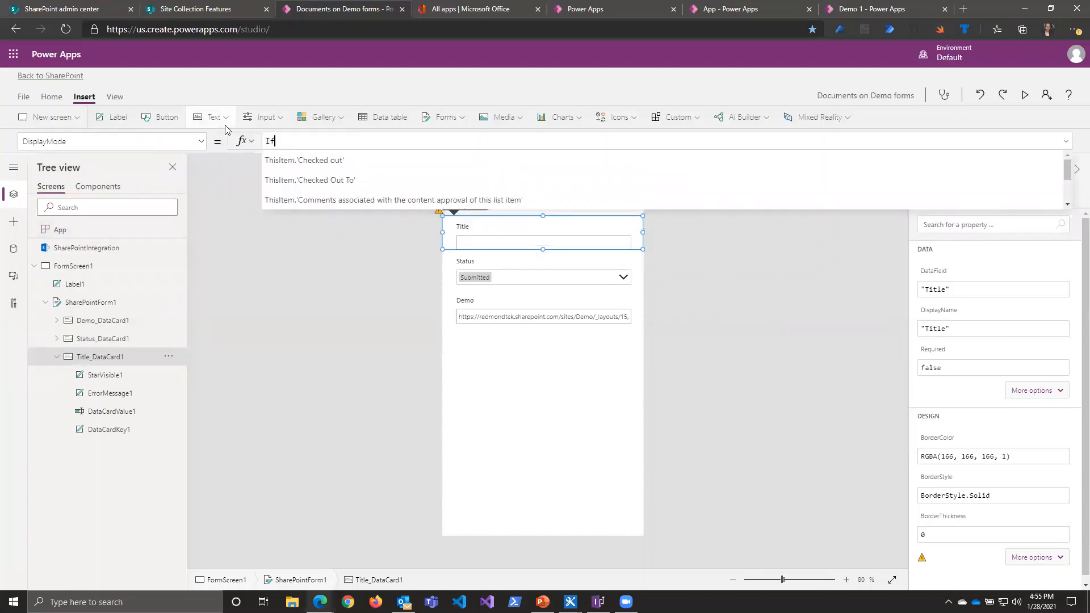
pyautogui.write('(')
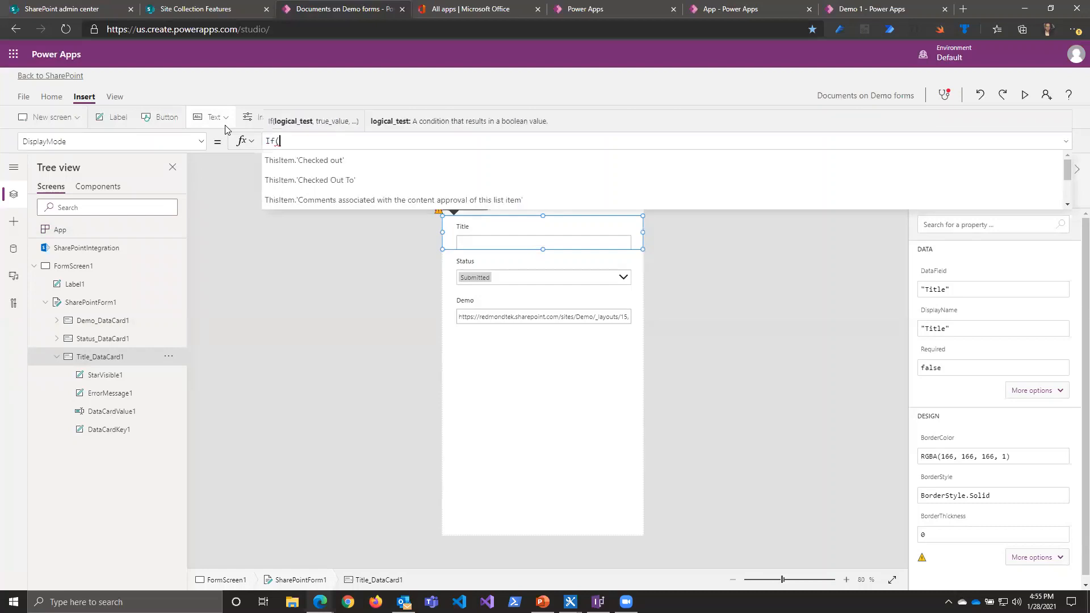
pyautogui.write('Adminuser')
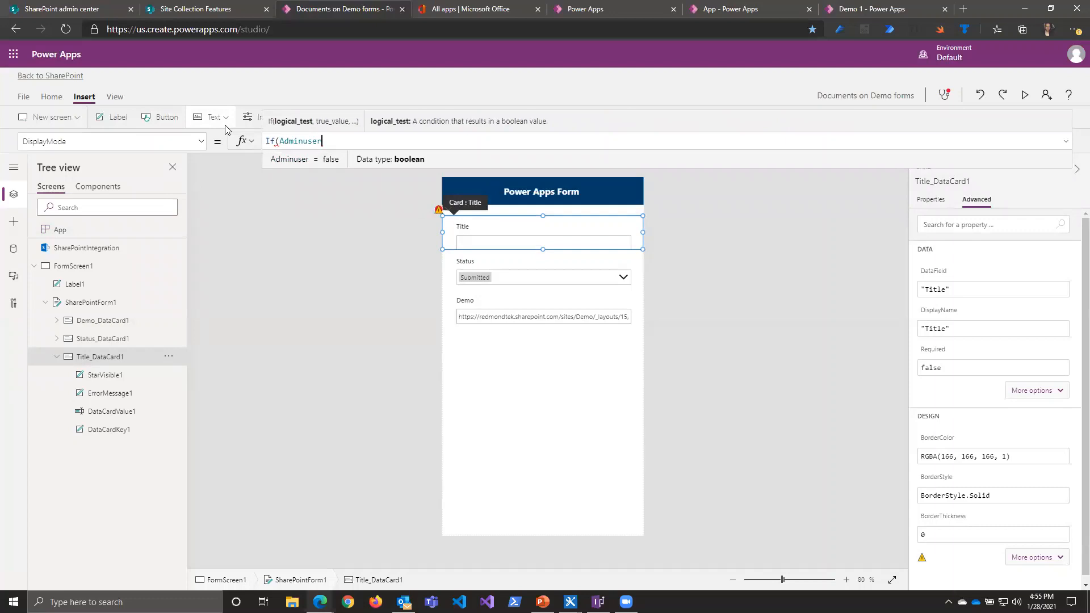
pyautogui.write(',')
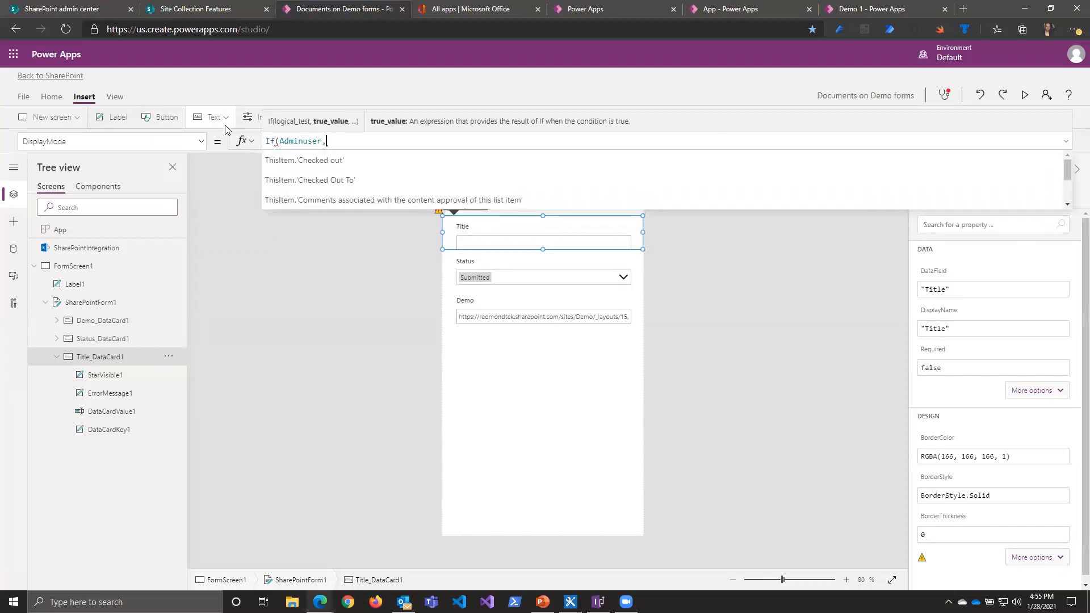
pyautogui.write('DisplayMode')
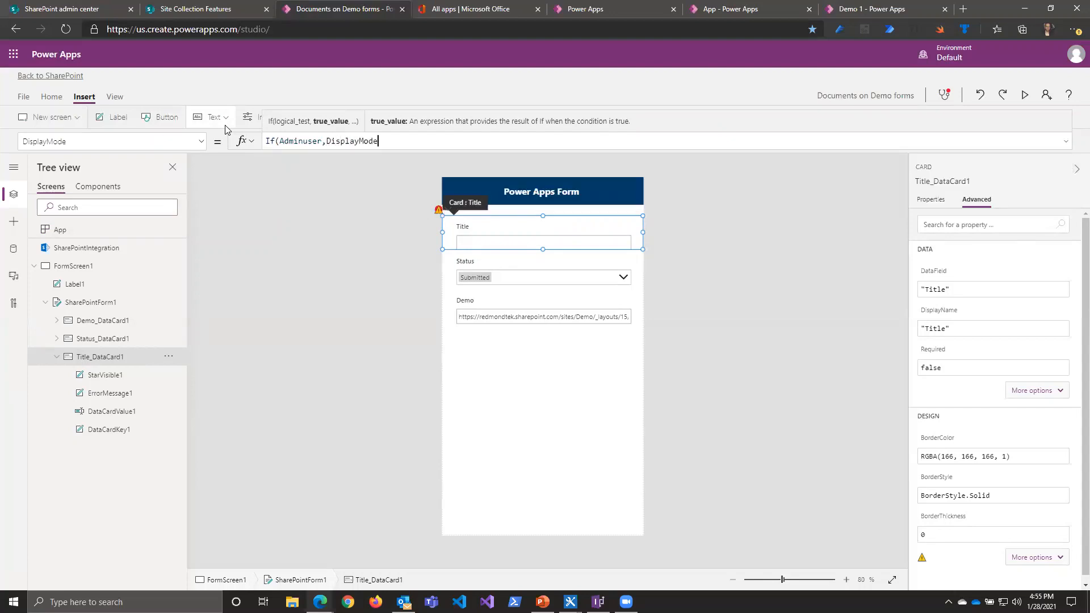
pyautogui.write('.')
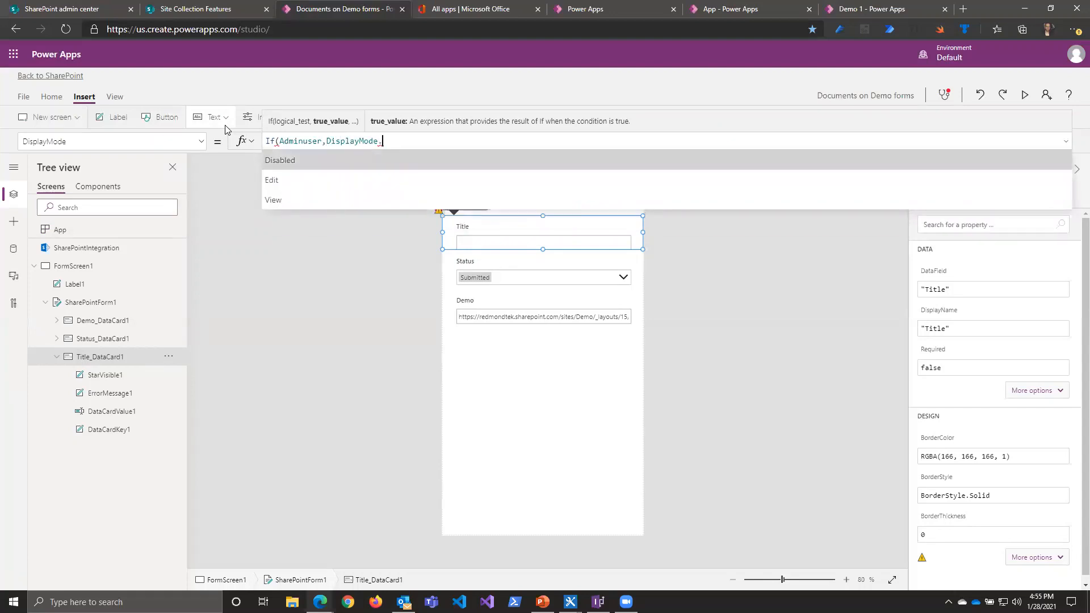
# Step: Complete the Title card's DisplayMode formula as If(Adminuser,DisplayMode.Disabled,Edit)
pyautogui.press('Down')
pyautogui.press('Down')
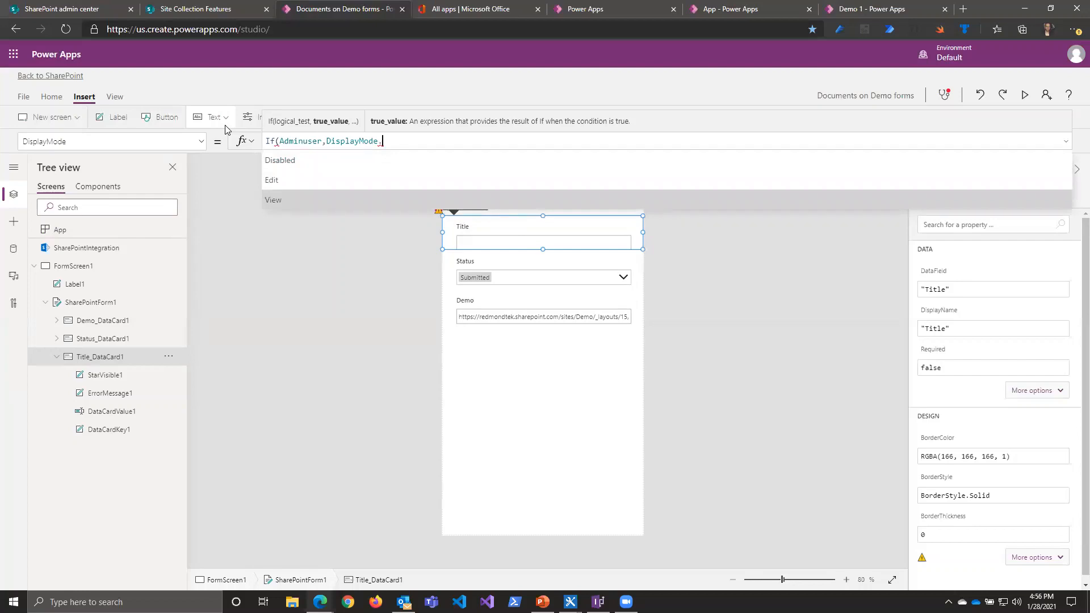
pyautogui.press('Up')
pyautogui.press('Up')
pyautogui.press('Tab')
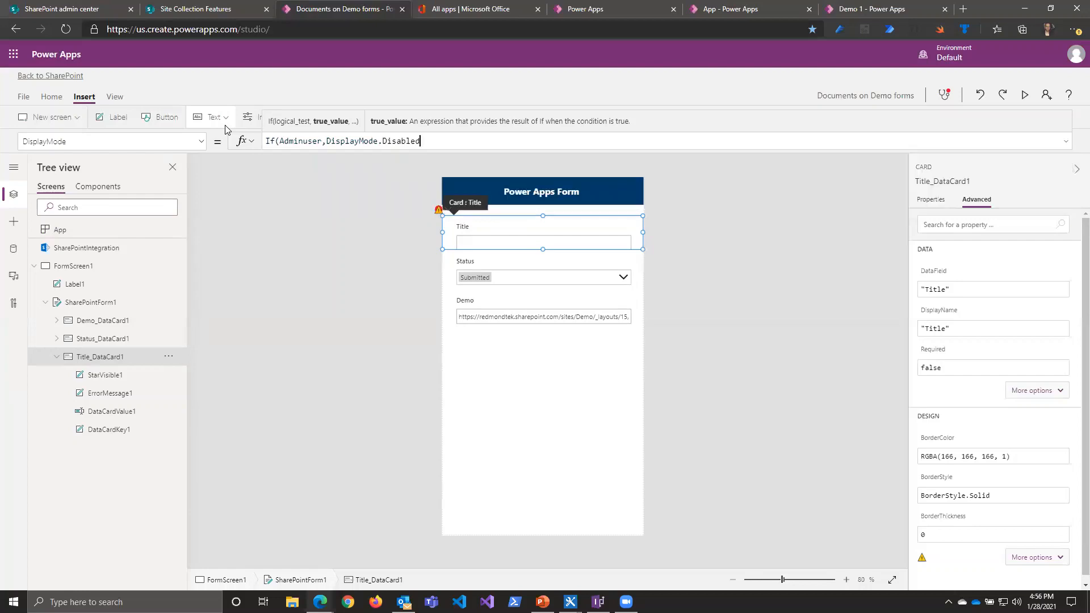
pyautogui.write(',')
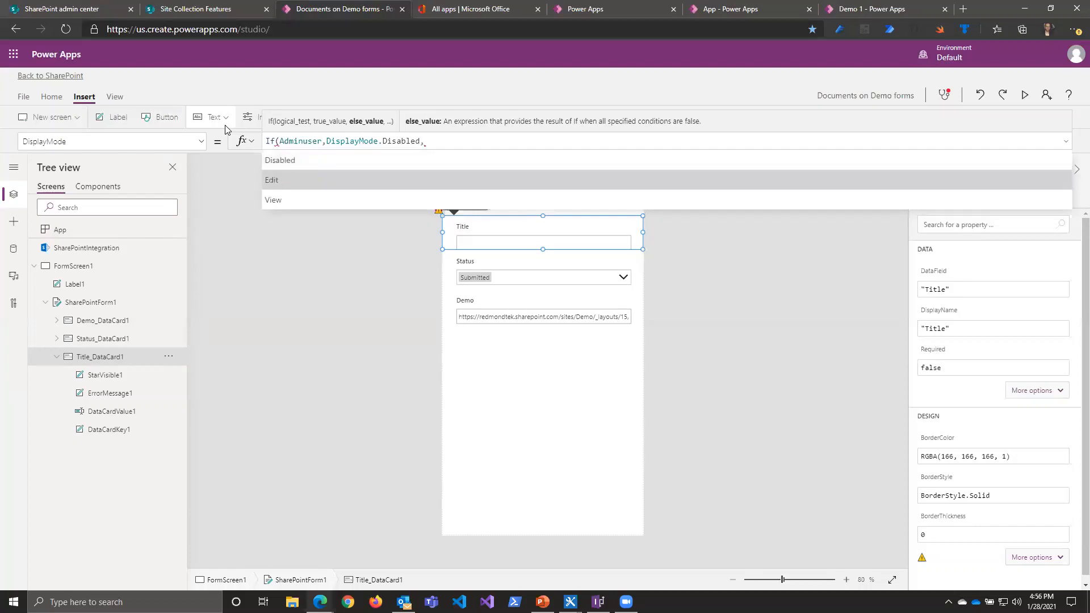
pyautogui.press('Tab')
pyautogui.write(')')
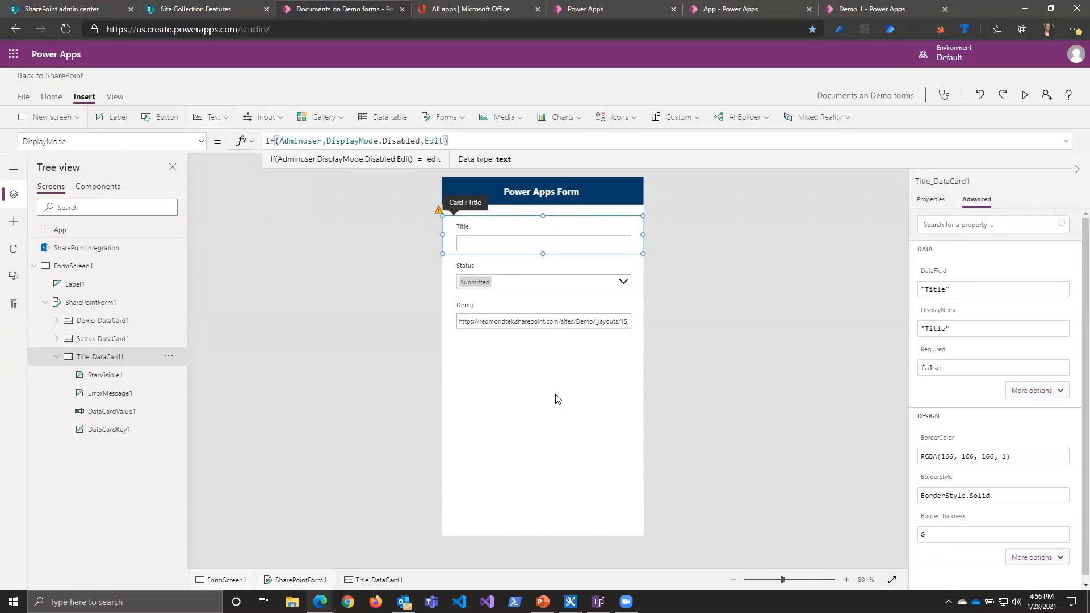
pyautogui.click(759, 390)
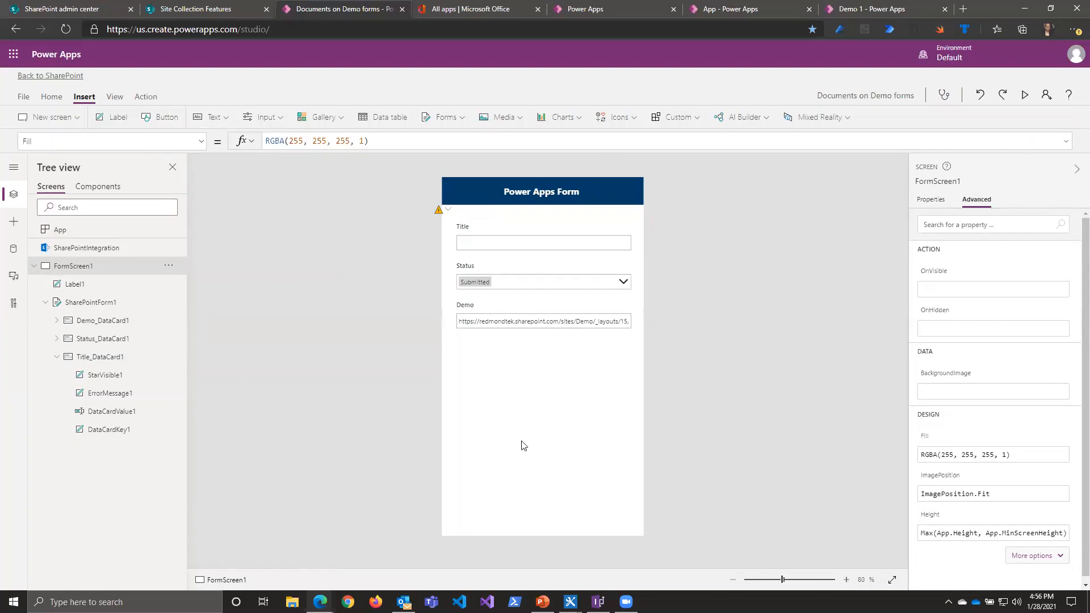
# Step: Review SharePointIntegration's OnEdit formula and its list of available event properties
pyautogui.click(106, 249)
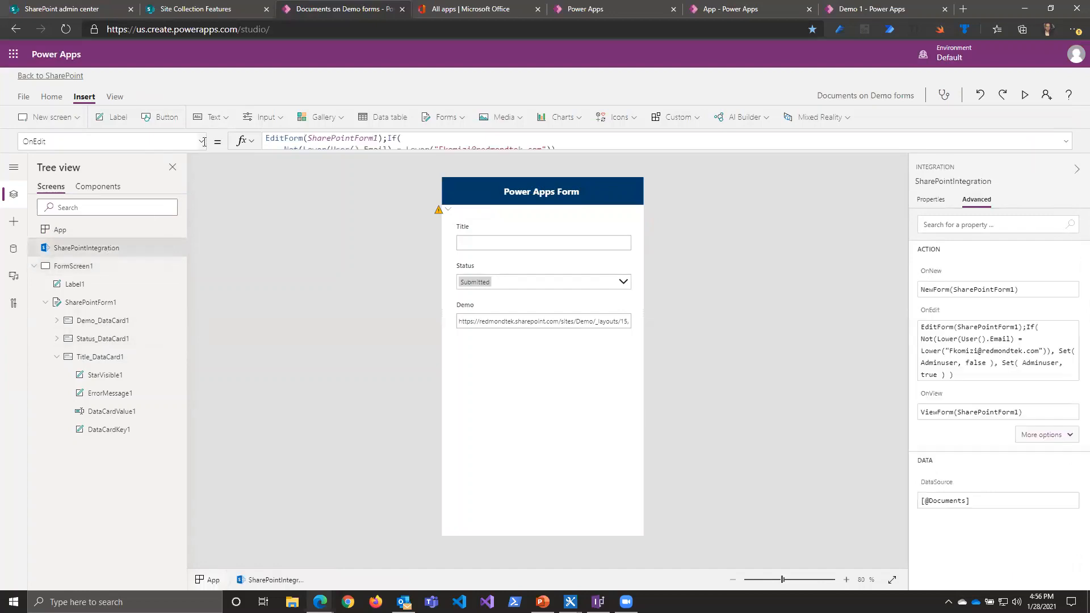
pyautogui.click(203, 141)
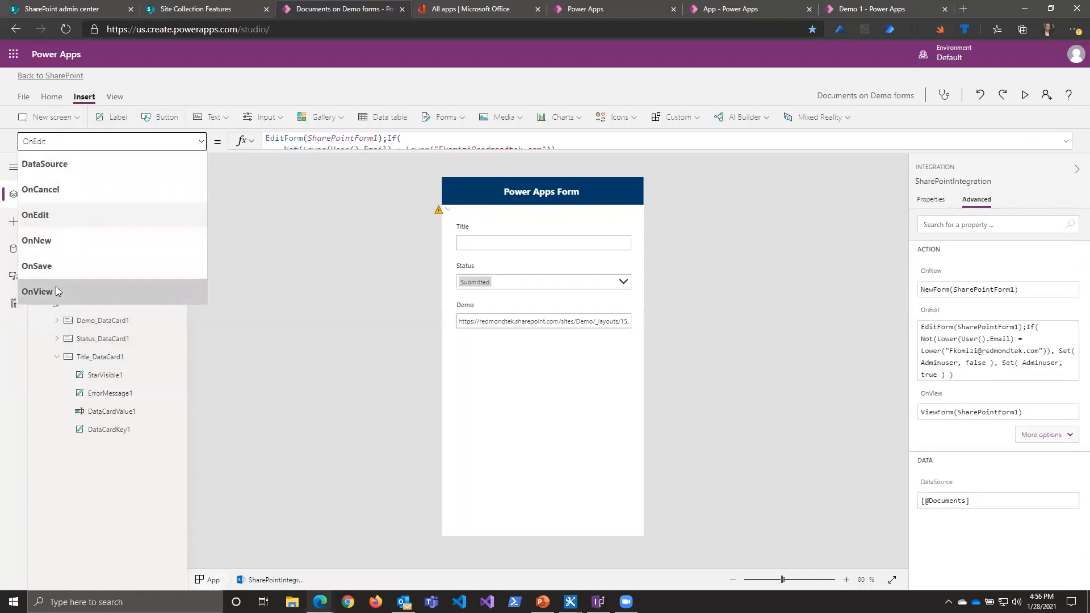
pyautogui.click(308, 365)
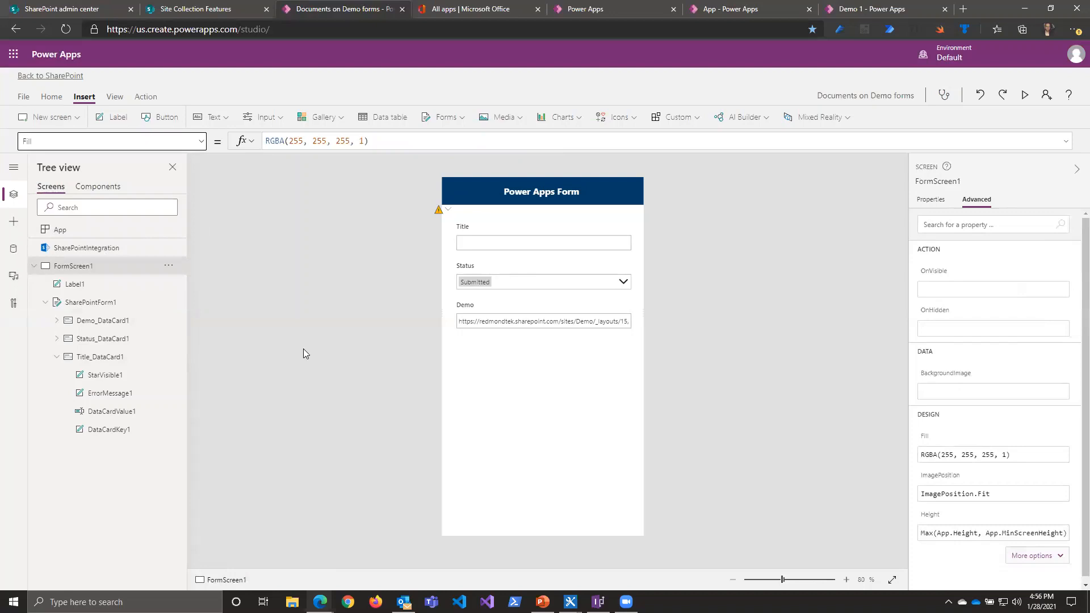
# Step: Save the Documents form and publish it to SharePoint
pyautogui.click(26, 100)
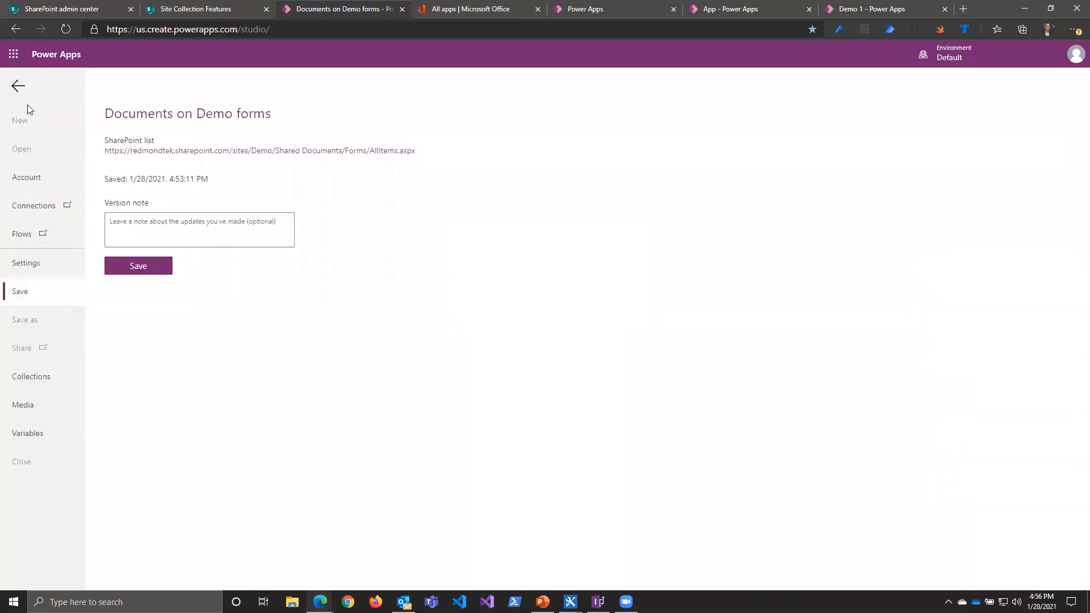
pyautogui.click(132, 266)
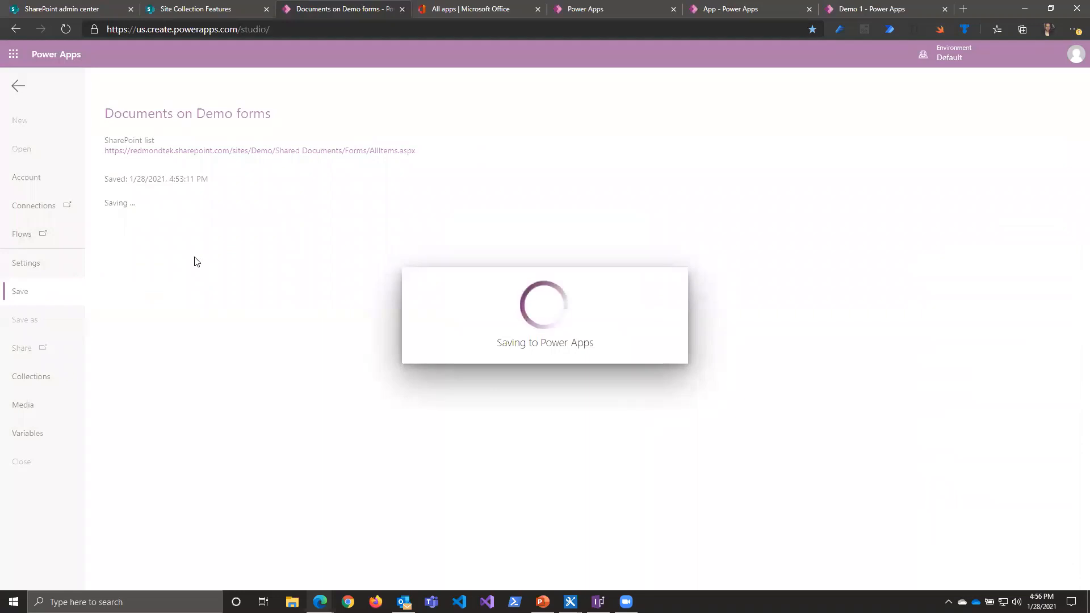
pyautogui.click(151, 262)
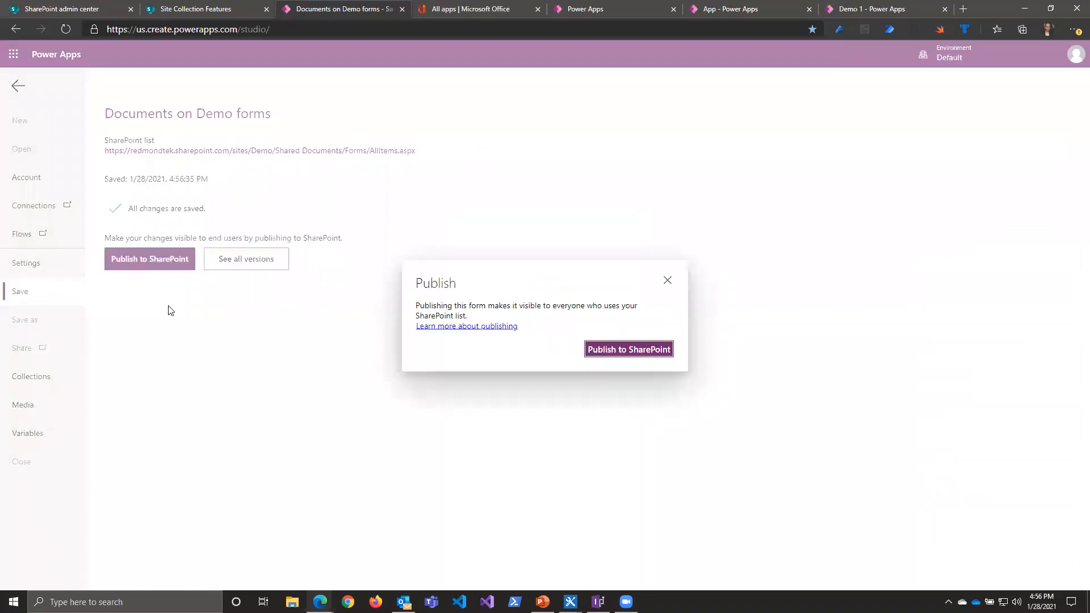
pyautogui.click(613, 349)
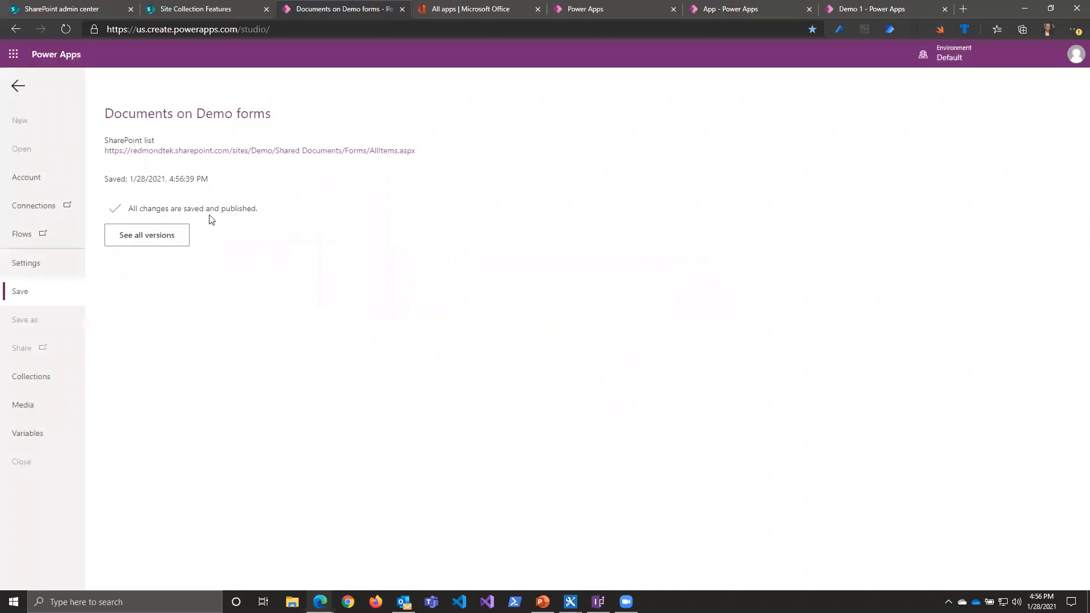
# Step: Switch to the Demo site's Documents library and open the first file's Power Apps form in edit mode to check the Title field
pyautogui.click(209, 151)
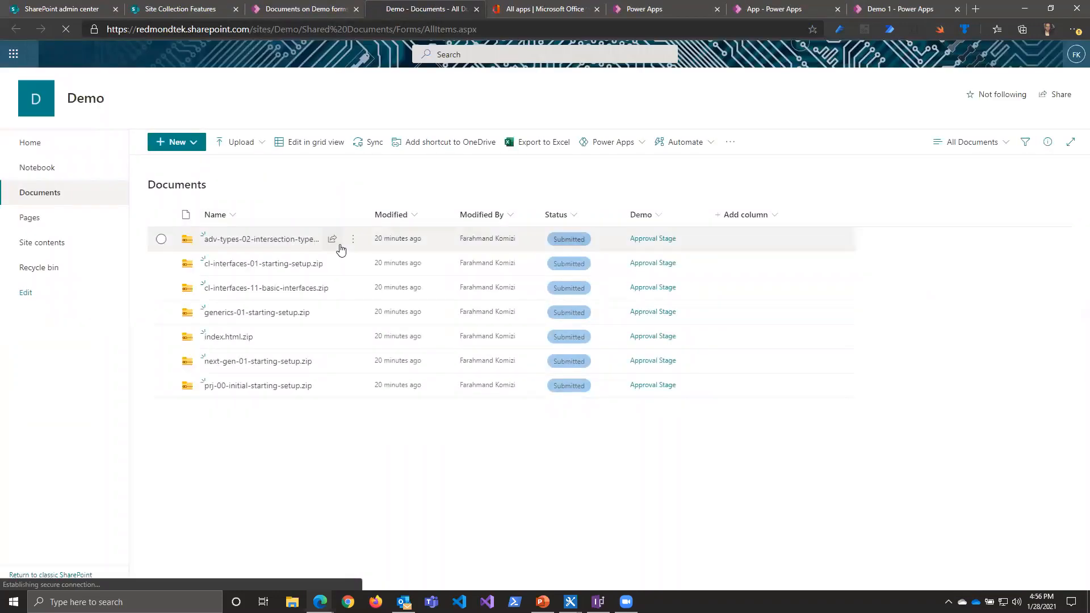
pyautogui.click(350, 243)
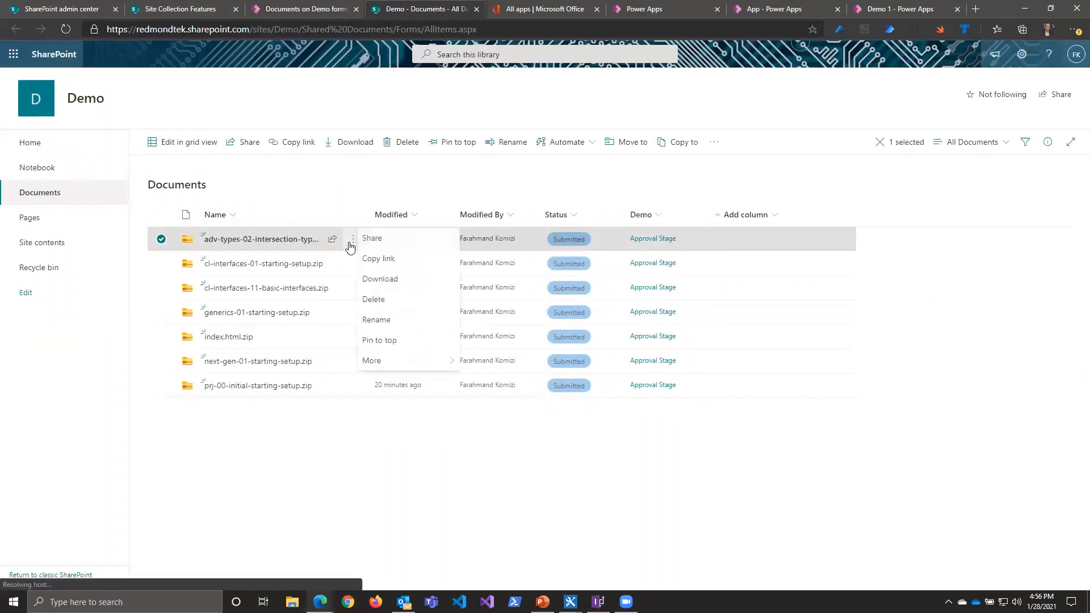
pyautogui.click(418, 499)
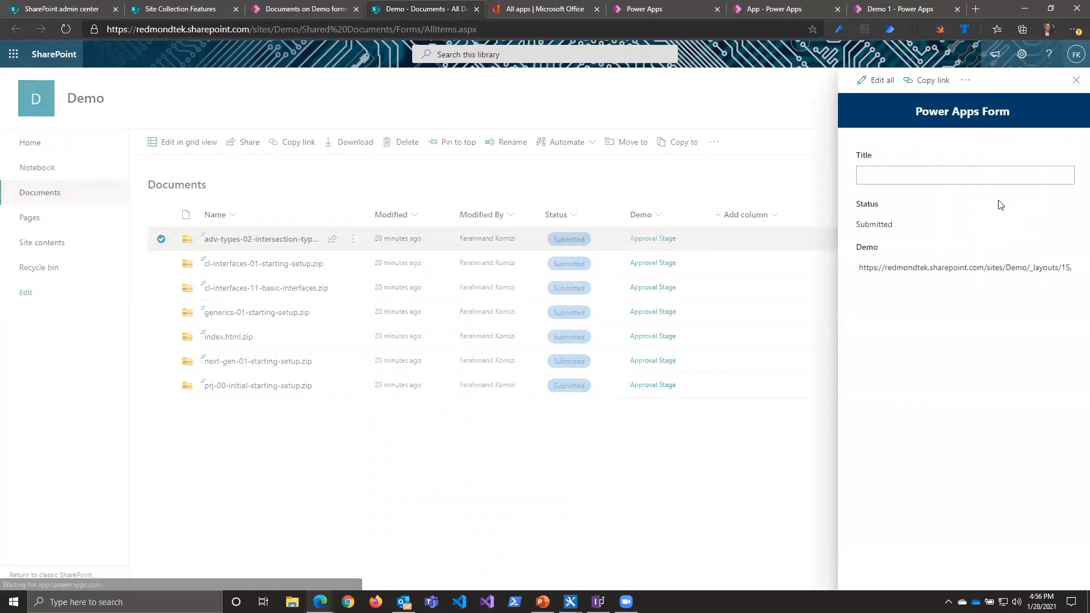
pyautogui.click(878, 84)
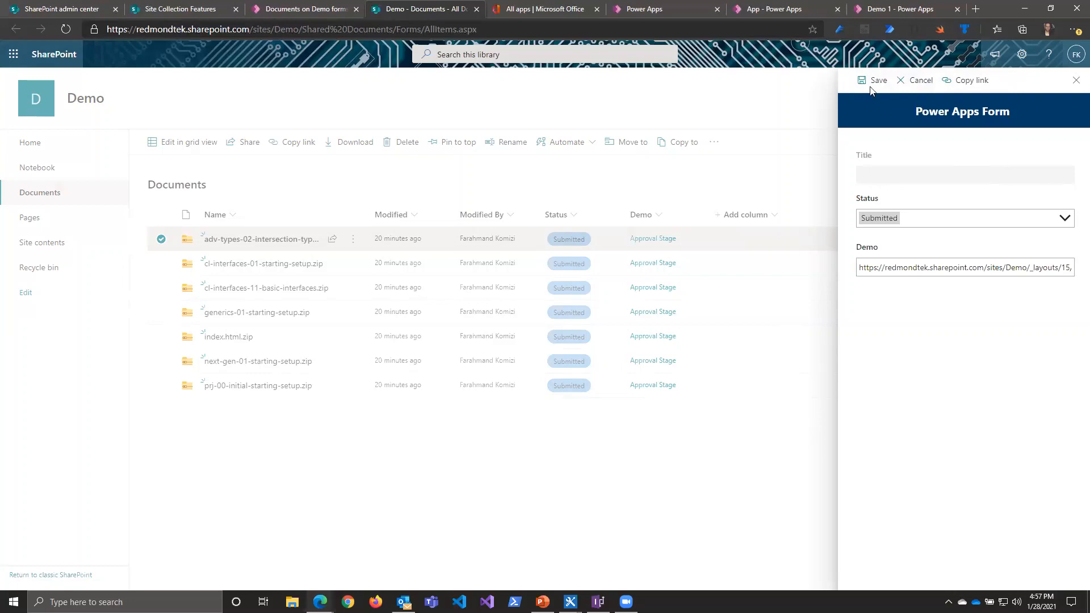
# Step: Switch back to the Documents form in Power Apps Studio and clear SharePointIntegration's OnSave formula
pyautogui.click(321, 10)
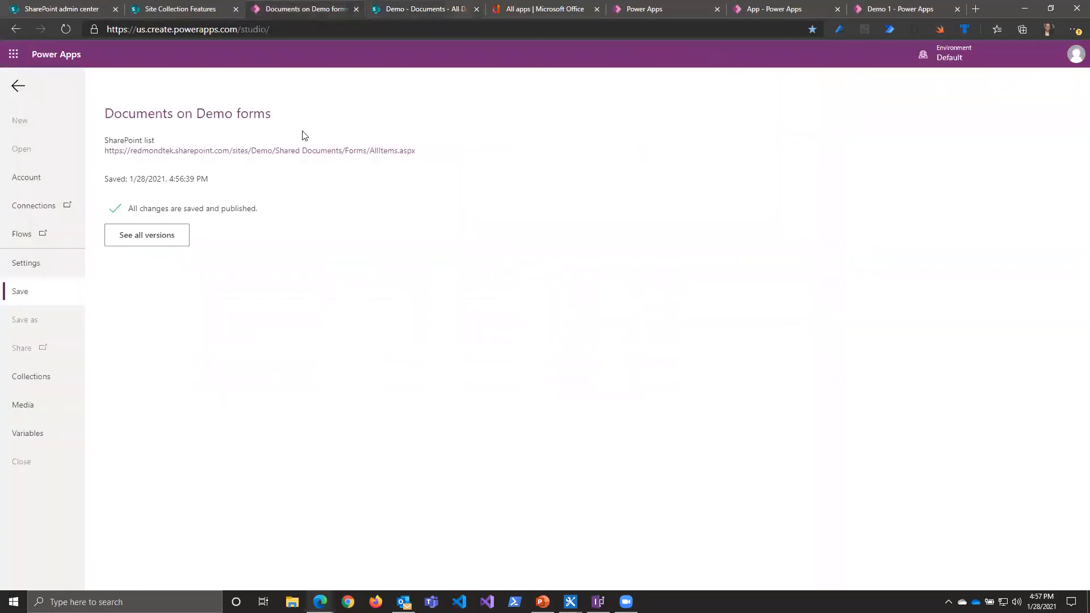
pyautogui.click(22, 89)
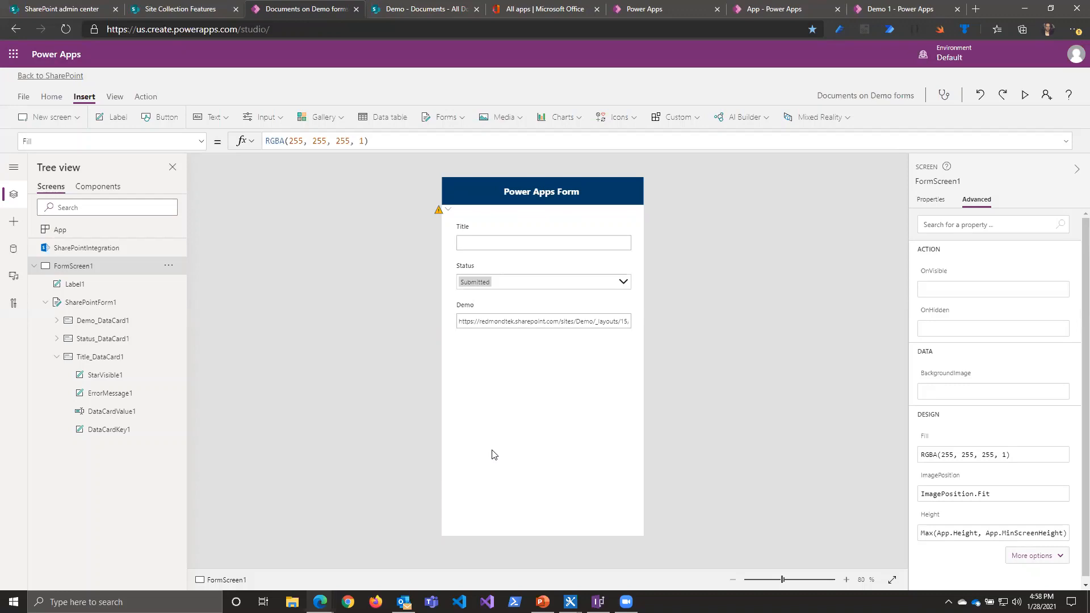
pyautogui.click(86, 248)
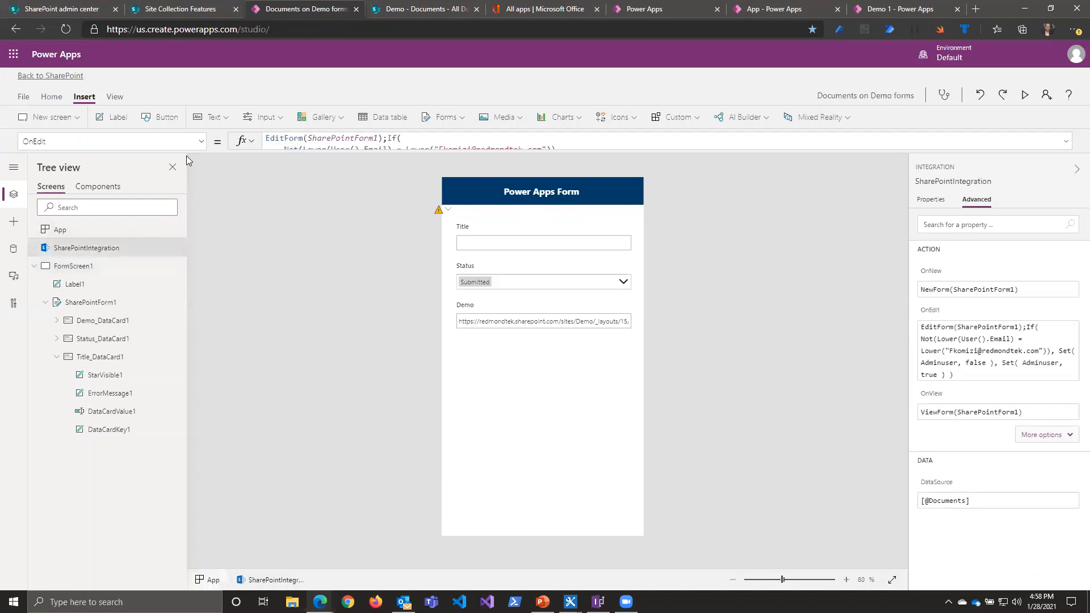
pyautogui.click(200, 142)
pyautogui.click(55, 268)
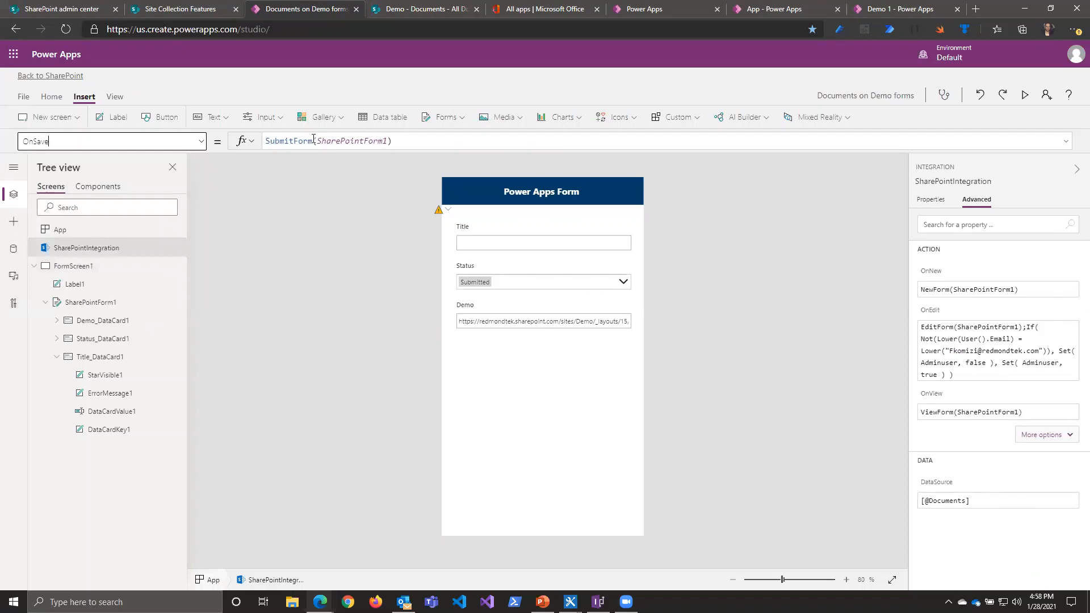
pyautogui.moveTo(400, 146); pyautogui.dragTo(83, 105)
pyautogui.write('false')
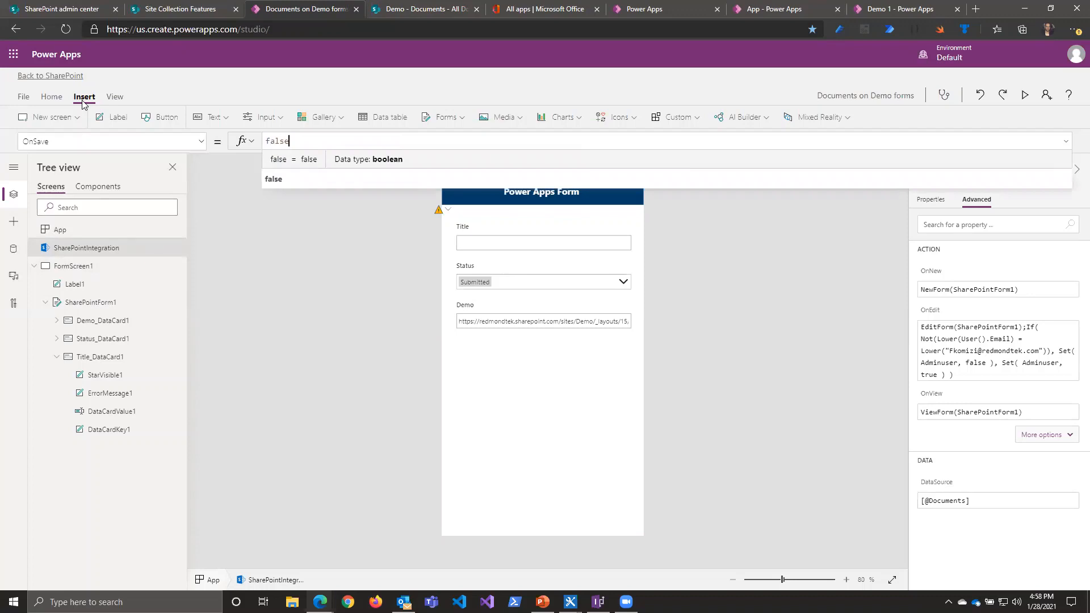
pyautogui.press('BackSpace')
pyautogui.press('BackSpace')
pyautogui.press('BackSpace')
pyautogui.press('BackSpace')
pyautogui.press('BackSpace')
# Step: Set SharePointIntegration's OnSave formula to Notify("Use the button in the form")
pyautogui.write('Note')
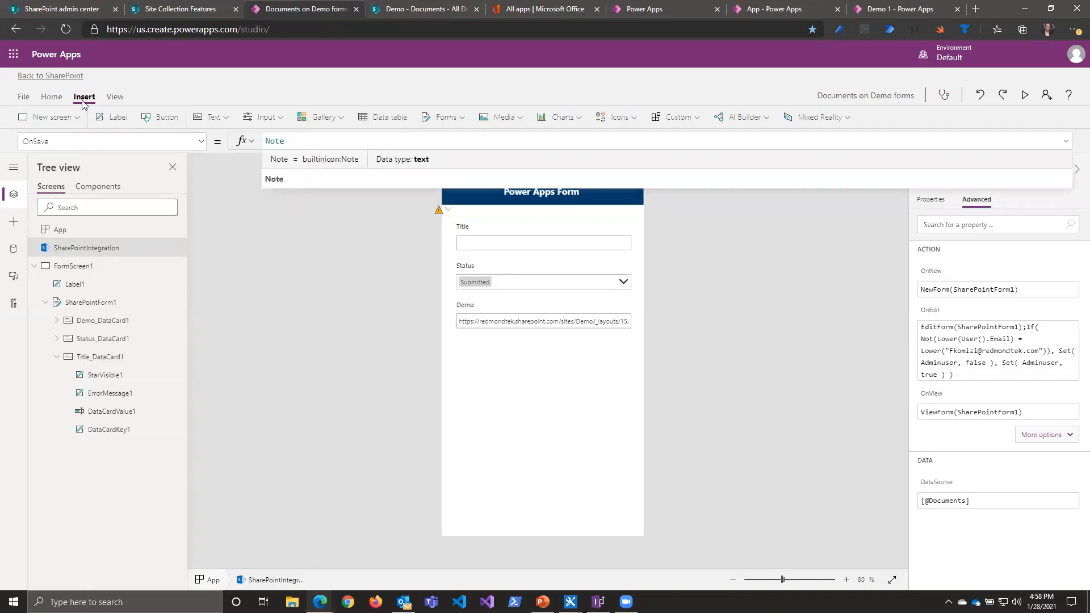
pyautogui.press('BackSpace')
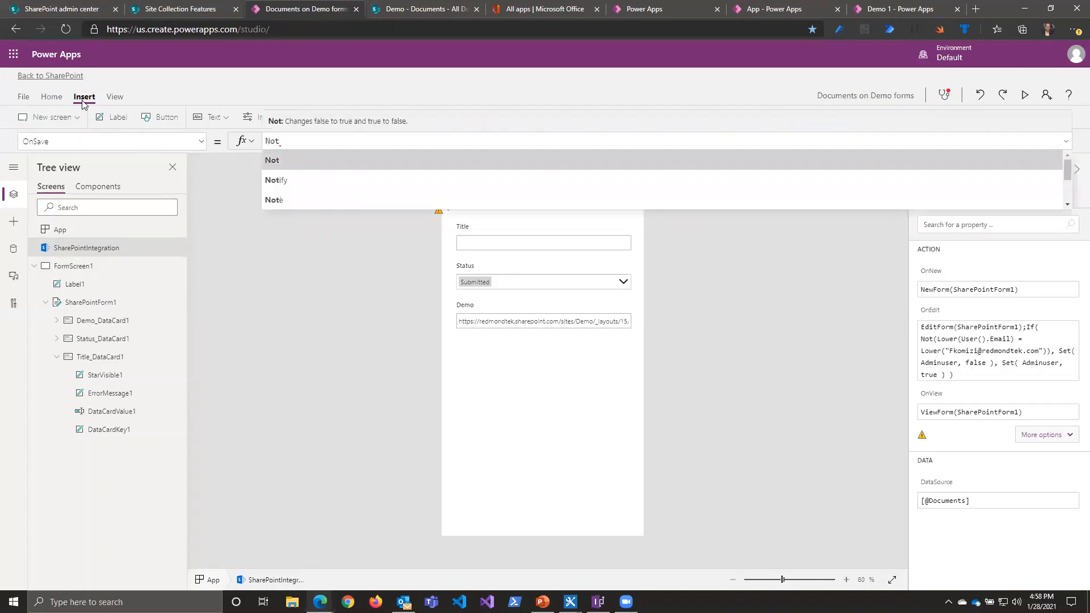
pyautogui.press('Down')
pyautogui.press('Tab')
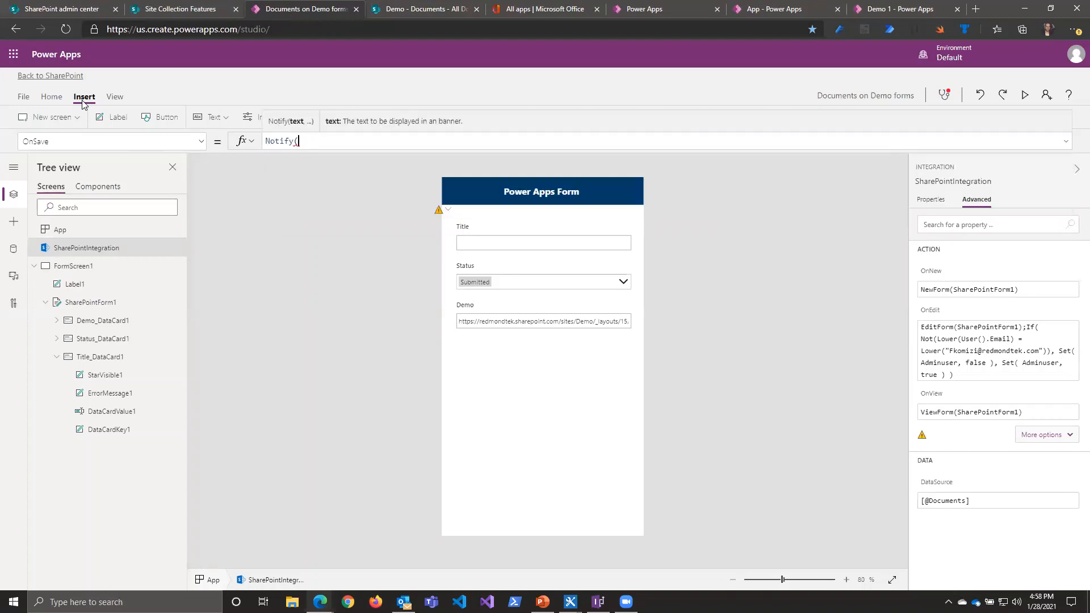
pyautogui.write('"Use the button in the form")')
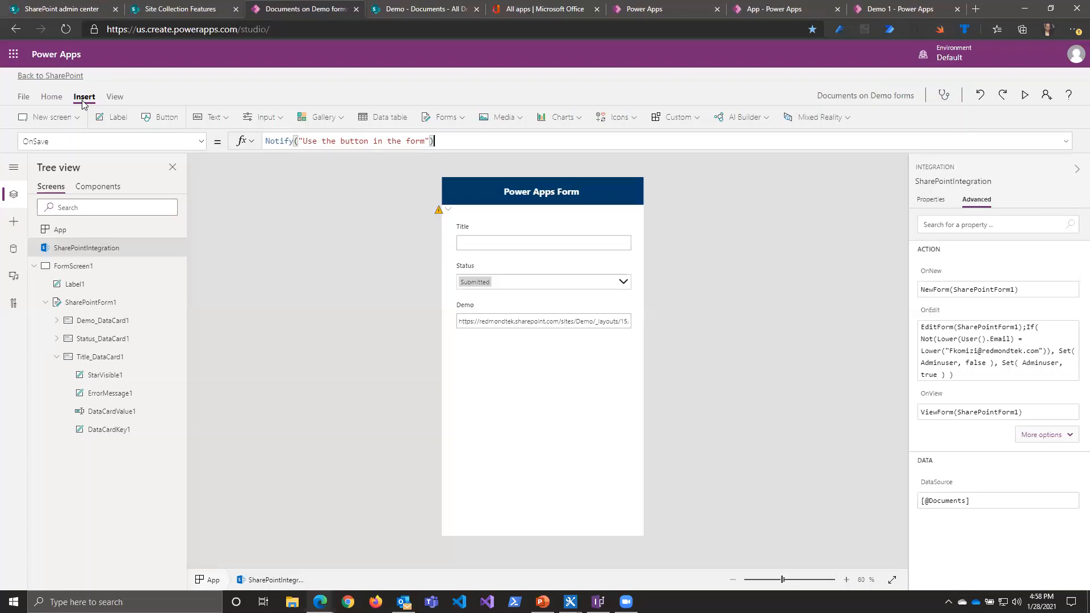
# Step: Insert a button on FormScreen1 and place it near the form's lower-right corner
pyautogui.click(200, 142)
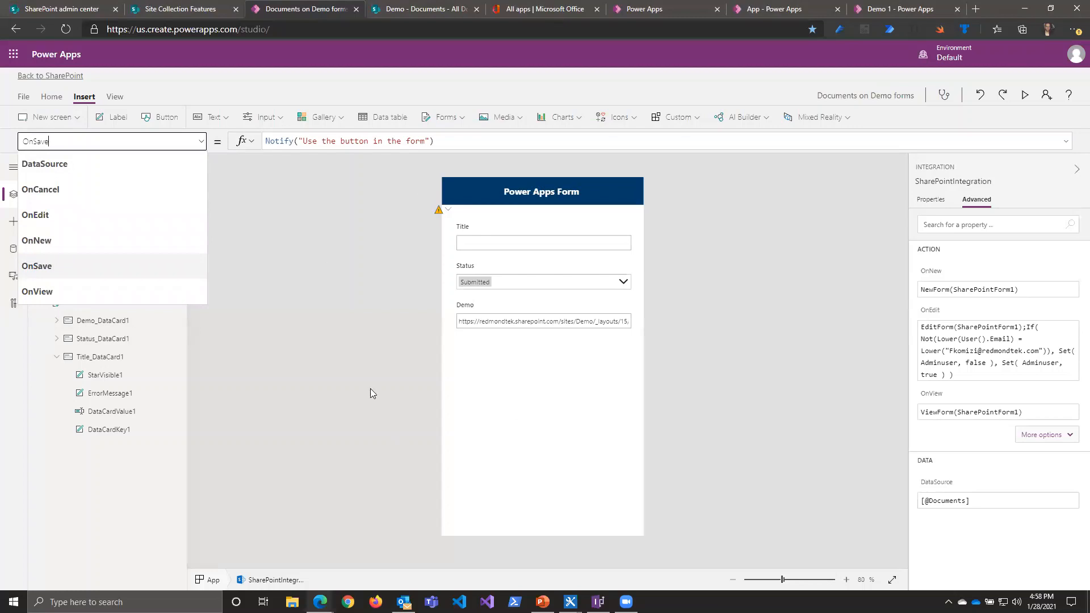
pyautogui.click(161, 117)
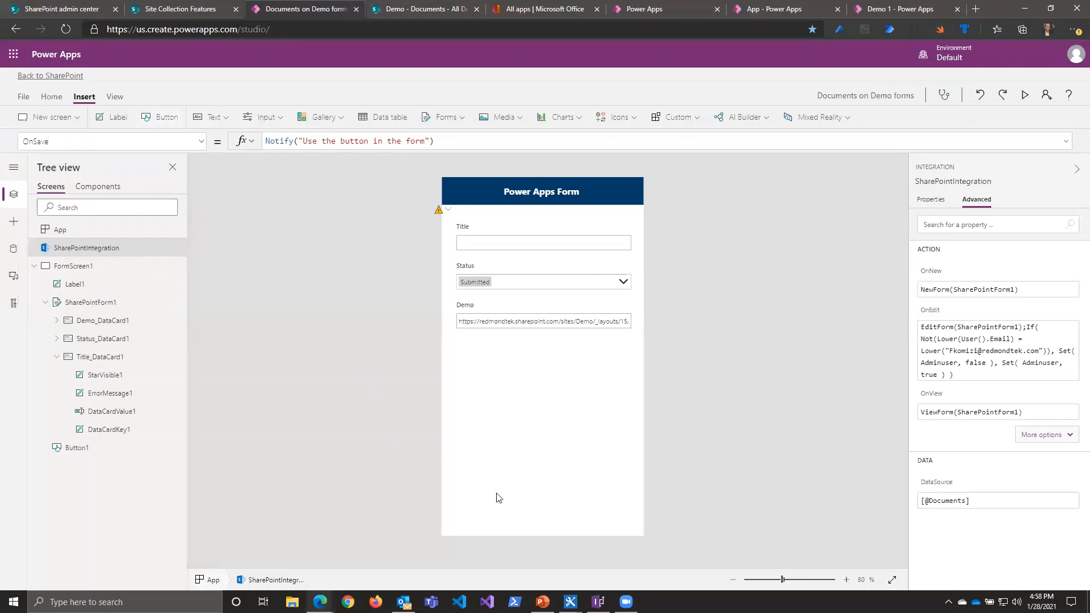
pyautogui.moveTo(480, 203); pyautogui.dragTo(575, 521)
# Step: Set the new button's OnSelect formula to SubmitForm(SharePointForm1)
pyautogui.doubleClick(303, 142)
pyautogui.write('SubmitForm(')
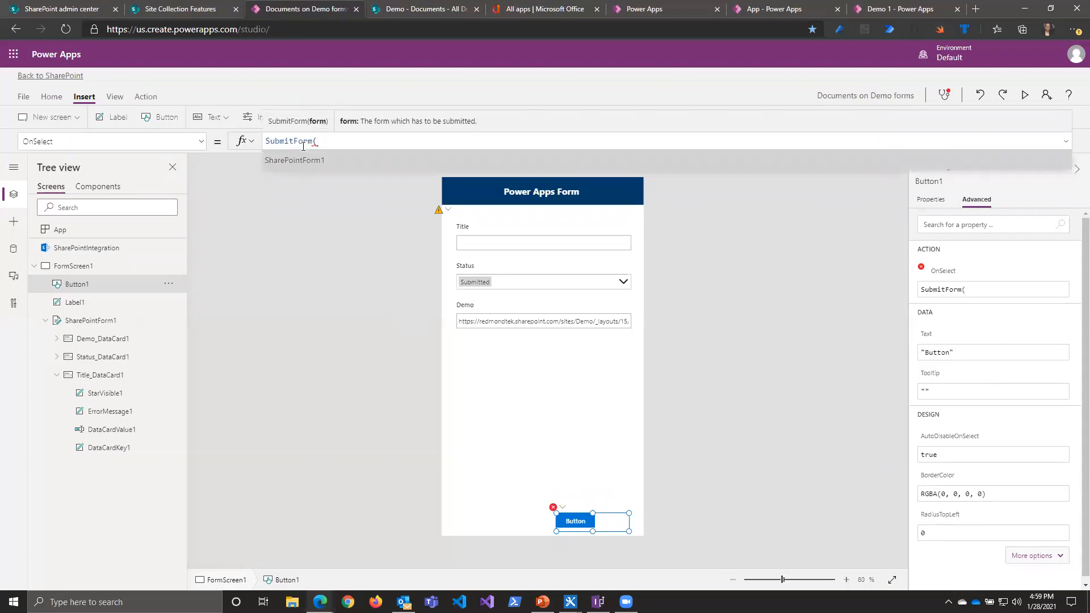
pyautogui.press('Tab')
pyautogui.write(')')
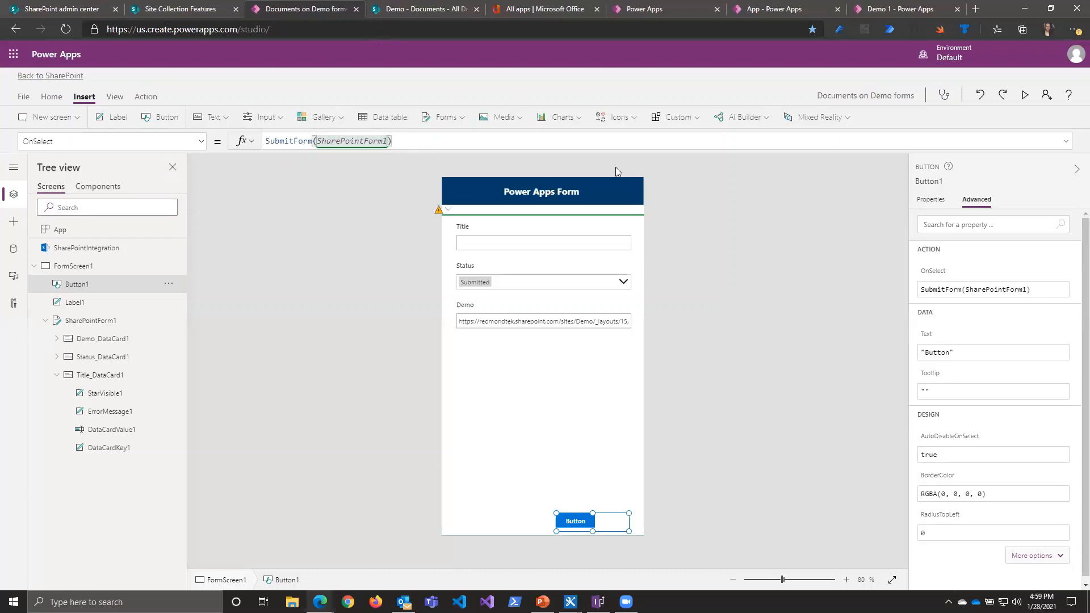
pyautogui.click(677, 374)
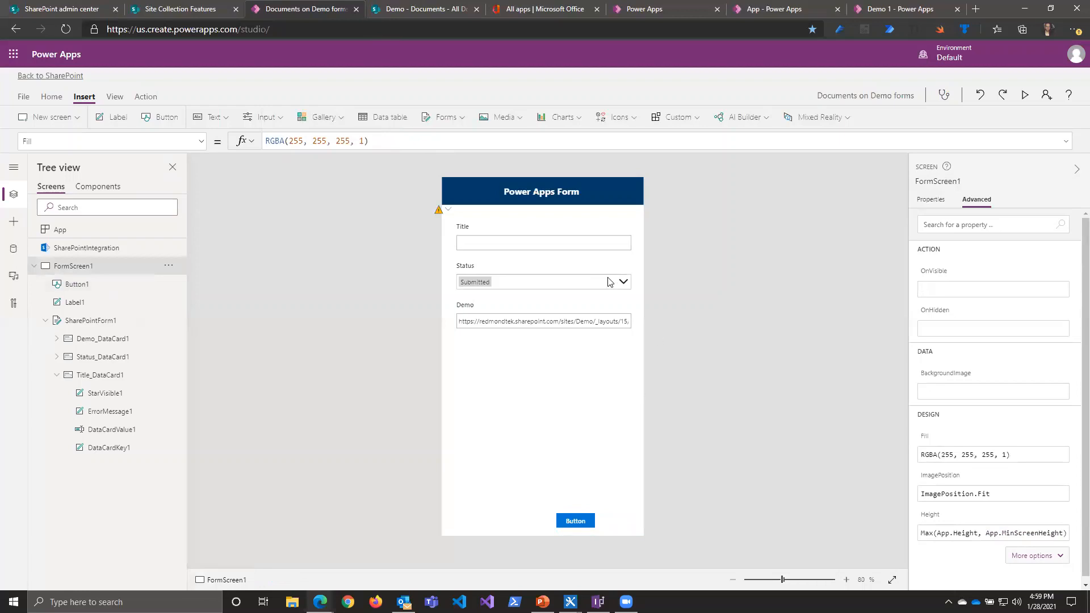
# Step: Select the text input inside the Title card and clear its Default formula
pyautogui.click(569, 250)
pyautogui.click(526, 245)
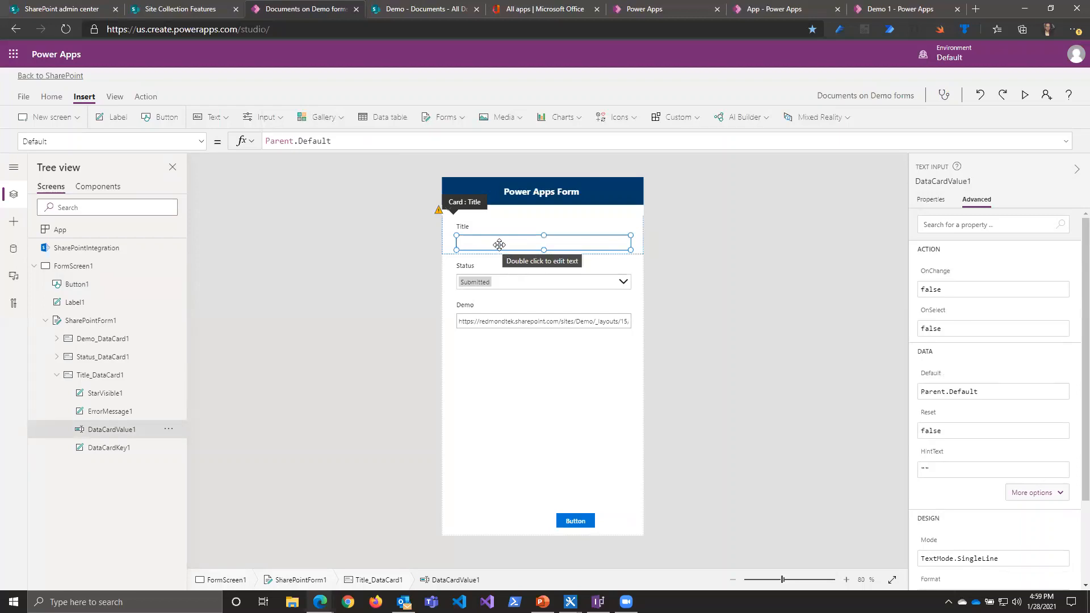
pyautogui.click(932, 200)
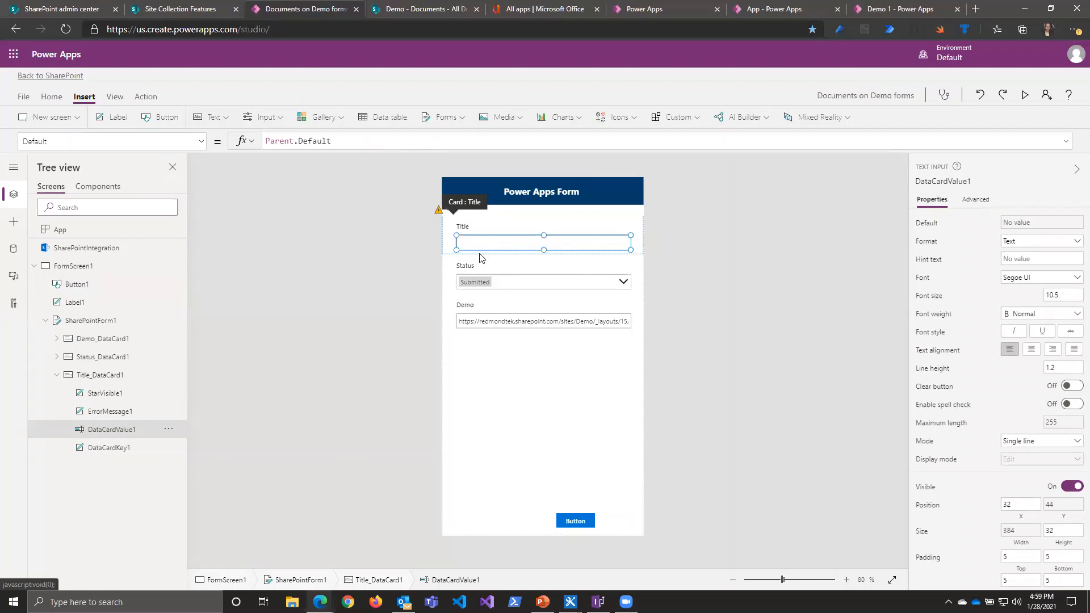
pyautogui.click(928, 225)
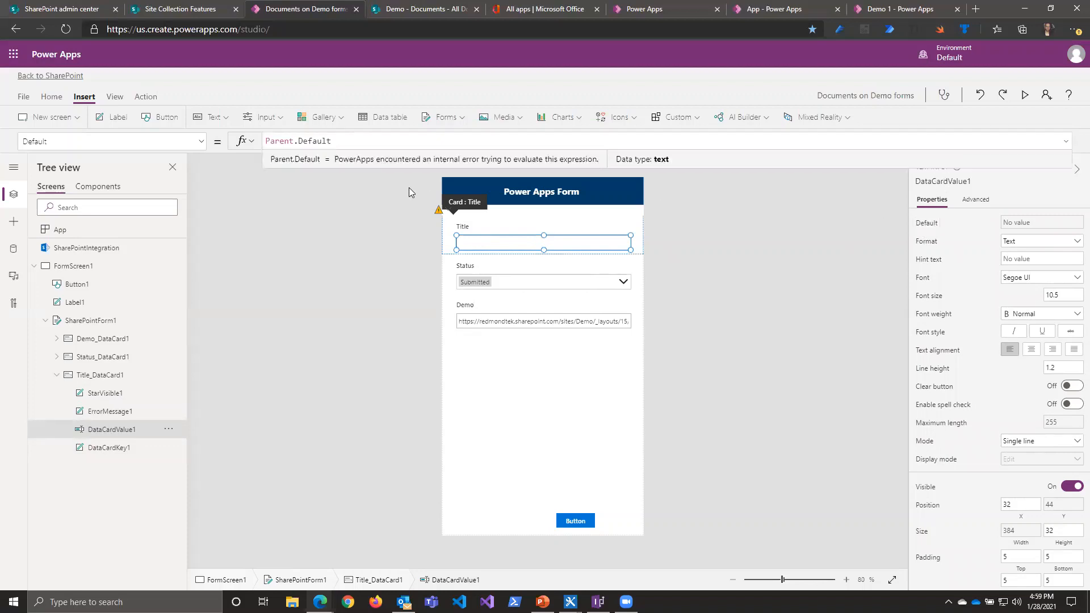
pyautogui.tripleClick(299, 142)
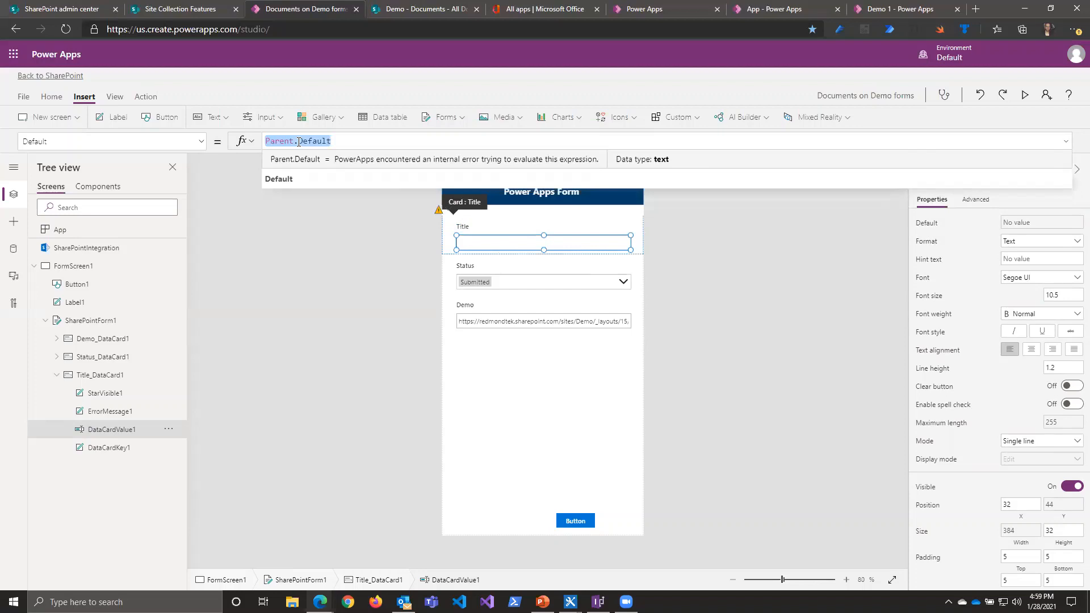
pyautogui.press('BackSpace')
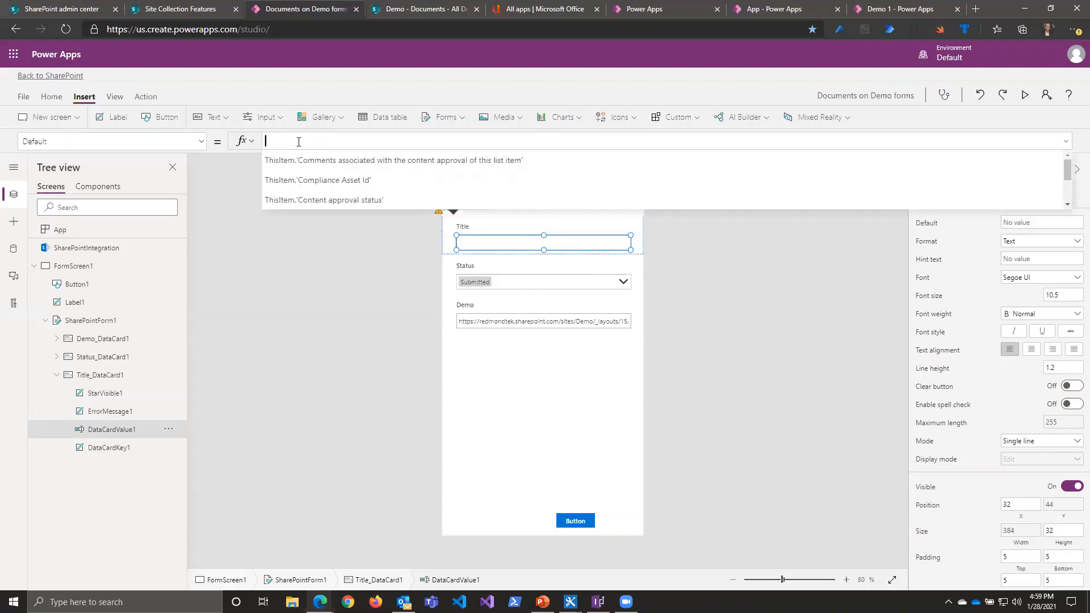
# Step: Set the Title text input's Default formula to If(IsBlank(Parent.Default),User().FullName,Parent.Default)
pyautogui.write('If')
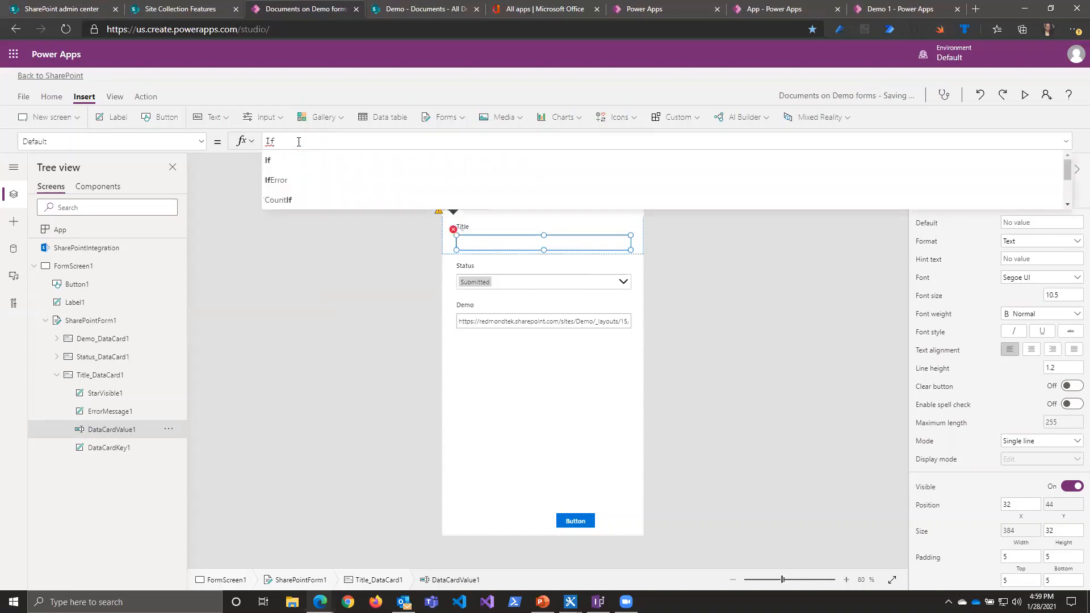
pyautogui.write('(IsB')
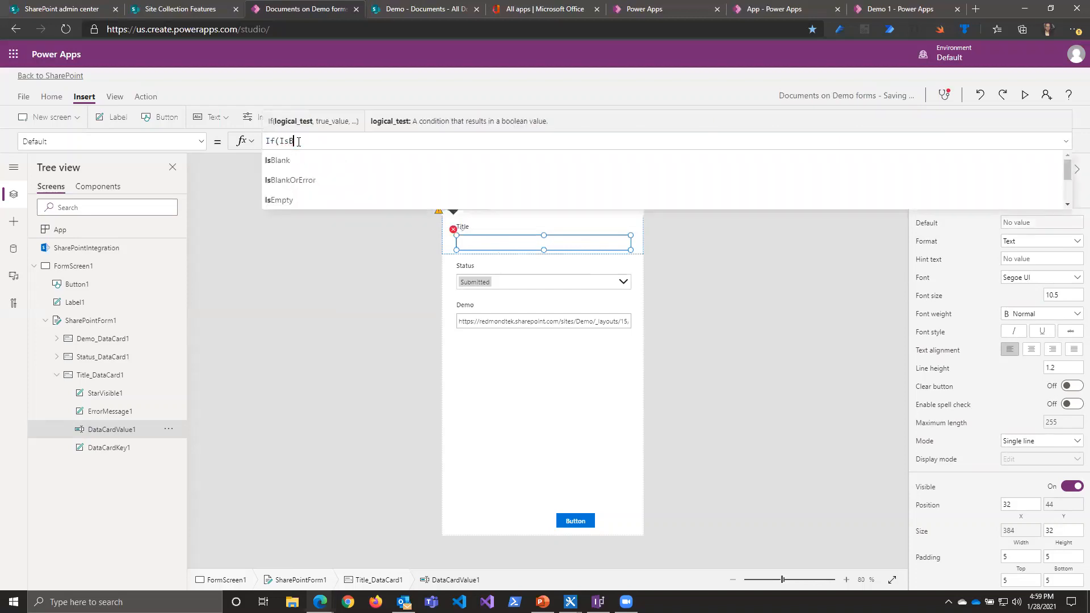
pyautogui.write('lank(')
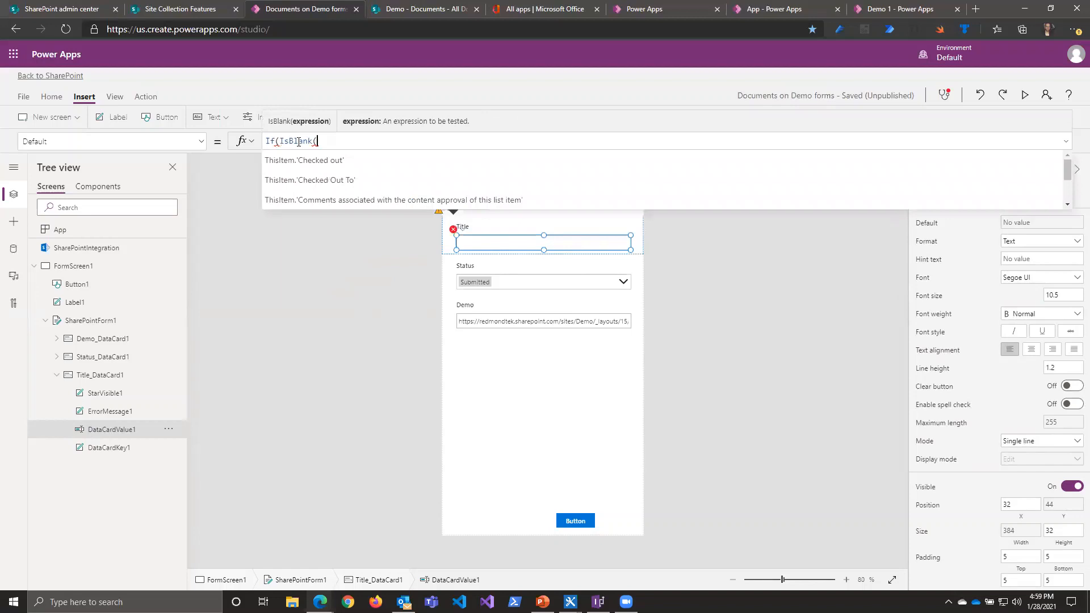
pyautogui.write('Pare')
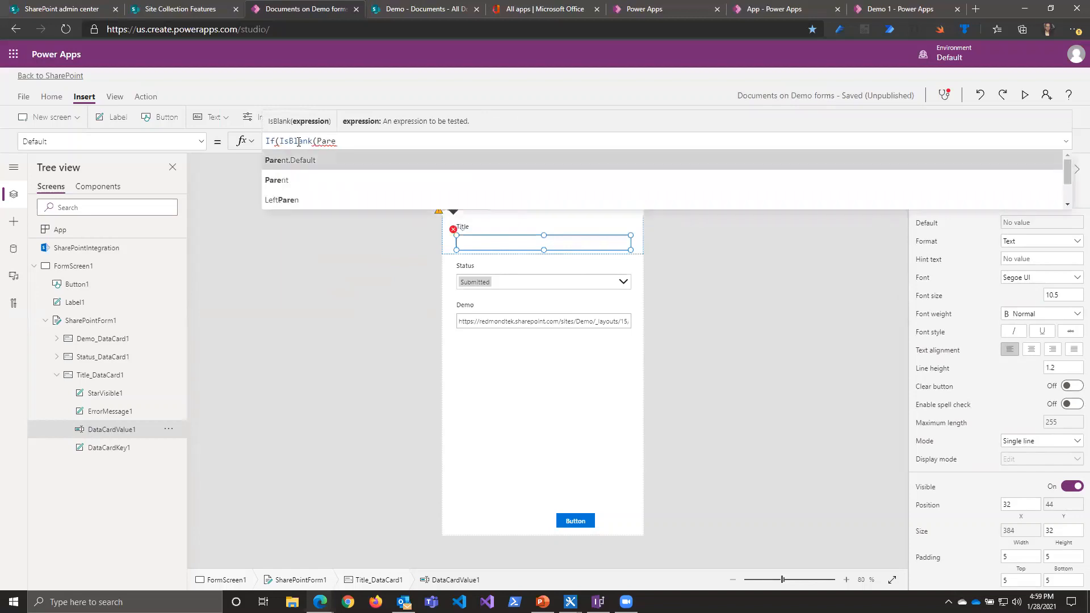
pyautogui.write('nt.Default)')
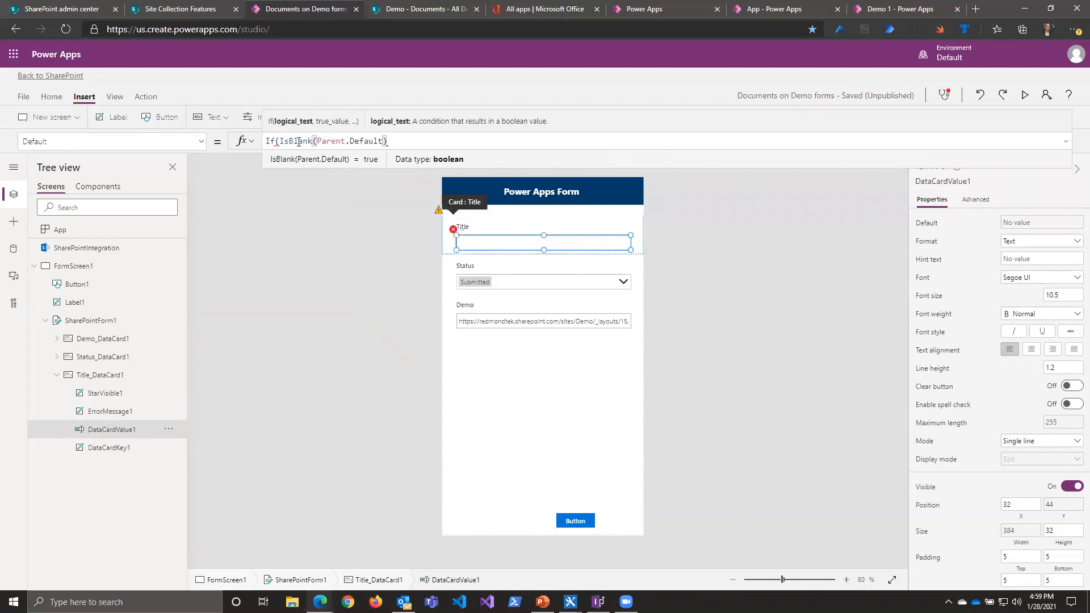
pyautogui.write(',Use')
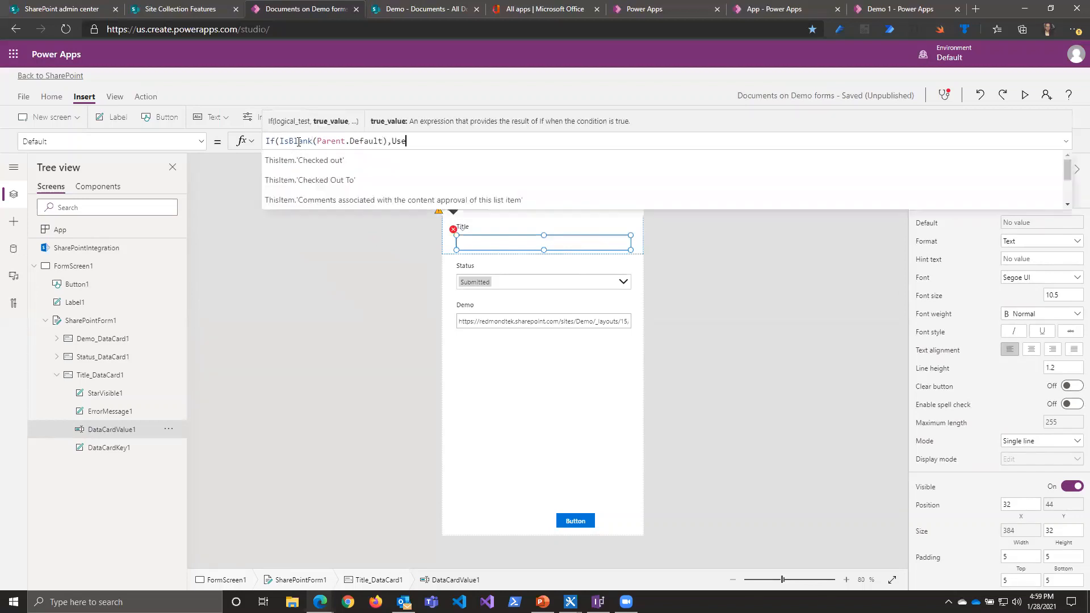
pyautogui.write('r().')
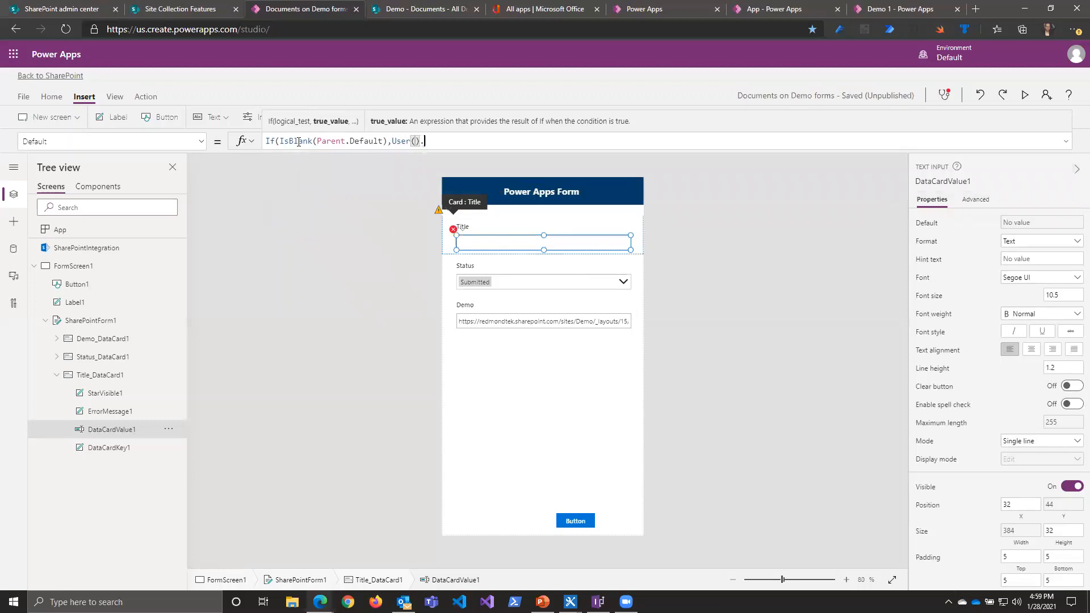
pyautogui.press('Down')
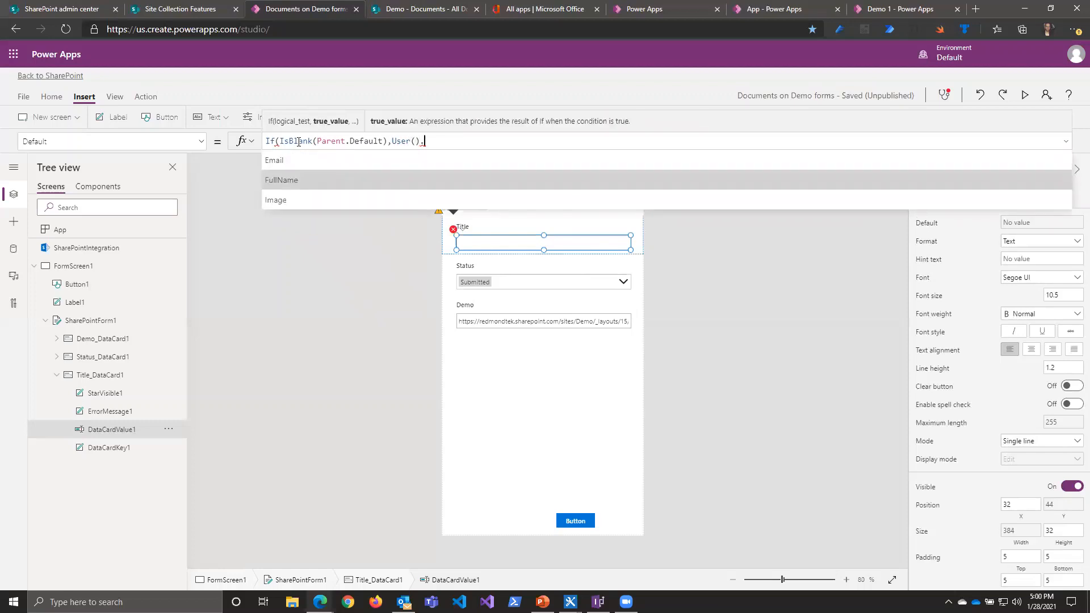
pyautogui.press('Tab')
pyautogui.write(',')
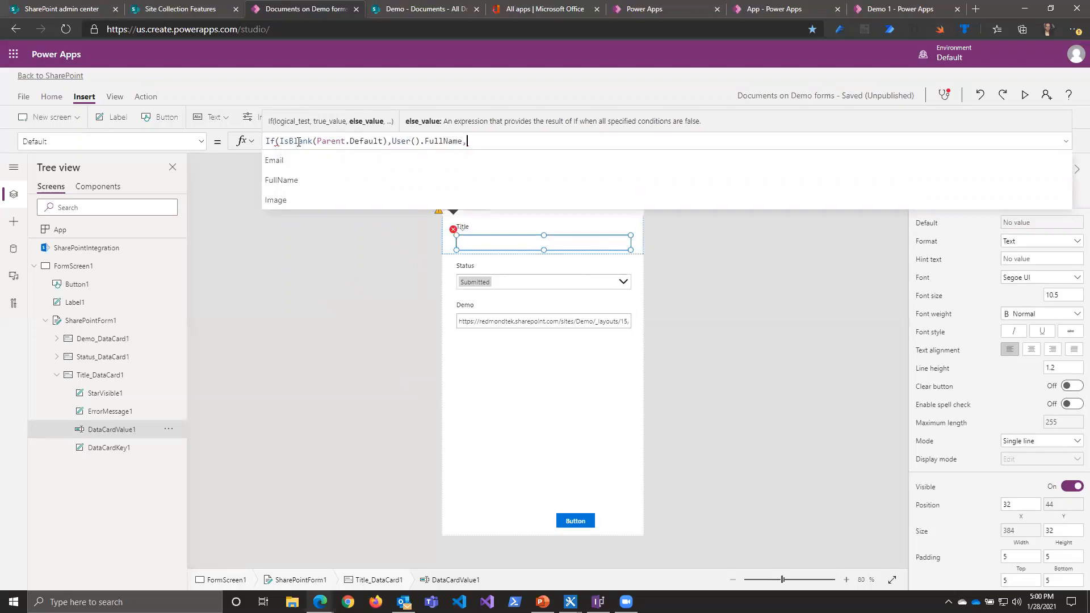
pyautogui.write('Parent.Default')
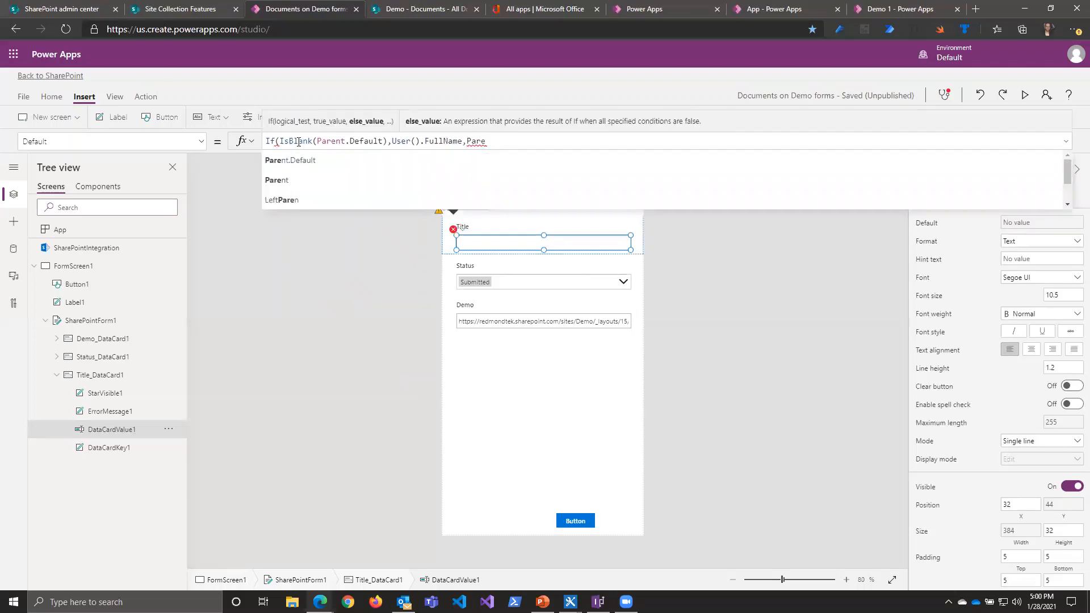
pyautogui.write(')')
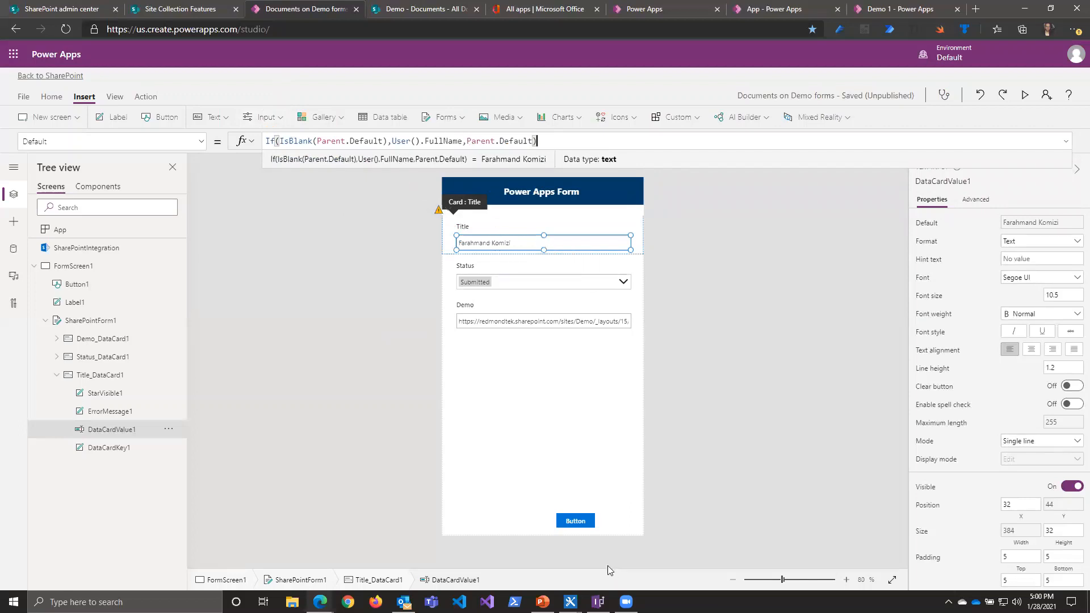
# Step: Review the submit button's OnSelect formula and the Title text input's DisplayMode formula
pyautogui.click(579, 524)
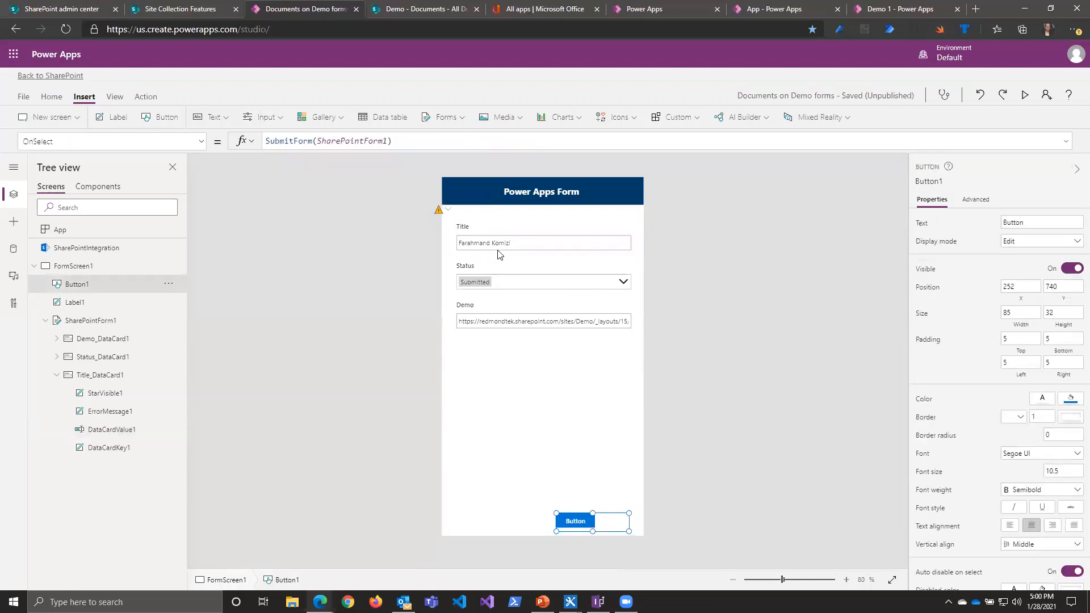
pyautogui.click(517, 250)
pyautogui.click(515, 246)
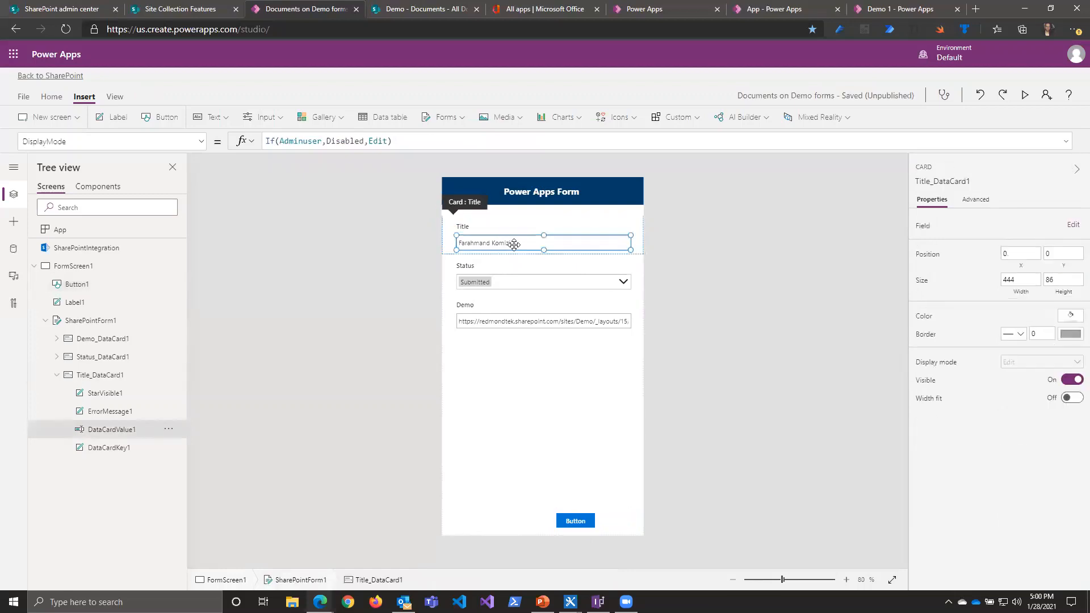
pyautogui.click(201, 146)
pyautogui.scroll(-1, 108, 340)
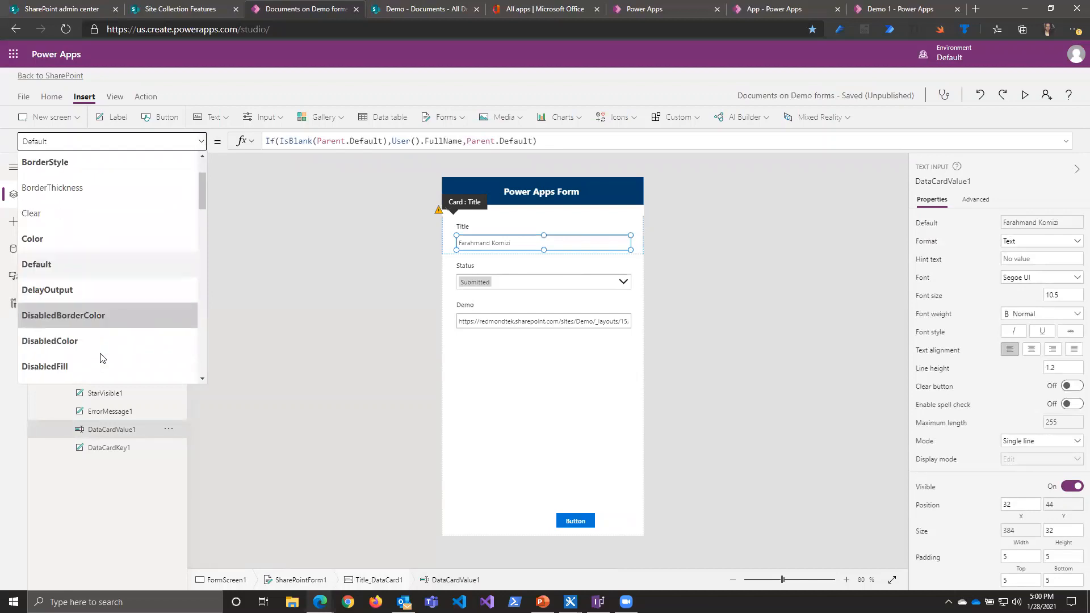
pyautogui.scroll(-1, 86, 358)
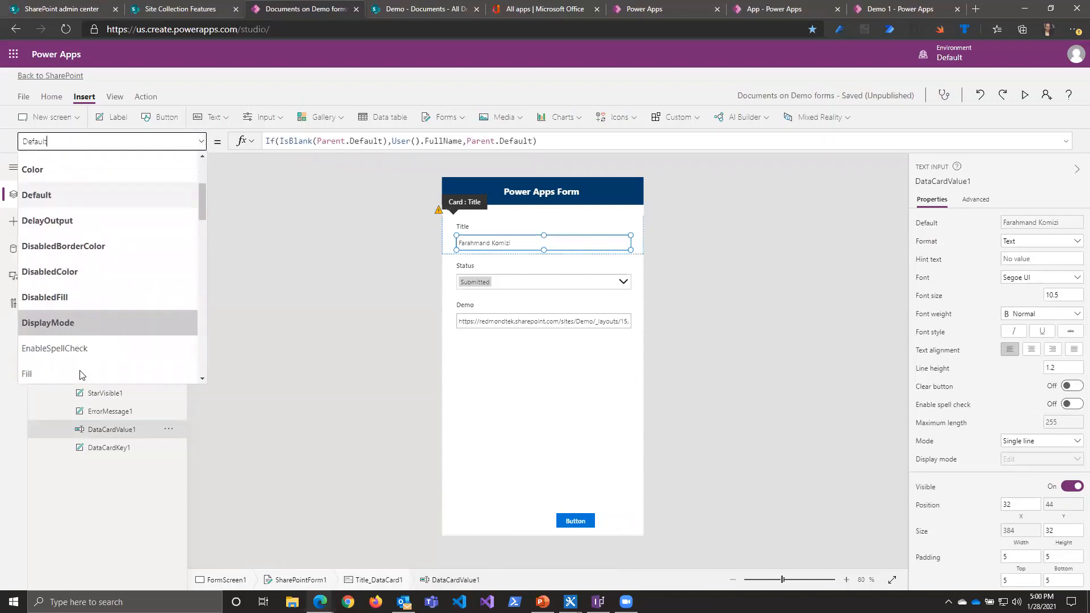
pyautogui.click(59, 330)
pyautogui.doubleClick(371, 146)
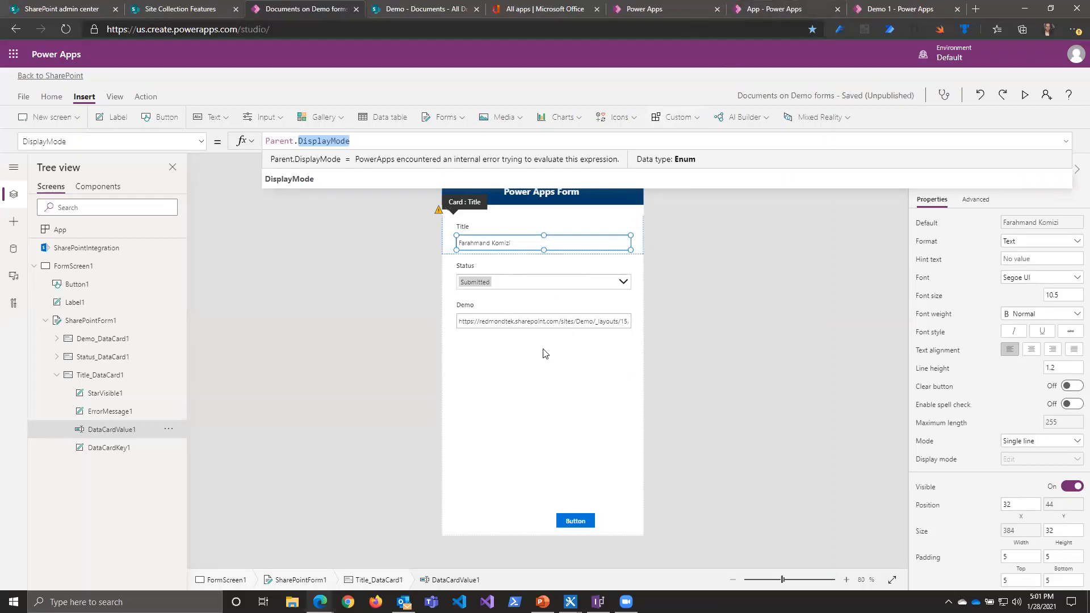
# Step: Check the form on the SharePoint Documents page, then review SharePointIntegration's OnSave formula back in Power Apps Studio
pyautogui.click(423, 13)
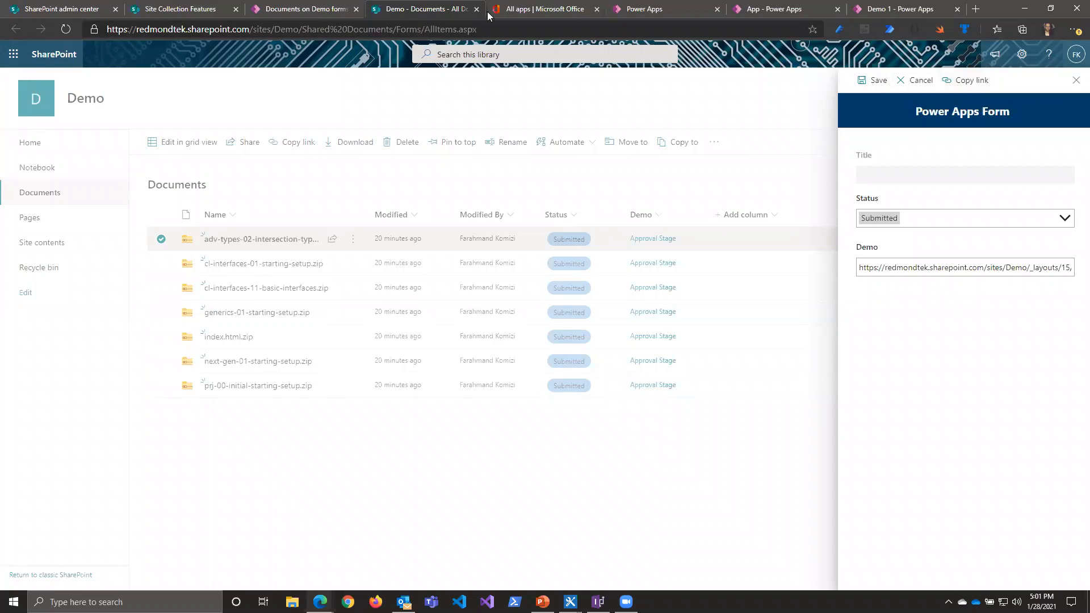
pyautogui.click(331, 12)
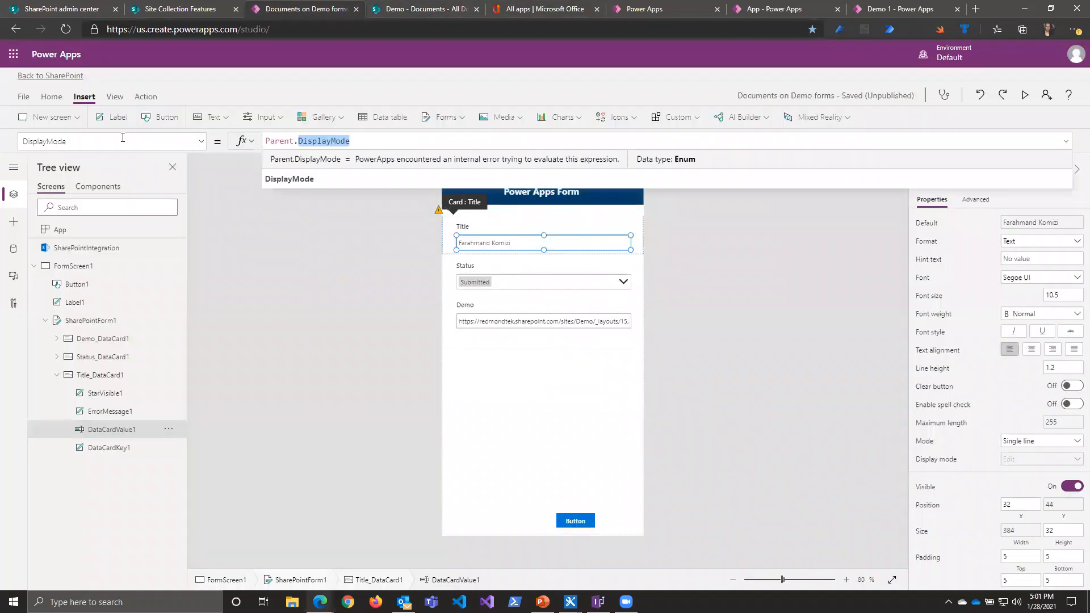
pyautogui.click(79, 253)
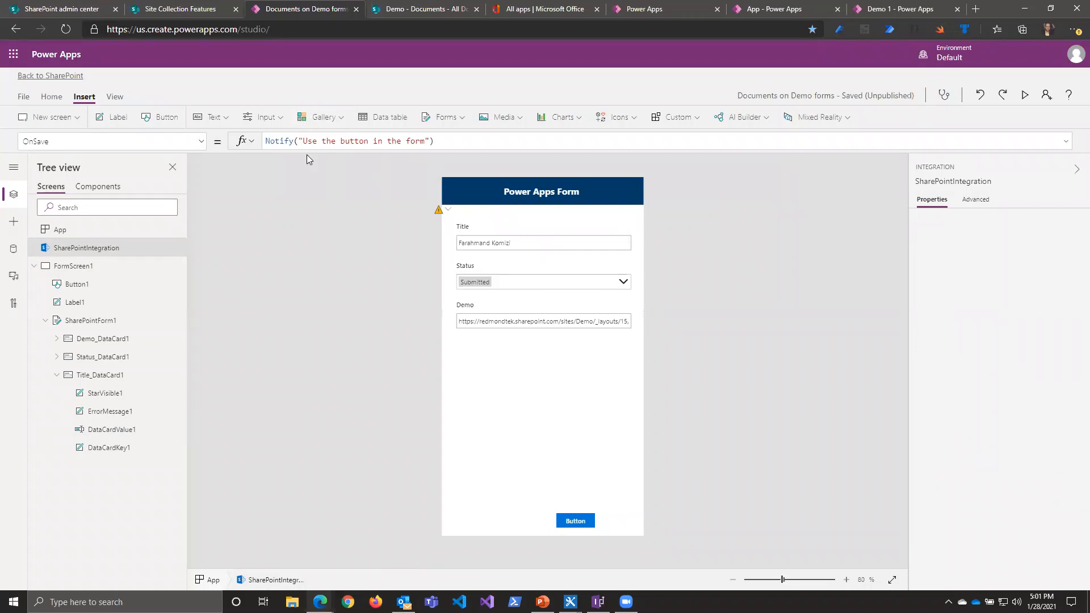
# Step: Replace the form button's OnSelect formula with Notify("Testing notfication")
pyautogui.click(575, 521)
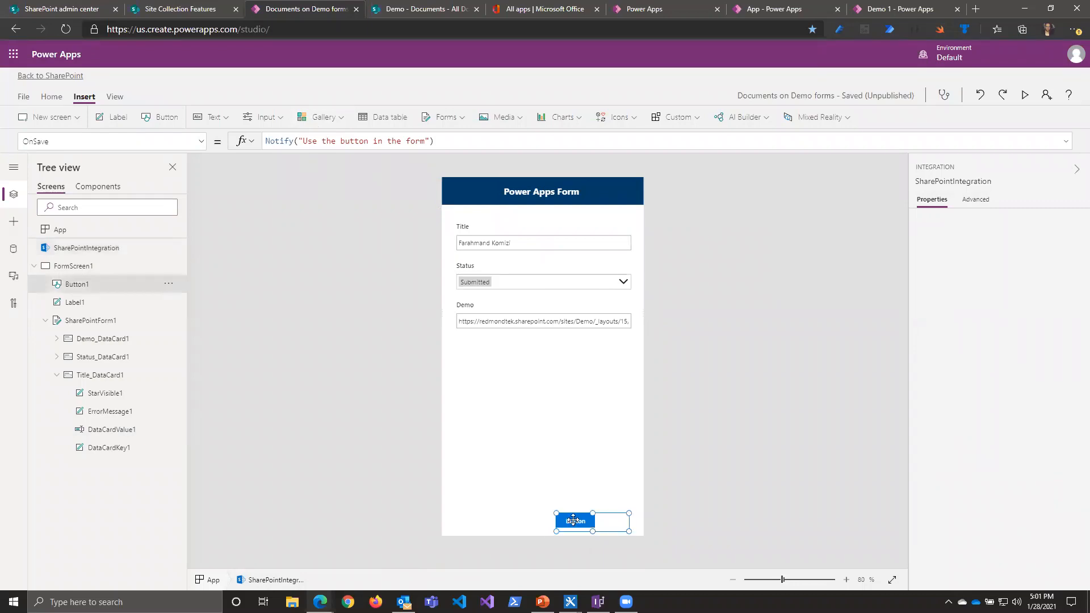
pyautogui.click(419, 142)
pyautogui.hotkey('ctrl', 'a')
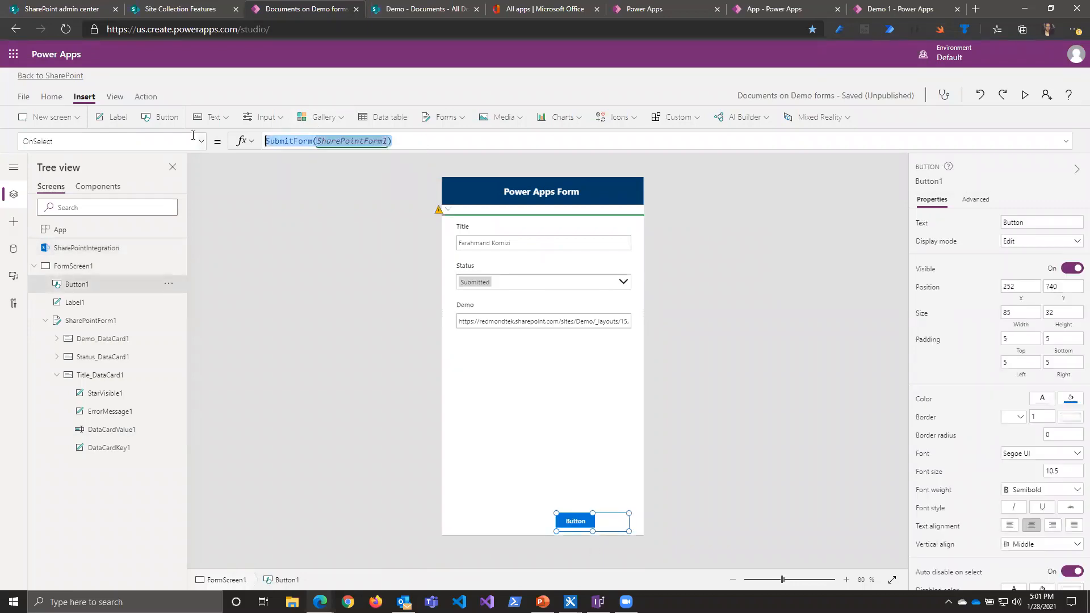
pyautogui.write('No')
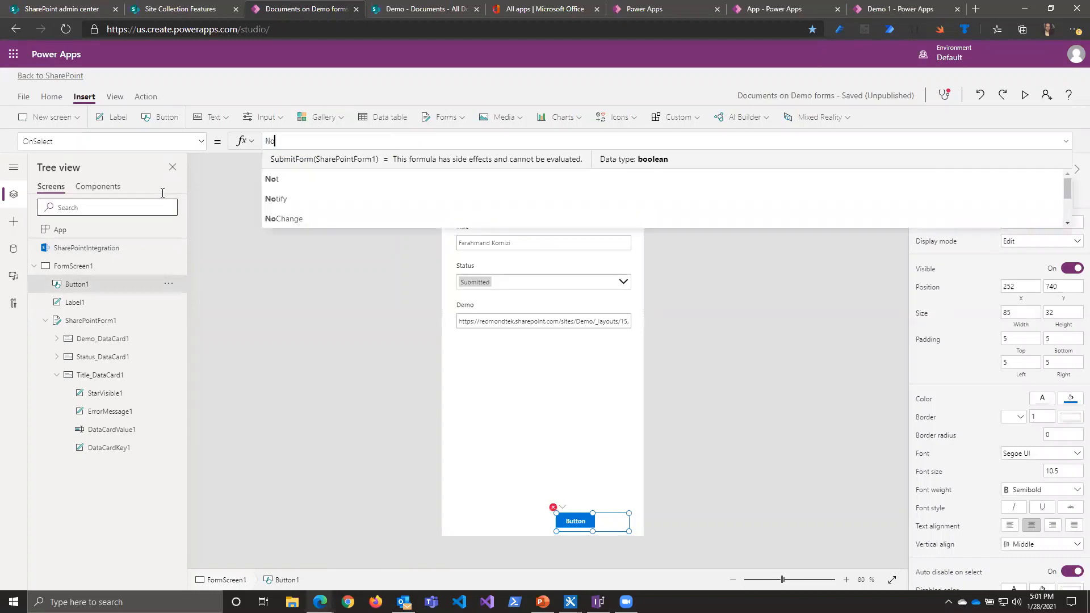
pyautogui.write('tify')
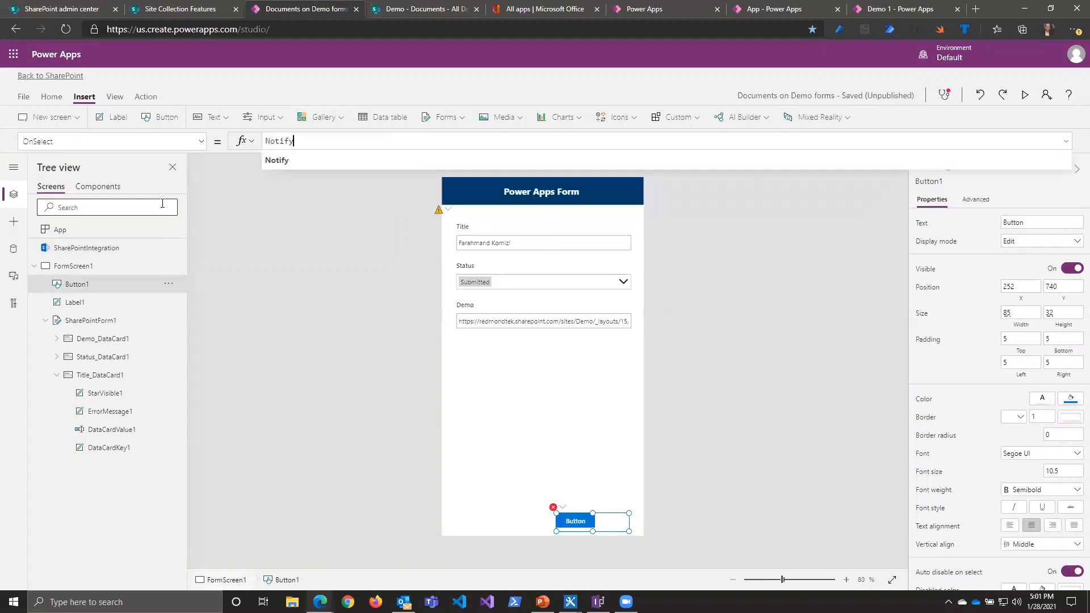
pyautogui.write('("Testing notfication")')
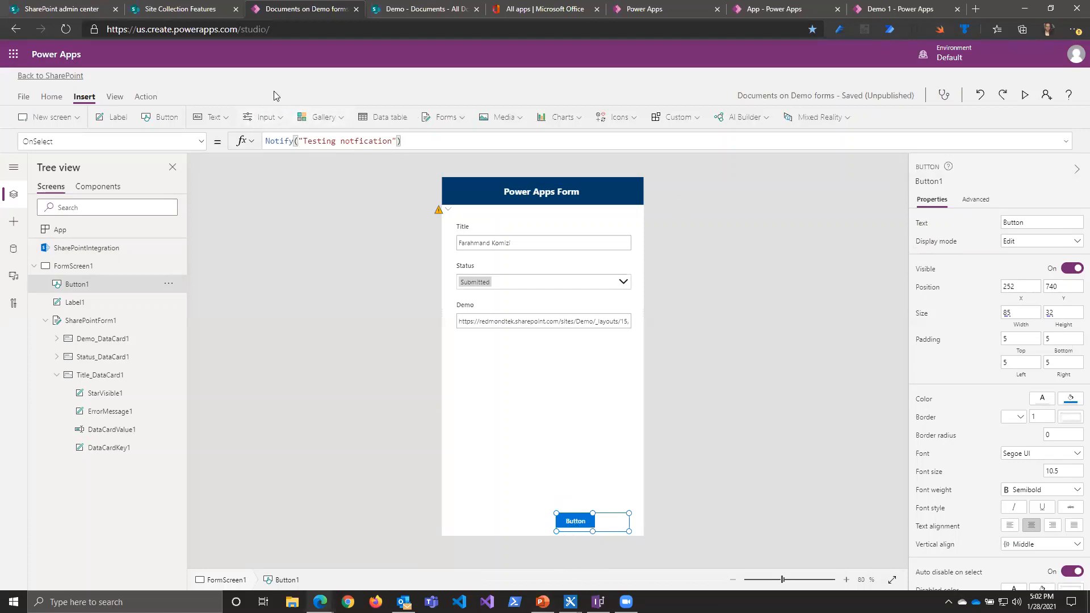
# Step: Preview the form, test the button's notification, and return to editing with the canvas testing tip permanently dismissed
pyautogui.click(1026, 95)
pyautogui.click(600, 570)
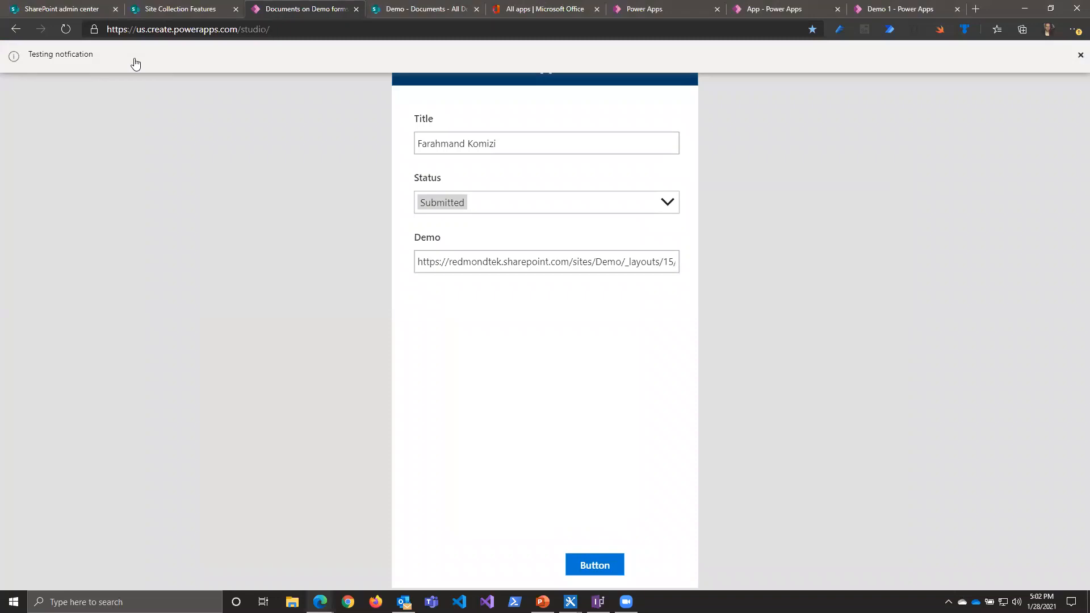
pyautogui.click(1081, 55)
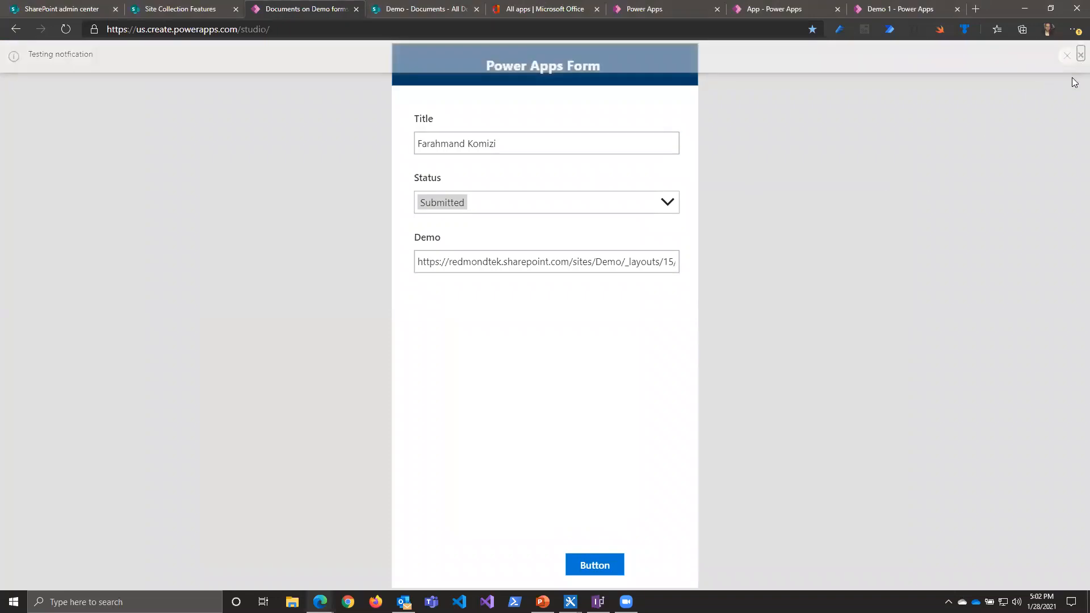
pyautogui.click(1079, 55)
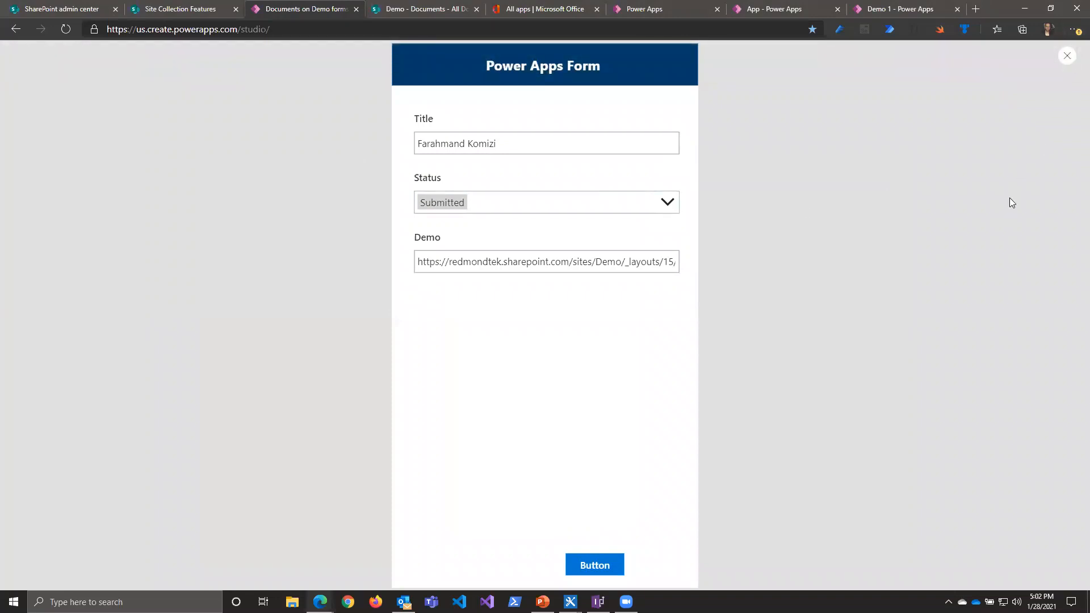
pyautogui.click(1066, 57)
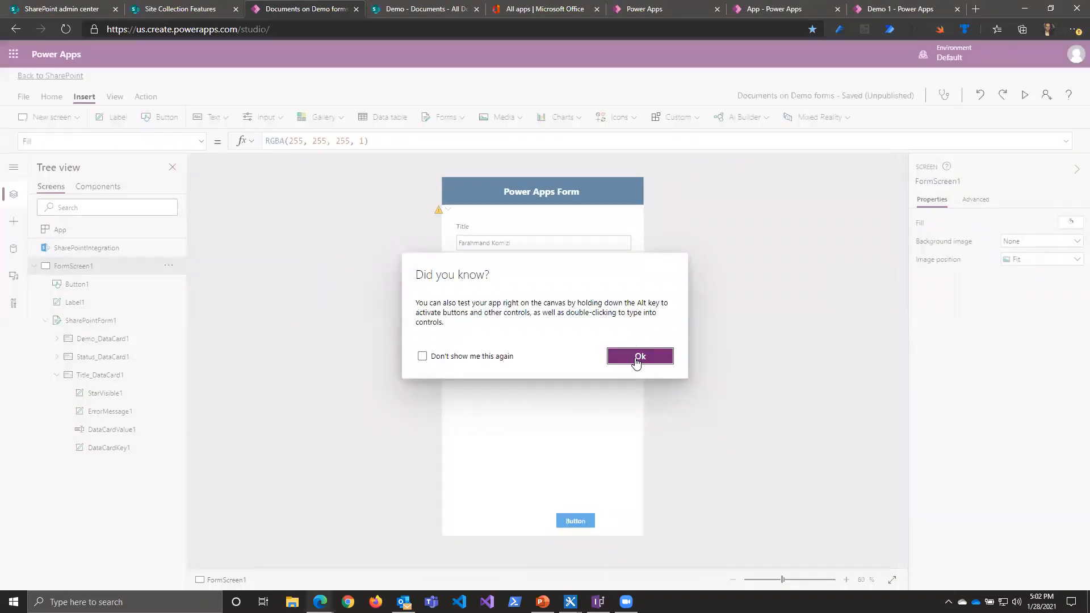
pyautogui.click(499, 361)
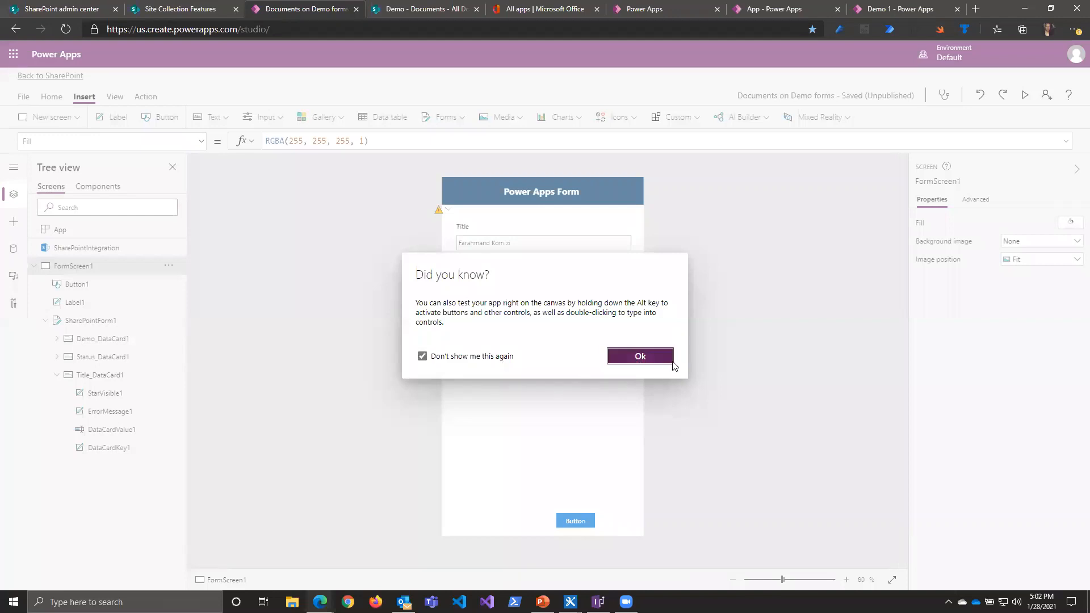
pyautogui.click(672, 361)
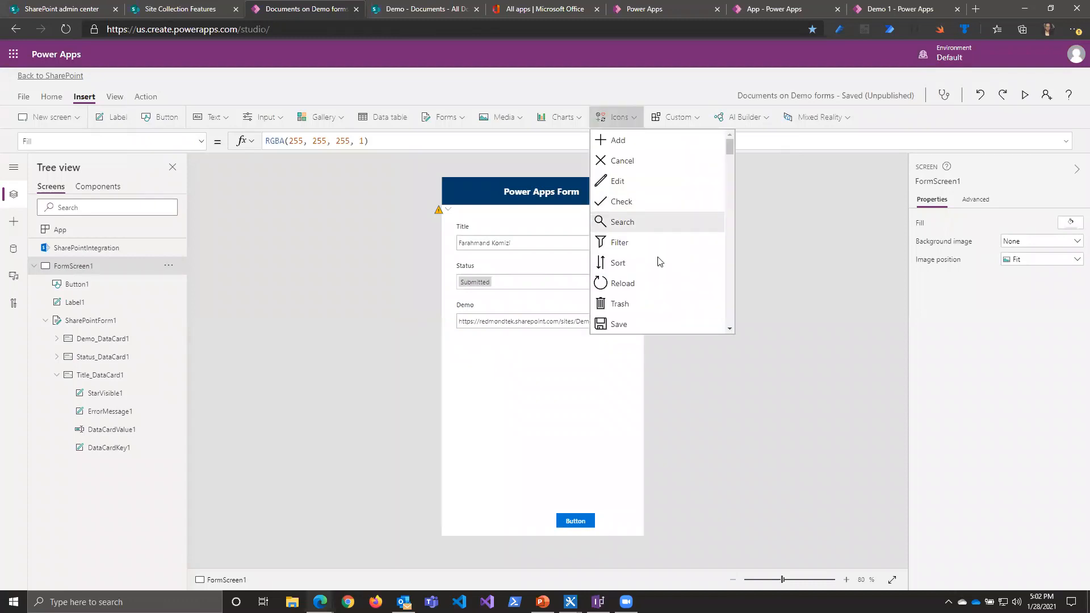
# Step: Insert a rectangle at position 0, 0 and stretch it to about 444 by 790 so it covers the whole form screen
pyautogui.scroll(-10, 645, 244)
pyautogui.scroll(-2, 719, 209)
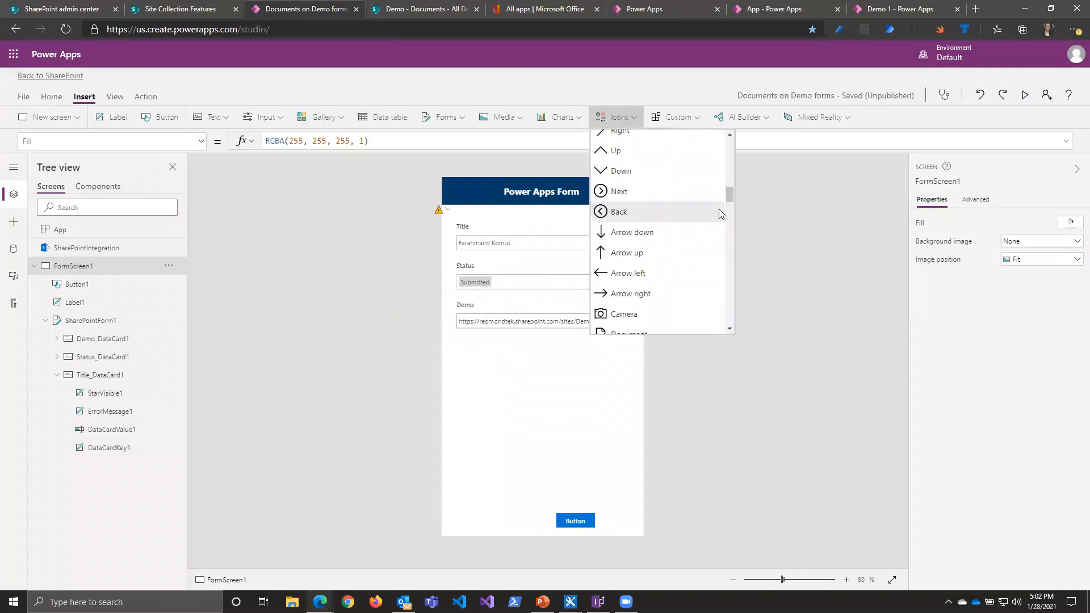
pyautogui.moveTo(728, 195); pyautogui.dragTo(724, 308)
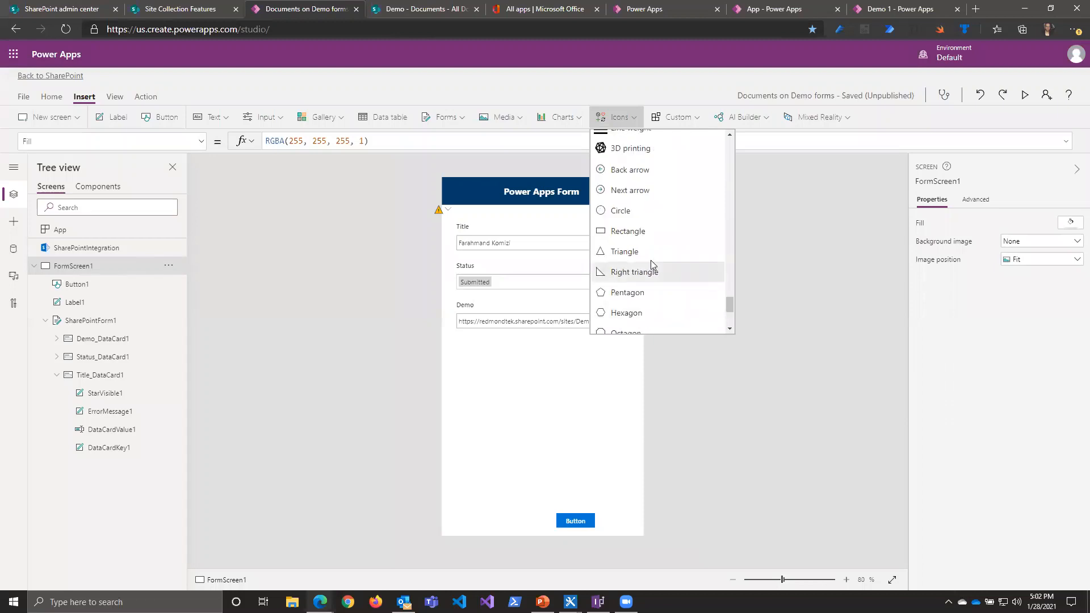
pyautogui.click(638, 233)
pyautogui.moveTo(509, 227); pyautogui.dragTo(480, 187)
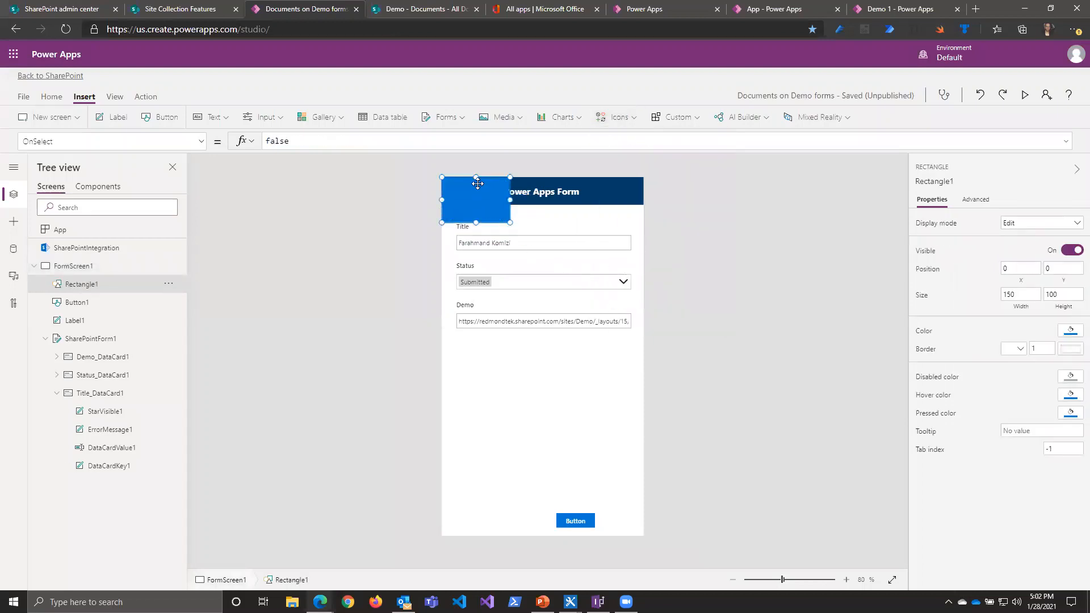
pyautogui.moveTo(510, 224); pyautogui.dragTo(620, 473)
pyautogui.moveTo(634, 513); pyautogui.dragTo(646, 538)
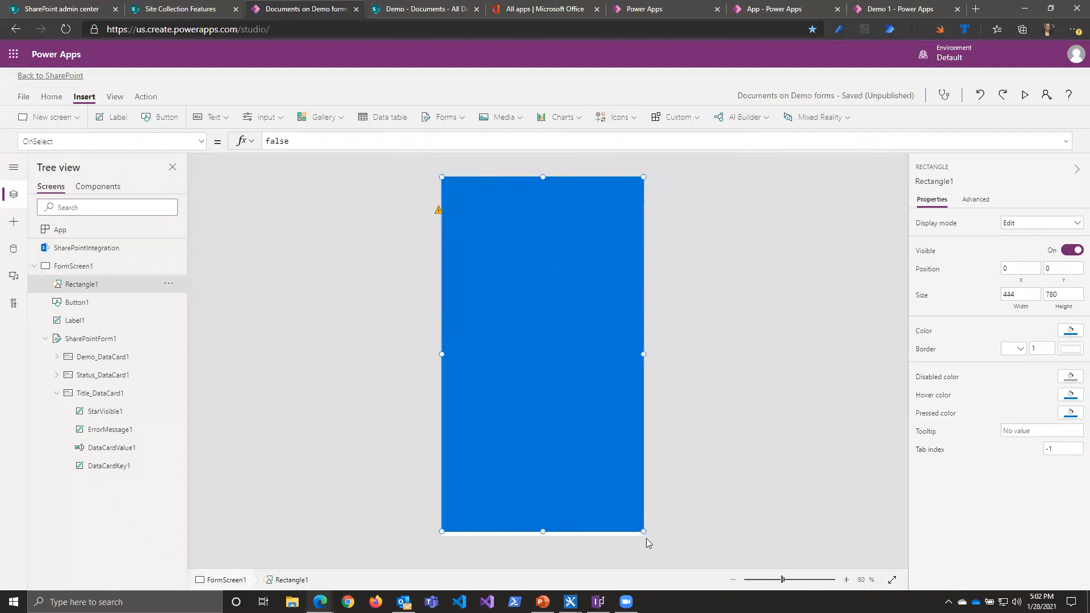
# Step: Set the covering rectangle's Fill to the semi-transparent blue RGBA(0, 120, 212, 0.3)
pyautogui.click(926, 332)
pyautogui.click(352, 139)
pyautogui.doubleClick(353, 140)
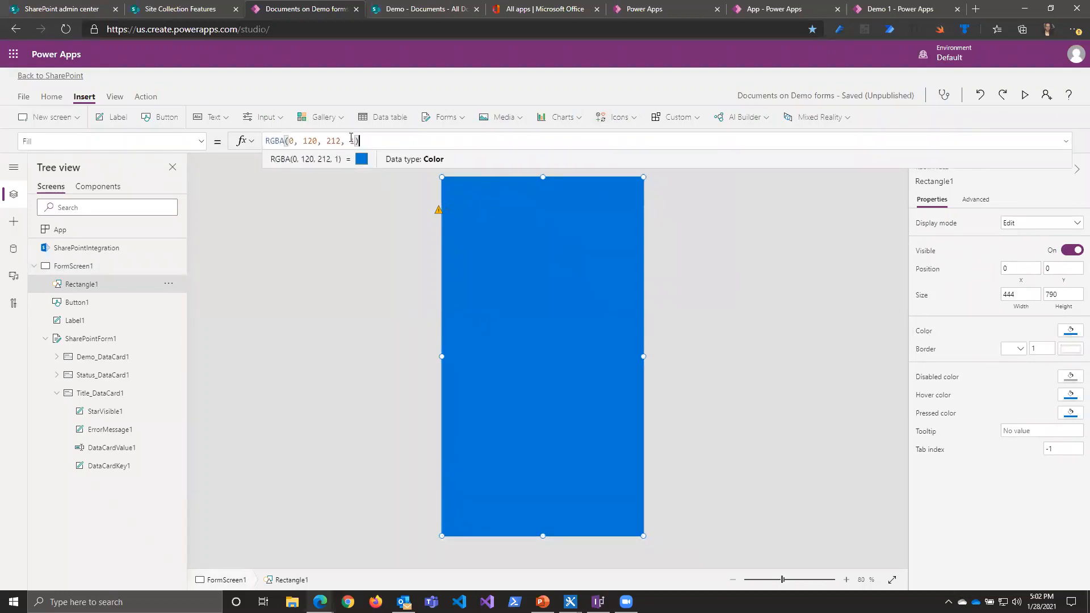
pyautogui.write('0.1')
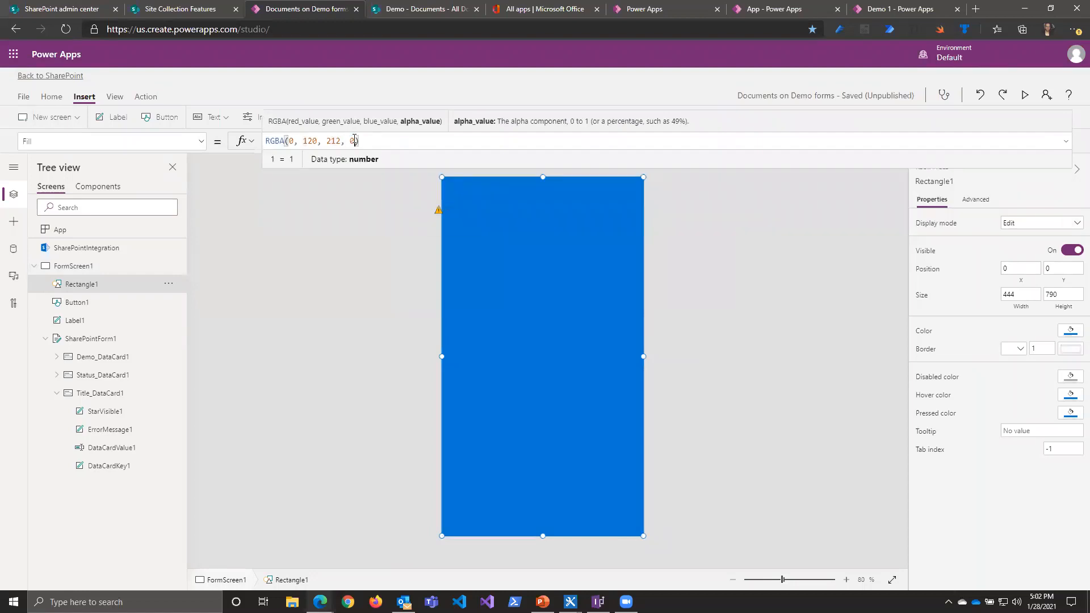
pyautogui.press('BackSpace')
pyautogui.write('2')
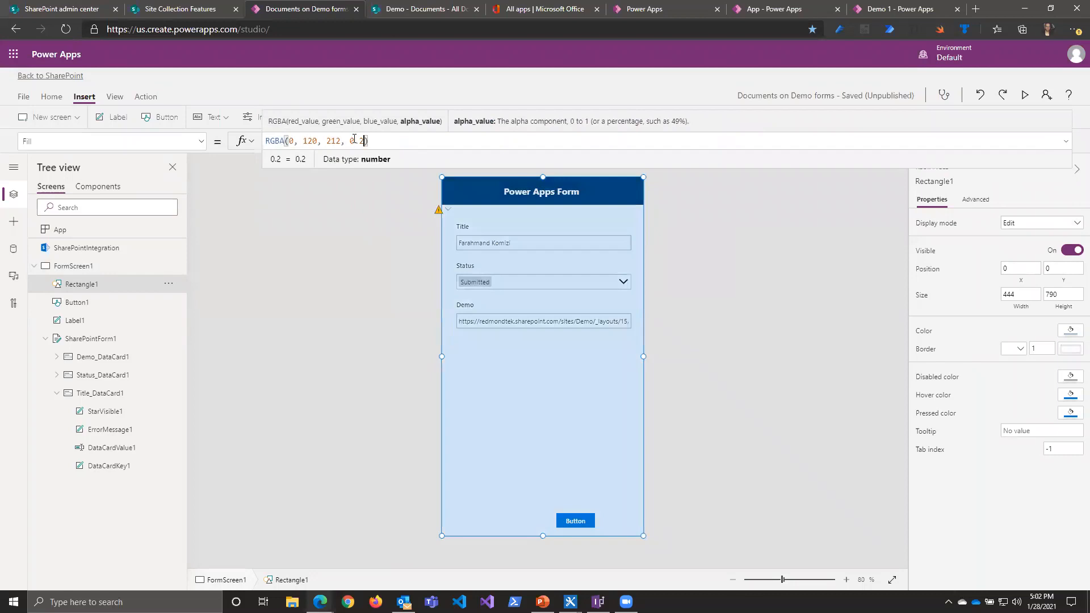
pyautogui.press('BackSpace')
pyautogui.write('3')
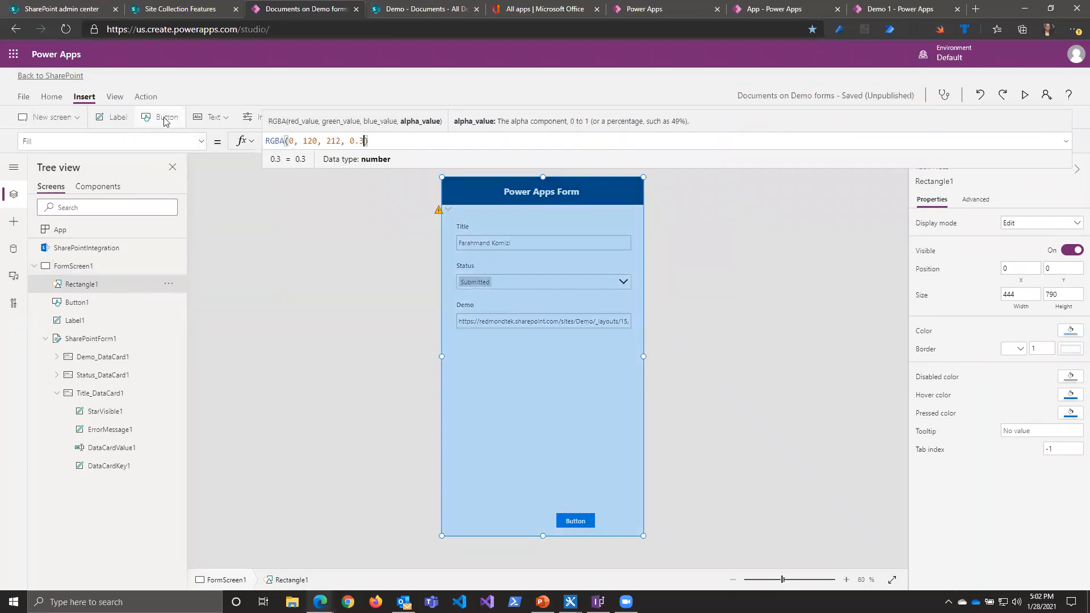
# Step: Add a centre-aligned text label about 257 by 145 over the form's fields, at about X 76, Y 240
pyautogui.click(111, 119)
pyautogui.moveTo(497, 209); pyautogui.dragTo(477, 287)
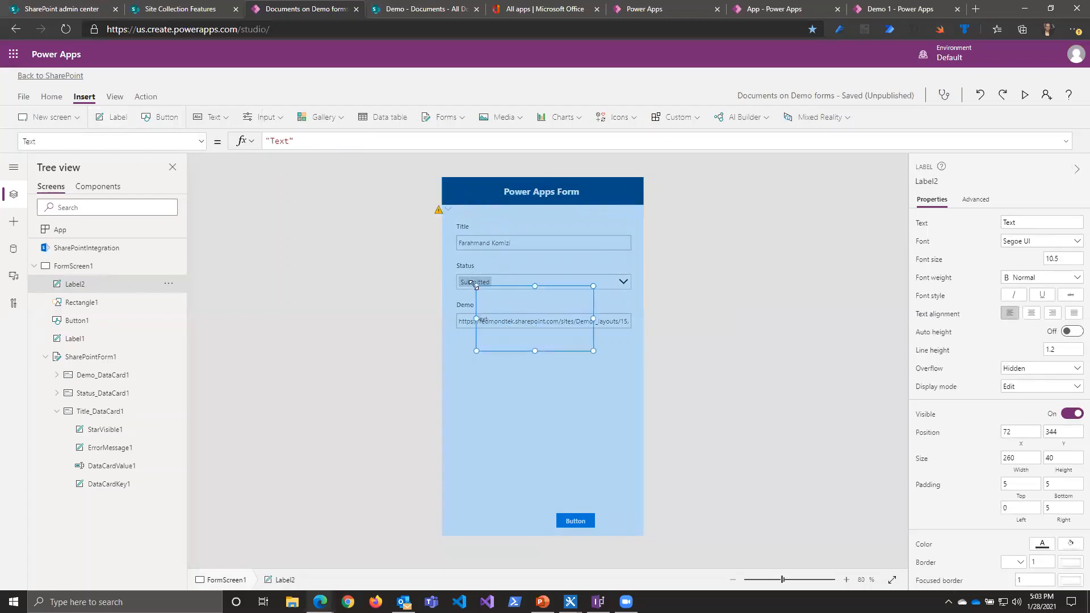
pyautogui.click(1030, 316)
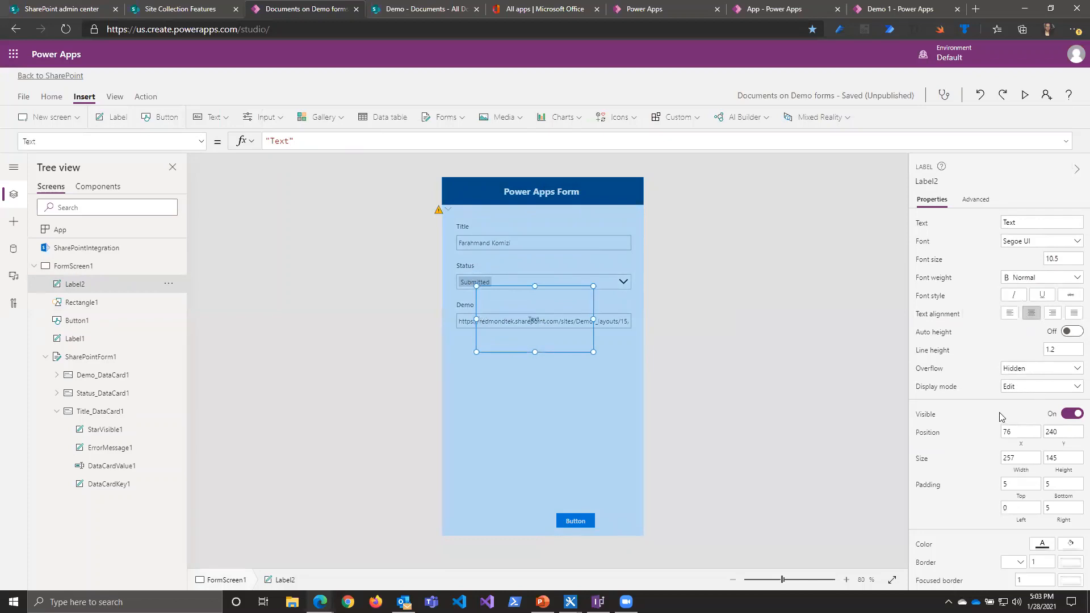
# Step: Give the new label a black fill and white text
pyautogui.click(1030, 222)
pyautogui.click(1071, 544)
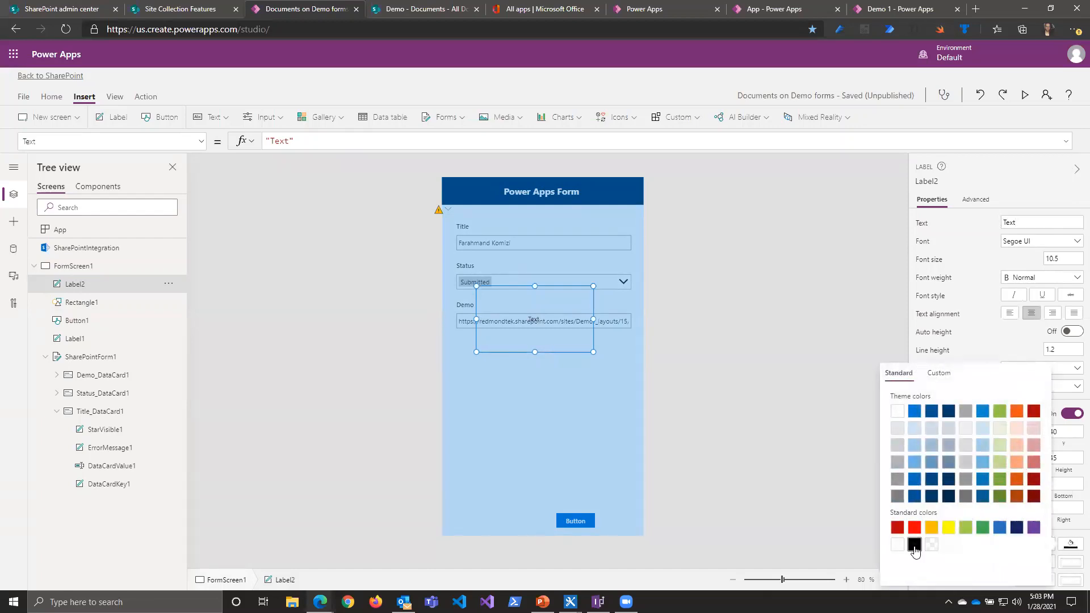
pyautogui.click(914, 544)
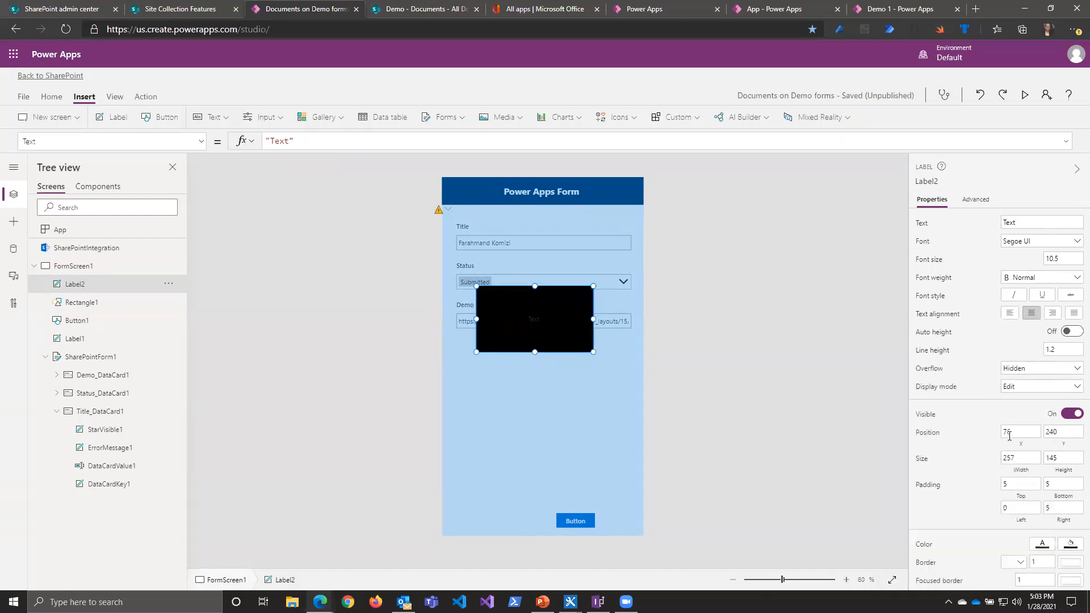
pyautogui.click(1041, 546)
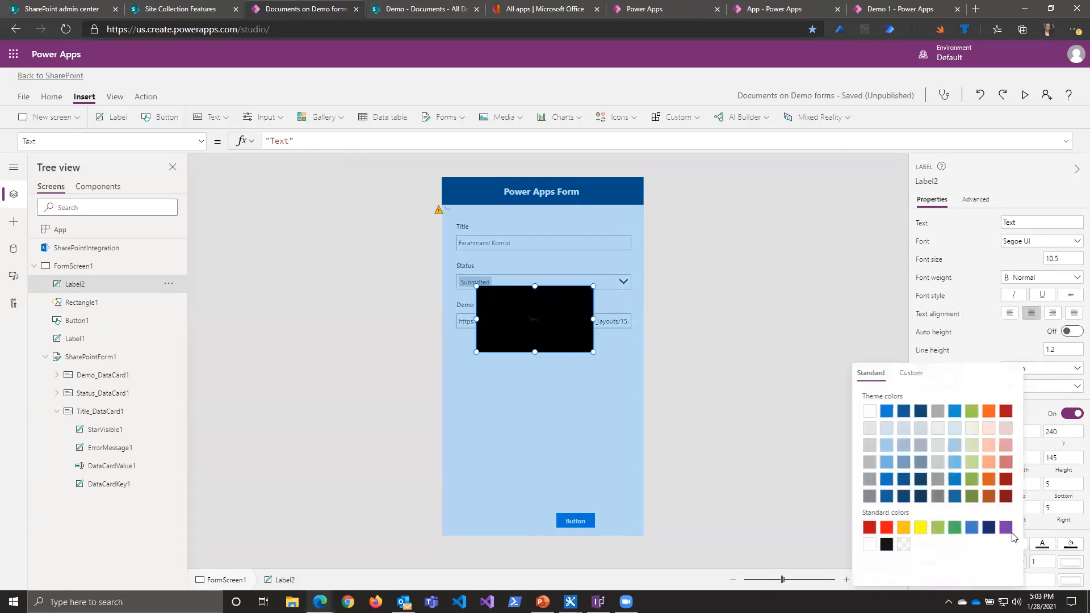
pyautogui.click(875, 414)
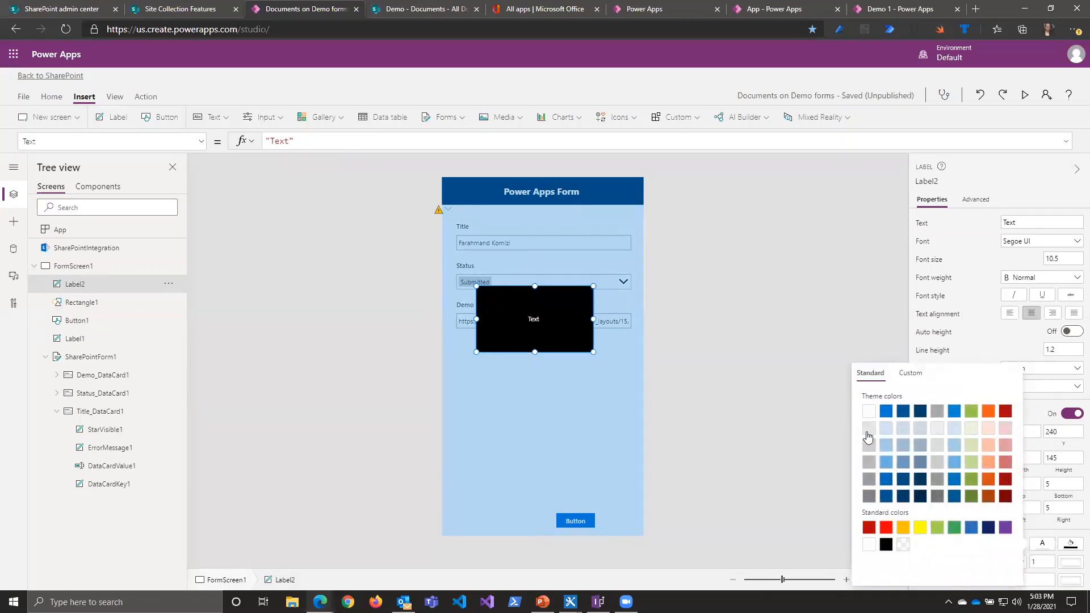
# Step: Change the black label's text to "Test Notification"
pyautogui.click(1037, 223)
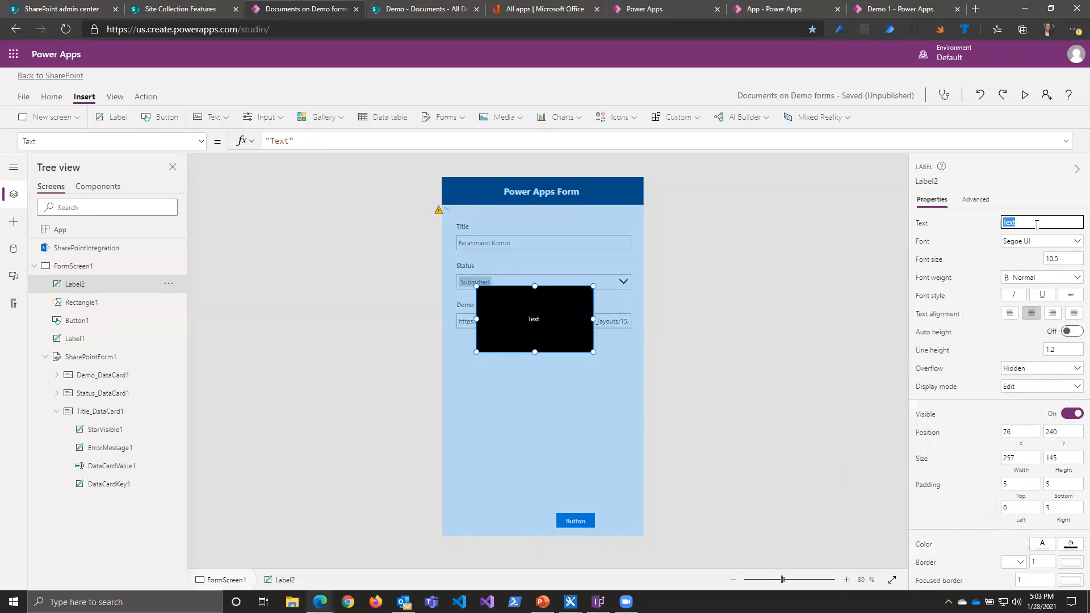
pyautogui.write('Test Notification')
pyautogui.click(1037, 175)
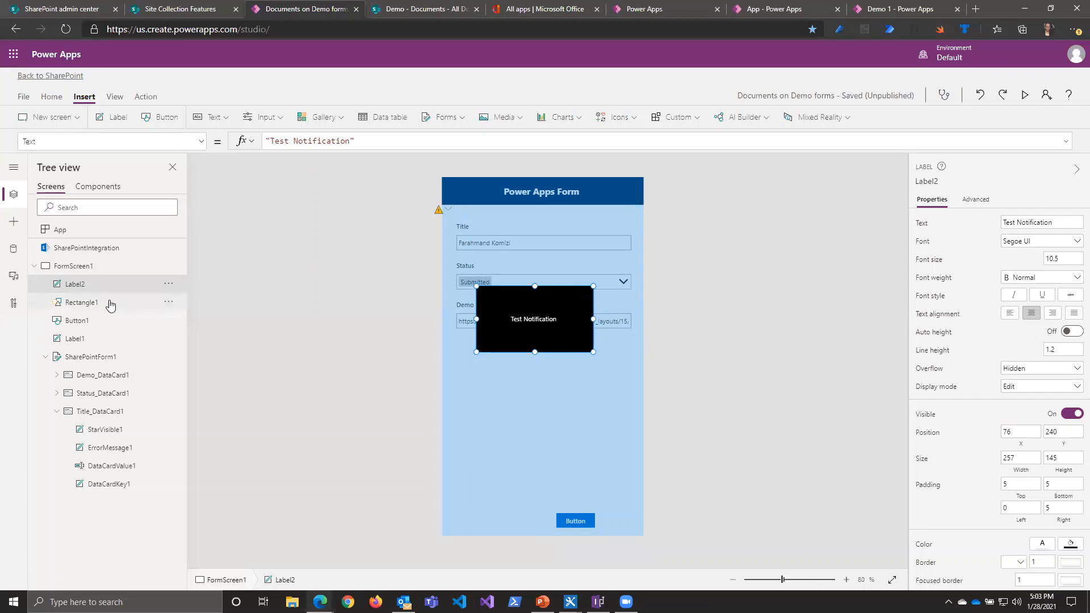
# Step: Locate the Rectangle shape among the insertable icons and review the Fill formula of the rectangle covering the form
pyautogui.click(635, 120)
pyautogui.scroll(-5, 664, 263)
pyautogui.scroll(-6, 664, 261)
pyautogui.scroll(-10, 657, 273)
pyautogui.scroll(-10, 657, 273)
pyautogui.scroll(-10, 657, 273)
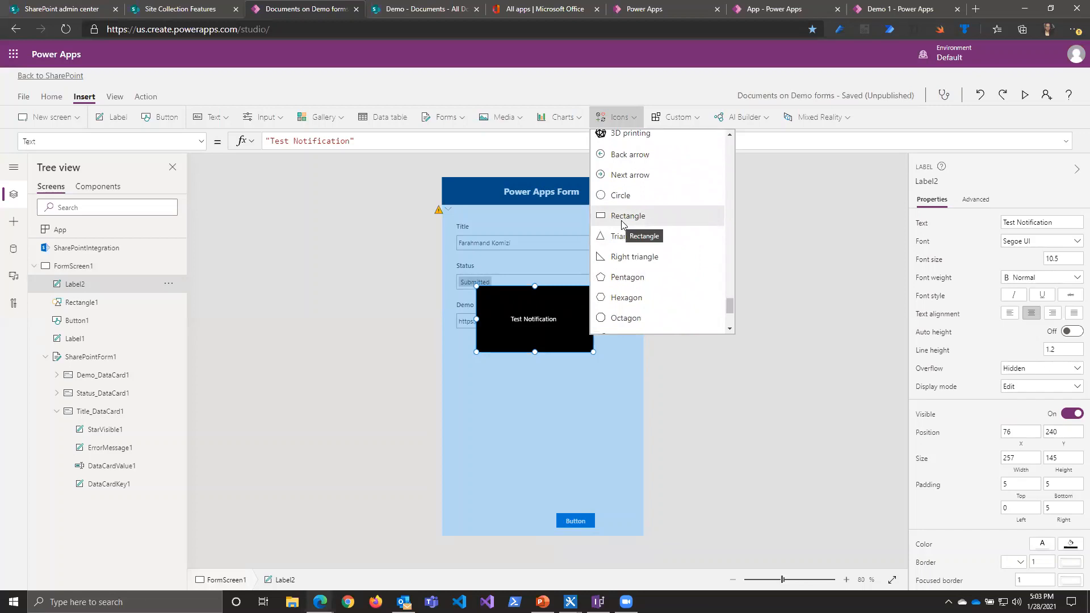
pyautogui.click(100, 303)
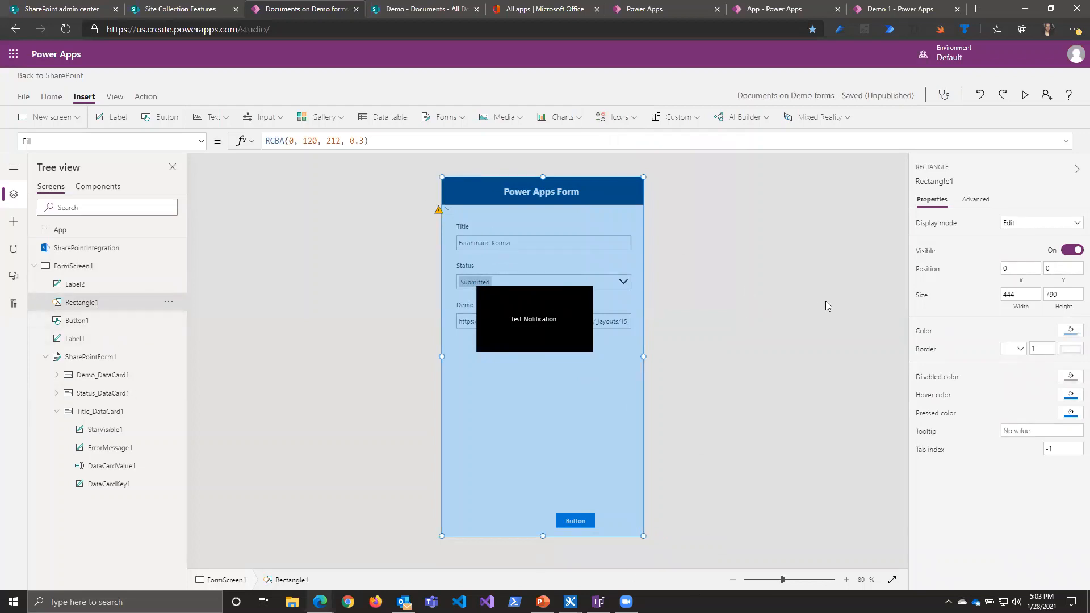
pyautogui.click(182, 142)
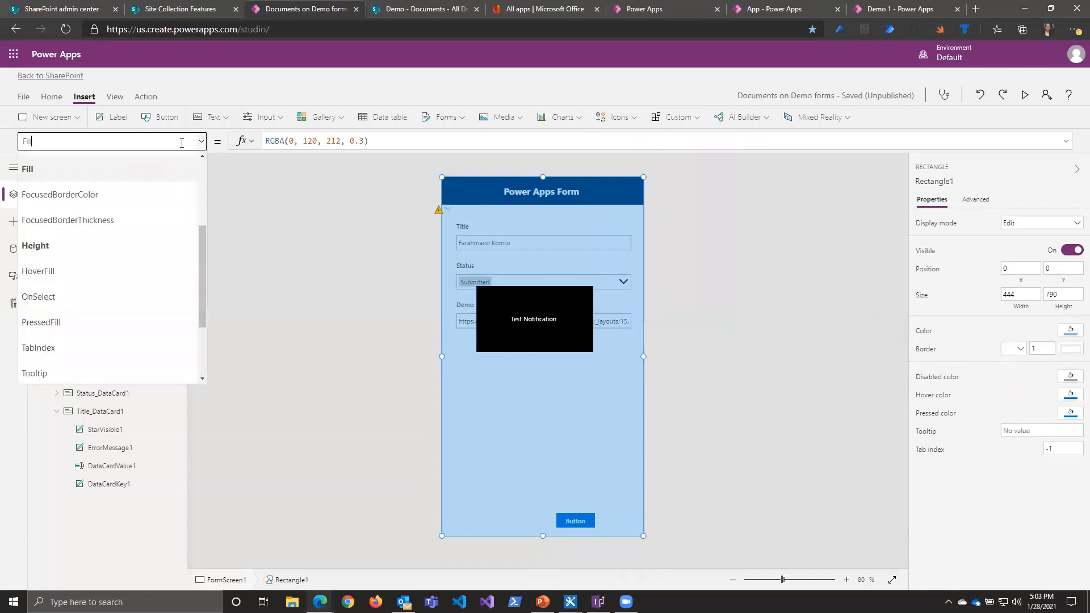
pyautogui.click(200, 143)
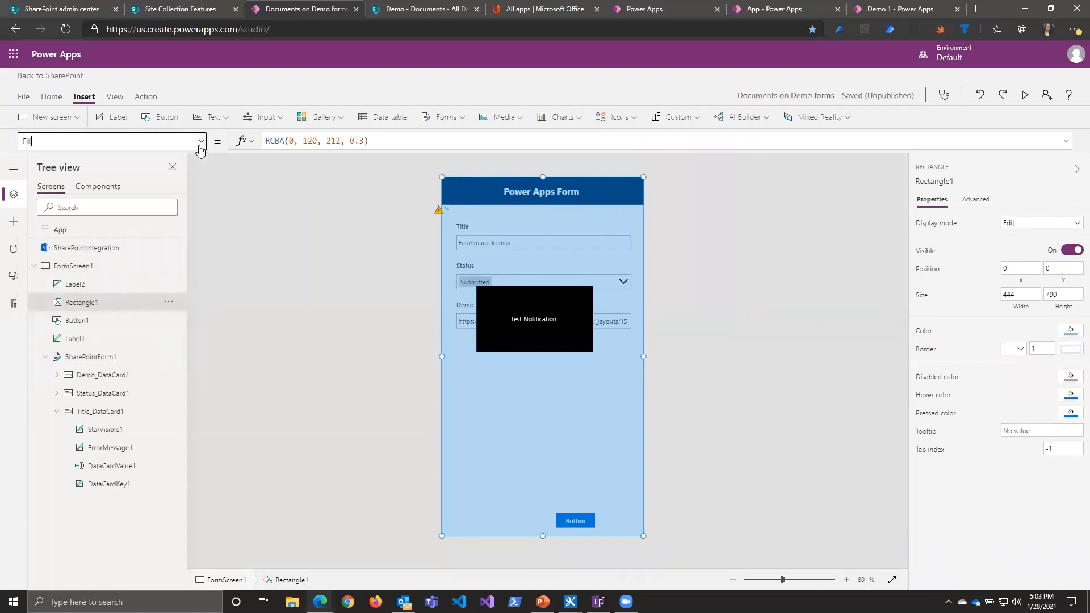
pyautogui.click(200, 143)
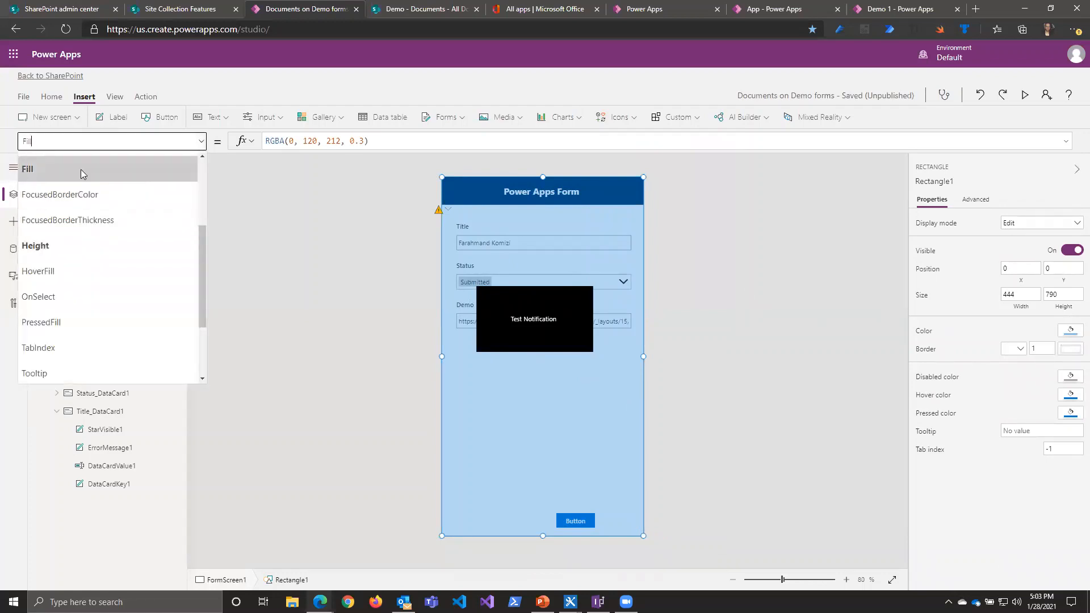
pyautogui.click(89, 172)
pyautogui.moveTo(374, 140); pyautogui.dragTo(267, 156)
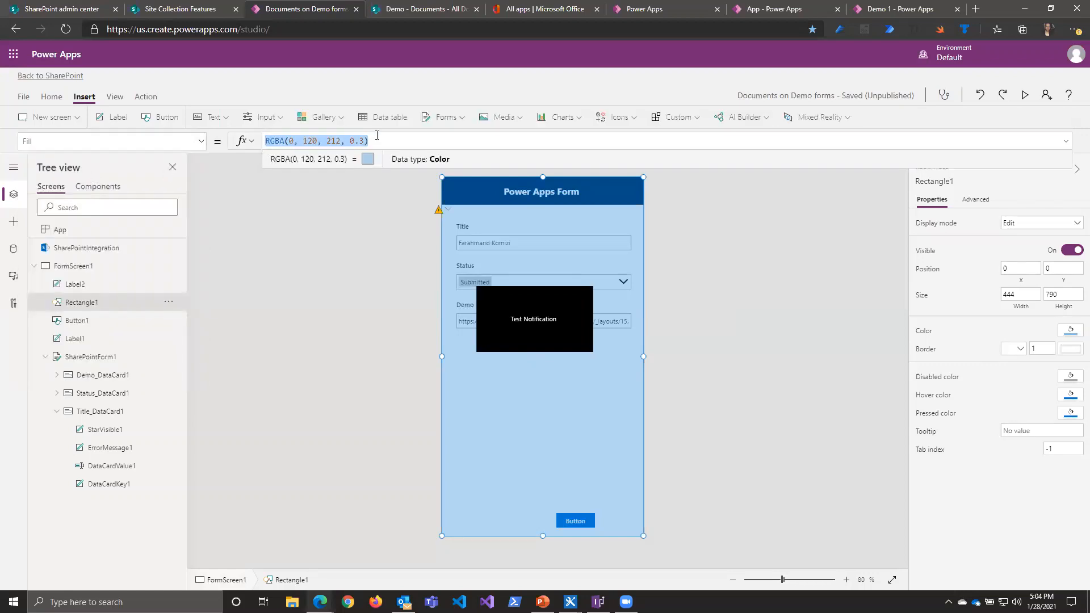
# Step: Try alpha values 1, 0 and 0.1 in the overlay rectangle's Fill formula, settling on RGBA(0, 120, 212,0.4)
pyautogui.click(345, 142)
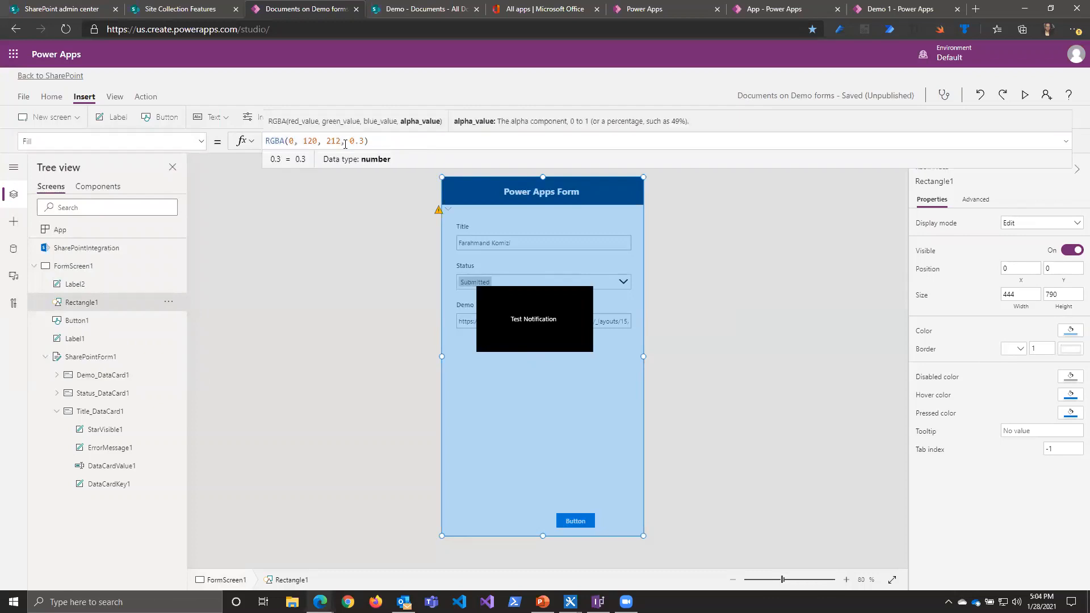
pyautogui.moveTo(344, 141); pyautogui.dragTo(364, 140)
pyautogui.write('1')
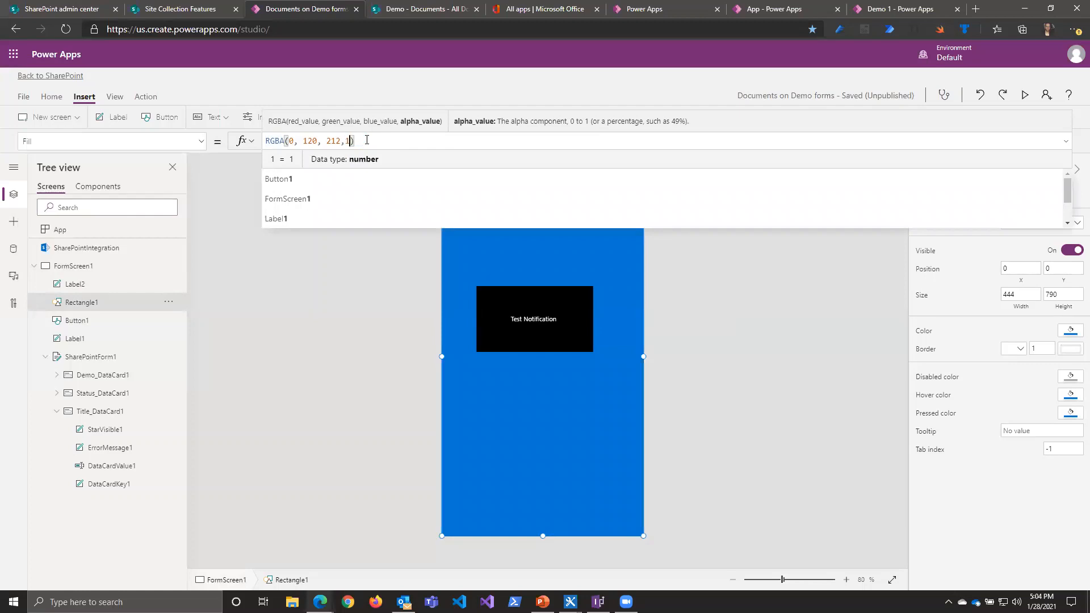
pyautogui.press('BackSpace')
pyautogui.write('0')
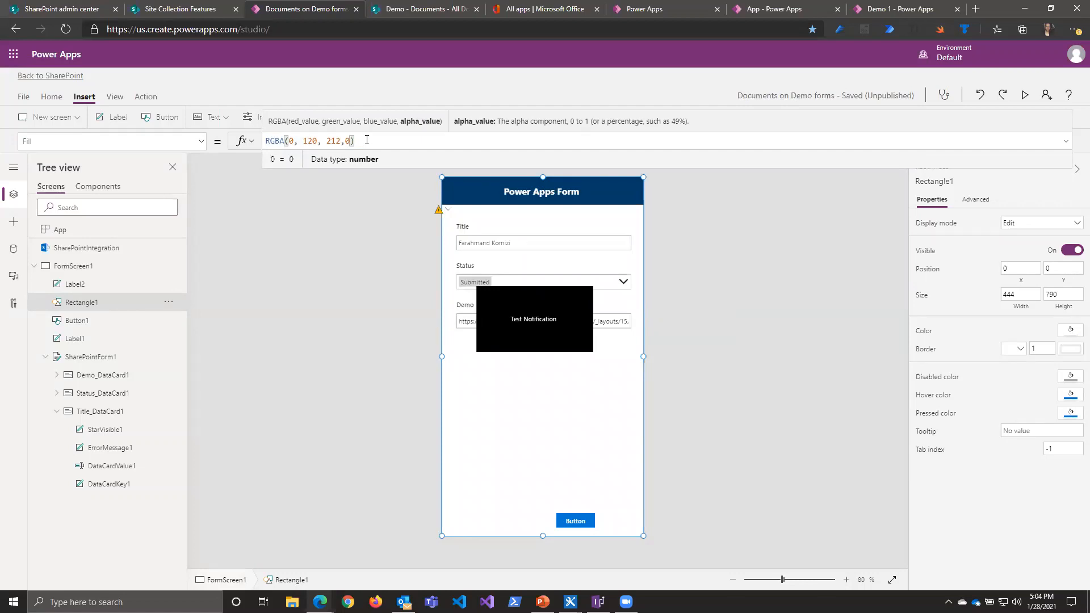
pyautogui.write('.1')
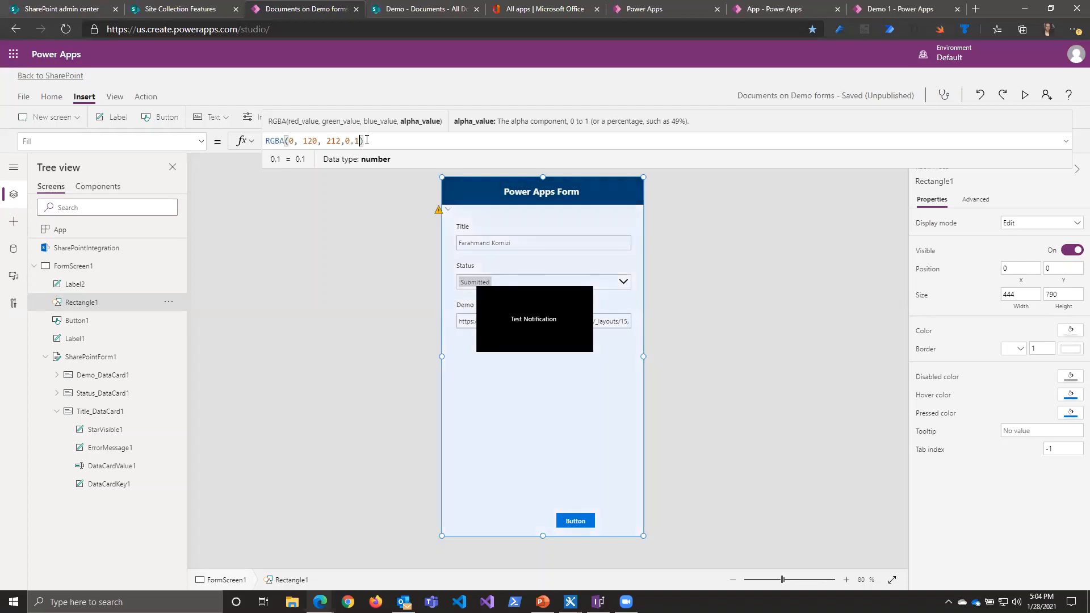
pyautogui.press('BackSpace')
pyautogui.write('4')
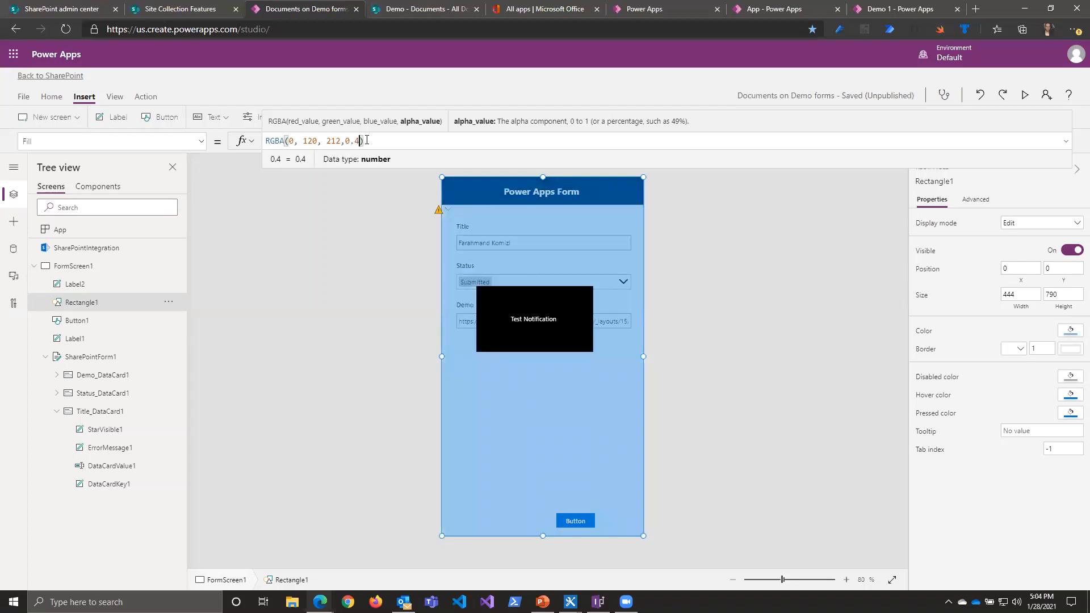
# Step: Move the black "Test Notification" label to about X 93, Y 247 so it is horizontally centred over the form
pyautogui.click(514, 317)
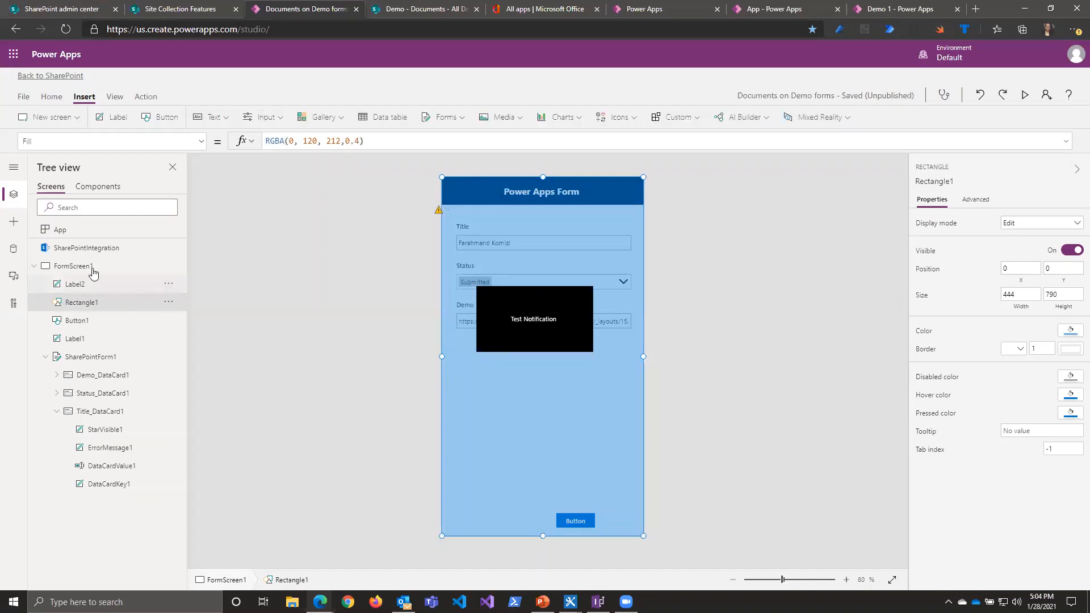
pyautogui.click(86, 284)
pyautogui.moveTo(528, 322); pyautogui.dragTo(534, 325)
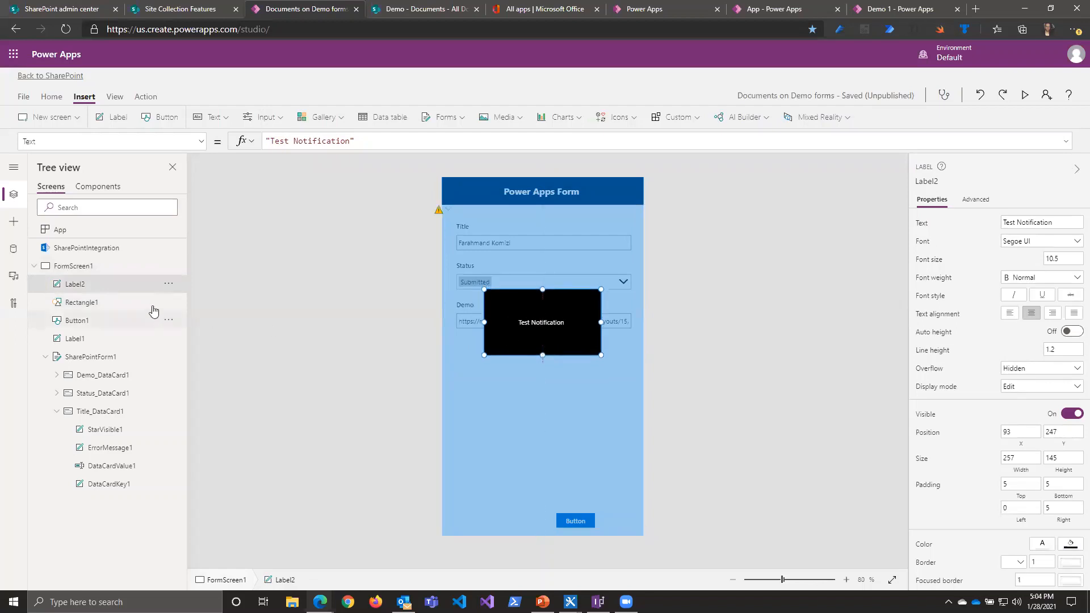
# Step: Group the "Test Notification" label with the overlay rectangle and open the group's Visible formula
pyautogui.keyDown('ctrl'); pyautogui.click(80, 304); pyautogui.keyUp('ctrl')
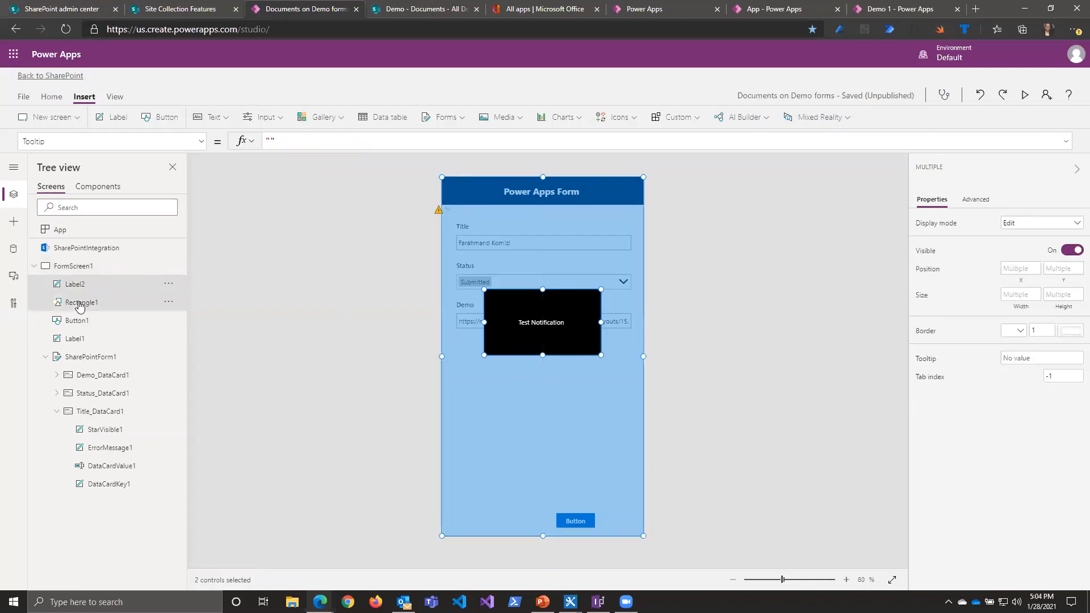
pyautogui.rightClick(78, 291)
pyautogui.click(117, 355)
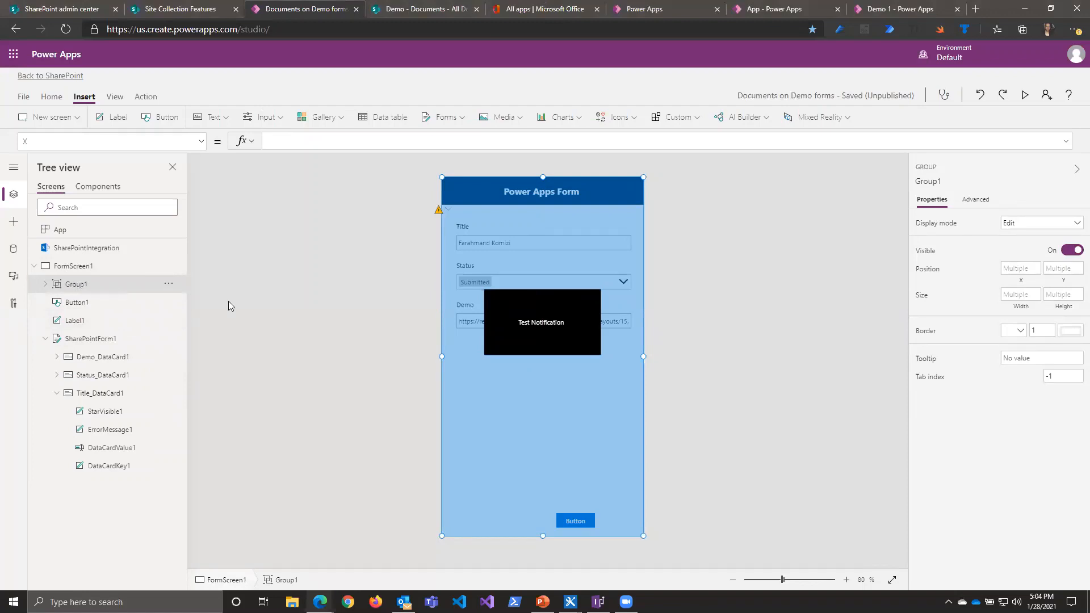
pyautogui.click(926, 251)
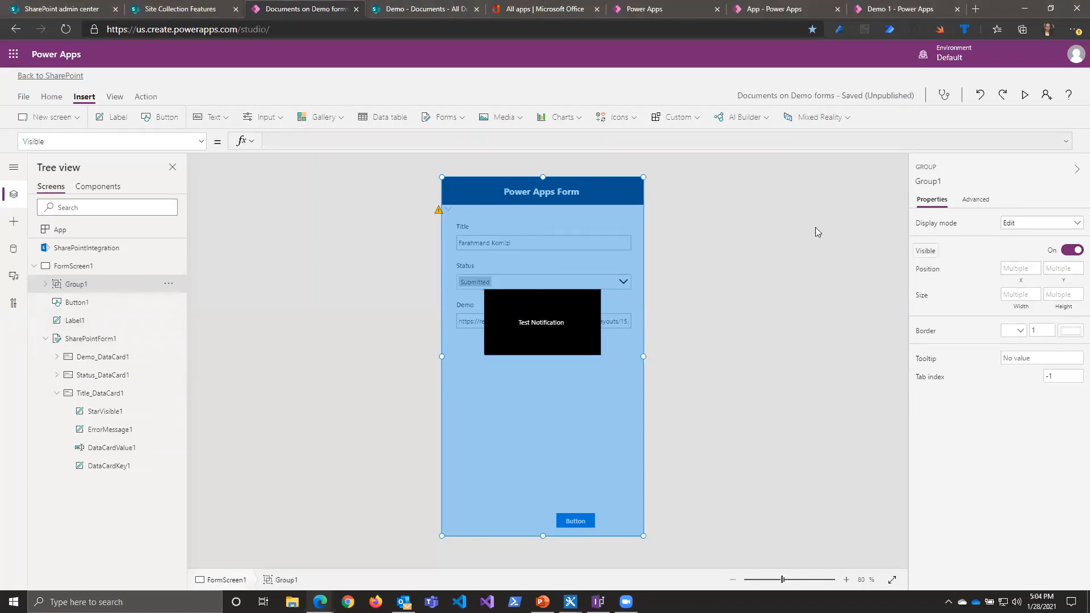
pyautogui.click(363, 146)
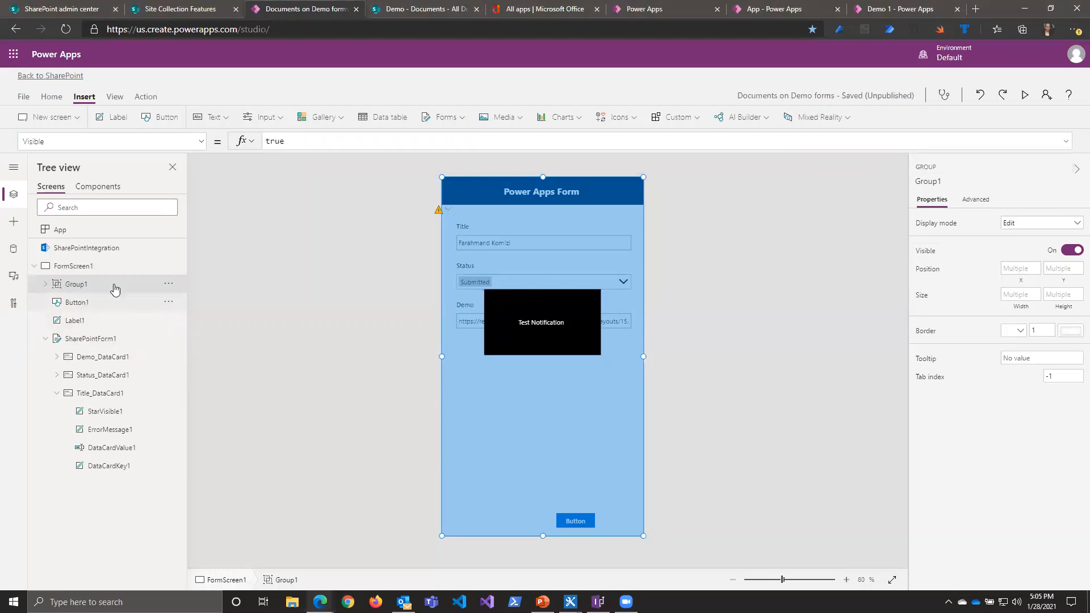
# Step: Replace the form button's OnSelect formula with Set(showNotification,true)
pyautogui.click(86, 302)
pyautogui.click(423, 142)
pyautogui.hotkey('ctrl', 'a')
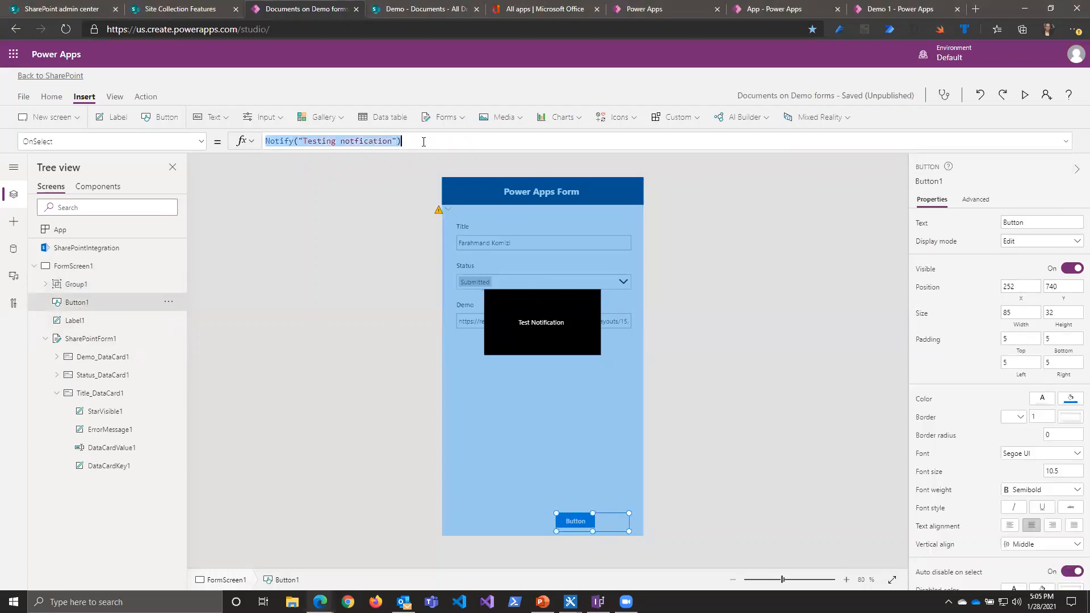
pyautogui.press('BackSpace')
pyautogui.write('Set')
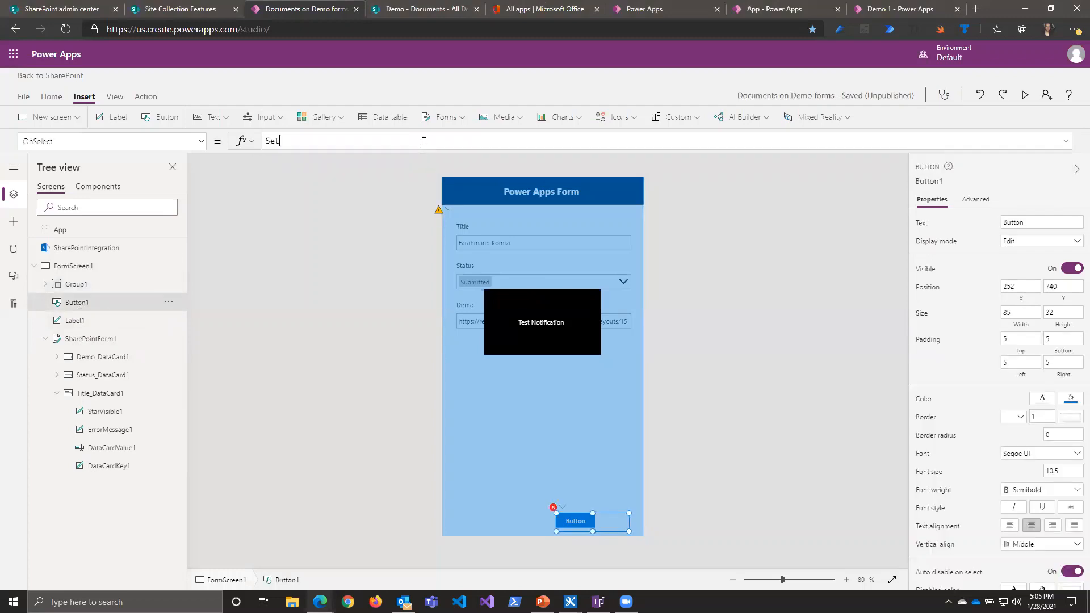
pyautogui.write('(')
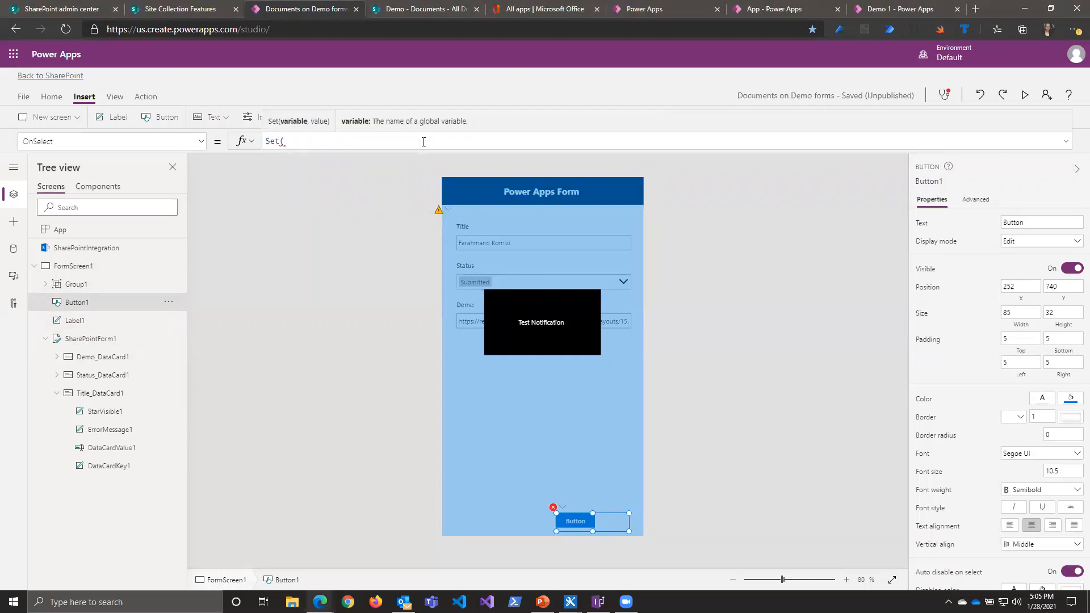
pyautogui.write('show')
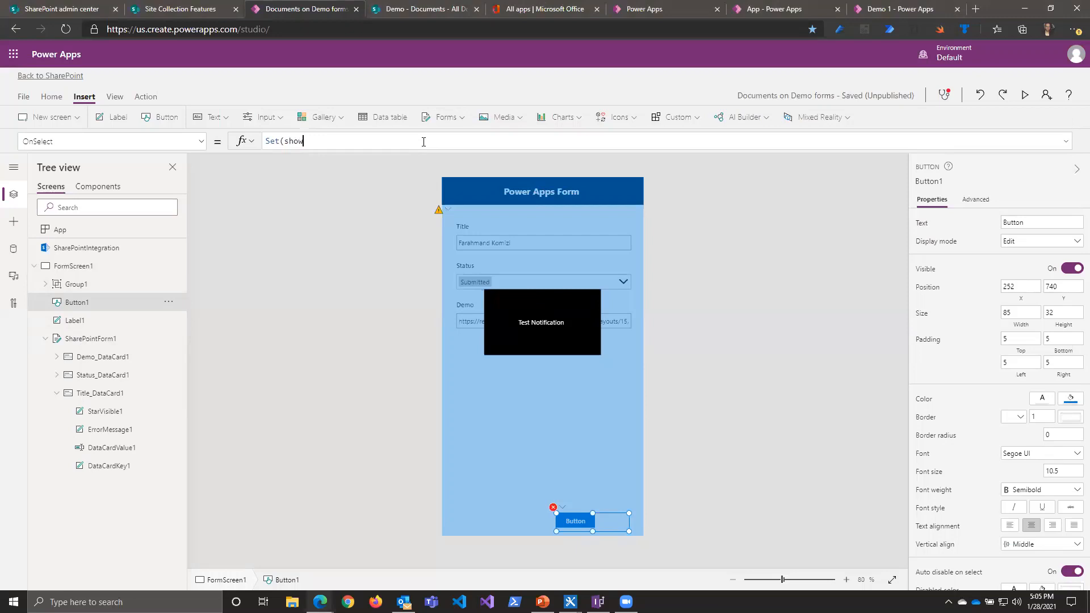
pyautogui.write('Notification')
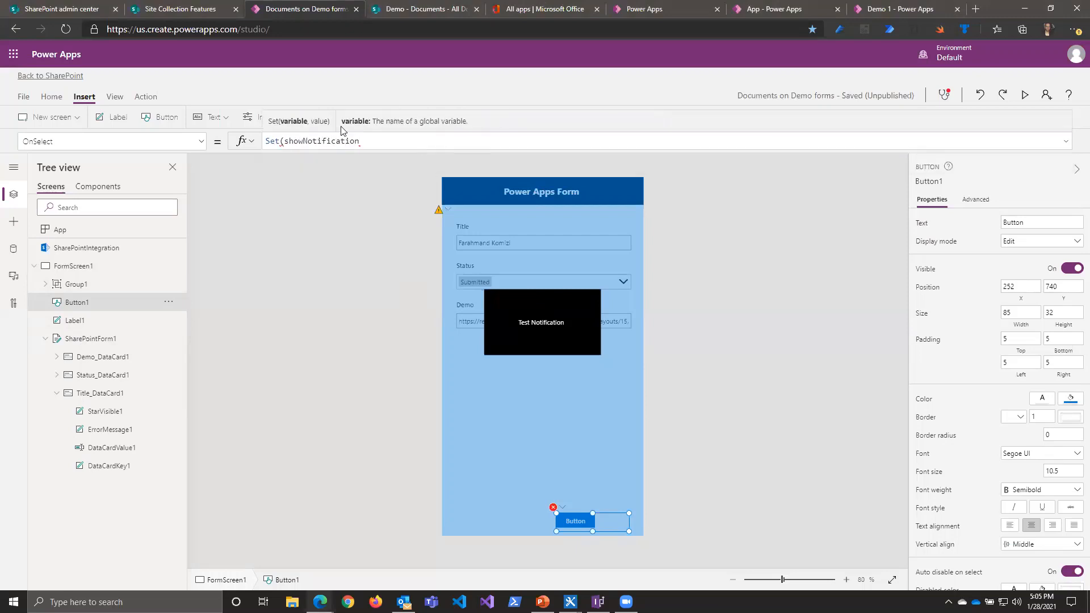
pyautogui.moveTo(360, 141); pyautogui.dragTo(288, 140)
pyautogui.click(379, 141)
pyautogui.write(',tru')
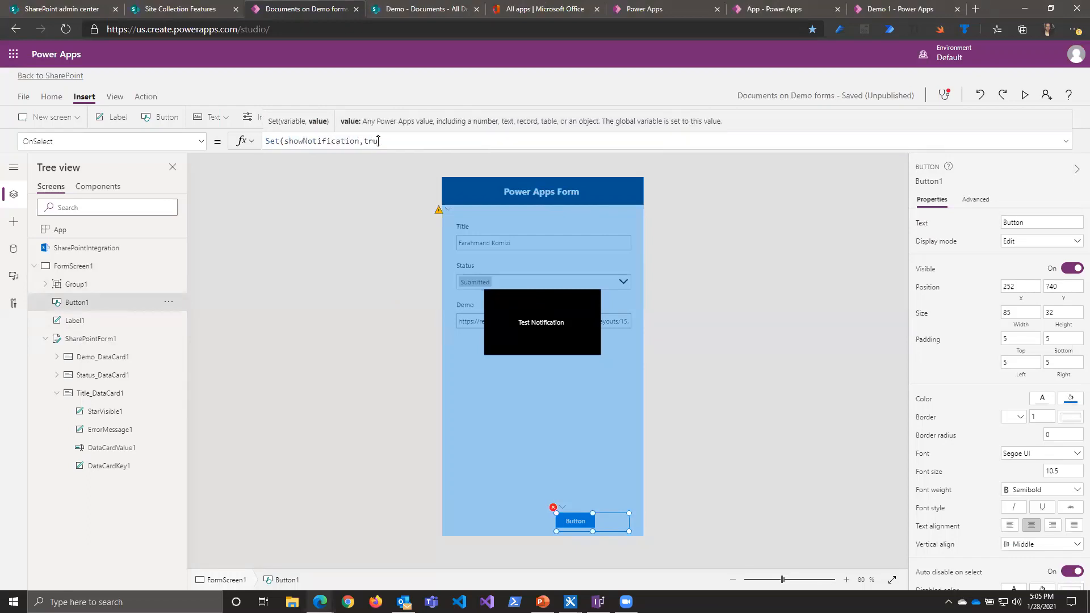
pyautogui.write('e)')
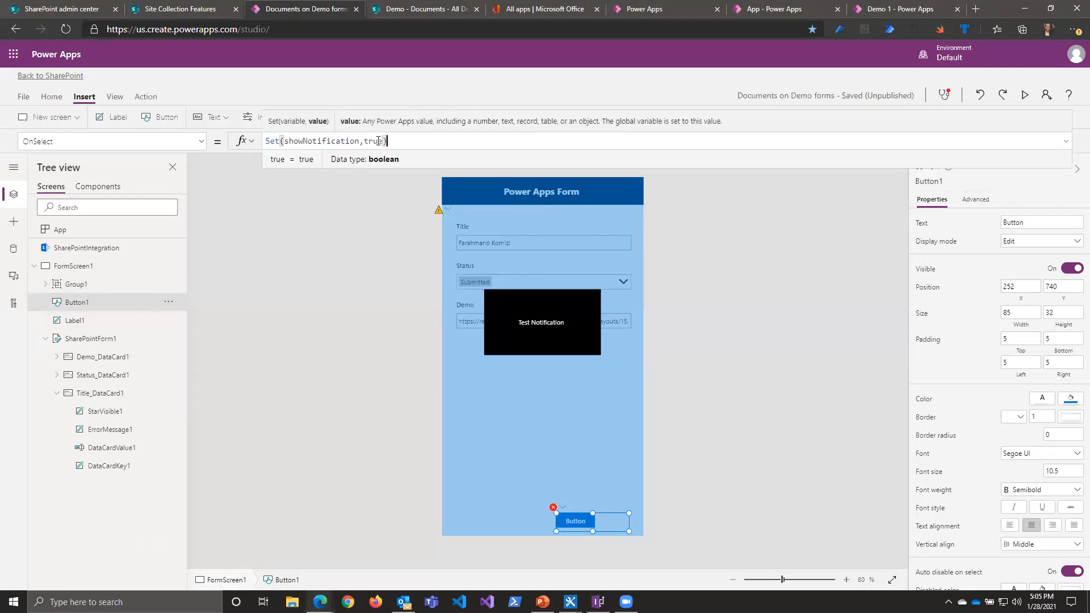
# Step: Set the notification group's Visible property to the showNotification variable
pyautogui.doubleClick(341, 141)
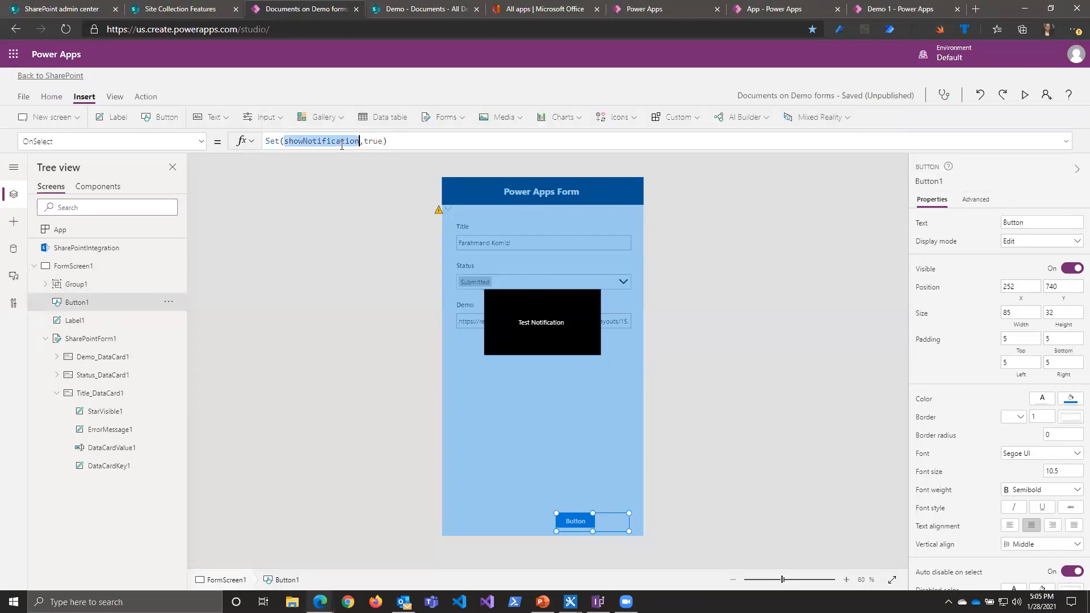
pyautogui.click(76, 285)
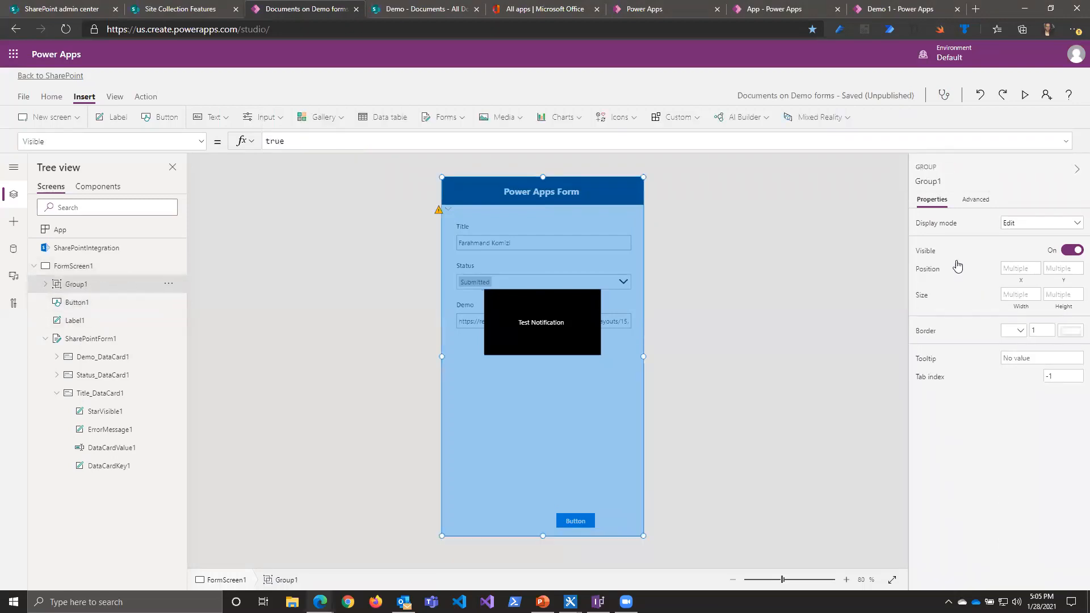
pyautogui.click(919, 252)
pyautogui.doubleClick(326, 141)
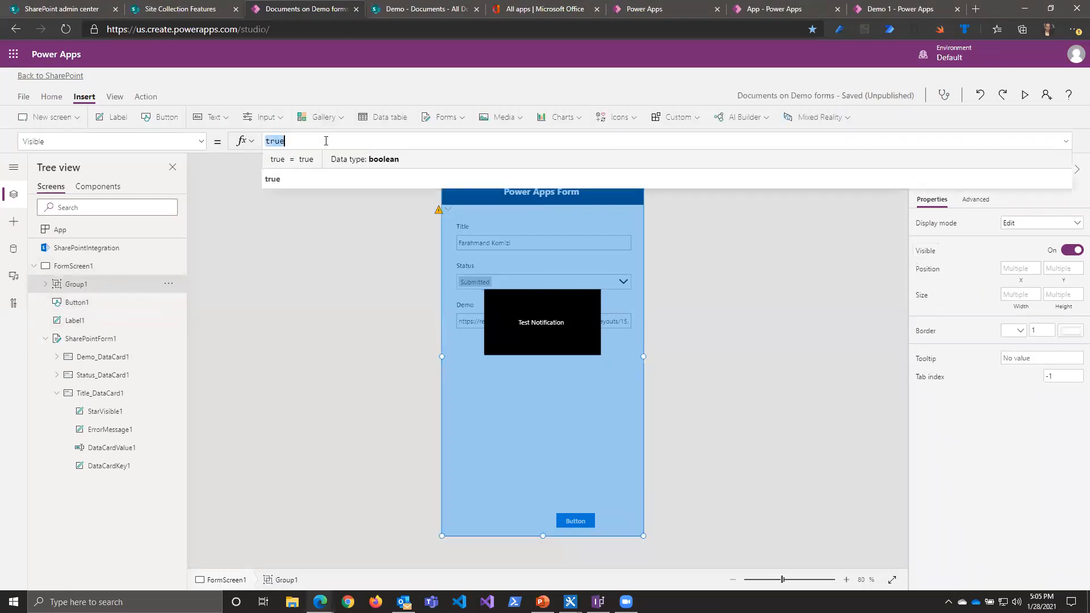
pyautogui.write('showNotification')
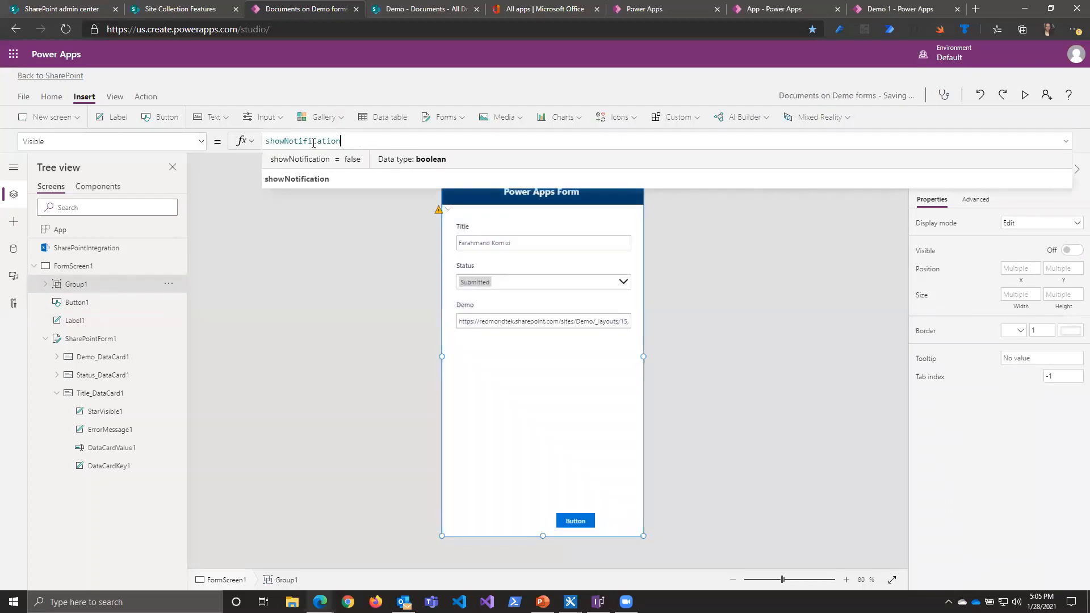
pyautogui.click(693, 357)
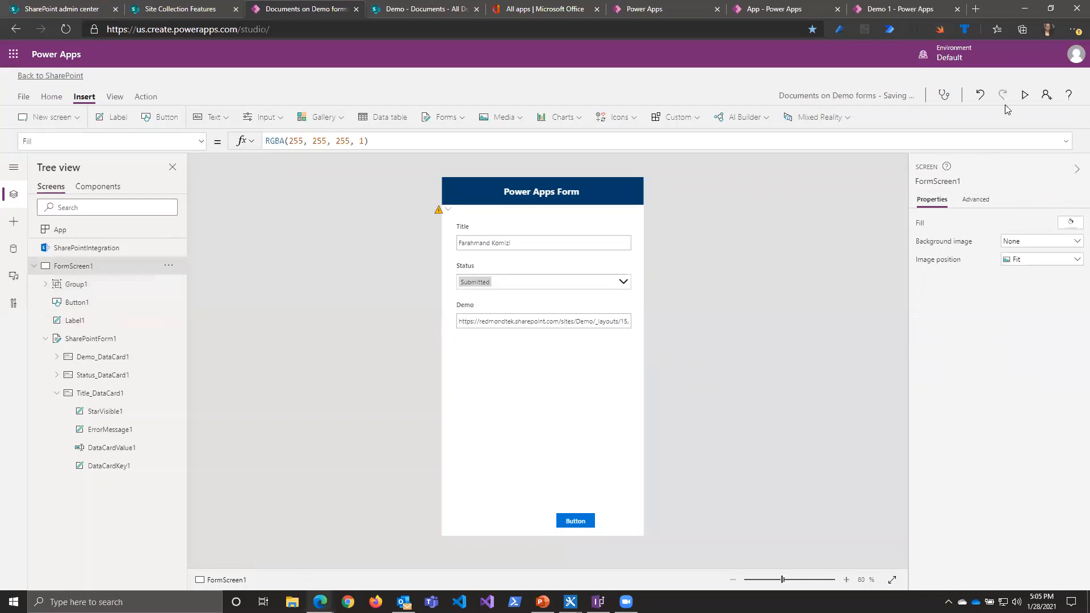
# Step: Preview the app, trigger the form's button to test the notification, and close the preview
pyautogui.click(1023, 95)
pyautogui.click(573, 567)
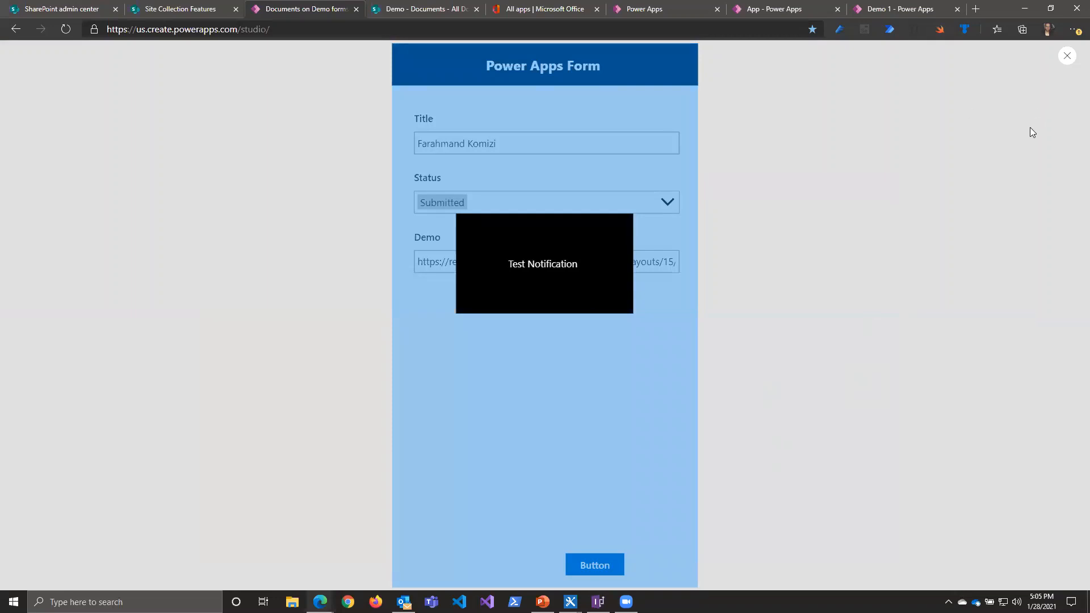
pyautogui.click(1068, 55)
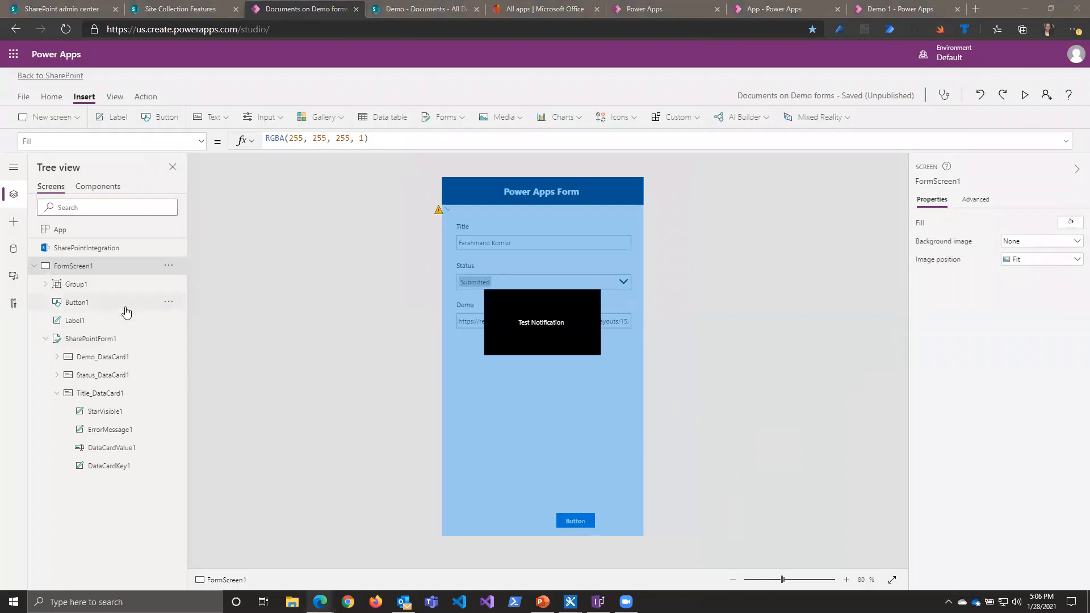
# Step: Add a Cancel icon in the upper-right corner of the form's header at X 380, Y 0 and colour it white
pyautogui.click(111, 283)
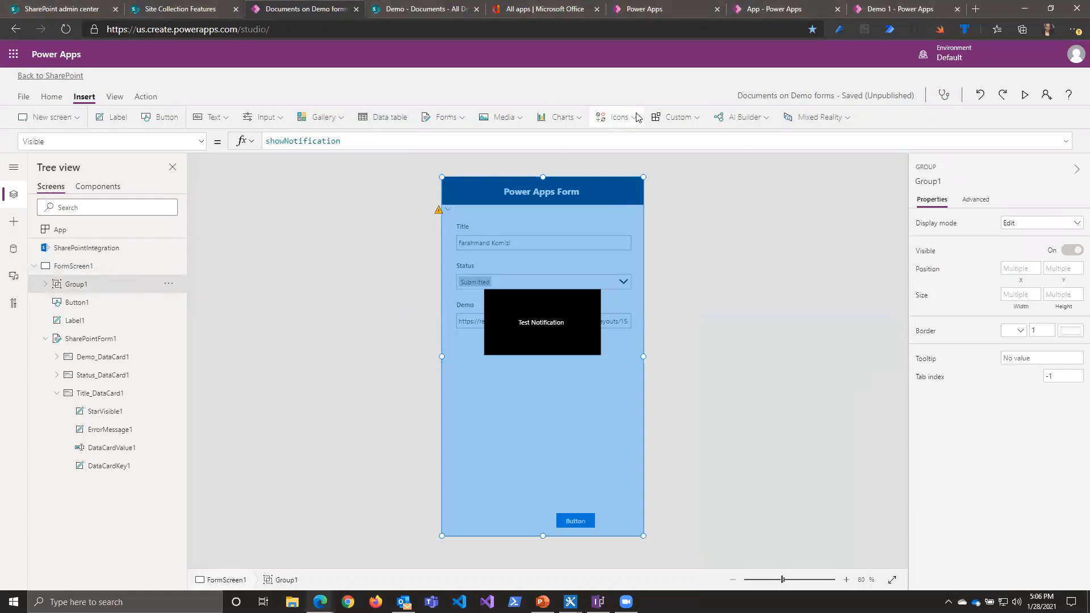
pyautogui.click(616, 117)
pyautogui.press('Escape')
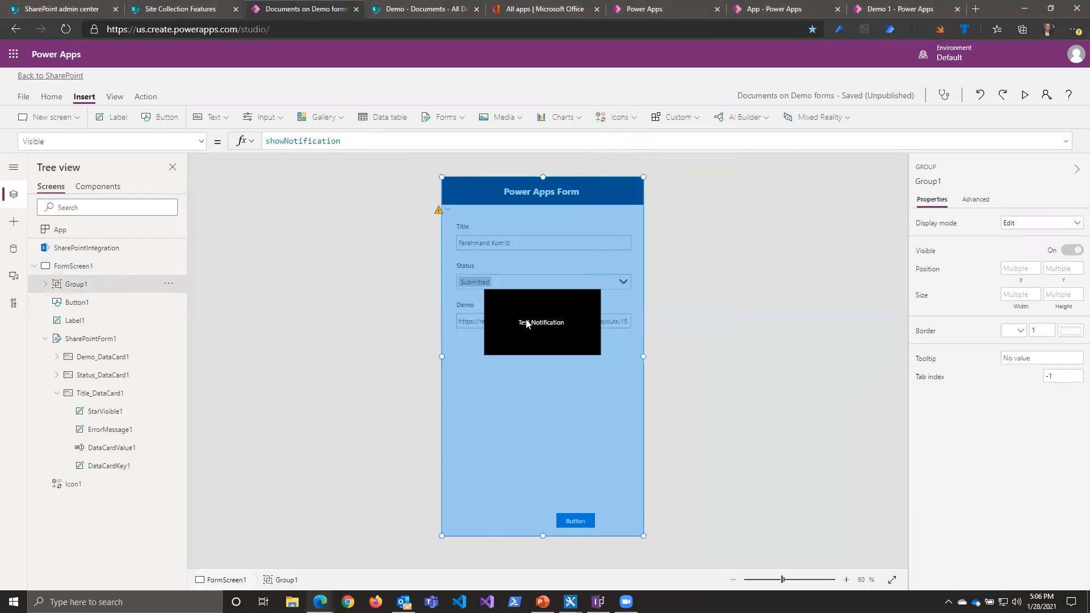
pyautogui.moveTo(479, 210); pyautogui.dragTo(626, 194)
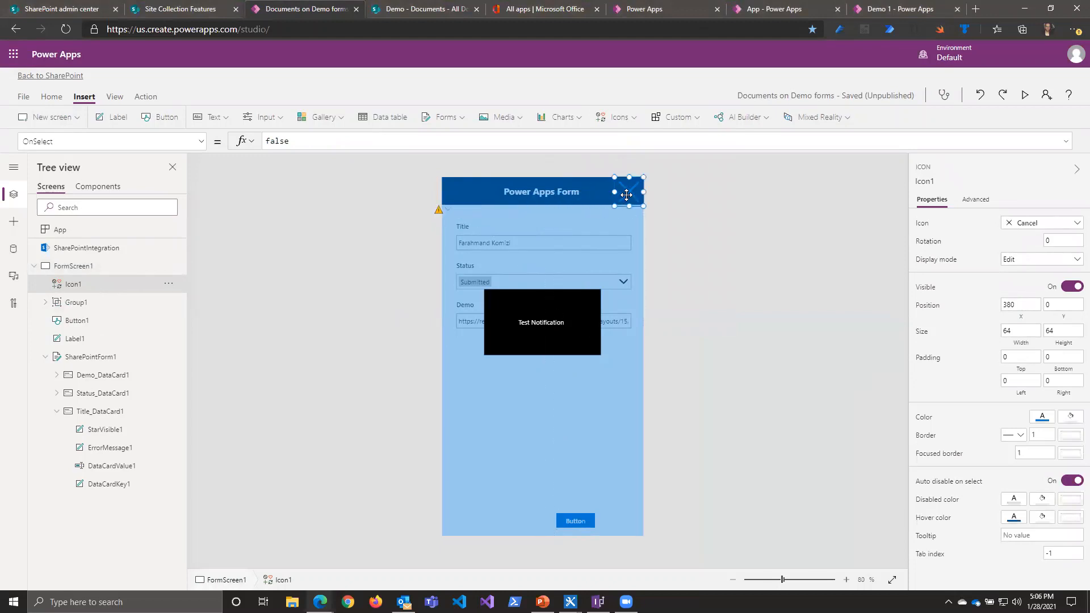
pyautogui.click(1042, 418)
pyautogui.click(869, 354)
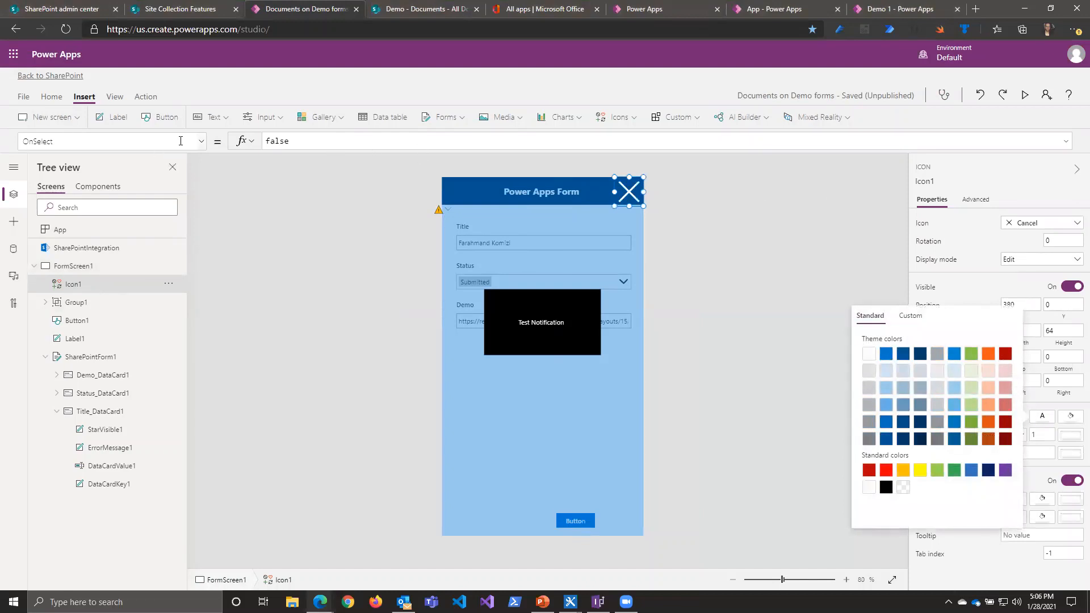
# Step: Set the Cancel icon's OnSelect formula to Set(showNotification,false)
pyautogui.click(90, 285)
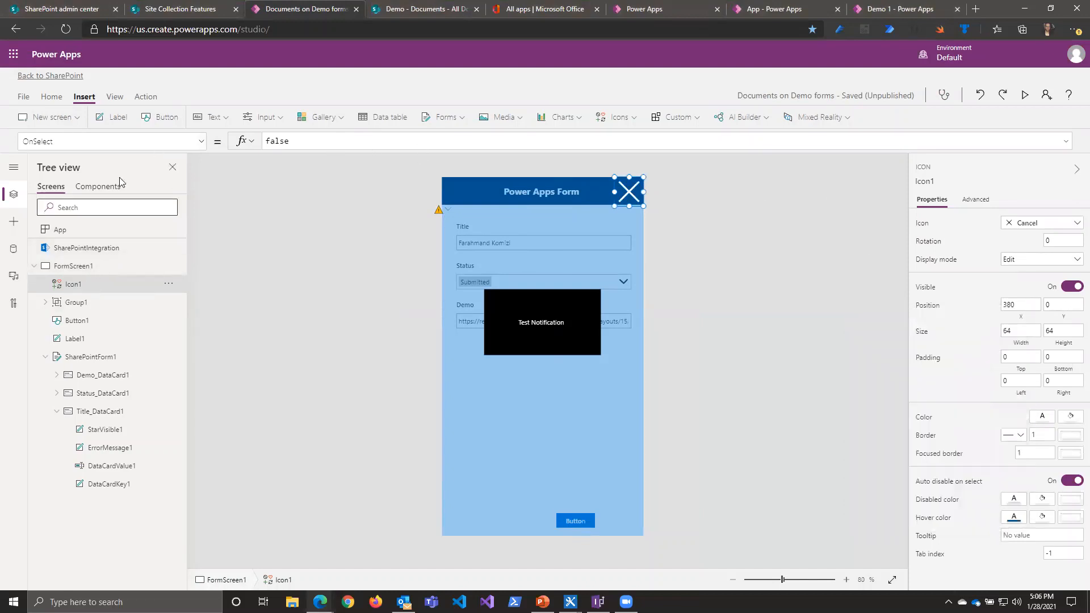
pyautogui.click(200, 141)
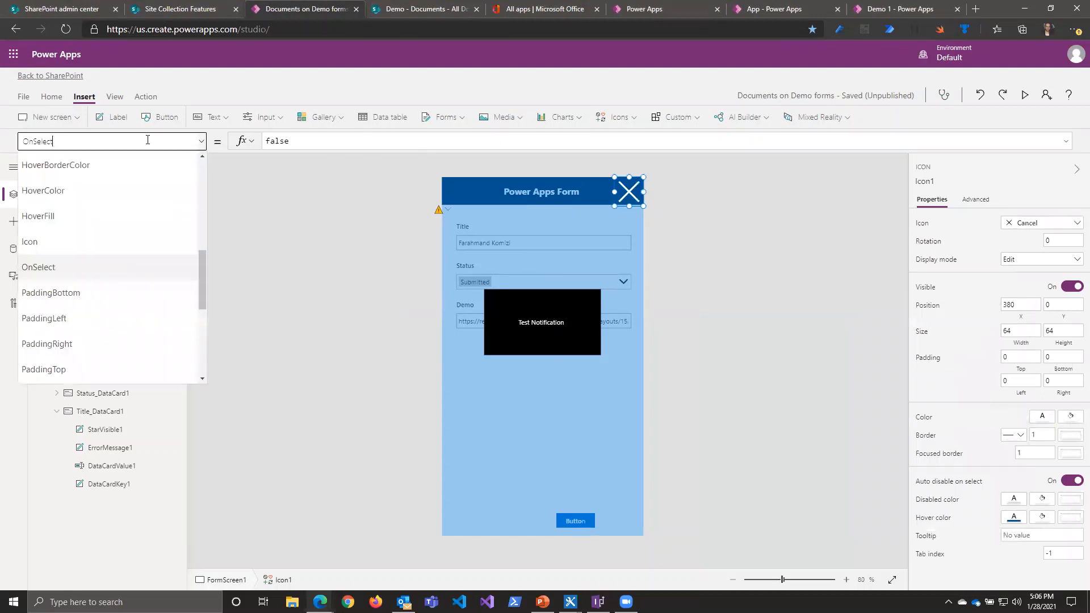
pyautogui.click(59, 268)
pyautogui.click(339, 142)
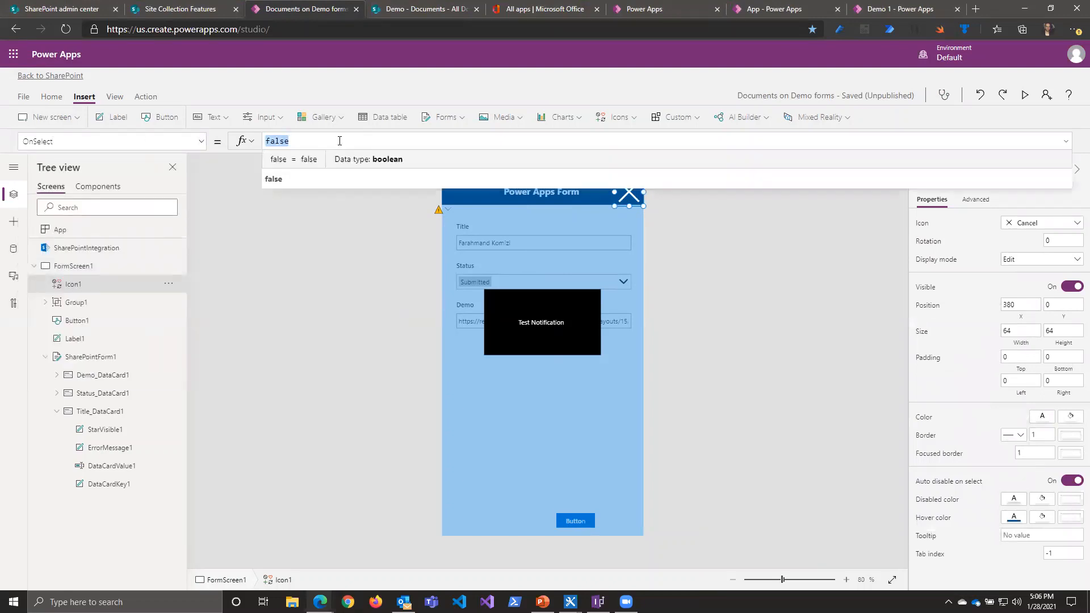
pyautogui.write('Set')
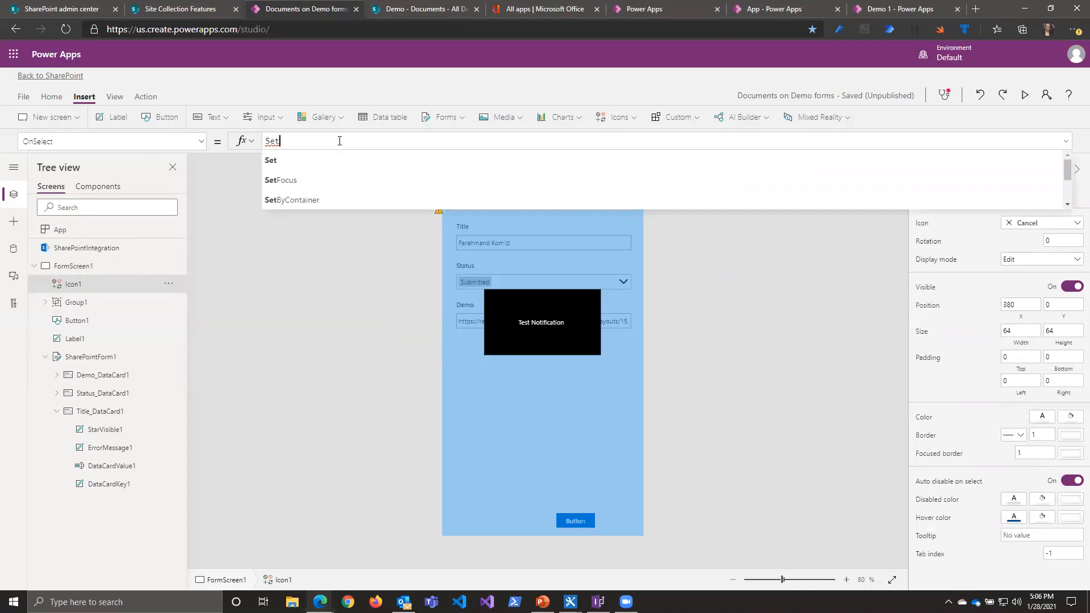
pyautogui.write('(S')
pyautogui.press('BackSpace')
pyautogui.write('sh')
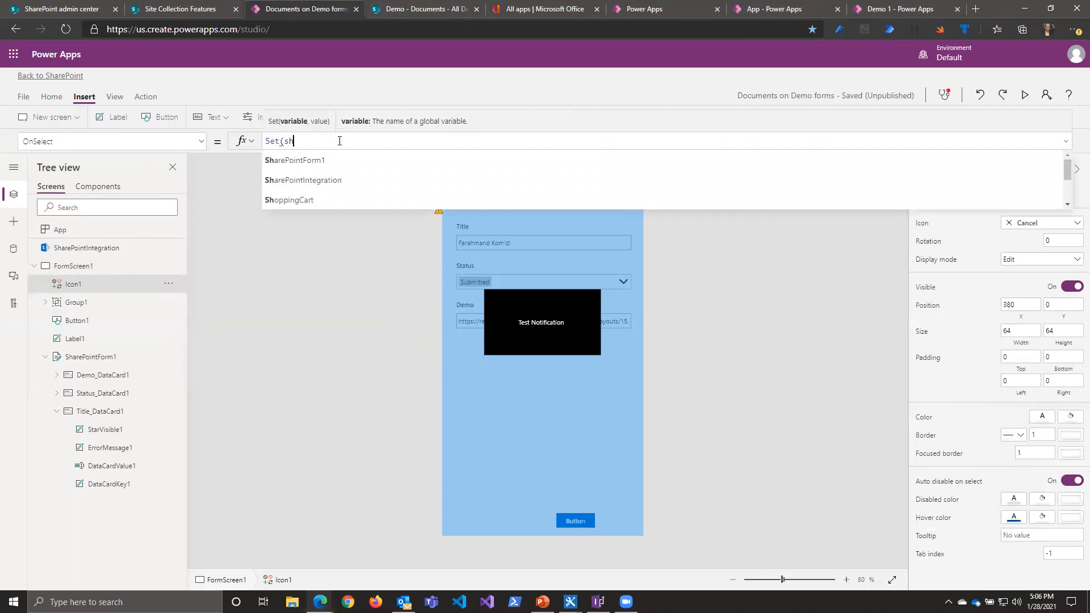
pyautogui.press('Down')
pyautogui.press('Down')
pyautogui.press('Down')
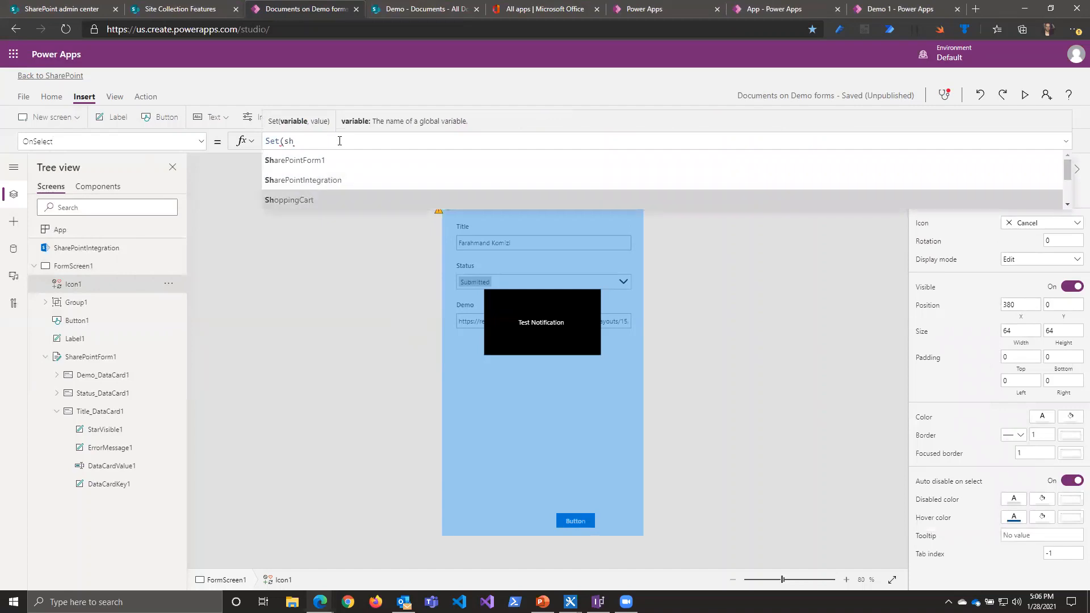
pyautogui.write('ow')
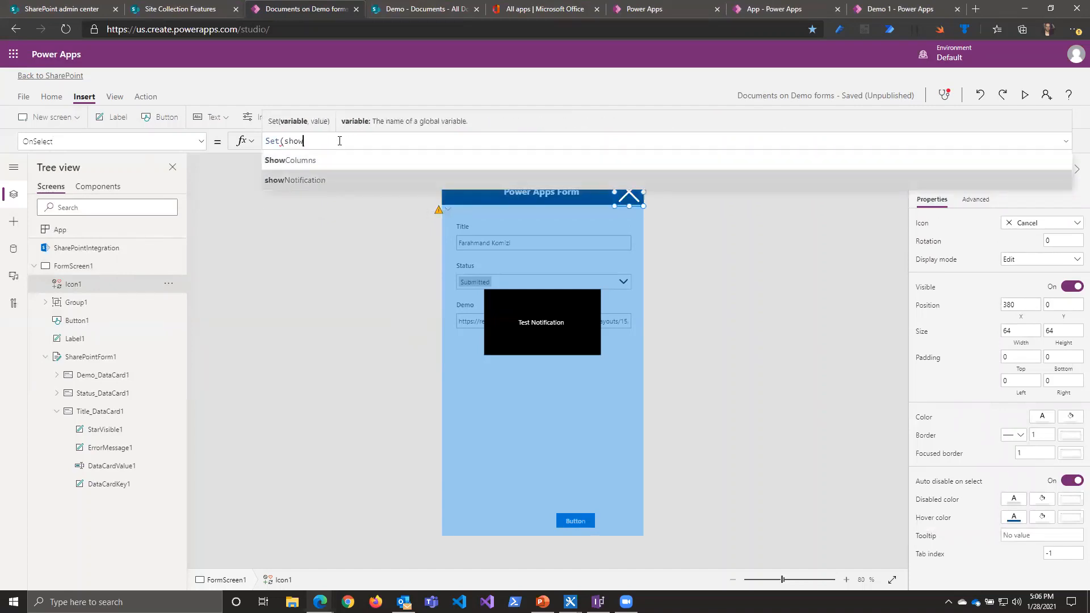
pyautogui.write('Notification,false)')
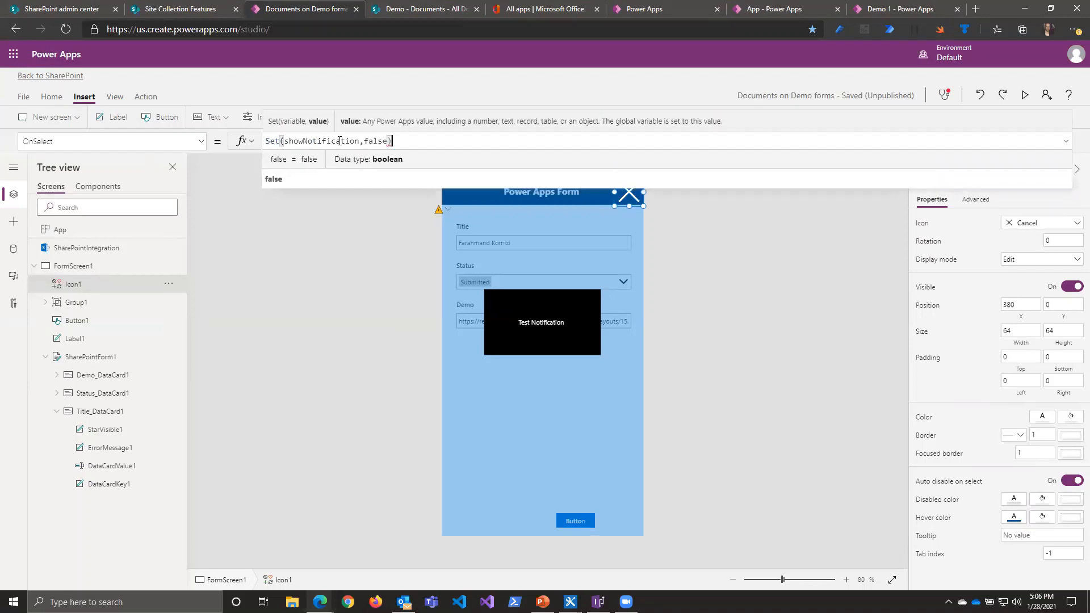
# Step: Preview the app, dismiss the notification with the Cancel icon, and close the preview
pyautogui.click(1025, 99)
pyautogui.click(681, 70)
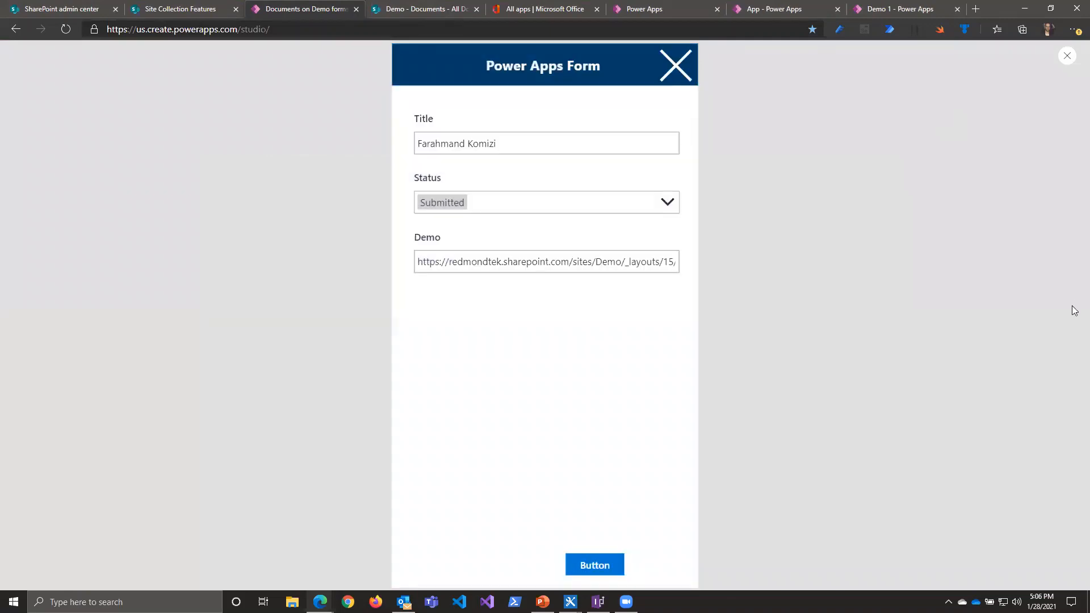
pyautogui.click(1067, 57)
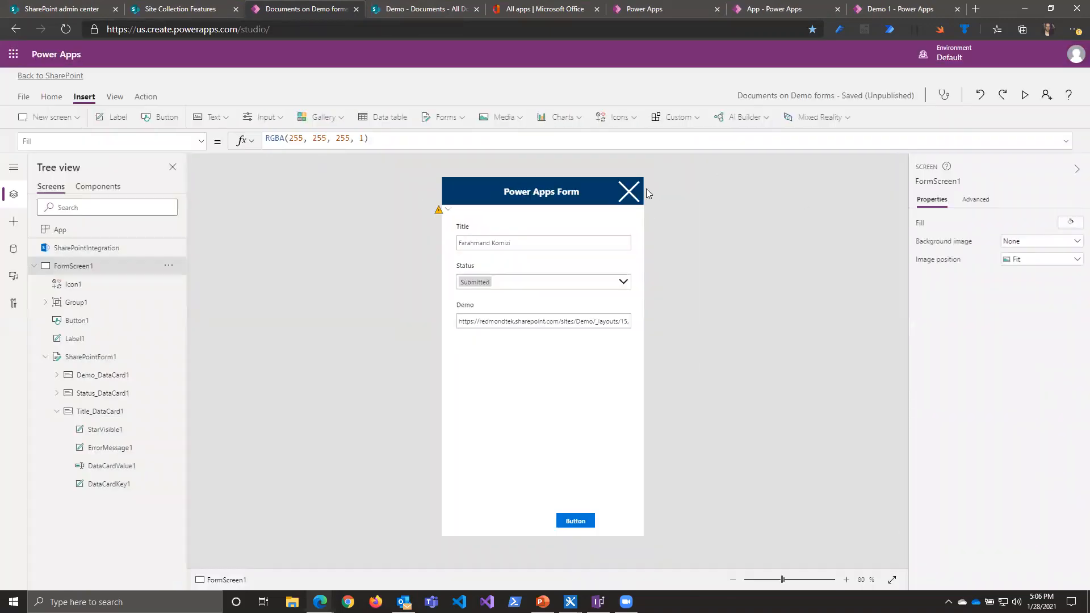
# Step: Group the Cancel icon with the existing notification group and expand the new group in the tree
pyautogui.click(80, 284)
pyautogui.keyDown('ctrl'); pyautogui.click(78, 302); pyautogui.keyUp('ctrl')
pyautogui.rightClick(81, 303)
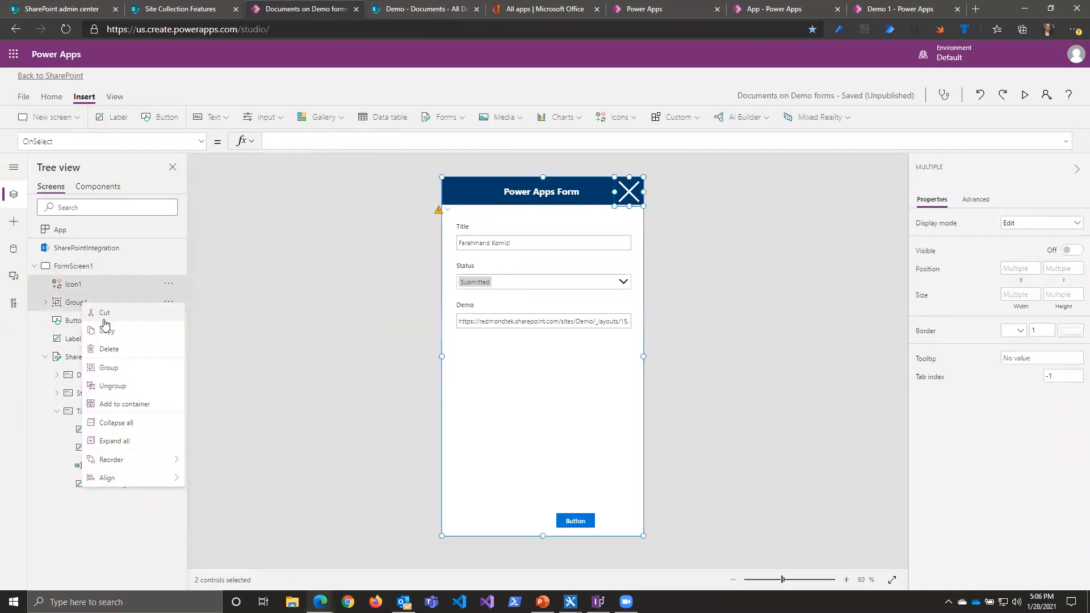
pyautogui.click(123, 368)
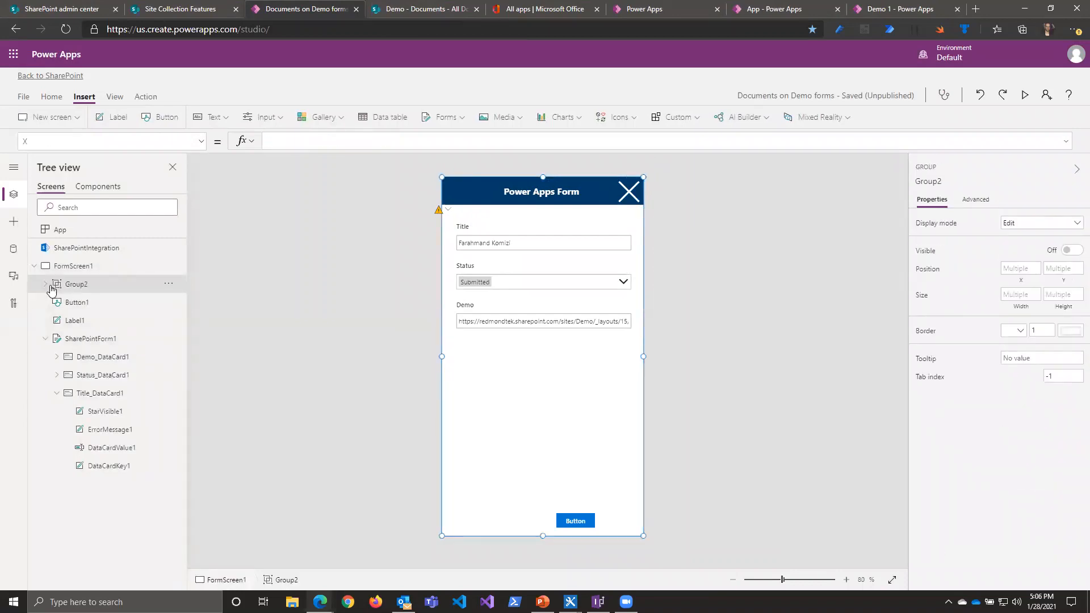
pyautogui.click(46, 285)
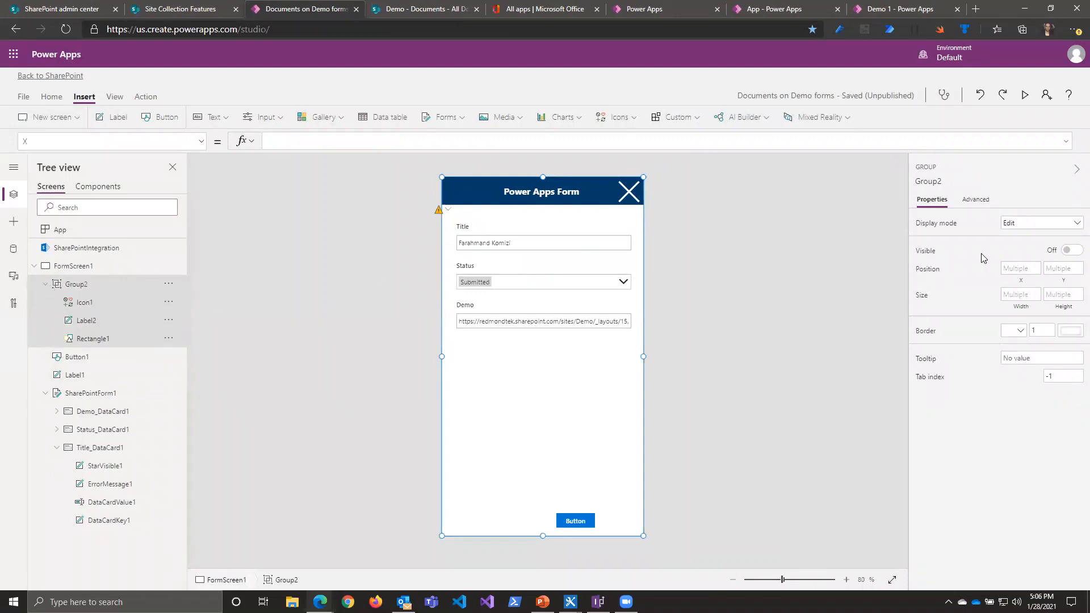
# Step: Set the combined group's Visible property to the showNotification variable
pyautogui.click(925, 250)
pyautogui.write('showNotification')
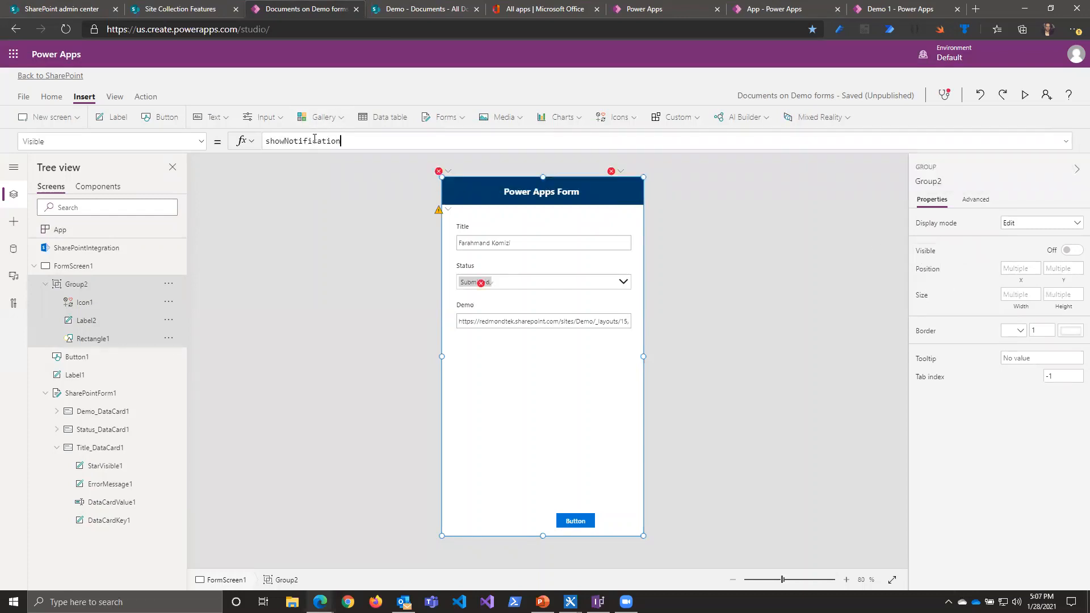
pyautogui.click(728, 356)
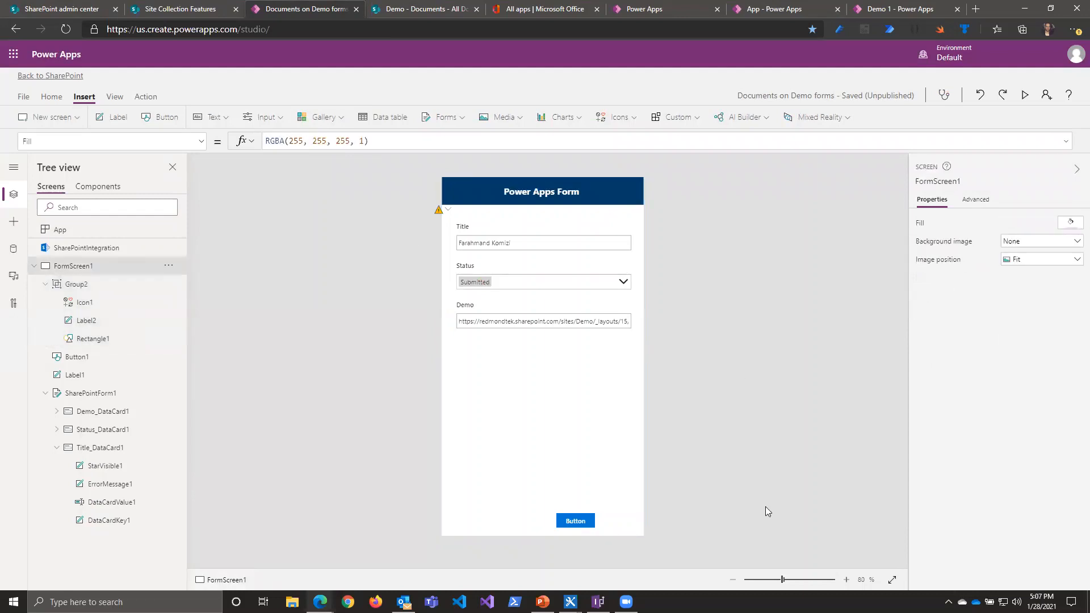
# Step: Preview the app, show the notification with the form's button, dismiss it with the Cancel icon, and exit the preview
pyautogui.click(1024, 95)
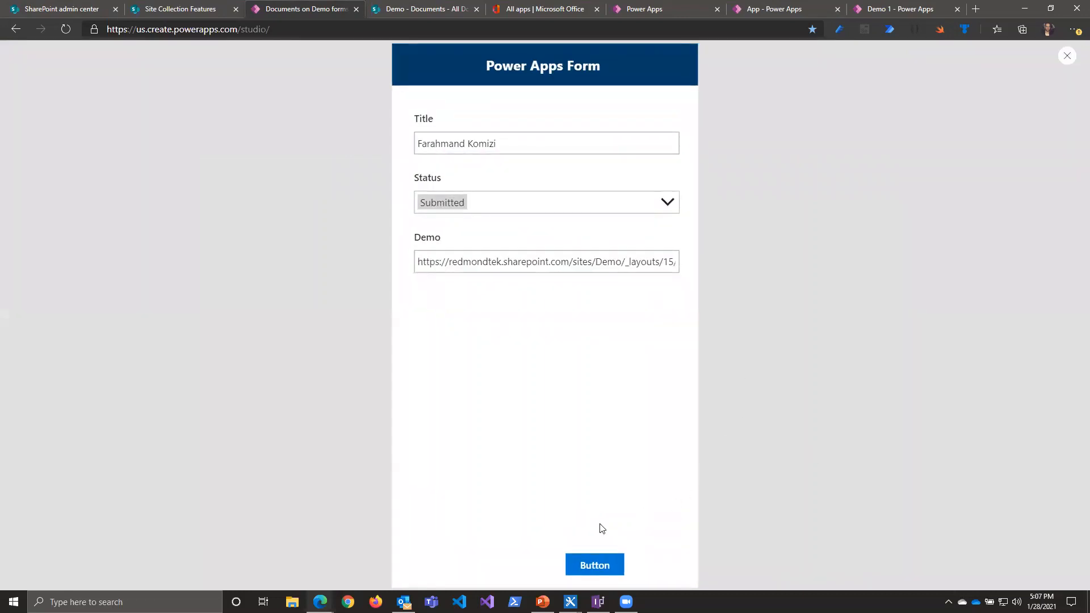
pyautogui.click(598, 573)
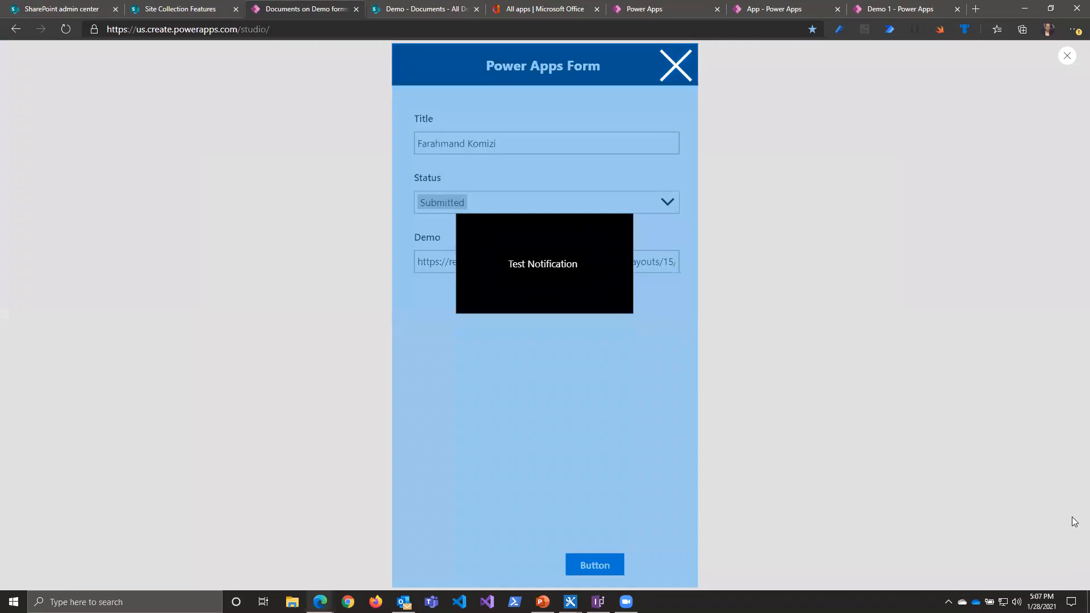
pyautogui.click(671, 69)
pyautogui.click(1067, 57)
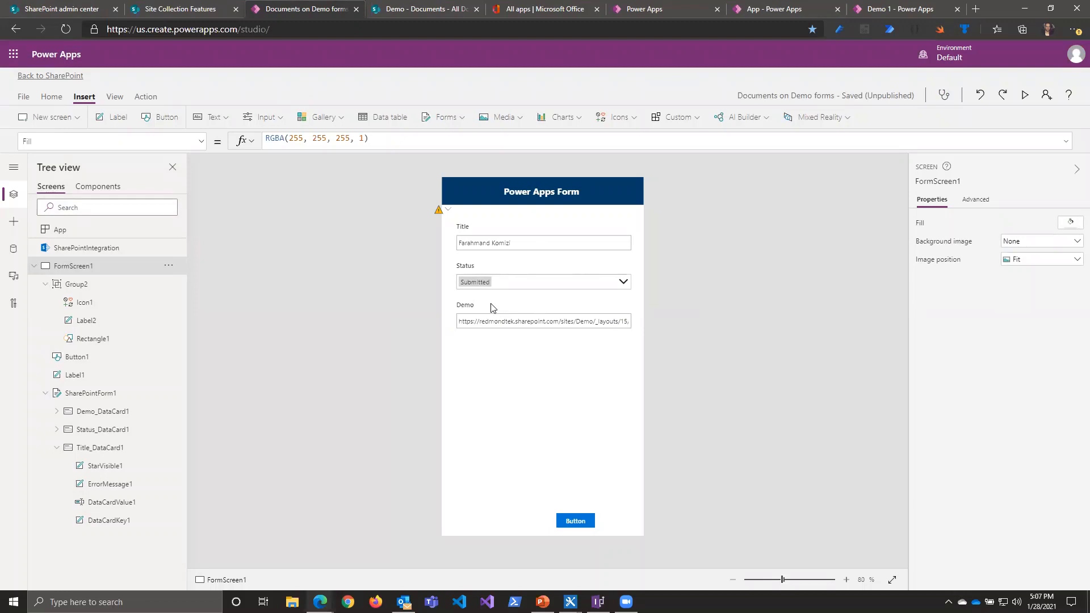
# Step: Look through the available properties of the notification's background rectangle, Rectangle1
pyautogui.click(90, 339)
pyautogui.click(201, 142)
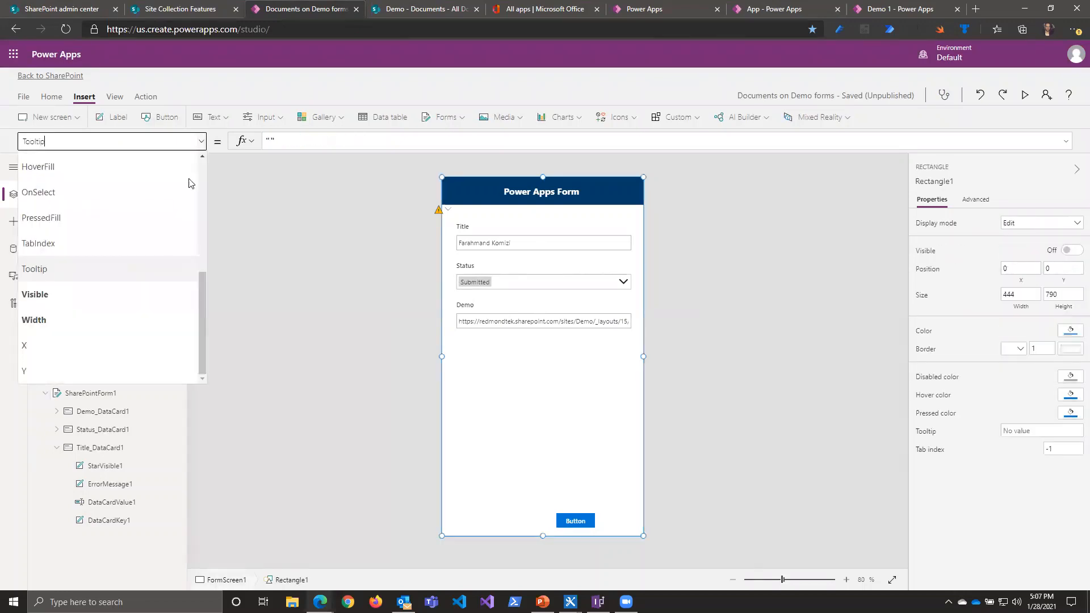
pyautogui.scroll(3, 88, 283)
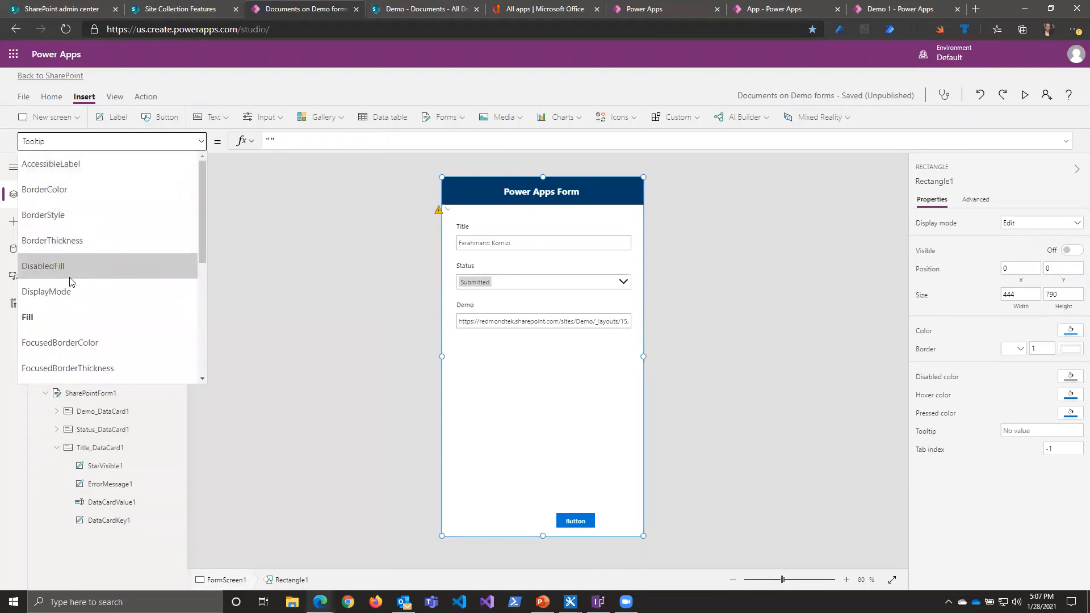
pyautogui.scroll(-3, 74, 288)
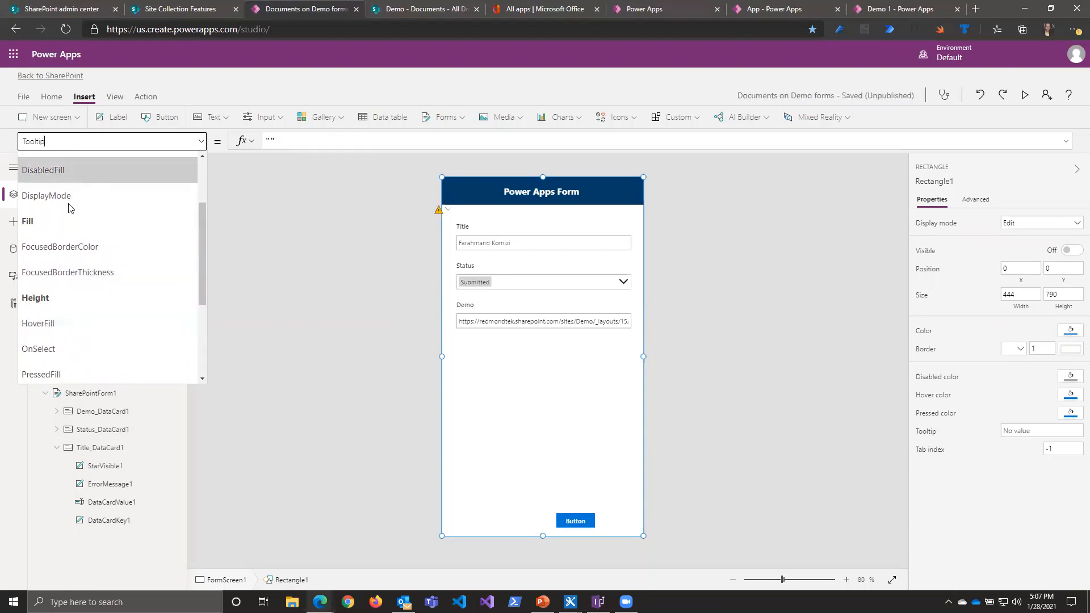
pyautogui.scroll(2, 69, 208)
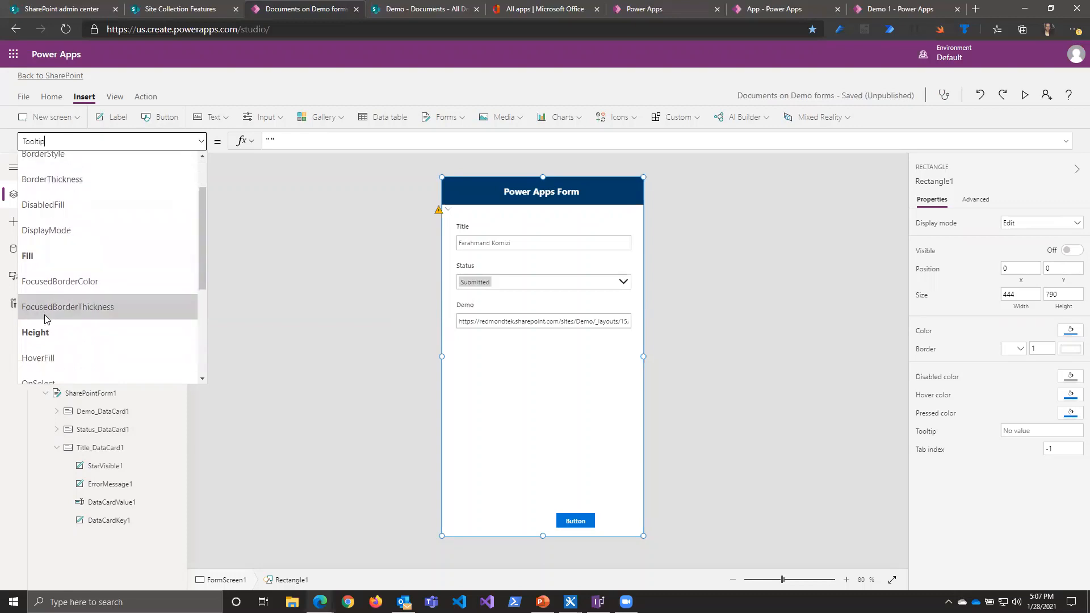
pyautogui.scroll(-5, 46, 319)
pyautogui.click(294, 369)
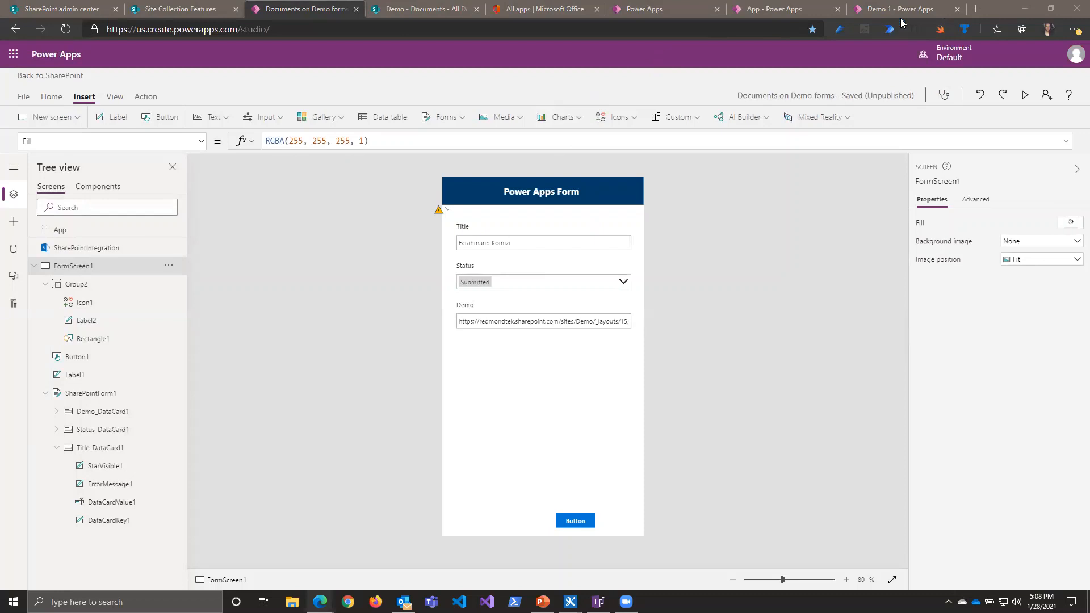
pyautogui.click(976, 8)
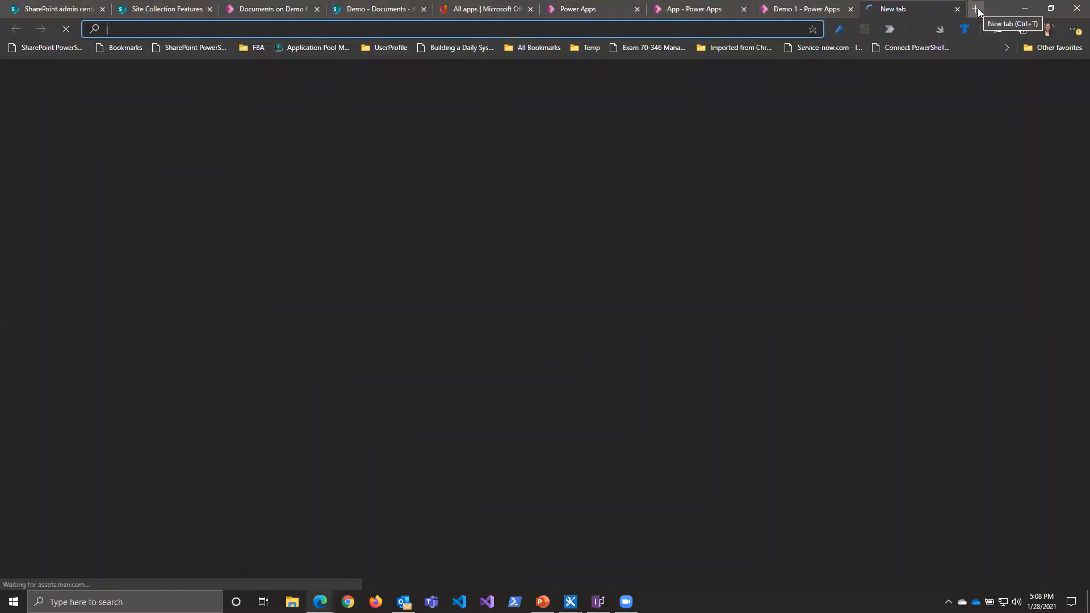
pyautogui.write('P')
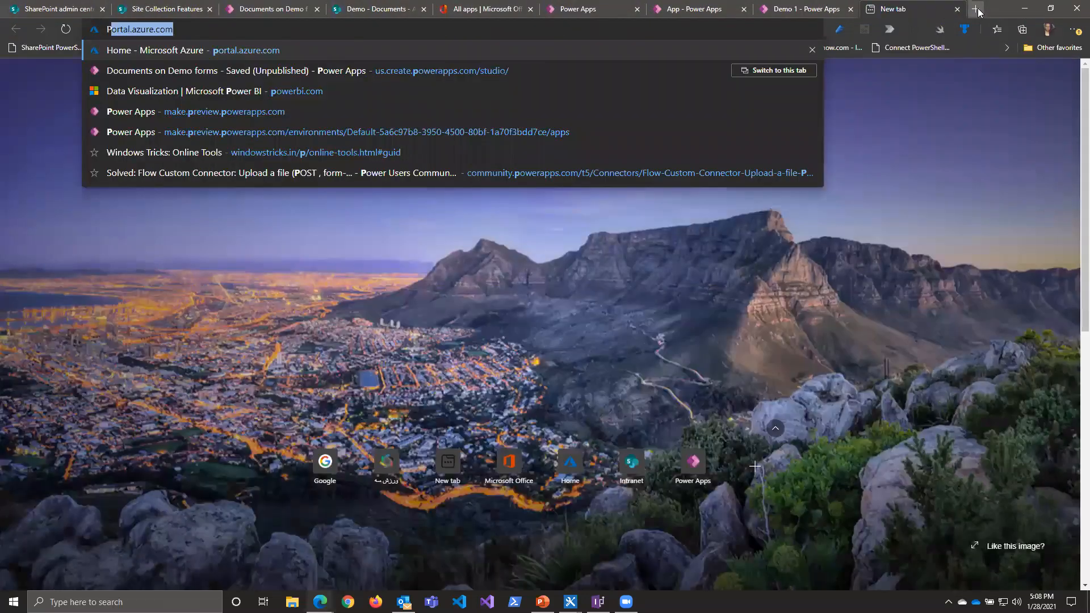
pyautogui.press('Escape')
# Step: Switch to Power Automate from the Office all-apps page and dismiss the connection reauthentication prompt
pyautogui.click(490, 9)
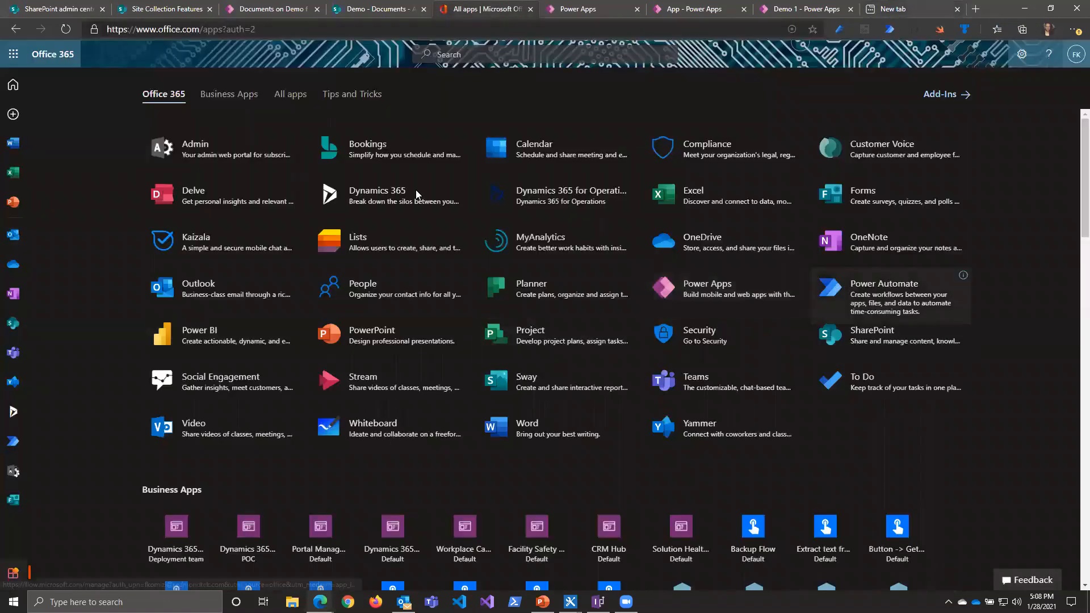
pyautogui.click(852, 281)
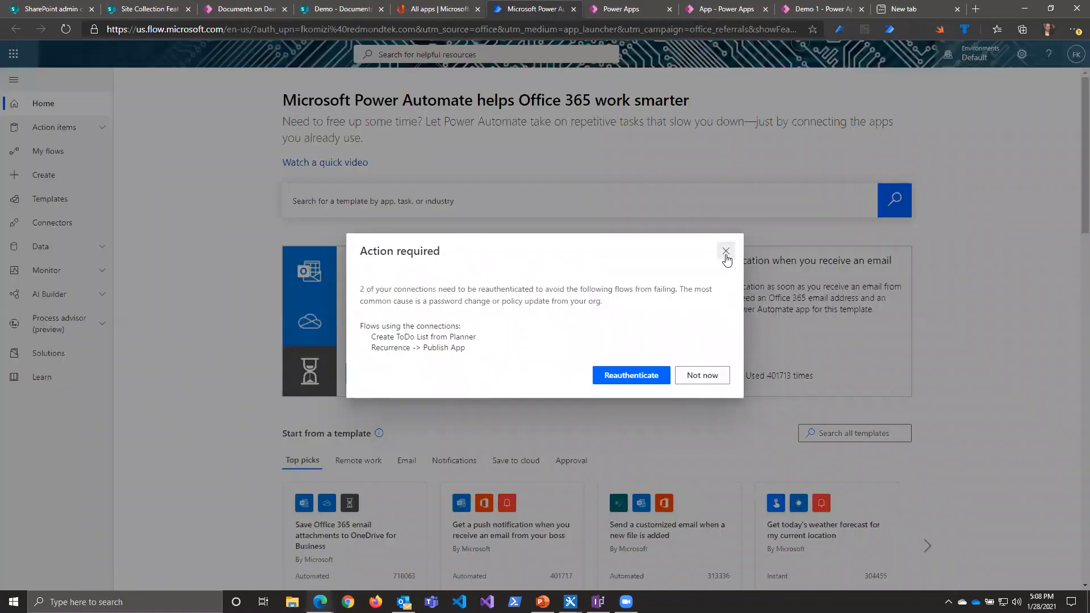
pyautogui.click(725, 252)
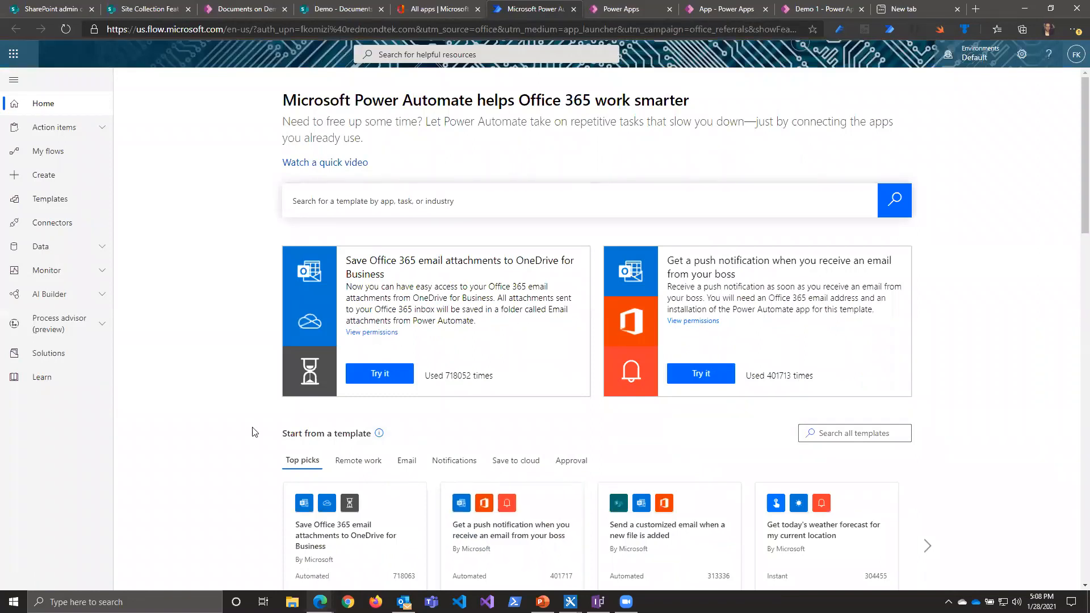
# Step: Review the Power Automate home page, including featured templates with their usage, template categories, popular services and multistep flows
pyautogui.scroll(-3, 247, 432)
pyautogui.scroll(2, 247, 432)
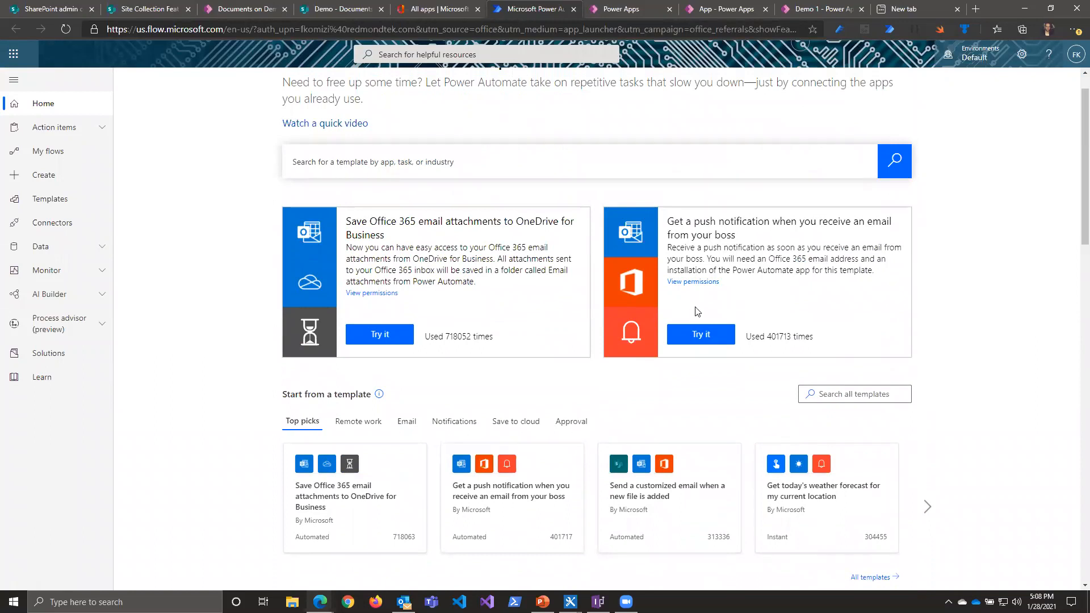
pyautogui.moveTo(449, 339); pyautogui.dragTo(418, 337)
pyautogui.moveTo(779, 338); pyautogui.dragTo(736, 336)
pyautogui.scroll(-4, 365, 377)
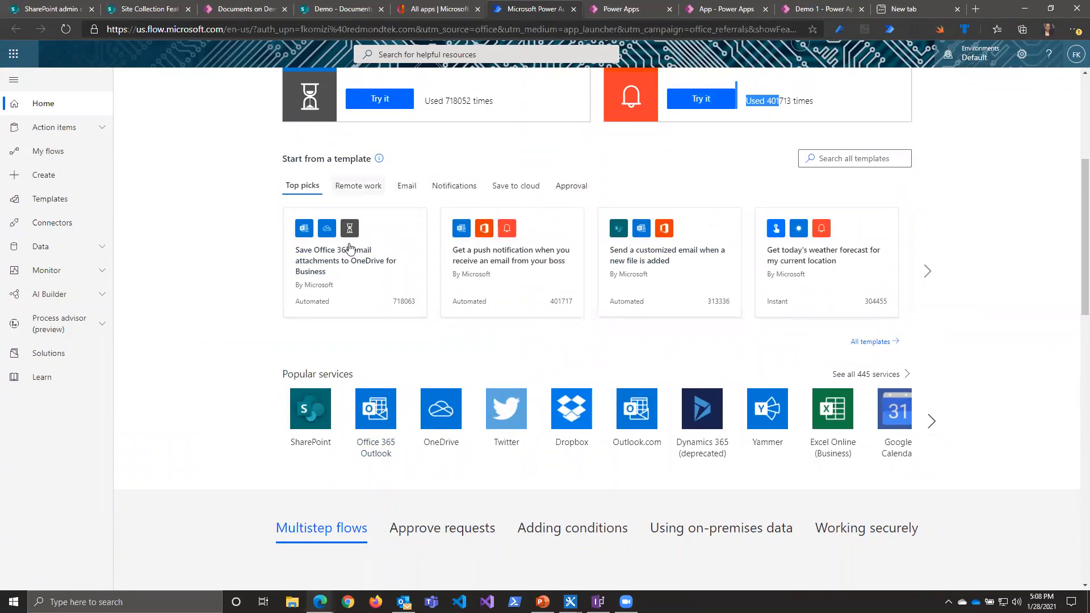
pyautogui.scroll(1, 220, 300)
pyautogui.scroll(-2, 220, 300)
pyautogui.scroll(-3, 220, 304)
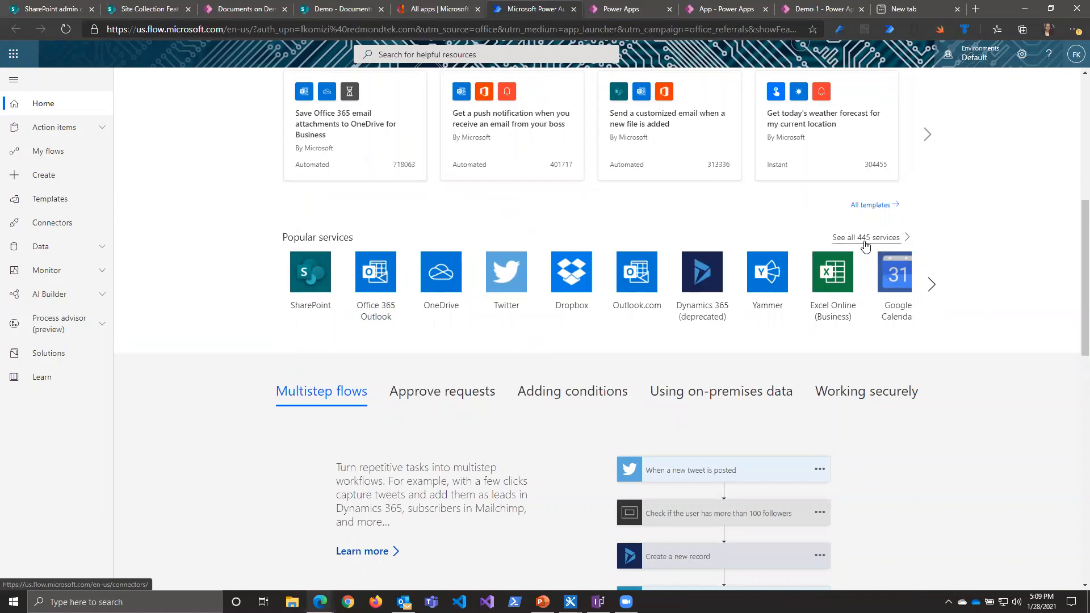
pyautogui.scroll(-10, 322, 442)
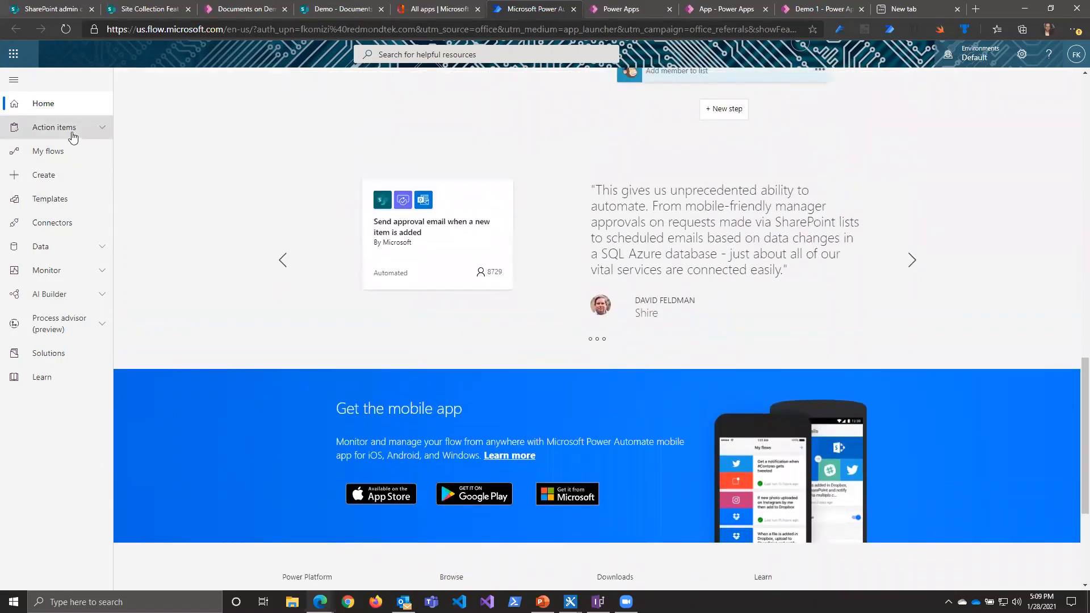
# Step: View the received approvals under the action items, and go to the list of existing flows
pyautogui.click(73, 134)
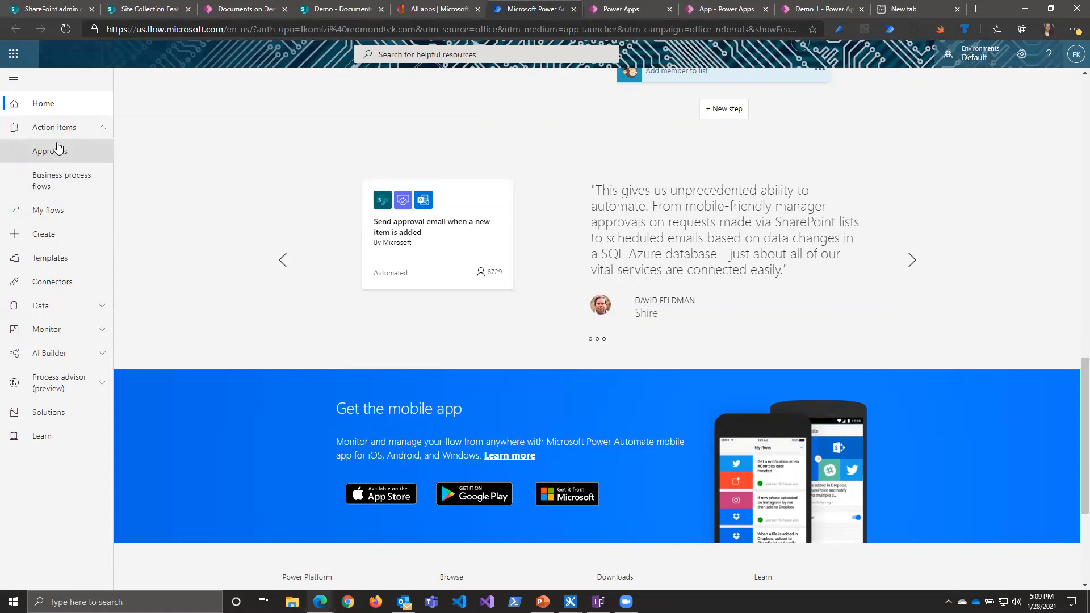
pyautogui.click(35, 157)
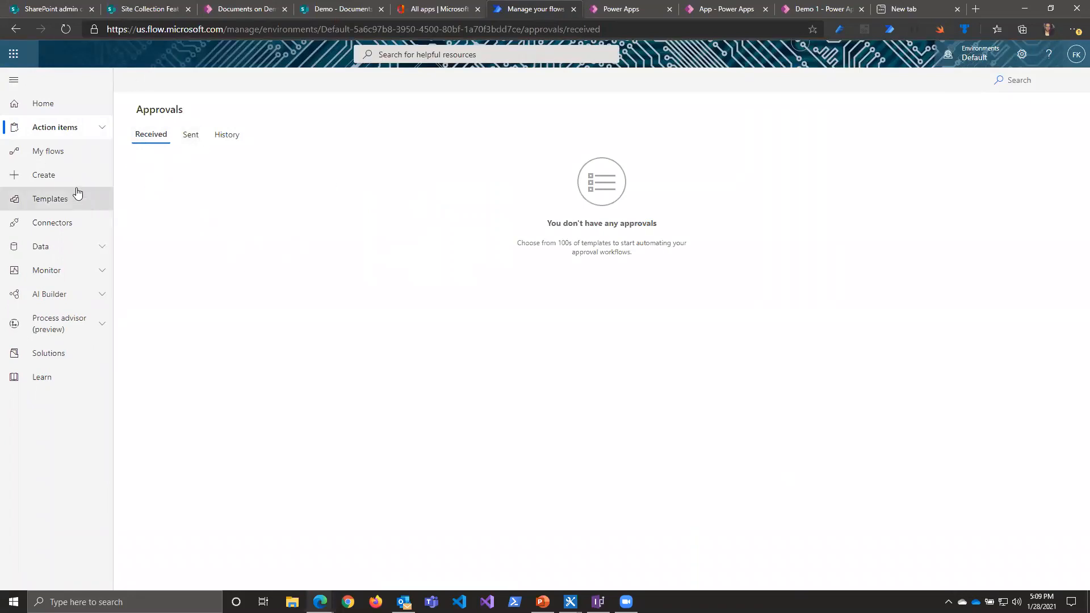
pyautogui.click(47, 150)
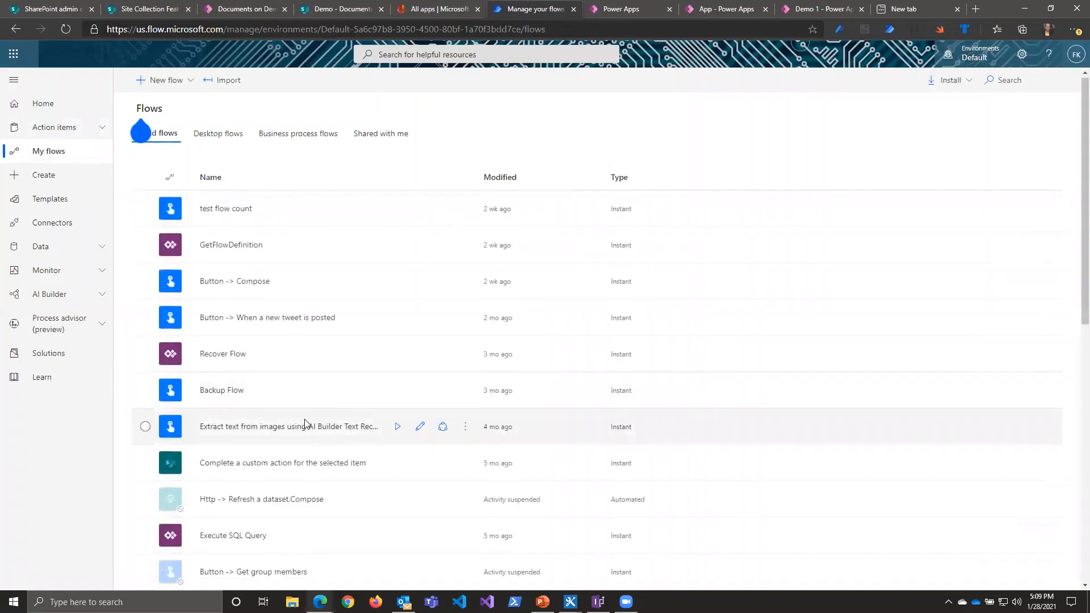
# Step: Review the cloud flows, the flows shared with the account and the desktop flows, dismissing the free trial offer, and return to the cloud flows
pyautogui.scroll(-5, 301, 414)
pyautogui.scroll(5, 300, 410)
pyautogui.click(141, 134)
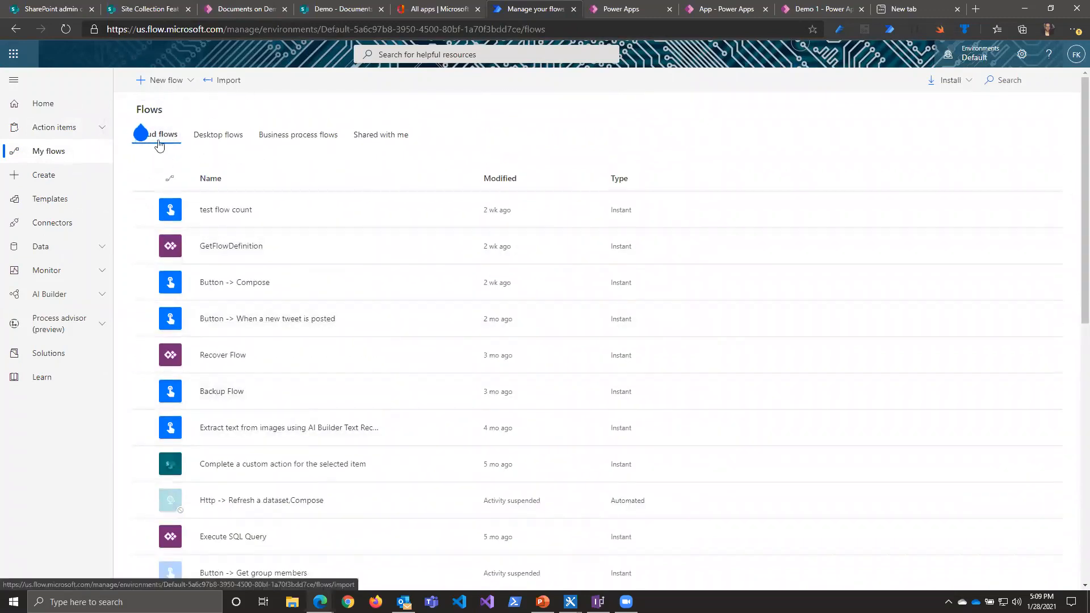
pyautogui.click(321, 142)
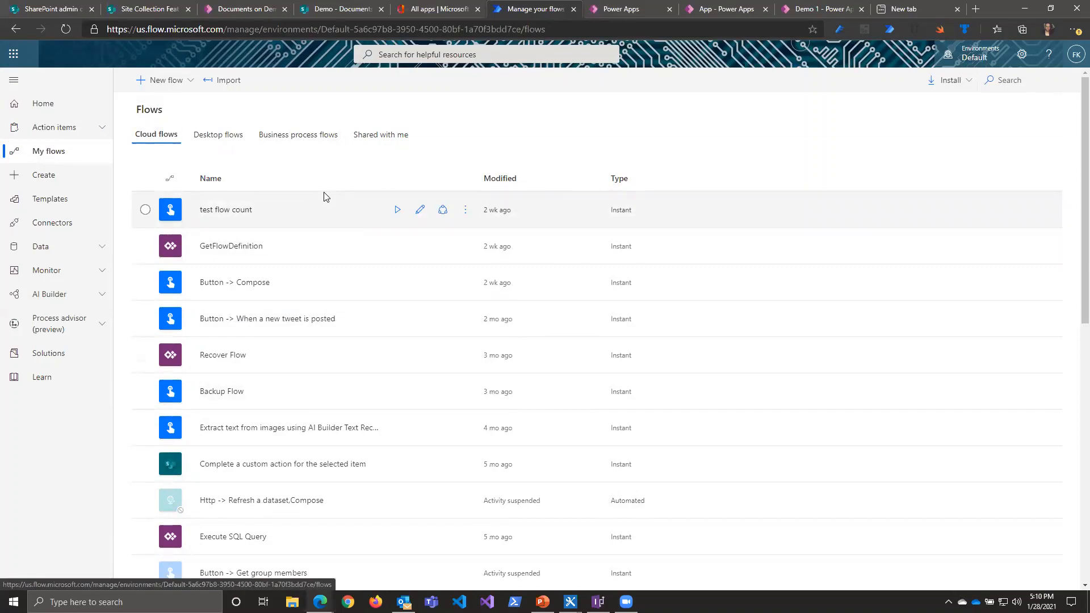
pyautogui.click(380, 137)
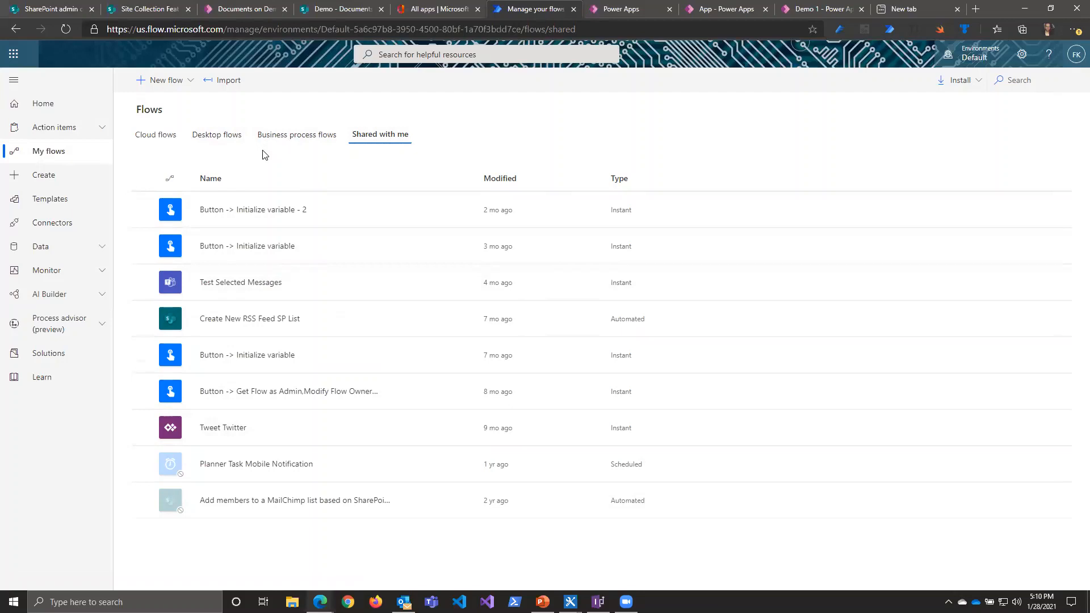
pyautogui.click(218, 136)
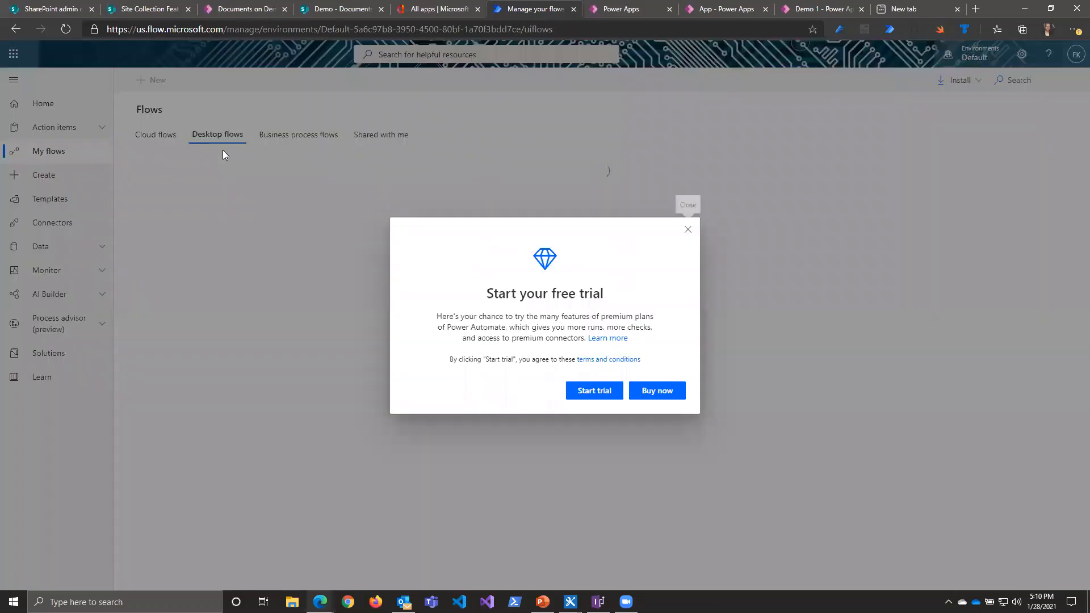
pyautogui.click(687, 230)
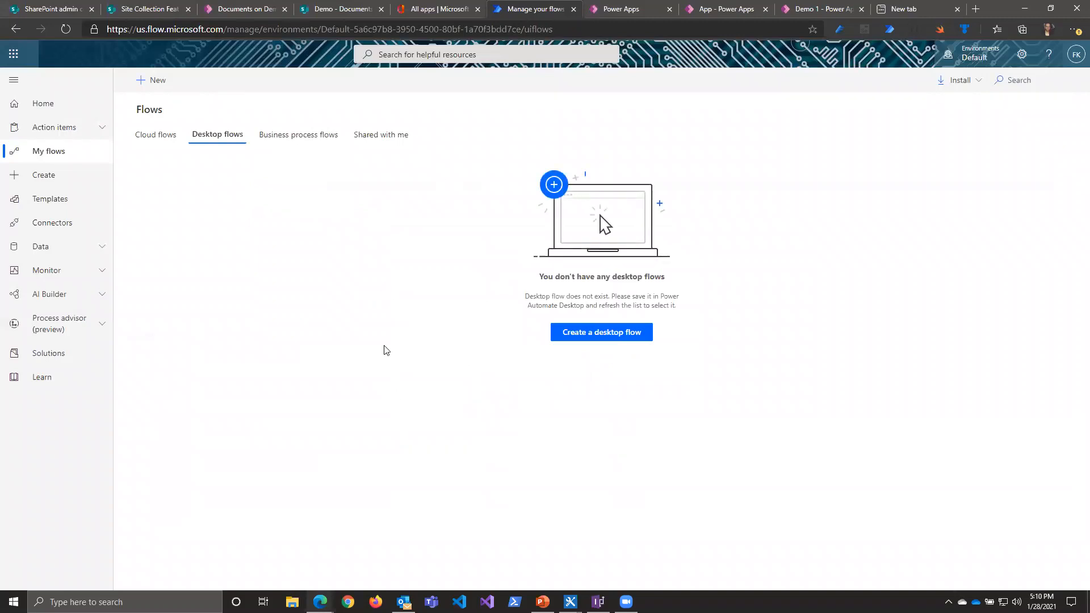
pyautogui.click(146, 135)
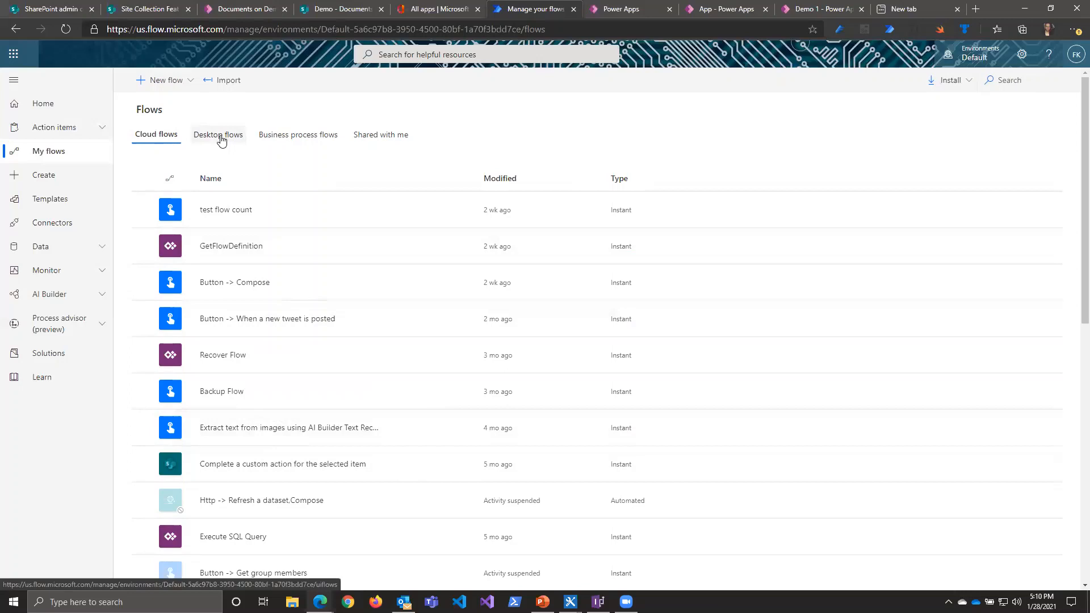
# Step: Look over the new flow types, the ways to make a flow and the full template gallery
pyautogui.click(186, 82)
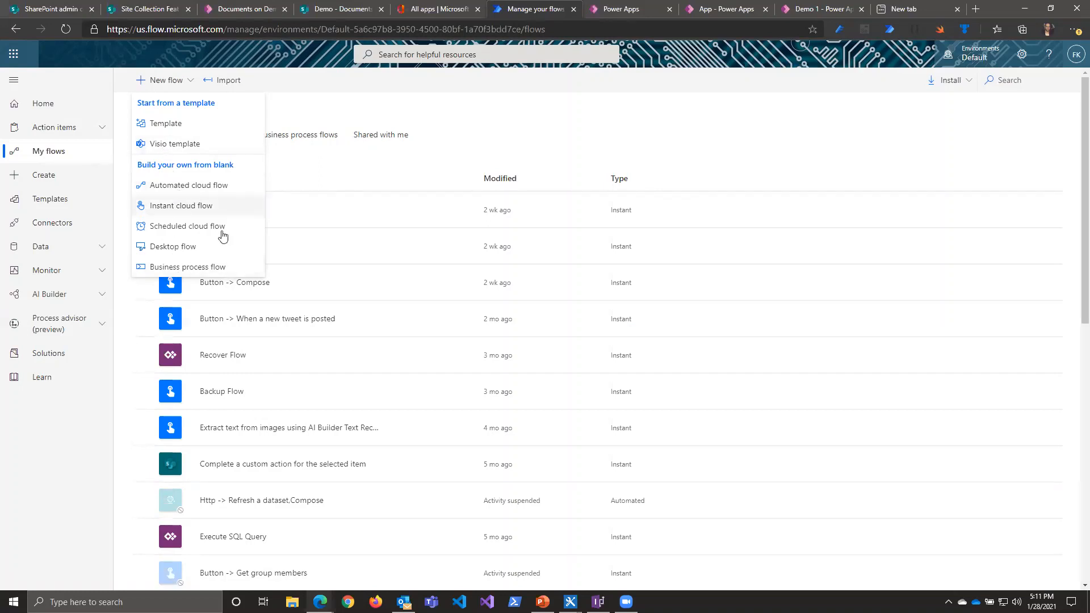
pyautogui.click(59, 185)
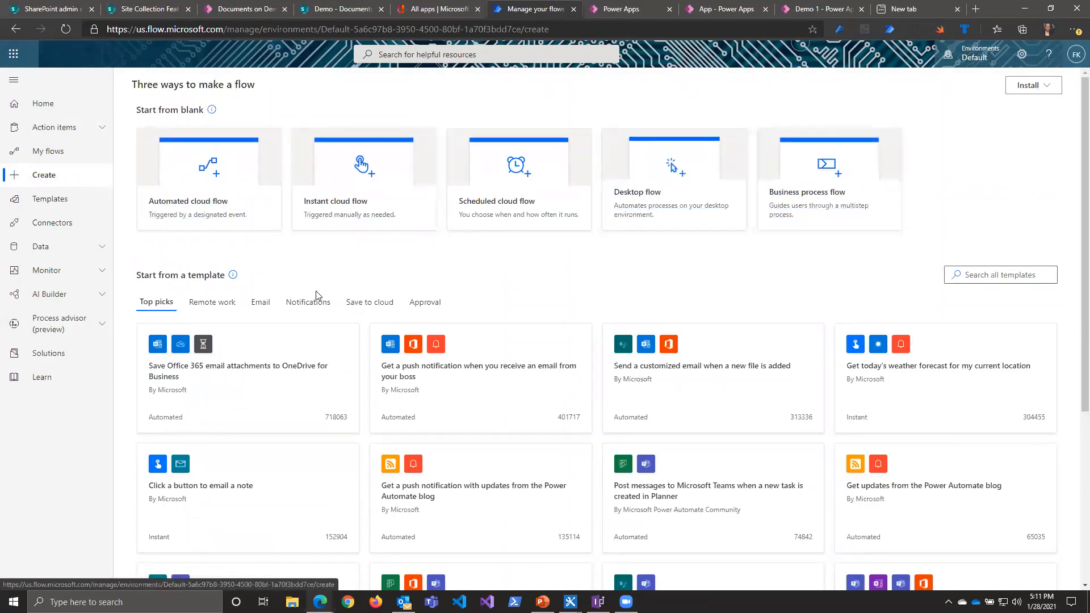
pyautogui.scroll(-1, 397, 426)
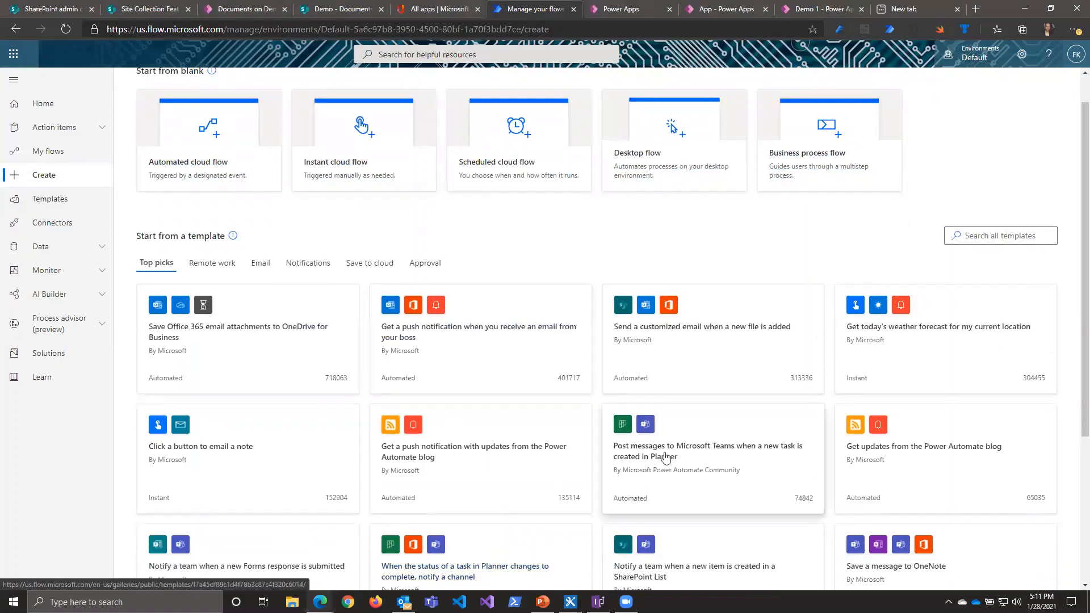
pyautogui.click(55, 204)
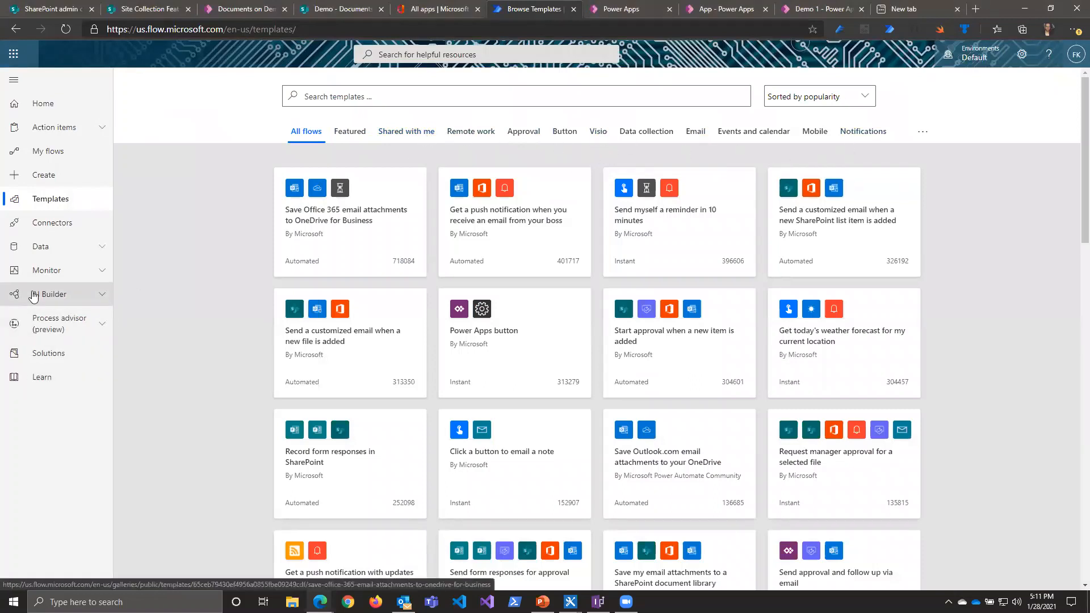
# Step: Review the supported connectors and the list of existing connections in the Default environment
pyautogui.click(65, 229)
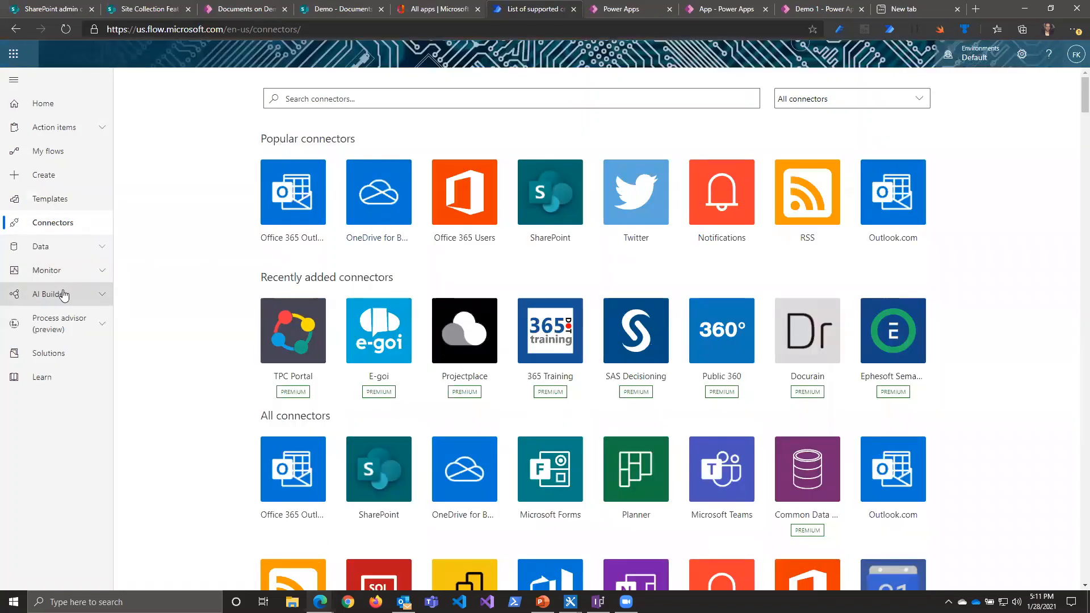
pyautogui.click(74, 257)
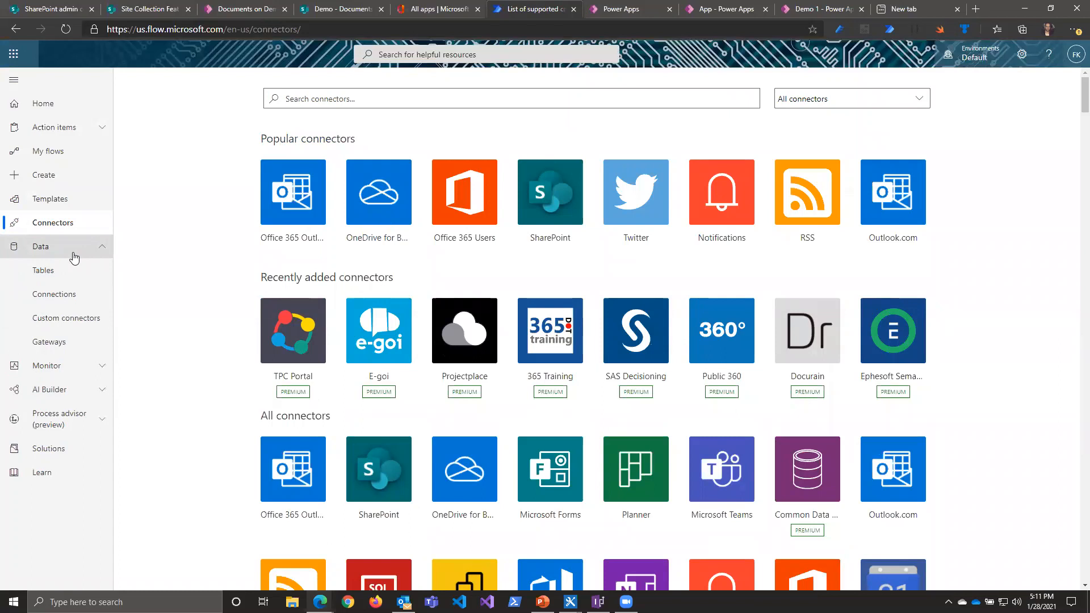
pyautogui.click(61, 299)
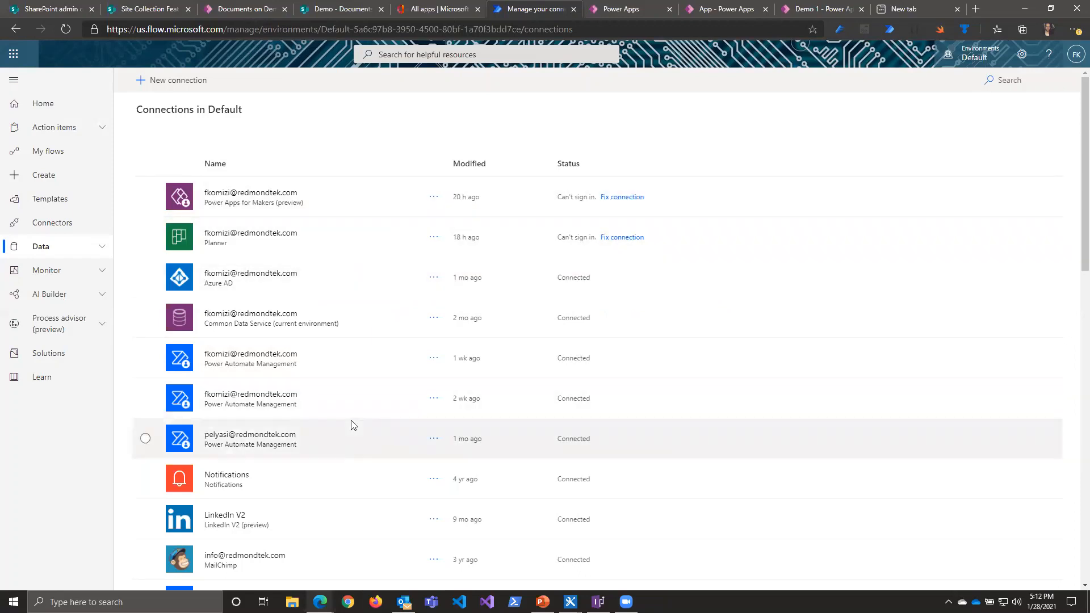
pyautogui.scroll(-8, 329, 420)
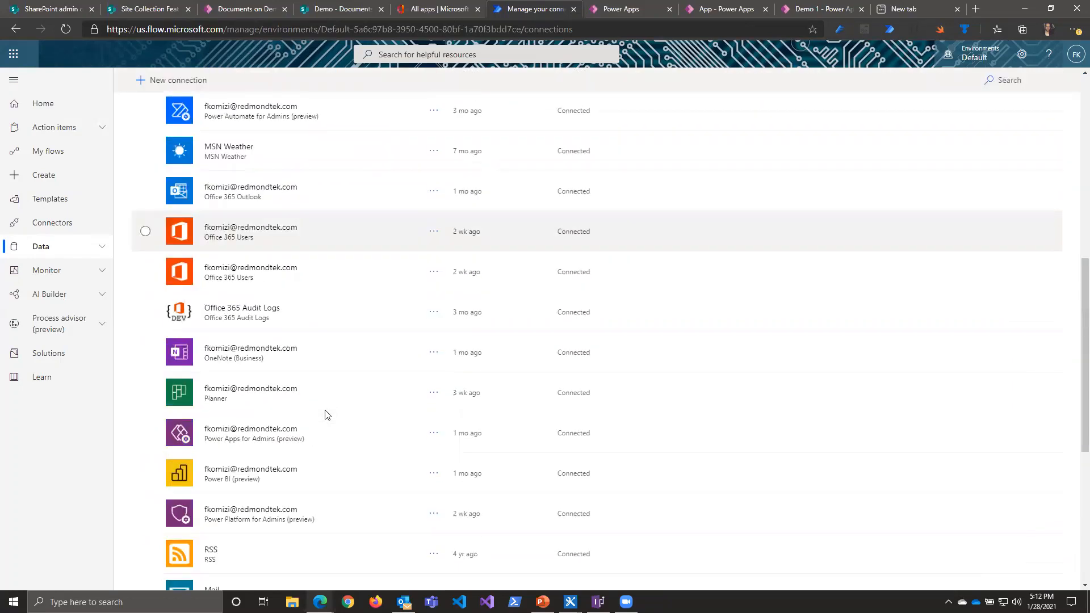
pyautogui.scroll(6, 326, 415)
pyautogui.scroll(2, 327, 414)
pyautogui.scroll(1, 327, 415)
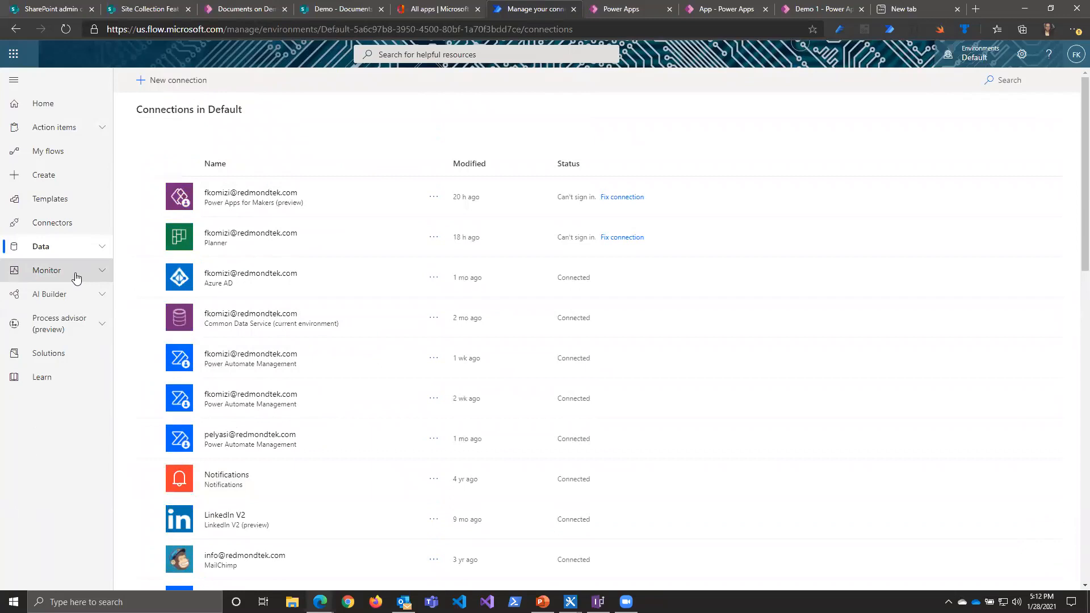
# Step: View the recent cloud flow activity, and open the GetFlowDefinition flow's details with its 28-day run history
pyautogui.click(76, 278)
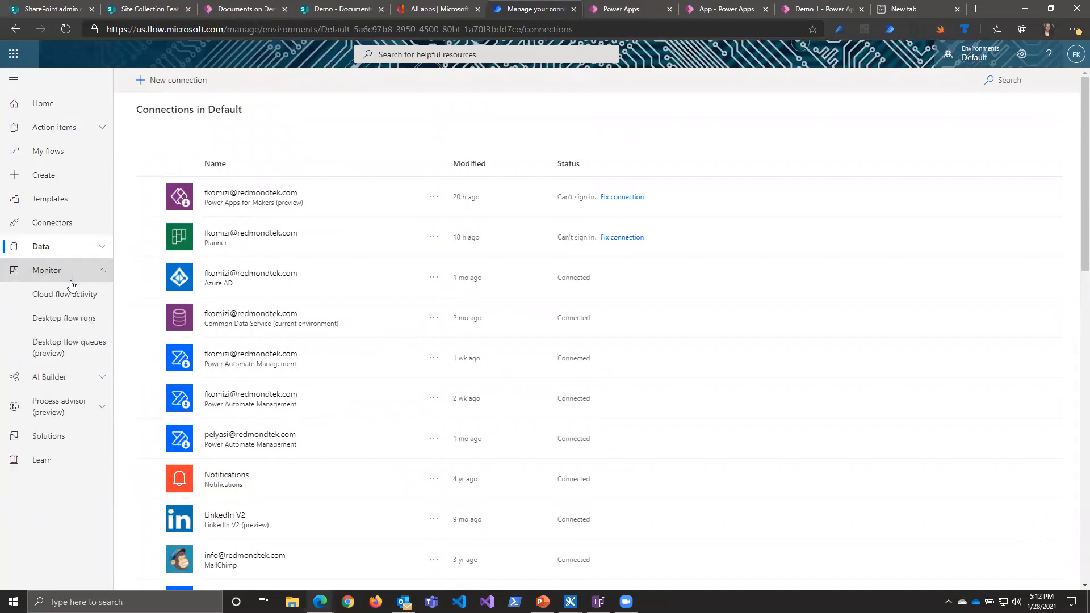
pyautogui.click(68, 297)
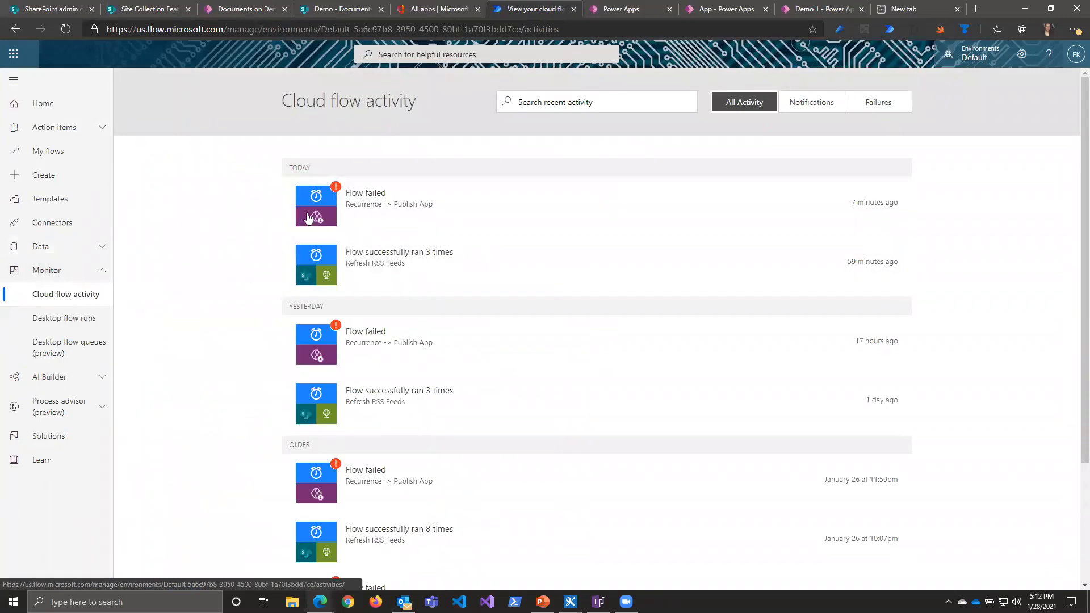
pyautogui.click(55, 154)
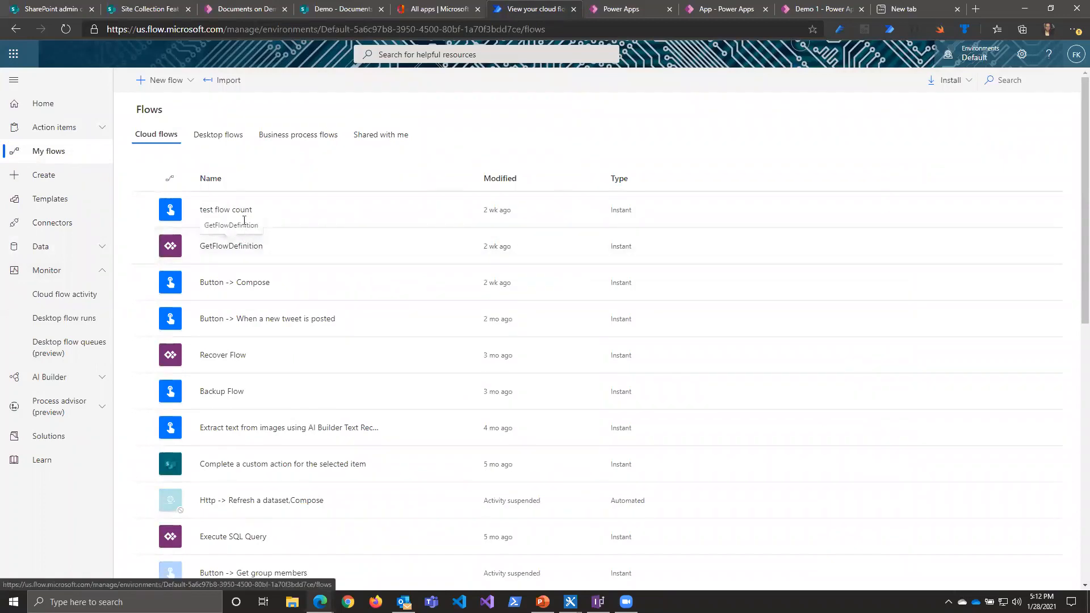
pyautogui.click(244, 245)
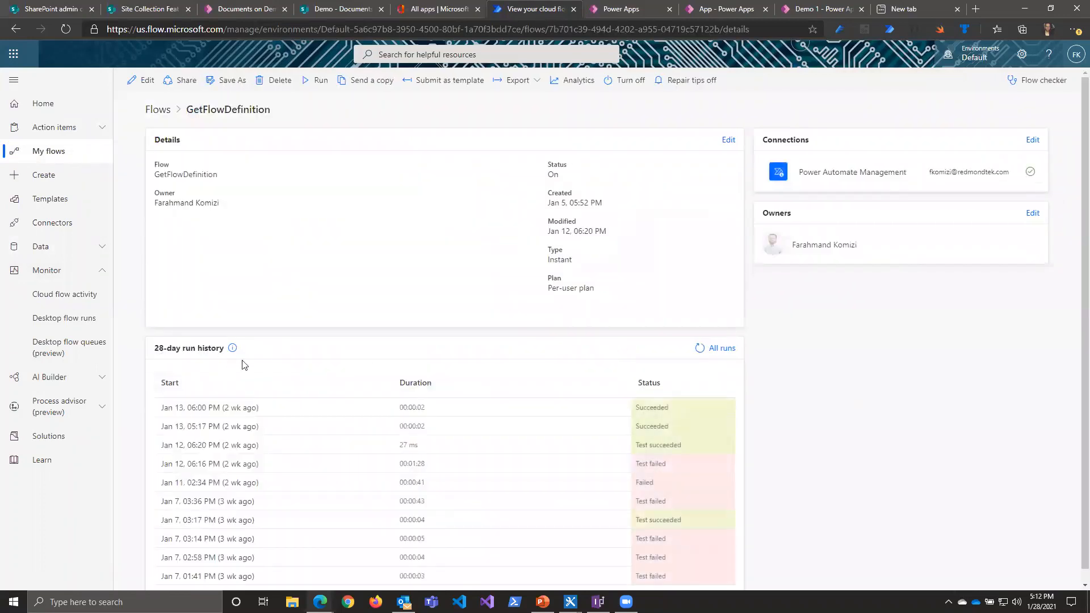
pyautogui.scroll(-1, 356, 379)
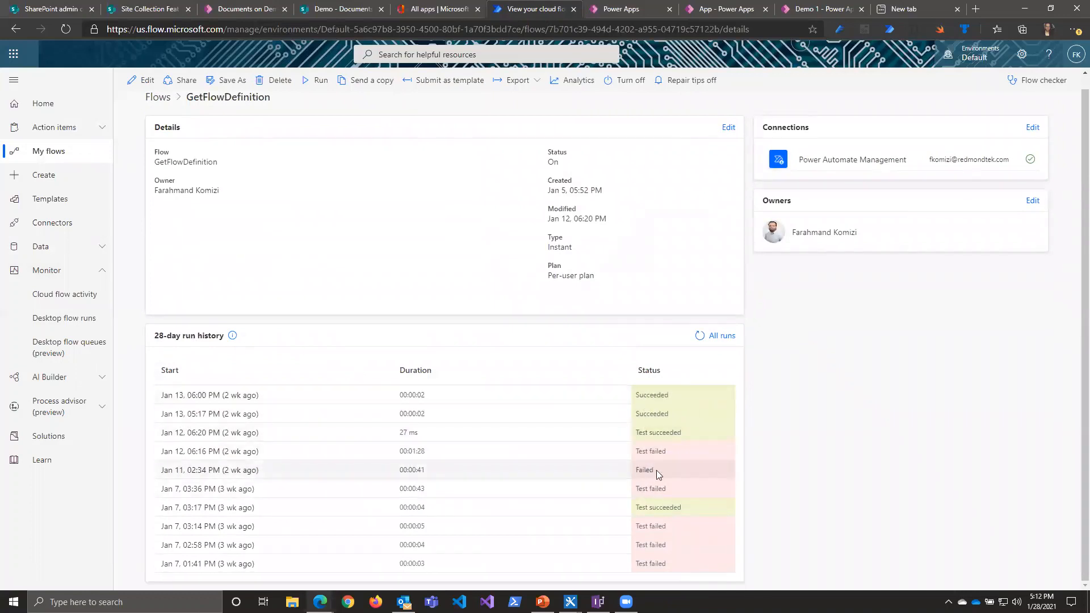
# Step: Open the failed Jan 11, 02:34 PM run and go to the failed iteration of Apply to each 2
pyautogui.click(289, 449)
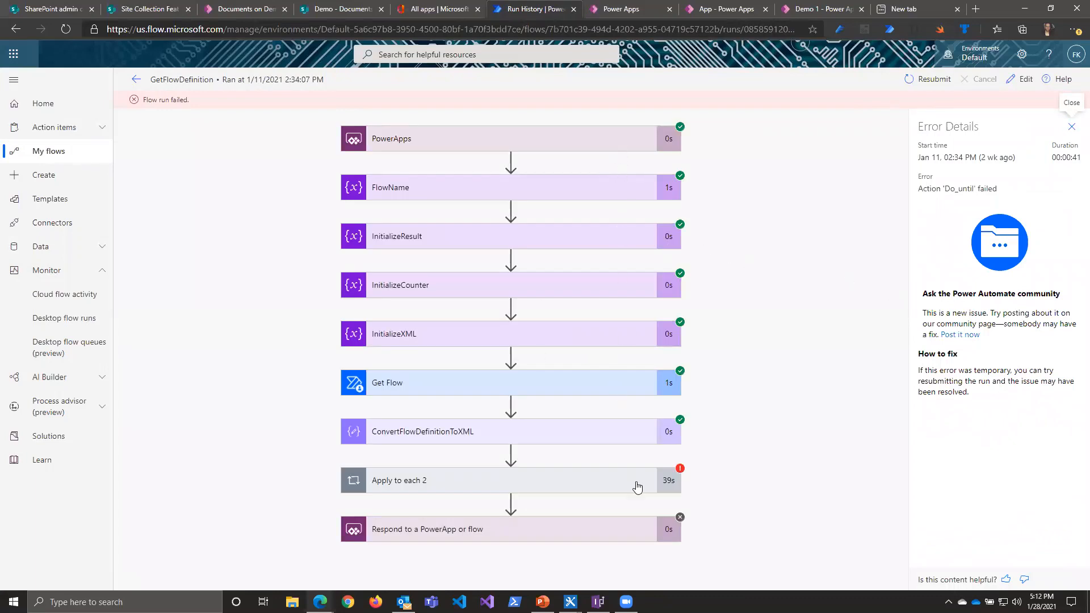
pyautogui.click(578, 480)
pyautogui.scroll(-3, 522, 431)
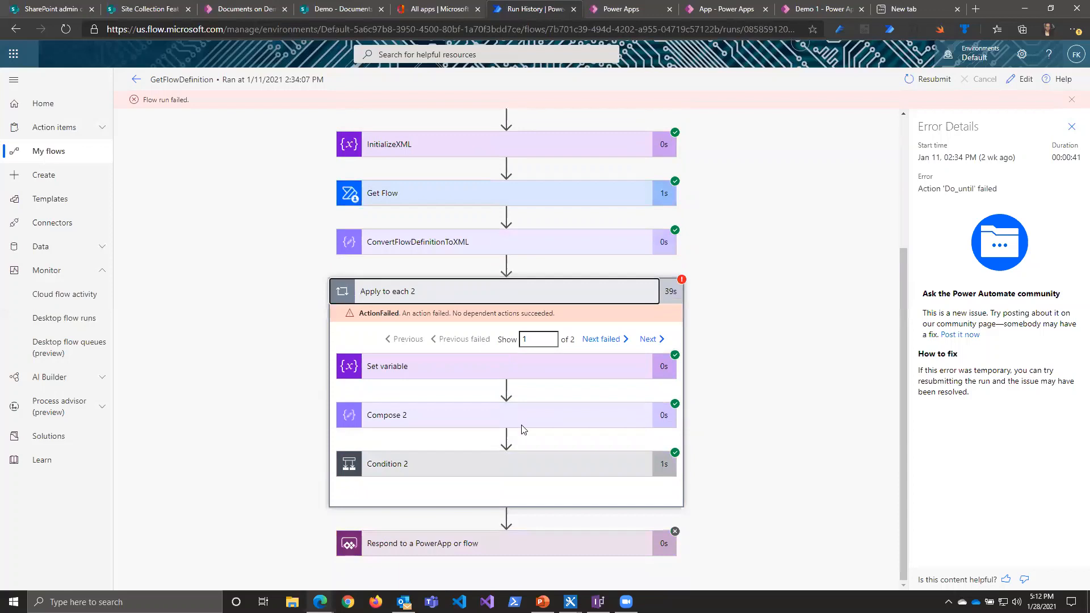
pyautogui.click(598, 341)
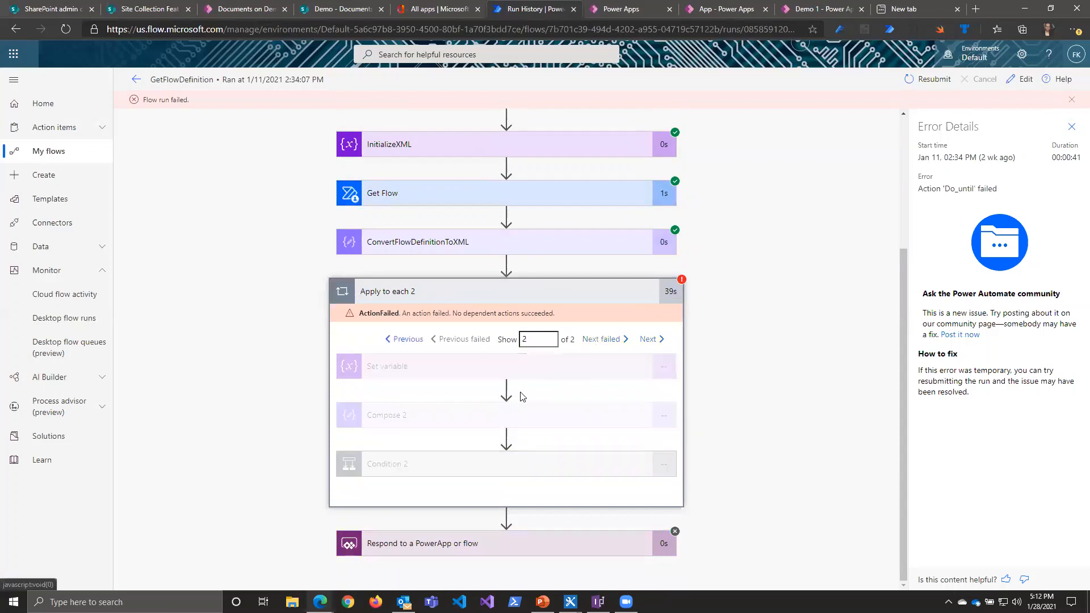
# Step: Expand Condition 2 and its failed Do until loop, and step through the loop to iteration 4
pyautogui.click(562, 467)
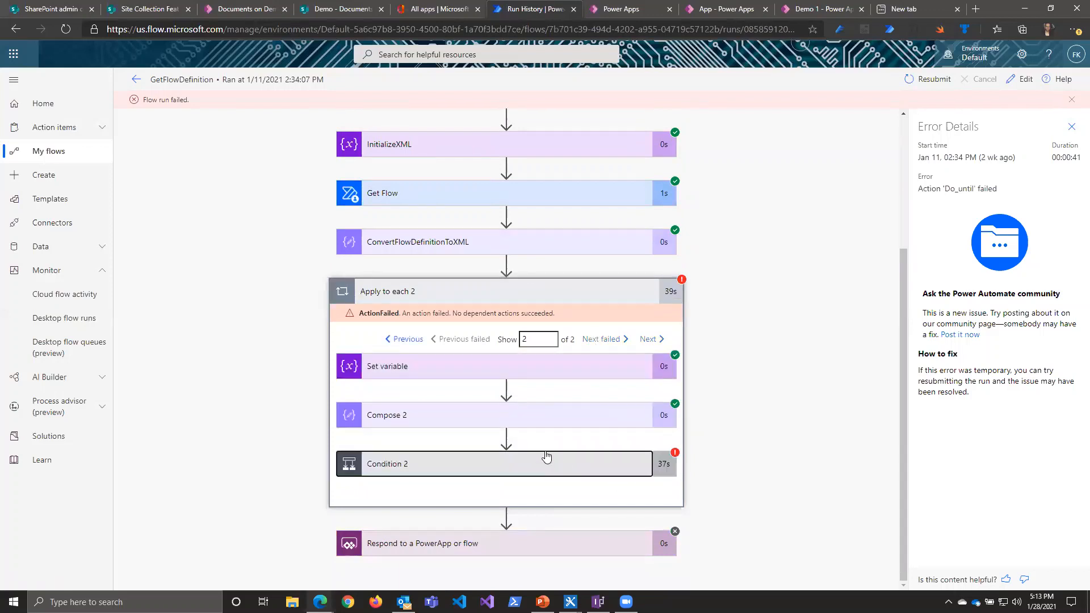
pyautogui.scroll(-3, 545, 457)
pyautogui.click(407, 504)
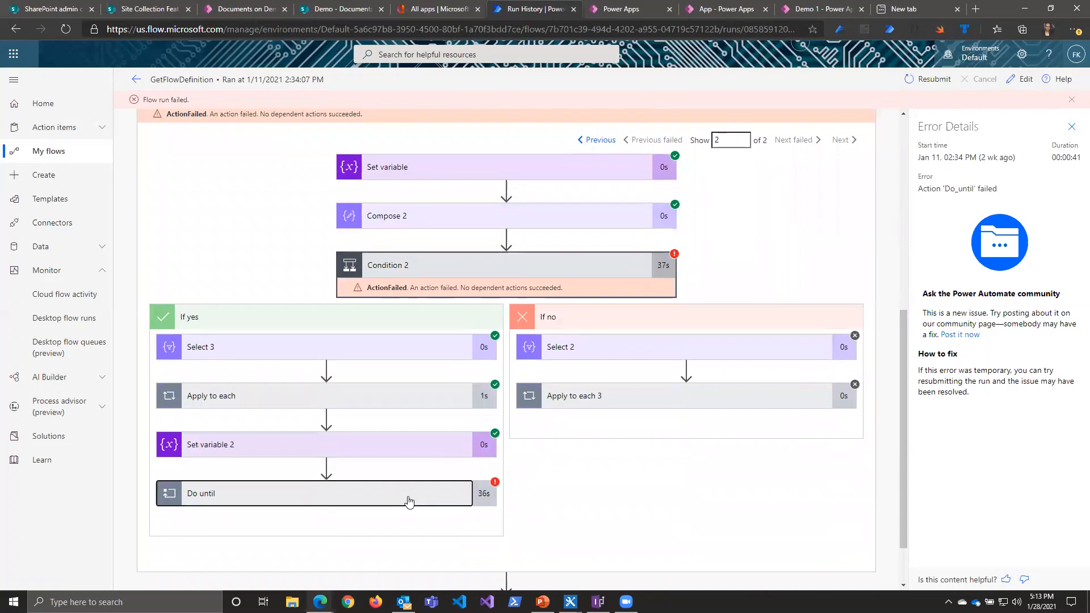
pyautogui.scroll(-6, 415, 477)
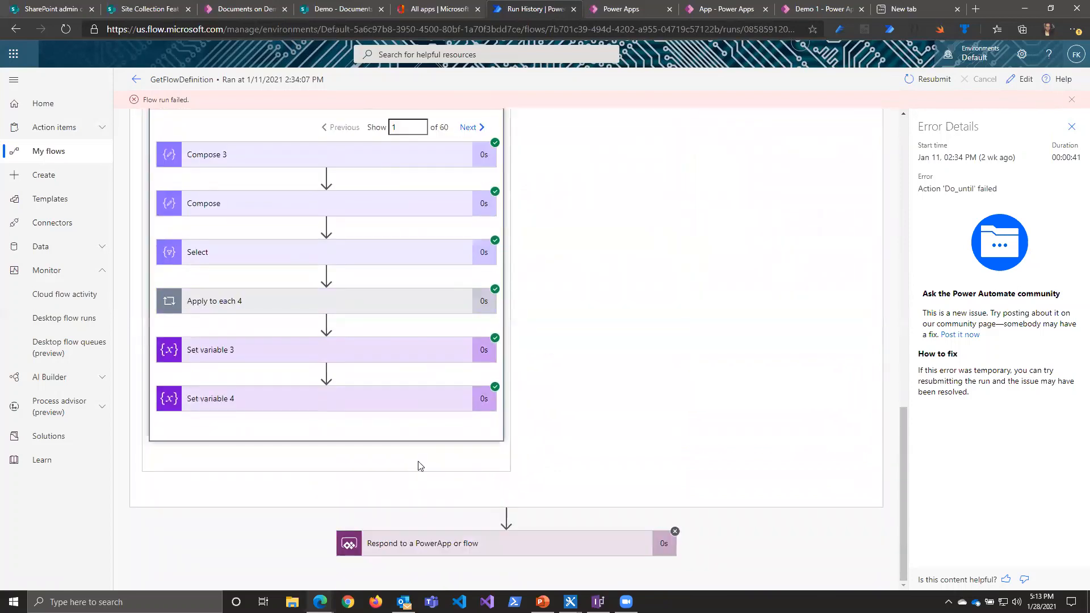
pyautogui.scroll(3, 419, 466)
pyautogui.click(471, 291)
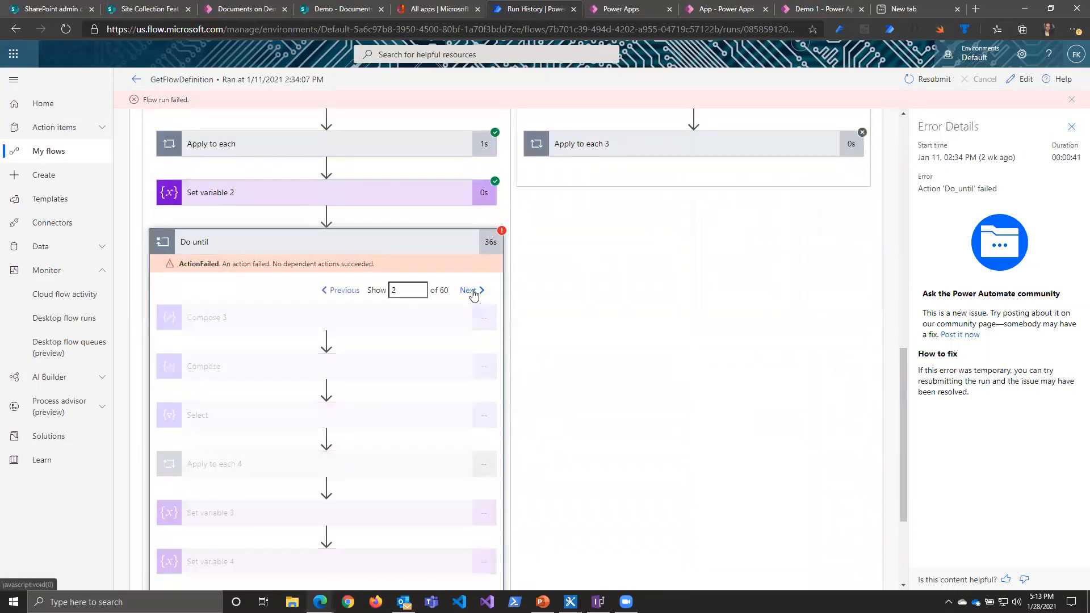
pyautogui.click(471, 290)
pyautogui.click(473, 292)
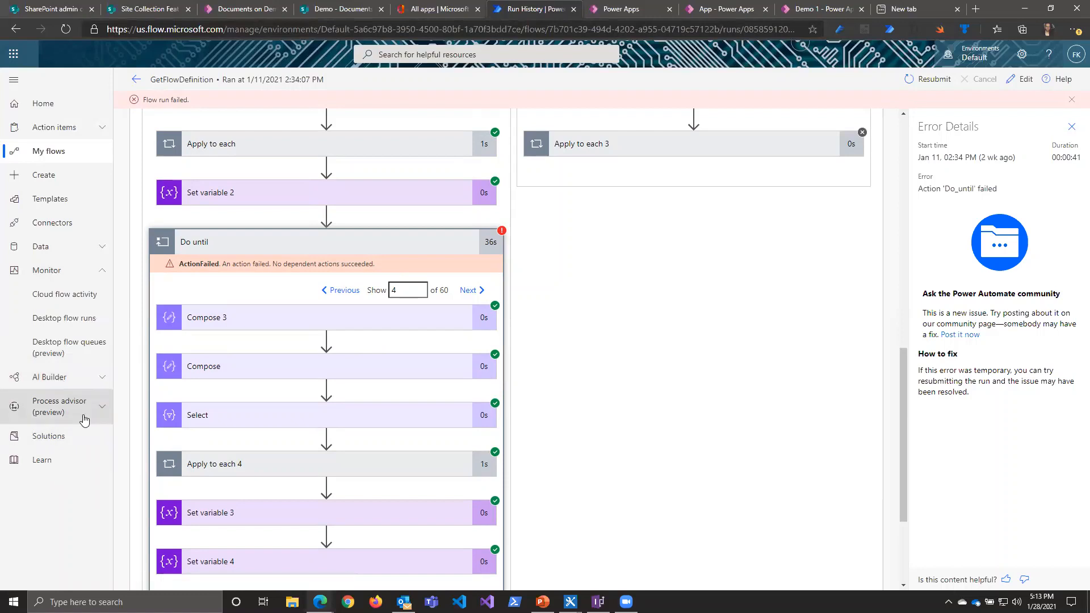
# Step: Start an automated cloud flow from blank, skipping the initial setup, and add the SharePoint trigger When an item is created
pyautogui.click(51, 174)
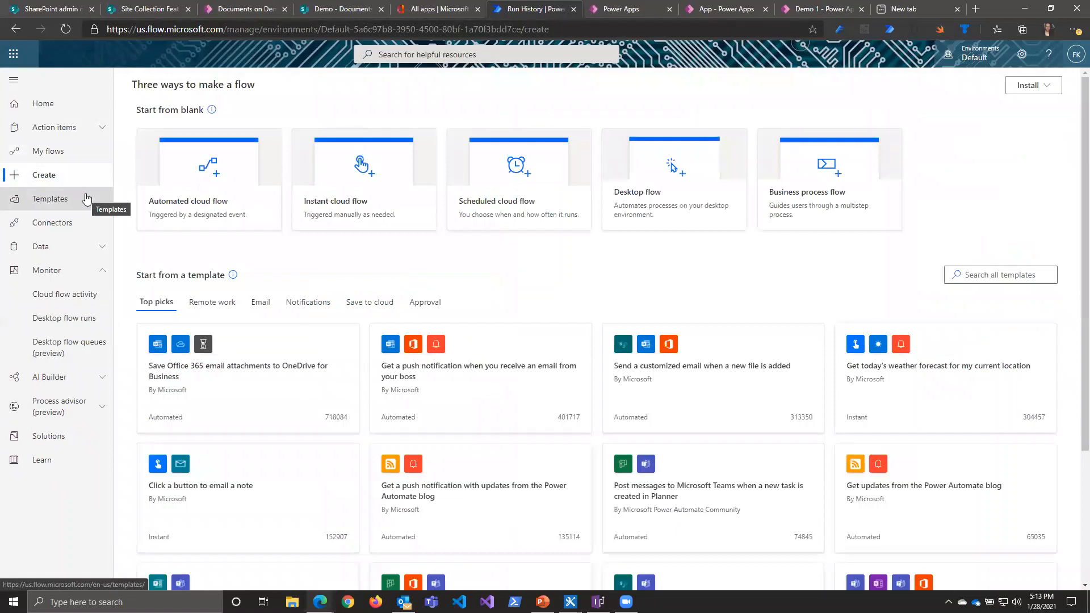
pyautogui.click(193, 210)
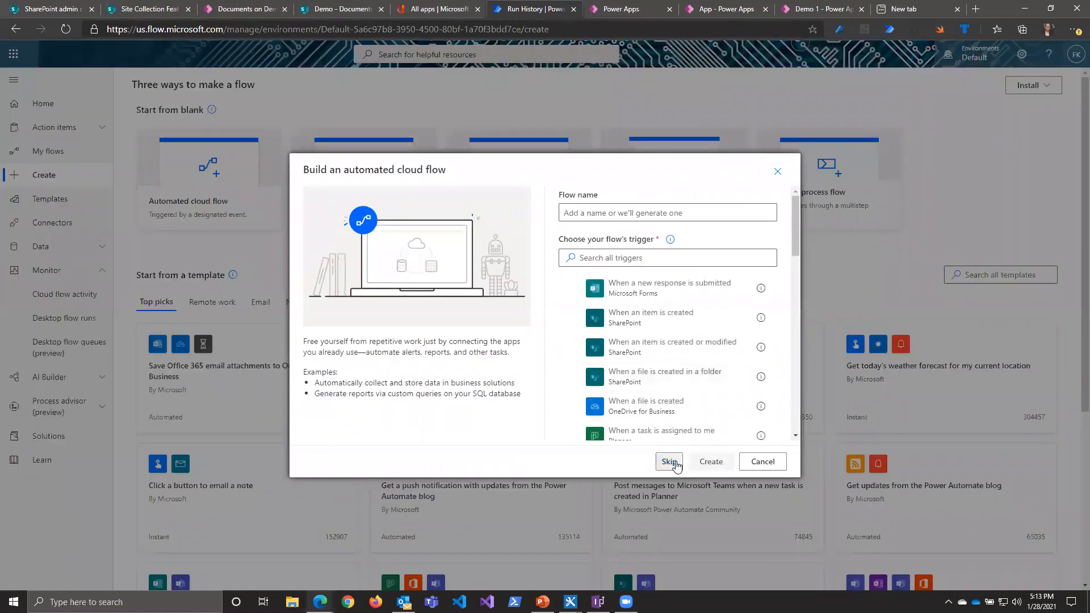
pyautogui.click(734, 391)
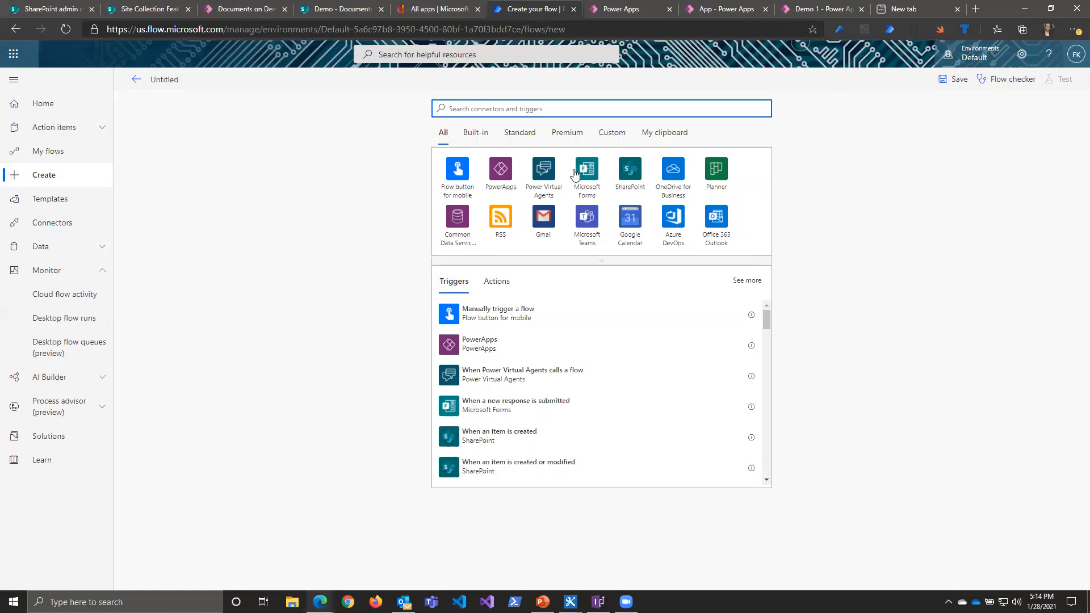
pyautogui.click(626, 172)
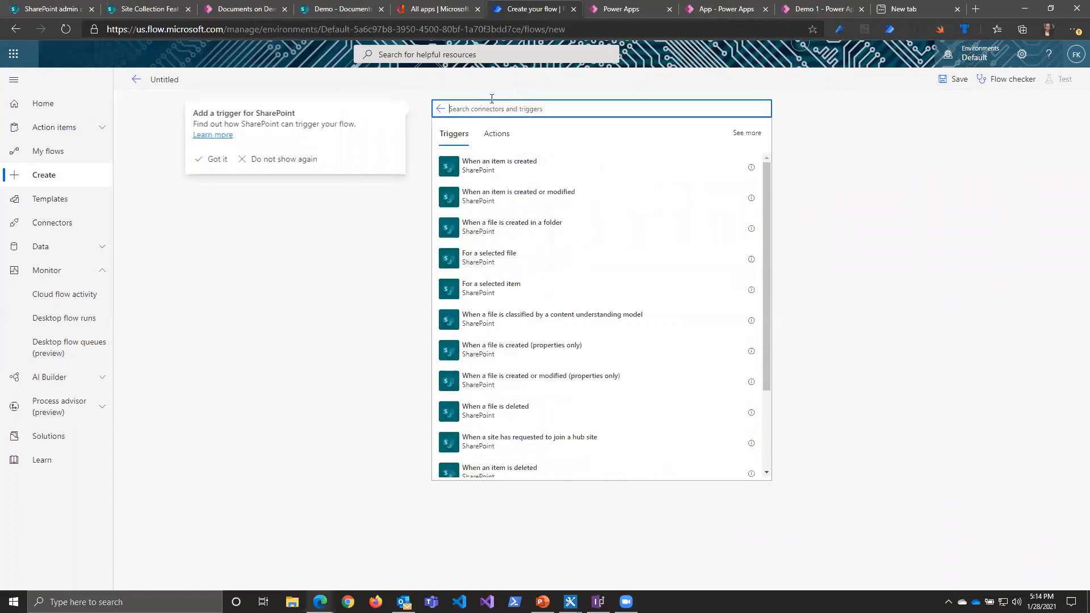
pyautogui.scroll(-3, 535, 297)
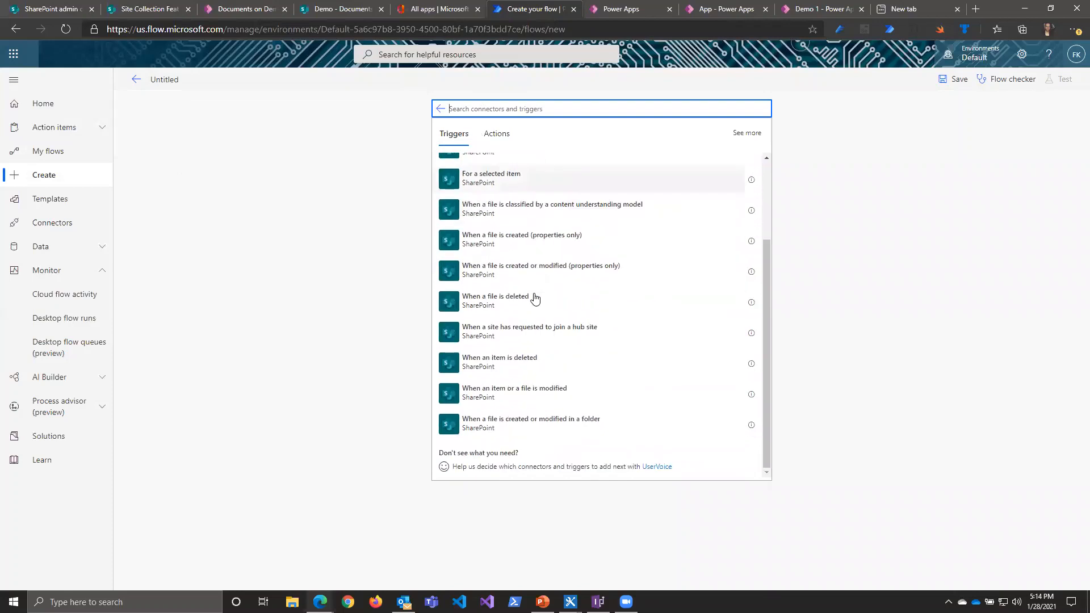
pyautogui.scroll(3, 535, 298)
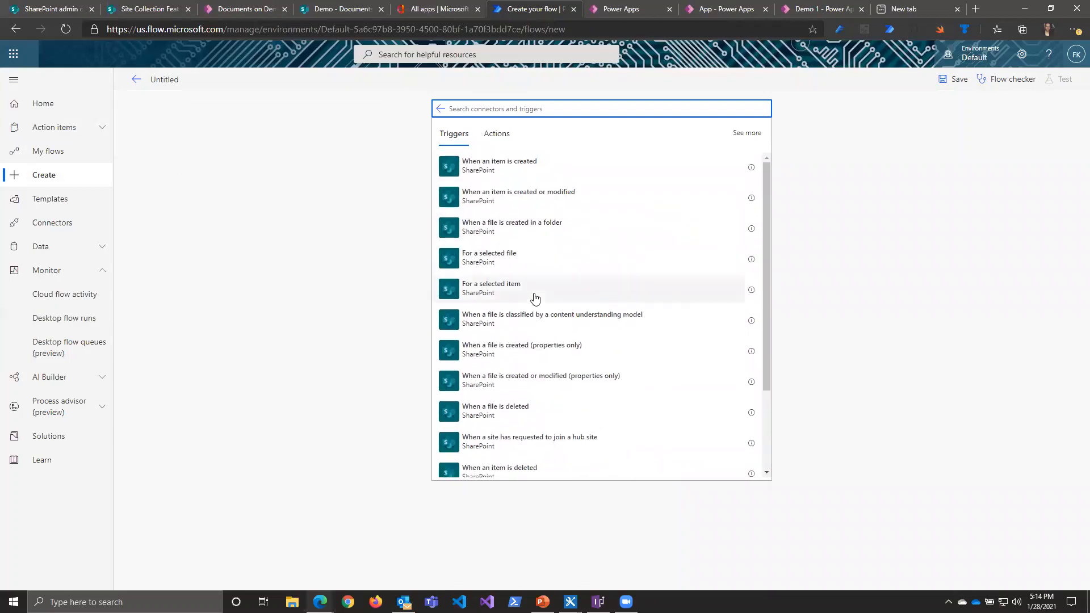
pyautogui.click(507, 170)
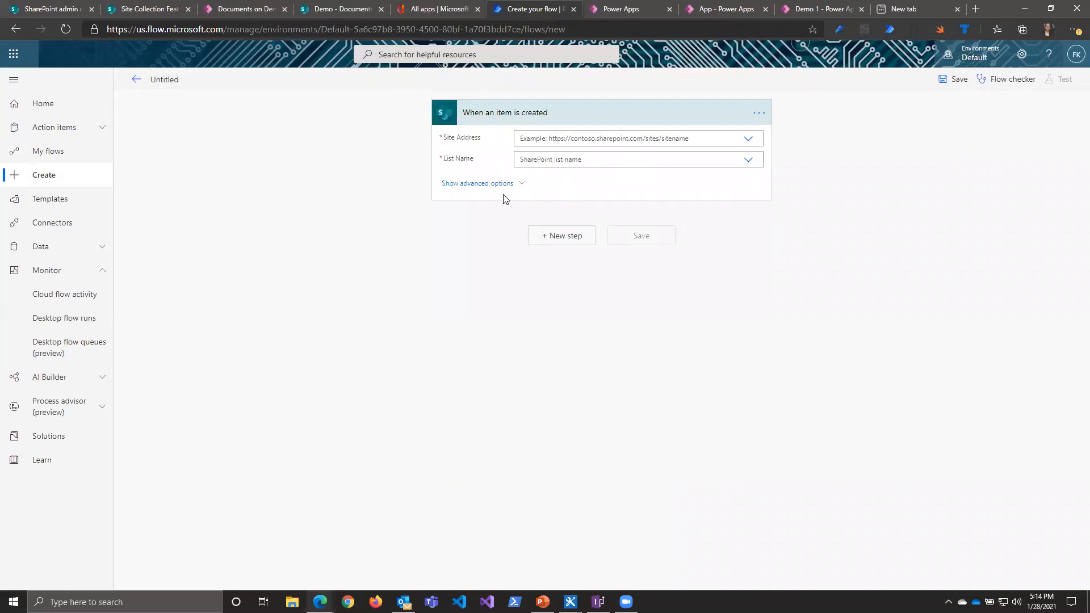
pyautogui.click(748, 141)
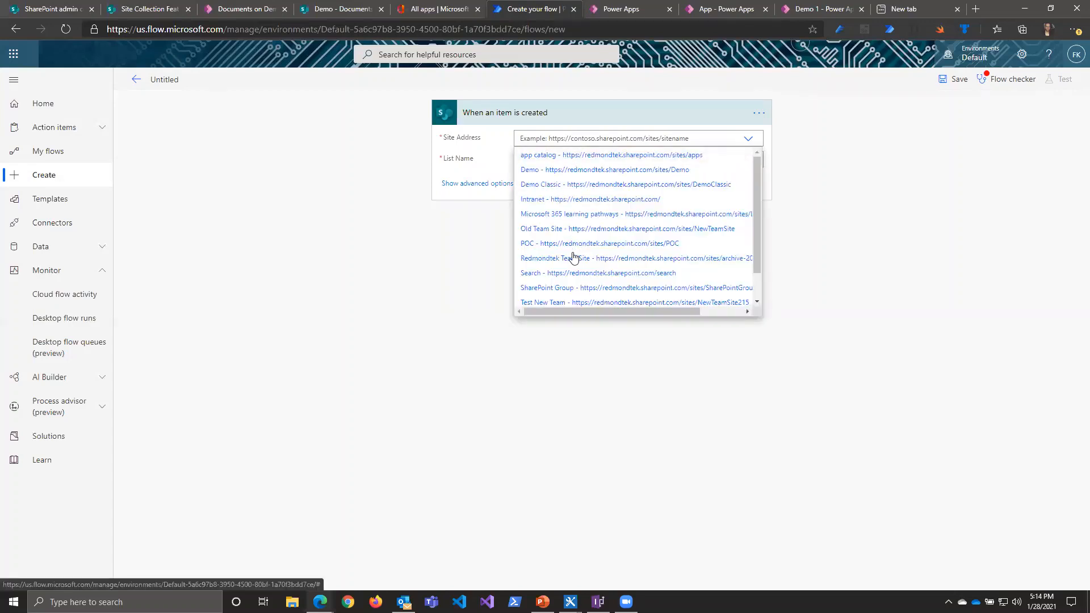
pyautogui.scroll(-1, 568, 234)
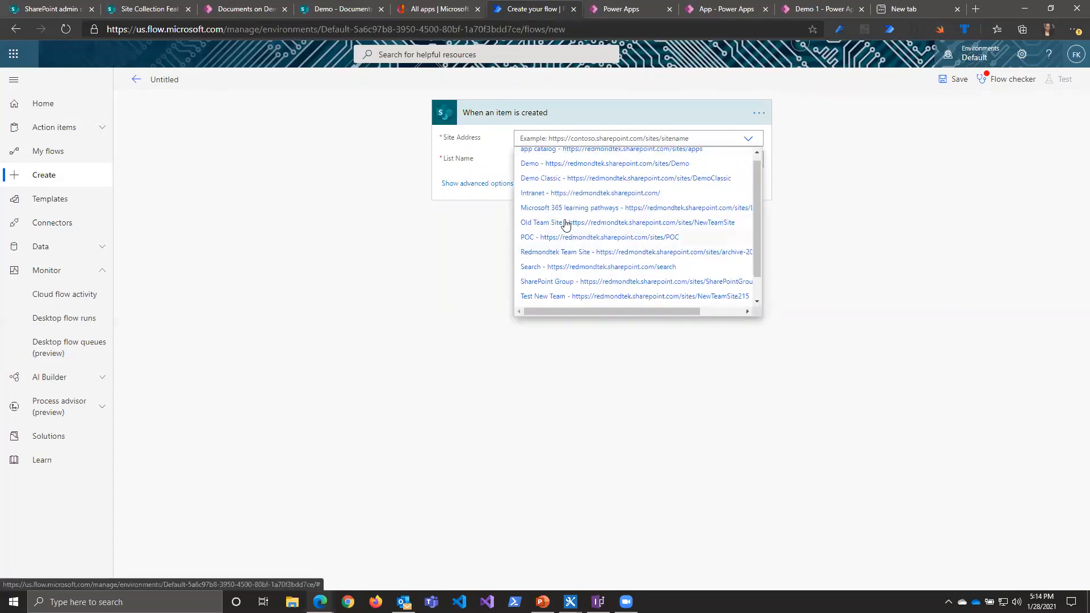
pyautogui.click(567, 162)
pyautogui.click(742, 165)
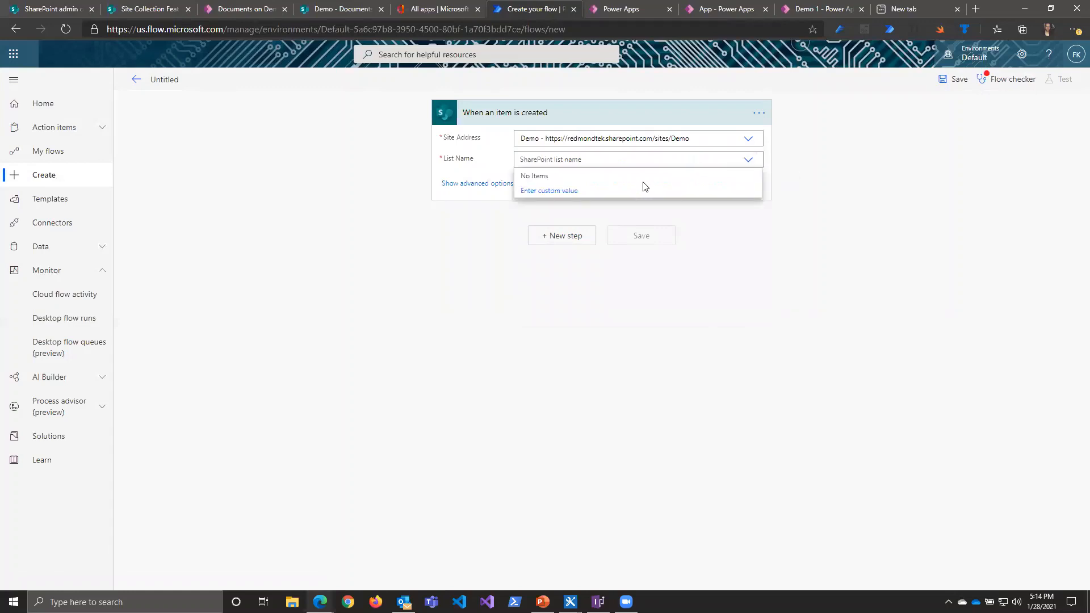
pyautogui.click(746, 162)
pyautogui.click(747, 163)
pyautogui.click(747, 163)
# Step: Delete the When an item is created trigger and add the SharePoint trigger When a file is created (properties only) instead
pyautogui.click(758, 112)
pyautogui.click(799, 256)
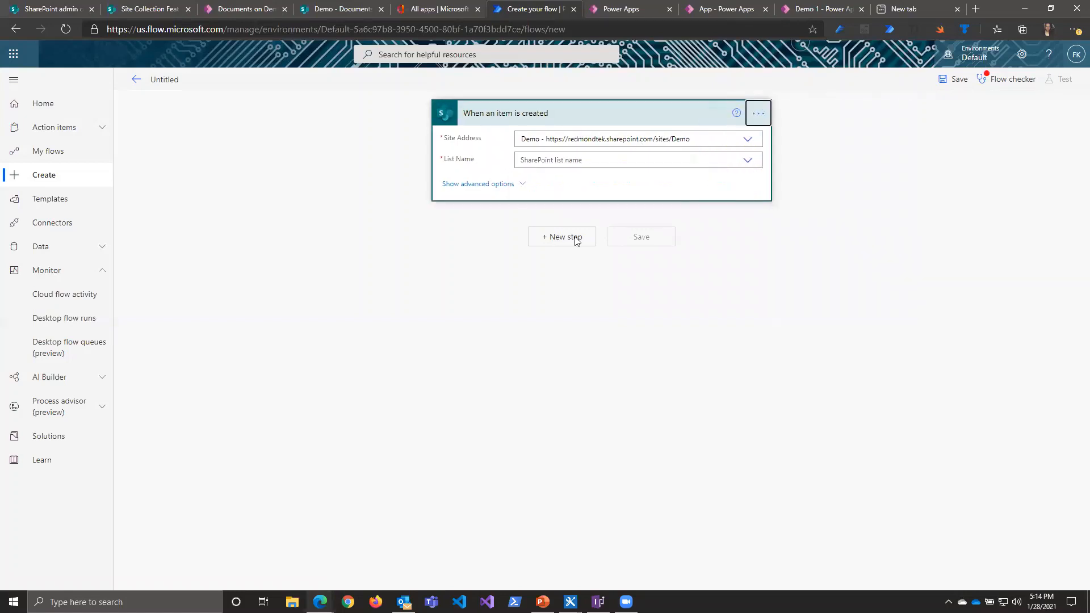
pyautogui.click(549, 339)
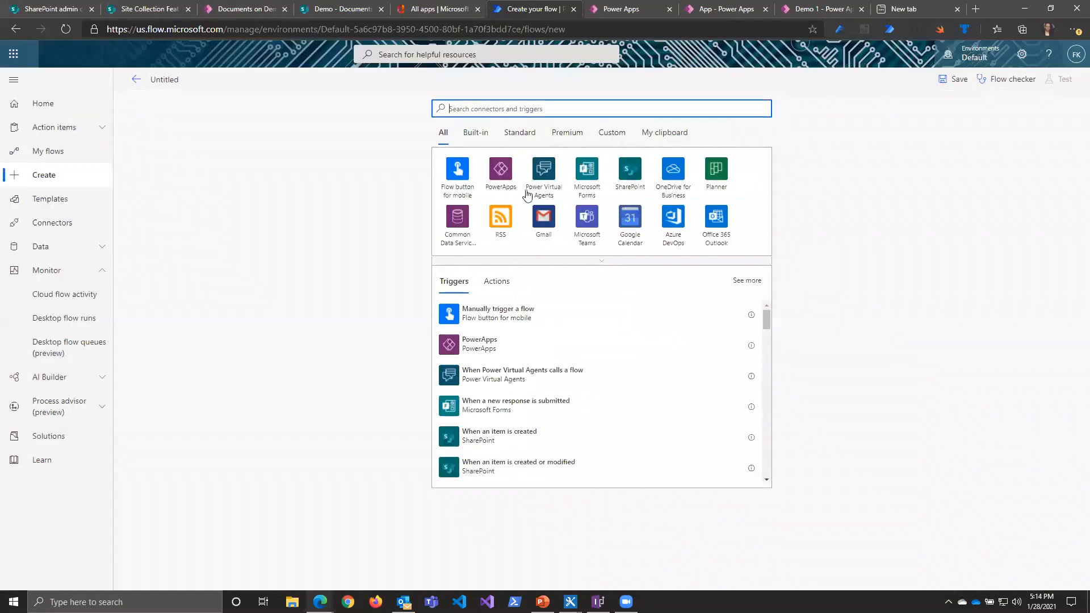
pyautogui.click(636, 178)
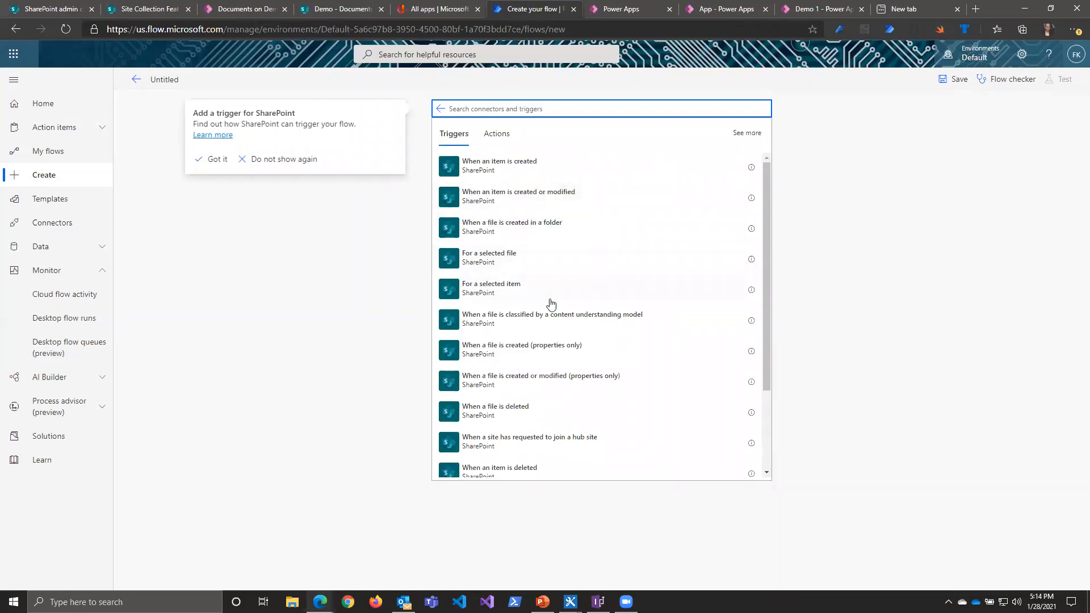
pyautogui.scroll(-1, 539, 307)
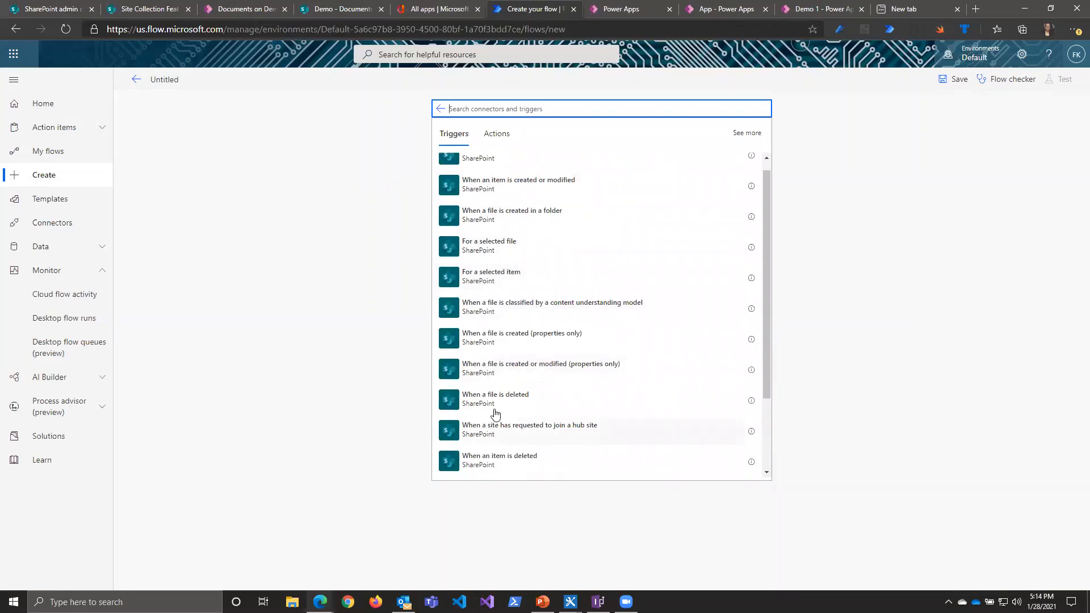
pyautogui.click(506, 341)
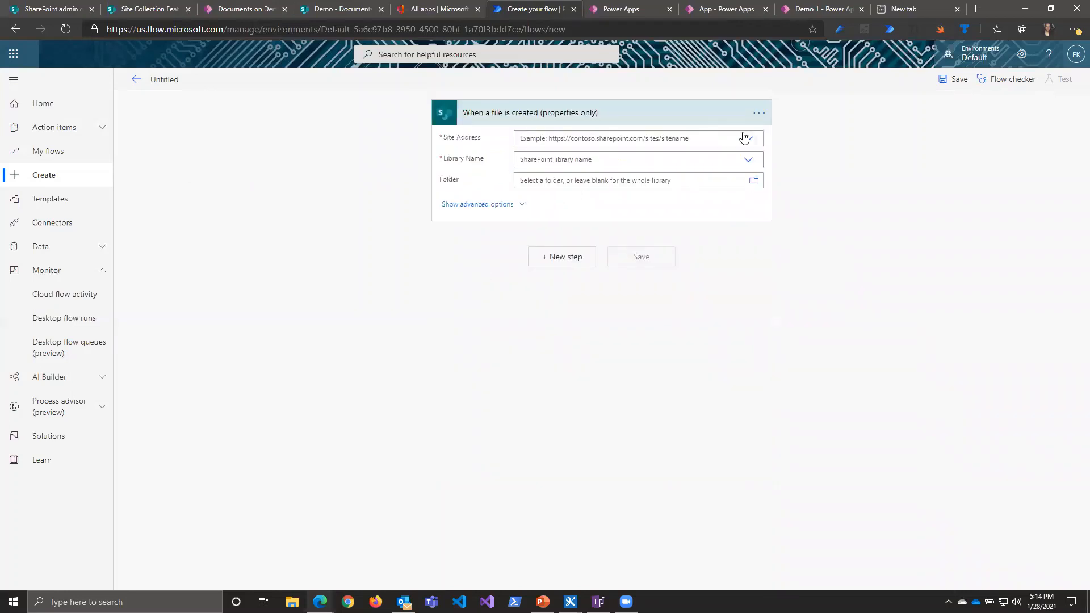
# Step: Set the file trigger's site address to the Demo site and its library name to Documents
pyautogui.click(744, 138)
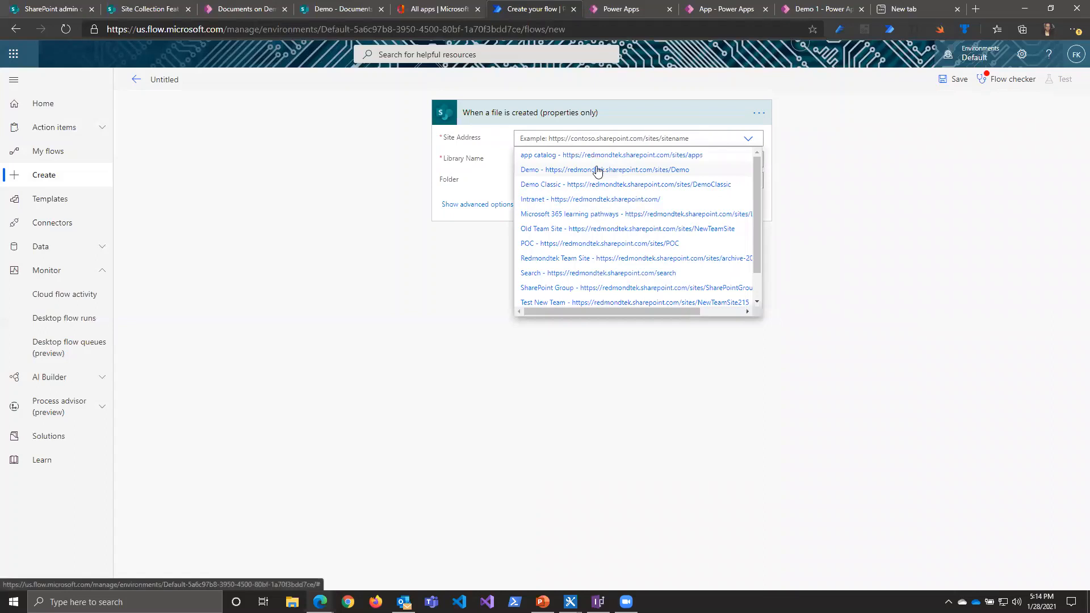
pyautogui.click(563, 170)
pyautogui.click(746, 161)
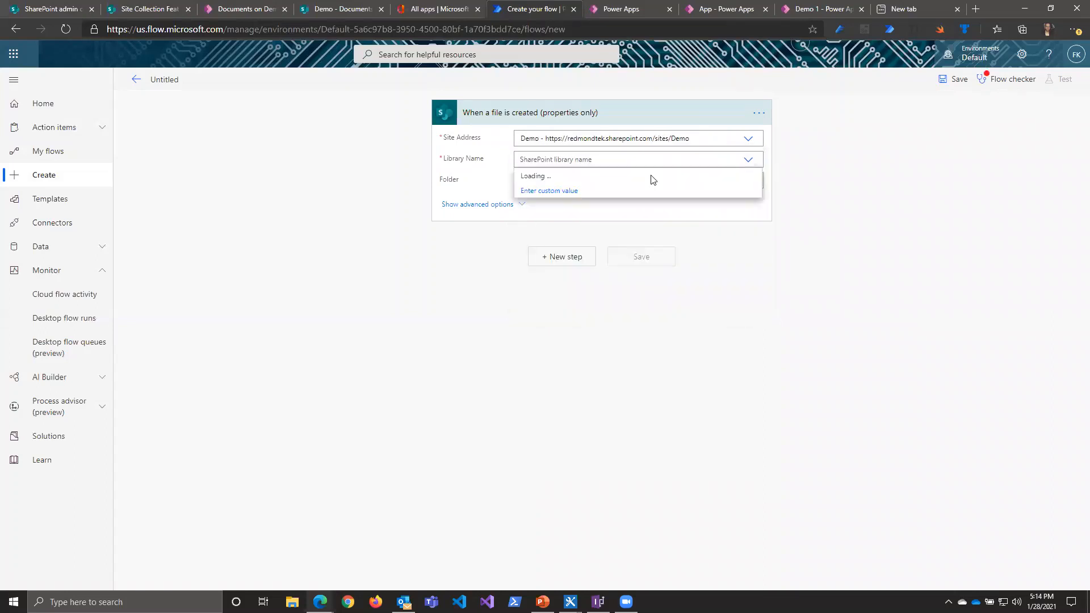
pyautogui.click(560, 178)
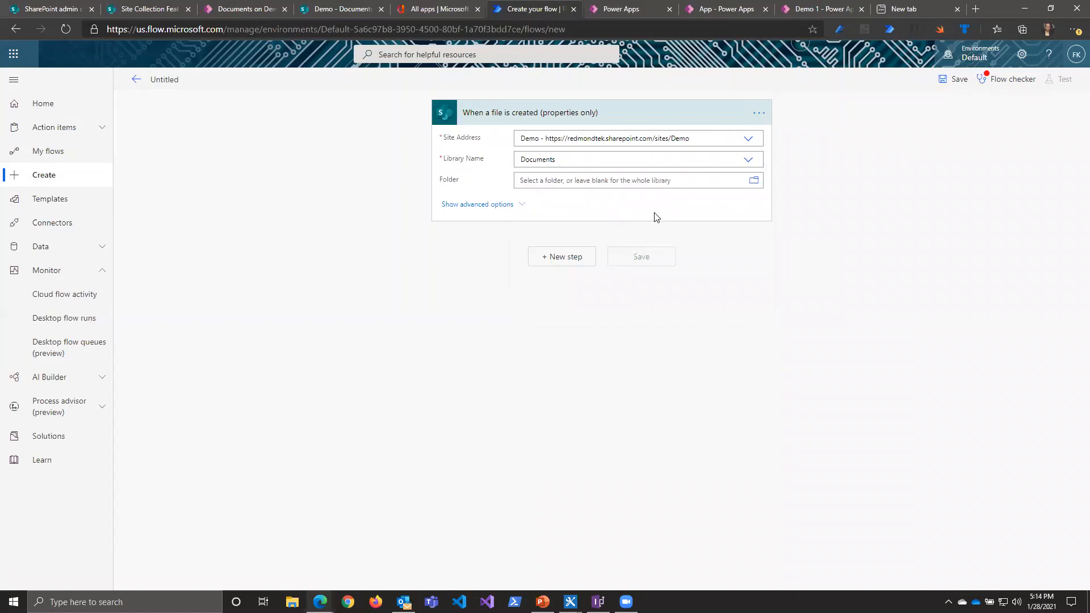
# Step: Add the Approvals action Create an approval after the trigger, with approval type Approve/Reject - Everyone must approve
pyautogui.click(557, 265)
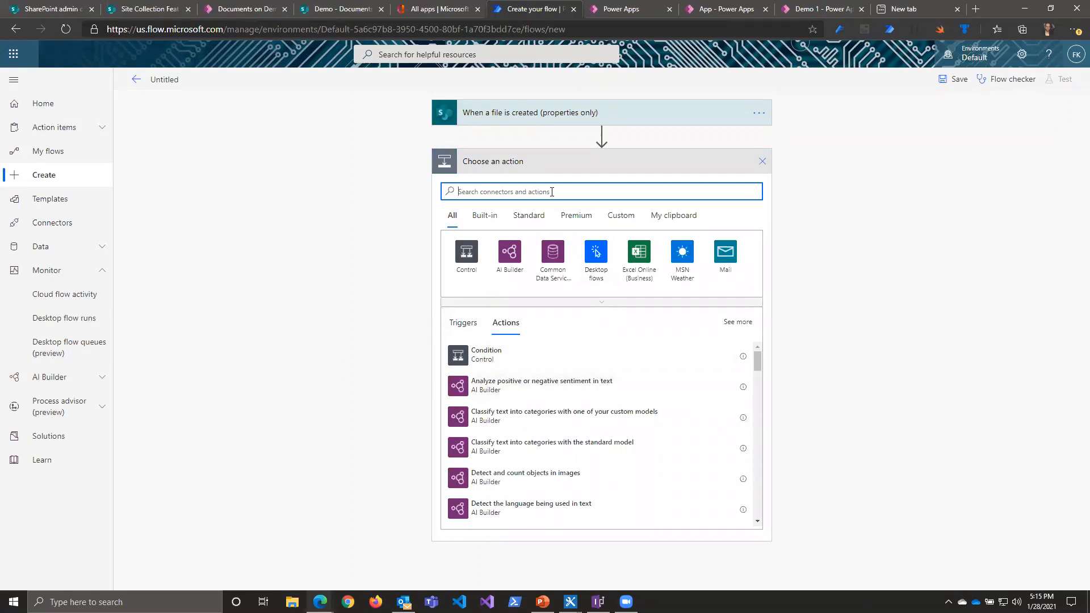
pyautogui.write('app')
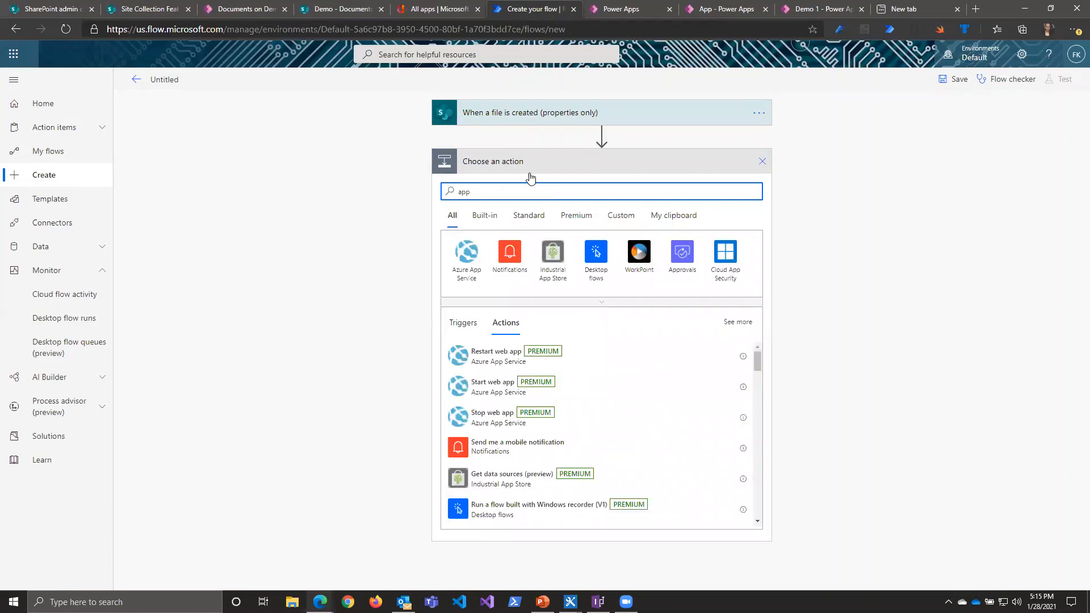
pyautogui.click(681, 258)
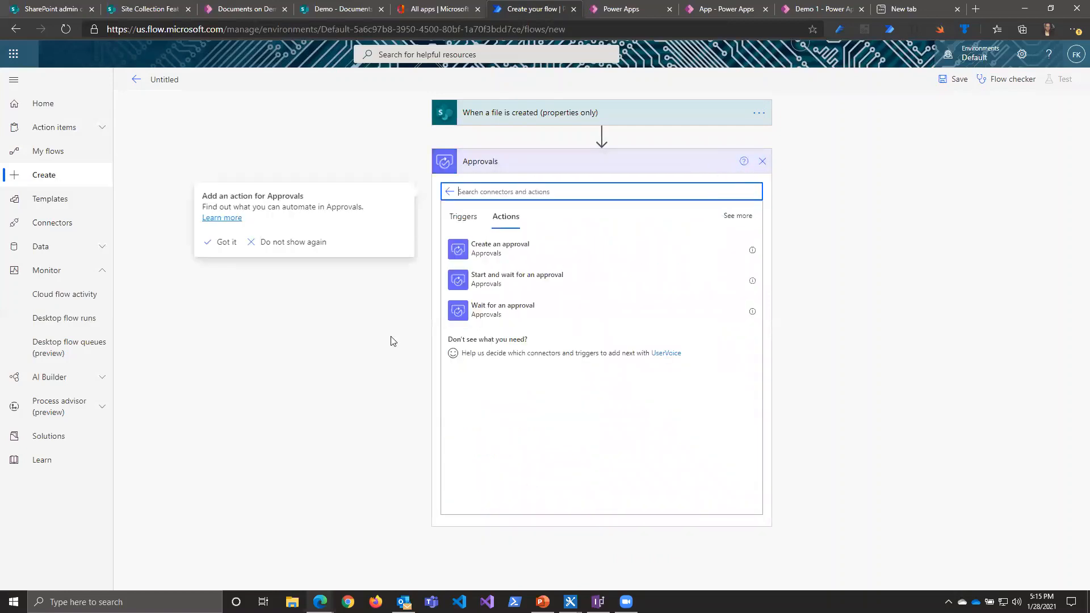
pyautogui.click(485, 250)
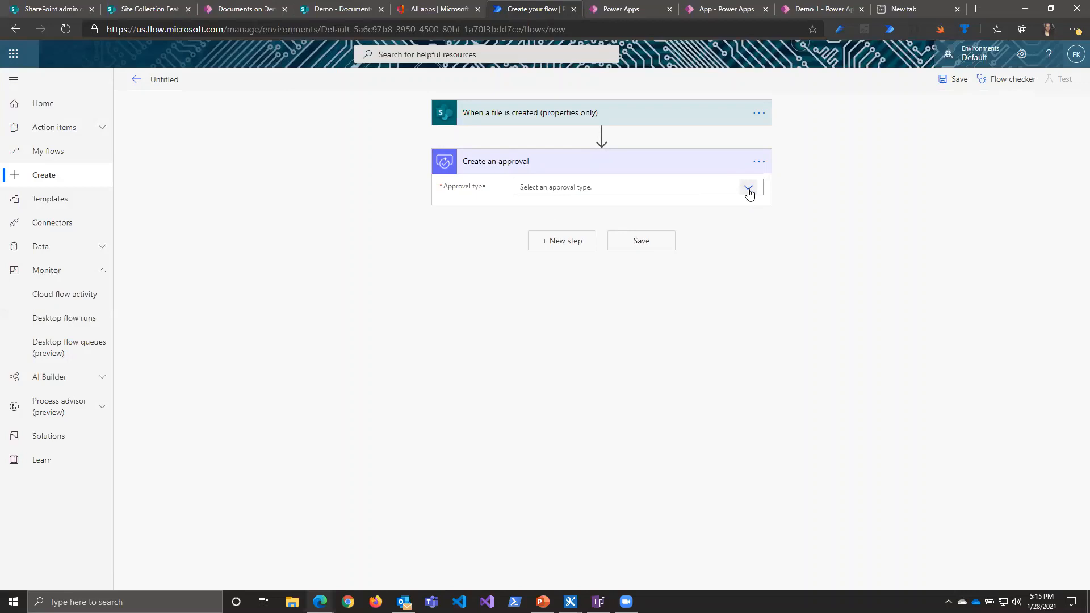
pyautogui.click(749, 189)
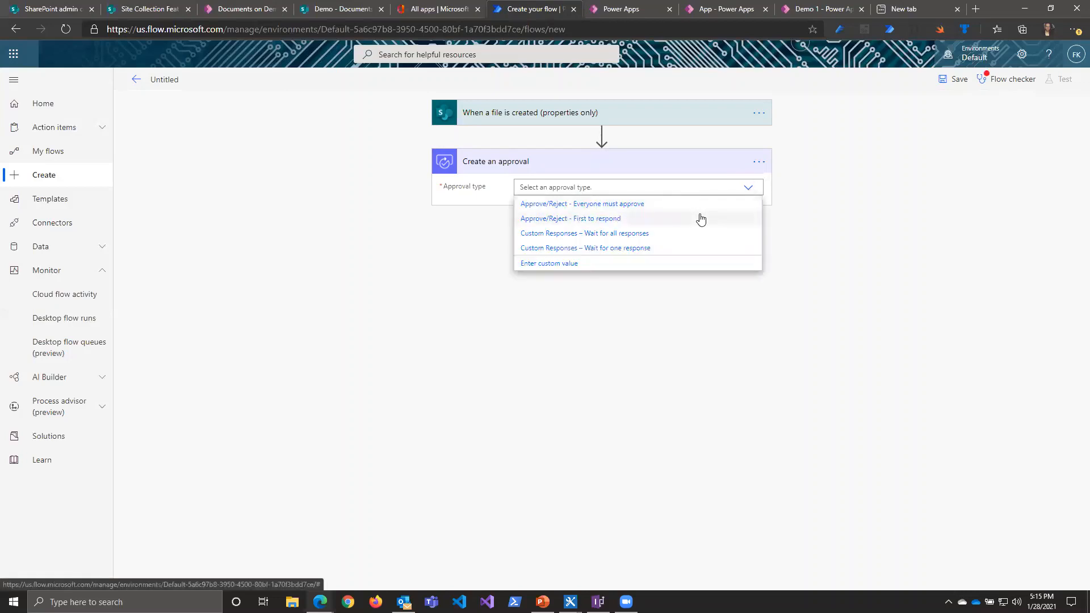
pyautogui.click(605, 208)
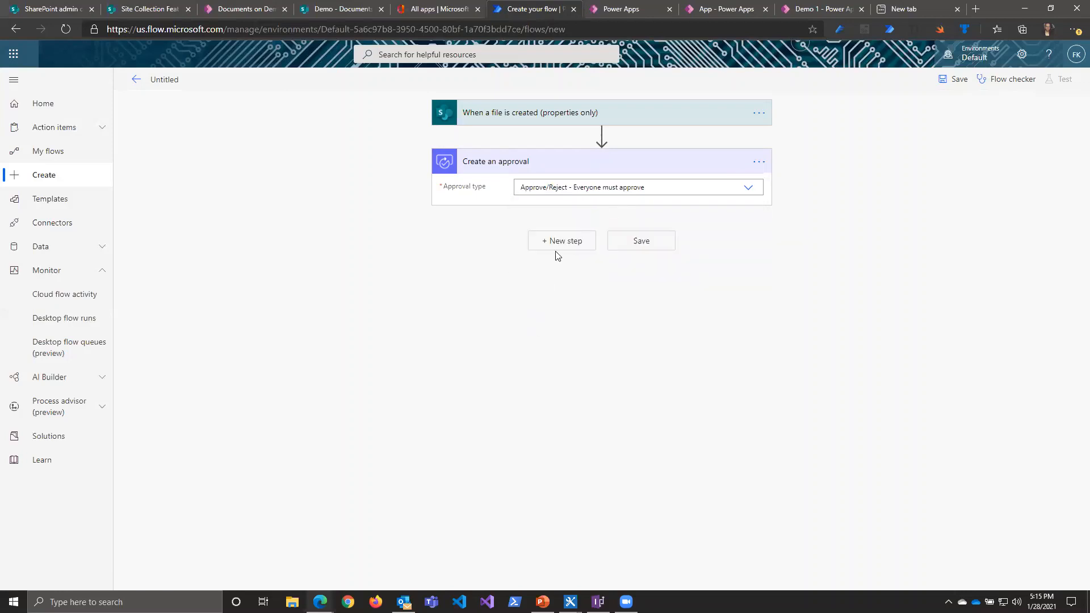
# Step: Build the approval title from the file's dynamic Name value followed by "is uploaded and waiting for your approval"
pyautogui.click(535, 209)
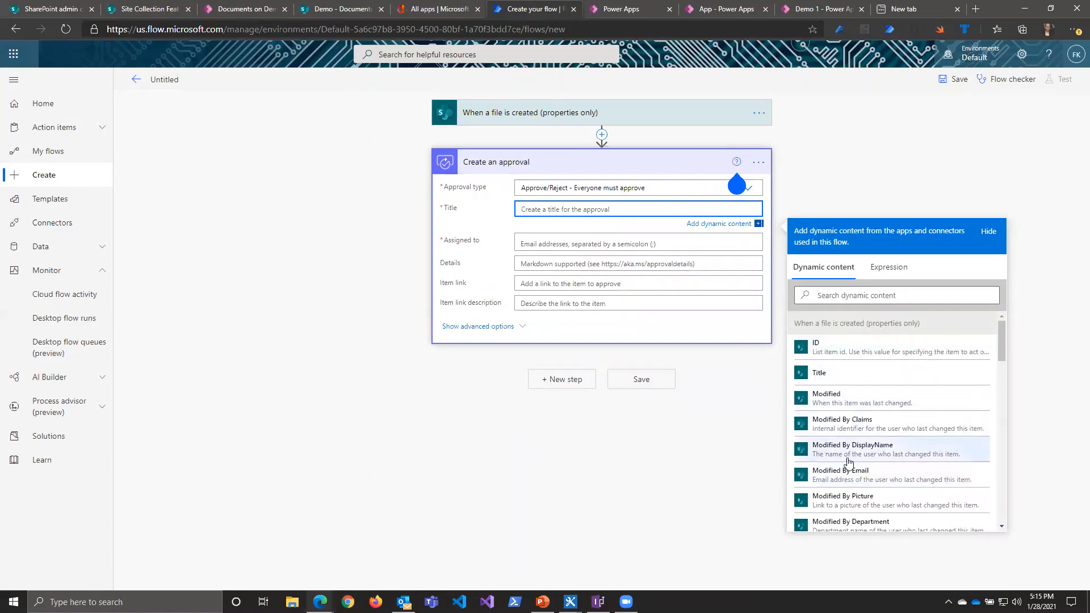
pyautogui.scroll(-1, 831, 430)
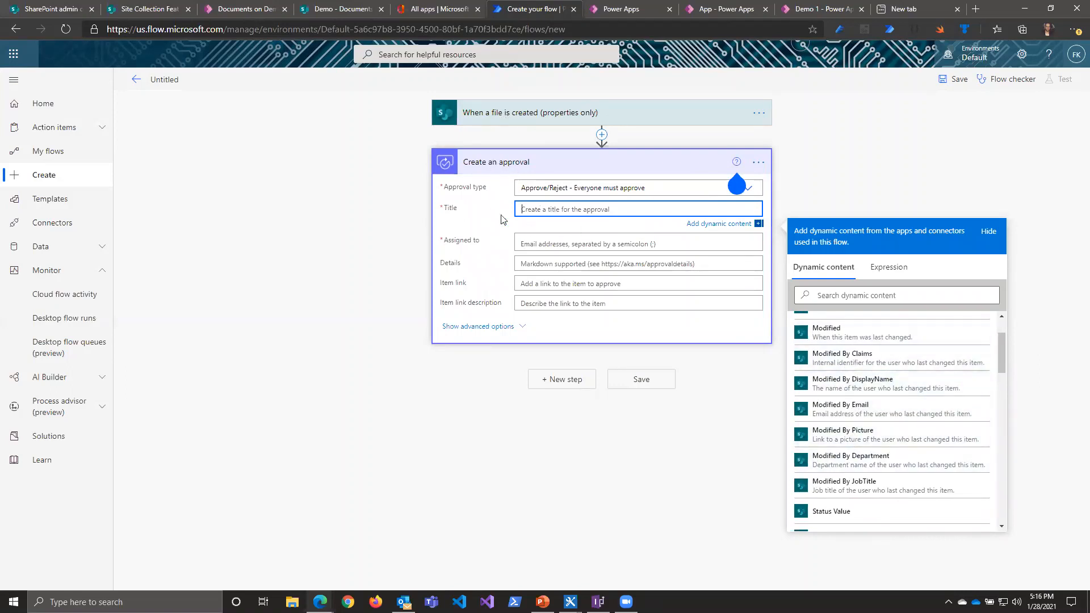
pyautogui.scroll(-2, 865, 427)
pyautogui.scroll(-3, 863, 428)
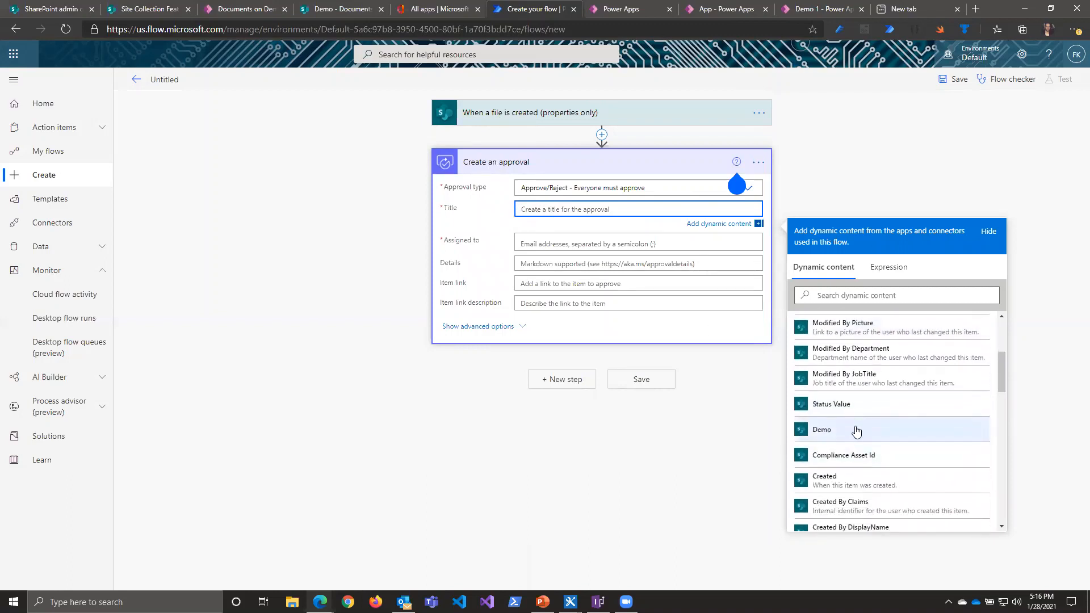
pyautogui.scroll(5, 856, 420)
pyautogui.click(843, 296)
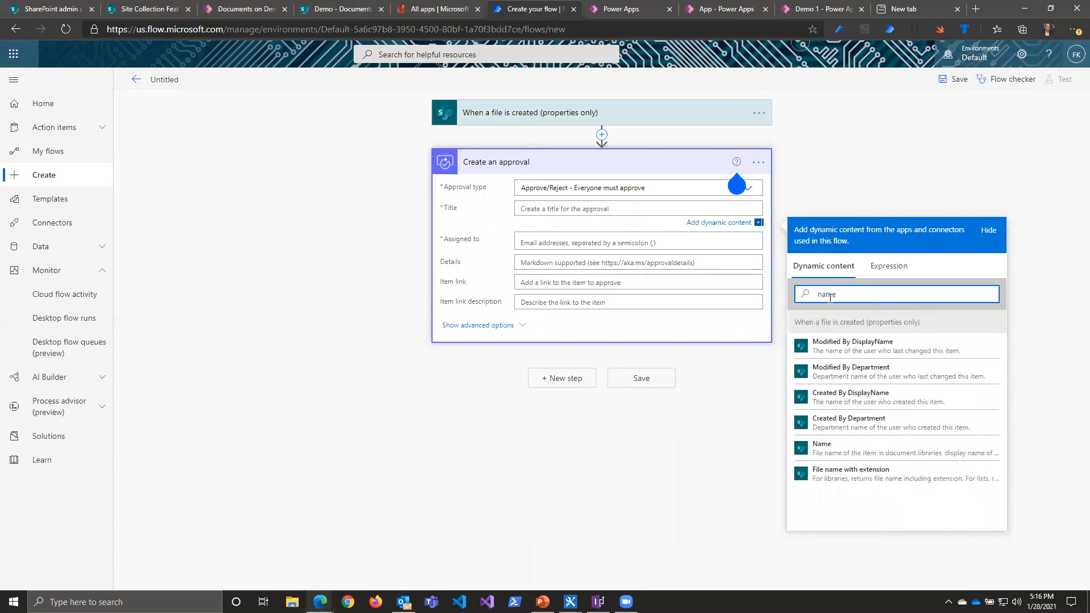
pyautogui.click(869, 448)
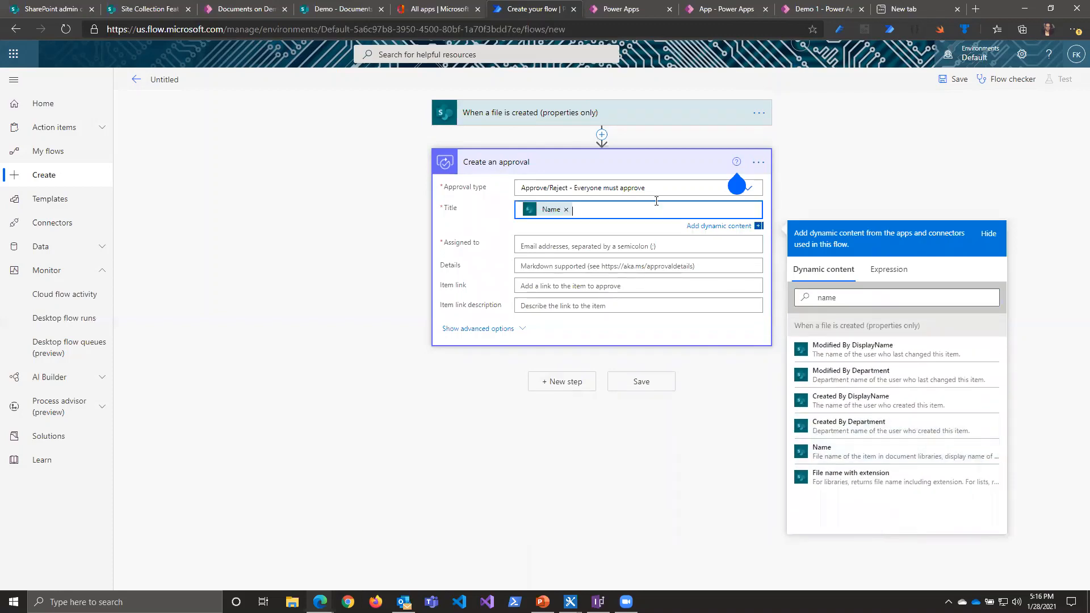
pyautogui.write('is uploaded and waiting for your approval')
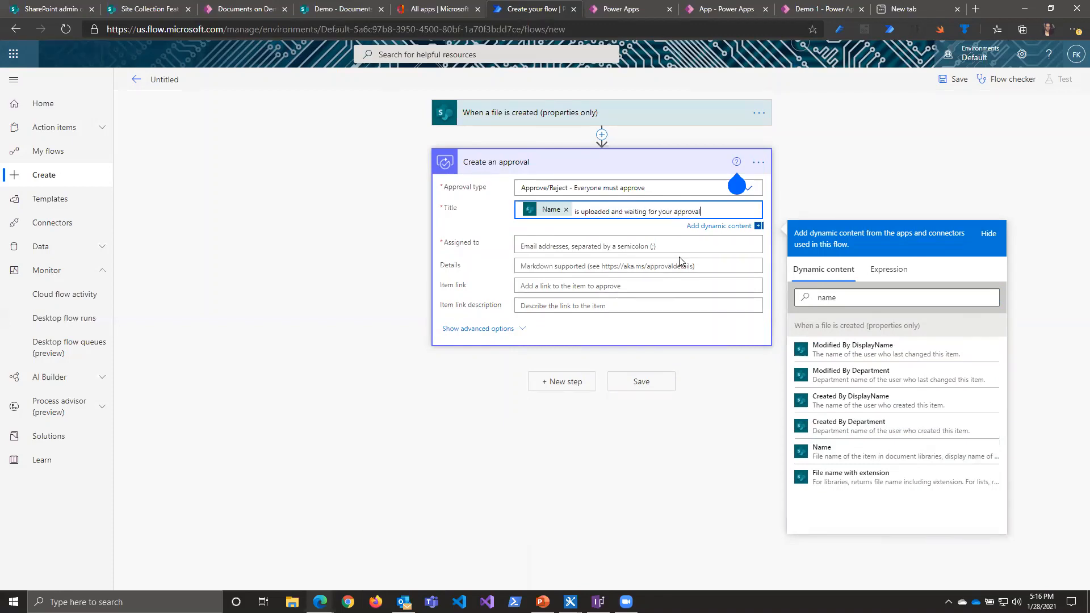
# Step: Assign the approval to the approver by entering their e-mail and choosing the suggested person
pyautogui.click(630, 245)
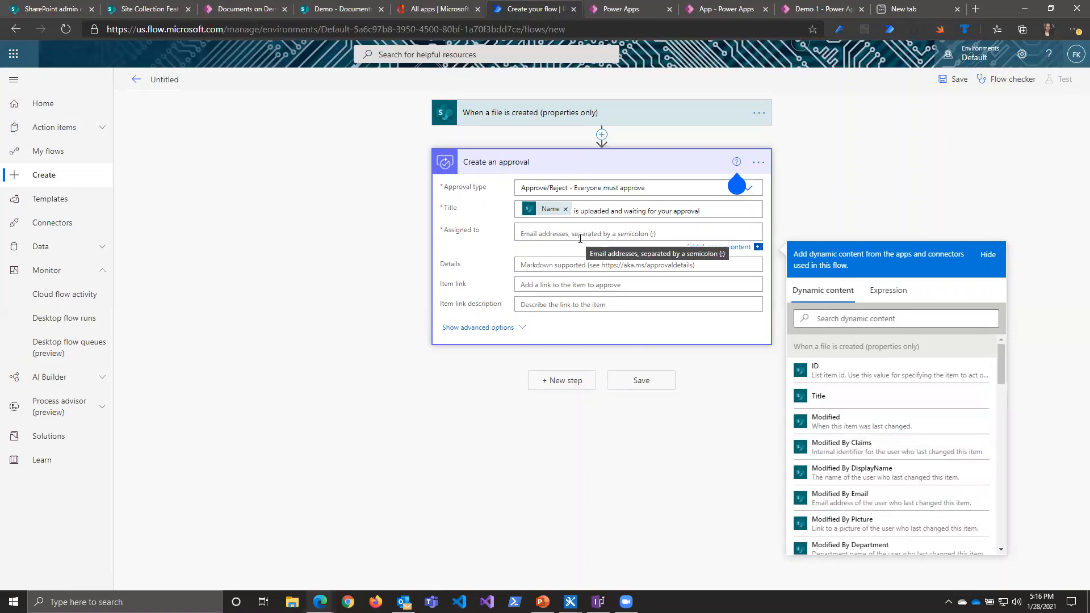
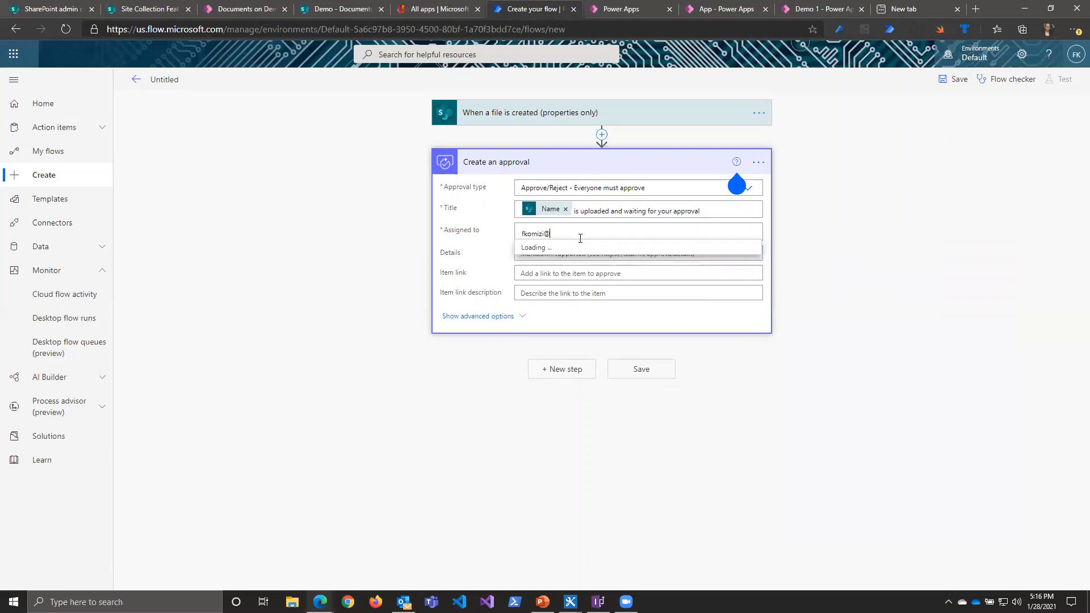
pyautogui.click(627, 256)
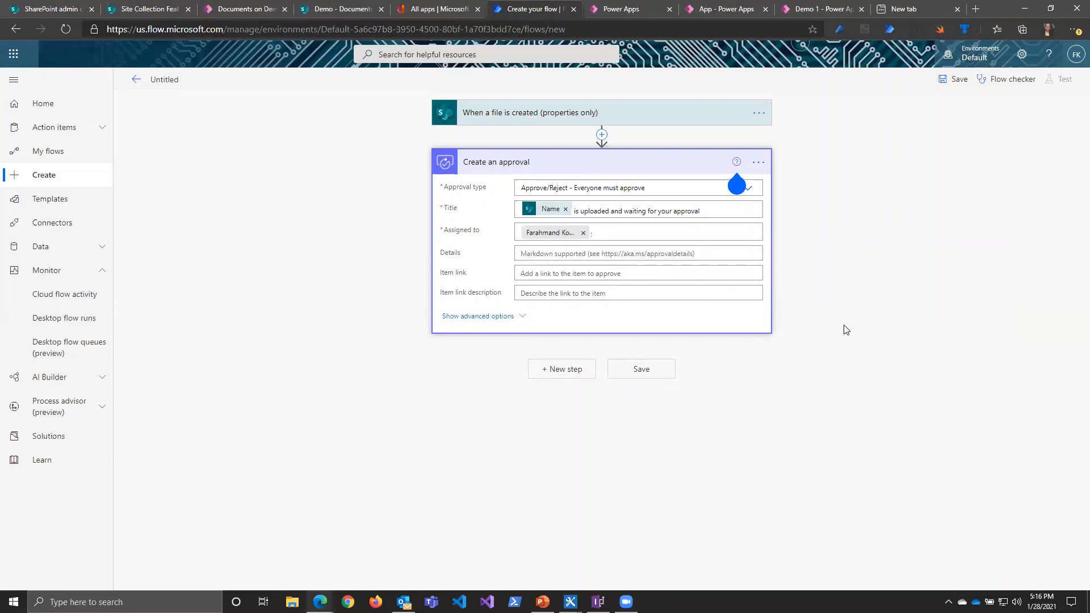
pyautogui.click(454, 253)
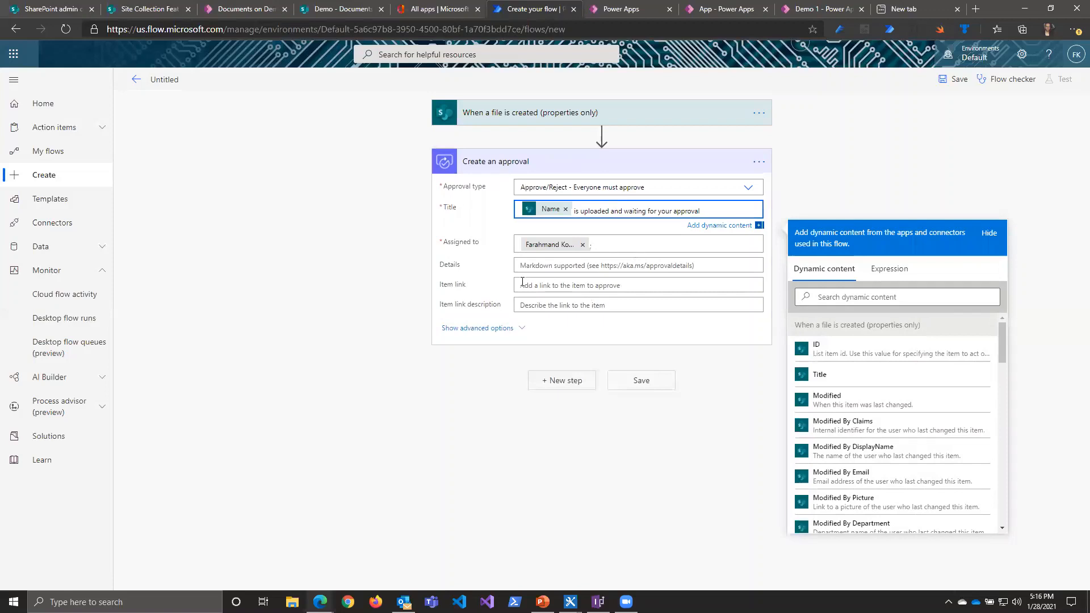
pyautogui.click(825, 298)
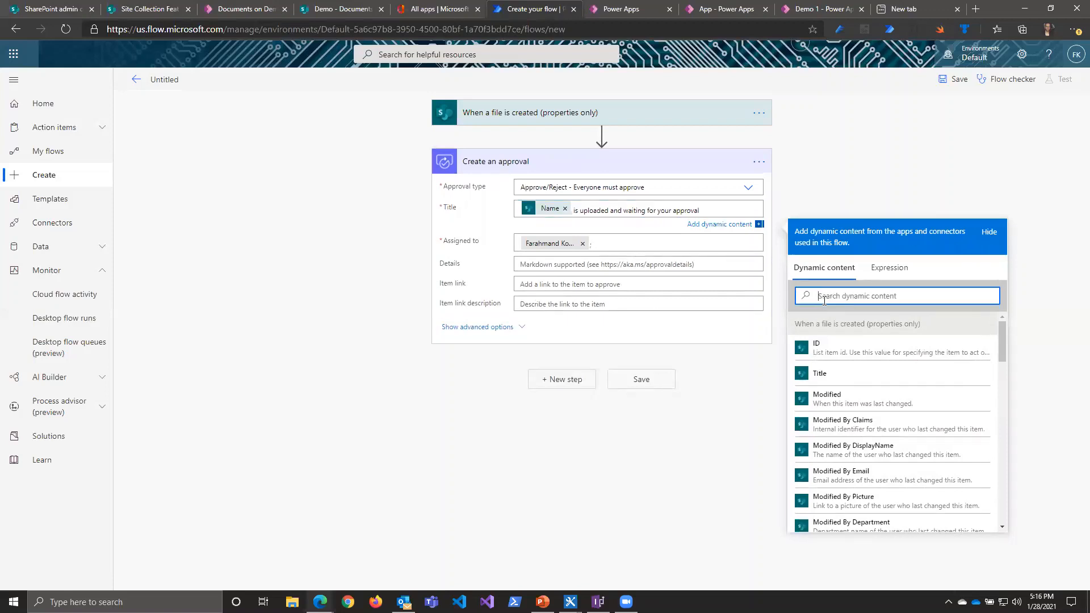
pyautogui.write('link')
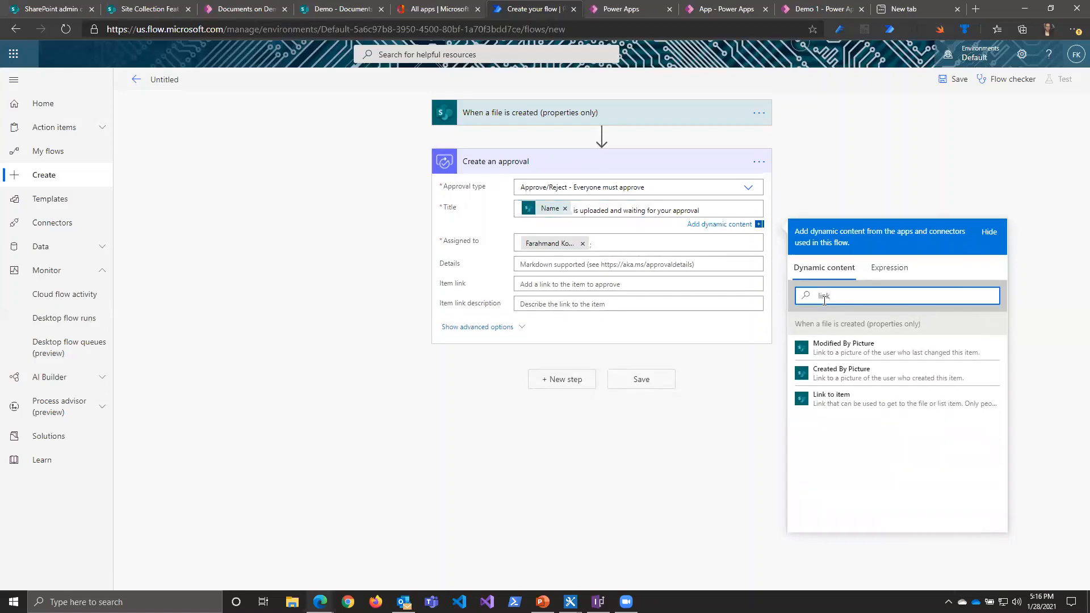
pyautogui.click(837, 400)
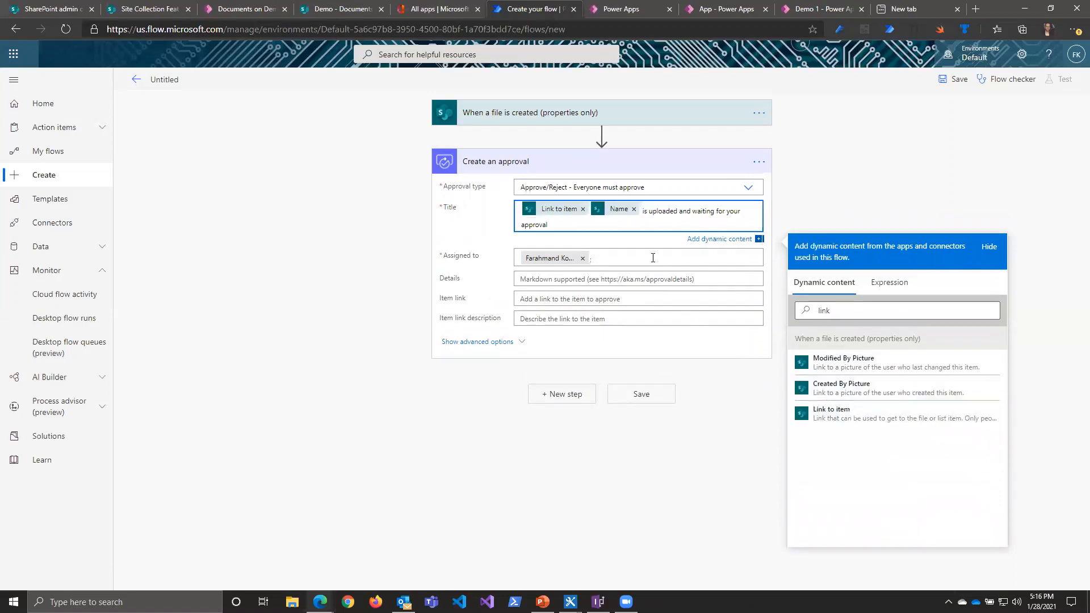
pyautogui.click(583, 208)
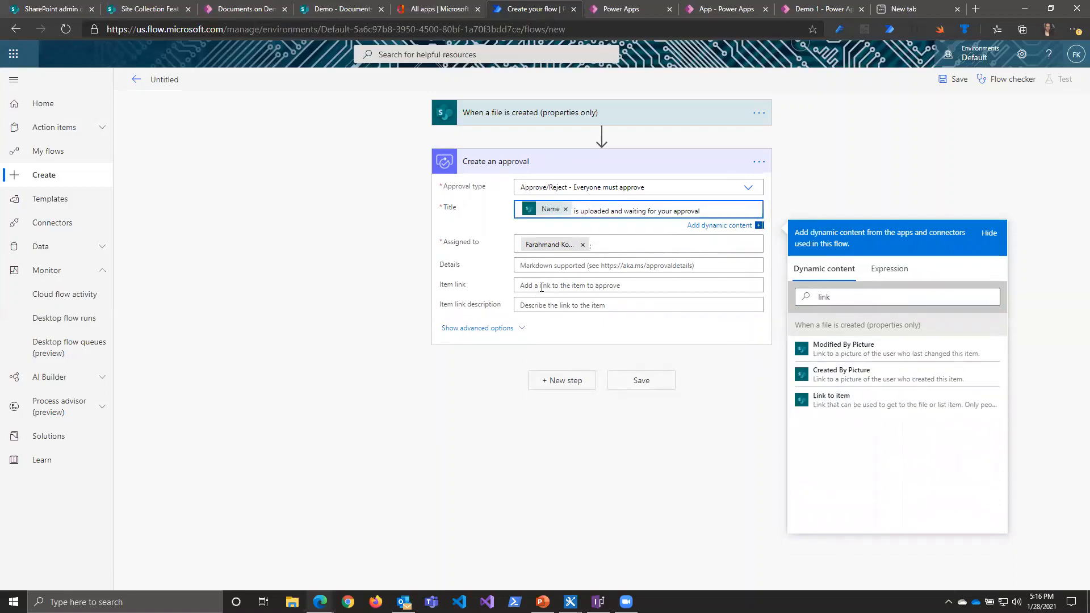
# Step: Set the approval's item link to the file's dynamic Link to item value, found by searching the dynamic content for "link"
pyautogui.click(542, 287)
pyautogui.click(845, 372)
pyautogui.click(569, 268)
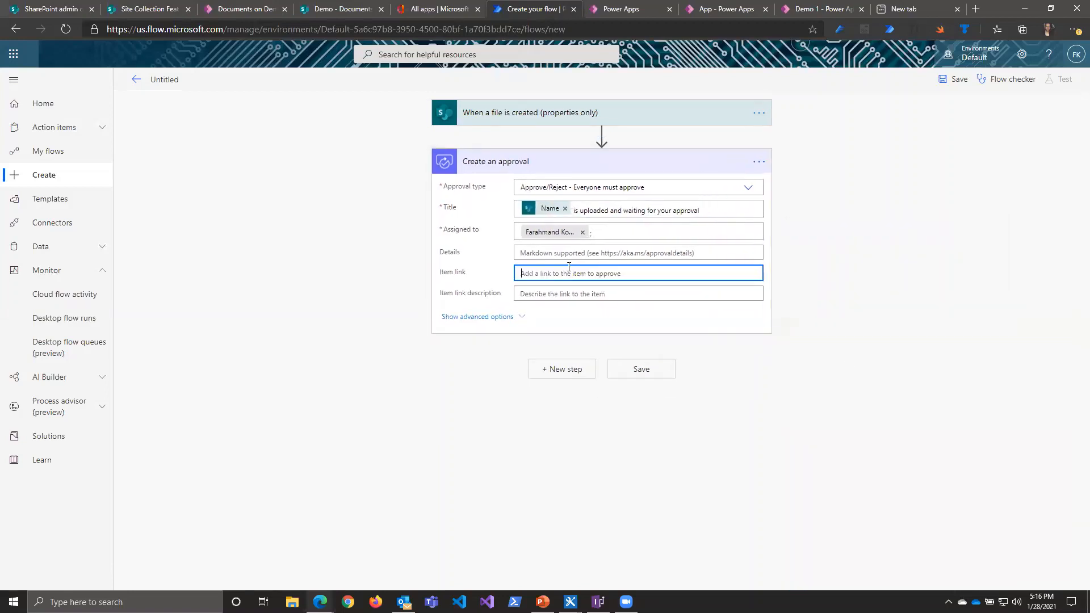
pyautogui.click(867, 356)
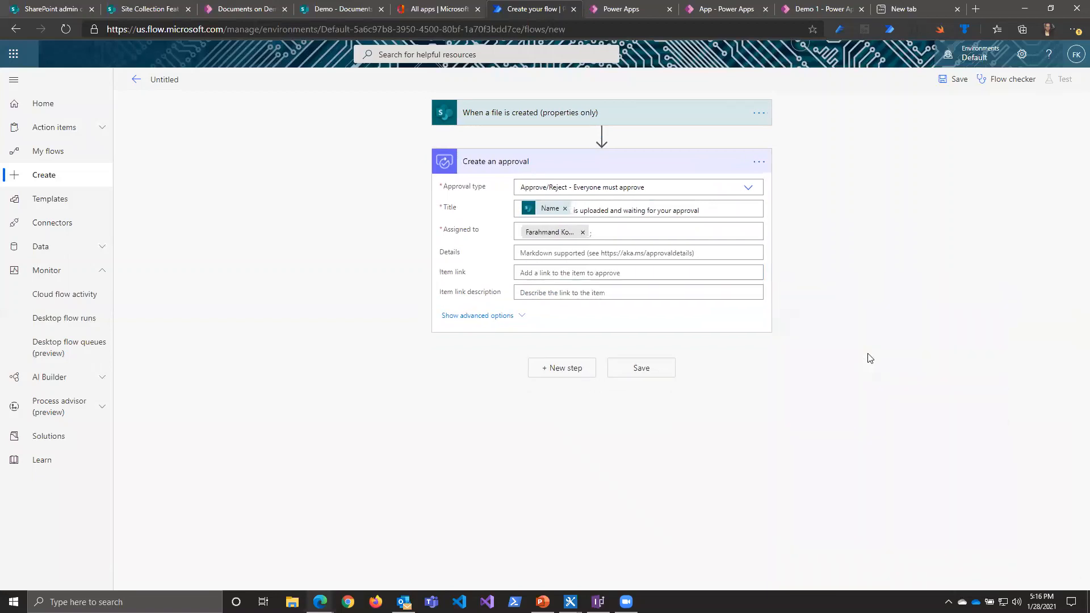
pyautogui.click(662, 272)
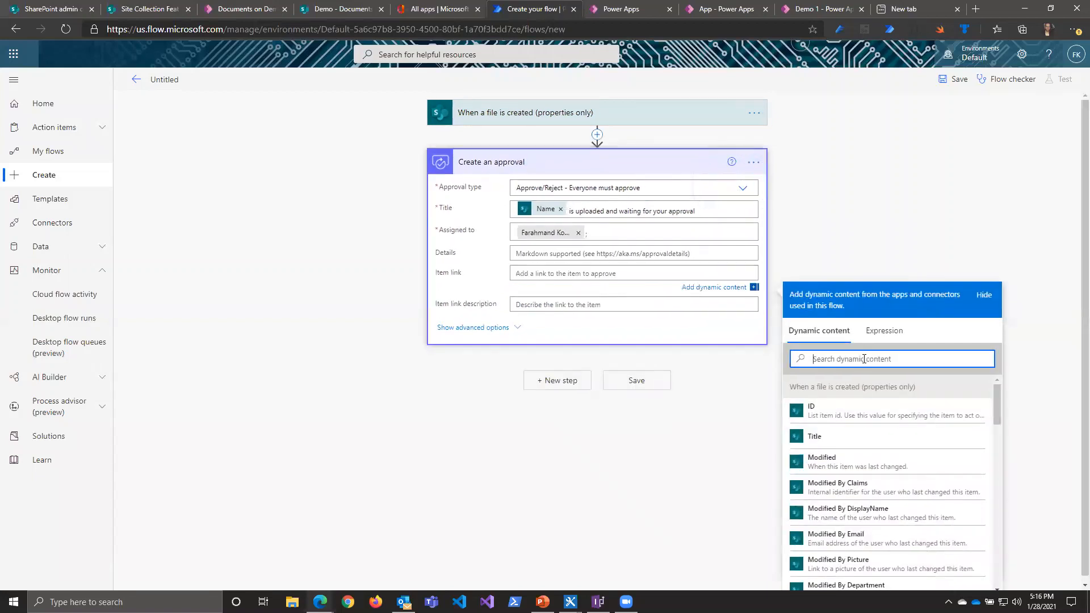
pyautogui.write('link')
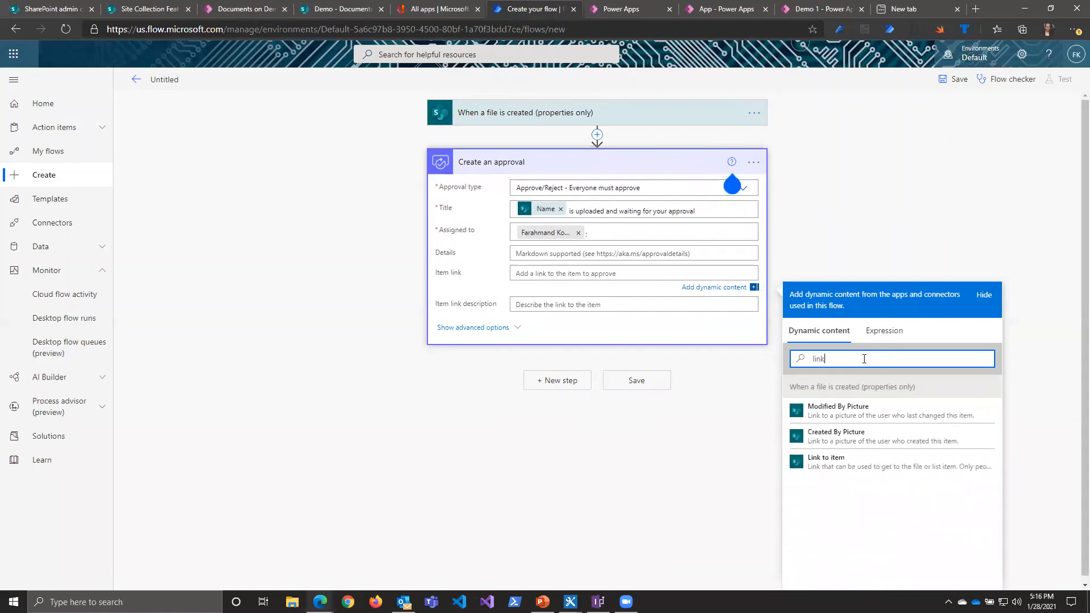
pyautogui.click(837, 457)
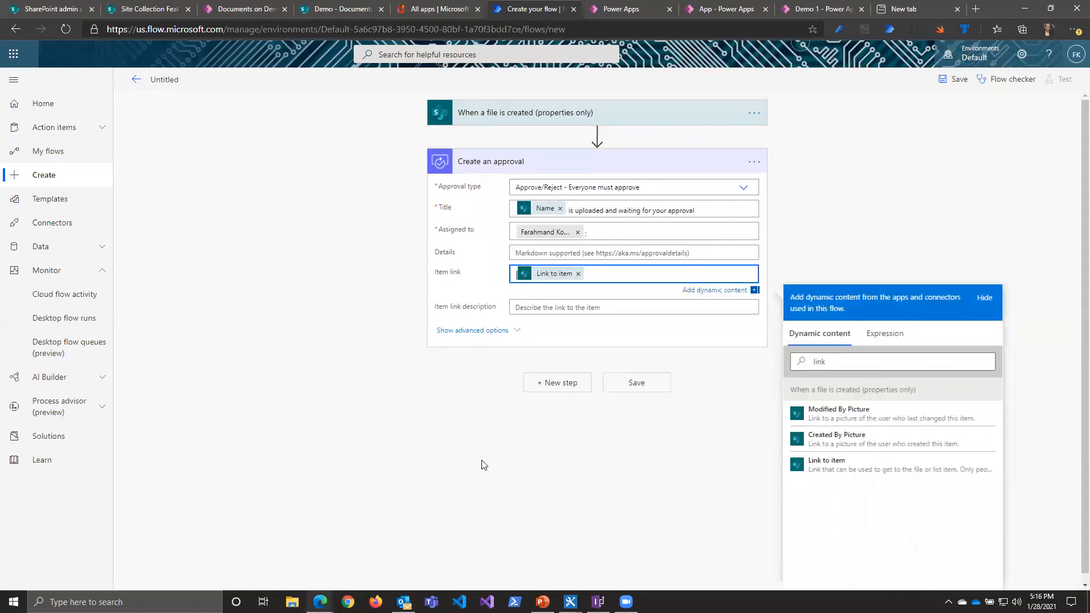
pyautogui.click(884, 176)
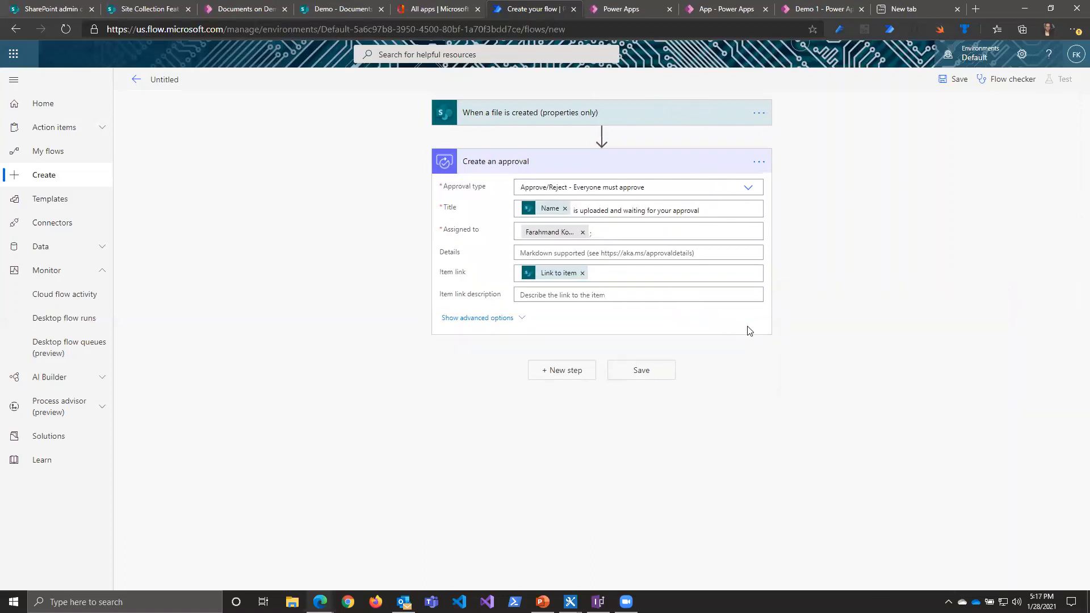
# Step: Name the flow "Document approval" and save it
pyautogui.click(155, 79)
pyautogui.hotkey('ctrl', 'a')
pyautogui.write('Docuyment approval')
pyautogui.click(955, 80)
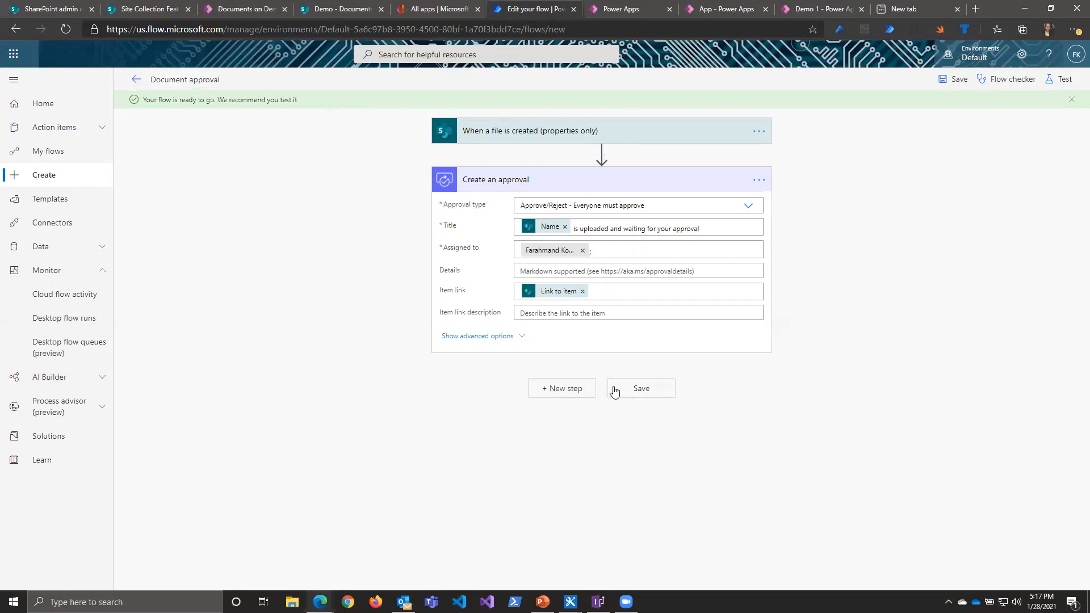
# Step: Open the settings of the Create an approval action and examine its retry policy types and timeout duration
pyautogui.click(762, 181)
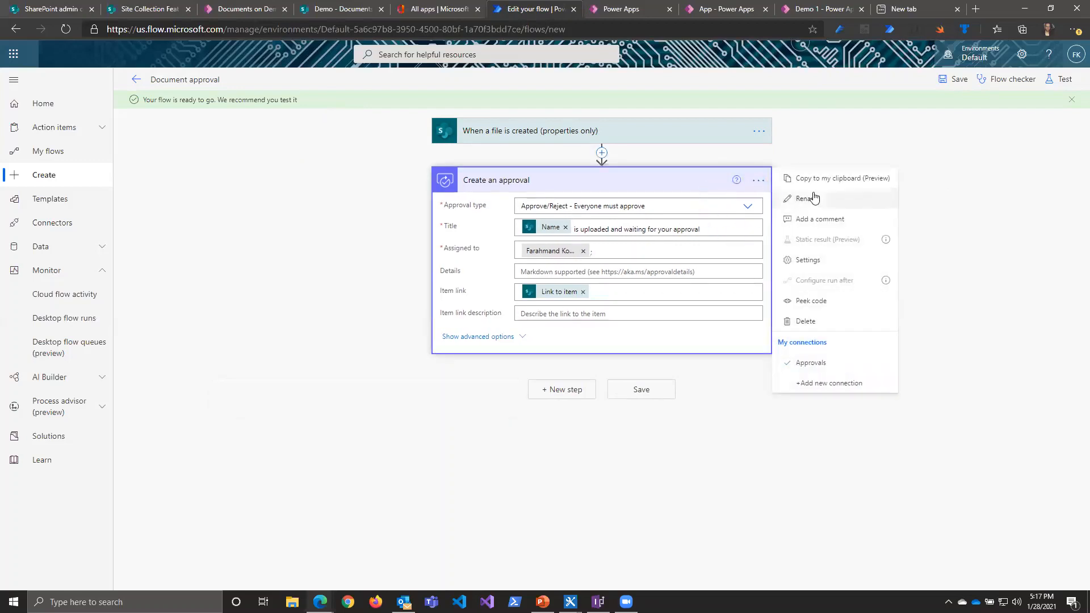
pyautogui.click(807, 260)
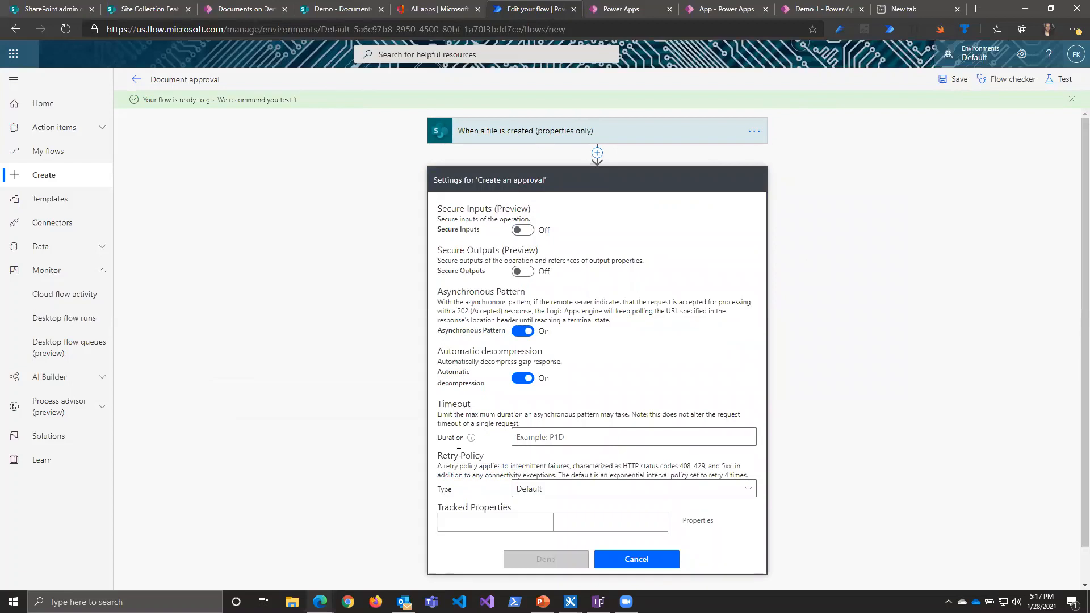
pyautogui.moveTo(447, 455); pyautogui.dragTo(480, 456)
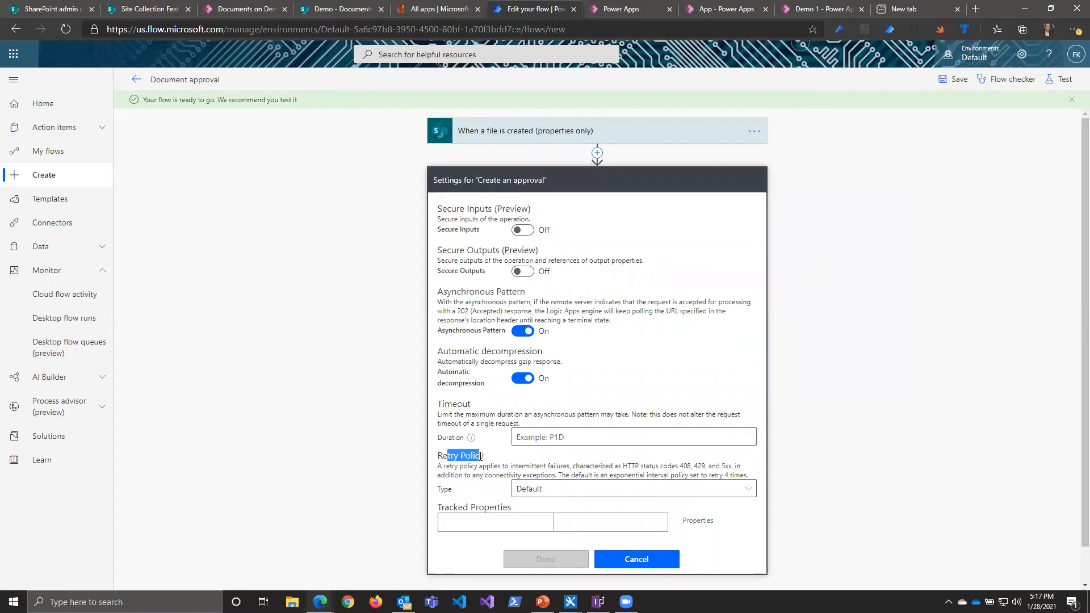
pyautogui.click(556, 492)
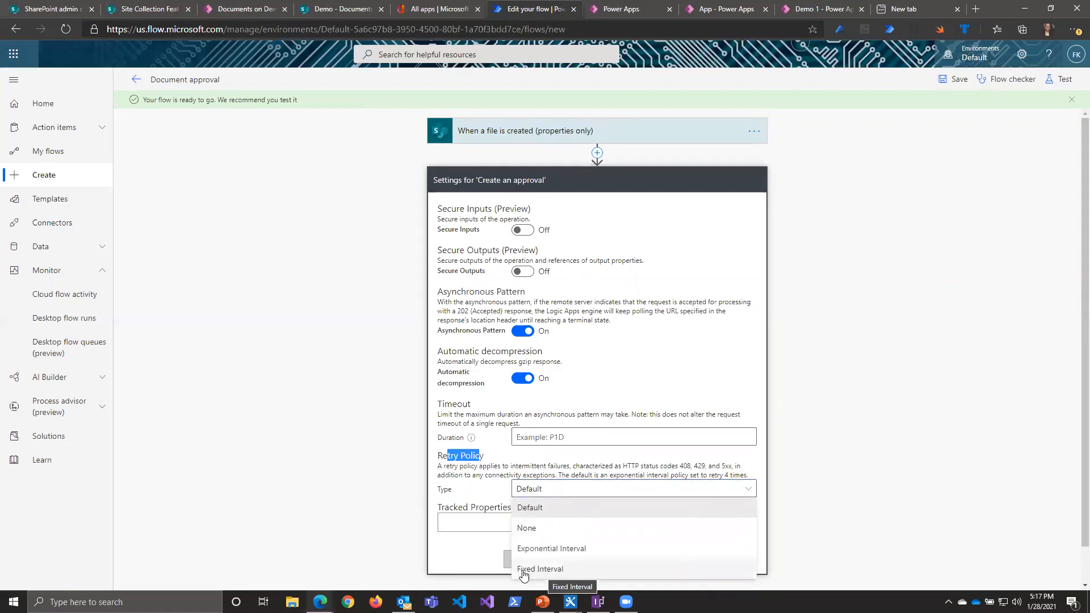
pyautogui.click(480, 465)
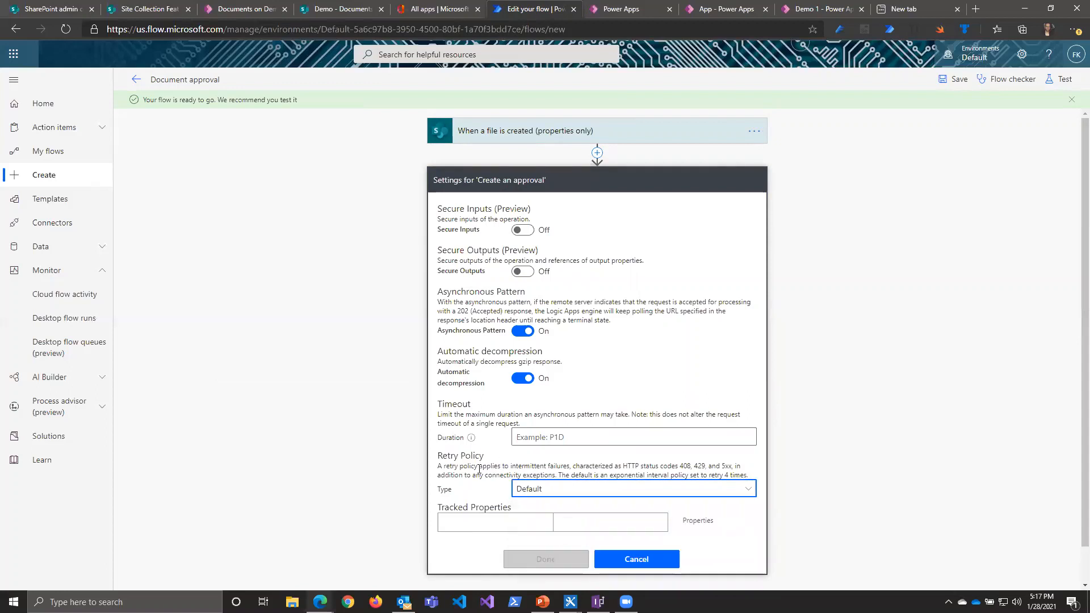
pyautogui.click(552, 436)
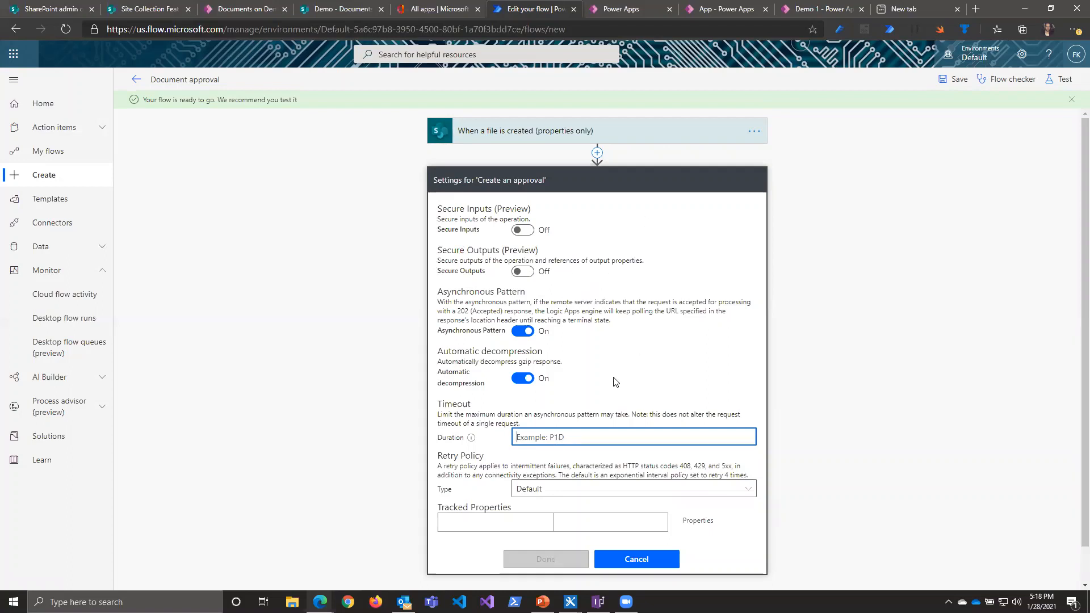
# Step: Close the approval action's settings and examine the settings of the When a file is created (properties only) trigger
pyautogui.click(637, 559)
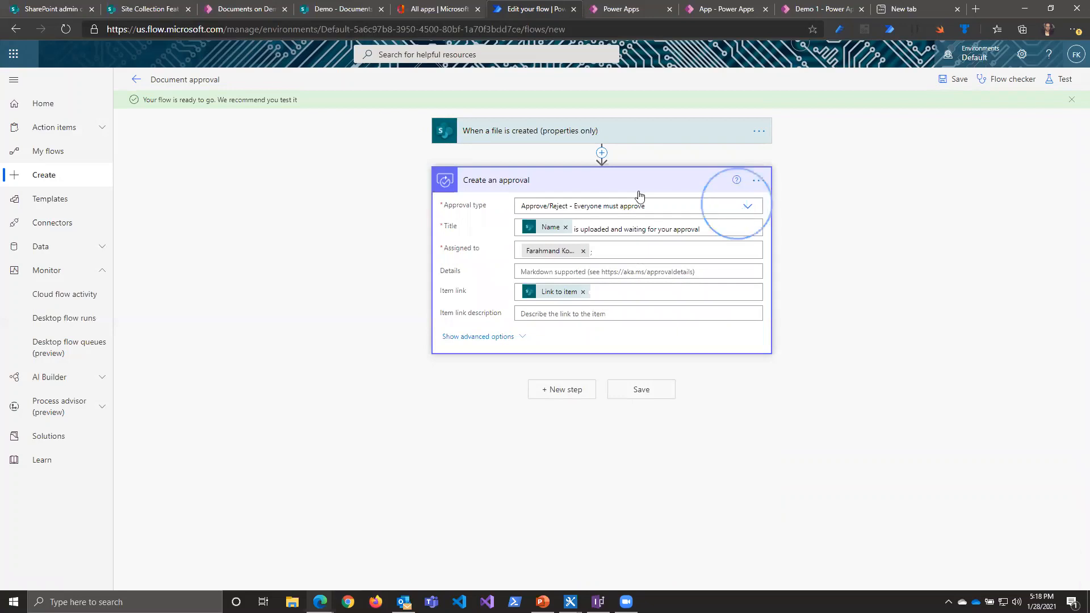
pyautogui.click(760, 131)
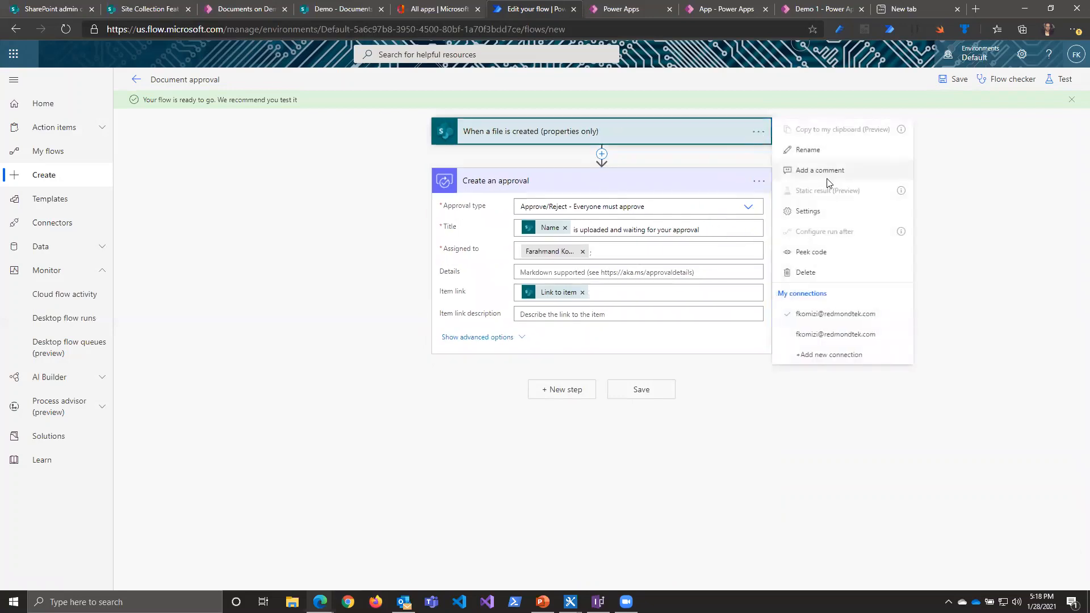
pyautogui.click(809, 212)
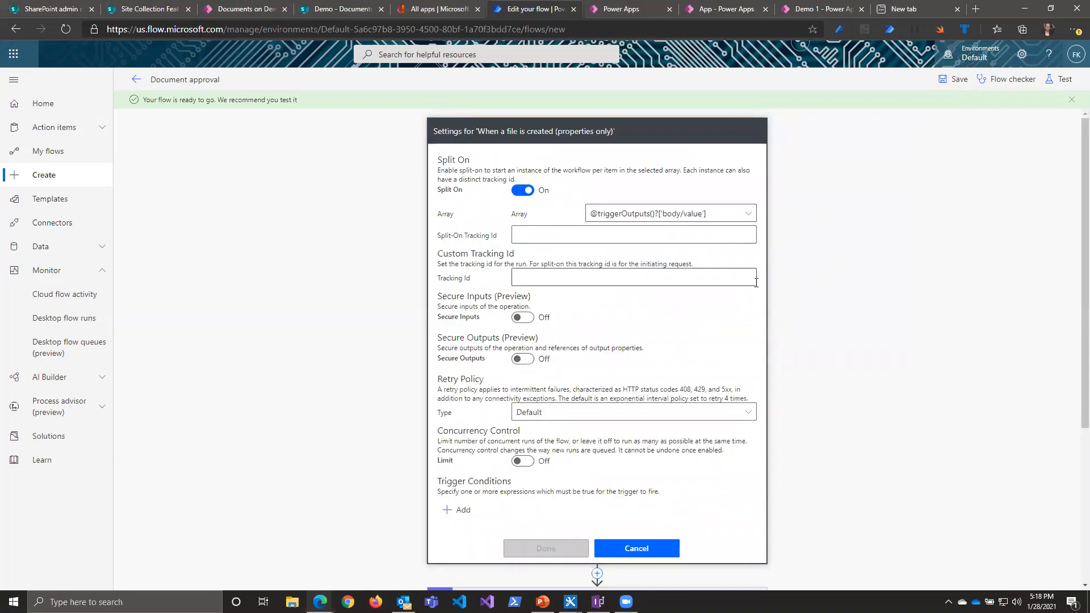
pyautogui.scroll(-1, 381, 261)
pyautogui.scroll(1, 386, 264)
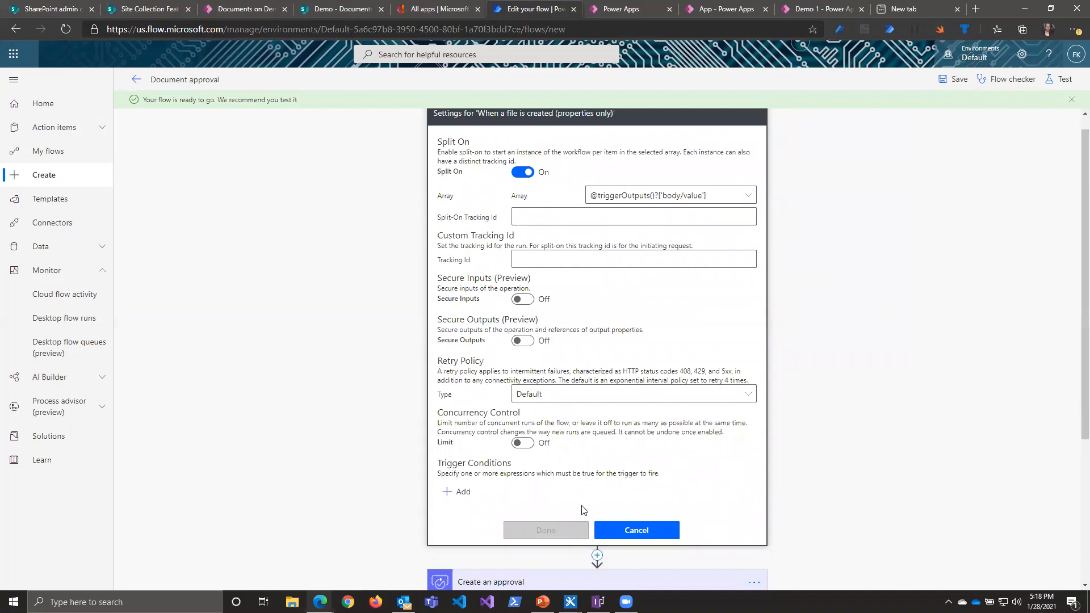
# Step: Add the trigger condition @{equal(Status,'Submitted')} to the file-created trigger and apply its settings
pyautogui.click(454, 492)
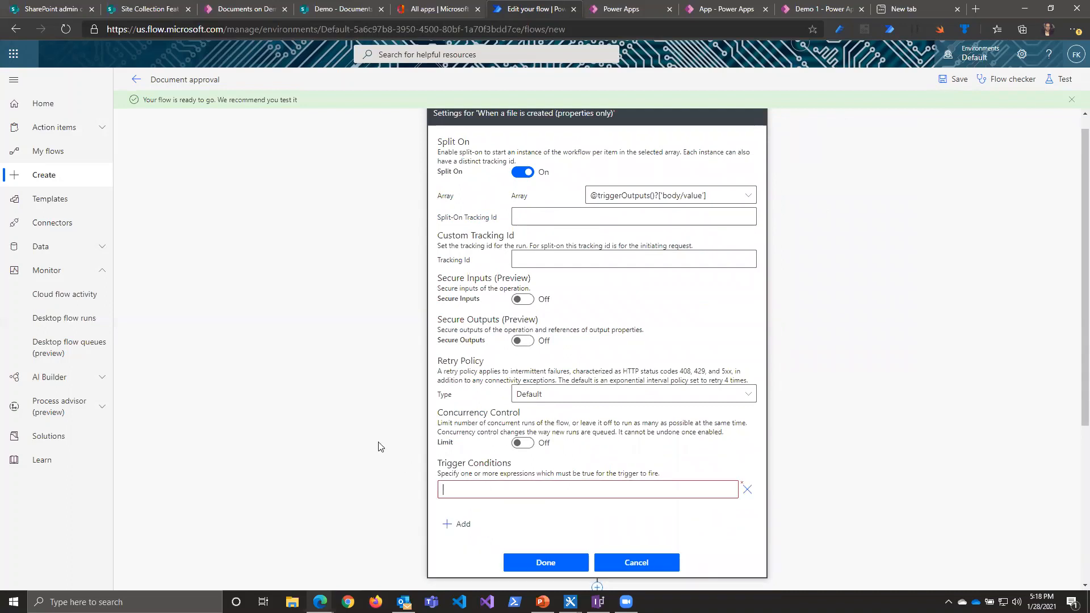
pyautogui.scroll(-2, 372, 401)
pyautogui.scroll(-1, 421, 391)
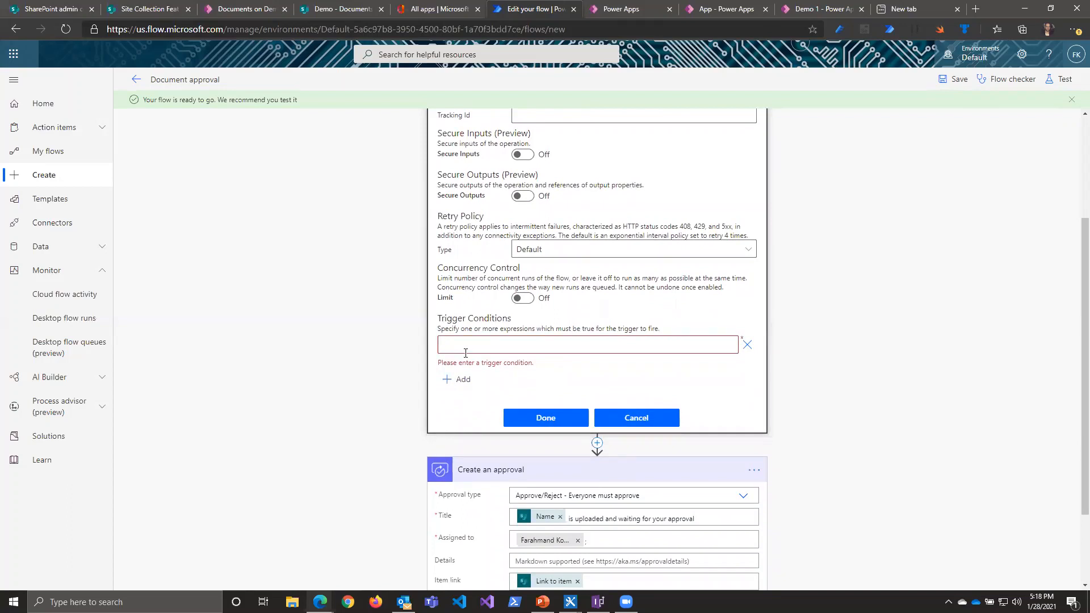
pyautogui.click(465, 353)
pyautogui.write('Status')
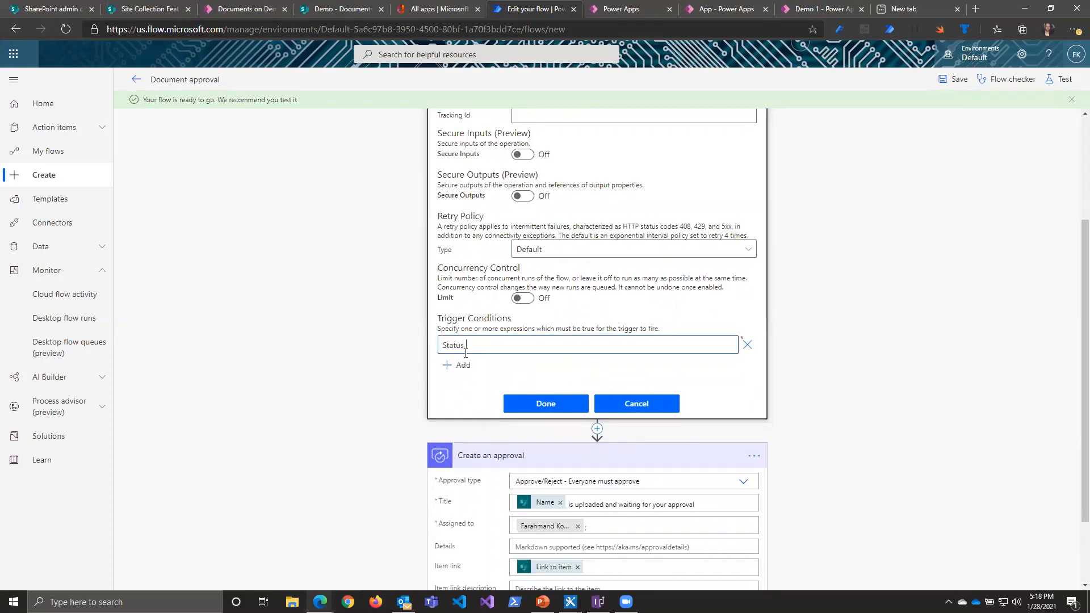
pyautogui.press('BackSpace')
pyautogui.press('BackSpace')
pyautogui.press('BackSpace')
pyautogui.press('Home')
pyautogui.write('equal(Status,"Submitted')
pyautogui.press('BackSpace')
pyautogui.write("'")
pyautogui.press('Home')
pyautogui.write('@{')
pyautogui.moveTo(554, 347); pyautogui.dragTo(442, 348)
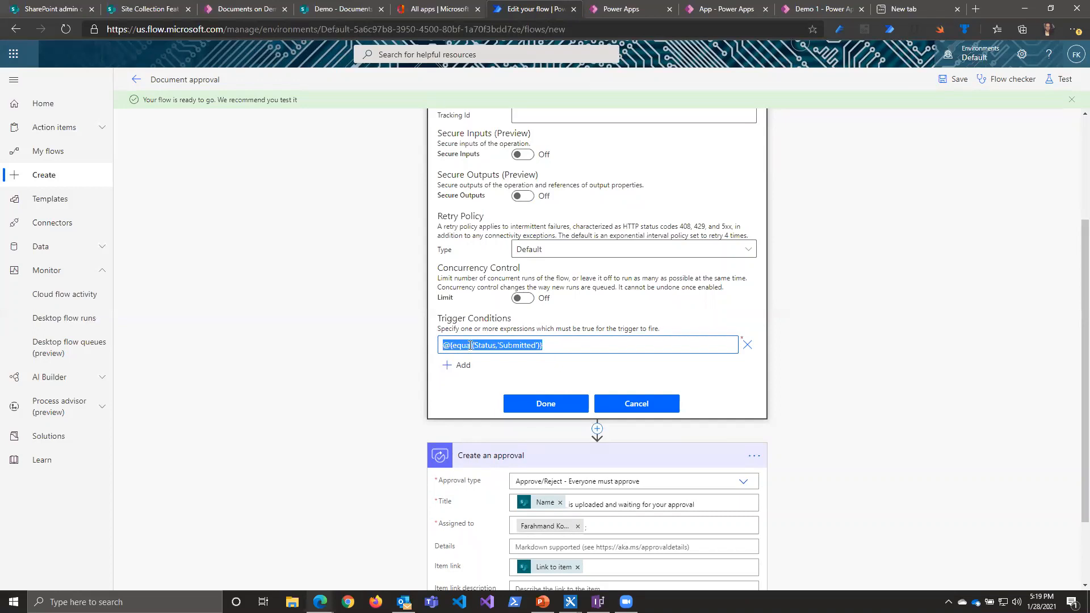
pyautogui.scroll(3, 379, 353)
pyautogui.scroll(-4, 380, 352)
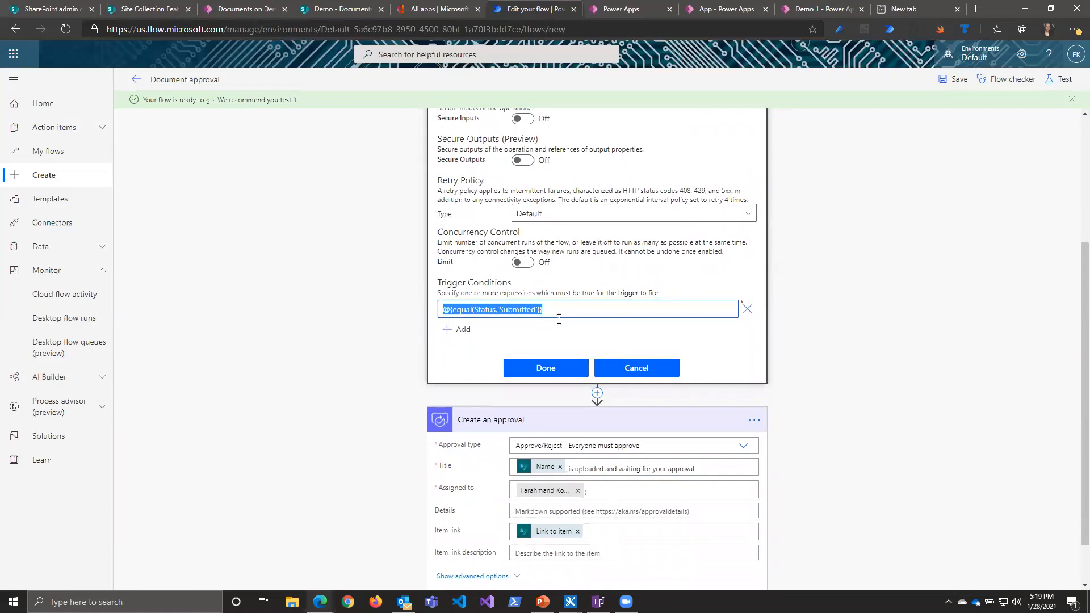
pyautogui.click(547, 368)
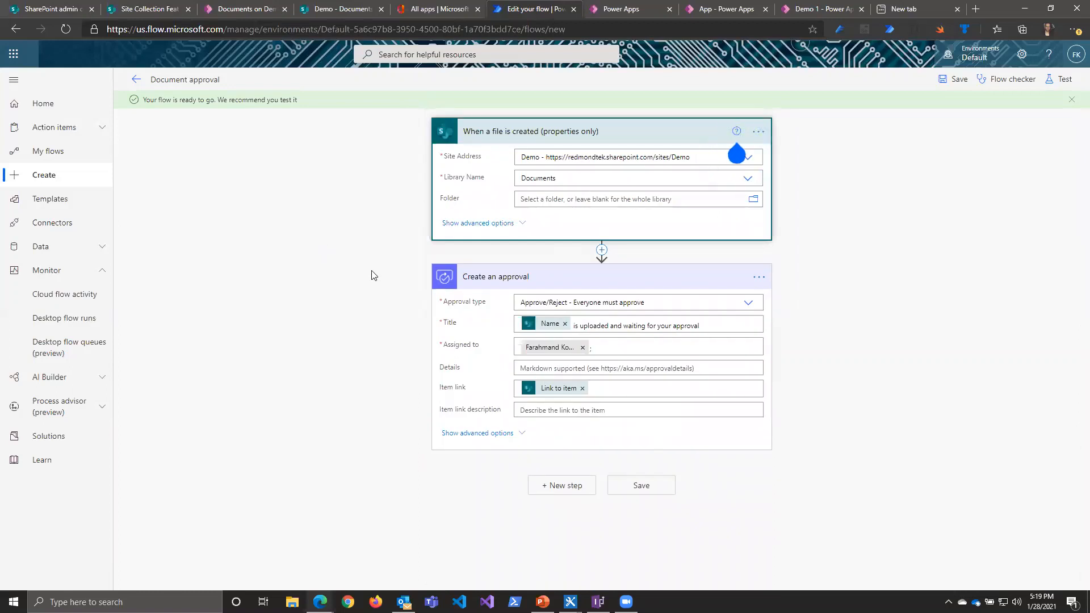
# Step: Browse the expression functions available for the approval's Details and enter the text "Due Date:" there
pyautogui.click(538, 369)
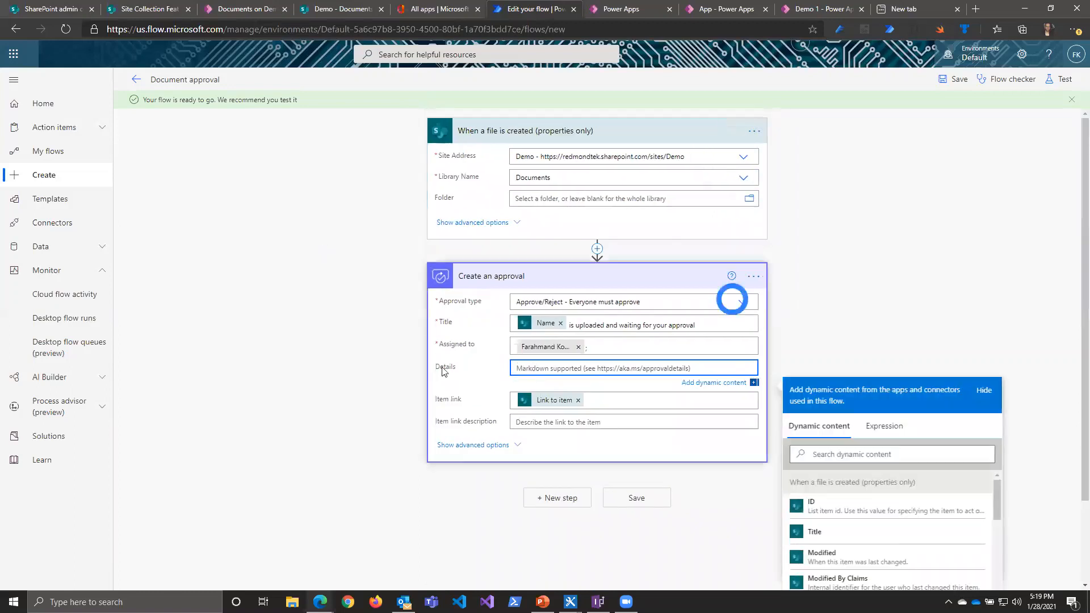
pyautogui.click(882, 338)
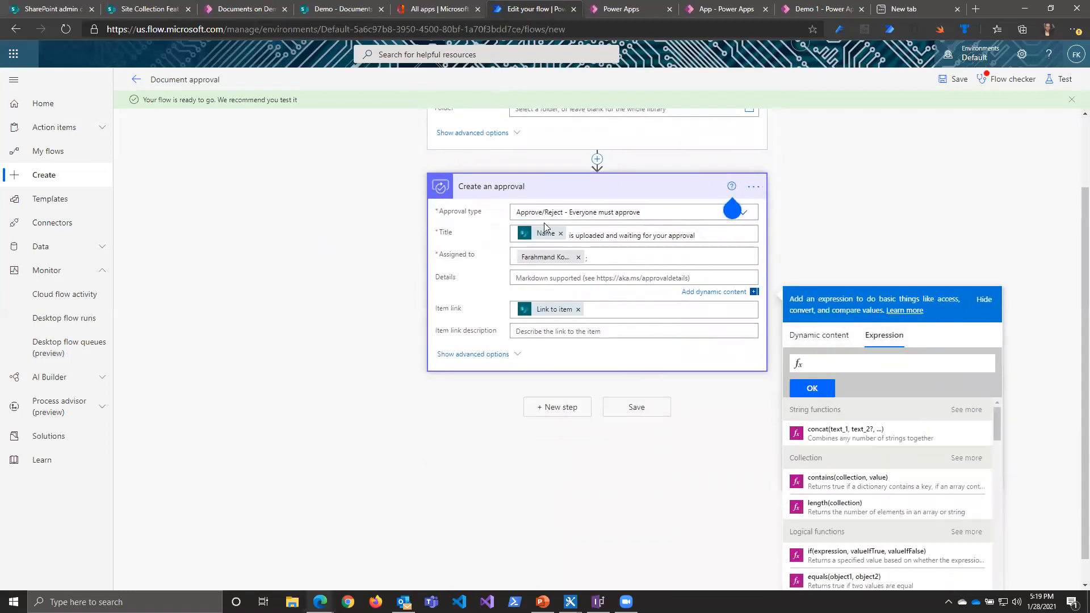
pyautogui.scroll(-1, 737, 314)
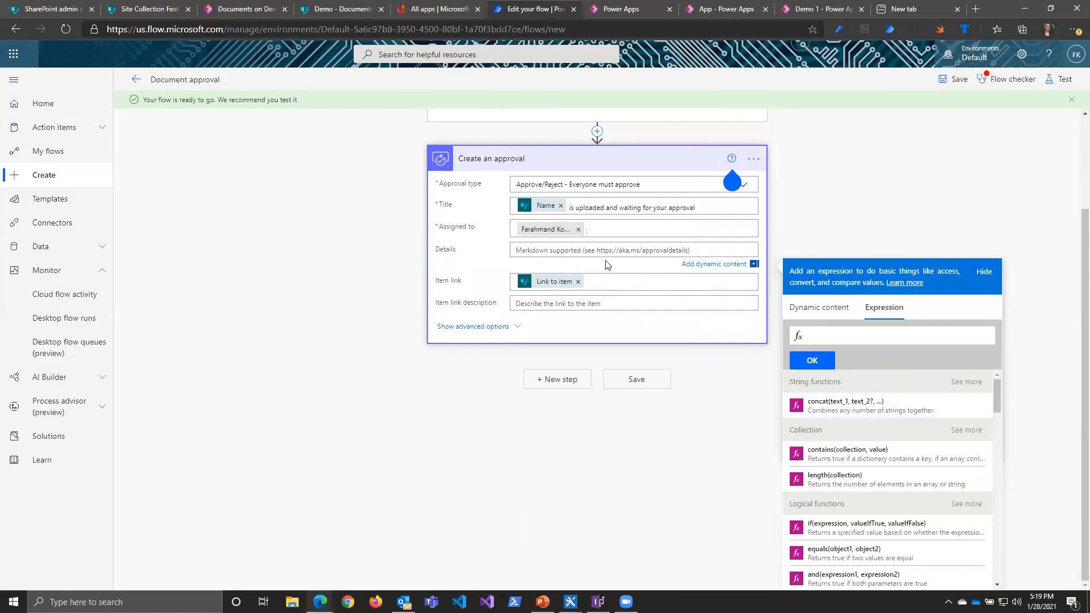
pyautogui.scroll(-1, 997, 396)
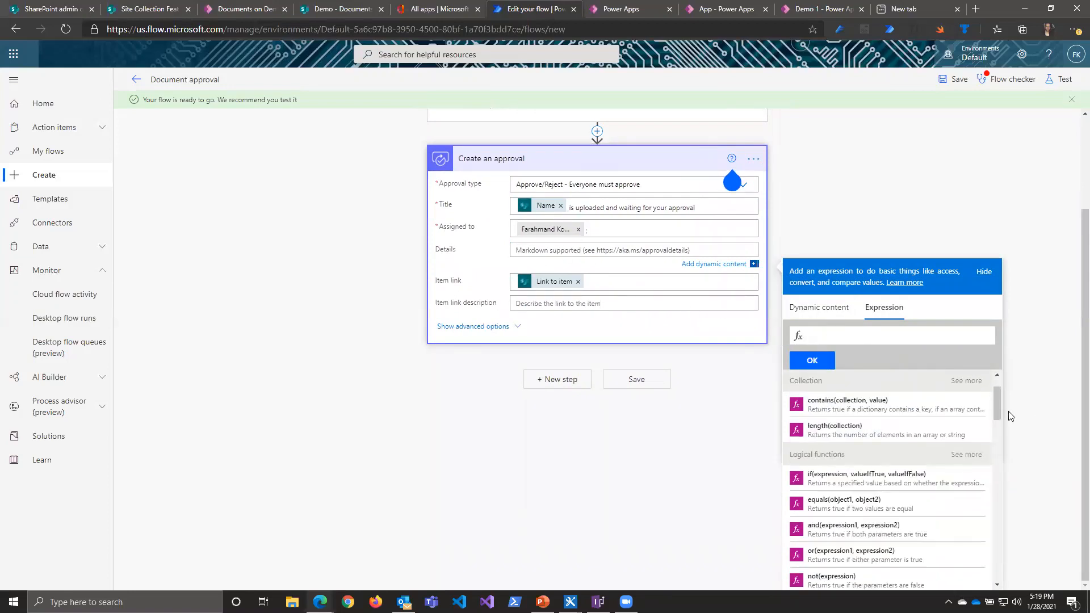
pyautogui.scroll(2, 1010, 414)
pyautogui.scroll(-1, 607, 364)
pyautogui.scroll(1, 595, 340)
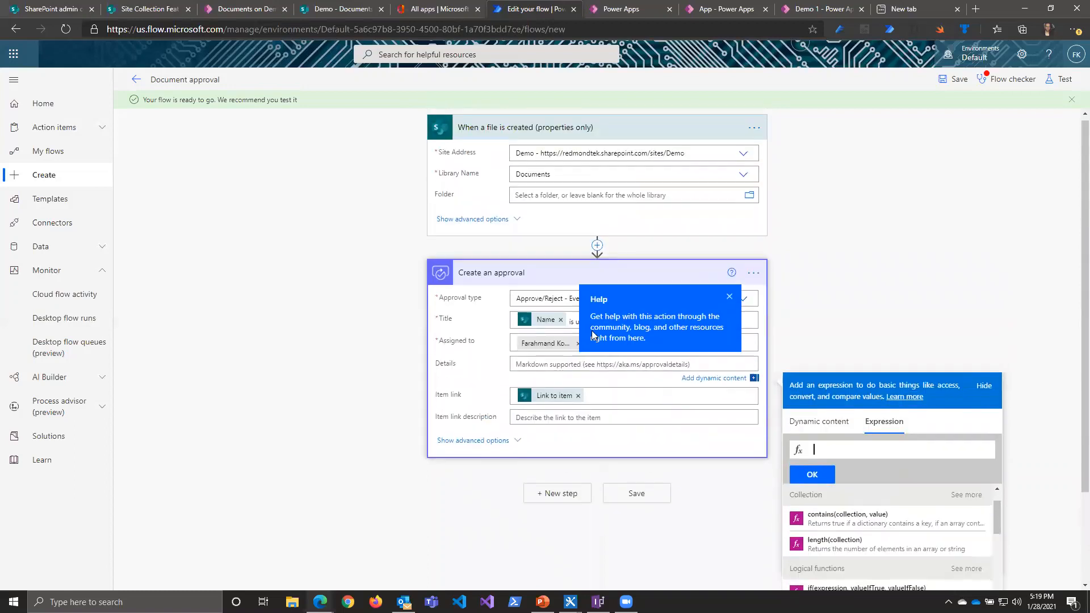
pyautogui.click(547, 368)
pyautogui.write('Due Date:')
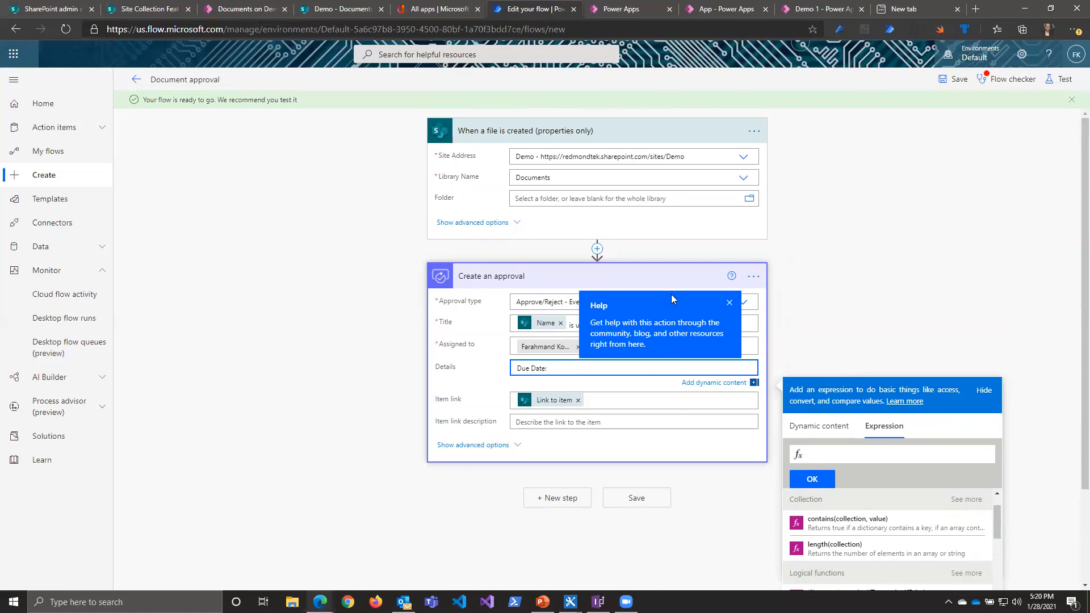
# Step: Start an expression for the due date in Details with the addDays date and time function
pyautogui.scroll(-2, 1031, 329)
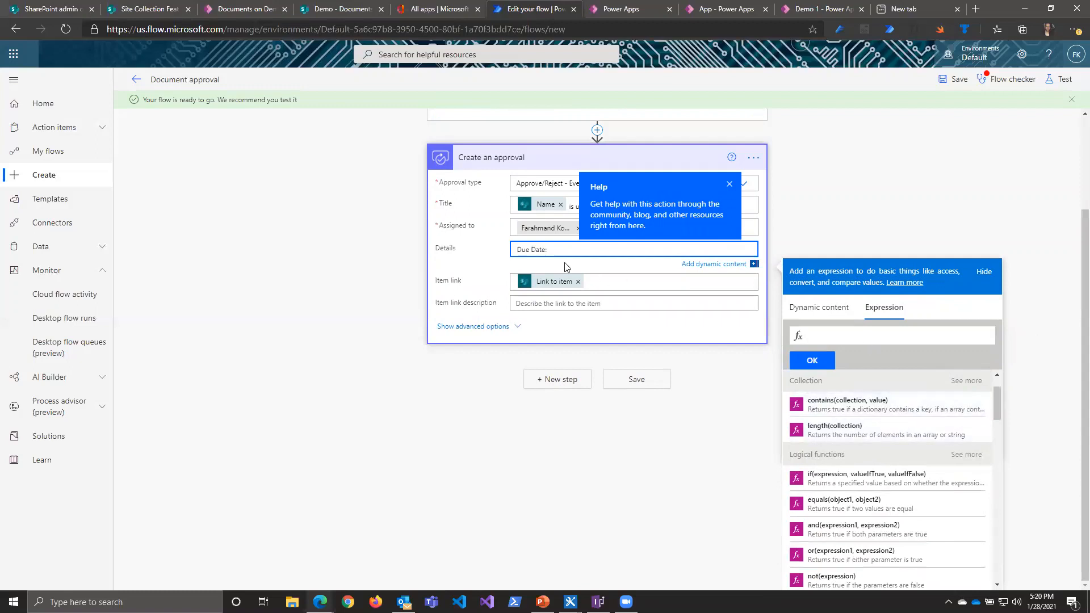
pyautogui.scroll(-2, 897, 455)
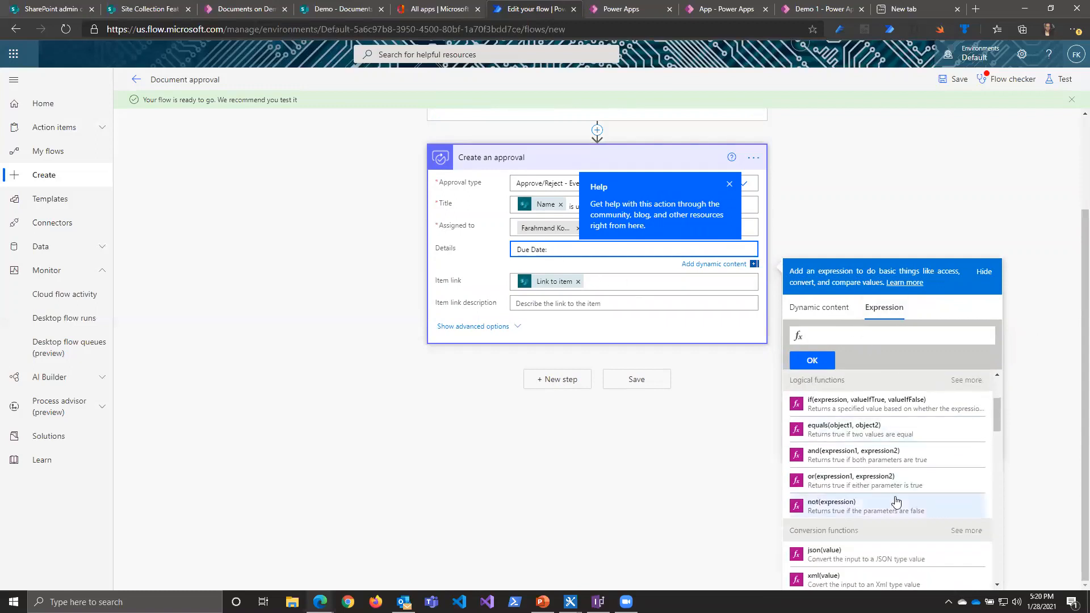
pyautogui.scroll(-5, 892, 488)
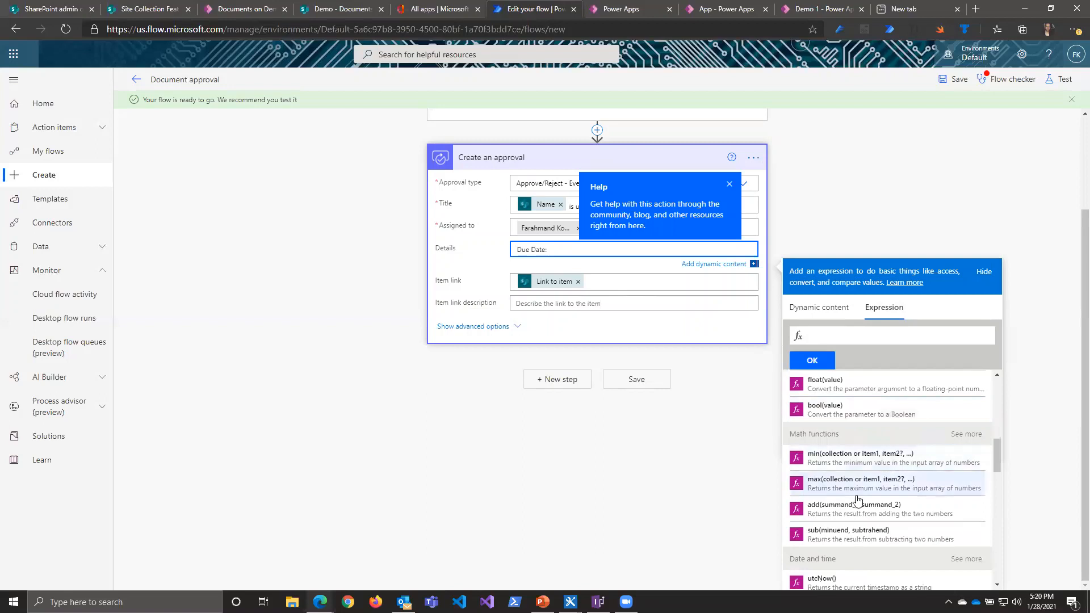
pyautogui.scroll(-2, 809, 491)
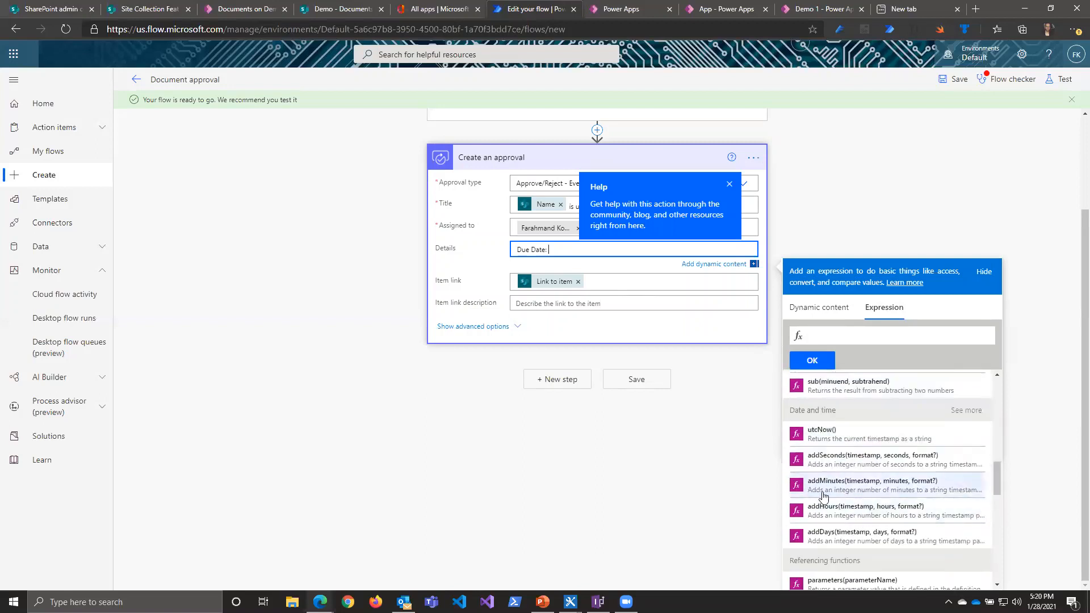
pyautogui.click(824, 538)
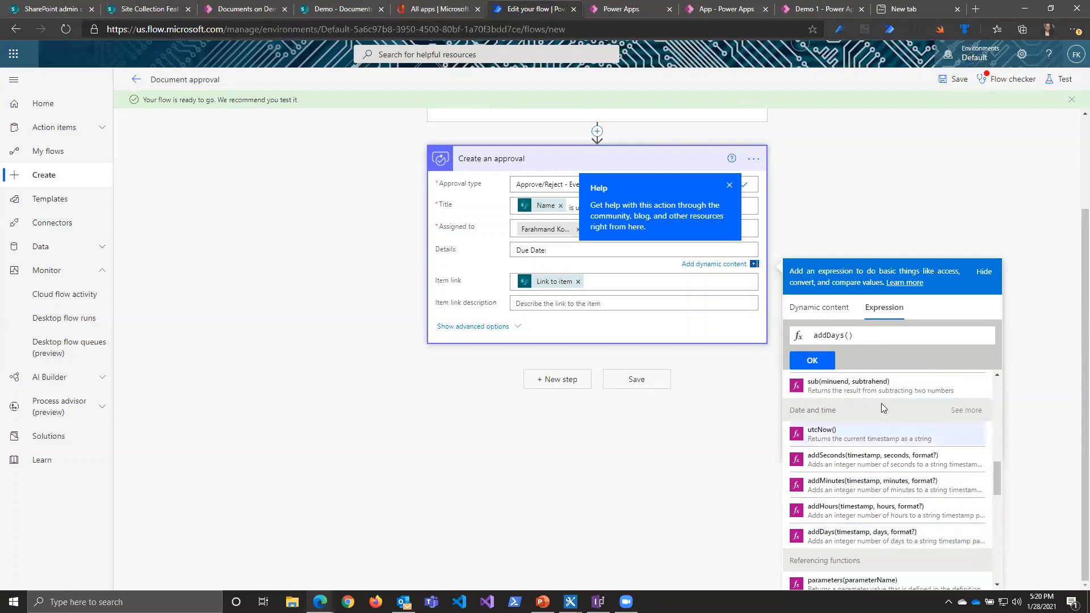
# Step: Complete the addDays expression with the dynamic Modified value and 7 days, and insert it after "Due Date:" in Details
pyautogui.click(829, 307)
pyautogui.scroll(2, 854, 454)
pyautogui.scroll(3, 852, 464)
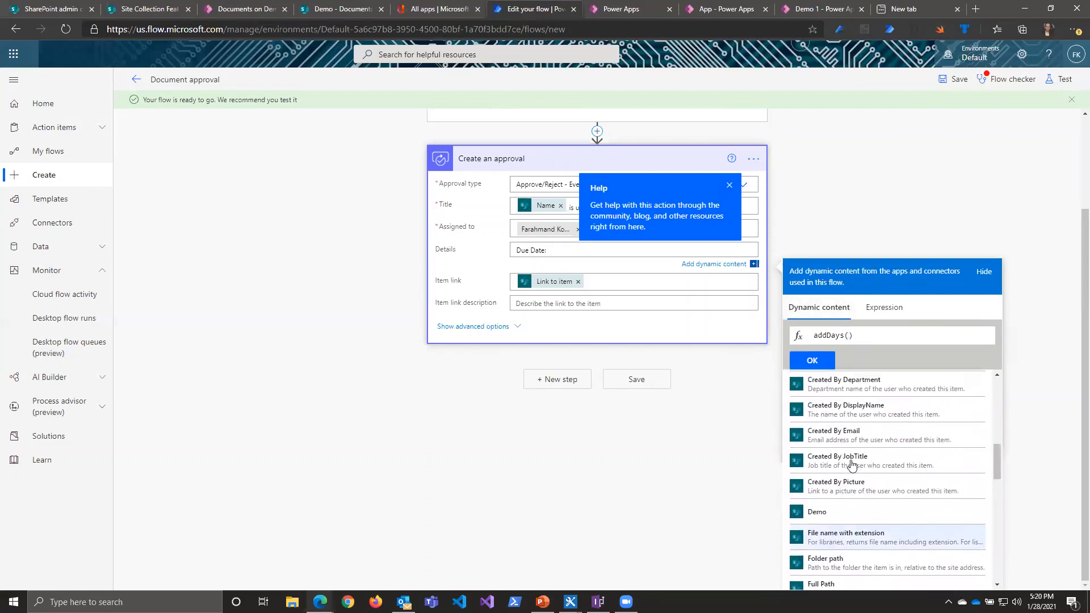
pyautogui.scroll(-8, 839, 505)
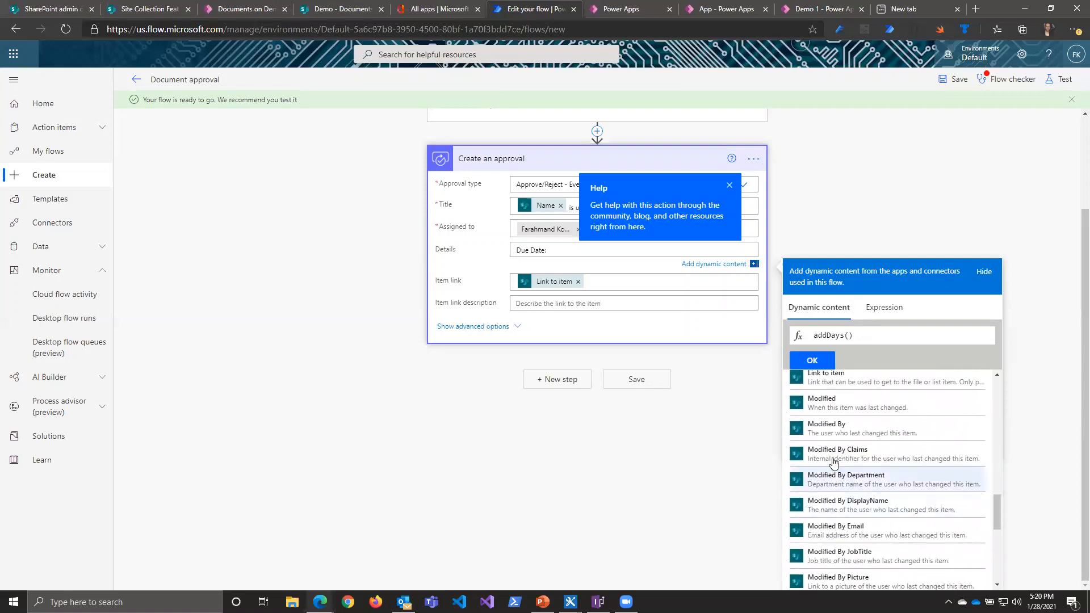
pyautogui.click(856, 404)
pyautogui.write('),')
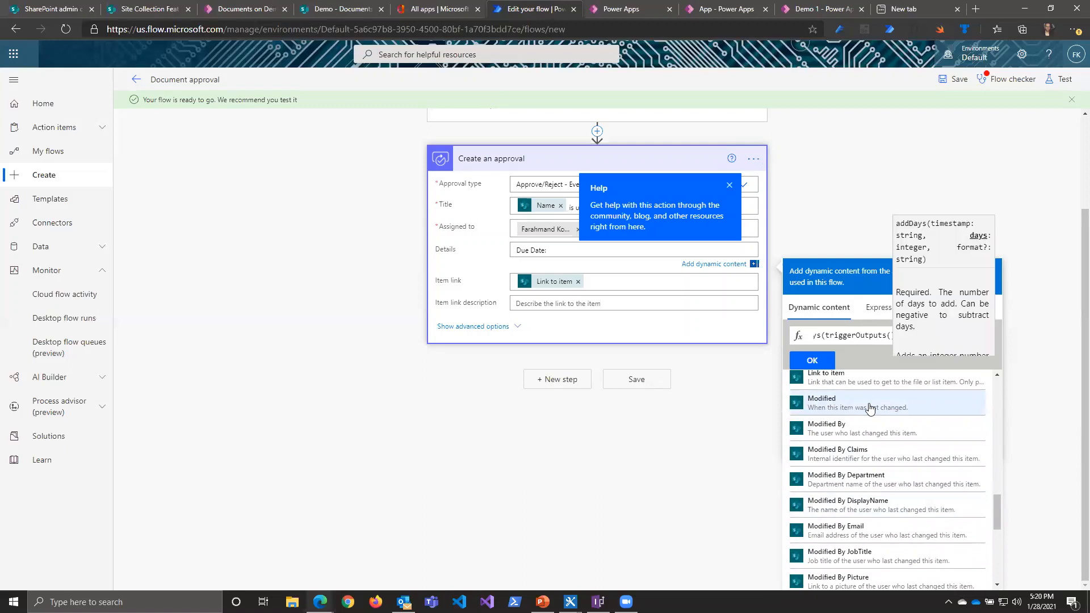
pyautogui.write('7')
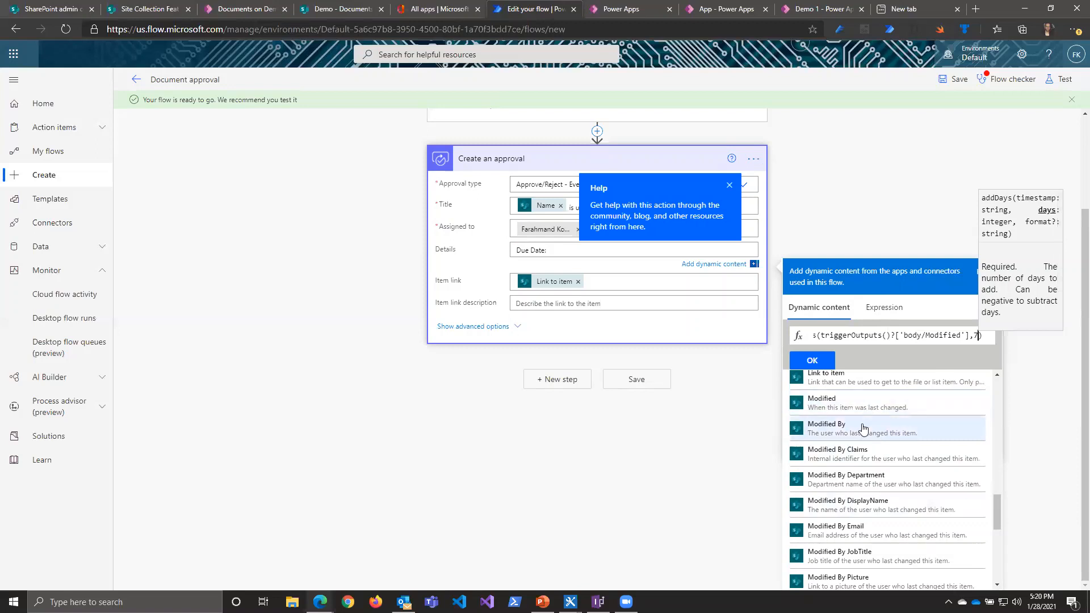
pyautogui.click(815, 364)
pyautogui.click(329, 370)
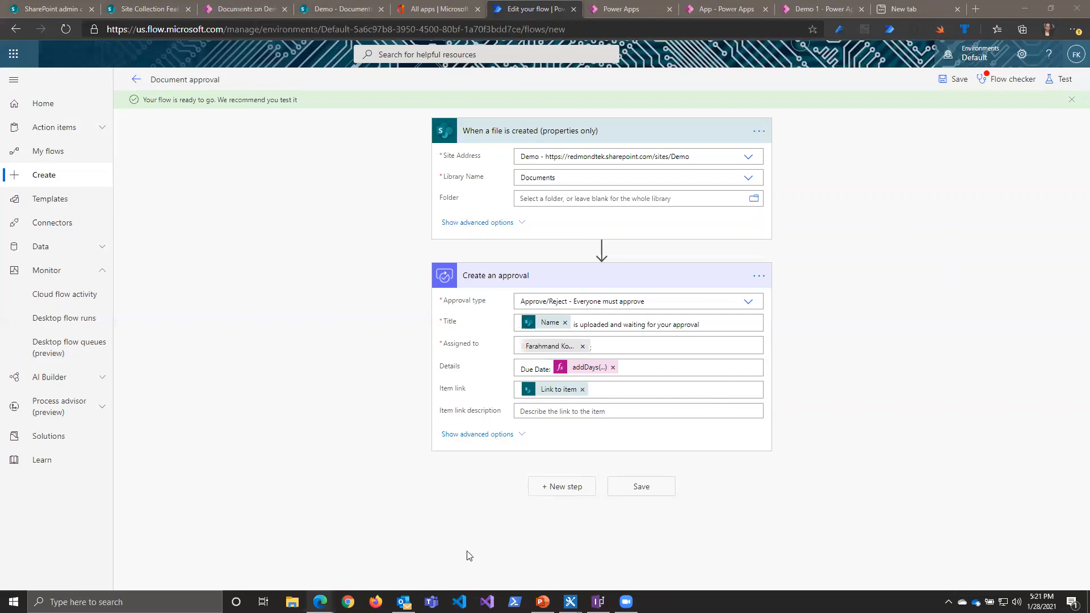
# Step: Delete the When a file is created (properties only) trigger from the flow
pyautogui.moveTo(320, 601)
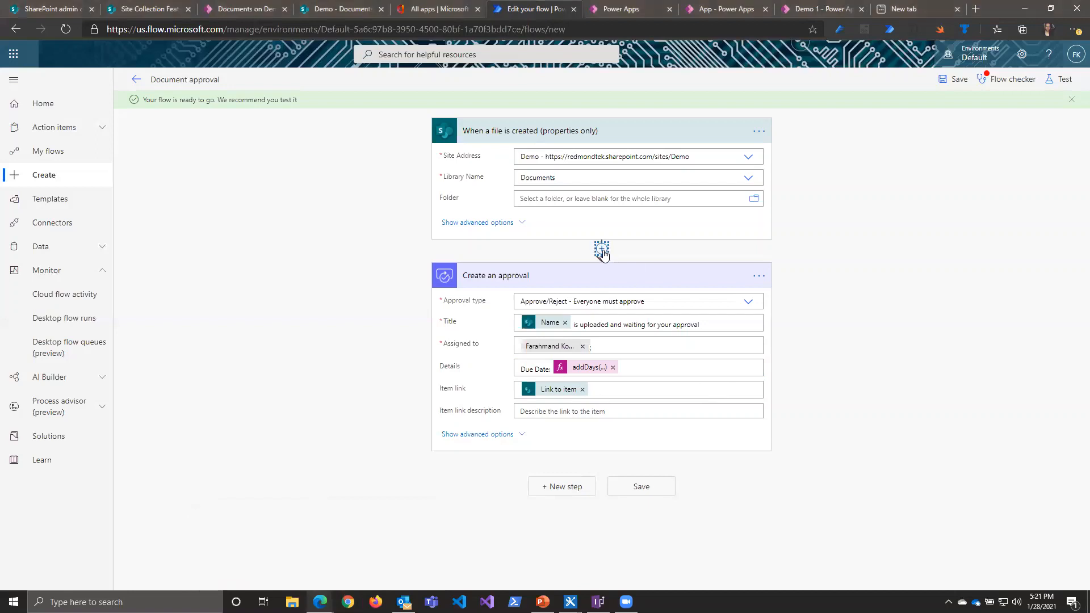
pyautogui.click(603, 255)
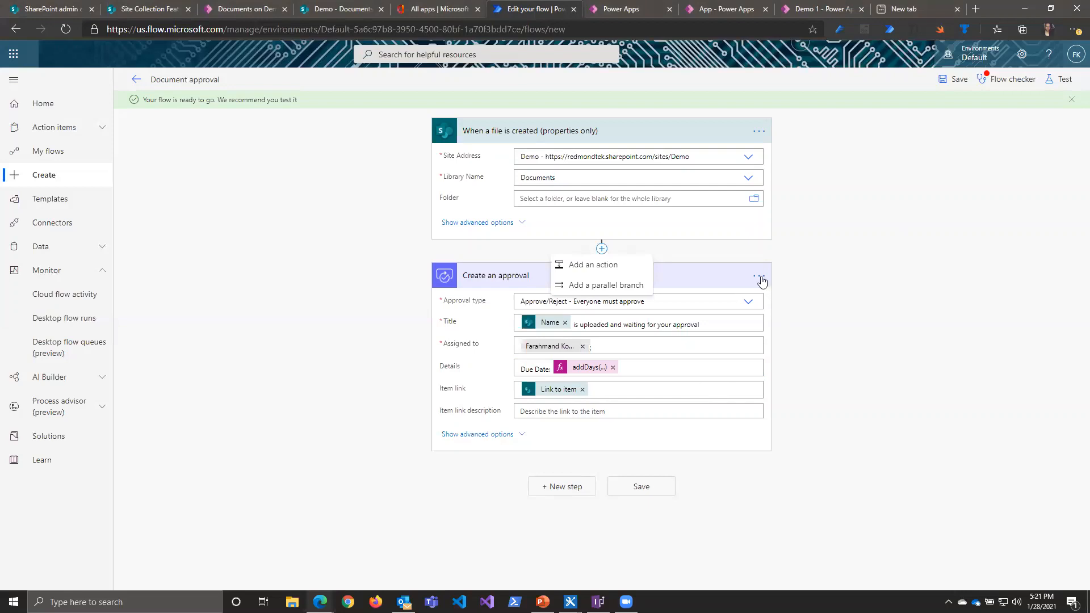
pyautogui.click(759, 131)
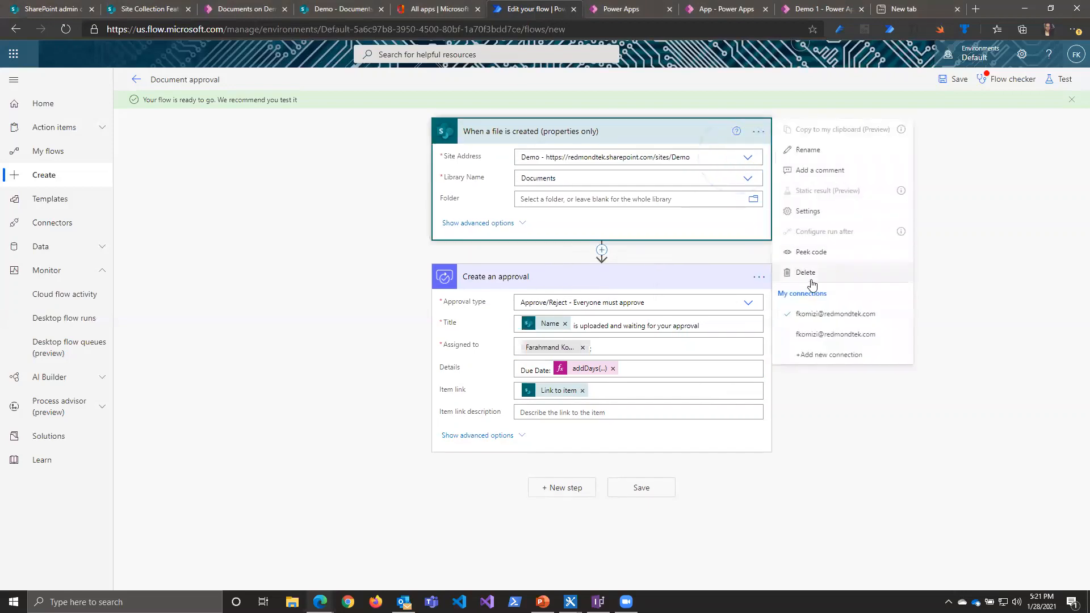
pyautogui.click(807, 273)
pyautogui.click(552, 341)
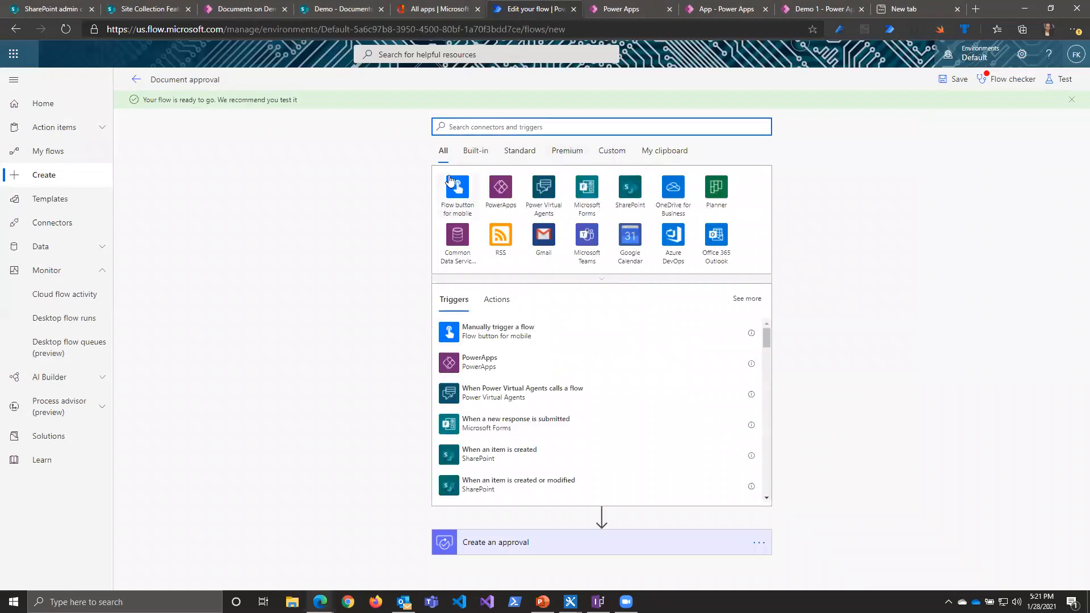
# Step: Add the built-in Schedule Recurrence trigger as the flow's new start
pyautogui.click(471, 151)
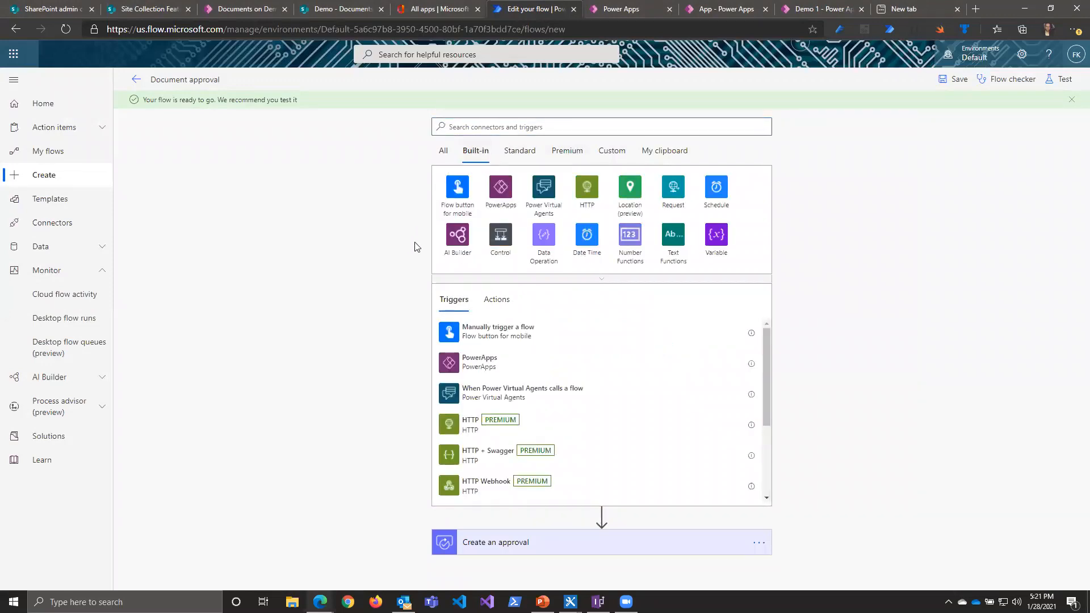
pyautogui.click(716, 187)
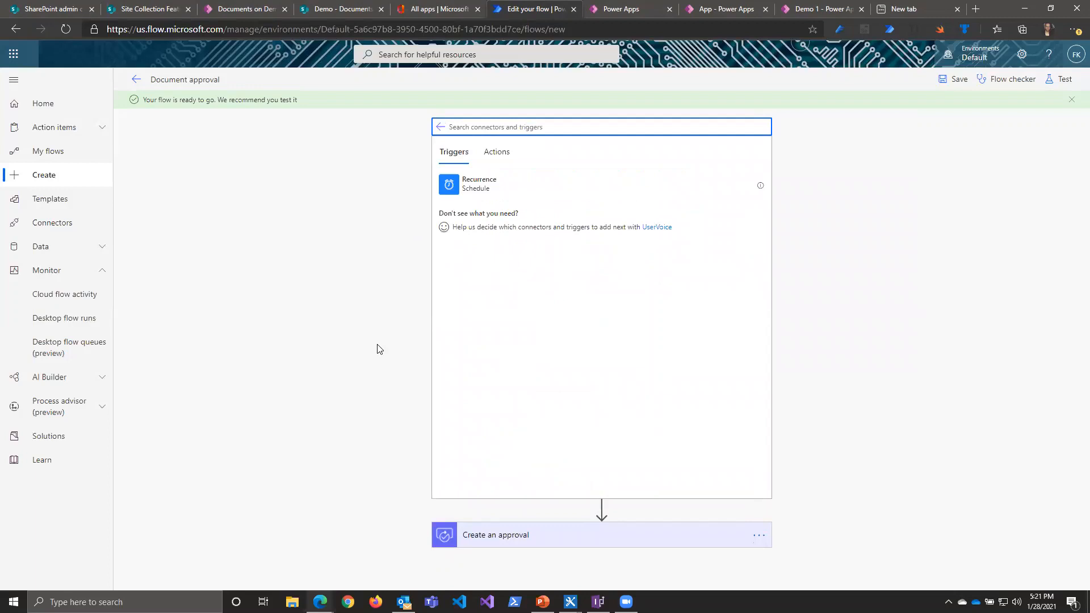
pyautogui.click(472, 188)
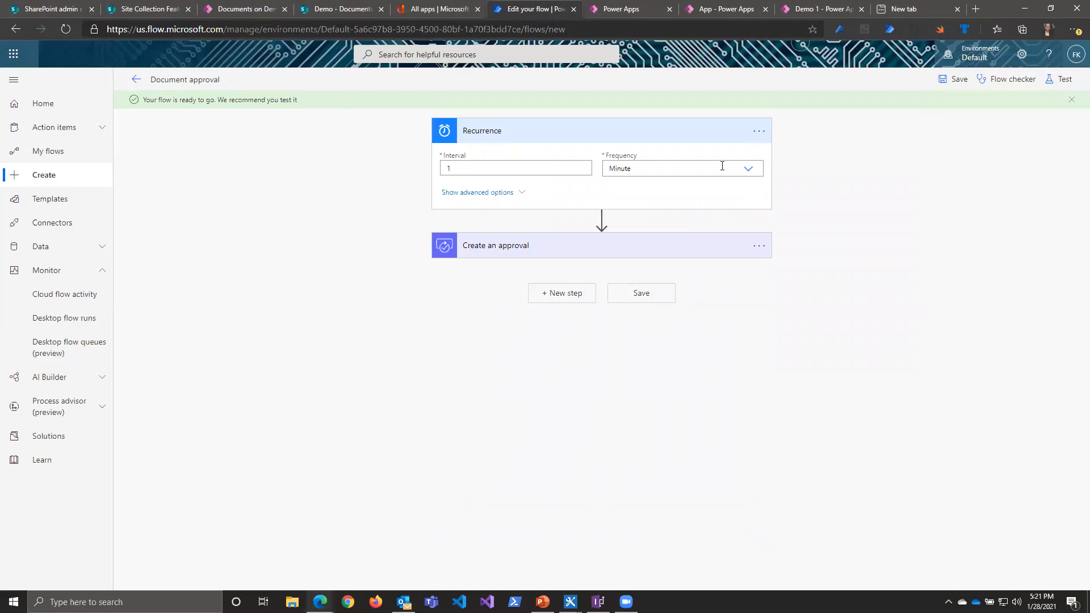
# Step: Set the recurrence frequency to Month and its interval to 12
pyautogui.click(748, 169)
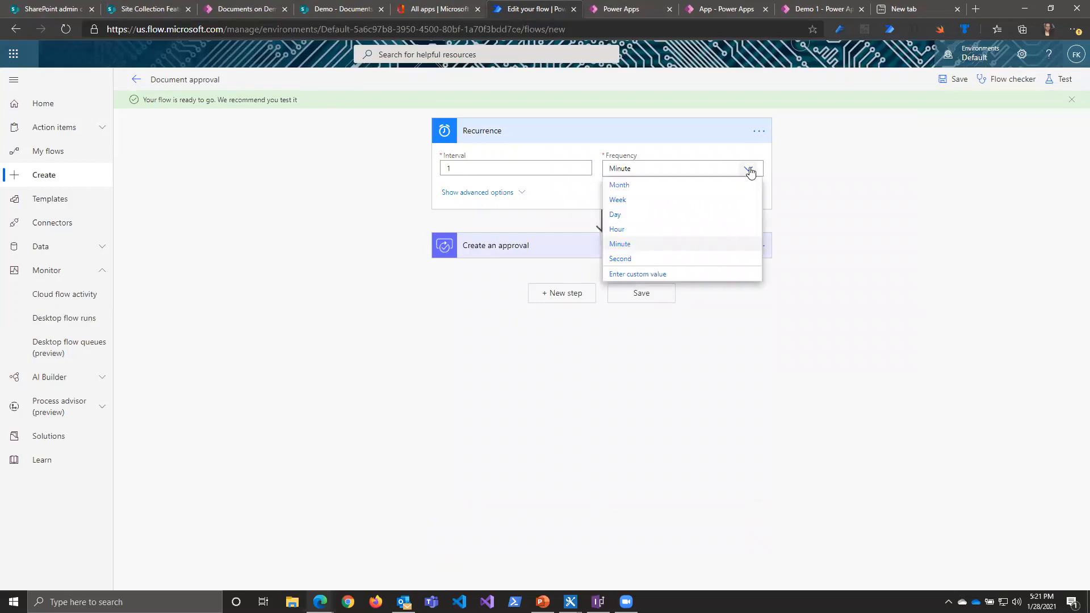
pyautogui.click(655, 186)
pyautogui.click(524, 170)
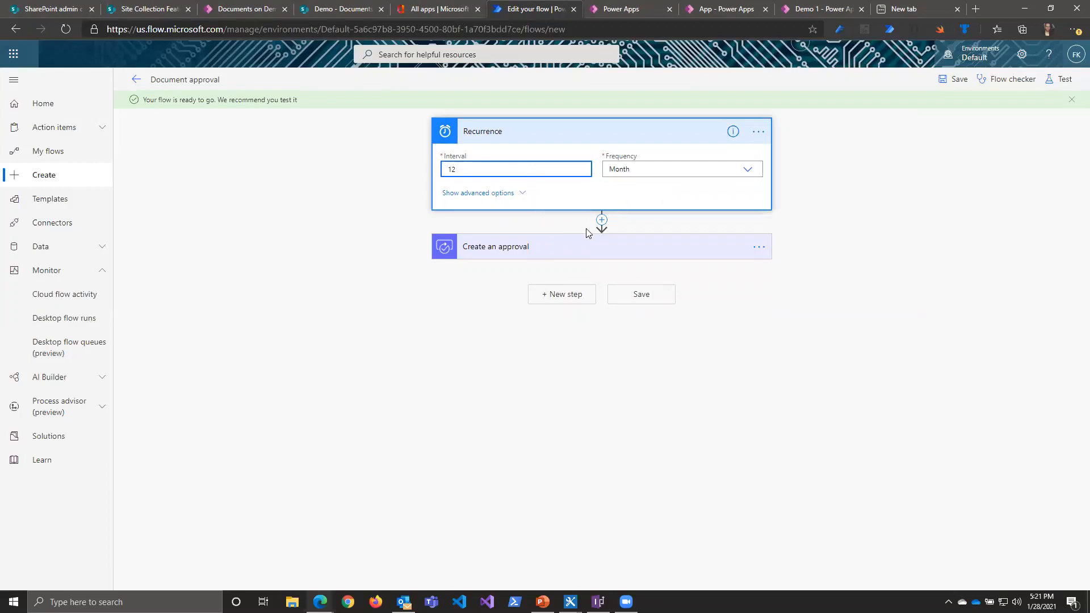
# Step: Add the SharePoint action Get files (properties only) between the Recurrence trigger and the Create an approval action
pyautogui.click(602, 219)
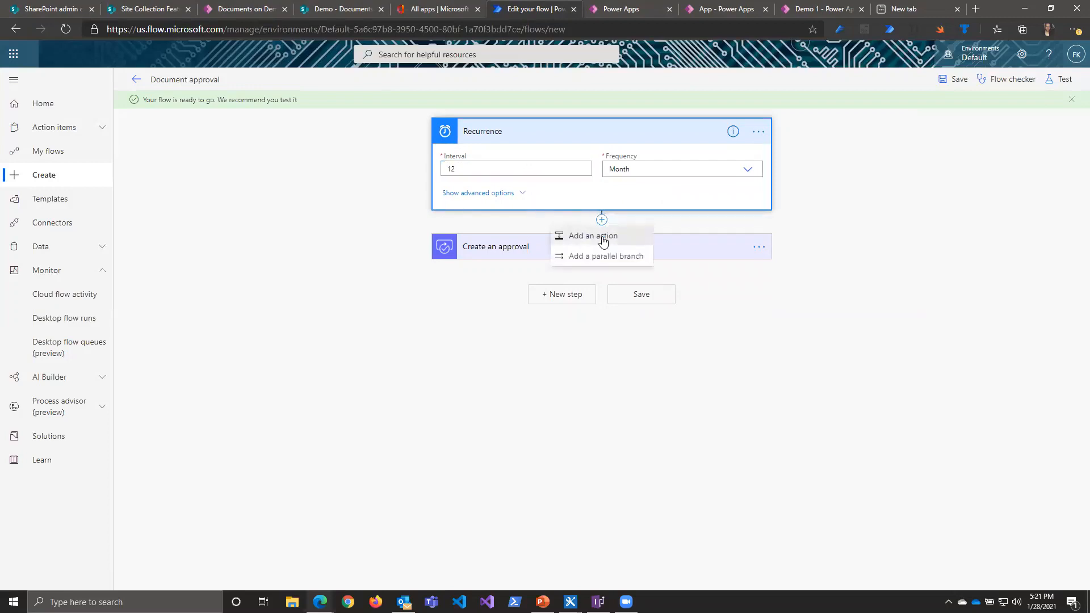
pyautogui.click(603, 242)
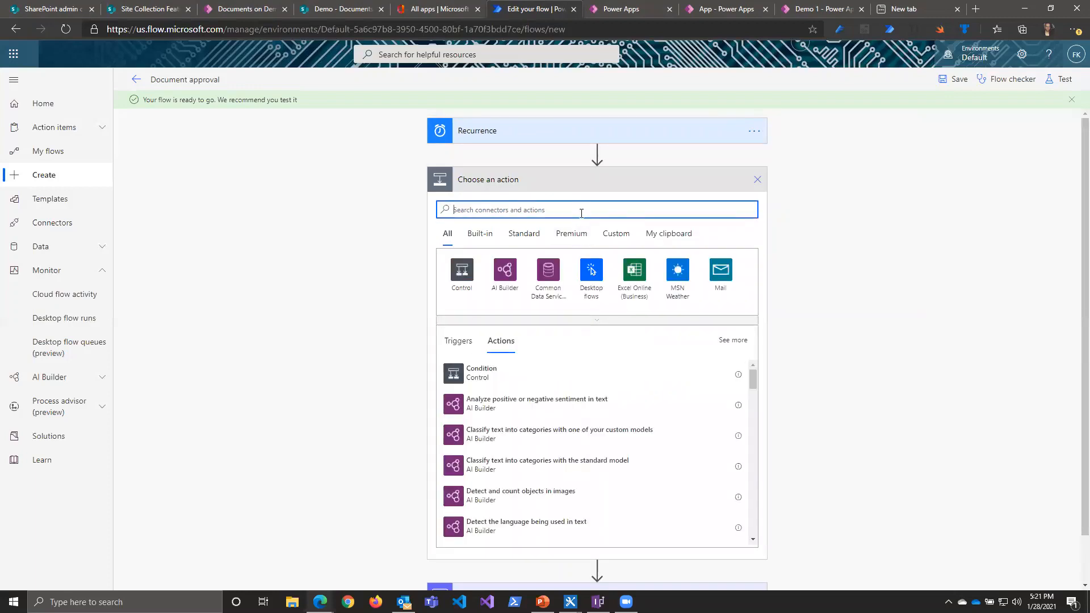
pyautogui.write('sharepoint')
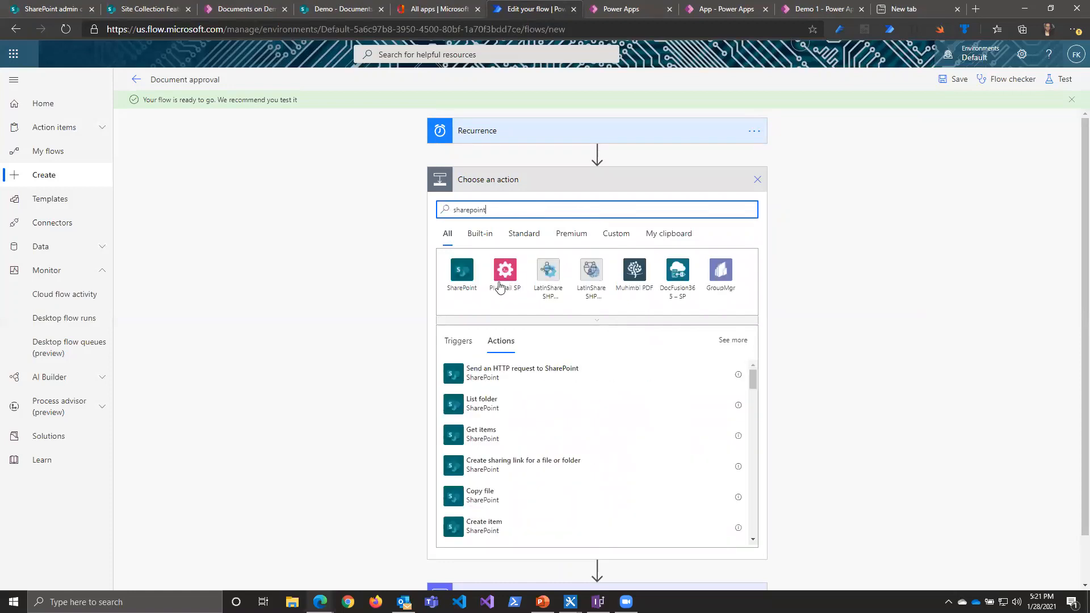
pyautogui.click(466, 276)
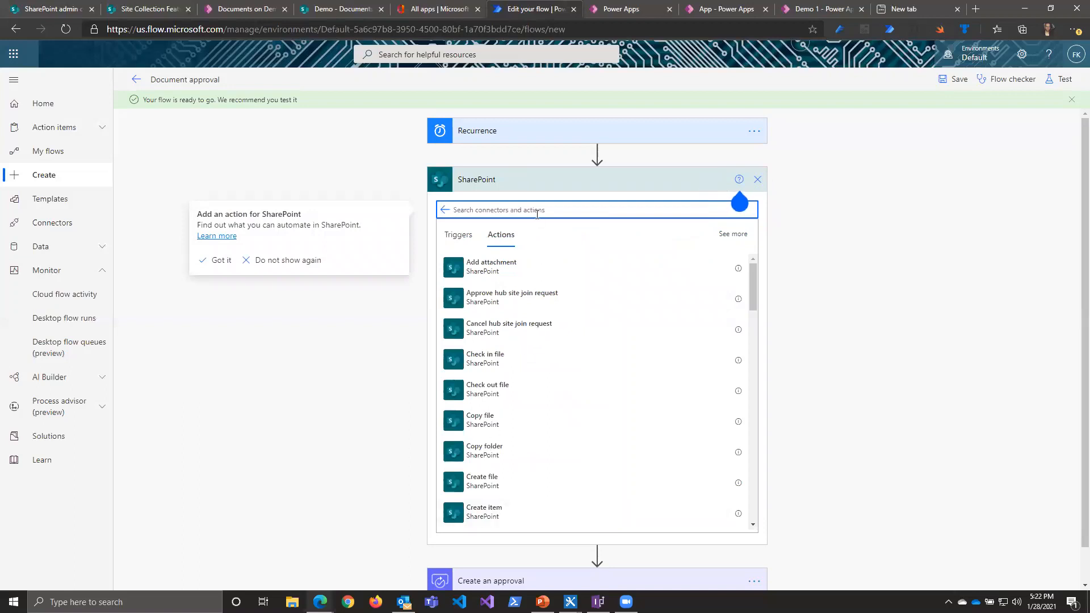
pyautogui.write('get')
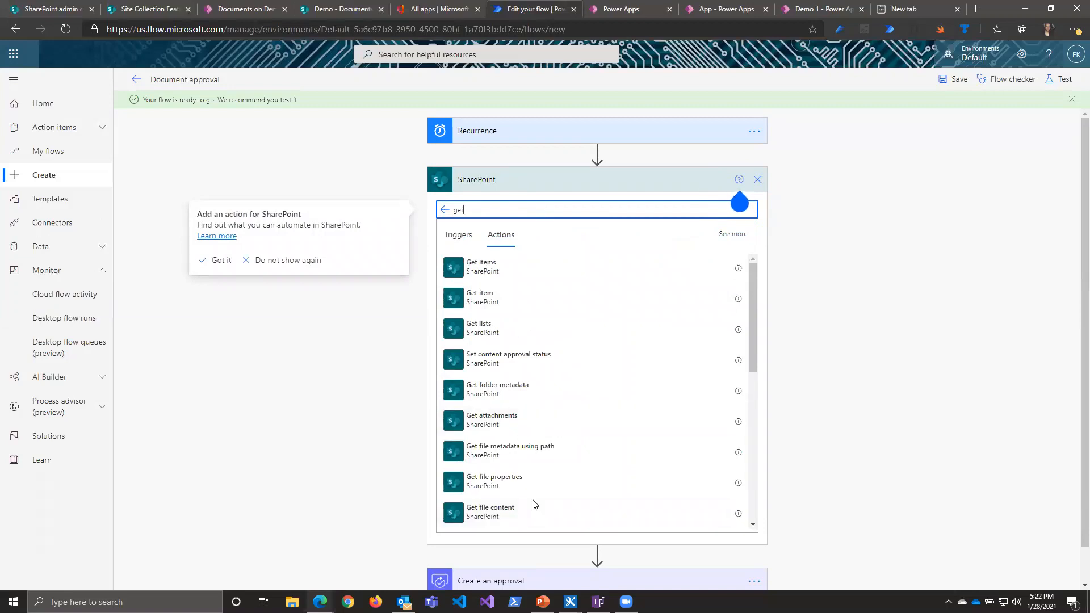
pyautogui.scroll(-1, 525, 421)
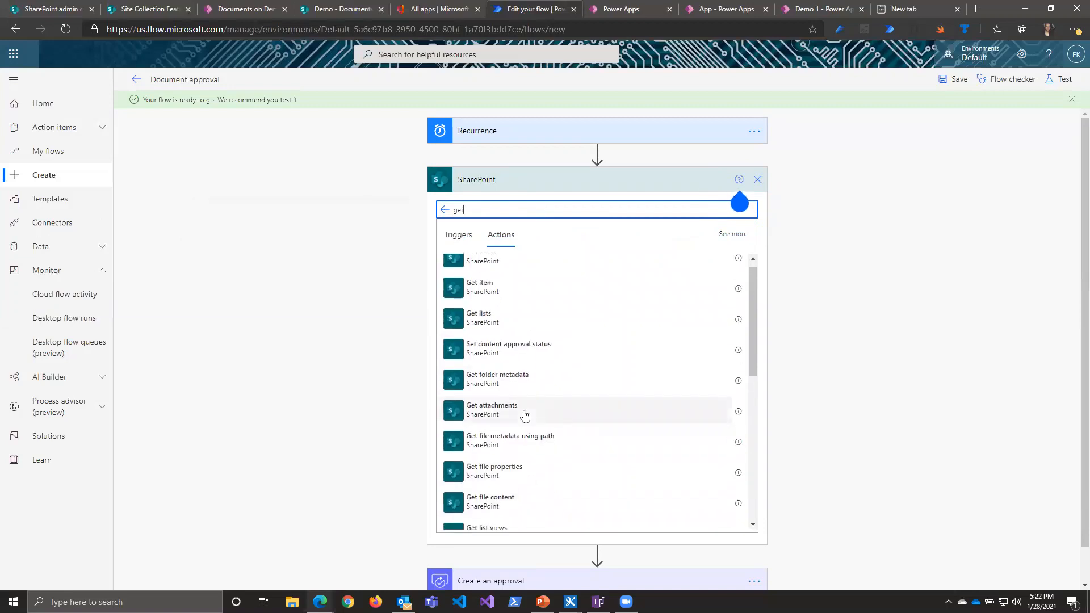
pyautogui.write('fil')
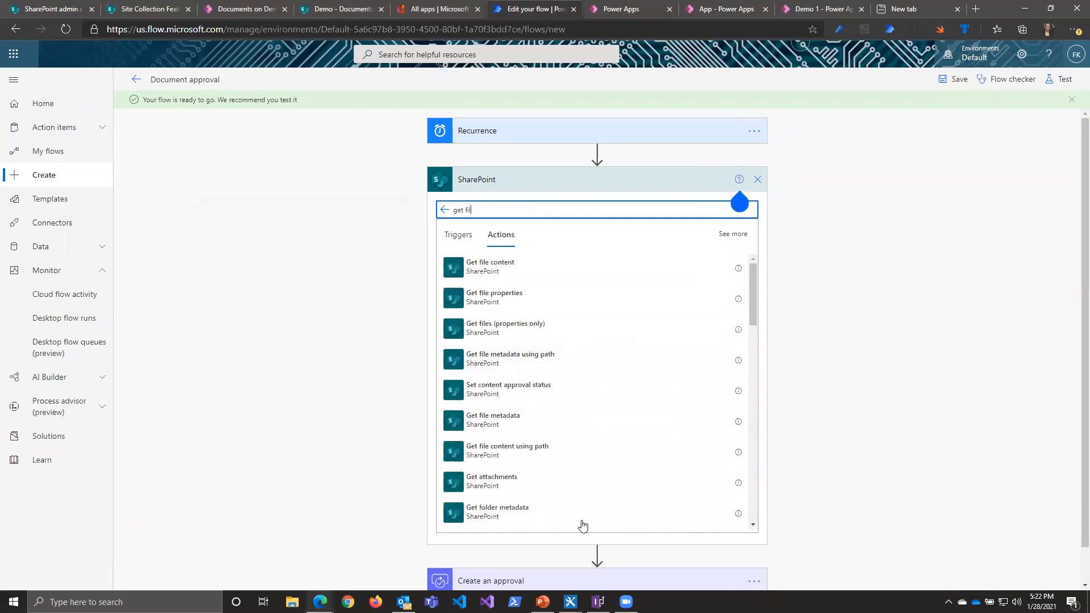
pyautogui.click(494, 326)
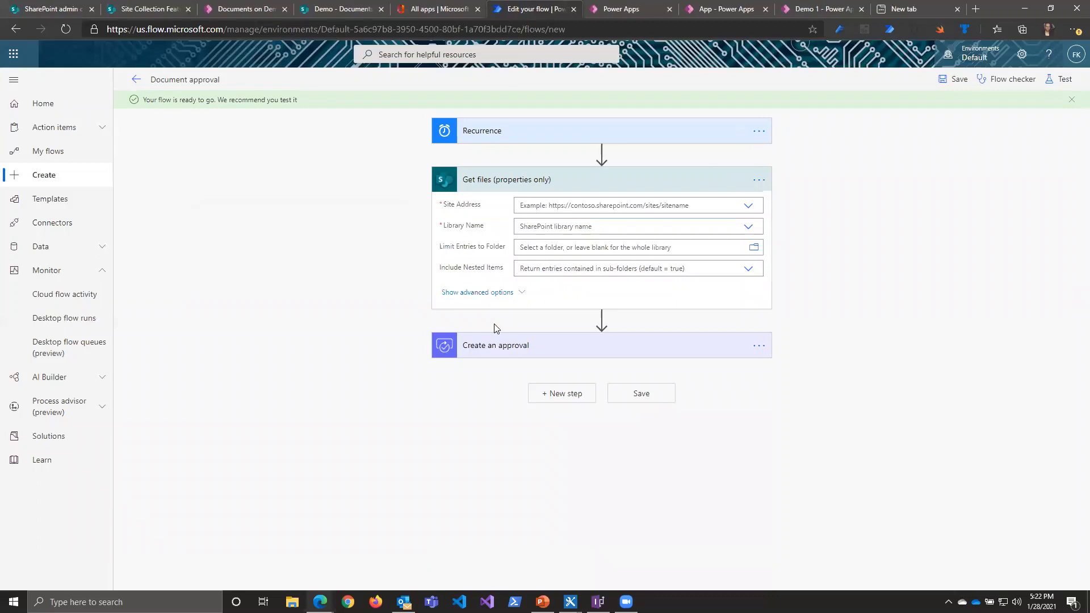
# Step: Set the Get files action's site address to the Demo site and its library name to Documents
pyautogui.click(749, 205)
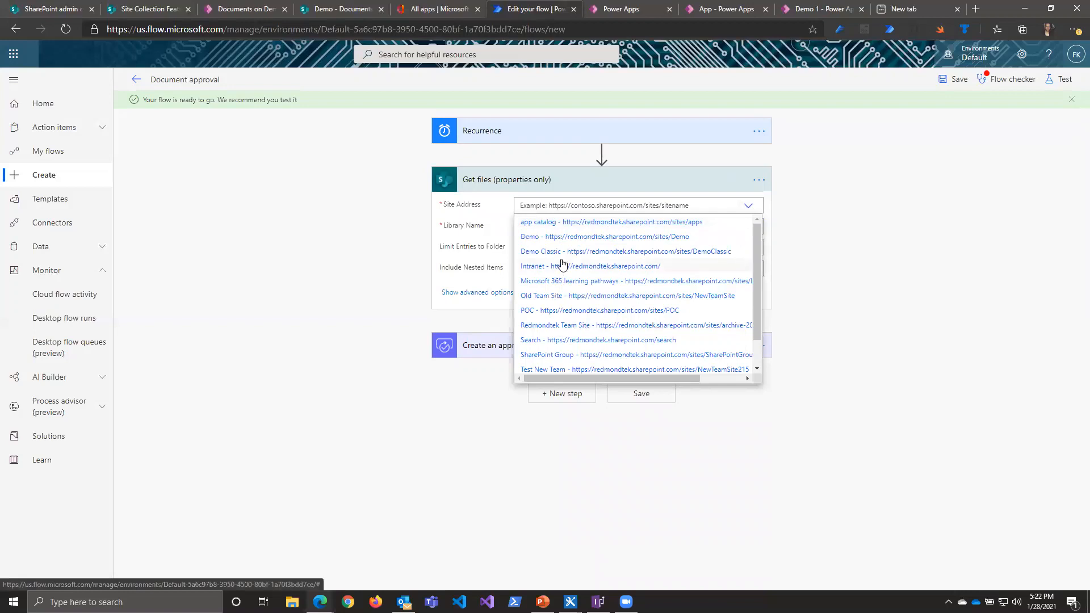
pyautogui.click(568, 238)
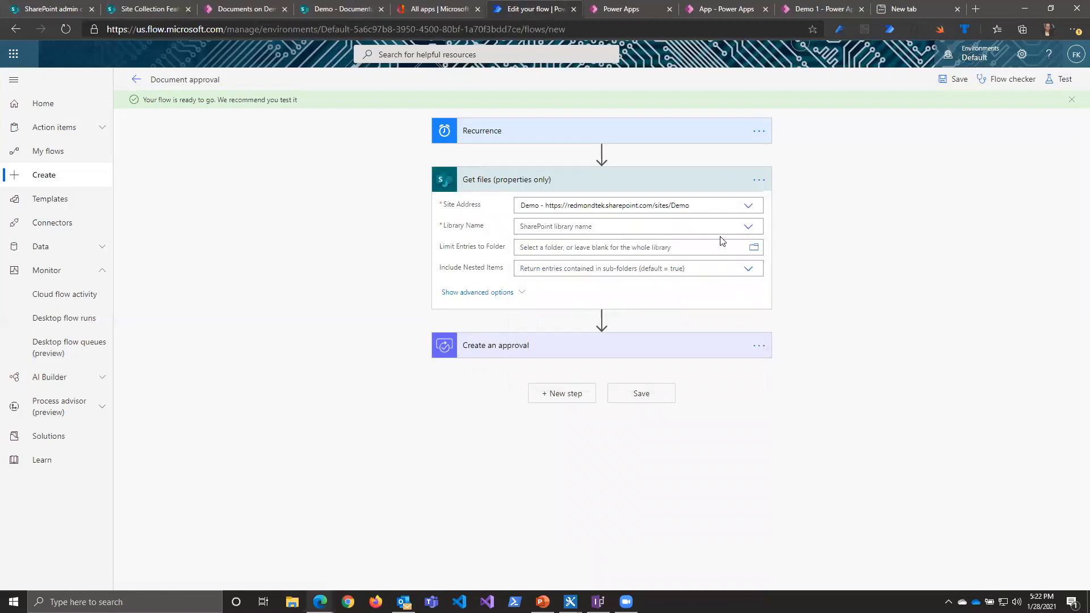
pyautogui.click(747, 226)
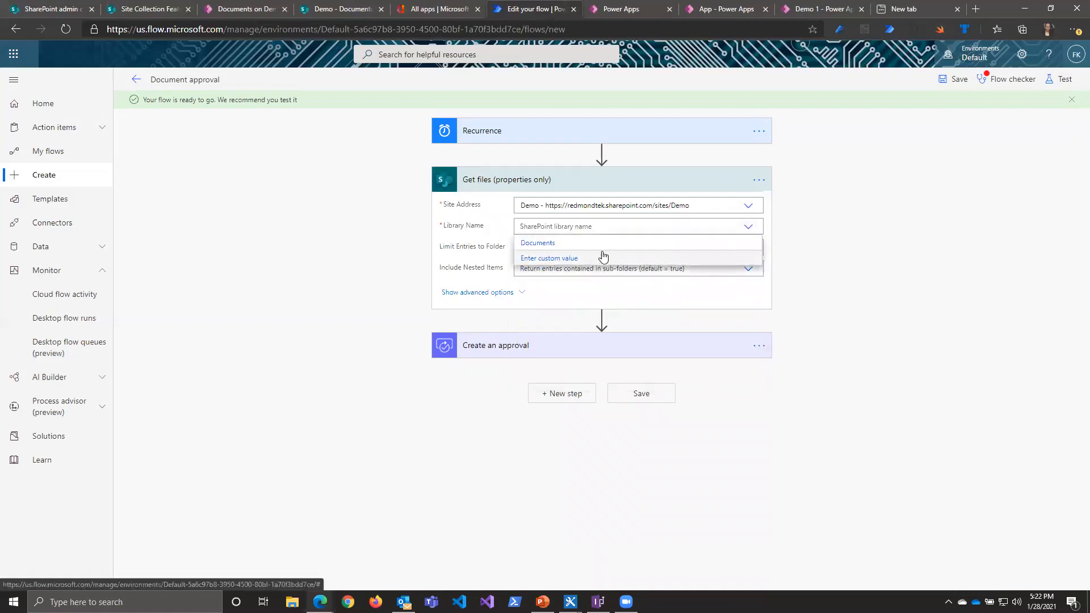
pyautogui.click(600, 244)
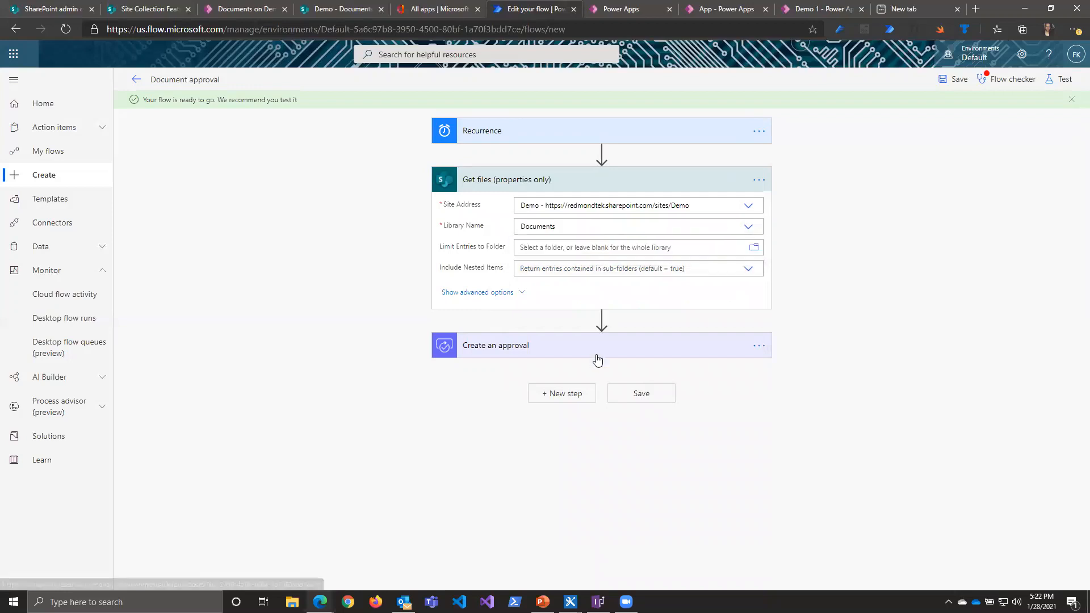
# Step: Expand the Create an approval action and remove the addDays expression from its Details
pyautogui.click(602, 318)
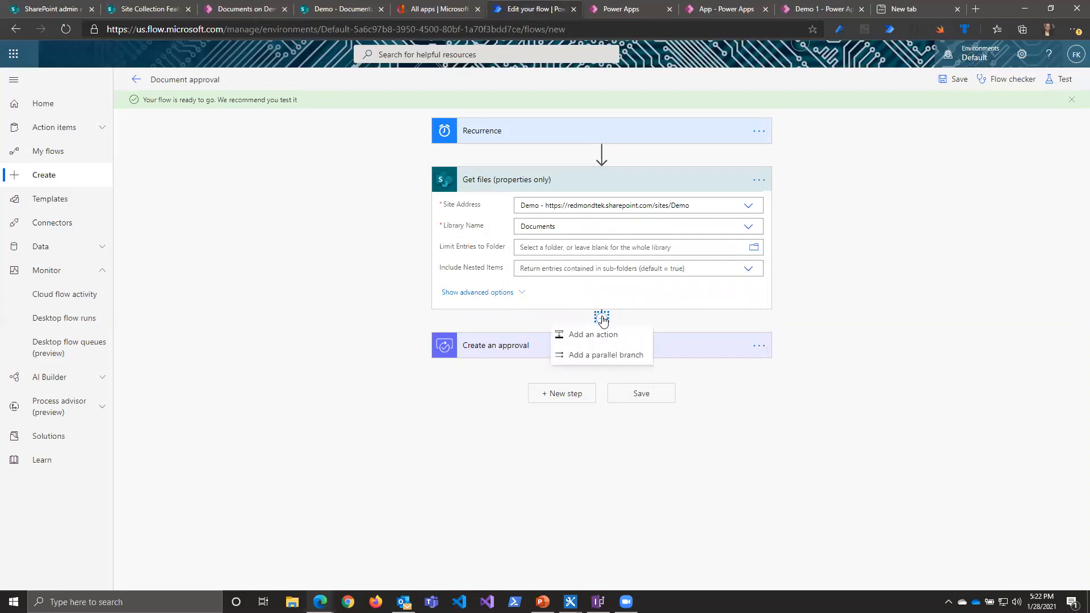
pyautogui.click(587, 347)
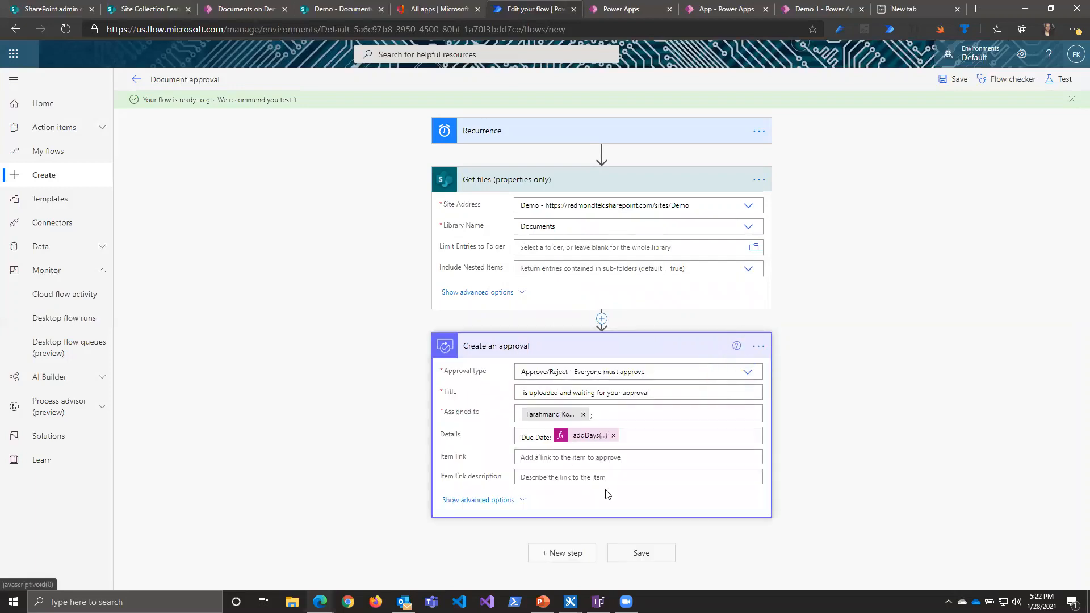
pyautogui.click(613, 435)
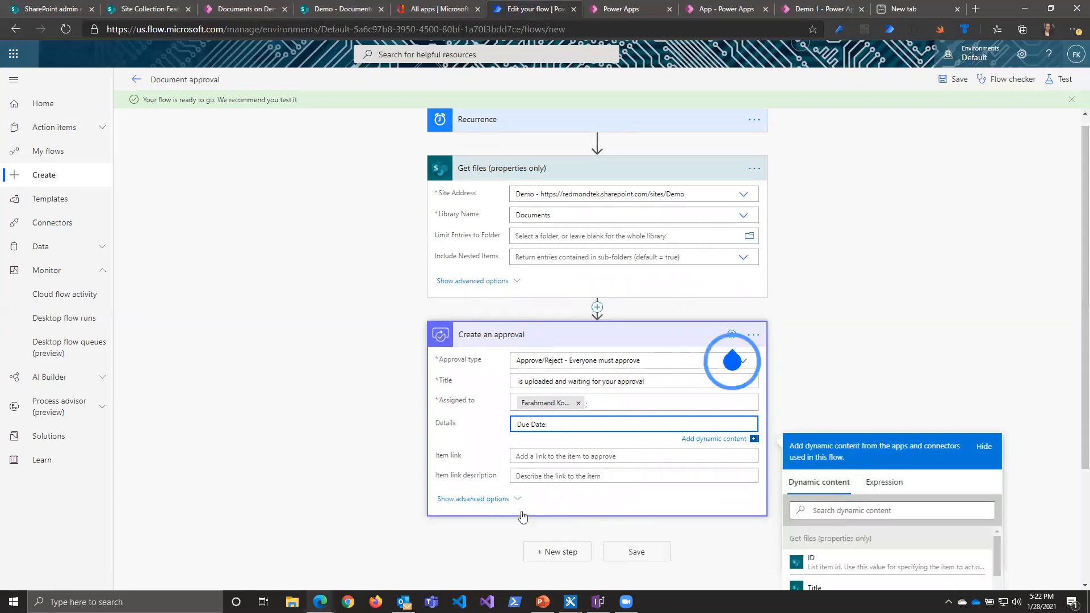
# Step: Start an addDays expression for the approval's Details, using utcNow() as its timestamp
pyautogui.scroll(-2, 579, 331)
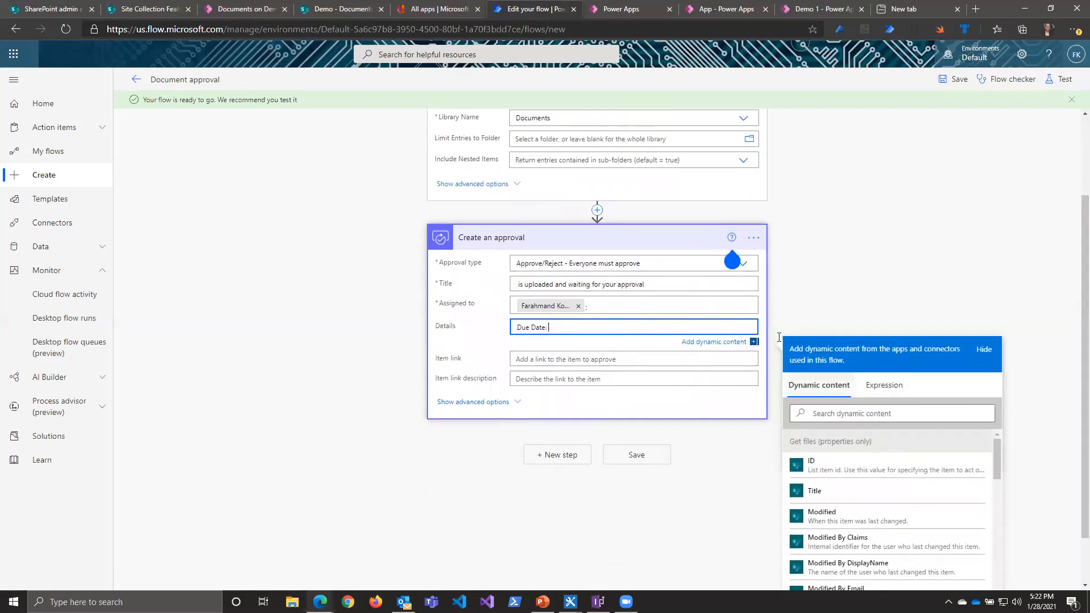
pyautogui.scroll(2, 693, 370)
pyautogui.scroll(-3, 696, 372)
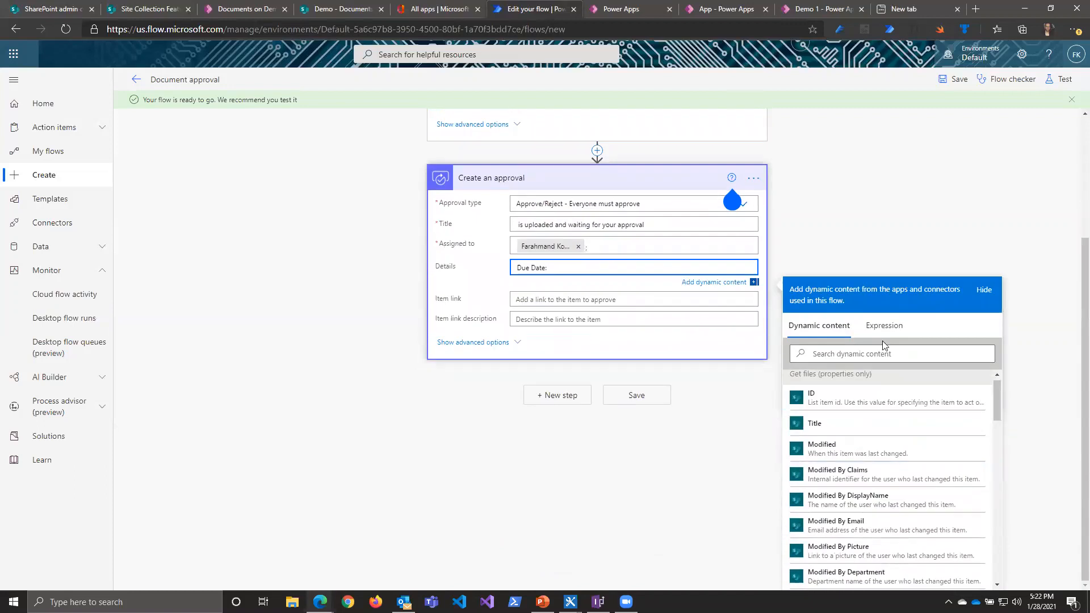
pyautogui.click(884, 321)
pyautogui.write('a')
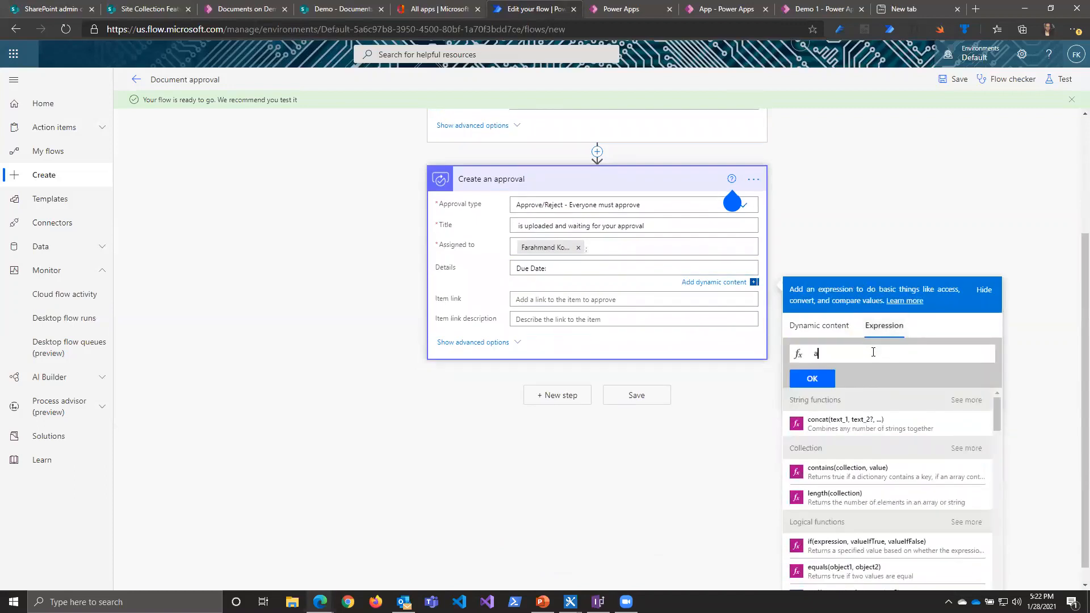
pyautogui.write('dd')
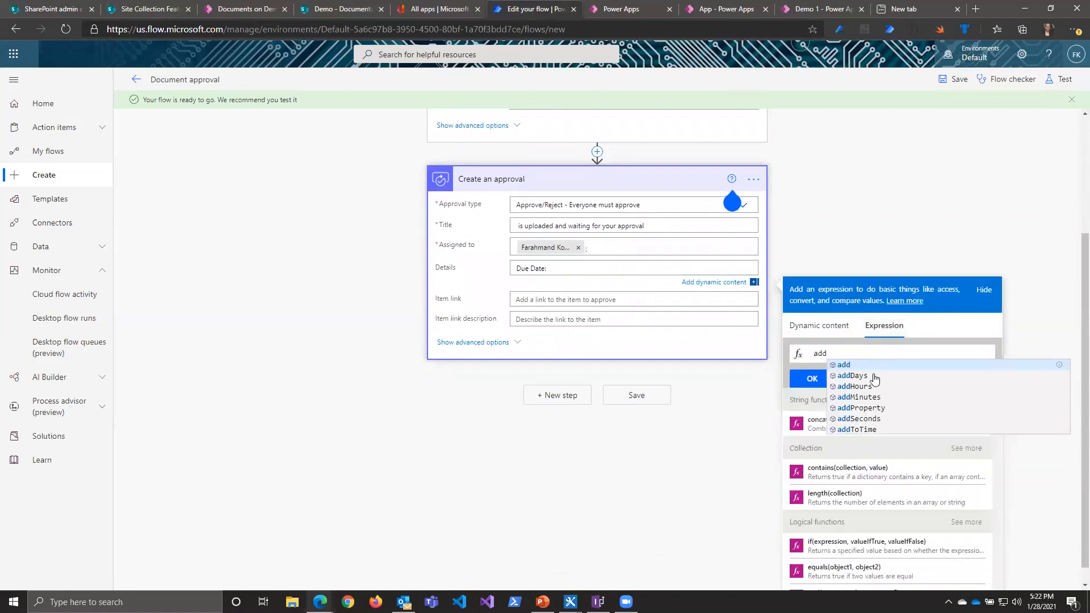
pyautogui.click(874, 377)
pyautogui.write('(utc')
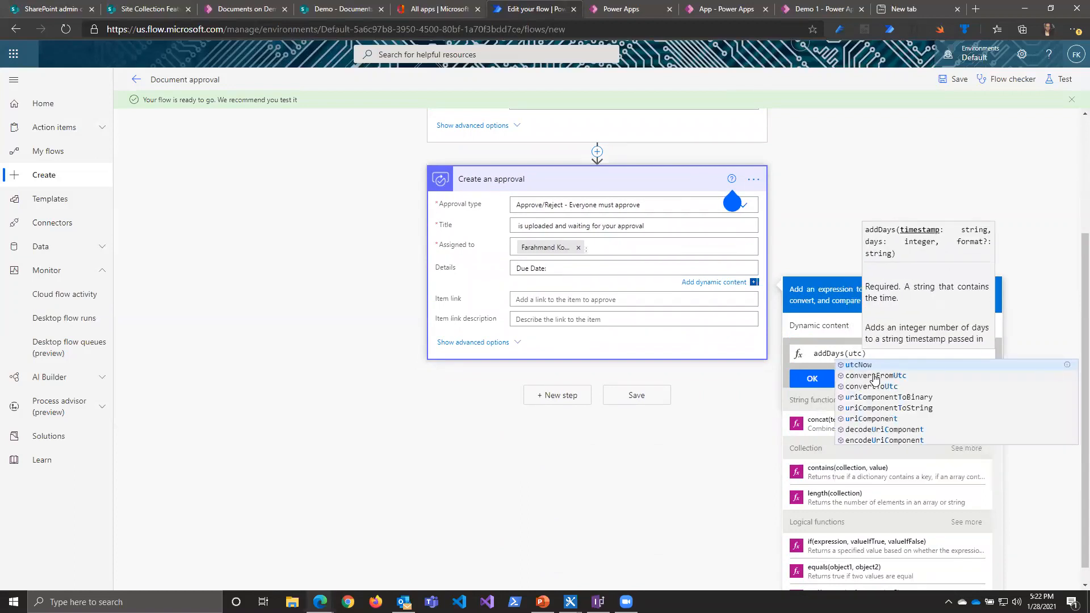
pyautogui.click(871, 365)
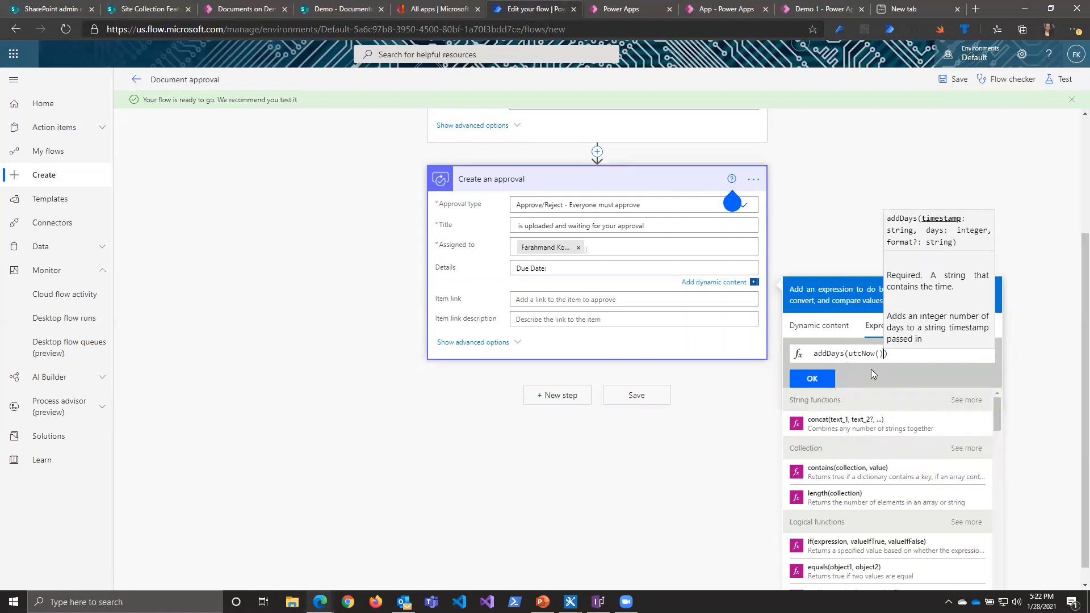
# Step: Complete the expression as addDays(utcNow(),120) and insert it after "Due Date:" in Details
pyautogui.write(',7')
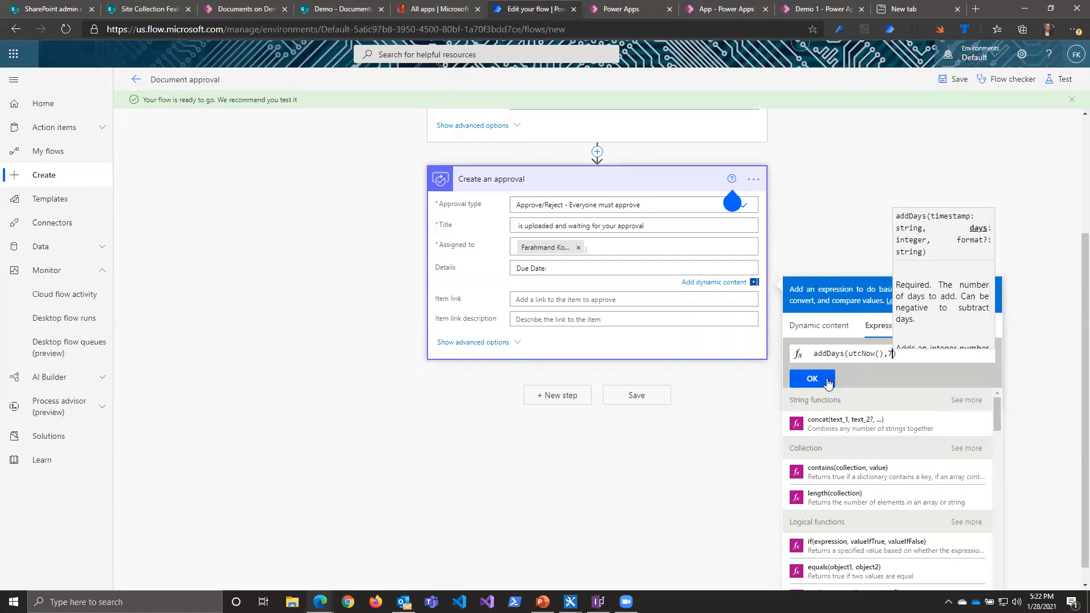
pyautogui.press('BackSpace')
pyautogui.write('120')
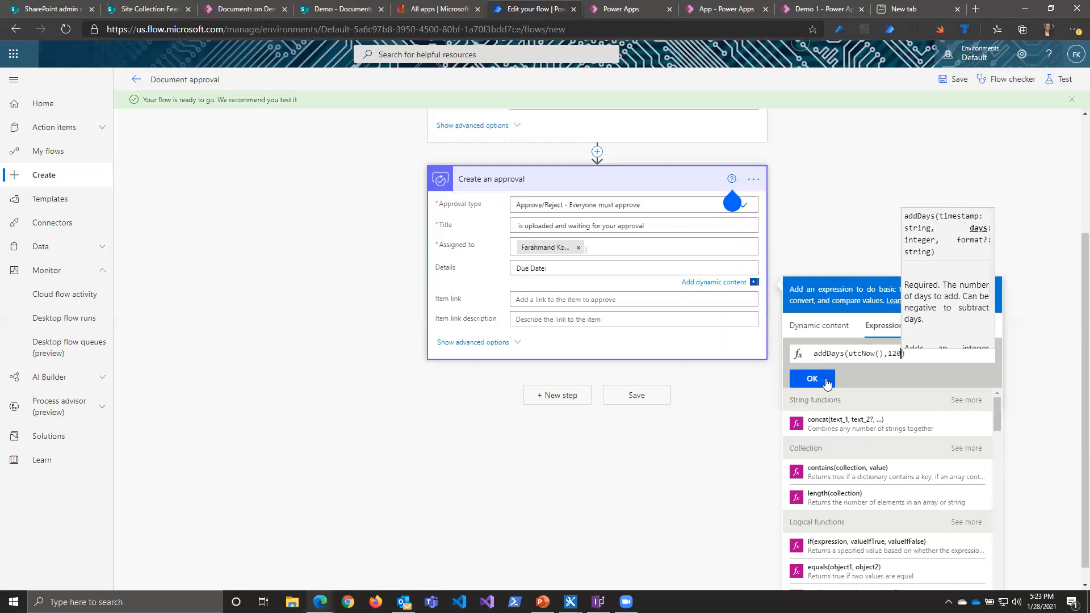
pyautogui.click(828, 384)
# Step: Expand the Recurrence trigger and examine the Site workflows entry in the Microsoft Docs guide on migrating classic workflows to Power Automate
pyautogui.scroll(3, 537, 364)
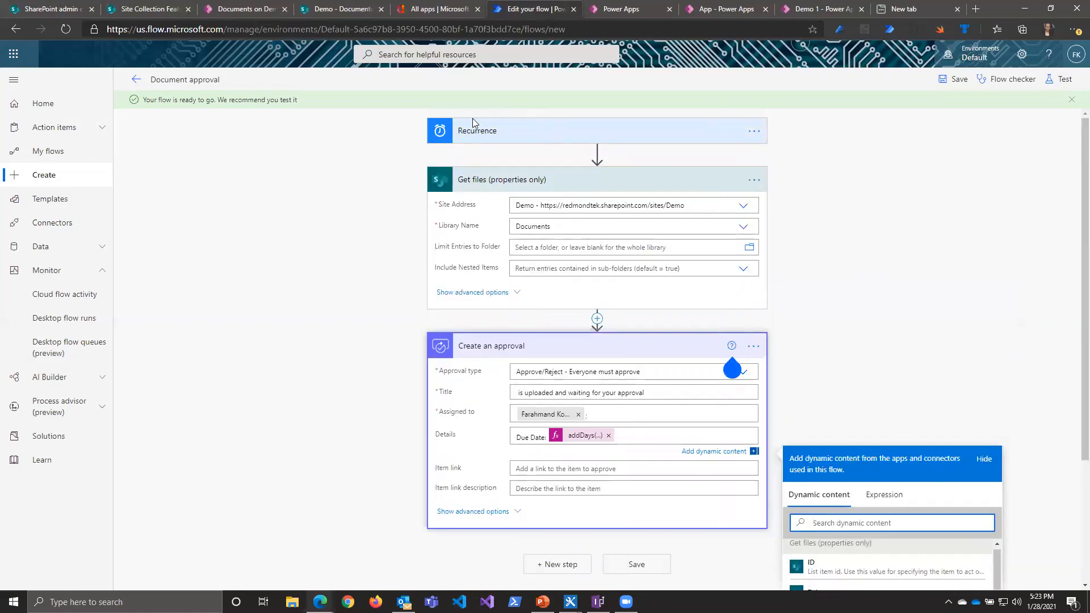
pyautogui.click(544, 131)
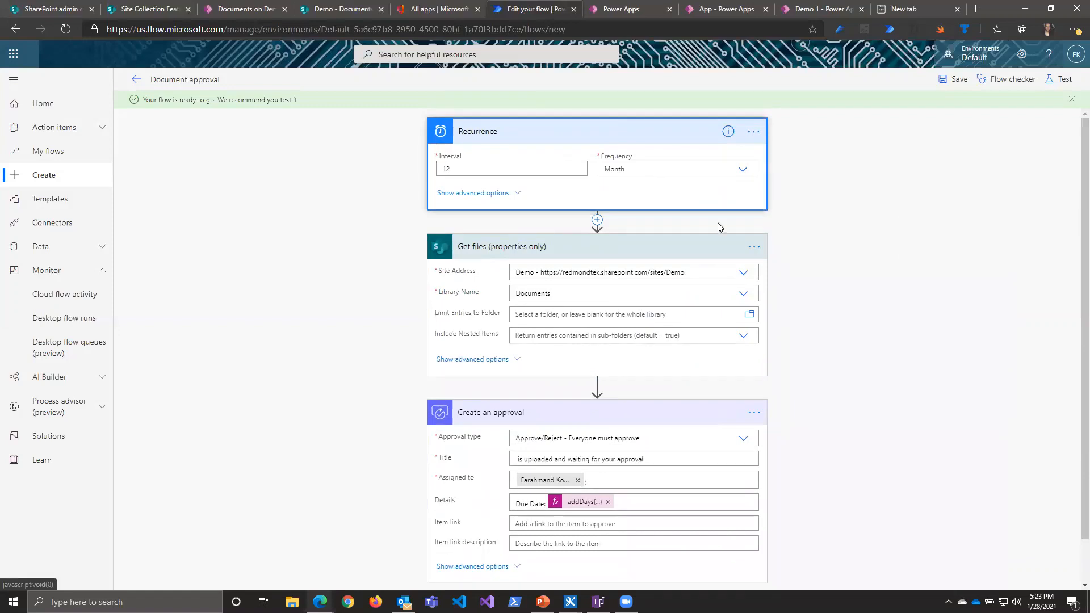
pyautogui.click(320, 602)
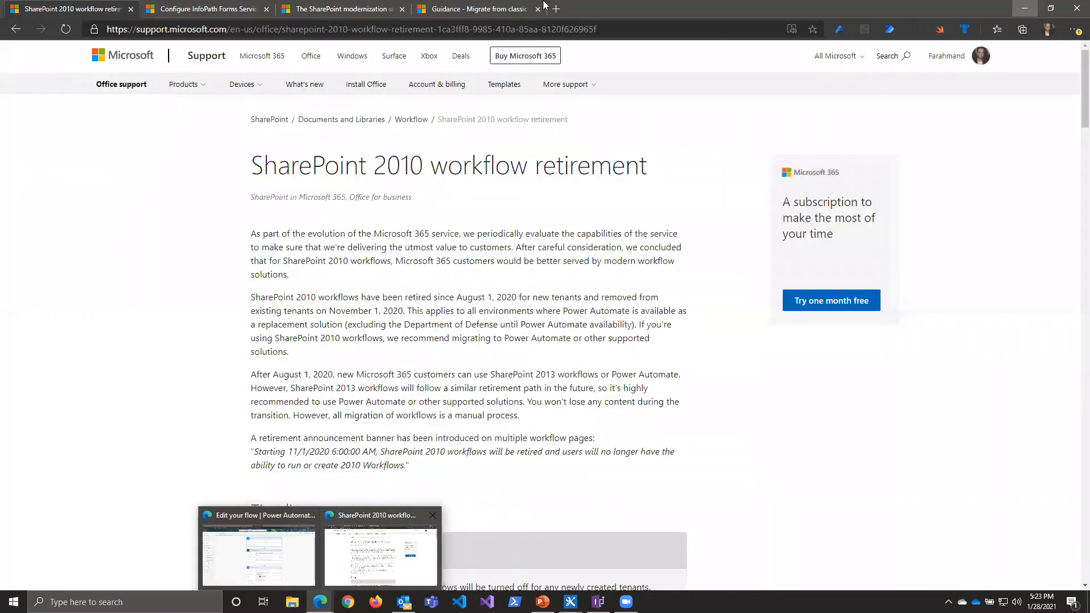
pyautogui.click(379, 556)
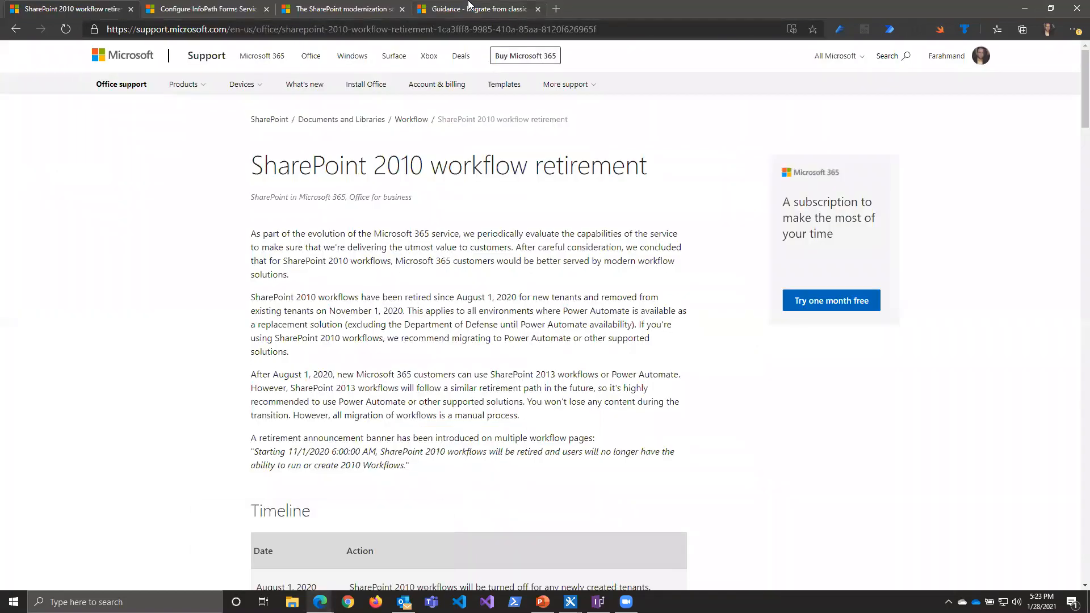
pyautogui.click(470, 8)
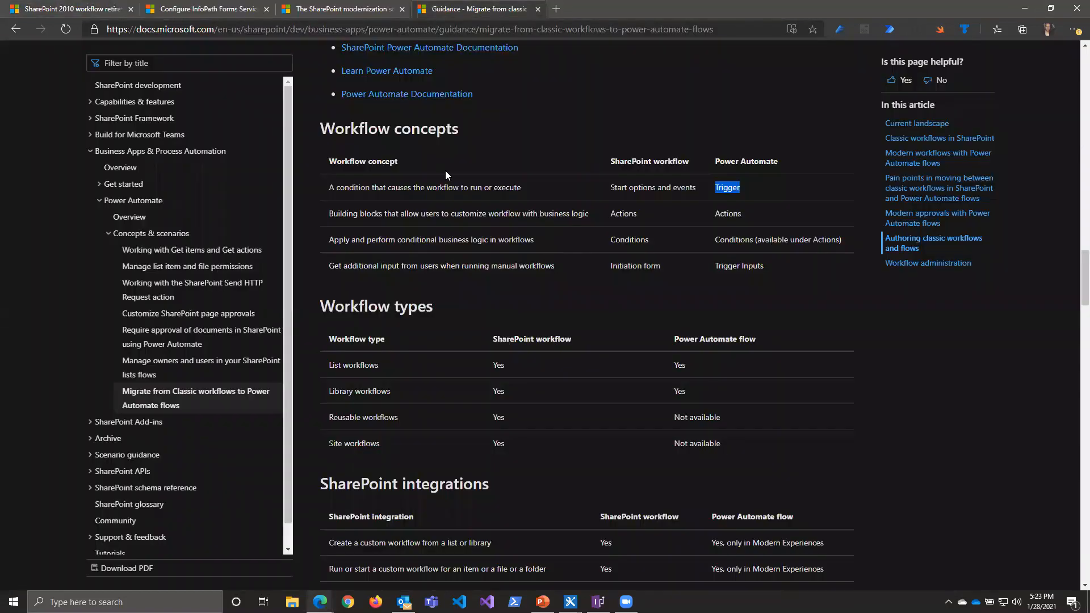
pyautogui.scroll(5, 493, 294)
pyautogui.scroll(-9, 493, 286)
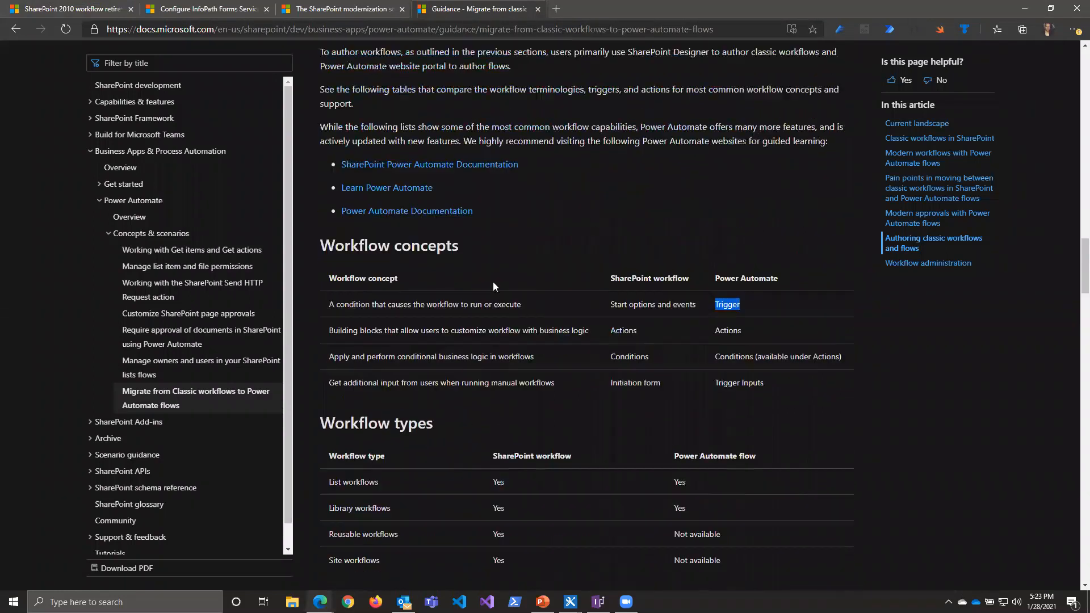
pyautogui.scroll(-2, 493, 286)
pyautogui.scroll(2, 492, 287)
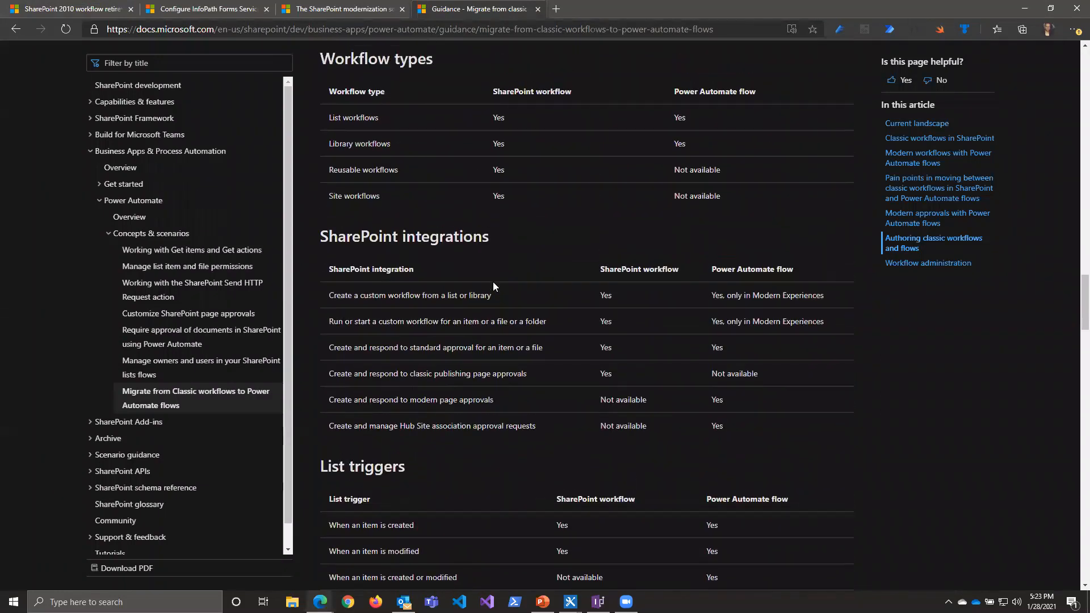
pyautogui.moveTo(331, 196); pyautogui.dragTo(629, 208)
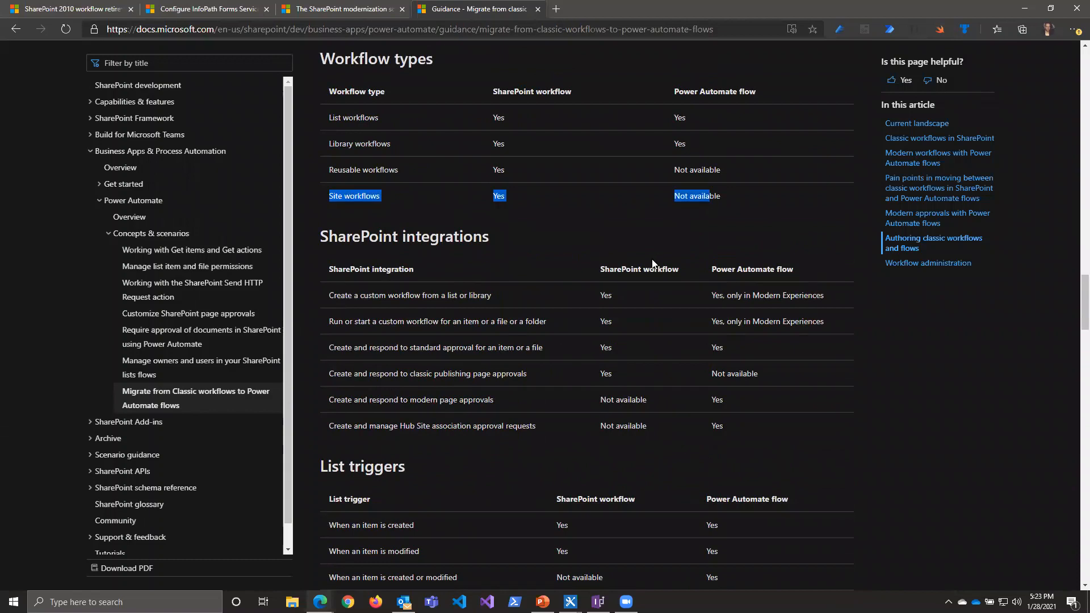
pyautogui.click(1024, 8)
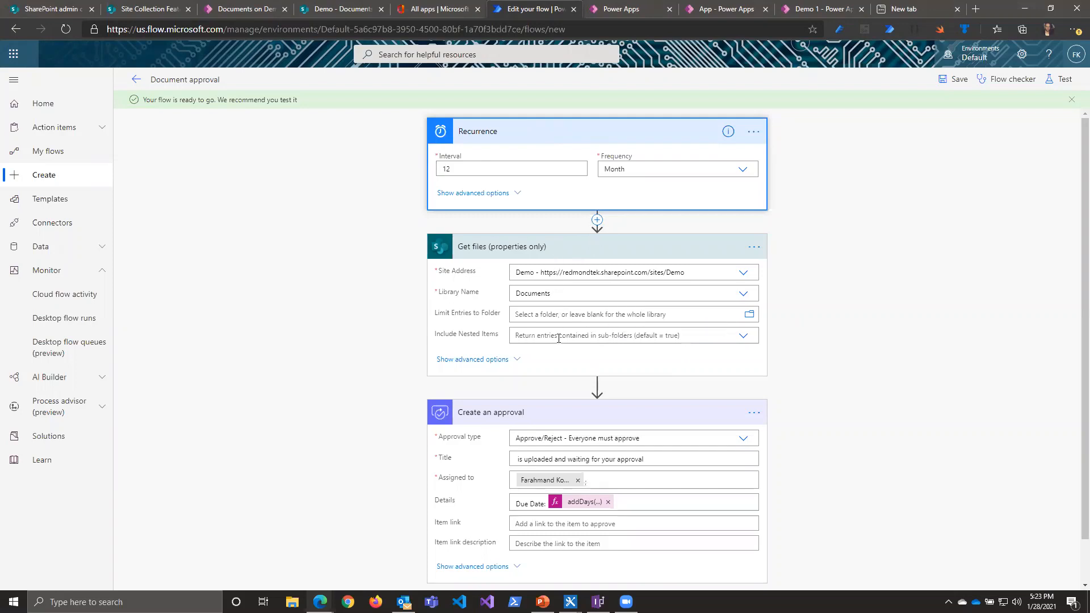
# Step: Show the advanced options of the Get files (properties only) action
pyautogui.scroll(-2, 554, 408)
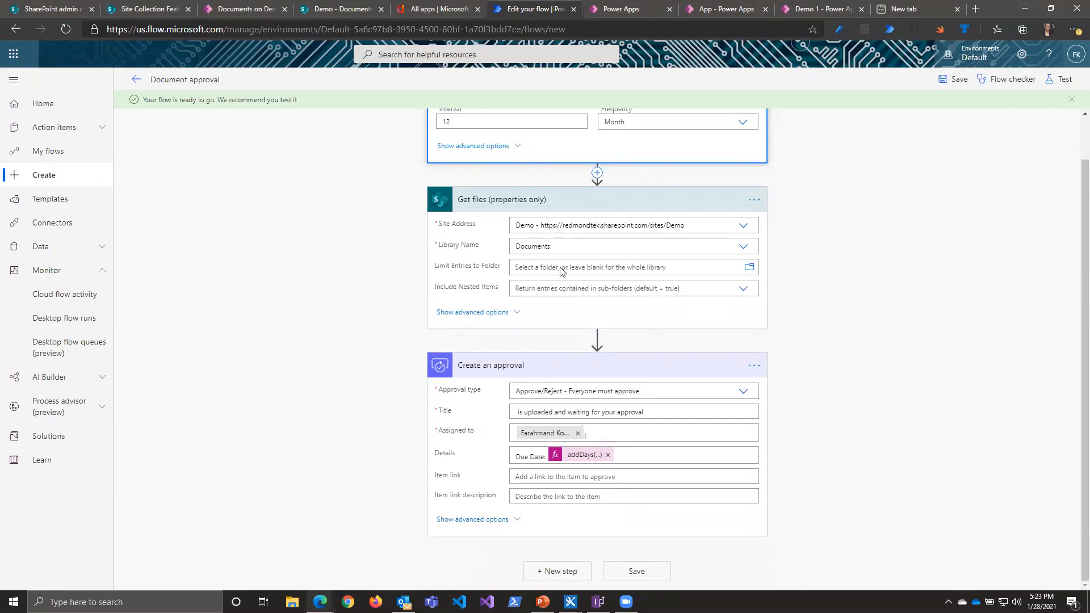
pyautogui.click(597, 339)
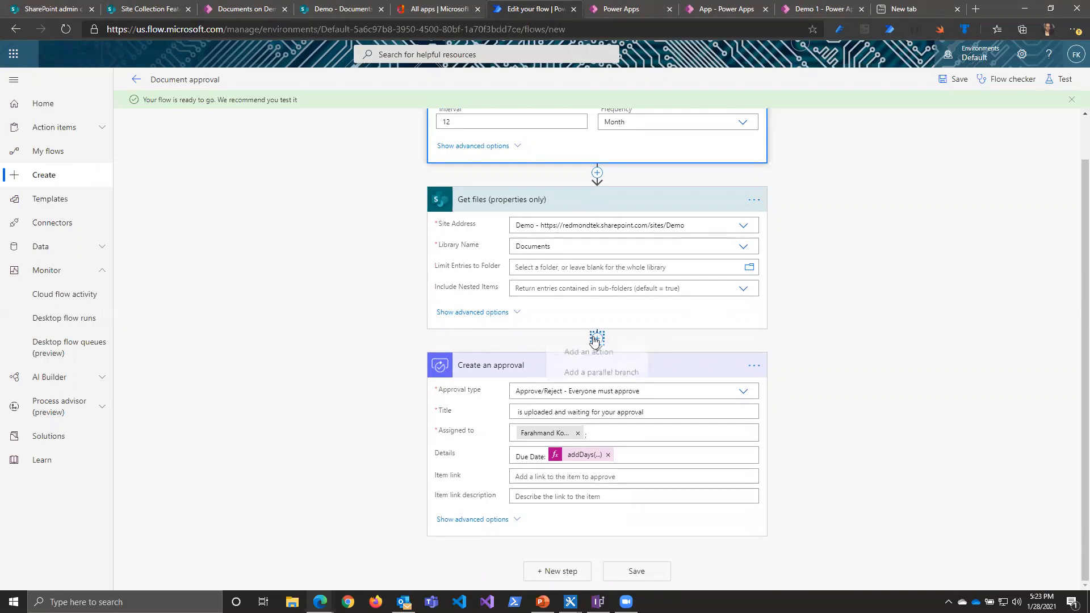
pyautogui.click(471, 313)
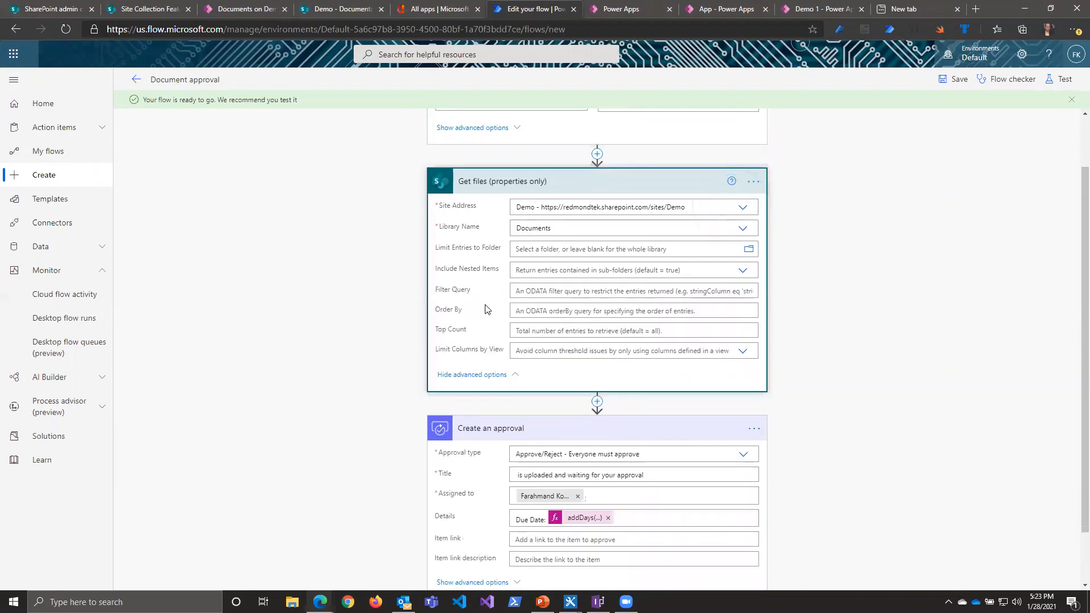
# Step: Set the Filter Query of Get files (properties only) to Status eq 'Submitted' and collapse the action
pyautogui.click(468, 294)
pyautogui.tripleClick(451, 290)
pyautogui.click(562, 291)
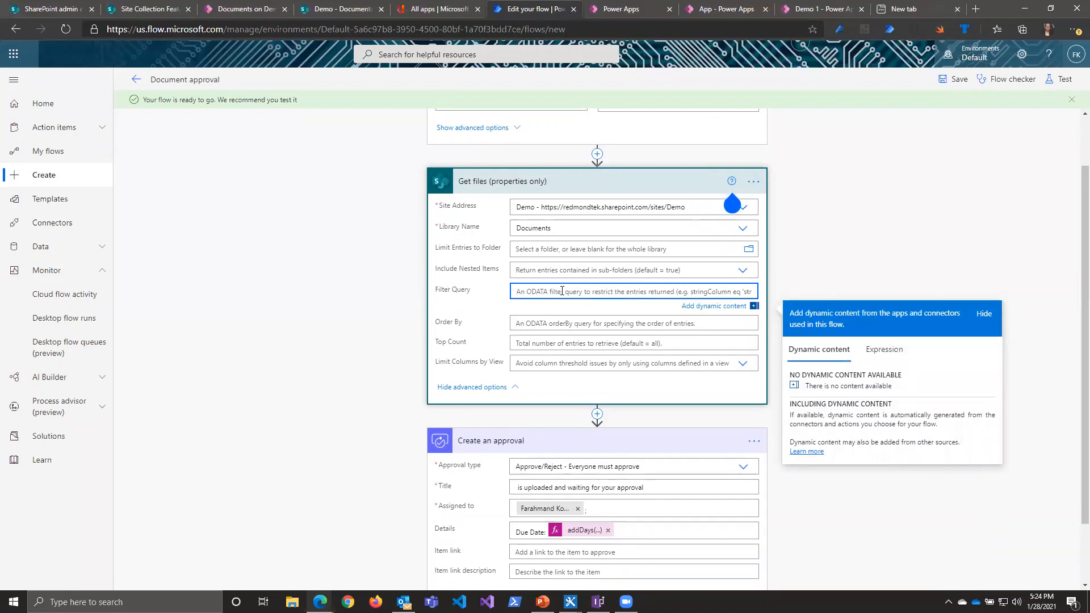
pyautogui.write("s eq 'Submitted")
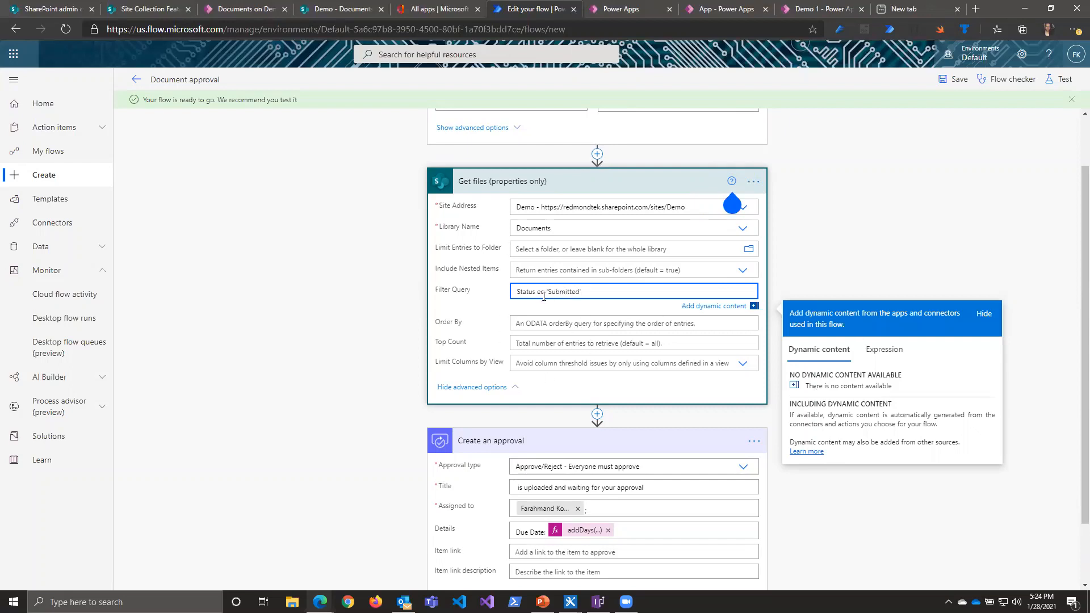
pyautogui.moveTo(601, 296); pyautogui.dragTo(433, 294)
pyautogui.click(616, 188)
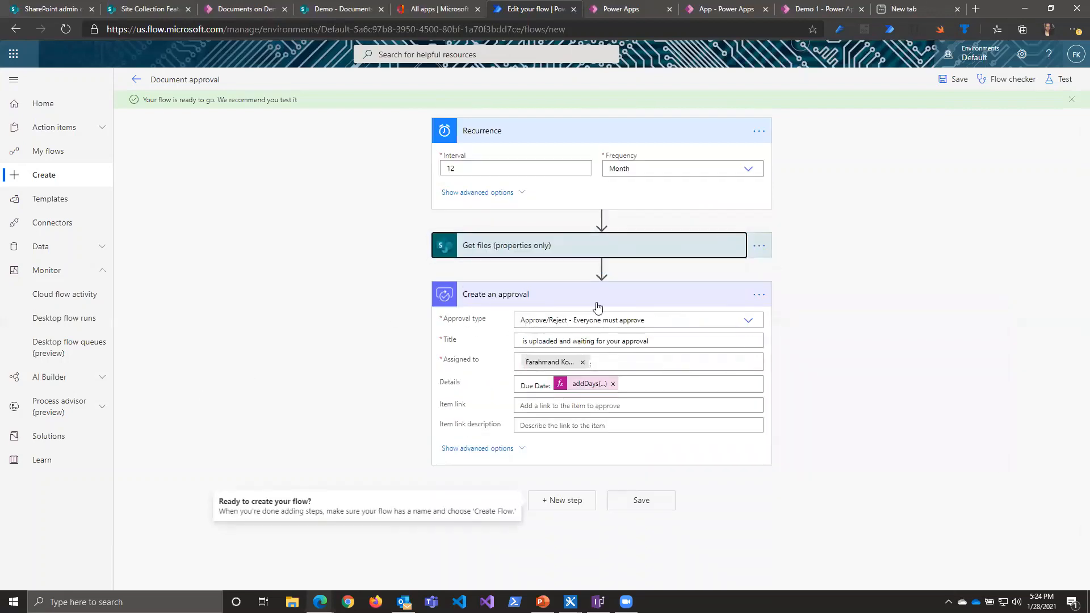
# Step: Add an Apply to each control over the Get files value list after Get files, and move Create an approval inside it
pyautogui.click(602, 270)
pyautogui.click(593, 280)
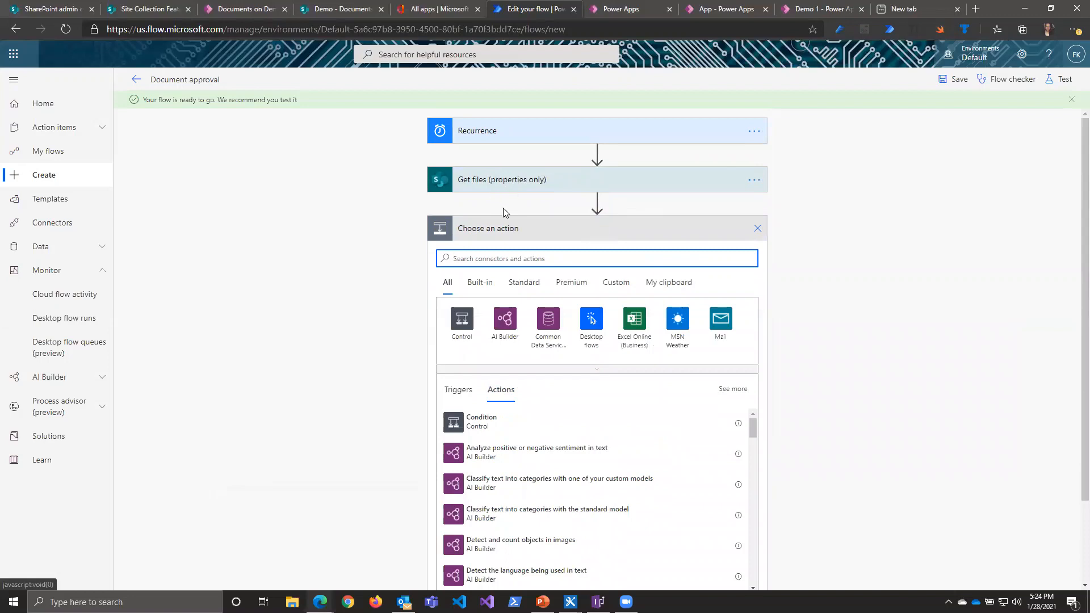
pyautogui.click(459, 334)
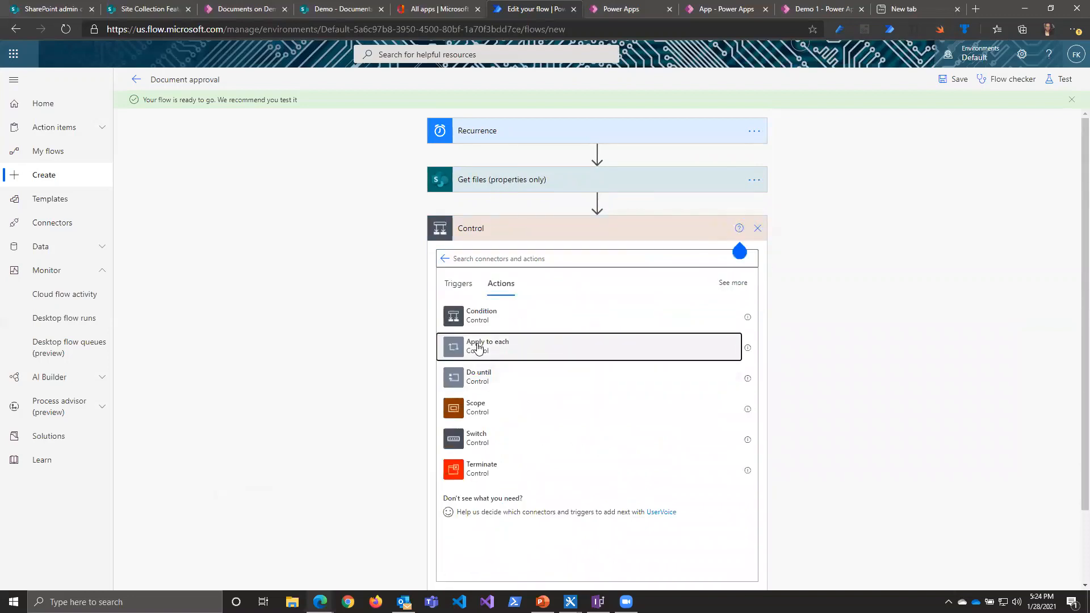
pyautogui.click(478, 348)
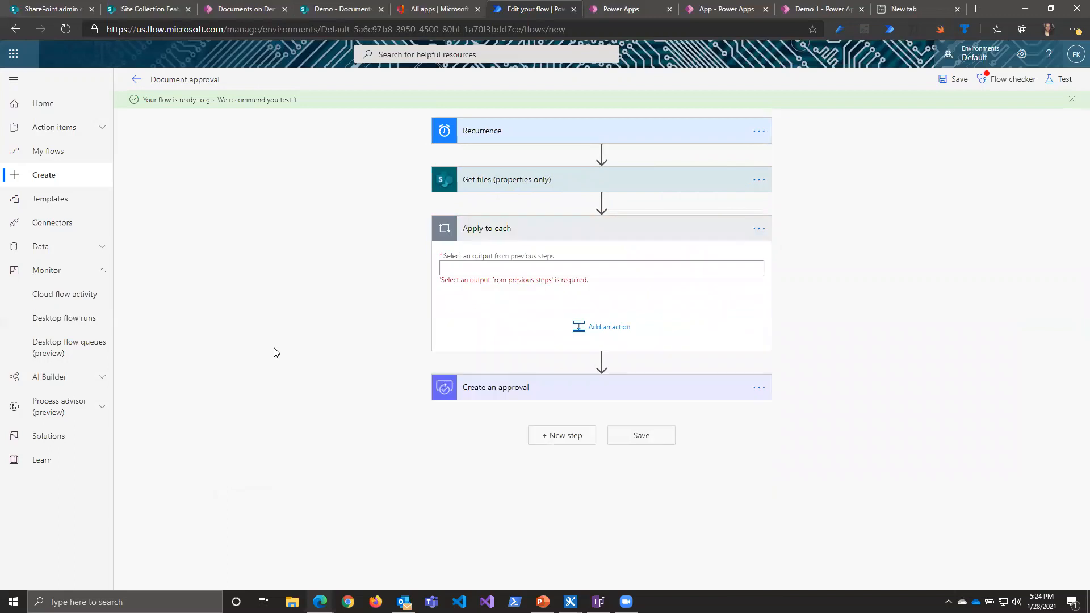
pyautogui.click(483, 268)
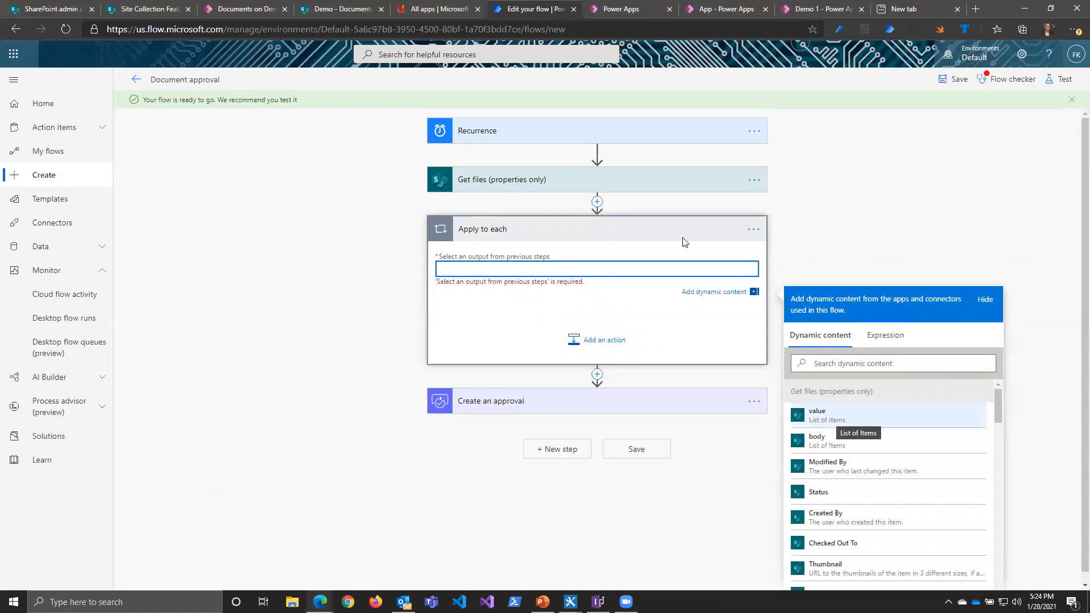
pyautogui.click(803, 420)
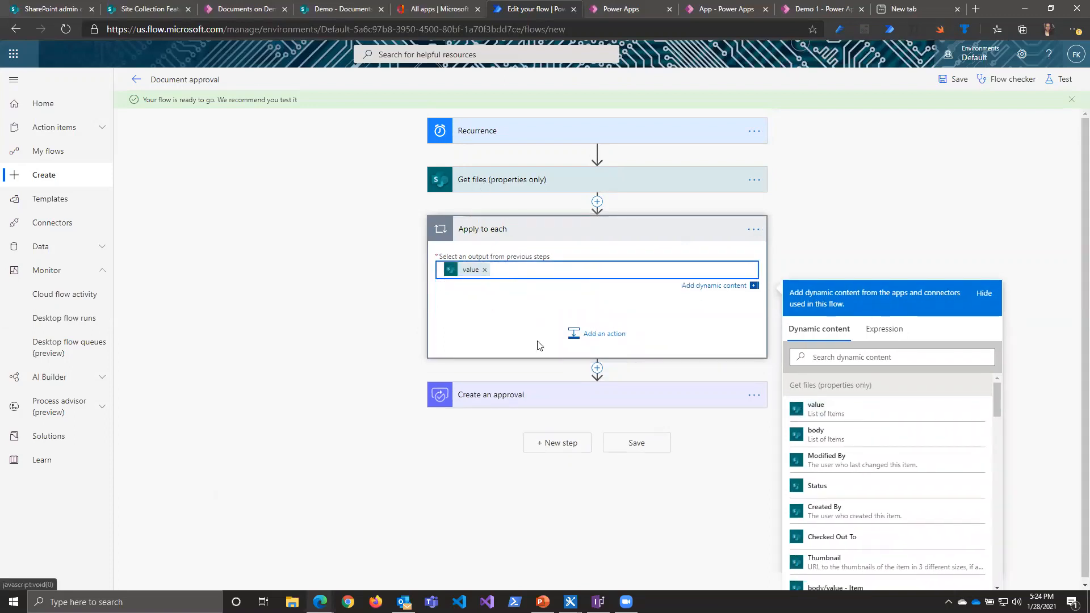
pyautogui.moveTo(618, 396); pyautogui.dragTo(619, 295)
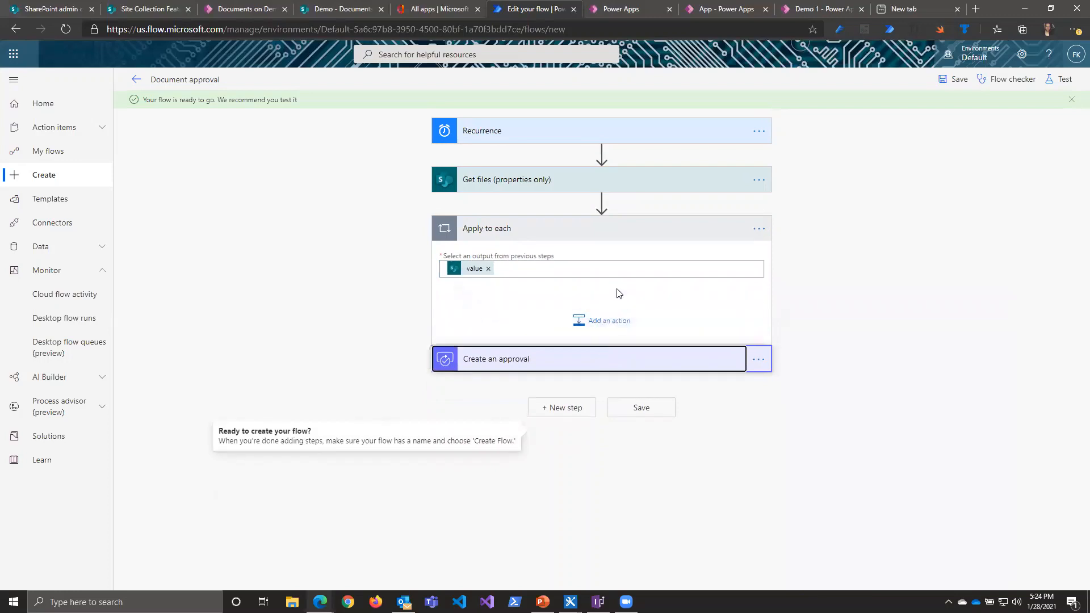
pyautogui.click(602, 316)
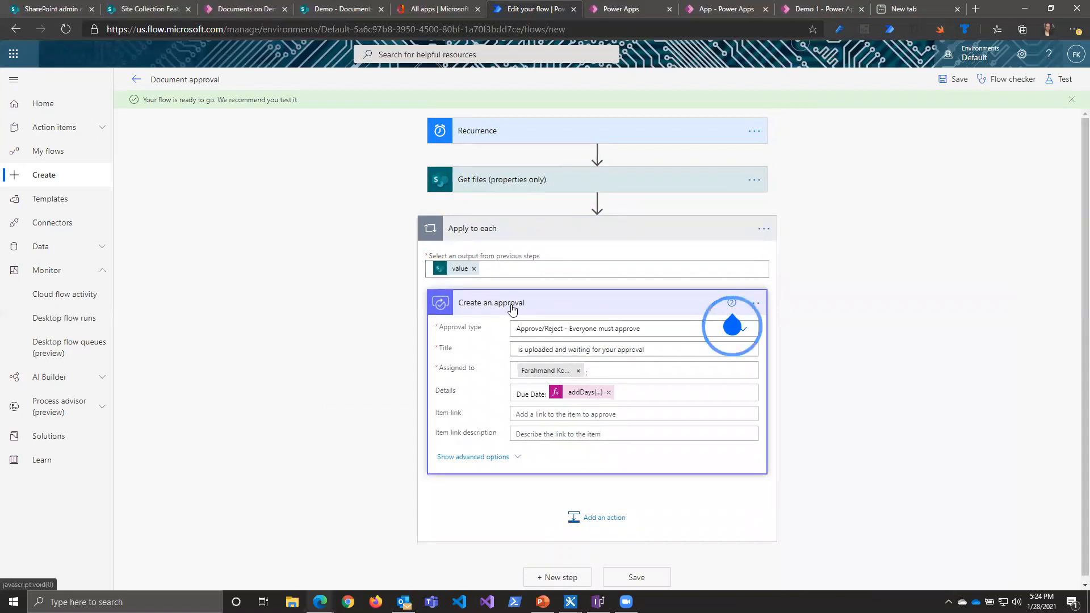
# Step: Insert the file's Name dynamic content before "is uploaded and waiting for your approval" in the approval's Title
pyautogui.click(516, 349)
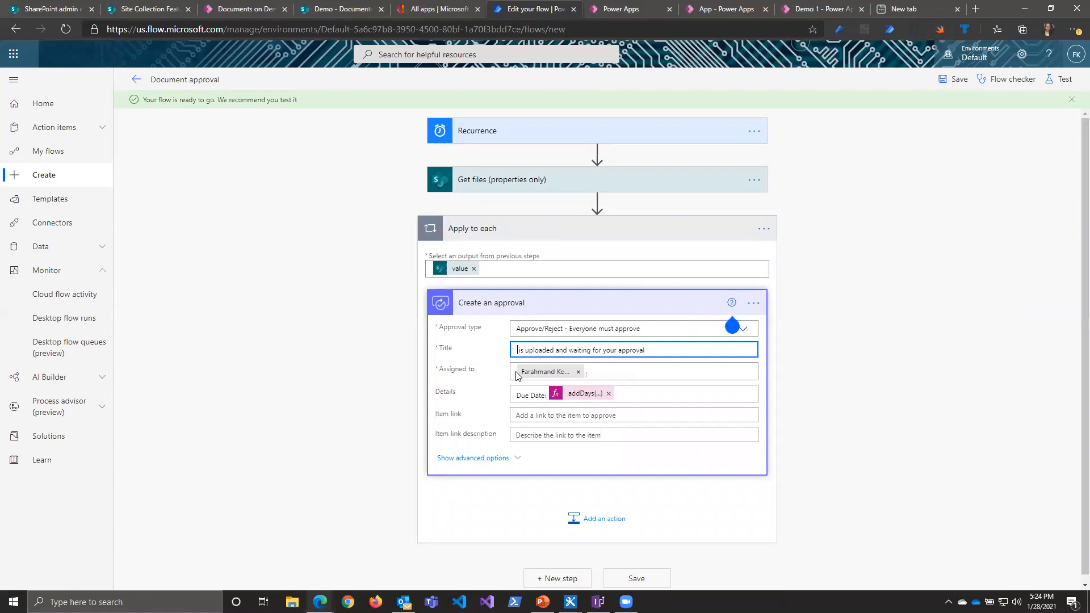
pyautogui.scroll(-1, 884, 494)
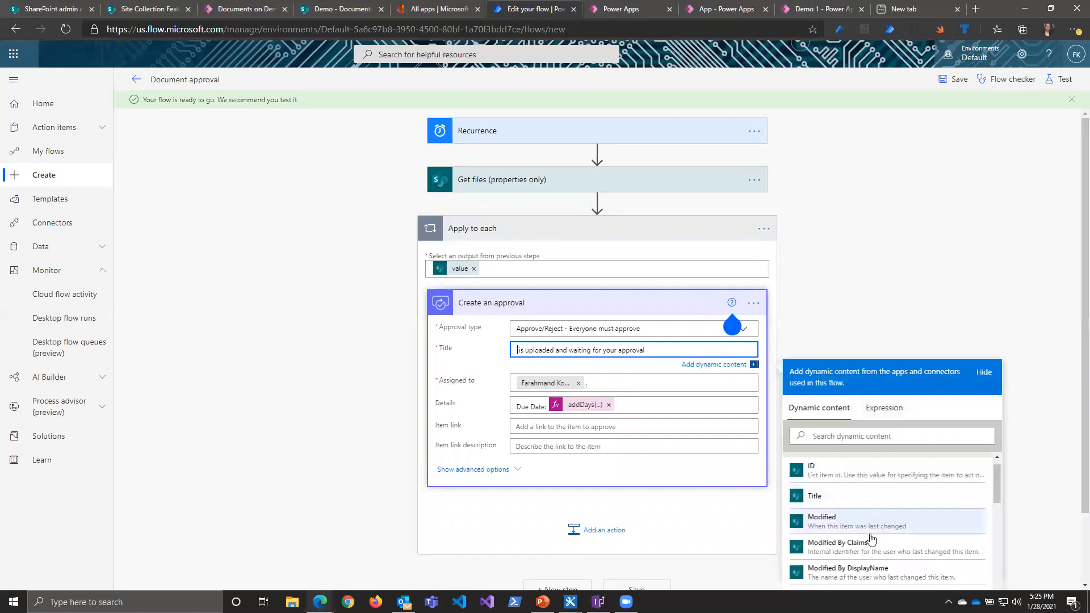
pyautogui.click(857, 435)
pyautogui.write('name')
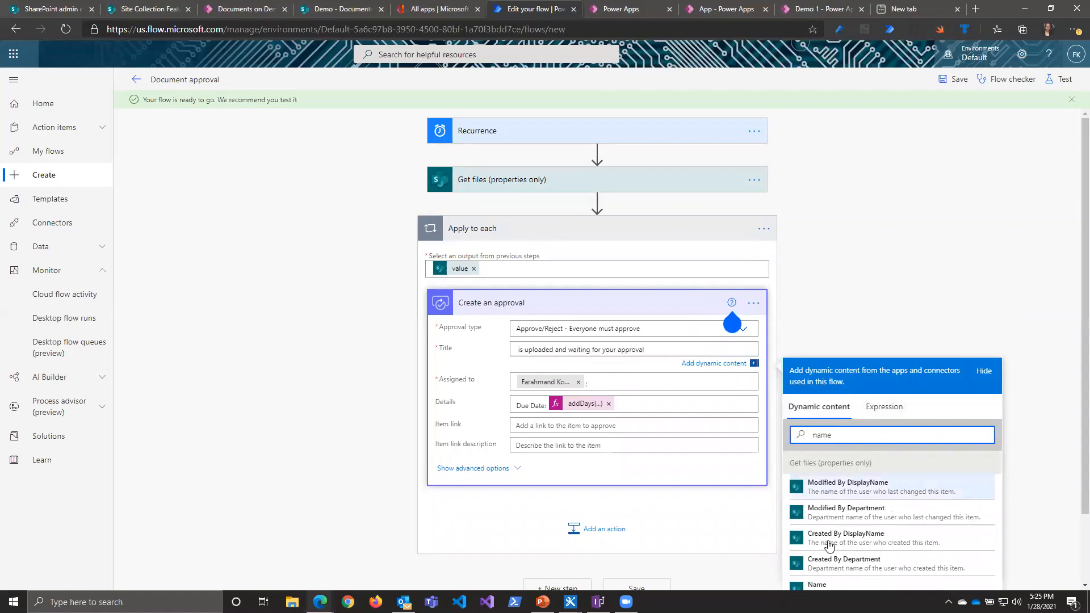
pyautogui.scroll(-2, 832, 531)
pyautogui.click(829, 507)
pyautogui.scroll(2, 471, 279)
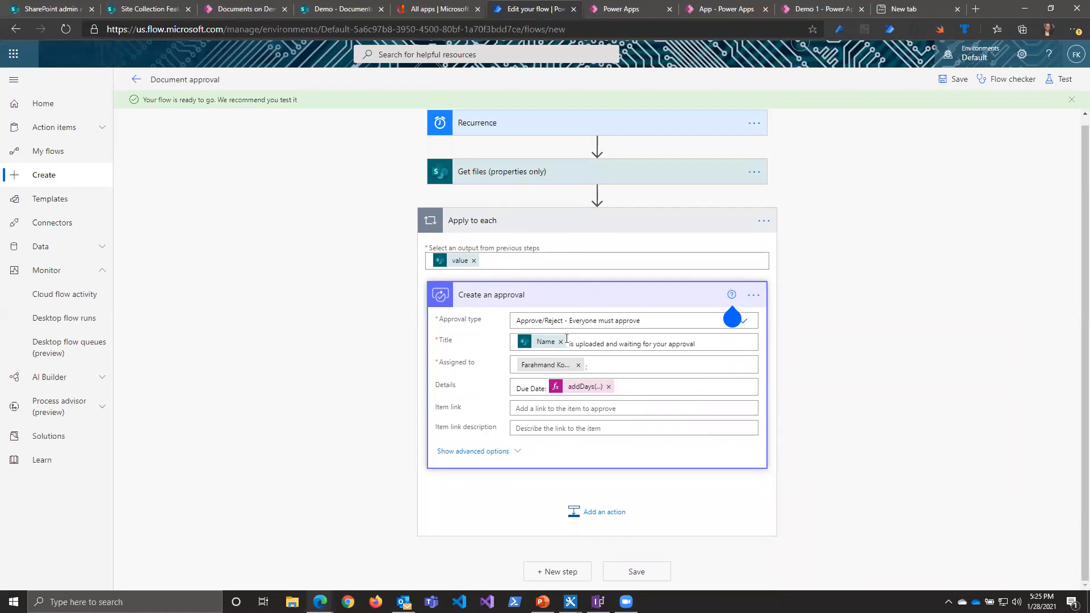
pyautogui.click(884, 432)
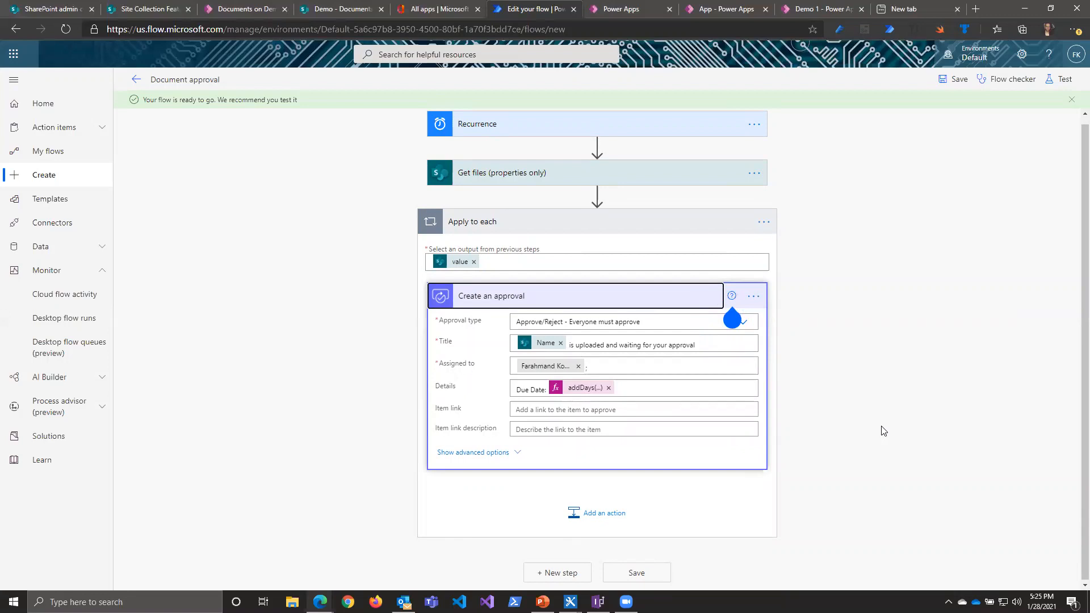
# Step: Open the Power Platform admin center from the Power Automate settings and view the Power Automate analytics
pyautogui.click(1022, 55)
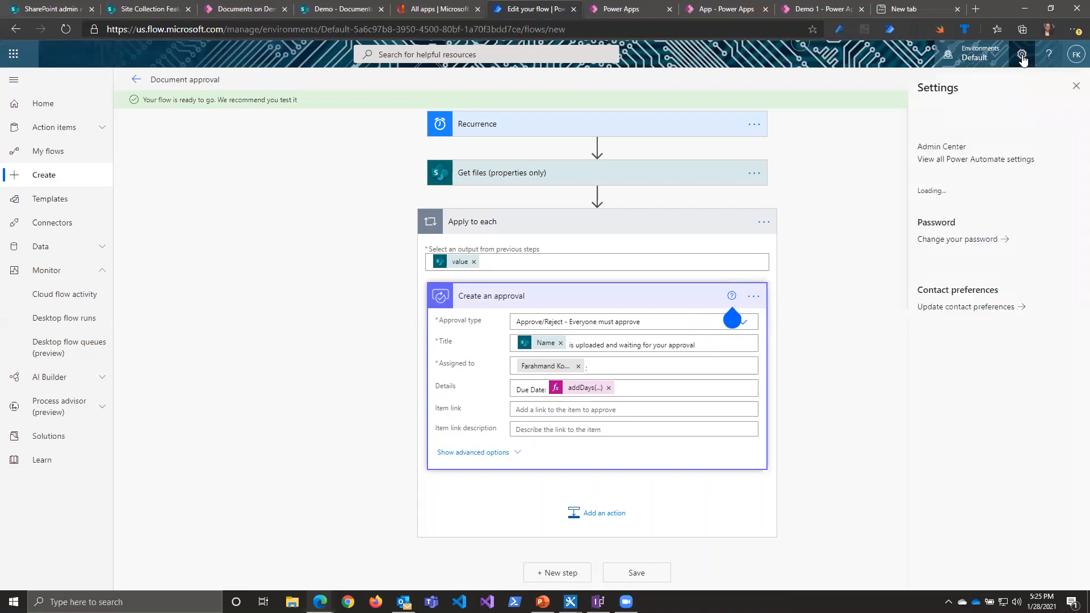
pyautogui.click(1077, 91)
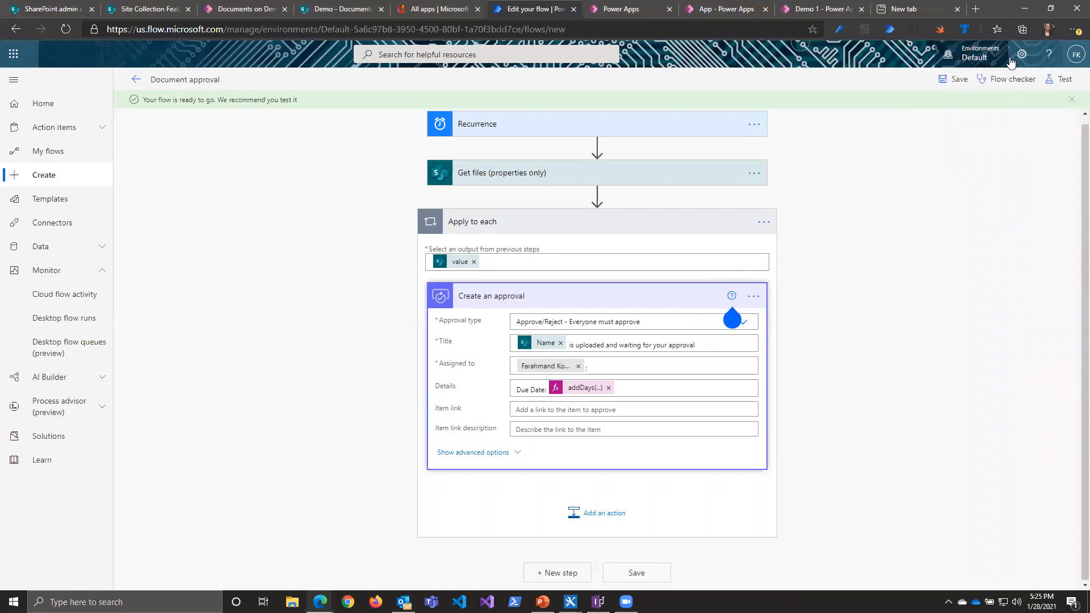
pyautogui.click(1021, 57)
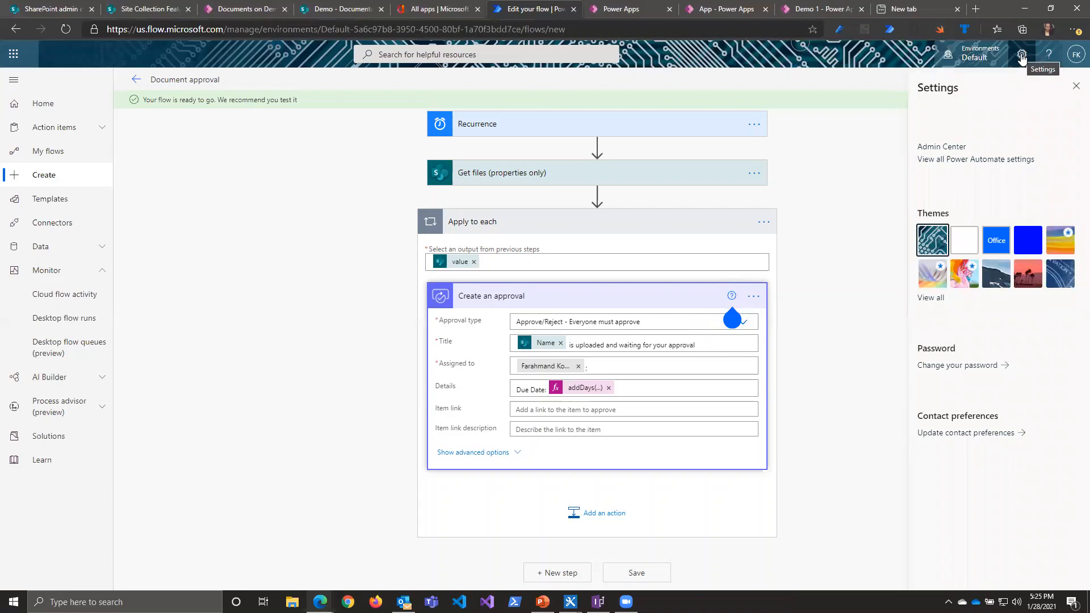
pyautogui.click(952, 149)
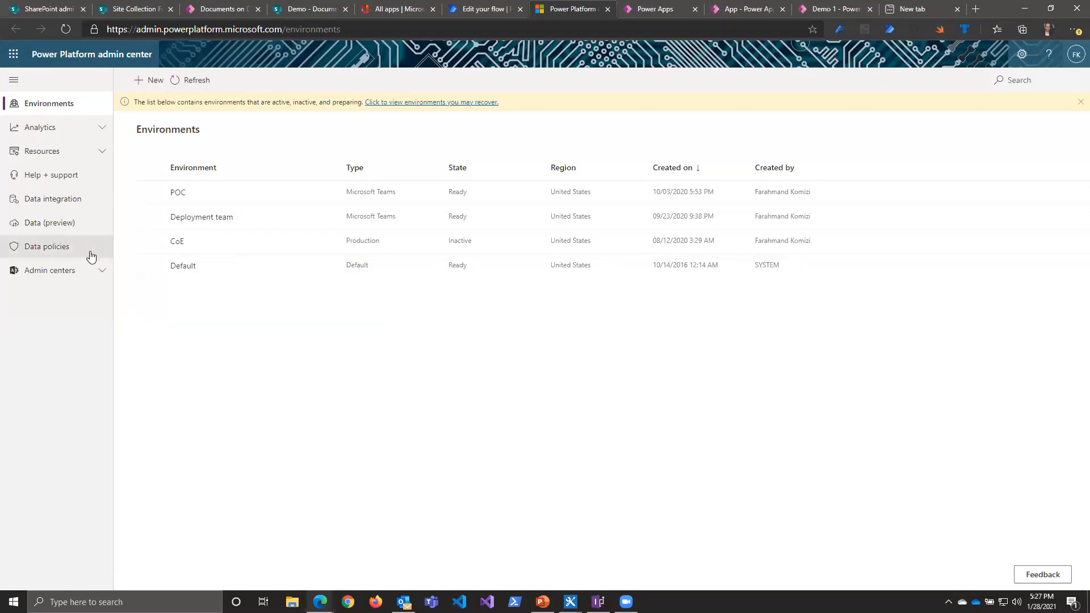
pyautogui.click(61, 128)
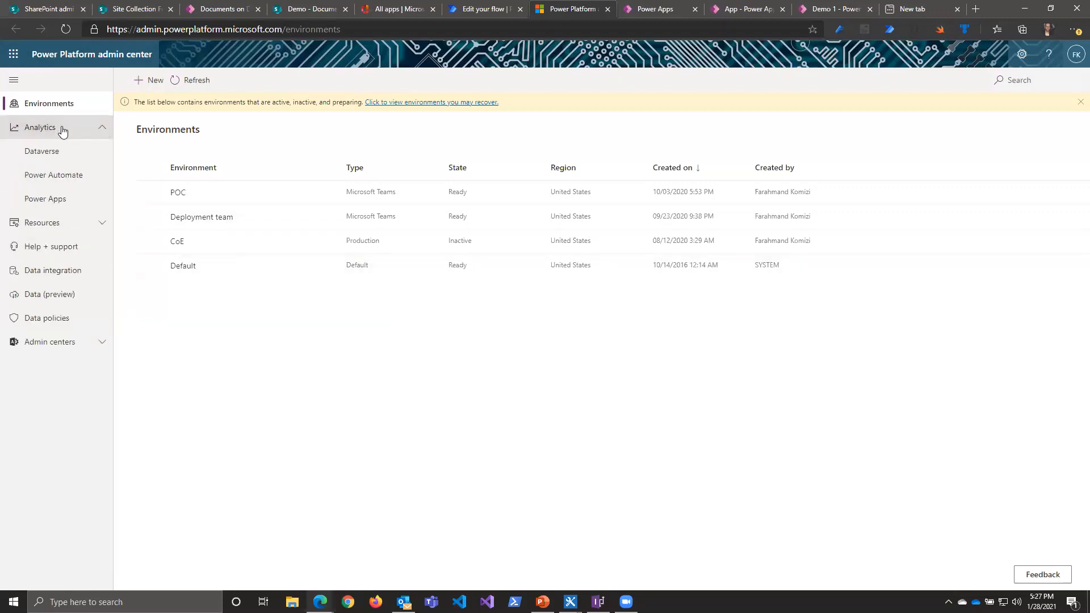
pyautogui.click(57, 177)
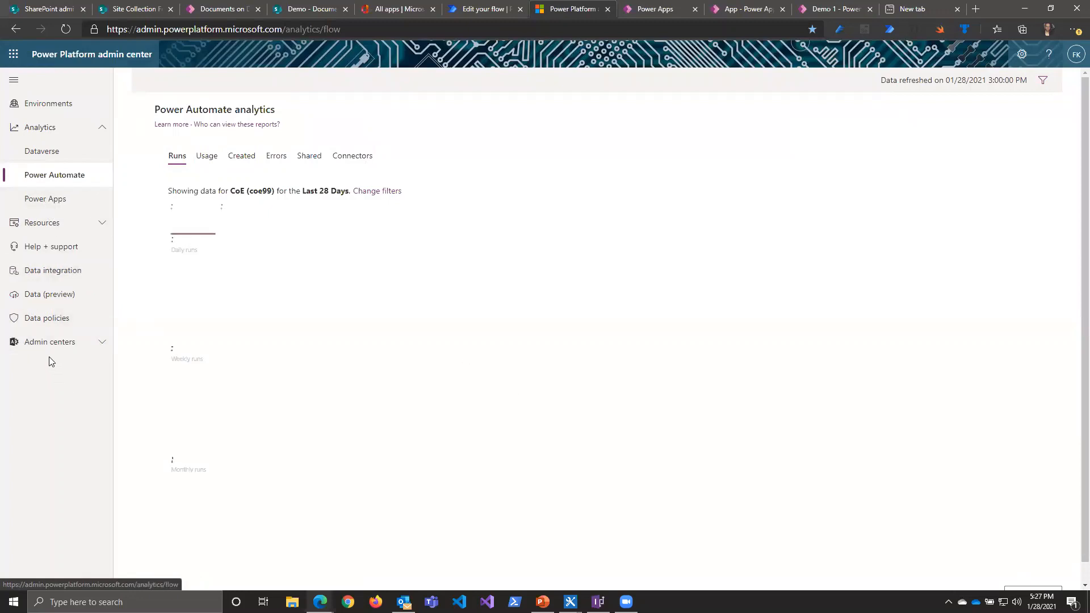
# Step: Start a new data policy named Demo and continue to its connector assignment
pyautogui.click(47, 323)
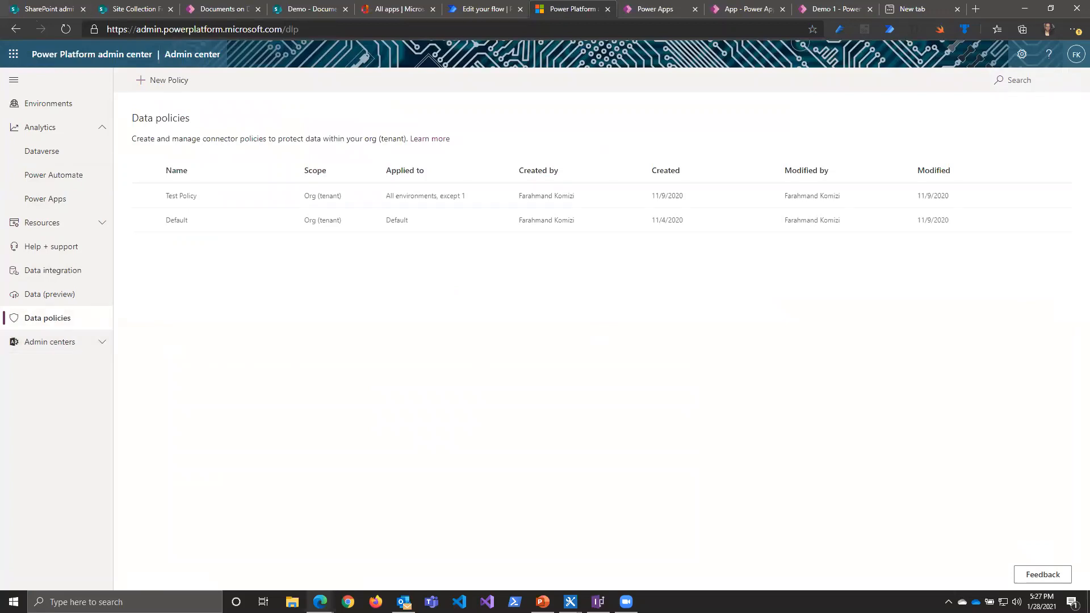
pyautogui.click(172, 79)
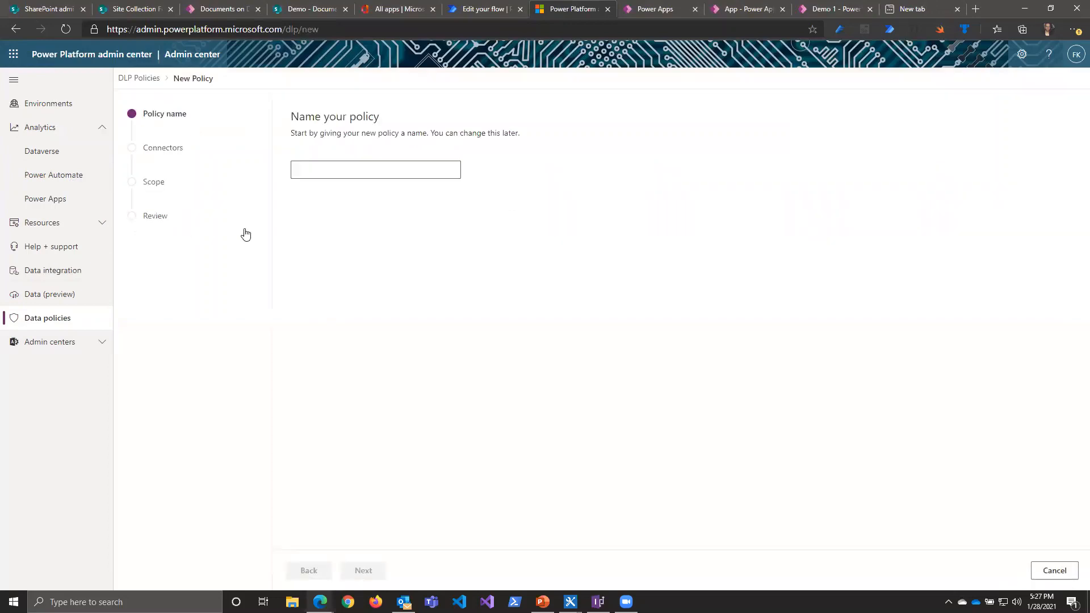
pyautogui.click(358, 173)
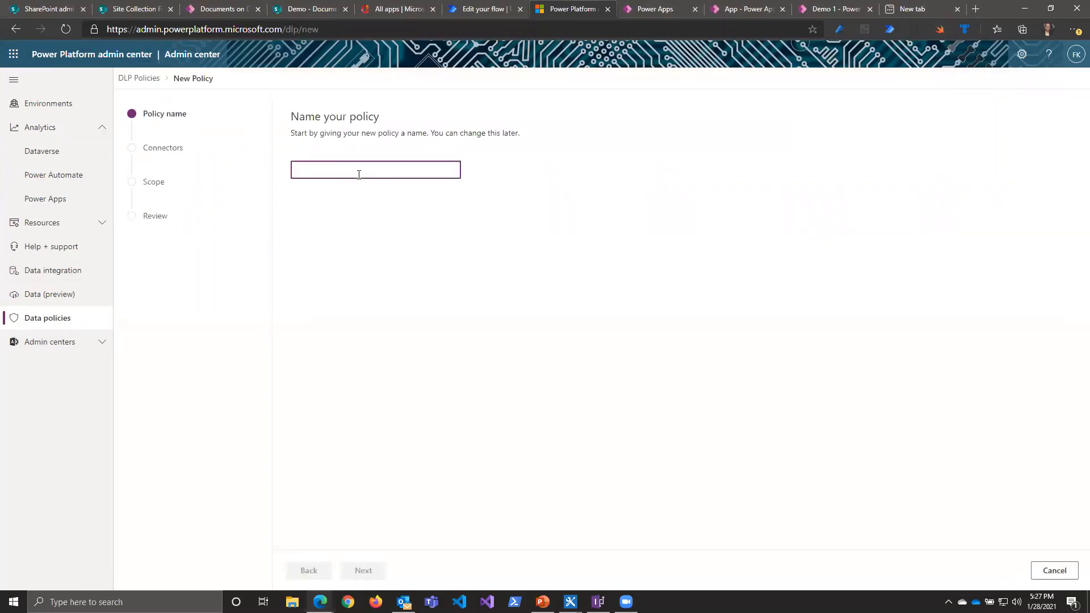
pyautogui.write('Demo')
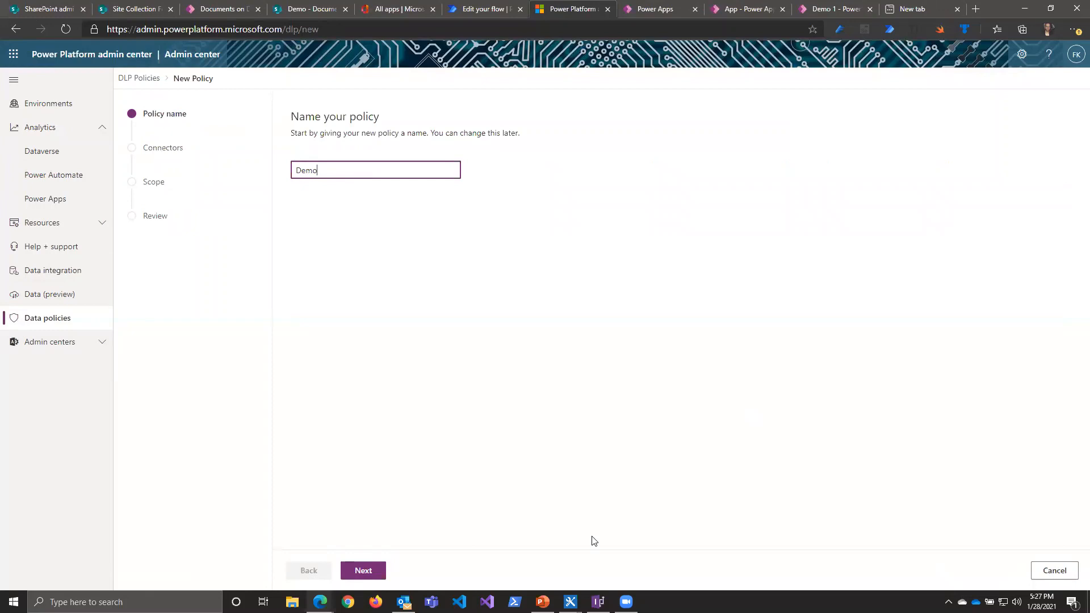
pyautogui.press('Return')
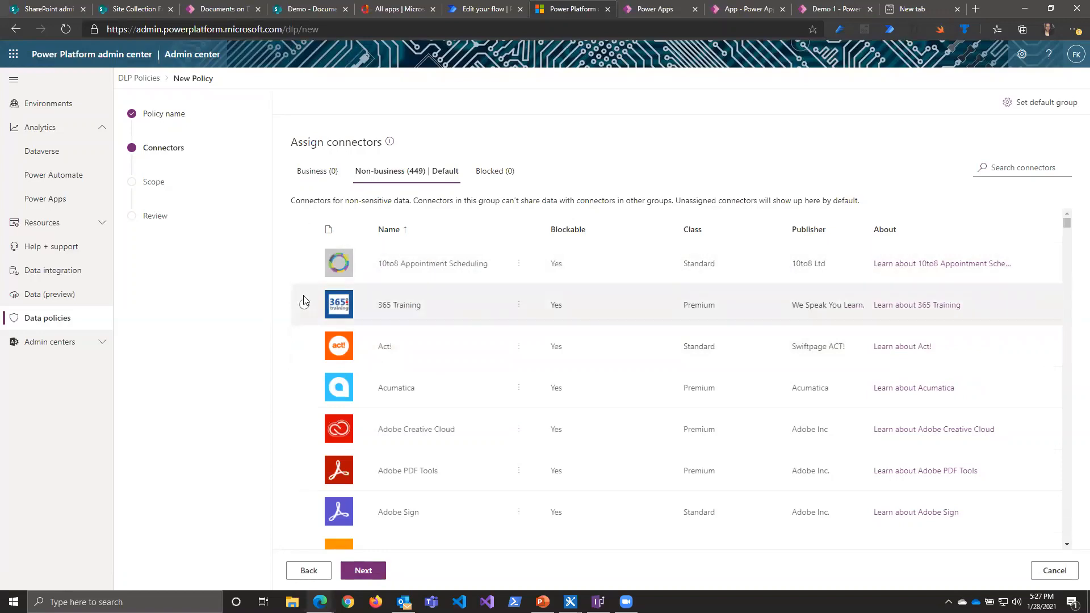
pyautogui.click(304, 229)
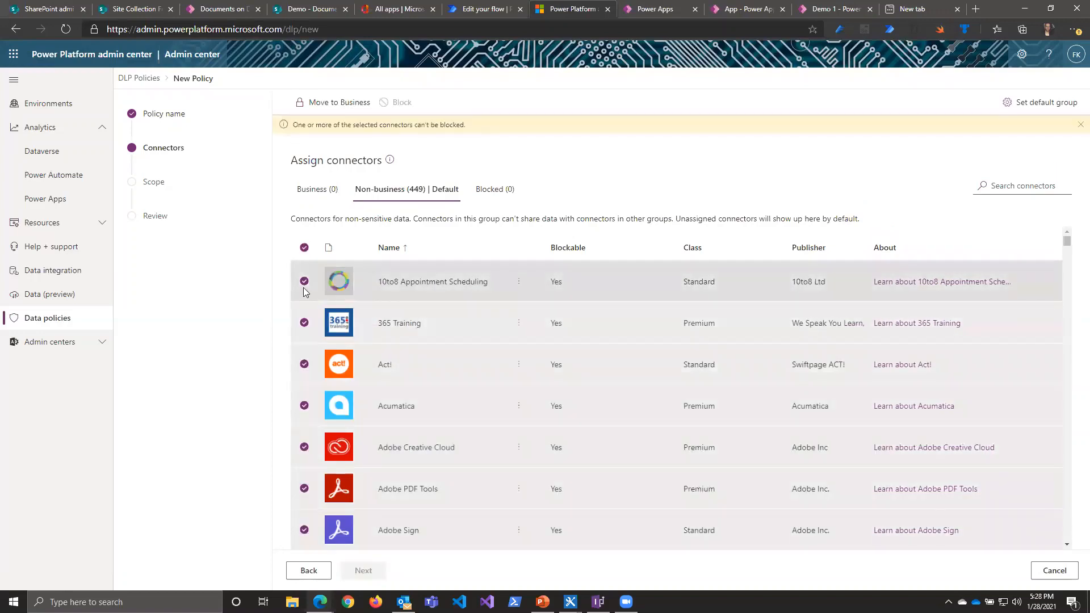
pyautogui.click(304, 283)
pyautogui.click(305, 323)
pyautogui.click(304, 364)
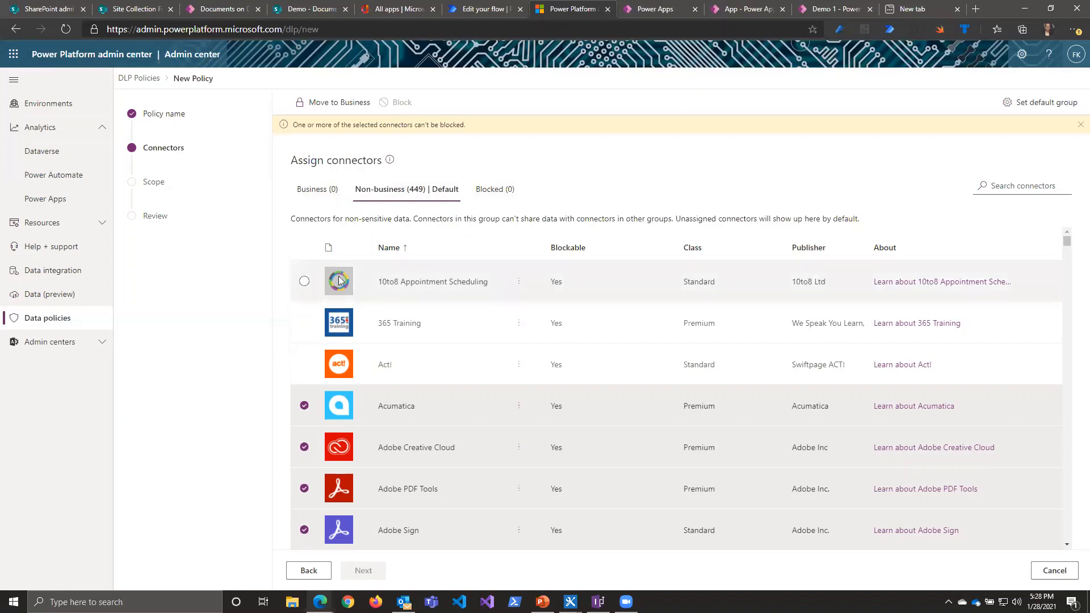
pyautogui.click(304, 248)
pyautogui.click(305, 248)
# Step: Block the 10to8 Appointment Scheduling, 365 Training, Act! and Acumatica connectors in the policy
pyautogui.click(305, 262)
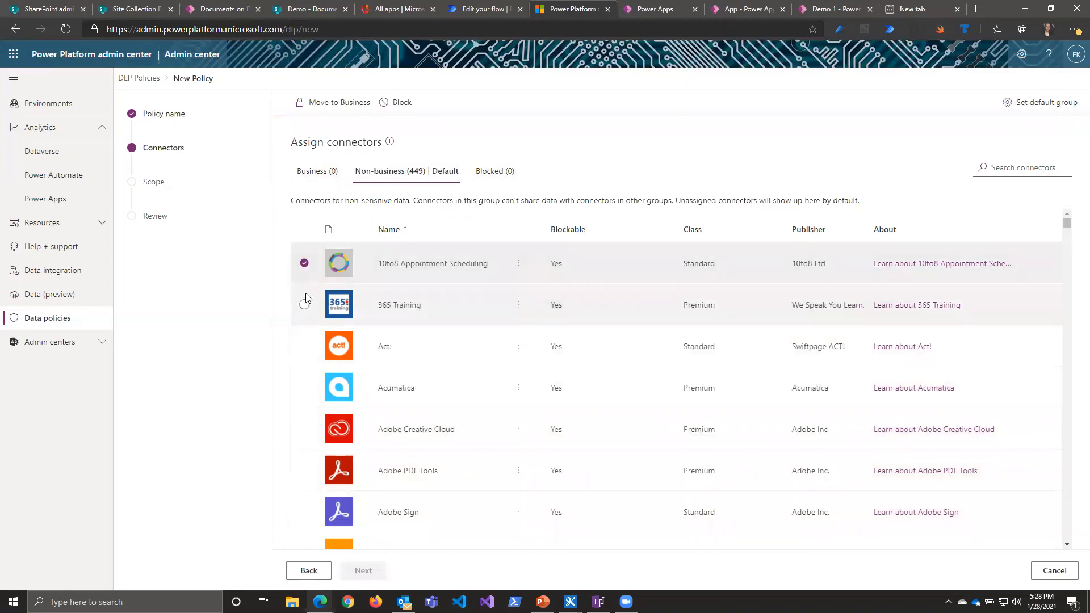
pyautogui.click(305, 304)
pyautogui.click(304, 346)
pyautogui.click(304, 388)
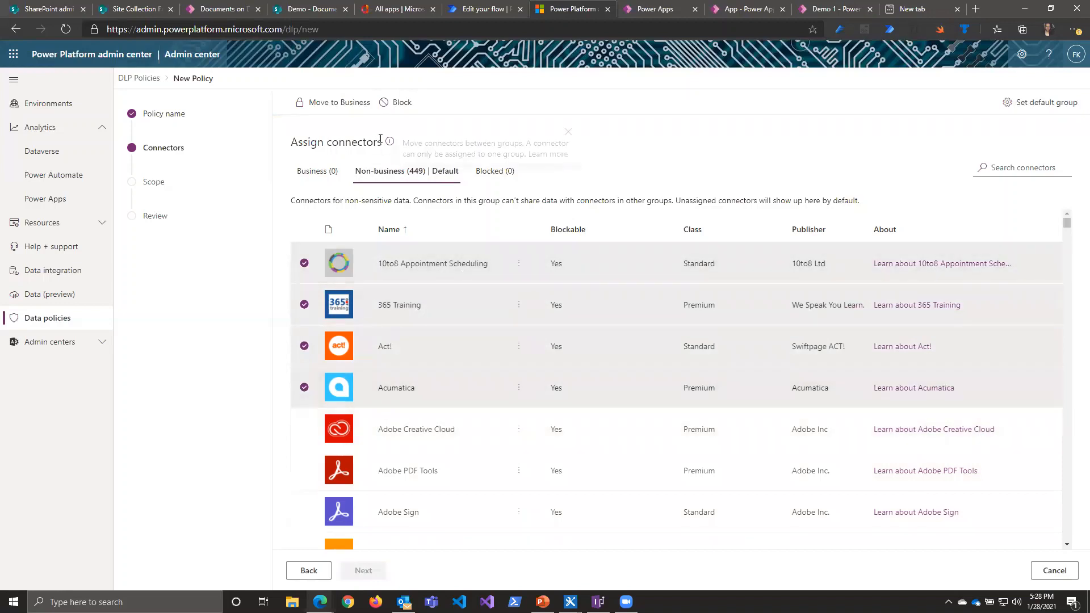
pyautogui.click(388, 102)
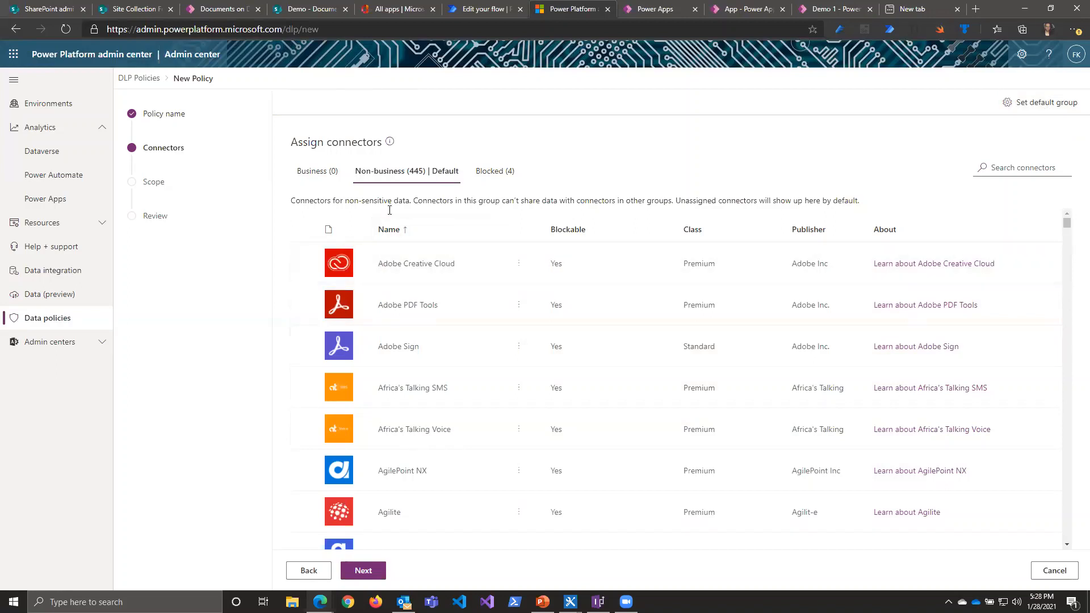
# Step: Set the policy's default connector group to Blocked and apply it
pyautogui.click(1019, 108)
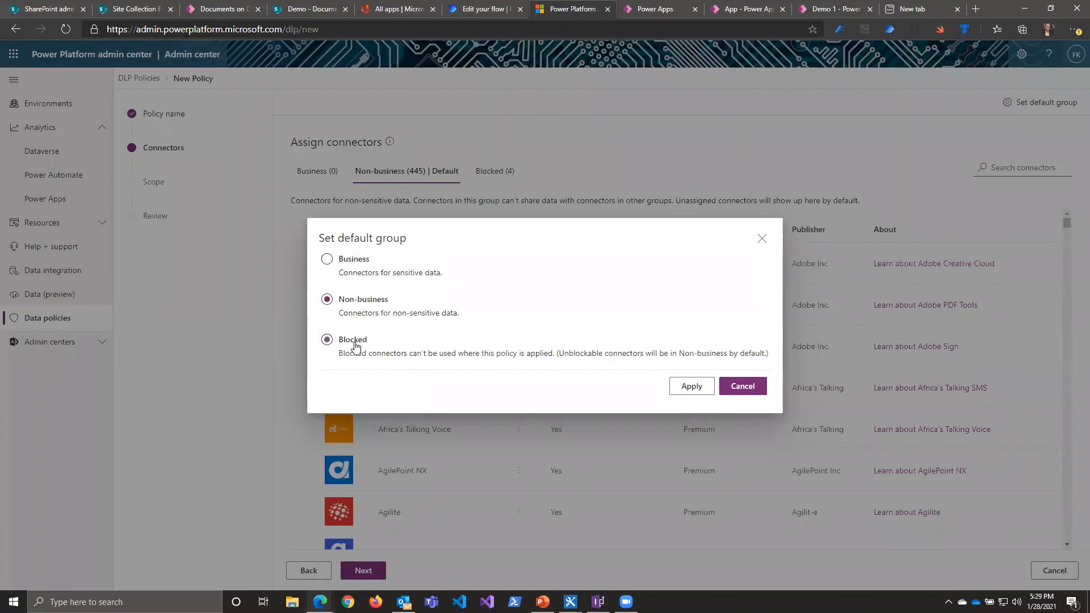
pyautogui.click(356, 345)
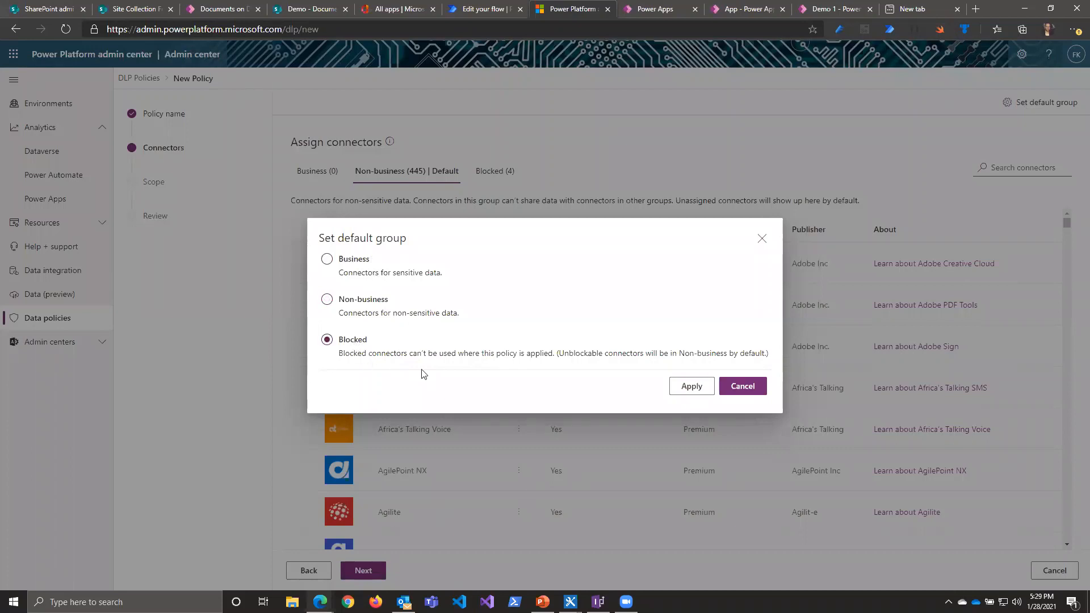
pyautogui.click(685, 396)
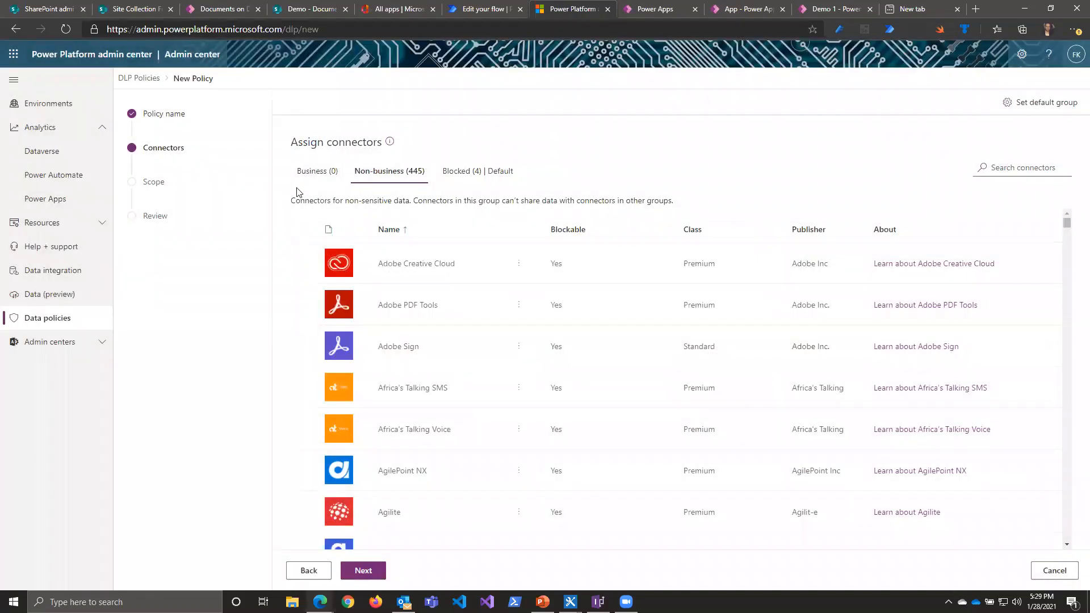
# Step: Scope the Demo policy to exclude certain environments and add CoE and Default as the excluded environments
pyautogui.click(163, 189)
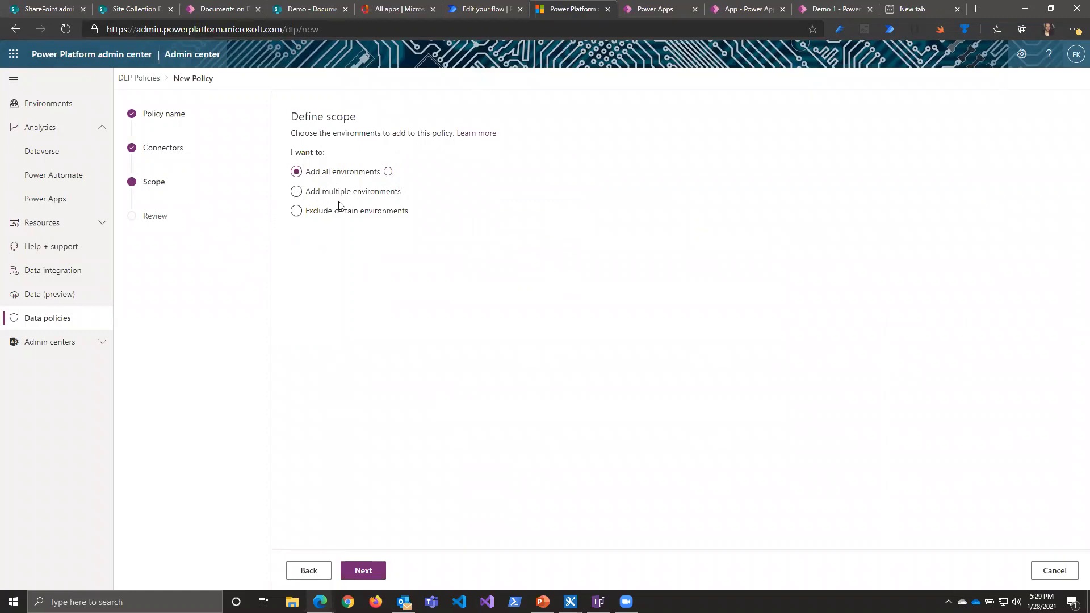
pyautogui.click(354, 213)
pyautogui.click(364, 570)
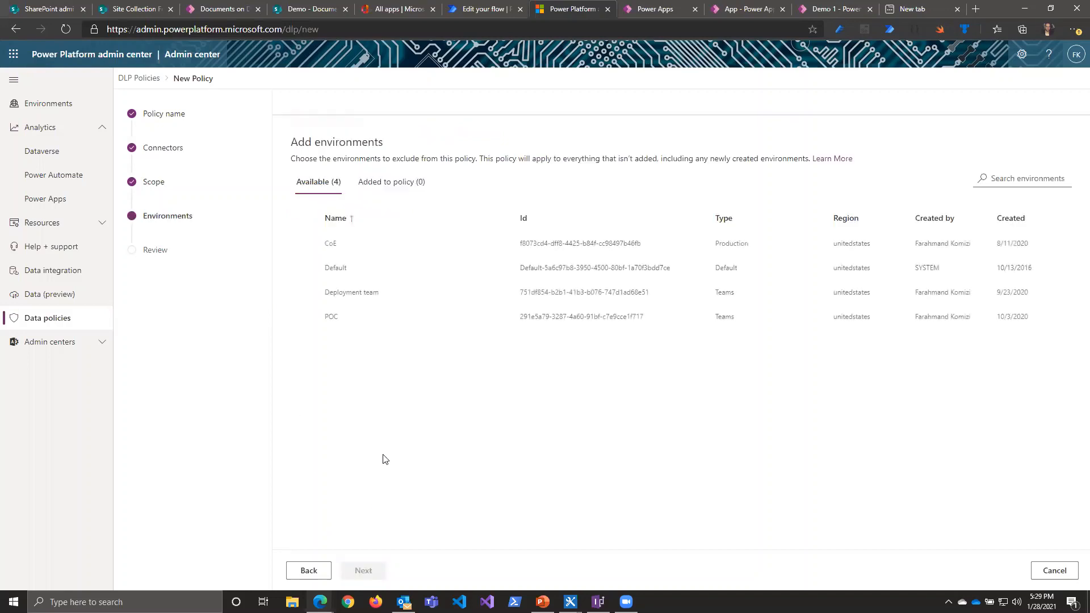
pyautogui.click(316, 249)
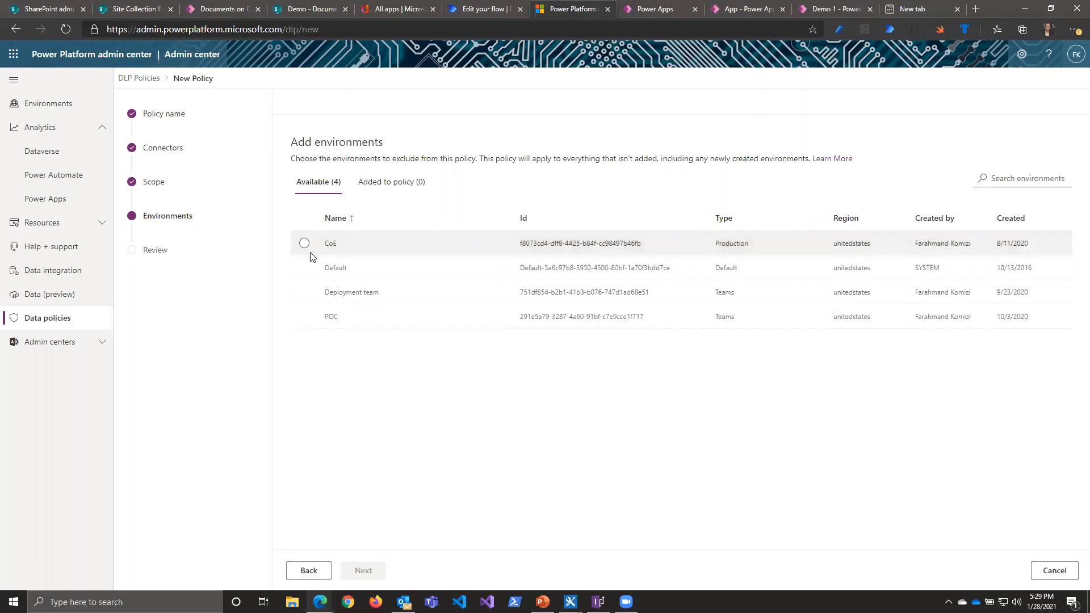
pyautogui.click(303, 269)
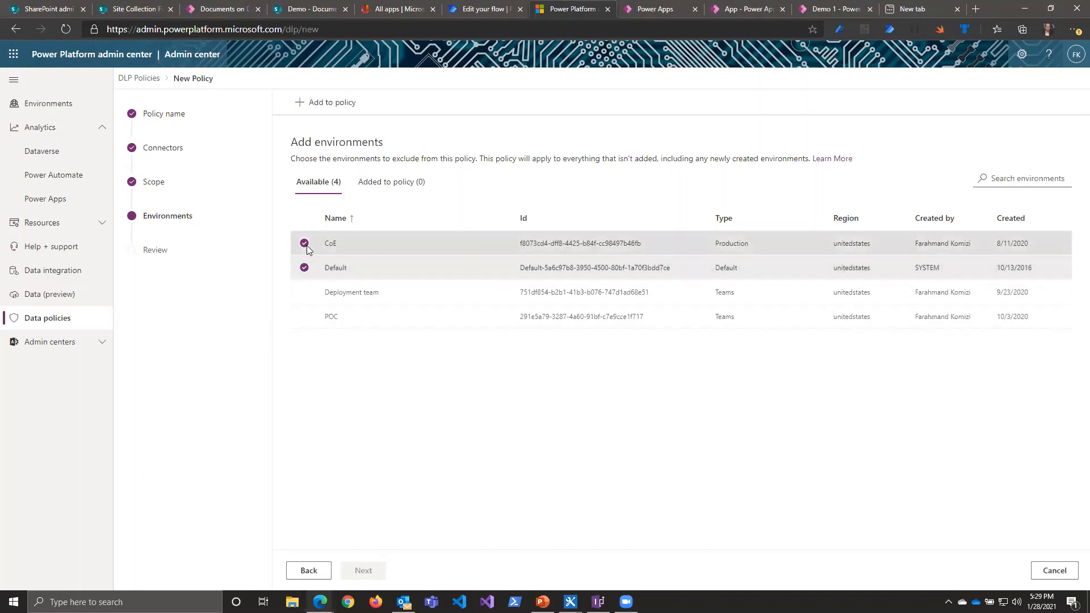
pyautogui.click(340, 102)
pyautogui.click(389, 182)
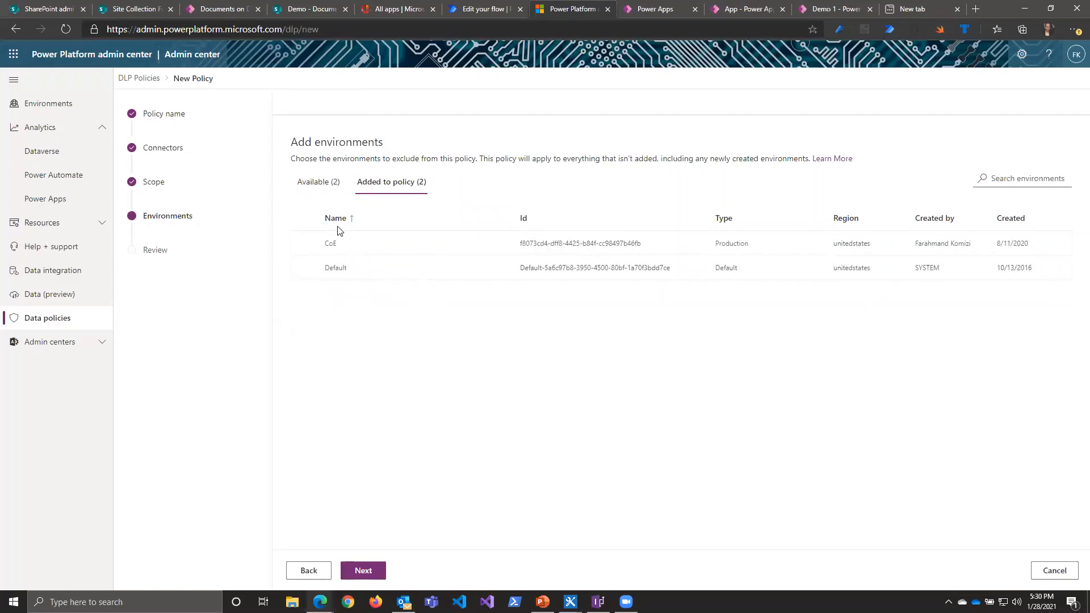
# Step: Recheck the Demo policy's scope and environments, then create the policy
pyautogui.click(164, 183)
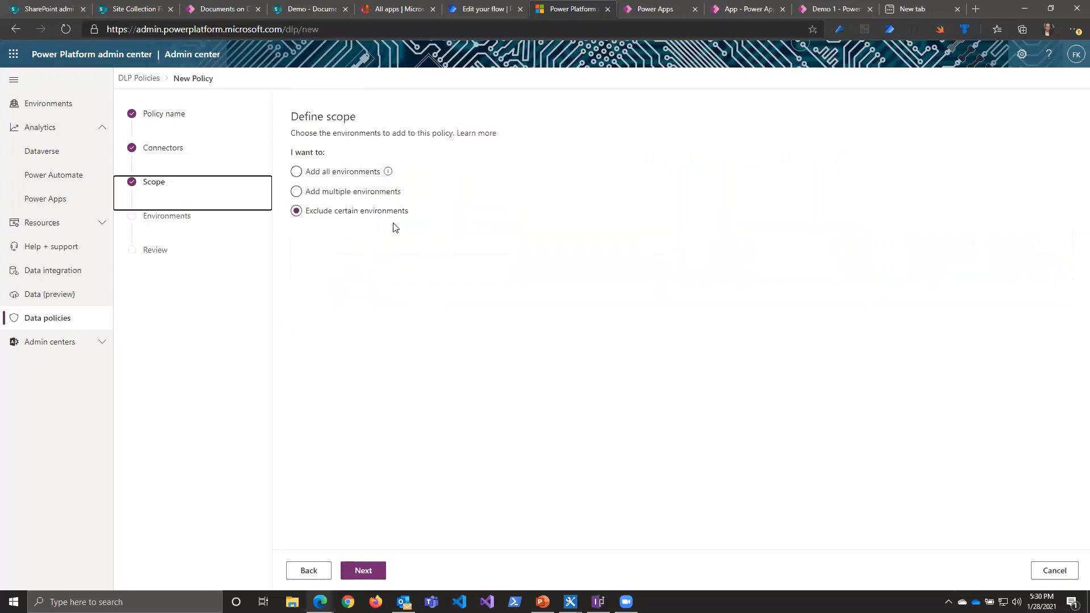
pyautogui.click(358, 573)
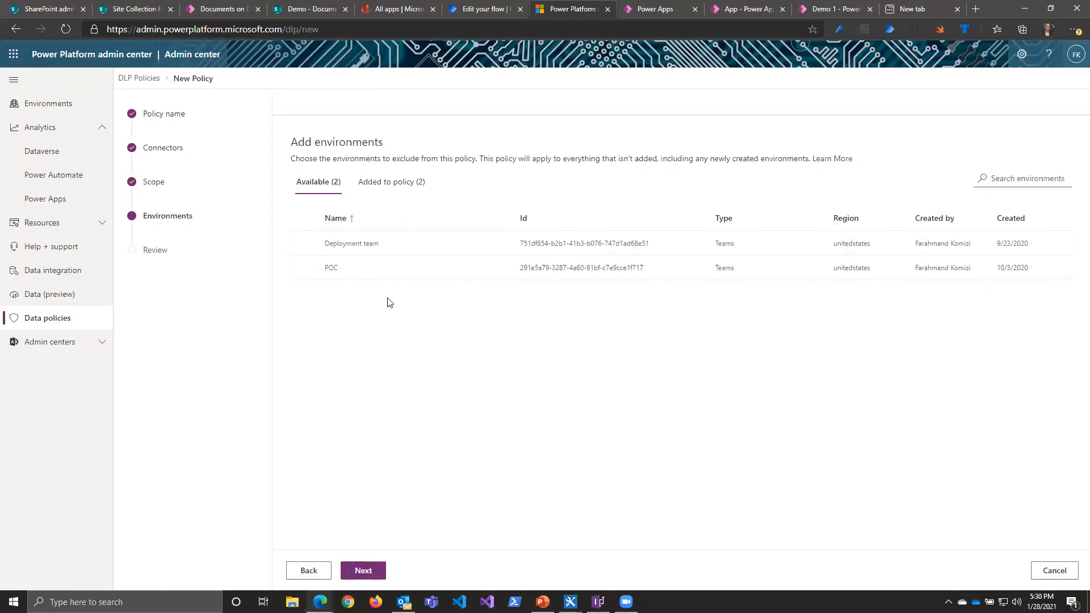
pyautogui.click(375, 572)
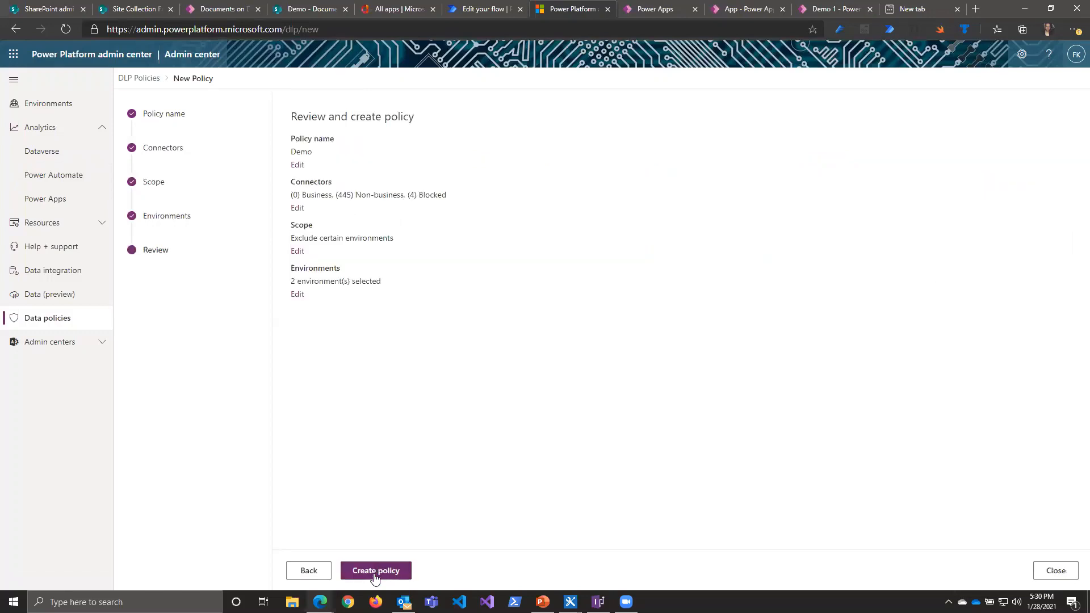
pyautogui.click(376, 575)
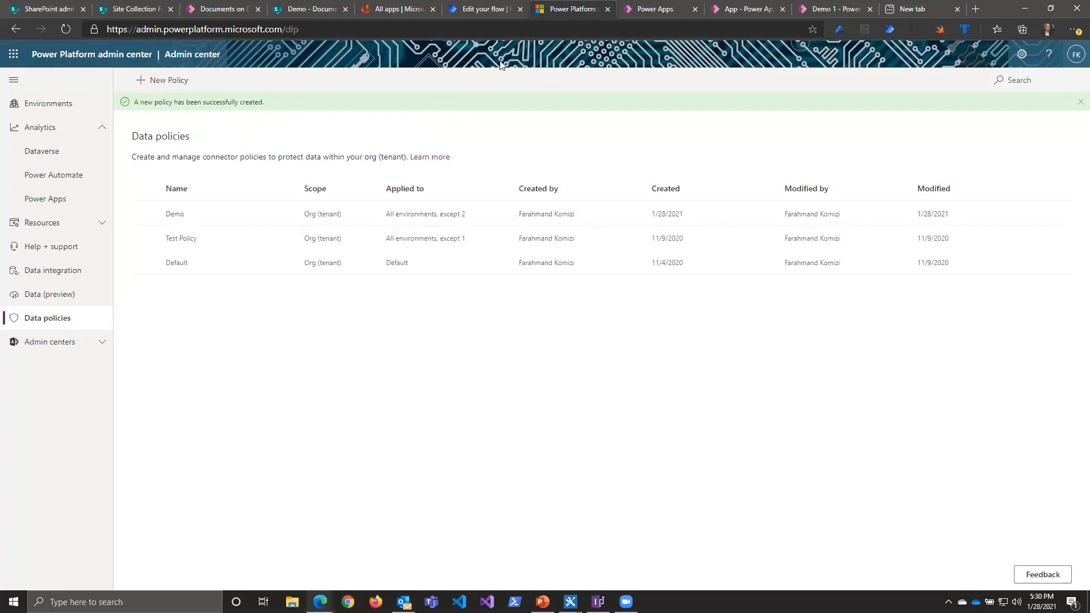
# Step: Delete the Demo data policy
pyautogui.click(495, 11)
pyautogui.click(564, 11)
pyautogui.click(145, 214)
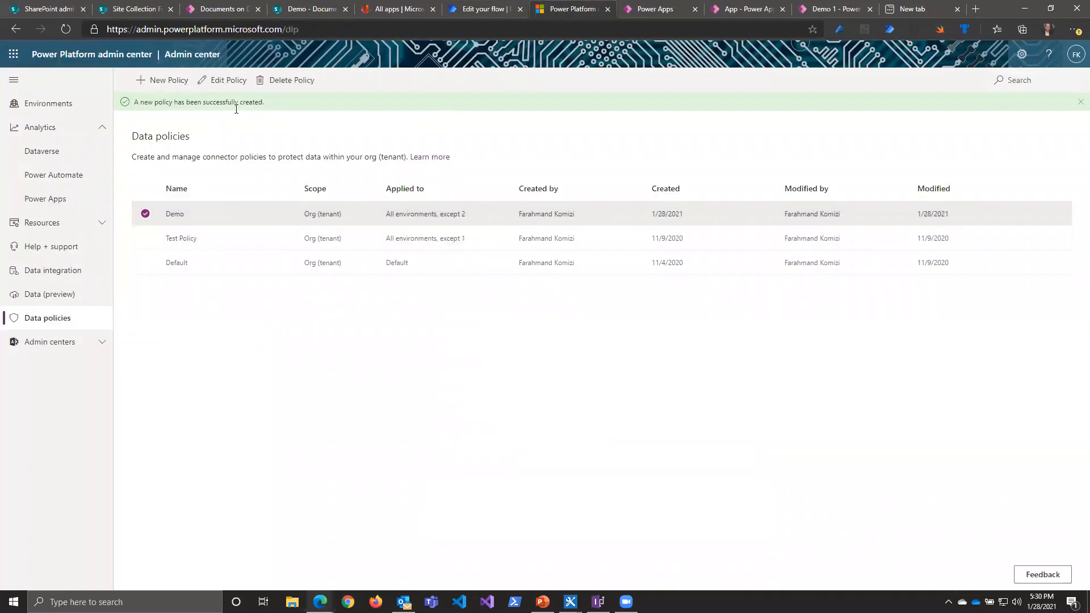
pyautogui.click(286, 80)
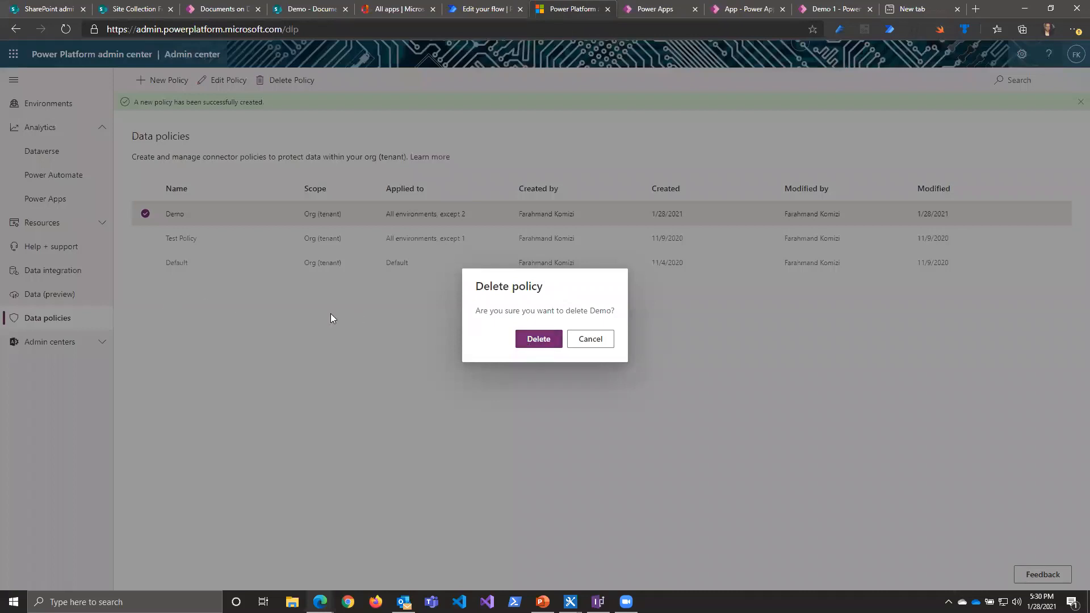
pyautogui.click(525, 340)
# Step: Delete the Test Policy and Default data policies
pyautogui.click(146, 216)
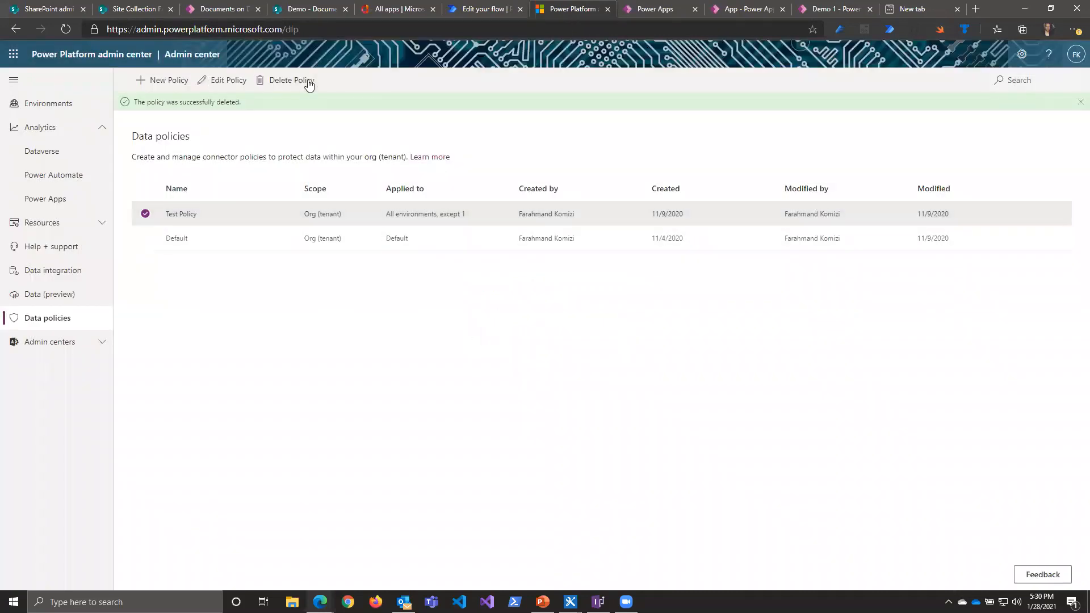
pyautogui.click(304, 81)
pyautogui.click(557, 340)
pyautogui.click(158, 214)
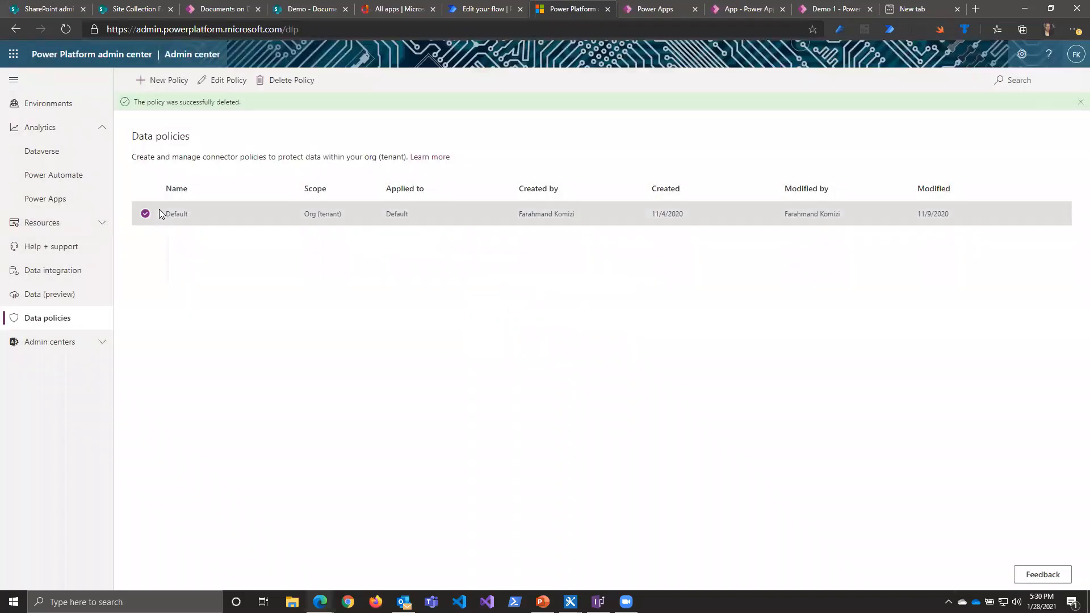
pyautogui.click(290, 80)
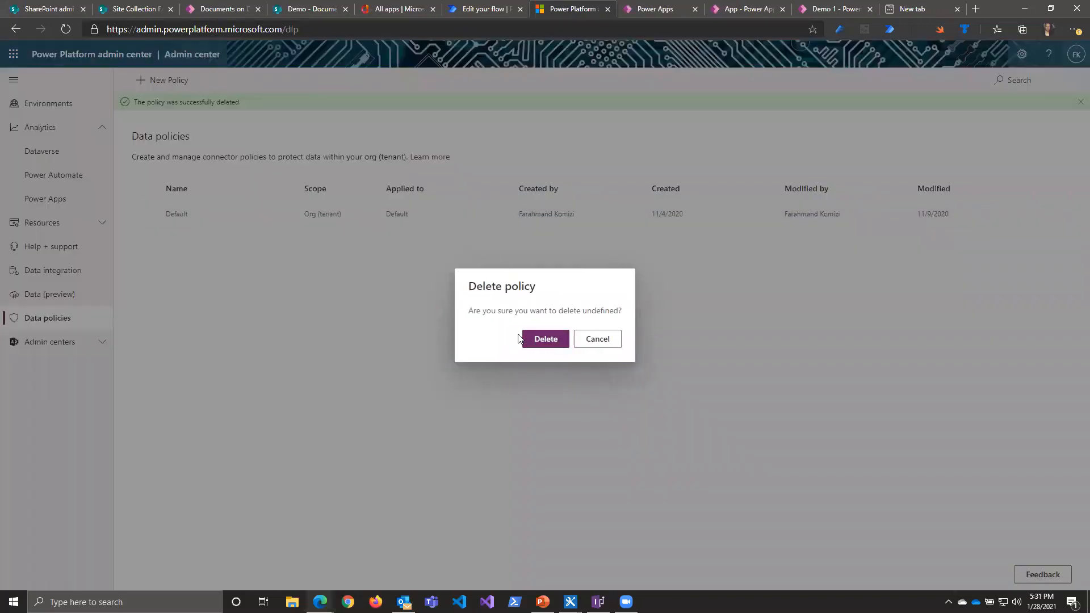
pyautogui.click(545, 348)
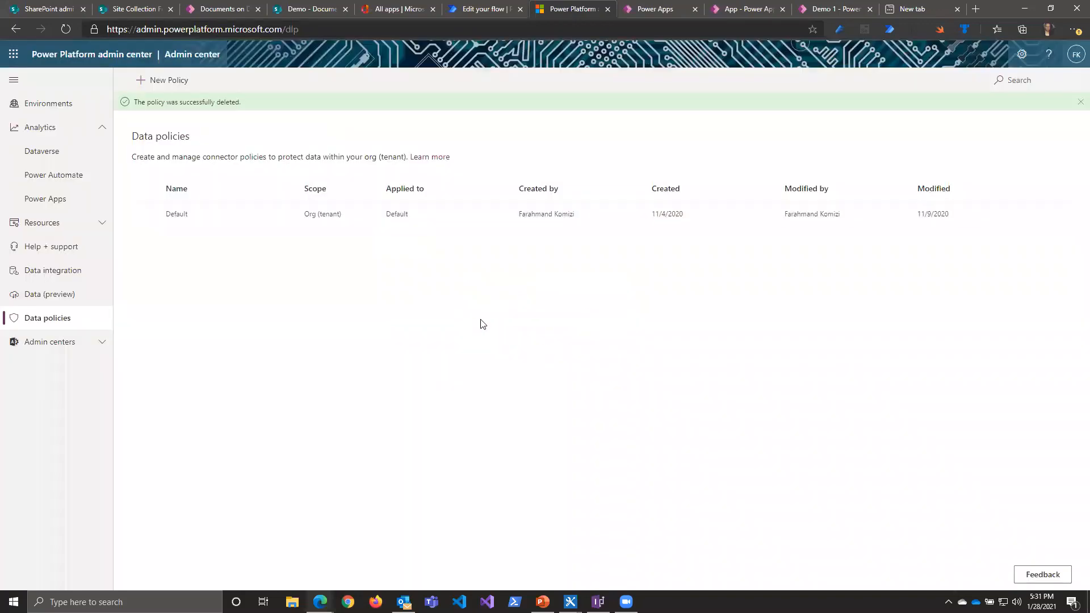
pyautogui.click(146, 215)
pyautogui.click(290, 80)
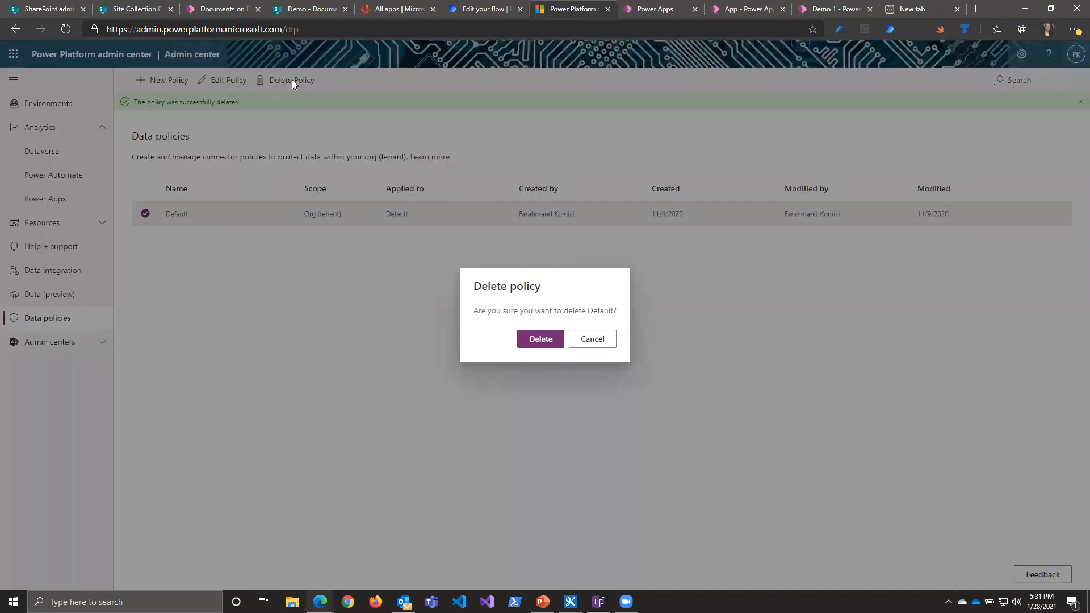
pyautogui.click(550, 341)
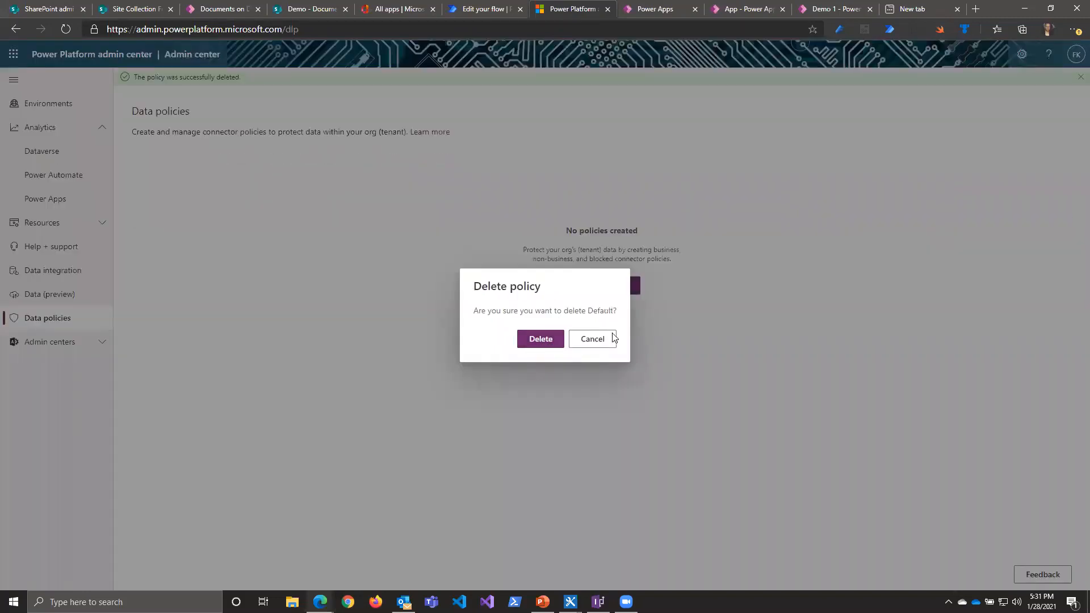
pyautogui.click(611, 339)
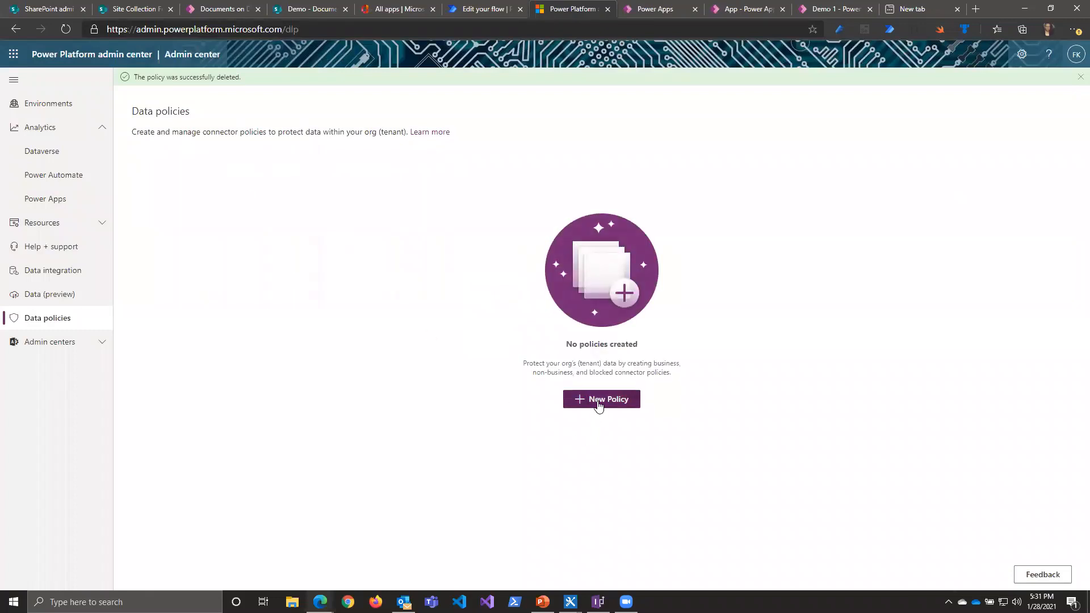
# Step: Start a new data policy named Test and continue to its connector assignment
pyautogui.click(598, 403)
pyautogui.click(308, 170)
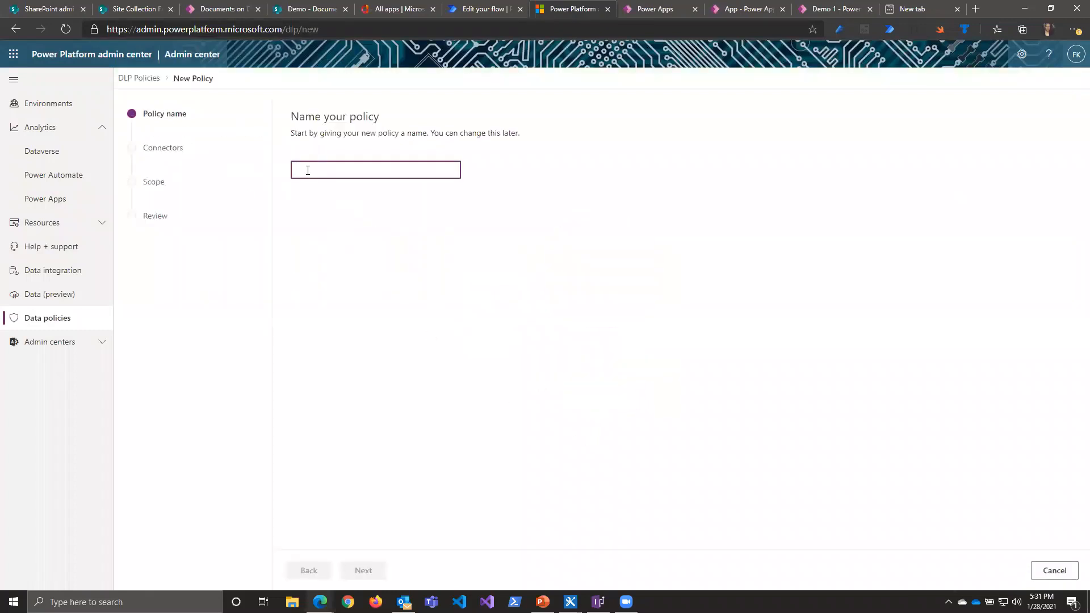
pyautogui.write('Test')
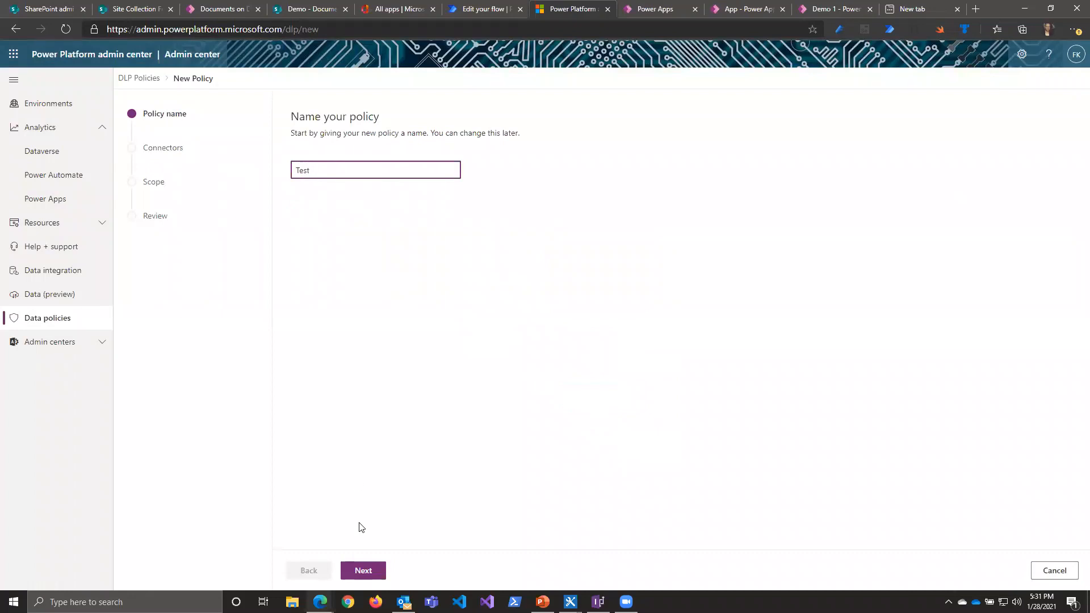
pyautogui.click(365, 571)
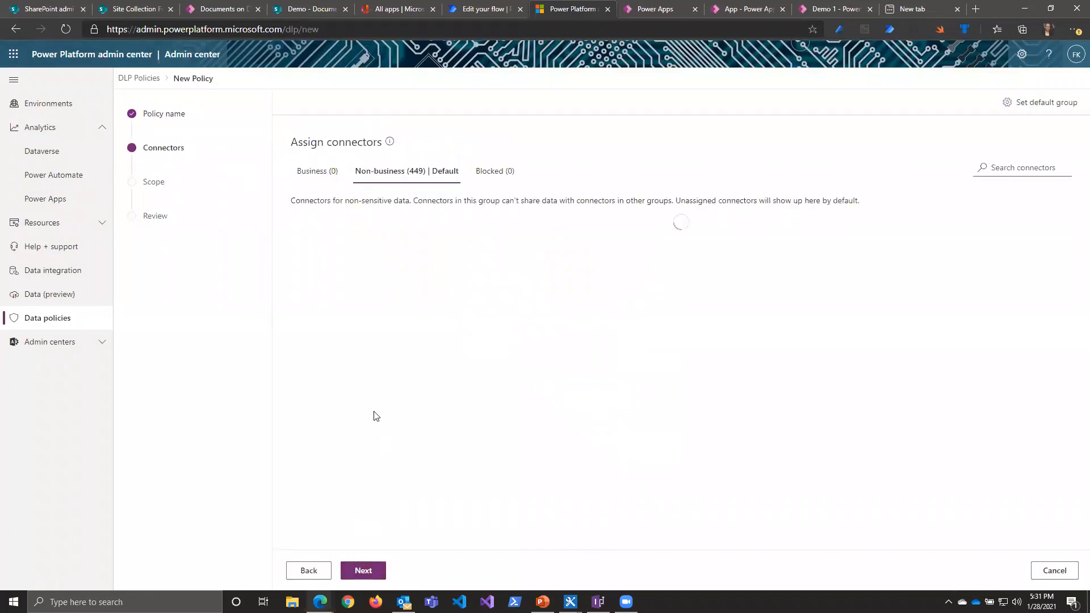
# Step: Find the Twitter connector with the search text "twit" and block it in the Test policy
pyautogui.click(1010, 168)
pyautogui.write('twit')
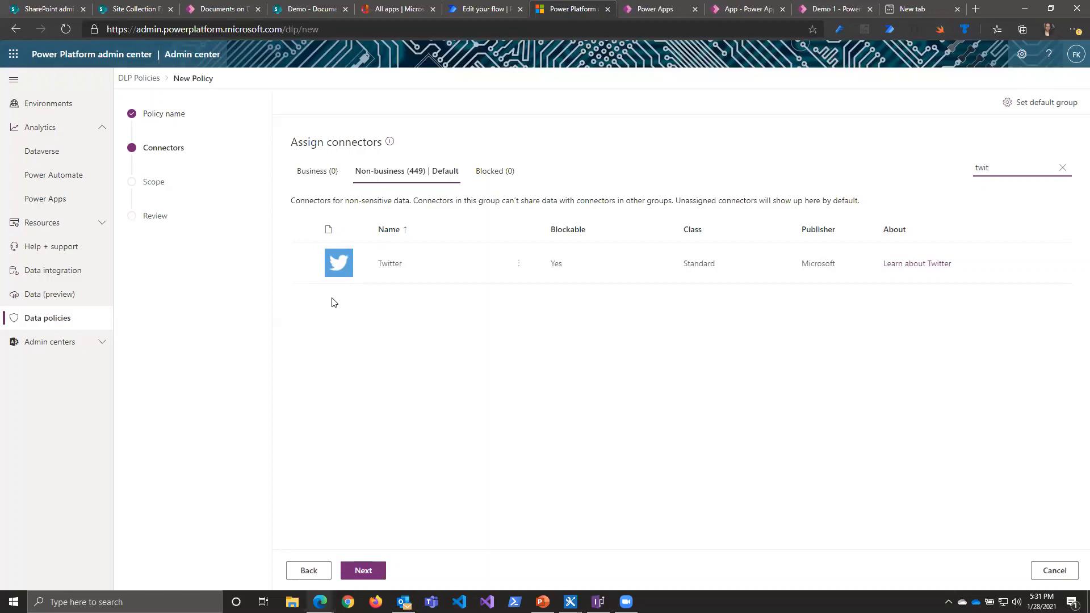
pyautogui.click(322, 271)
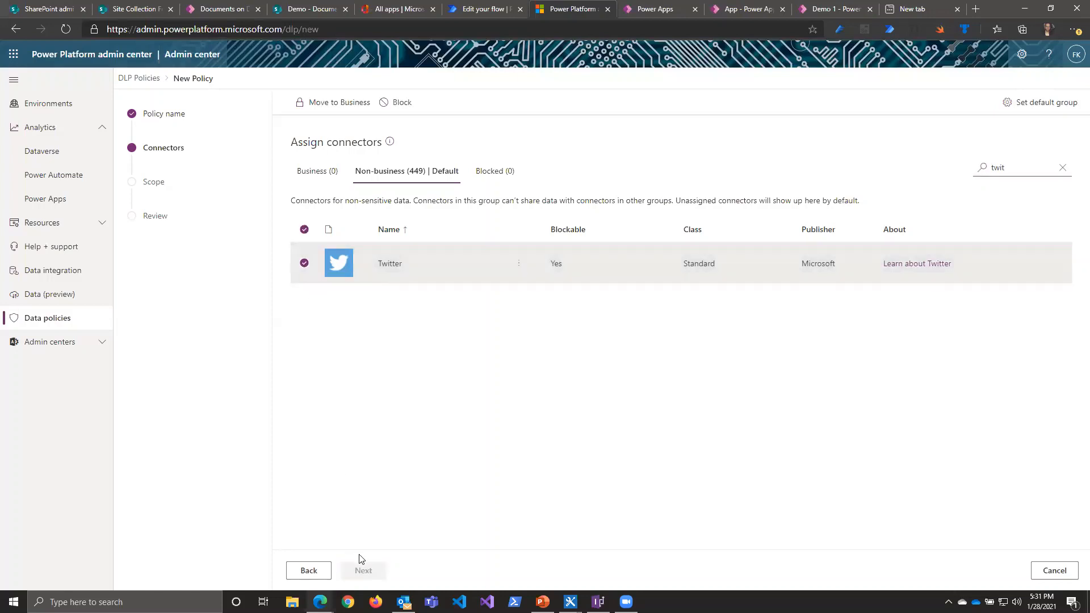
pyautogui.click(396, 115)
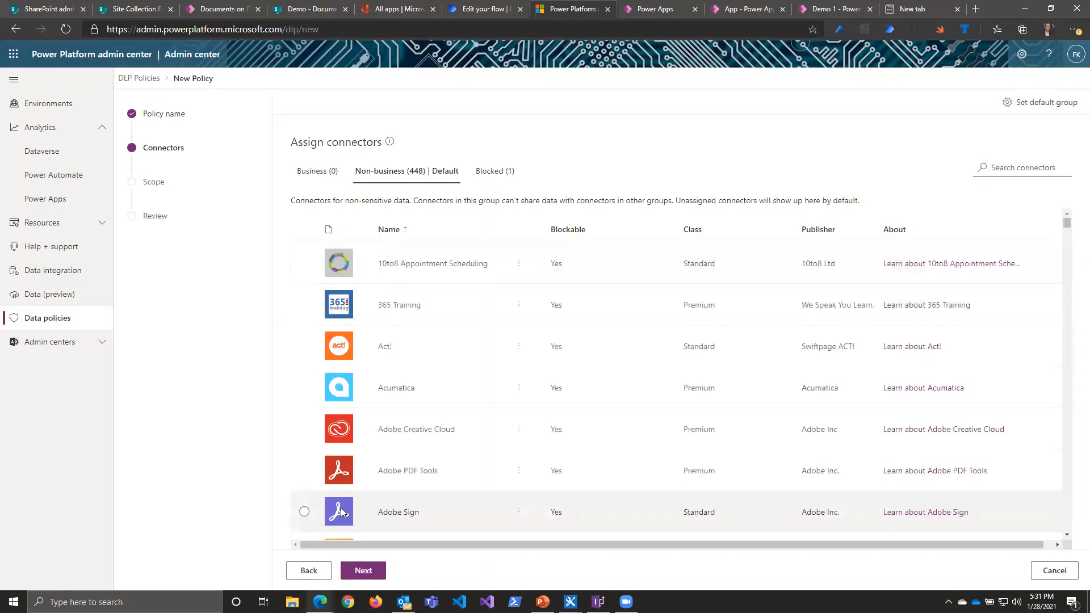
# Step: Keep the Test policy's scope on all environments and create the policy
pyautogui.click(363, 571)
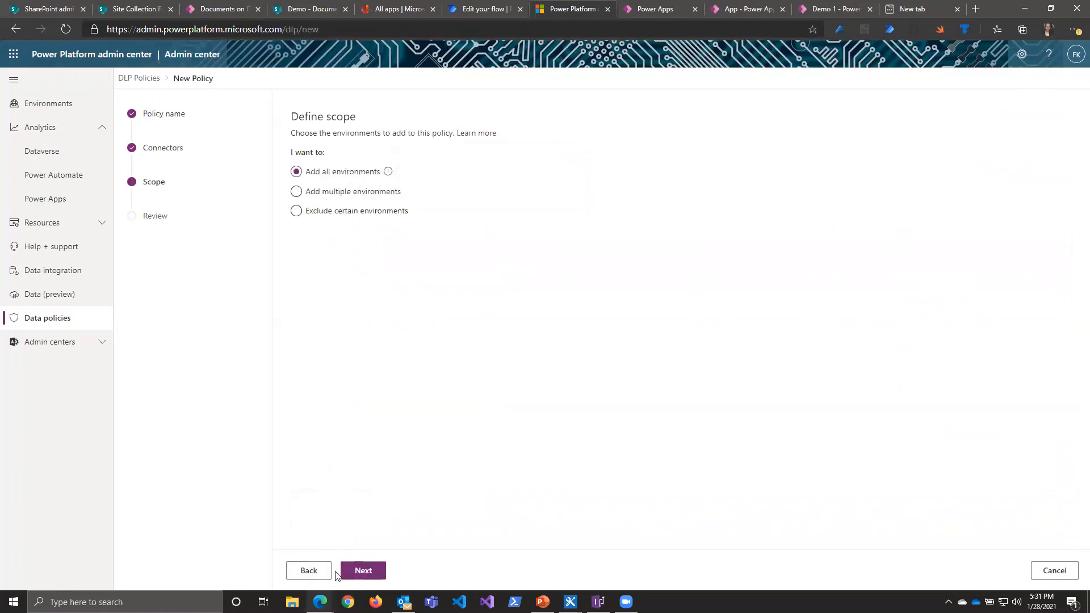
pyautogui.click(357, 571)
pyautogui.click(356, 571)
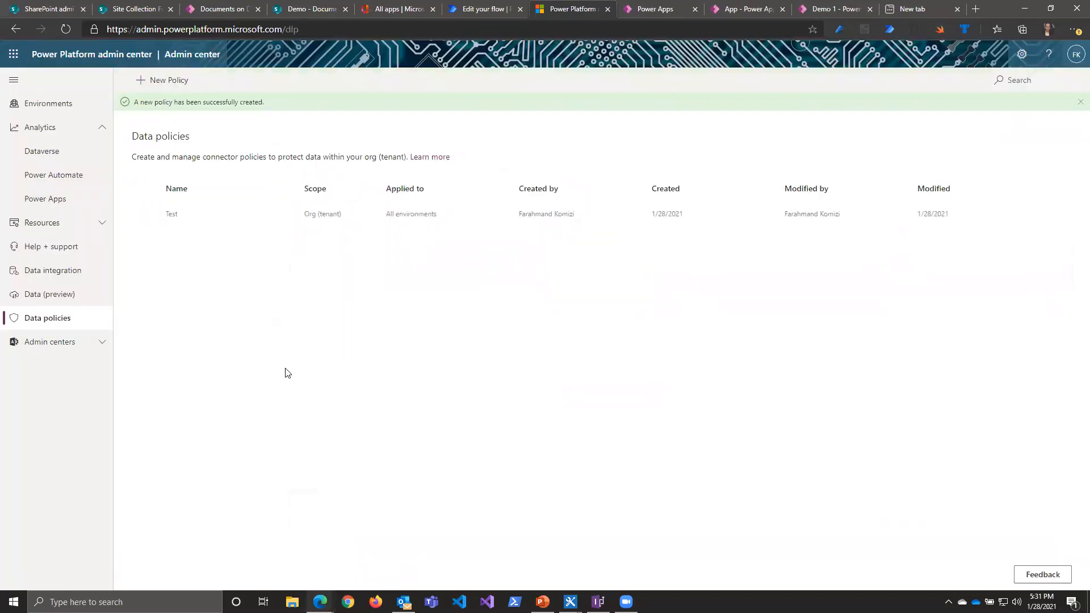
# Step: Switch to Power Automate and leave the Document approval flow editor for the home page
pyautogui.click(485, 14)
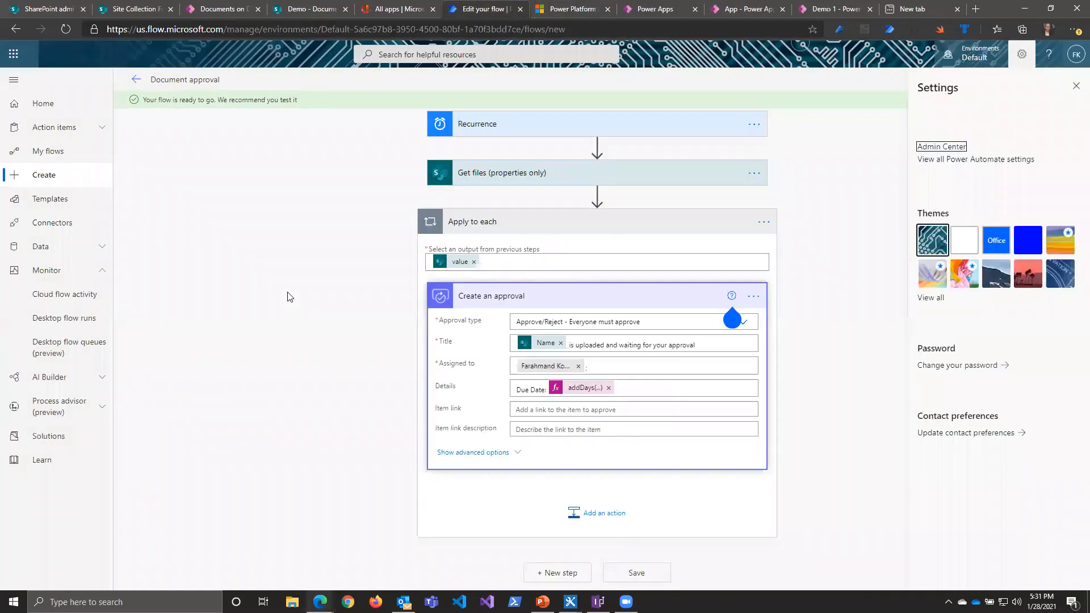
pyautogui.click(42, 104)
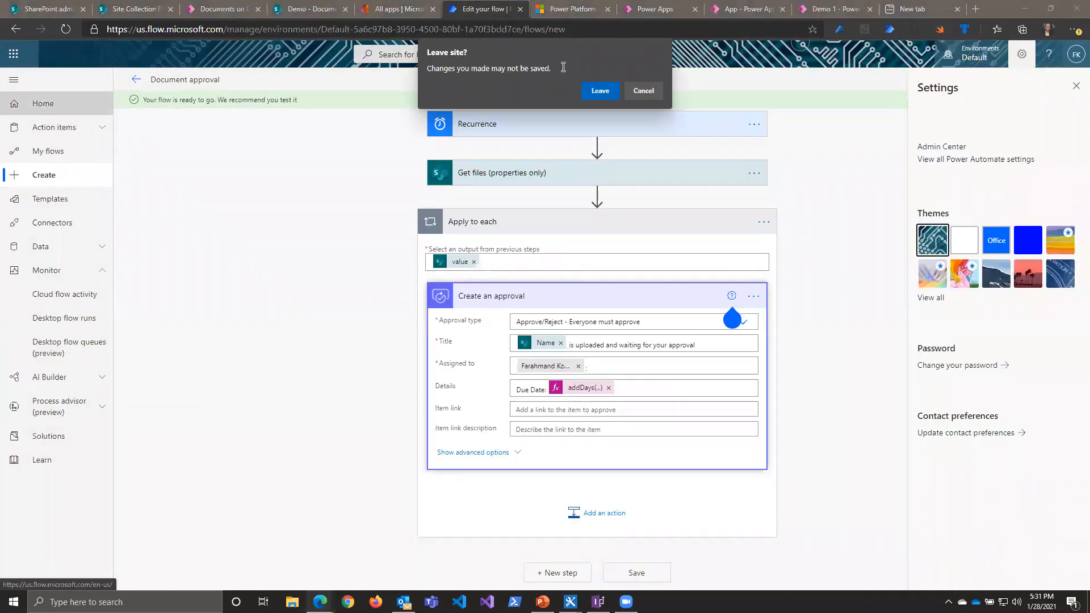
pyautogui.press('Return')
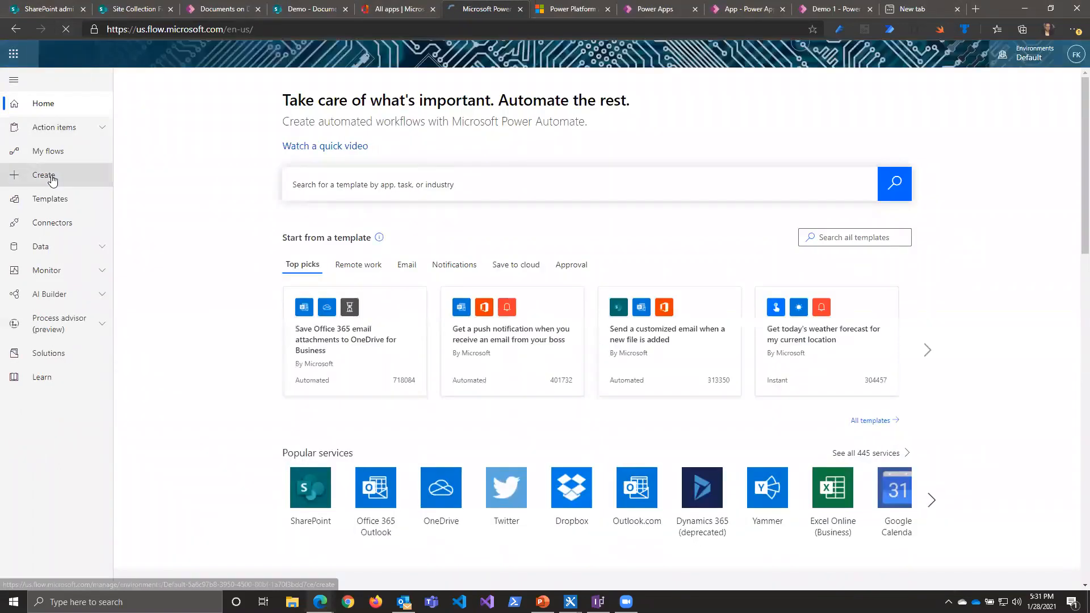
# Step: Start a blank automated cloud flow, skipping the name and trigger setup, and give it the Manually trigger a flow trigger
pyautogui.click(52, 180)
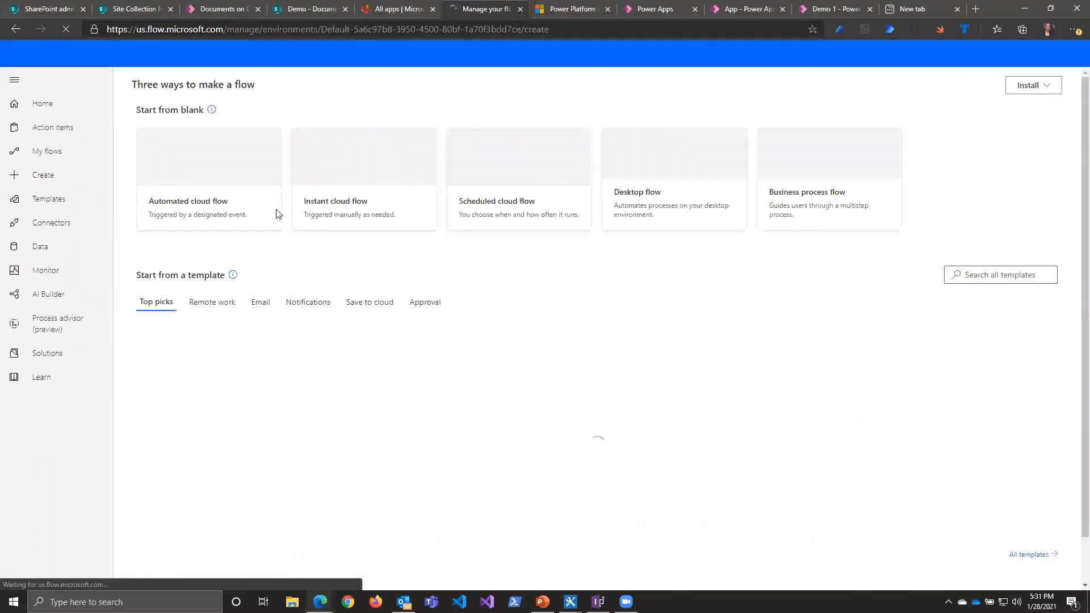
pyautogui.click(213, 205)
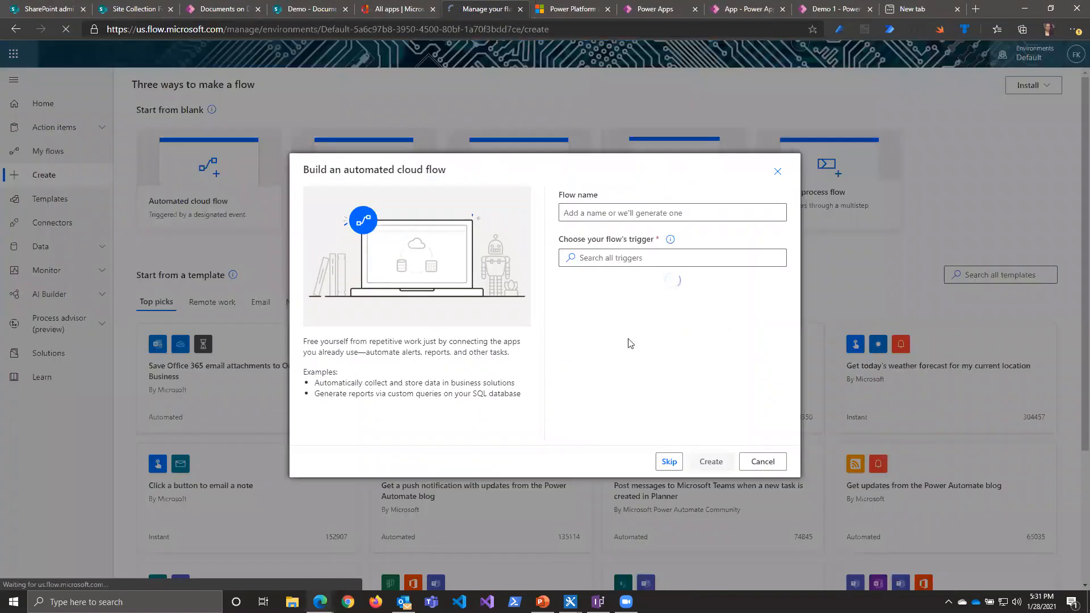
pyautogui.click(669, 392)
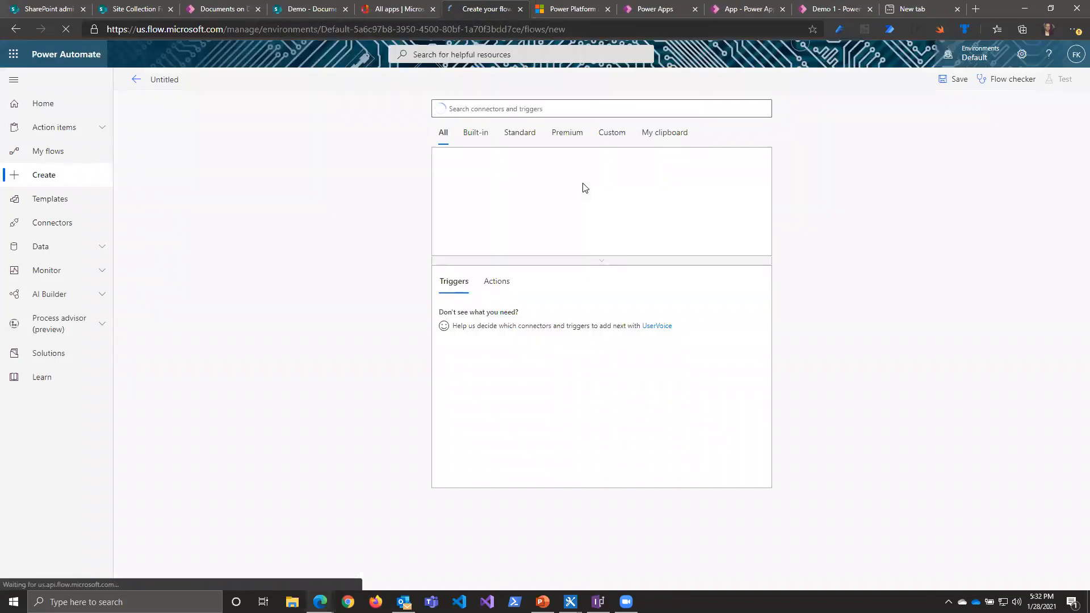
pyautogui.click(467, 180)
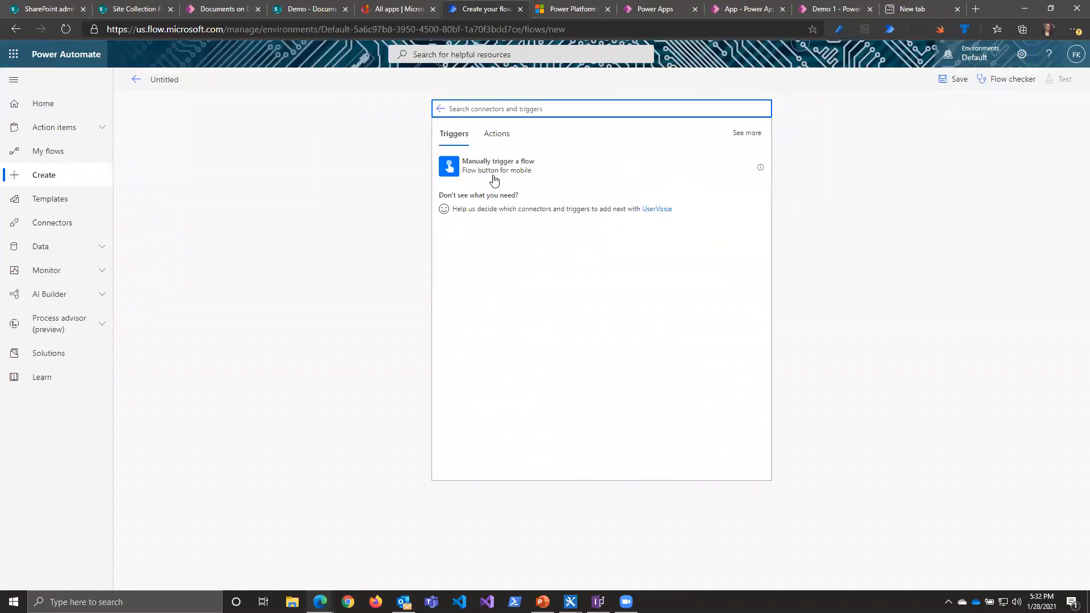
pyautogui.click(494, 178)
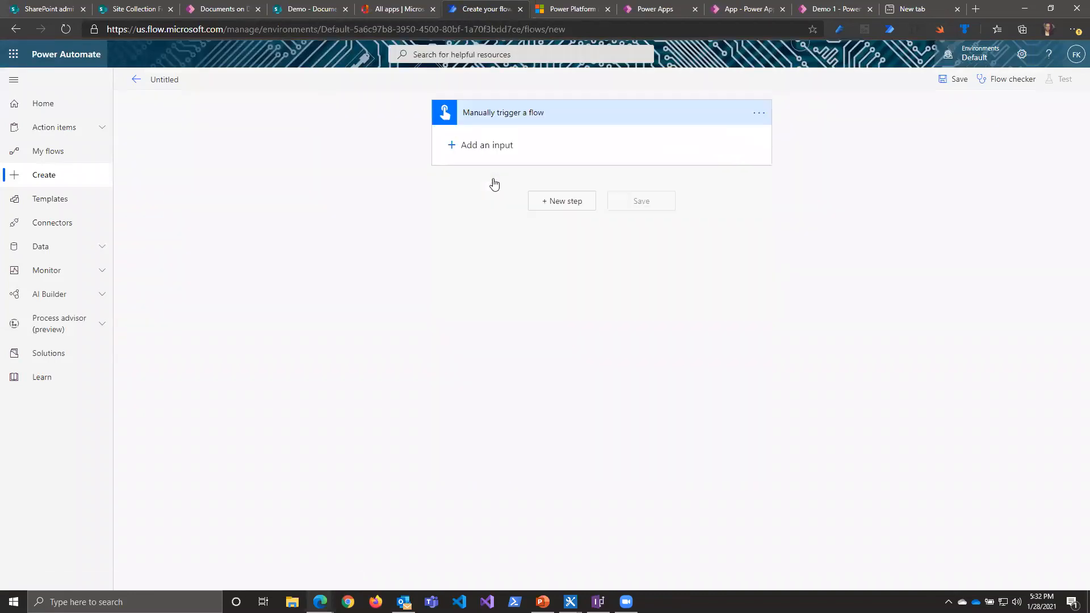
# Step: Add Twitter's Post a tweet action after the manual trigger, finding it with the search text "twit", and show its fields
pyautogui.click(561, 202)
pyautogui.write('twit')
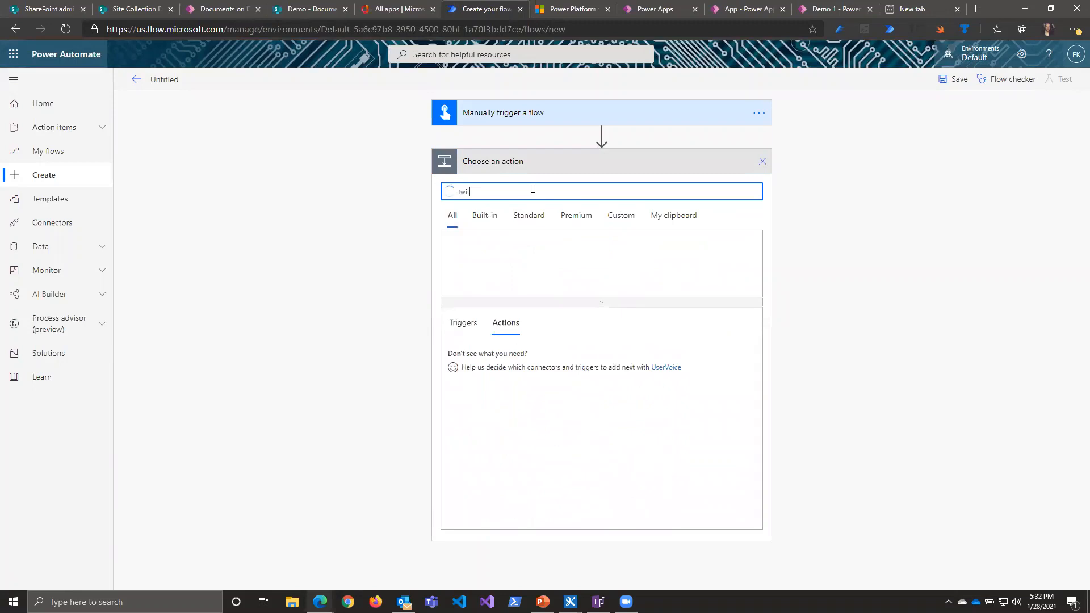
pyautogui.click(476, 363)
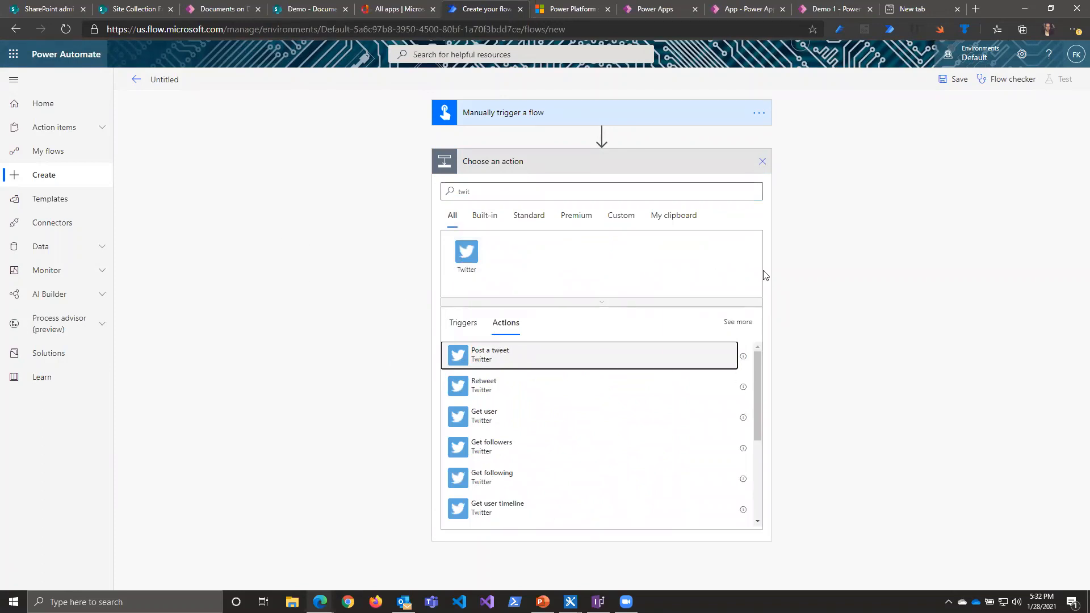
pyautogui.click(596, 357)
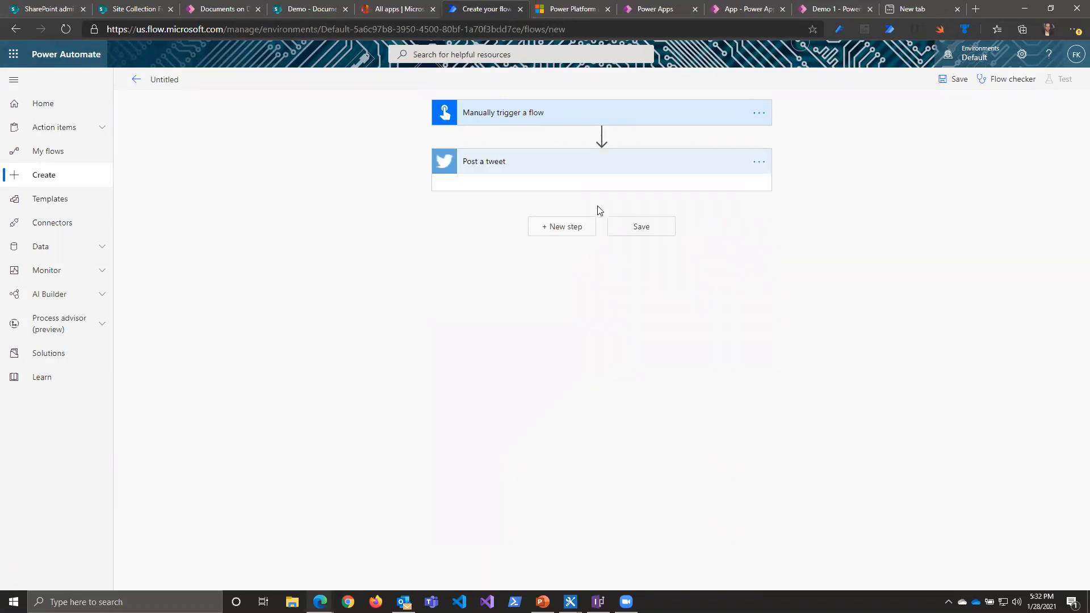
pyautogui.click(562, 165)
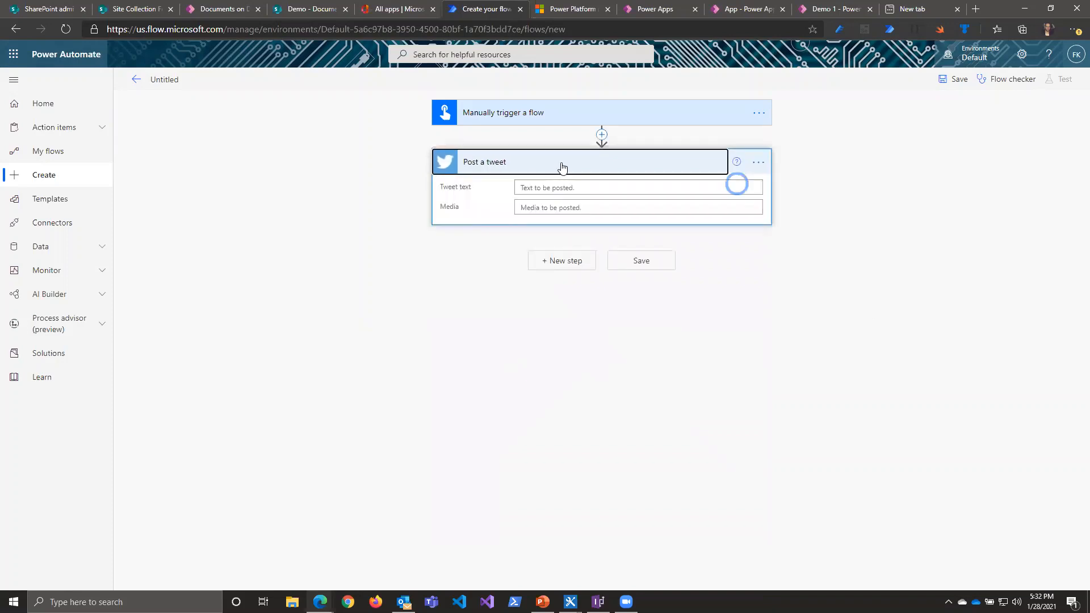
# Step: Set the tweet text of the Post a tweet action to "test" and leave the media empty
pyautogui.click(555, 189)
pyautogui.write('test')
pyautogui.click(551, 220)
pyautogui.write('t')
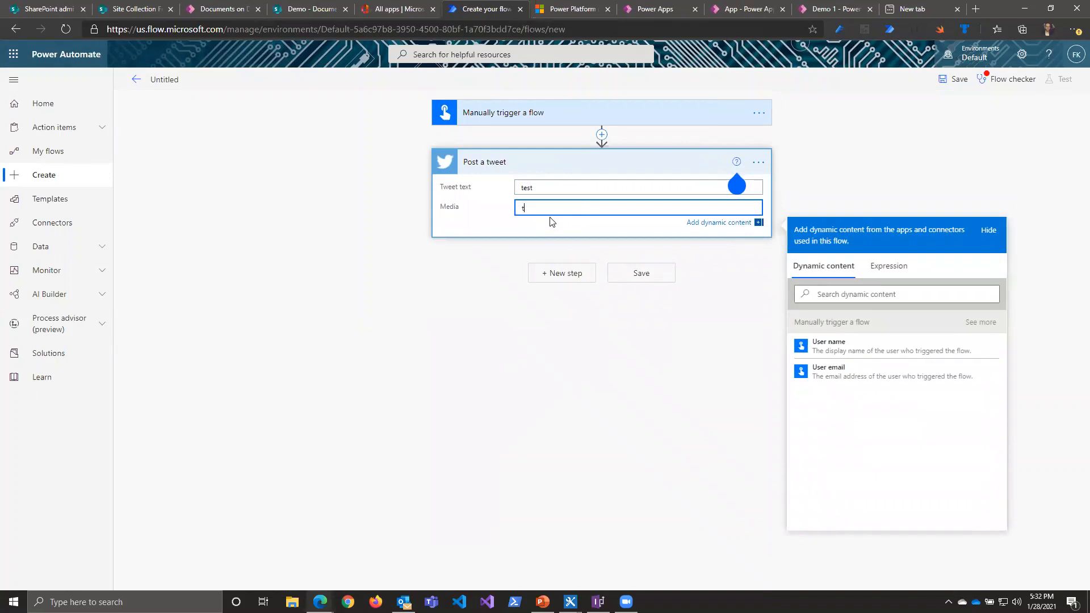
pyautogui.press('BackSpace')
pyautogui.click(692, 369)
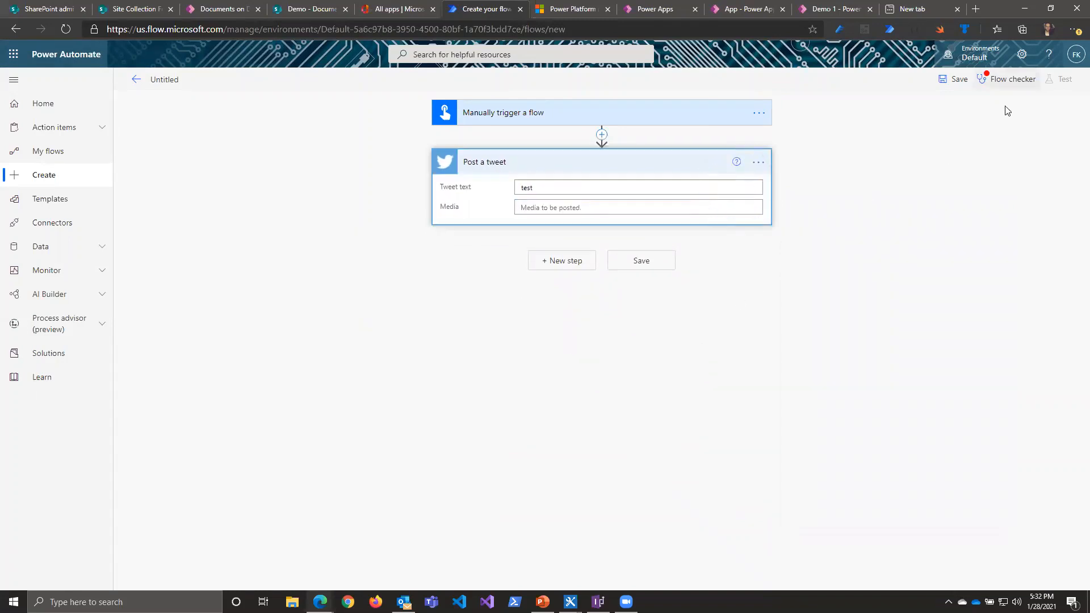
# Step: Examine the Flow checker's errors for the Post a tweet action and close the checker
pyautogui.click(1010, 79)
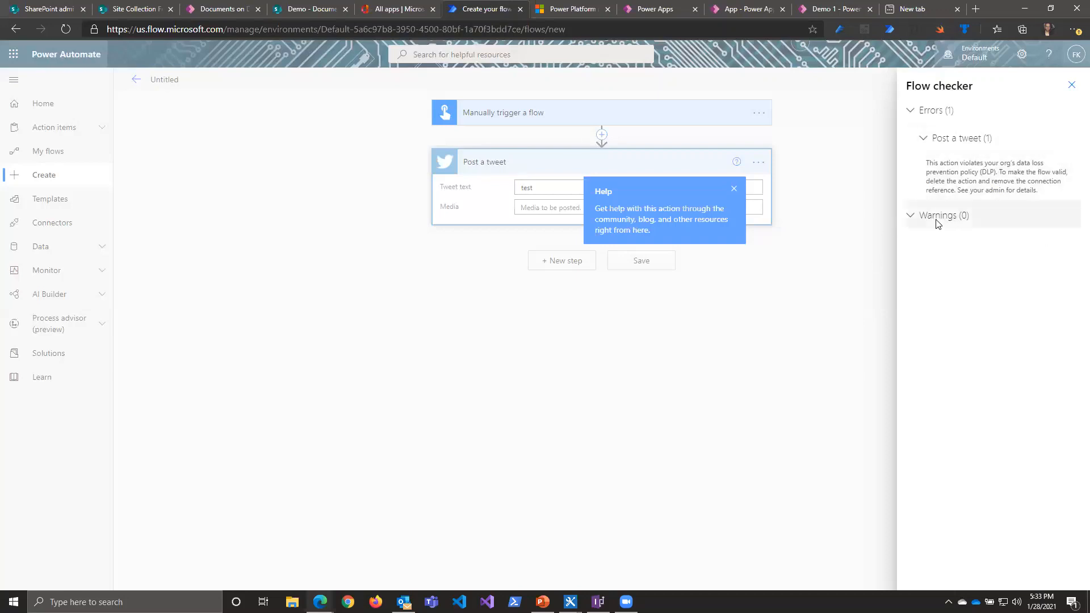
pyautogui.click(673, 305)
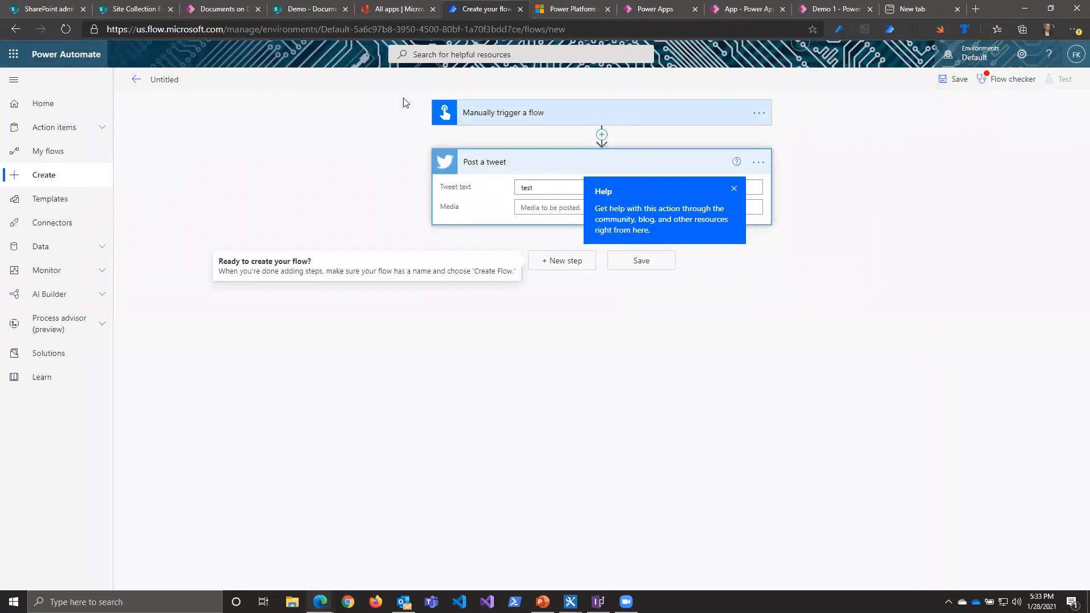
pyautogui.click(1007, 79)
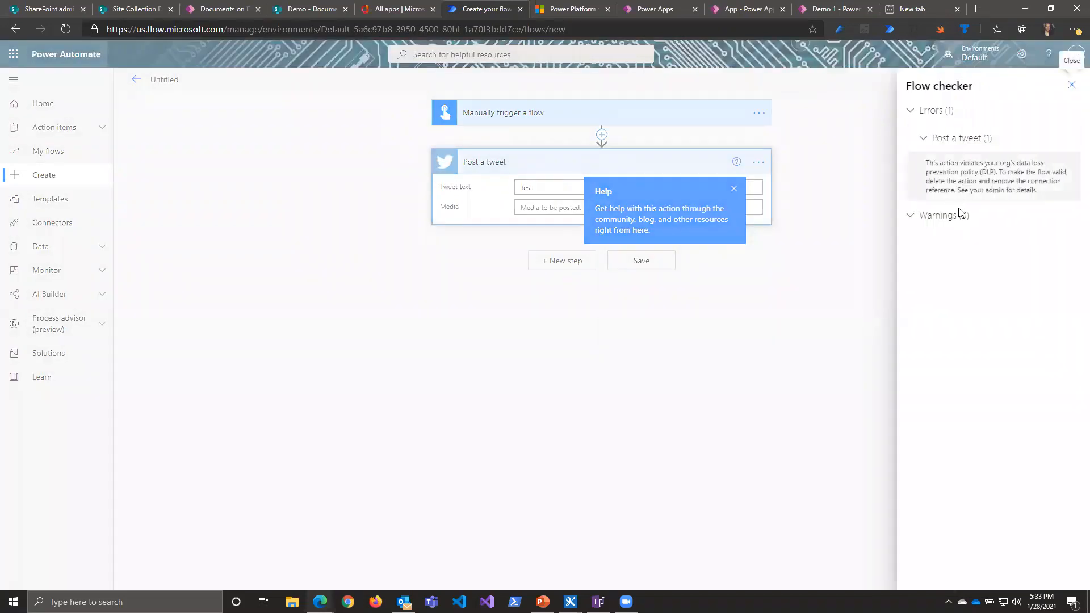
pyautogui.click(1071, 85)
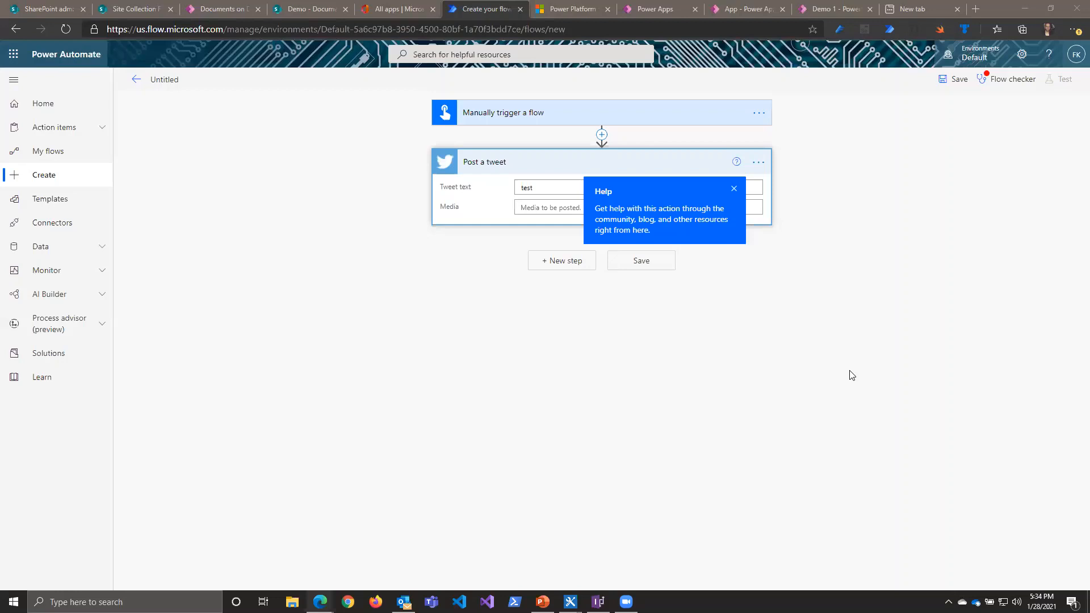
# Step: Delete the Post a tweet action and start a new step in its place
pyautogui.click(759, 162)
pyautogui.click(795, 303)
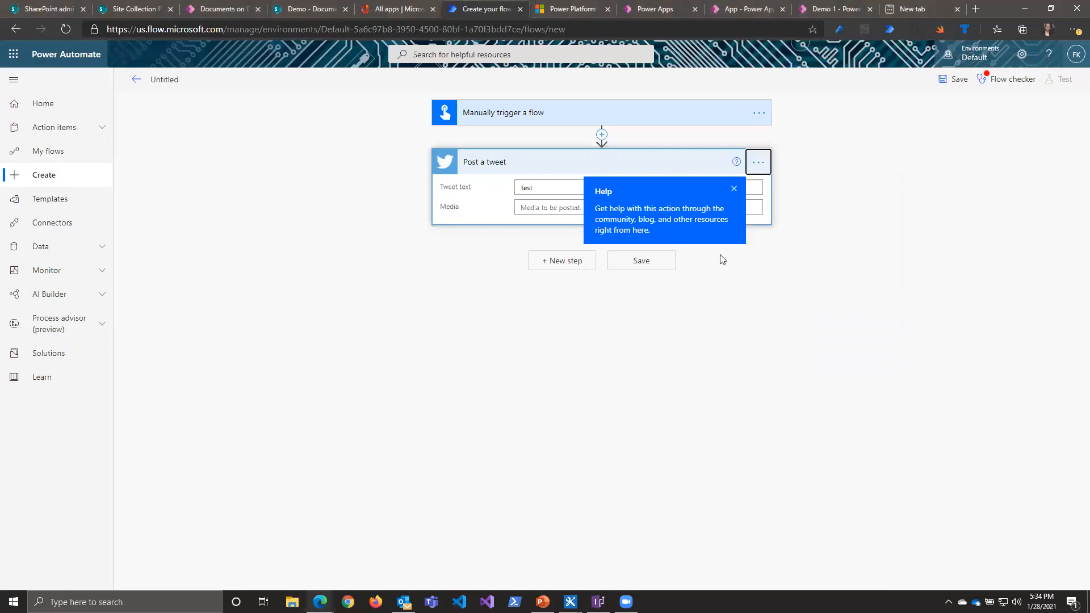
pyautogui.click(549, 347)
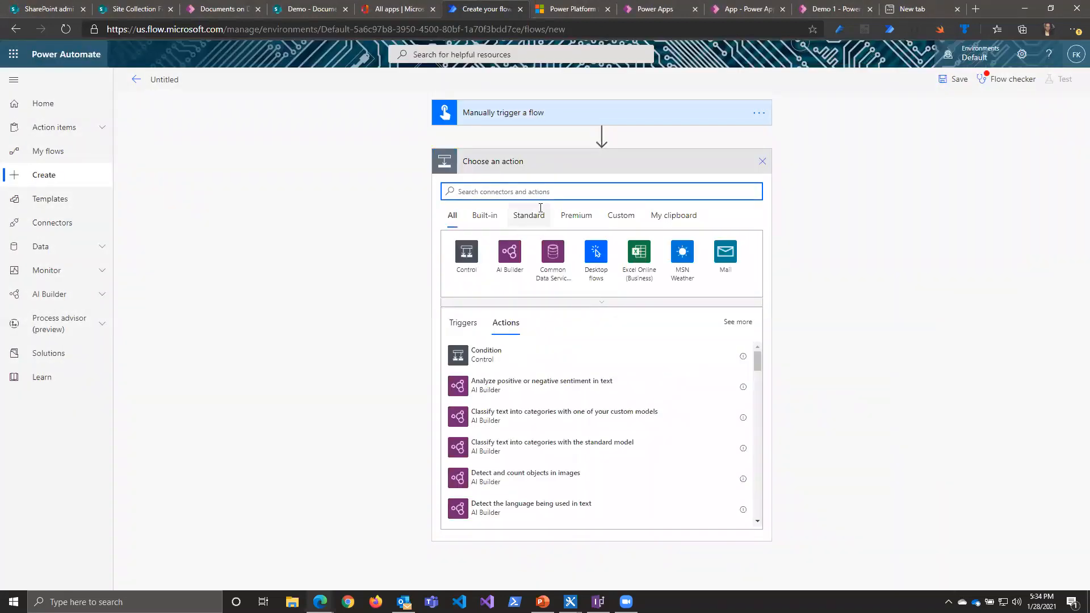
# Step: Find the SharePoint connector with the search text "share", open it and look through its whole list of actions
pyautogui.write('share')
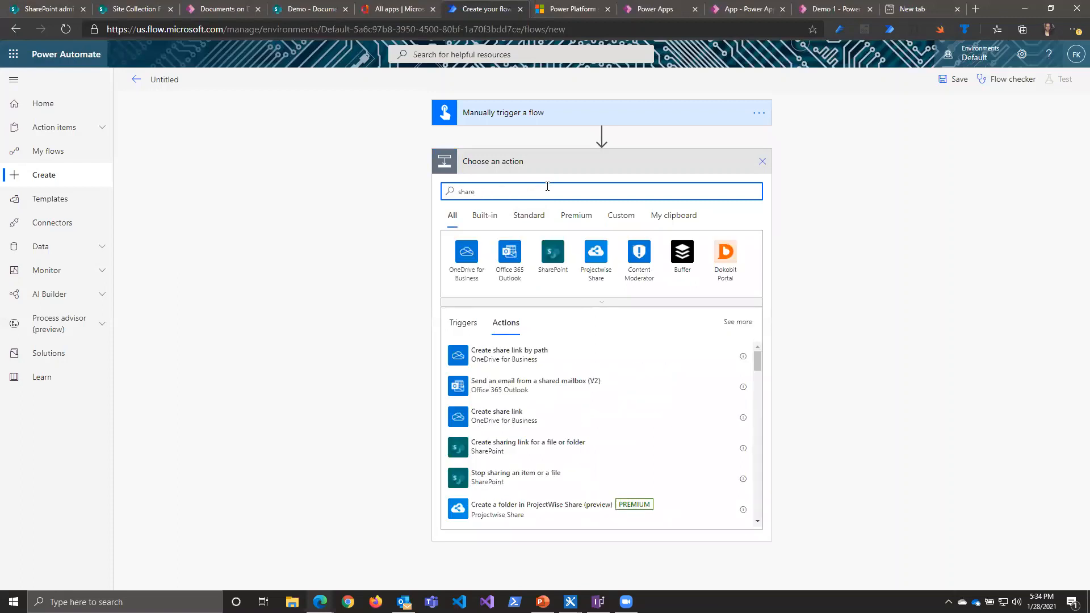
pyautogui.click(552, 251)
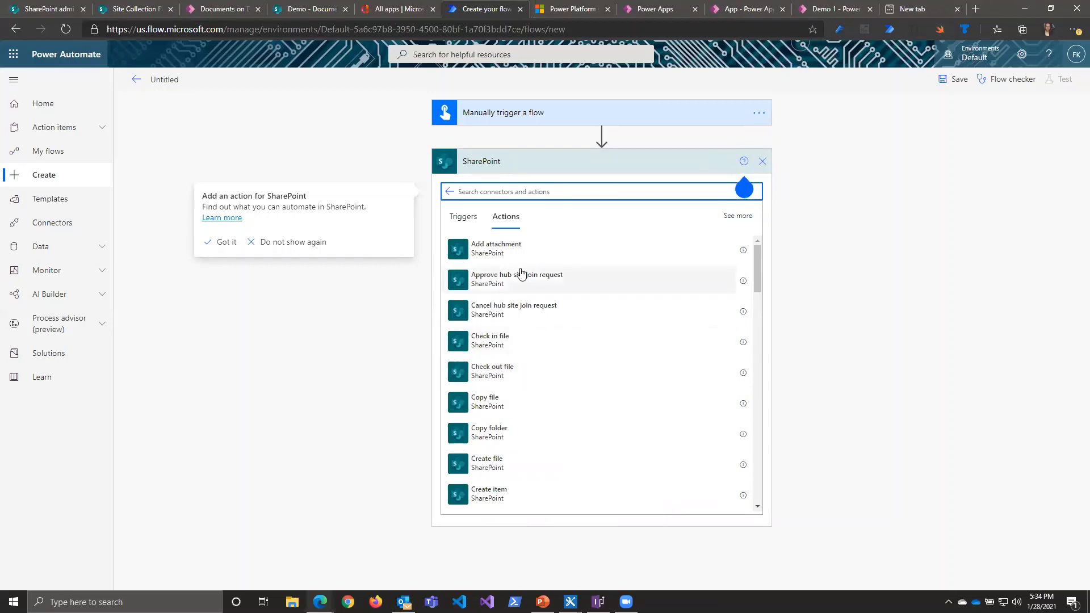
pyautogui.scroll(-3, 530, 340)
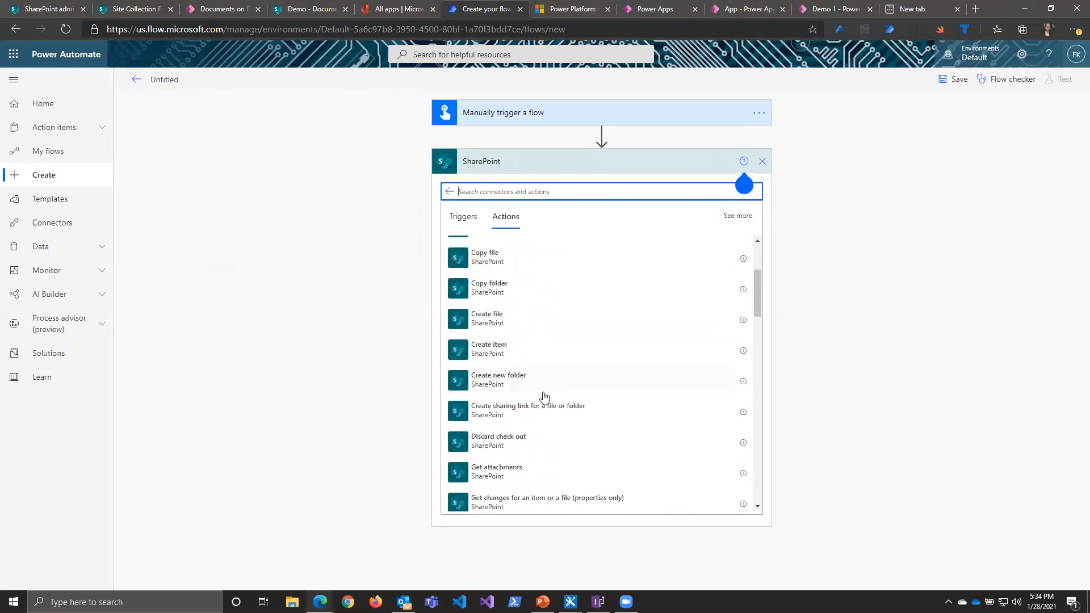
pyautogui.scroll(-3, 544, 396)
pyautogui.scroll(-5, 543, 392)
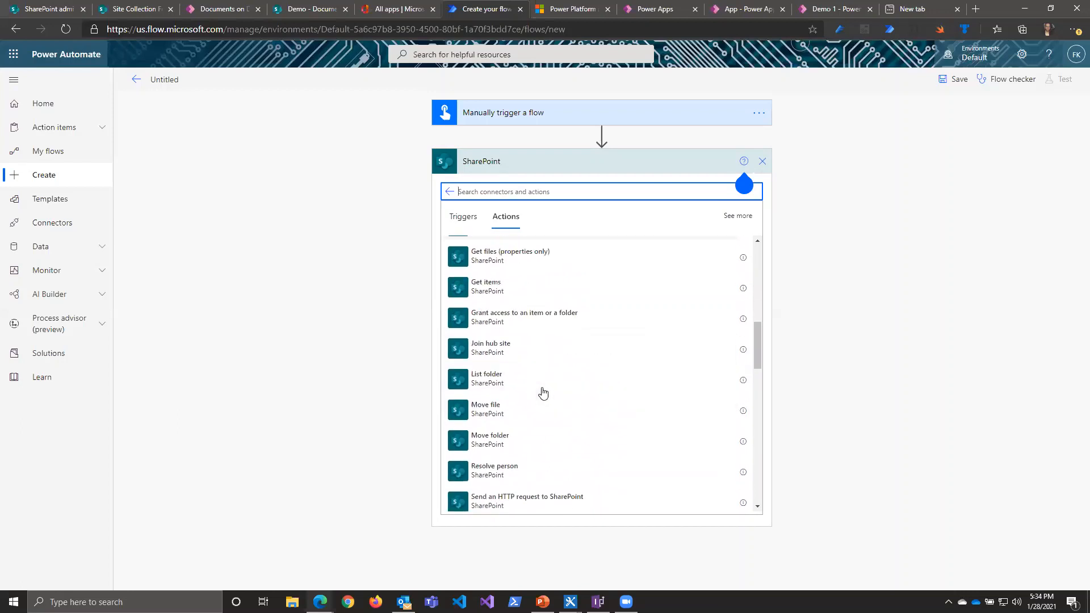
pyautogui.scroll(-3, 543, 393)
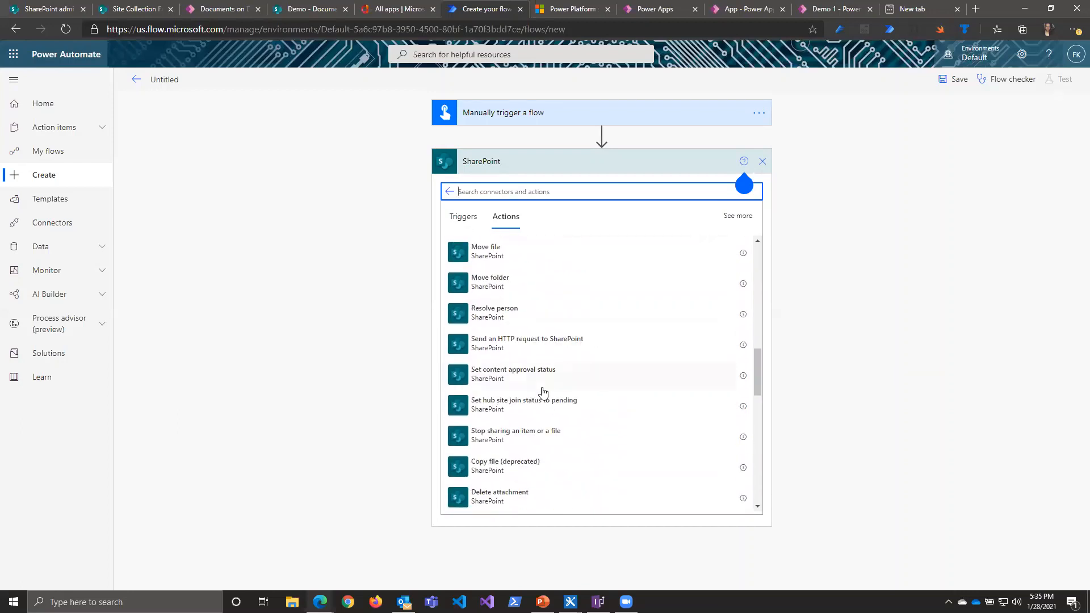
pyautogui.scroll(-4, 518, 445)
pyautogui.scroll(-6, 519, 446)
pyautogui.scroll(-3, 515, 439)
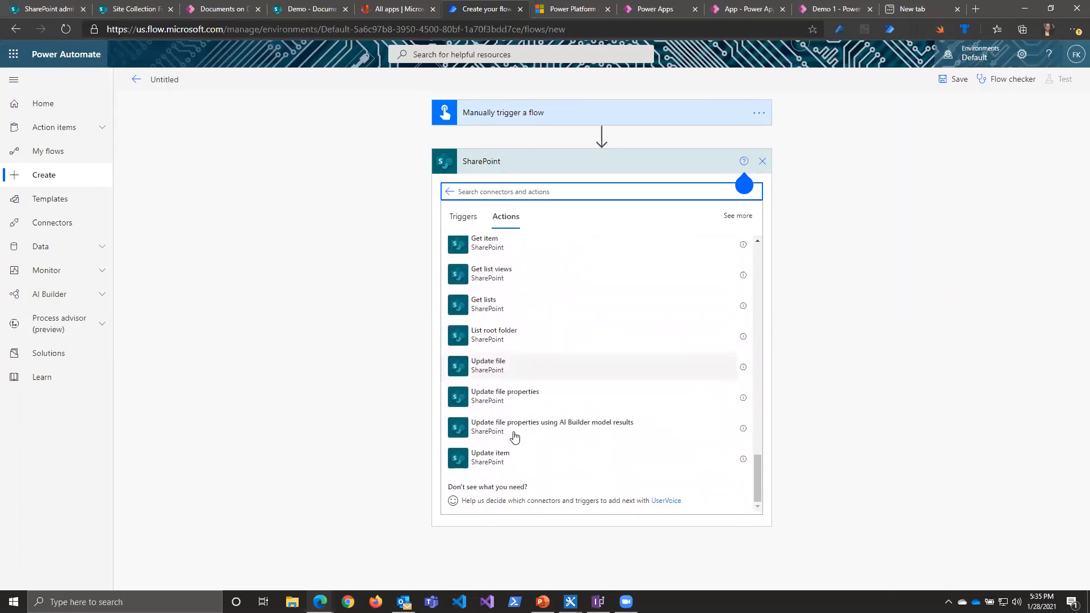
# Step: Search the SharePoint actions for "per" and clear the search text
pyautogui.write('per')
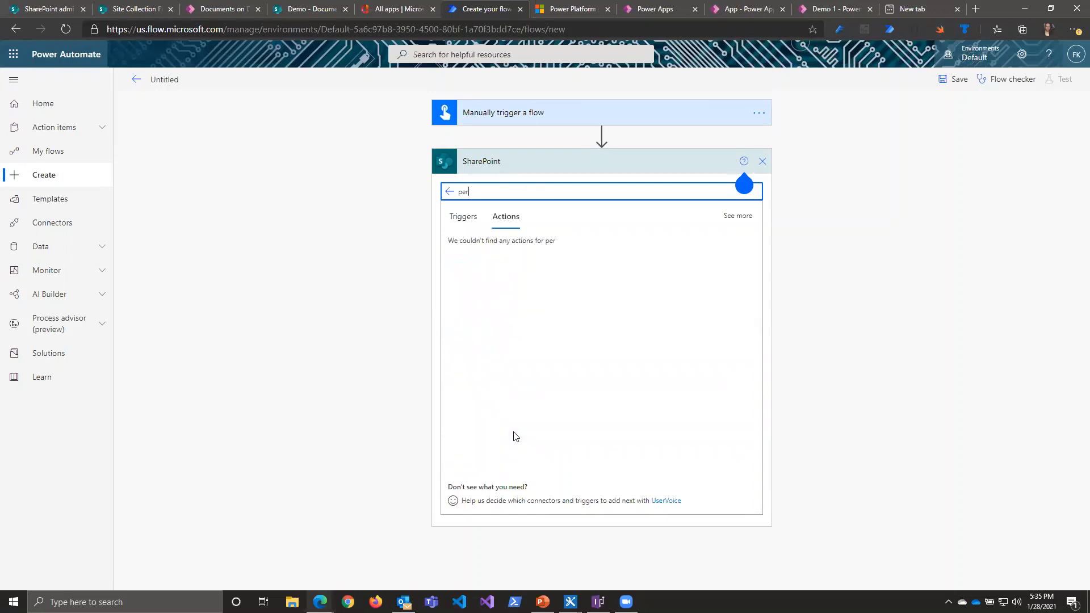
pyautogui.press('BackSpace')
pyautogui.press('BackSpace')
pyautogui.press('BackSpace')
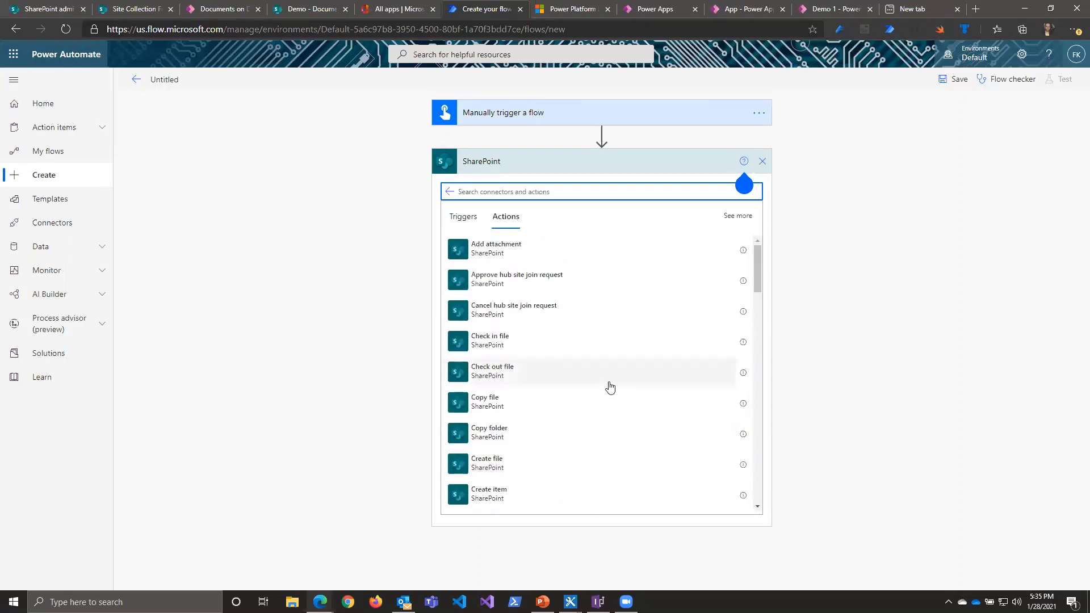
# Step: Add the SharePoint action Grant access to an item or a folder to the flow
pyautogui.scroll(-4, 560, 419)
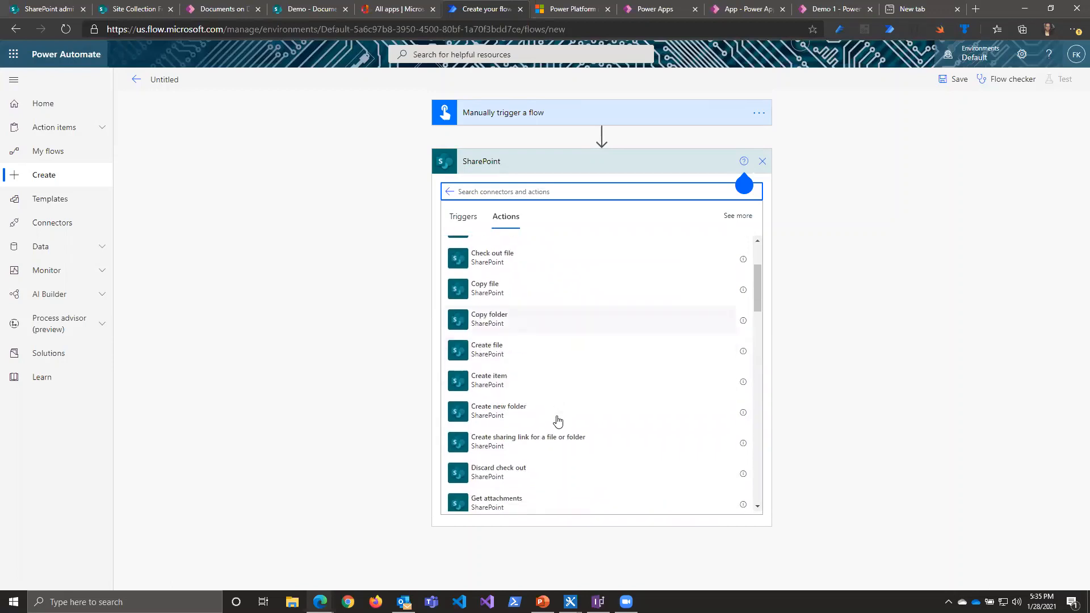
pyautogui.scroll(-2, 557, 420)
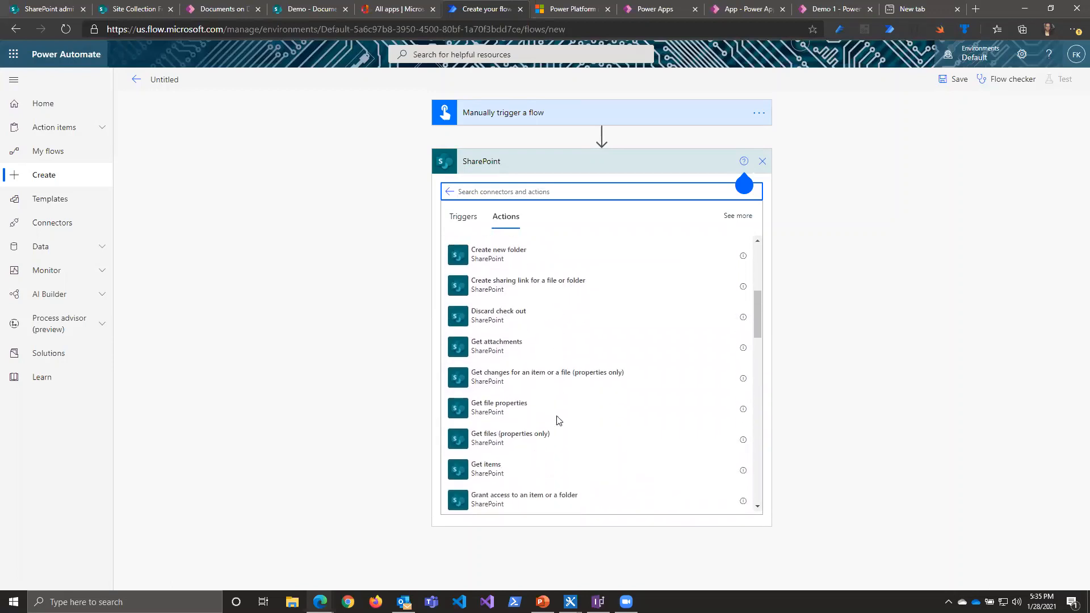
pyautogui.scroll(-5, 557, 420)
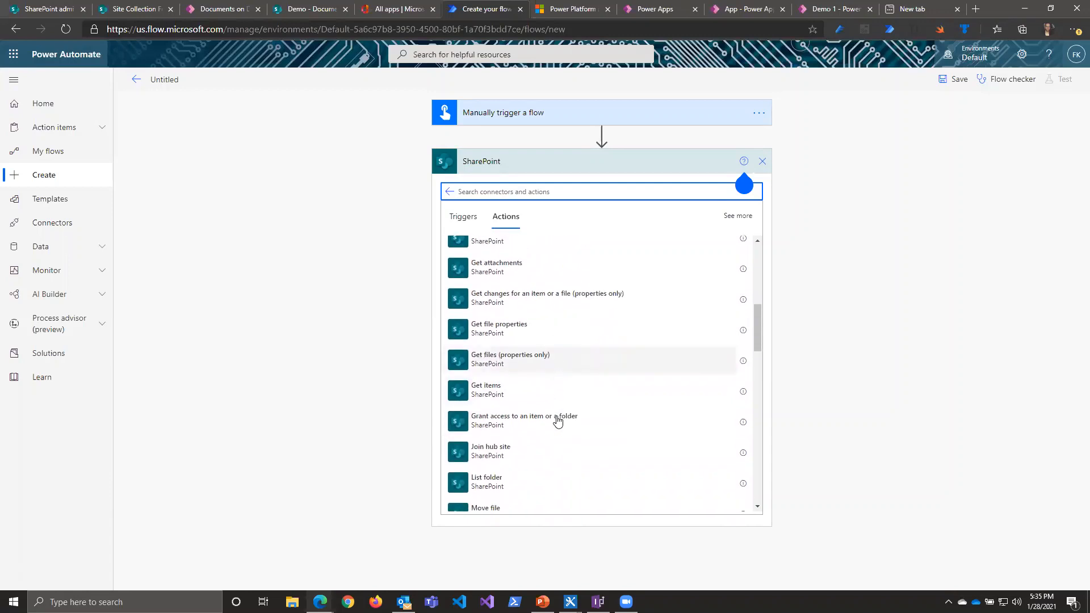
pyautogui.click(519, 328)
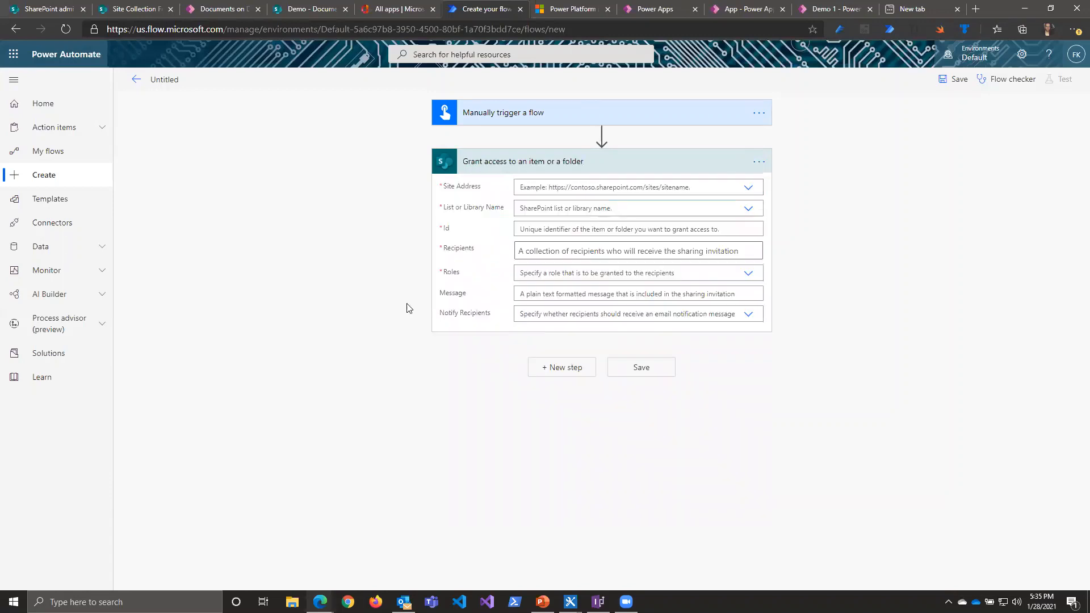
# Step: Start another step below the Grant access action and search its connectors for "sharepoint"
pyautogui.click(545, 373)
pyautogui.click(574, 373)
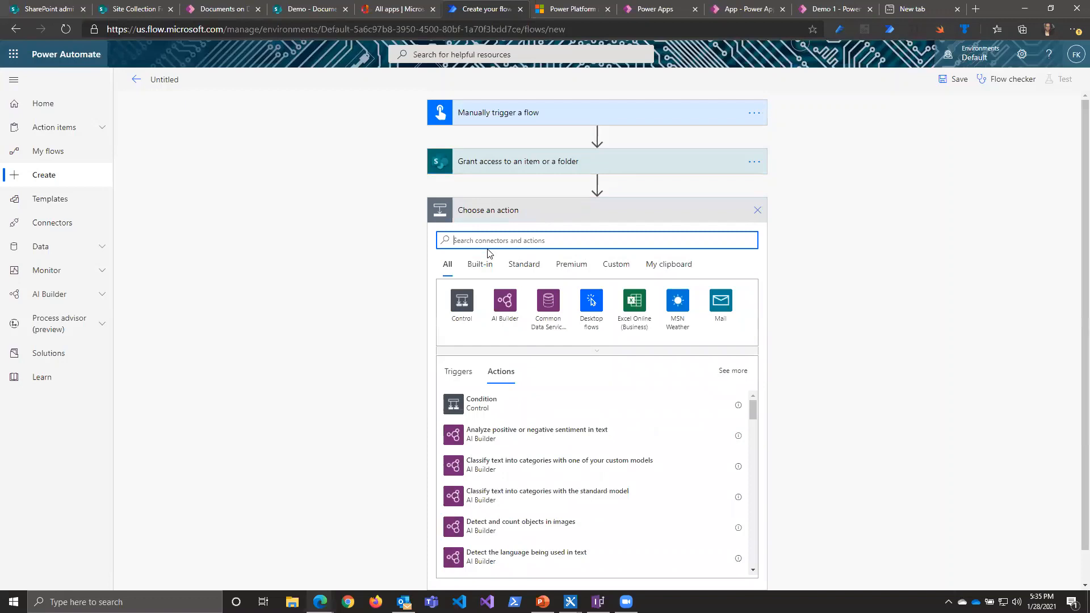
pyautogui.write('sharepoint')
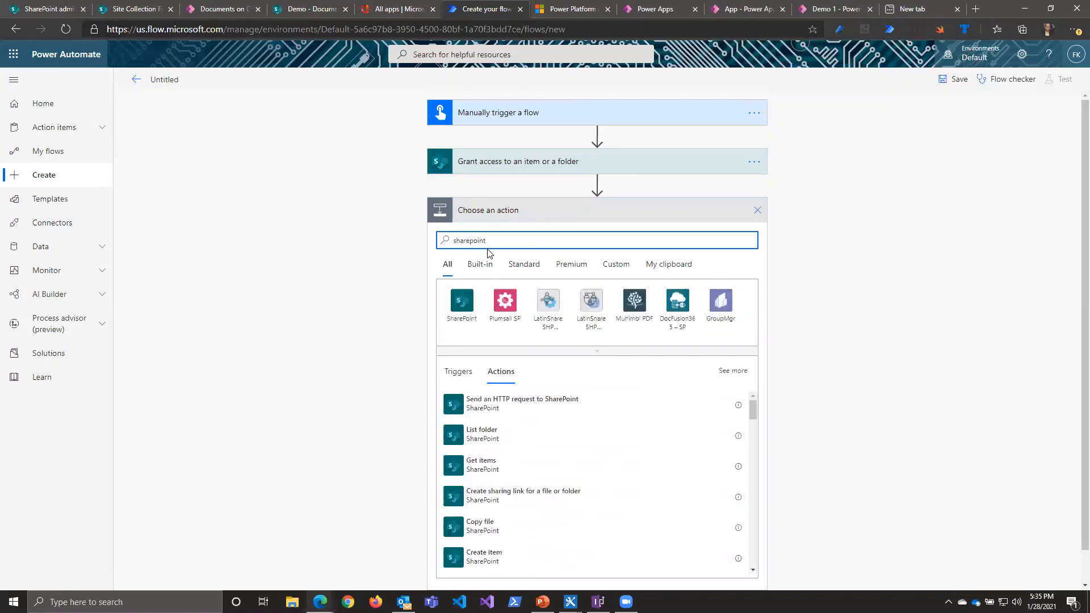
# Step: Consult the online documentation for the Grant access to an item or a folder action and return to the flow editor
pyautogui.click(537, 170)
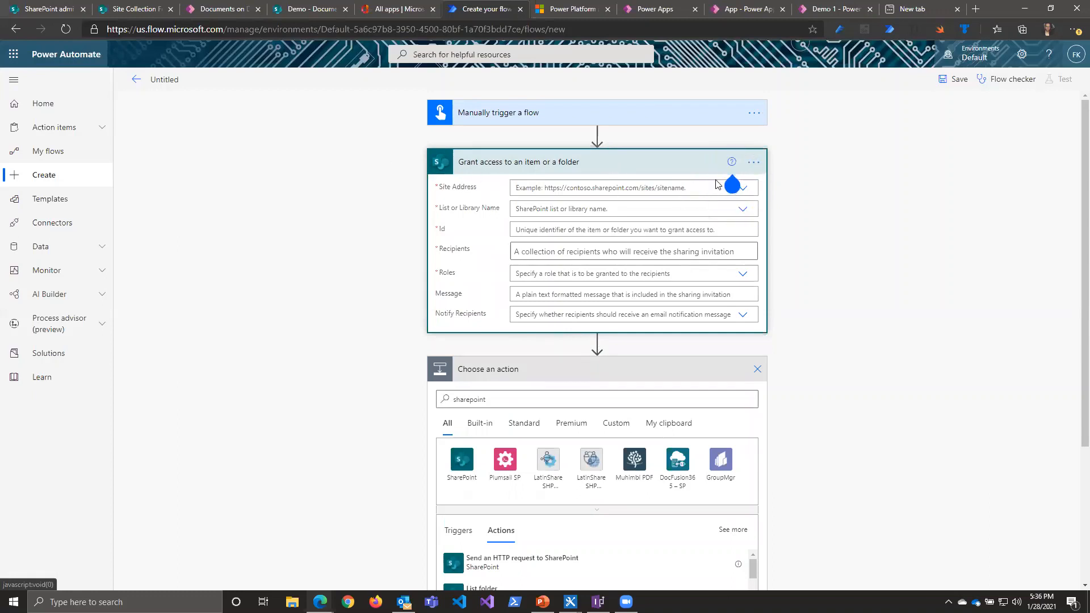
pyautogui.click(731, 164)
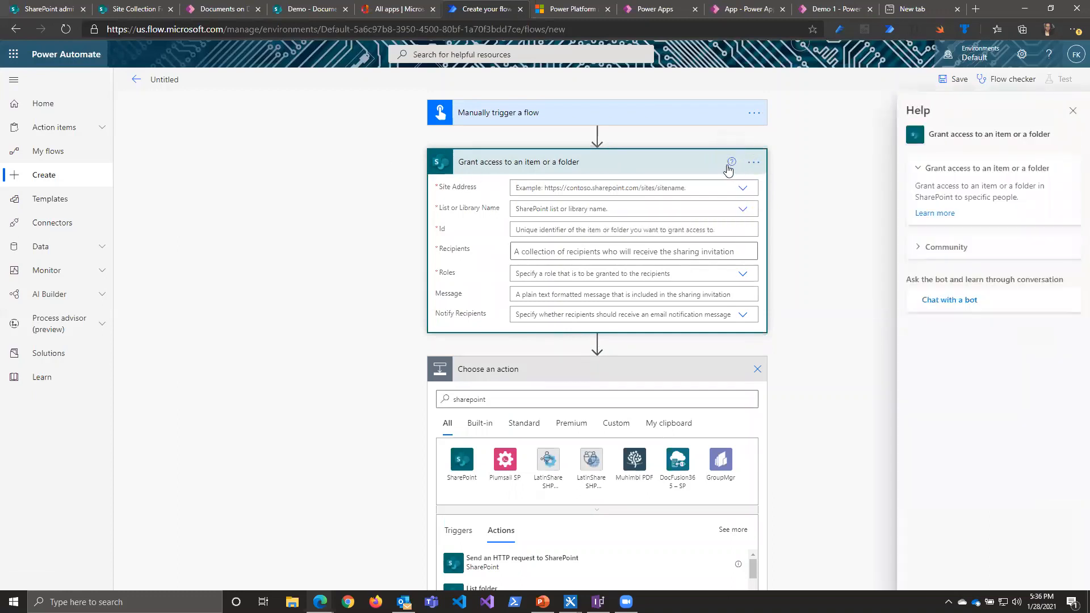
pyautogui.click(935, 214)
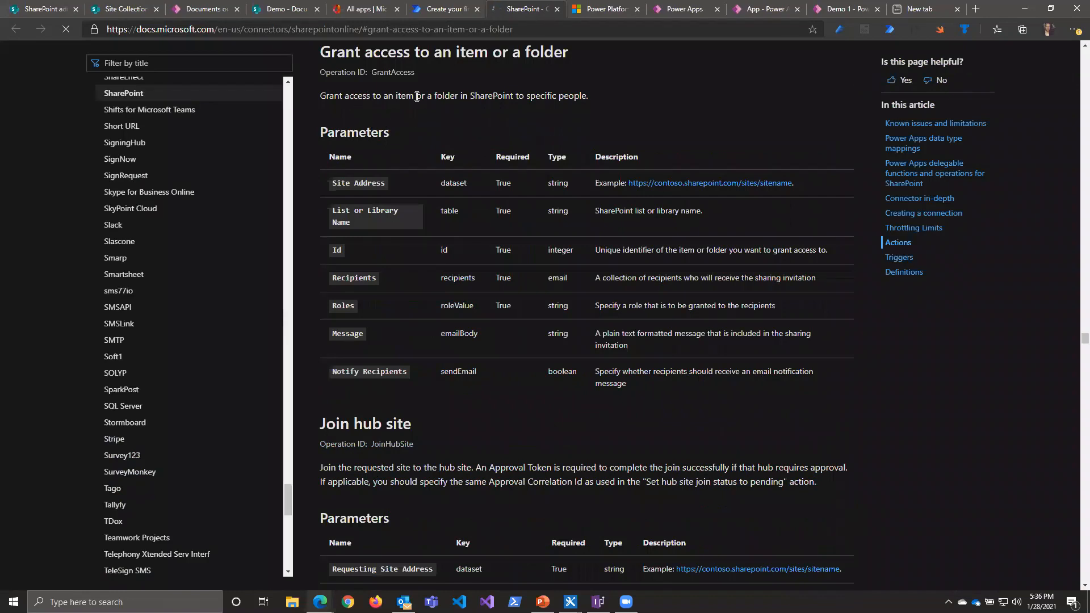
pyautogui.moveTo(579, 96); pyautogui.dragTo(396, 91)
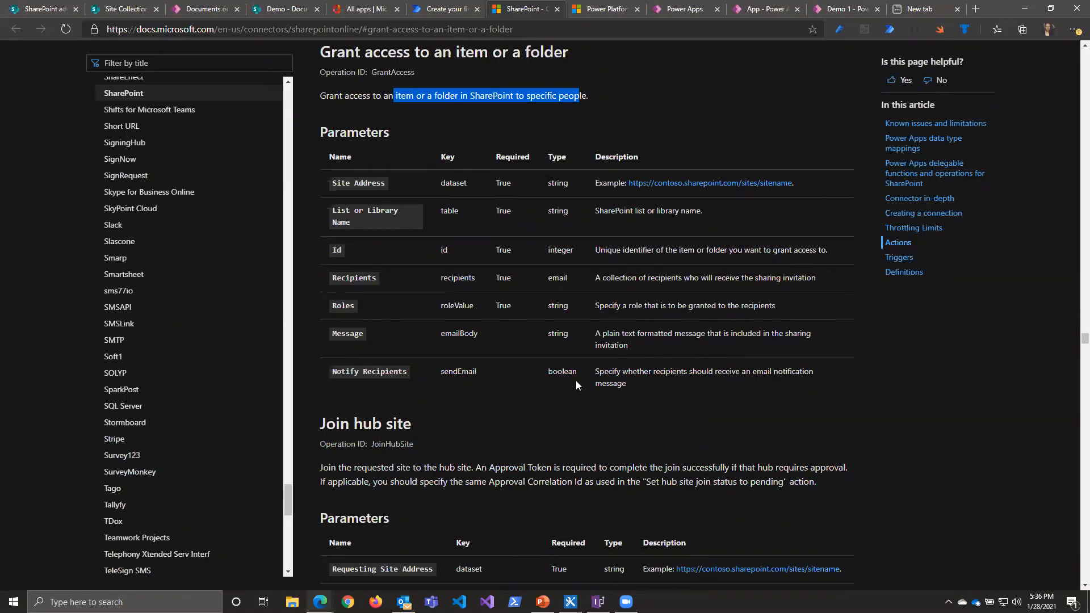
pyautogui.click(448, 9)
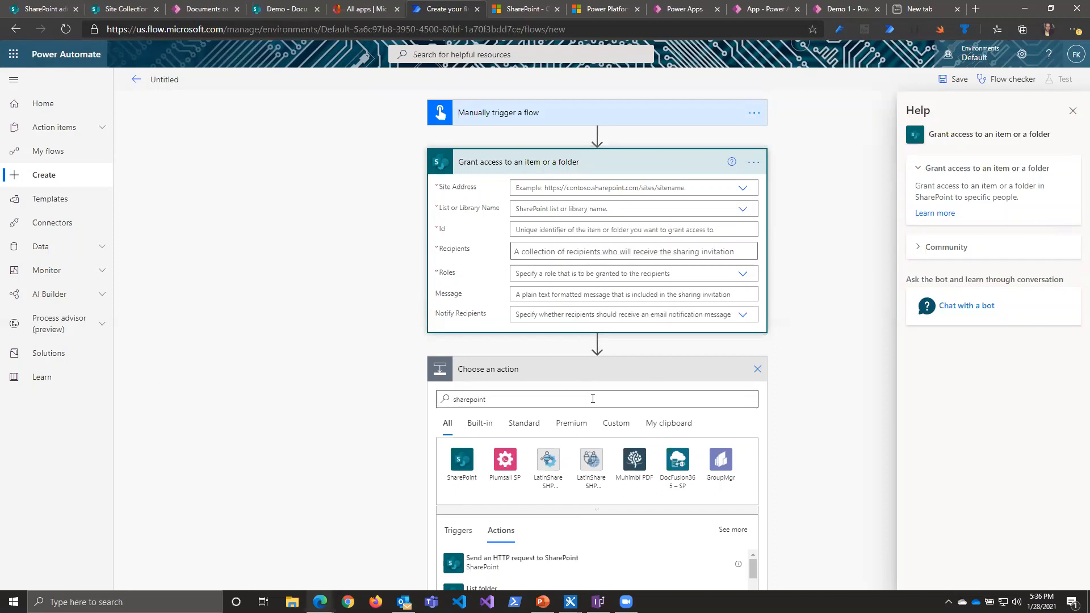
# Step: Add the SharePoint action Send an HTTP request to SharePoint, finding it with the search text "htt"
pyautogui.scroll(-3, 591, 397)
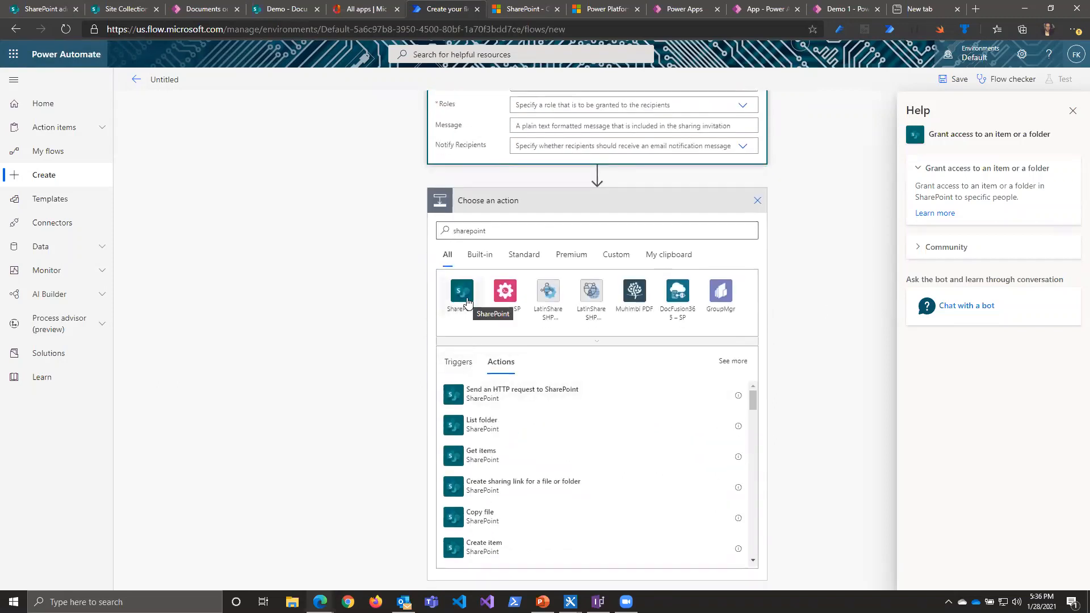
pyautogui.click(467, 302)
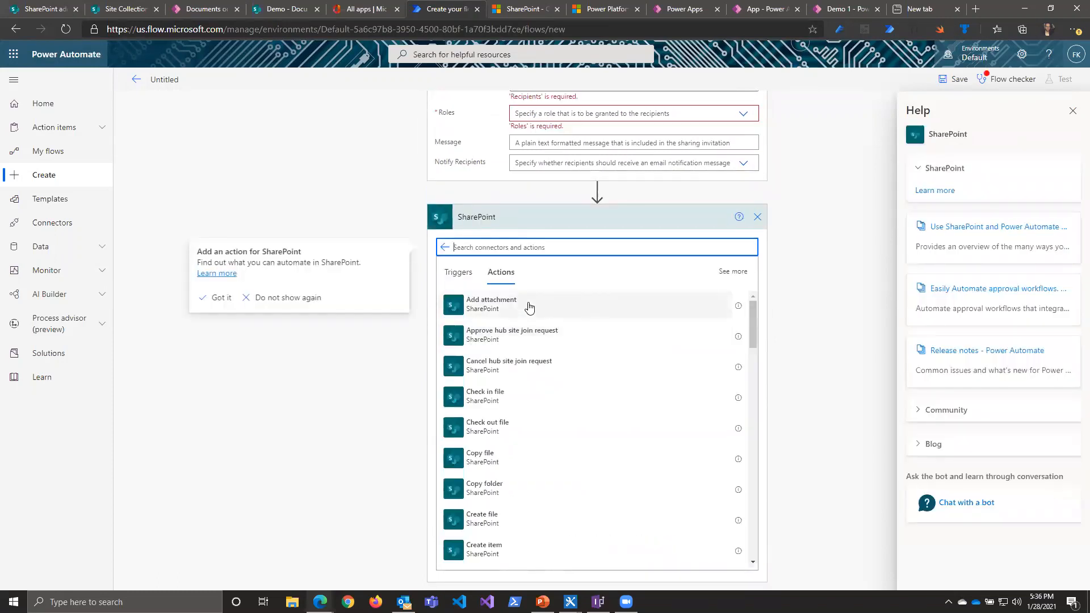
pyautogui.write('htt')
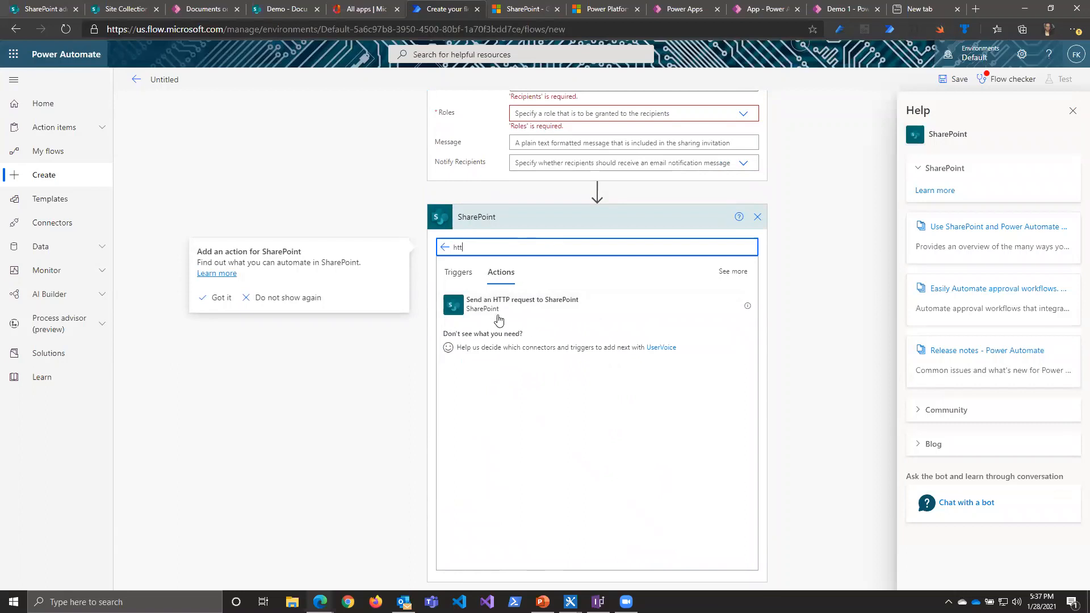
pyautogui.click(513, 310)
pyautogui.click(513, 309)
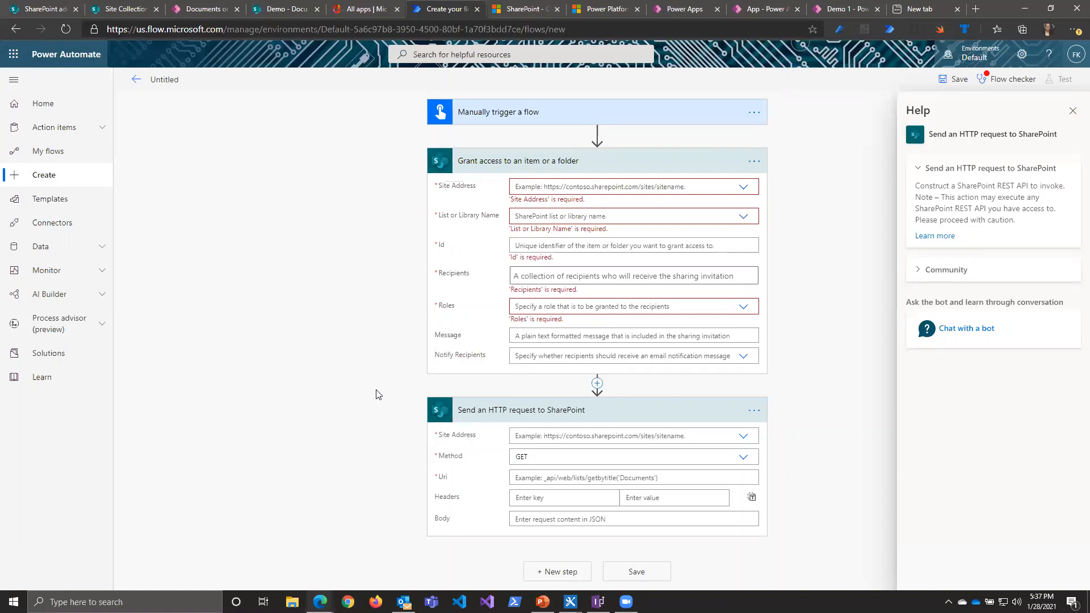
pyautogui.click(735, 438)
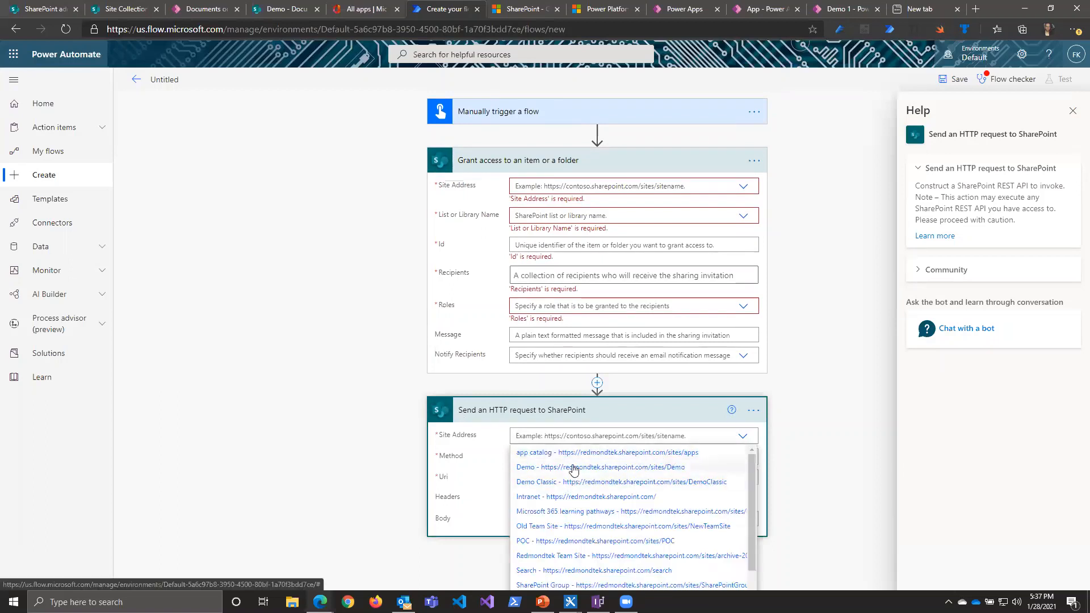
pyautogui.click(571, 468)
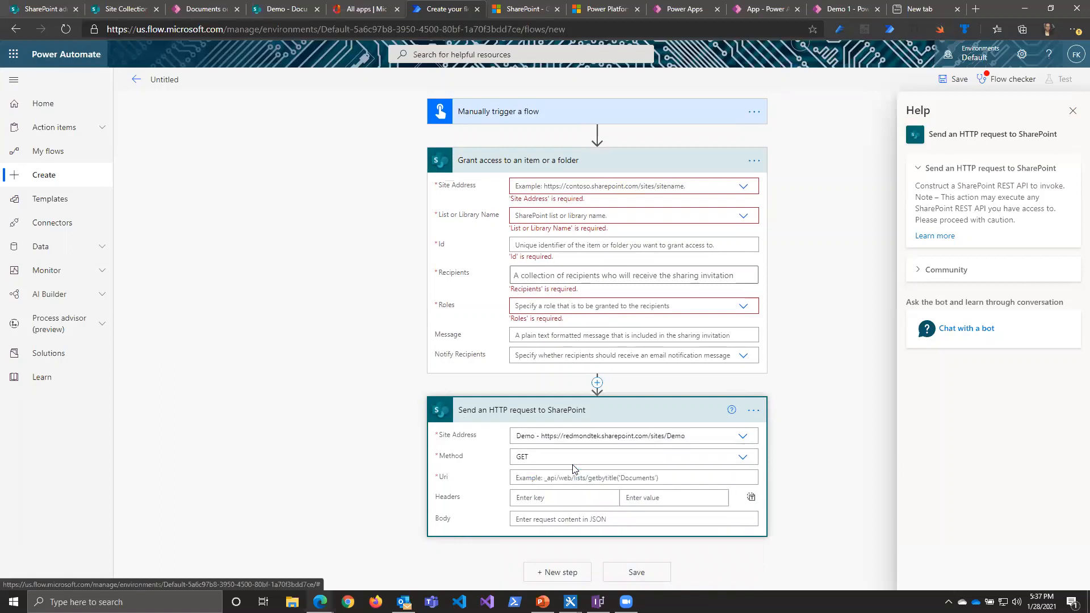
pyautogui.click(536, 478)
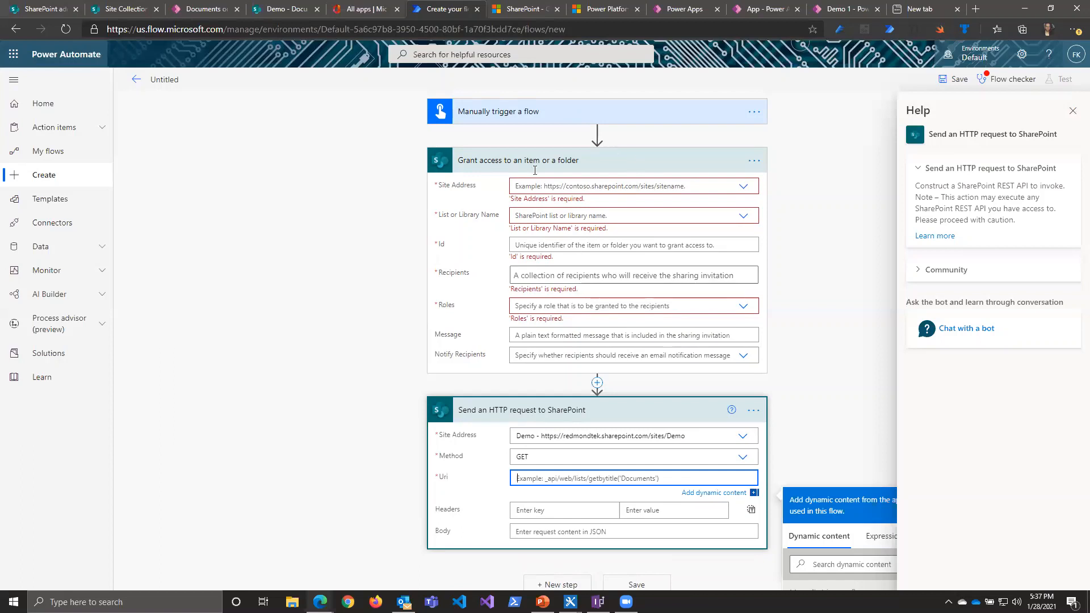
pyautogui.click(501, 415)
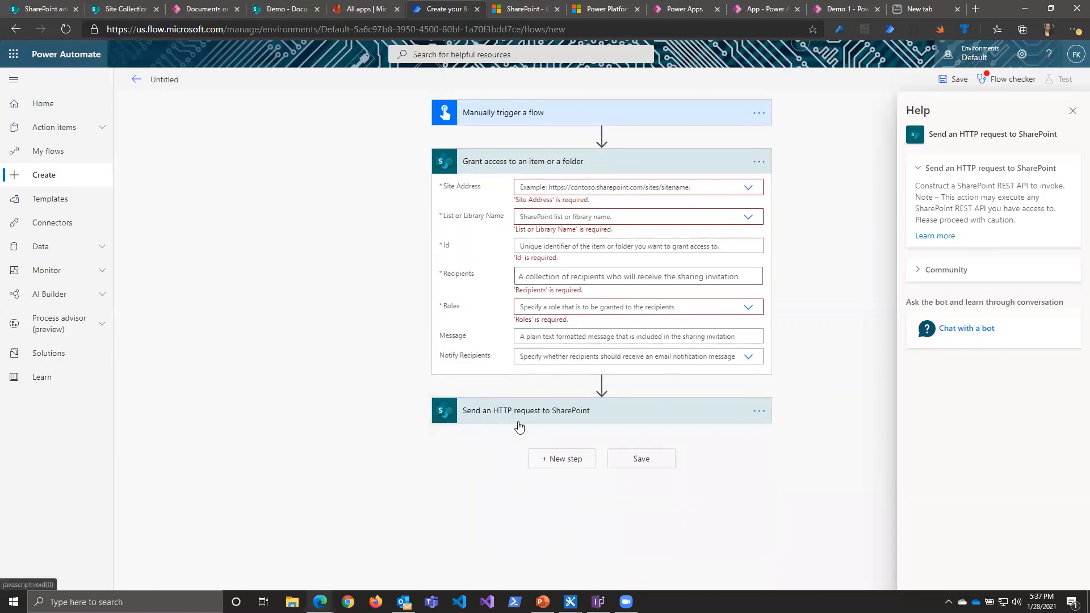
pyautogui.click(517, 418)
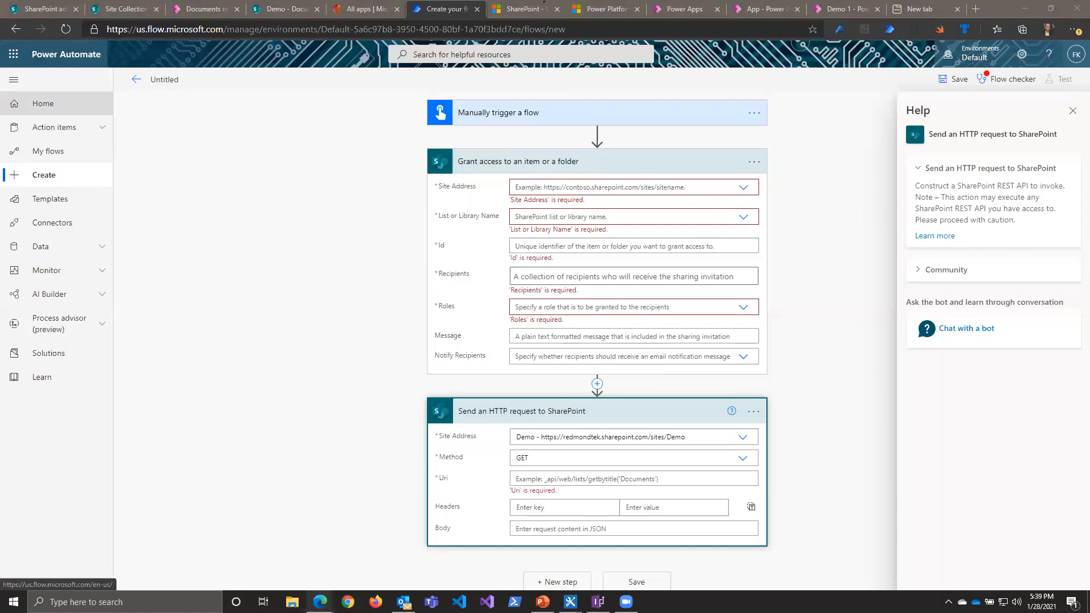
# Step: Expand the Process advisor (preview) section to view its entries
pyautogui.click(102, 331)
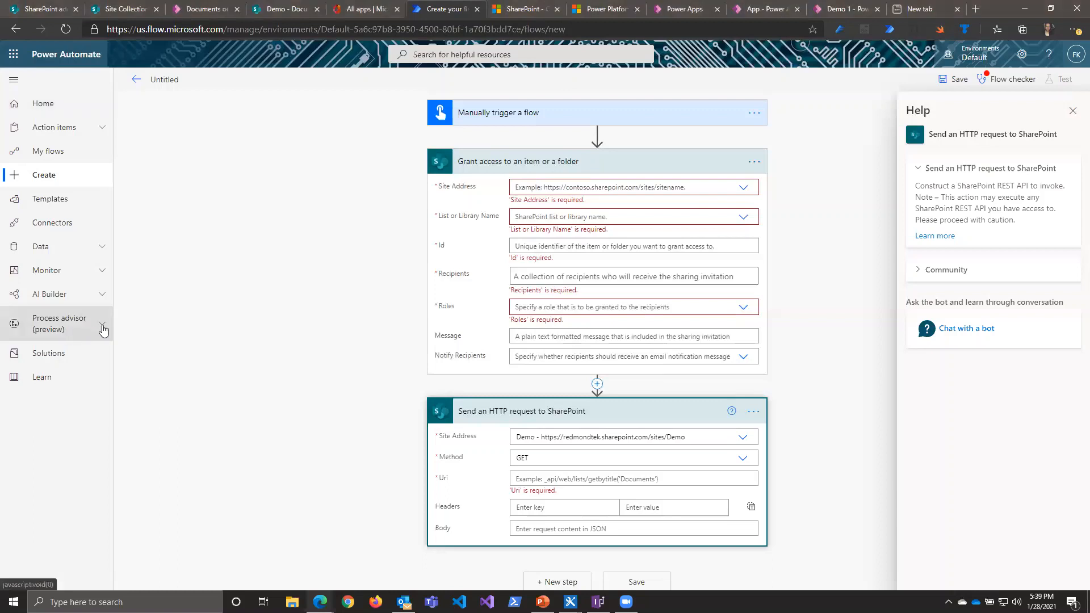